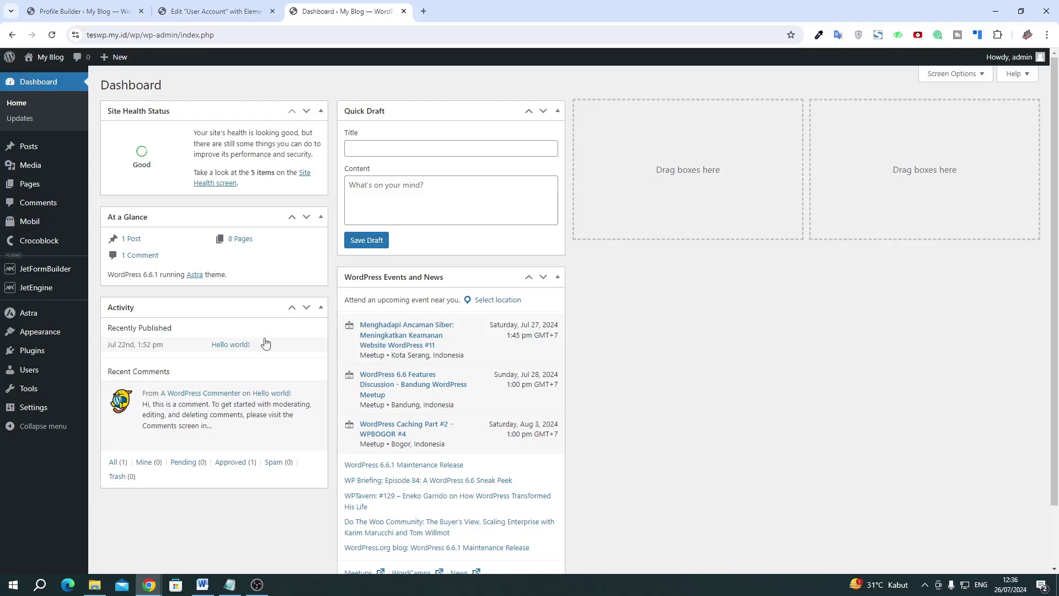
Create a new page titled "Tambah Mobil"
{"action": "left_click", "coordinate": [106, 188]}
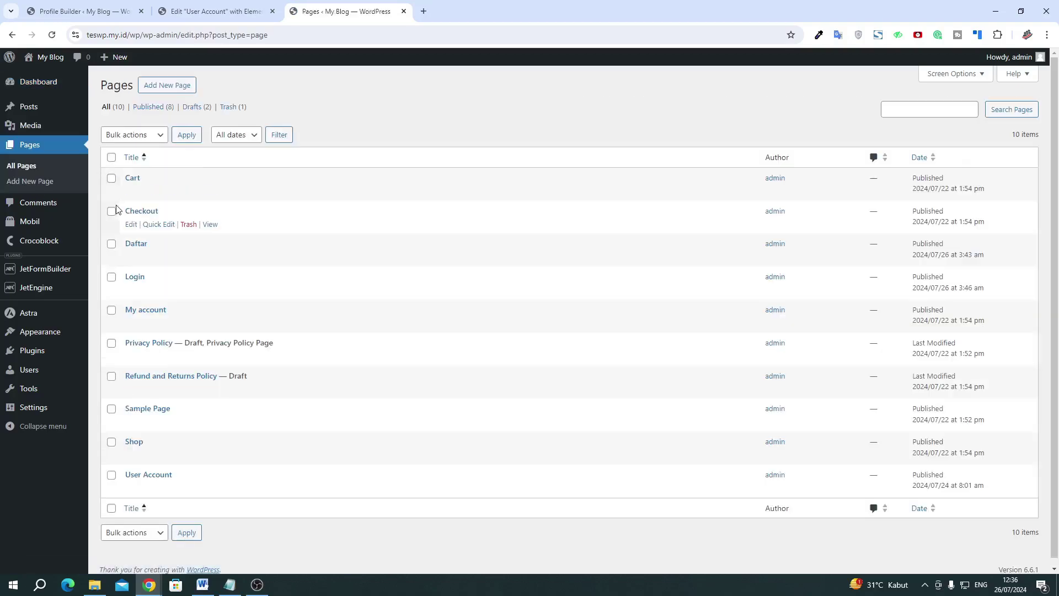
{"action": "left_click", "coordinate": [164, 89]}
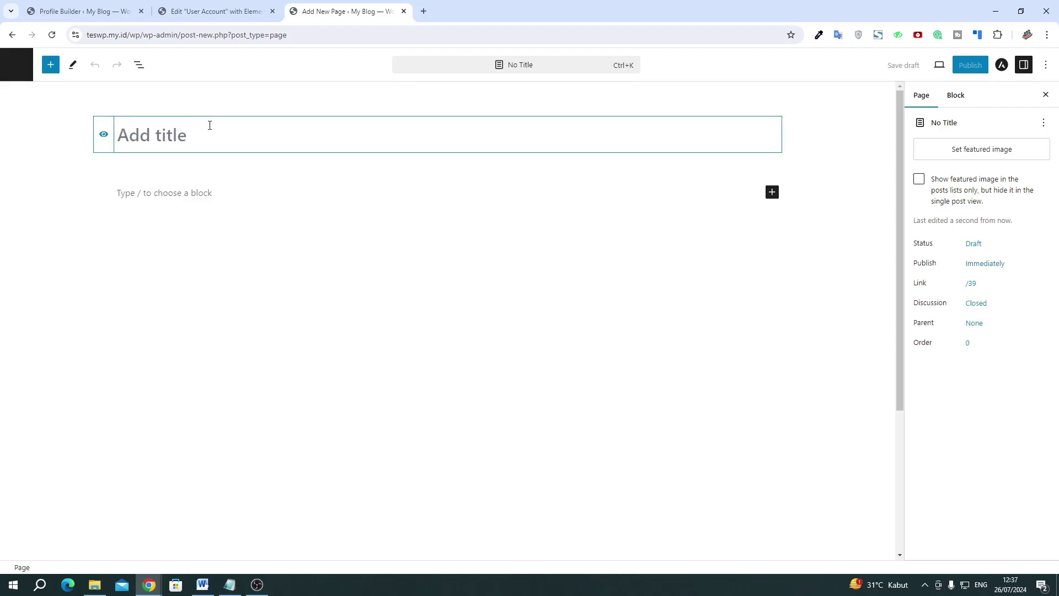
{"action": "type", "text": "Ta"}
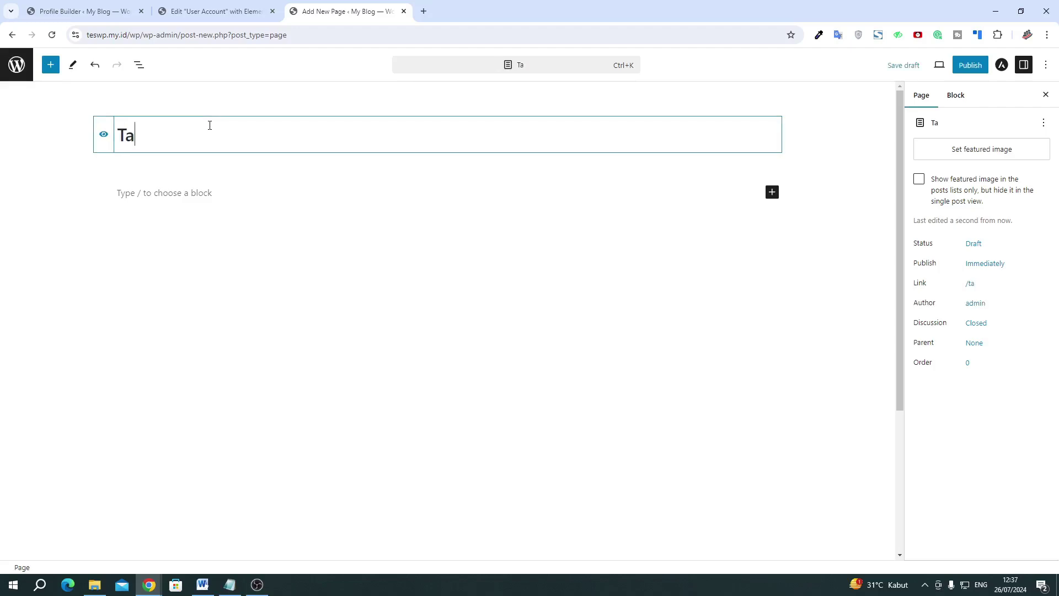
{"action": "type", "text": "mbah Mo"}
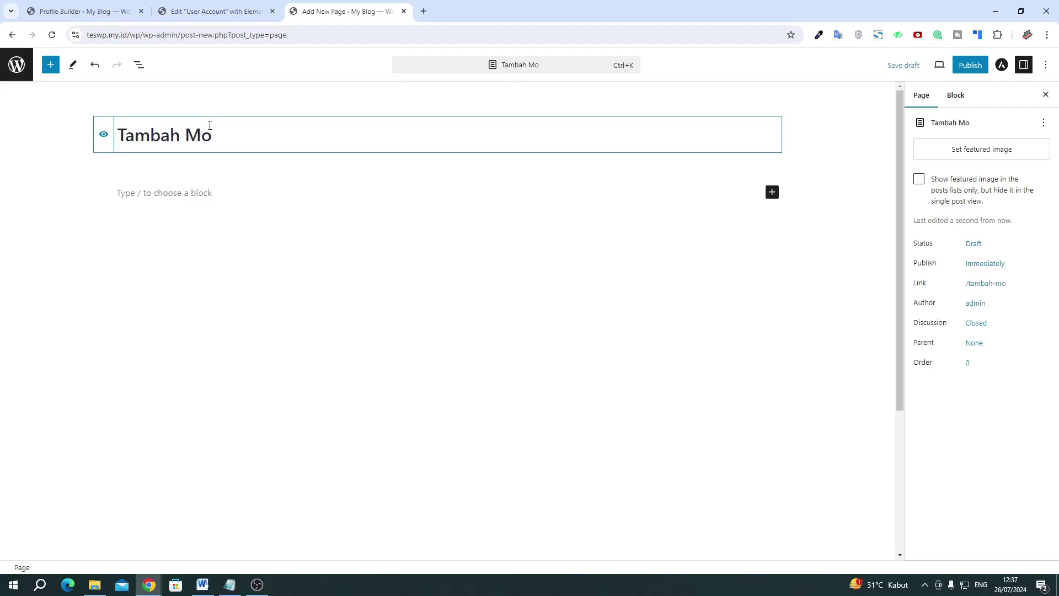
{"action": "type", "text": "bil"}
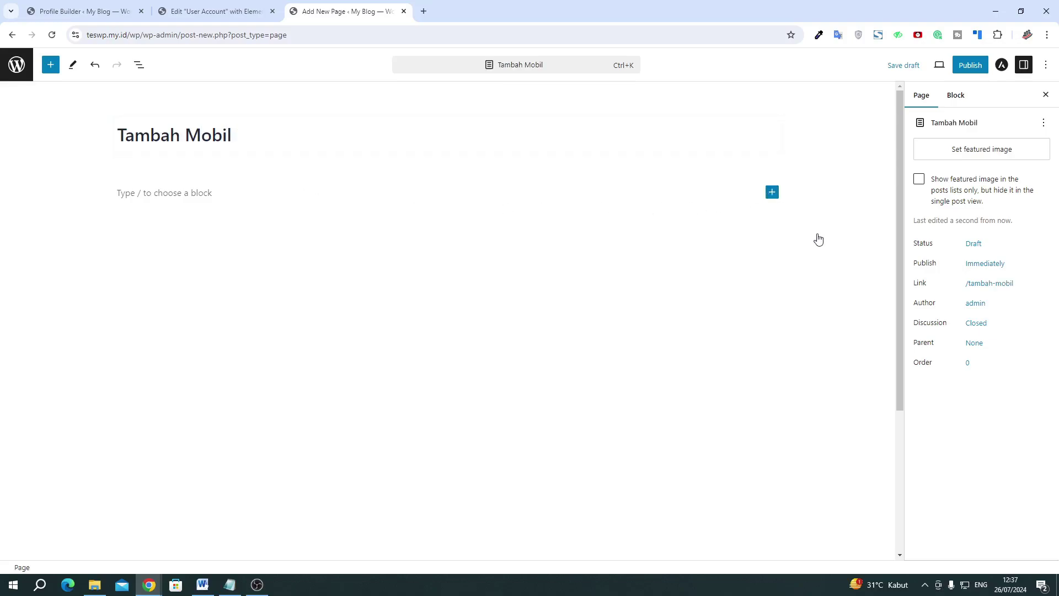
Insert a JetForm block below the page title and set it to show Form Add Mobil
{"action": "left_click", "coordinate": [771, 192]}
{"action": "left_click", "coordinate": [859, 270]}
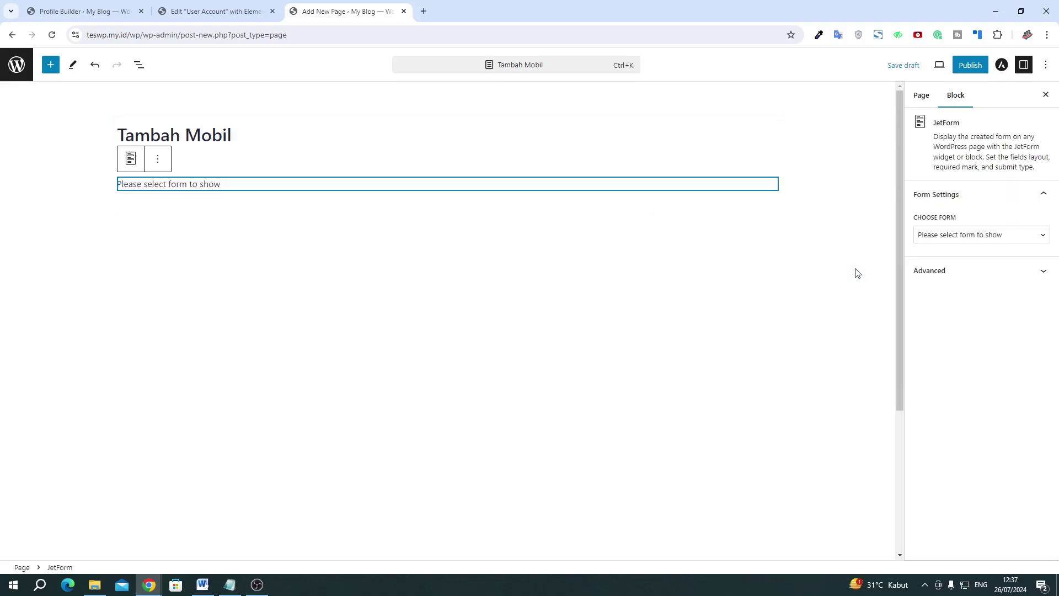
{"action": "left_click", "coordinate": [945, 236]}
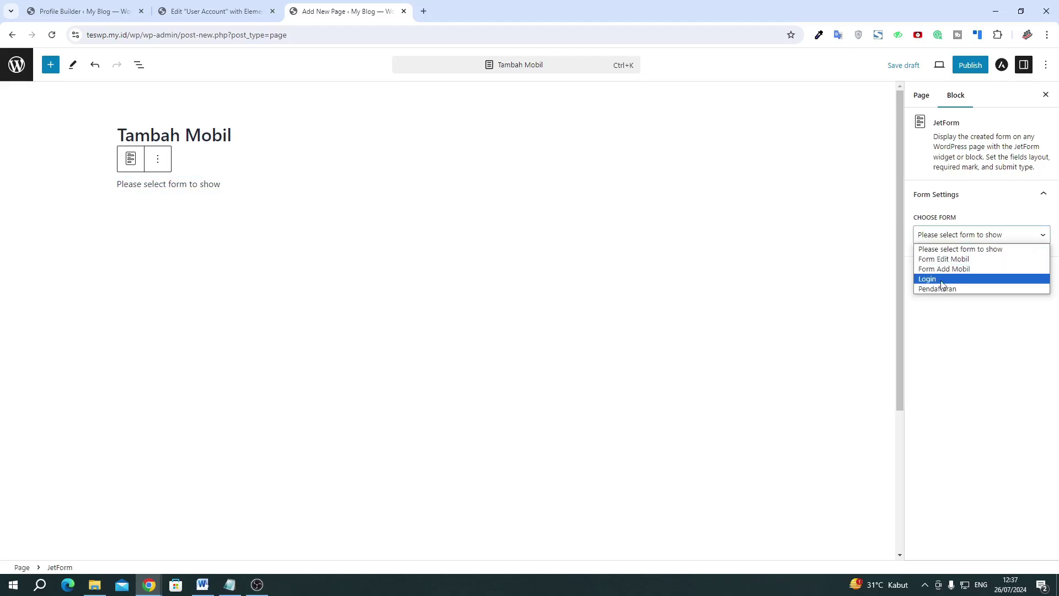
{"action": "left_click", "coordinate": [939, 270]}
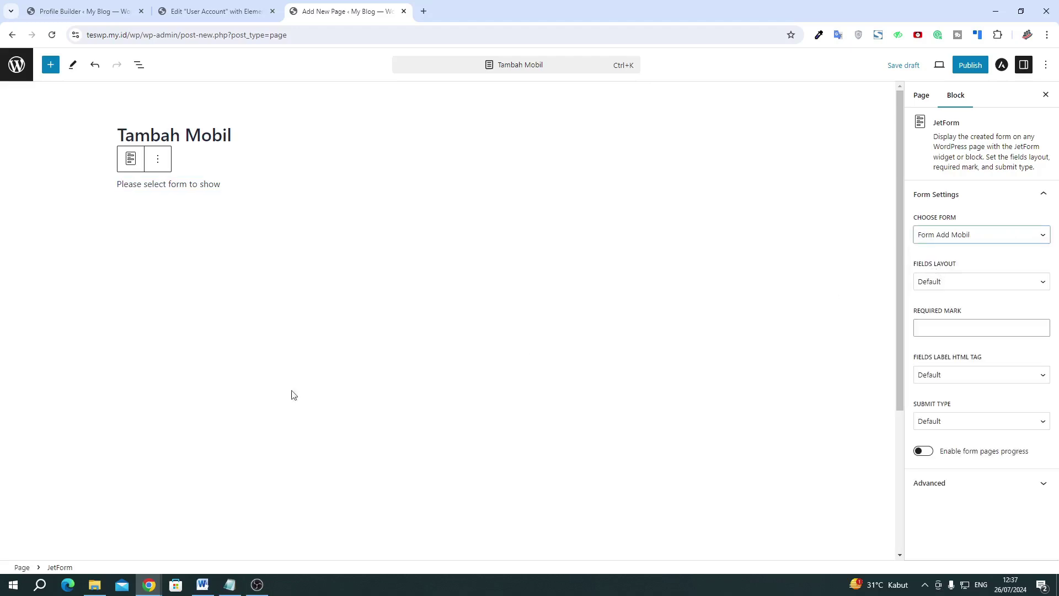
{"action": "scroll", "coordinate": [392, 382], "scroll_direction": "down", "scroll_amount": 7}
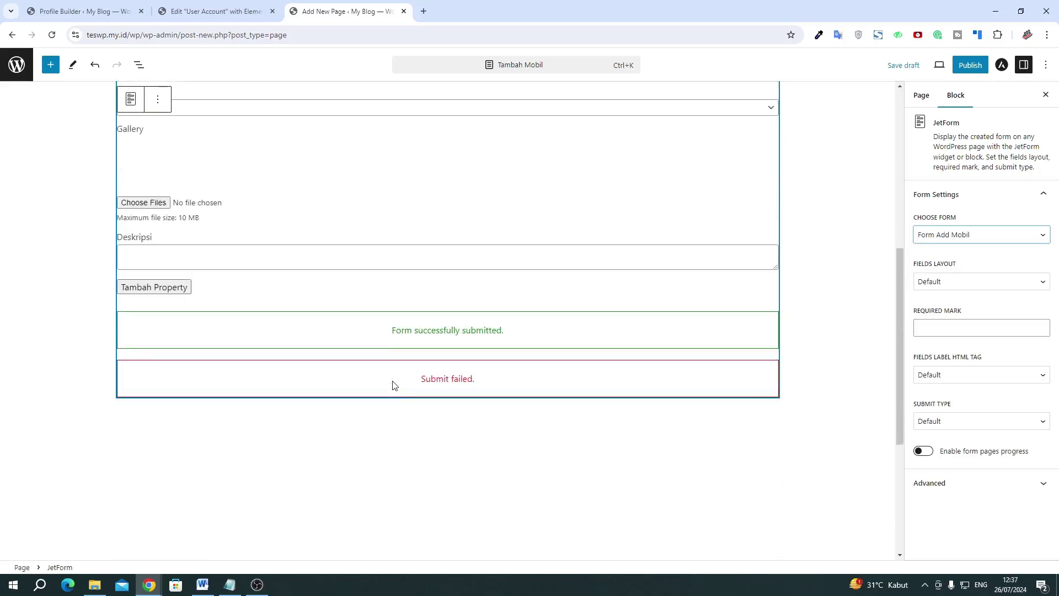
{"action": "scroll", "coordinate": [394, 387], "scroll_direction": "up", "scroll_amount": 4}
{"action": "scroll", "coordinate": [394, 387], "scroll_direction": "up", "scroll_amount": 3}
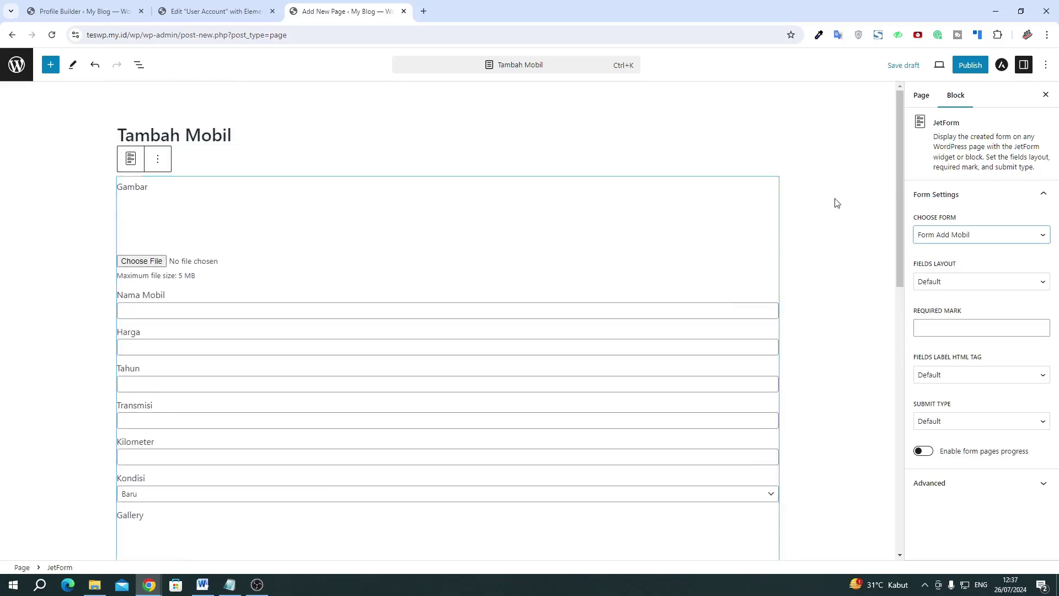
Publish the Tambah Mobil page, copy its page address and return to the list of pages
{"action": "left_click", "coordinate": [970, 65]}
{"action": "left_click", "coordinate": [939, 65]}
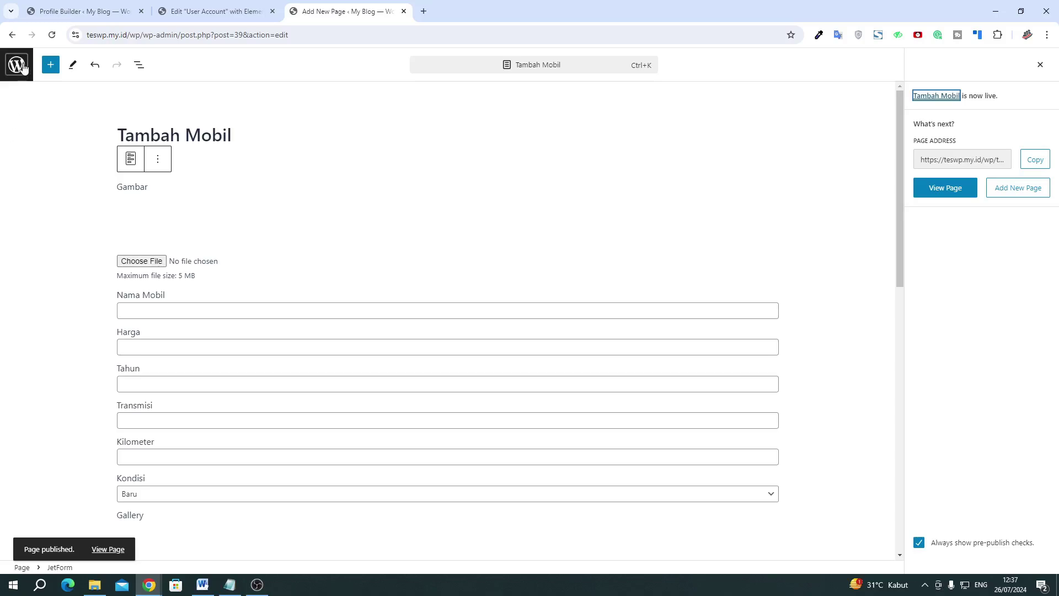
{"action": "left_click", "coordinate": [1035, 160]}
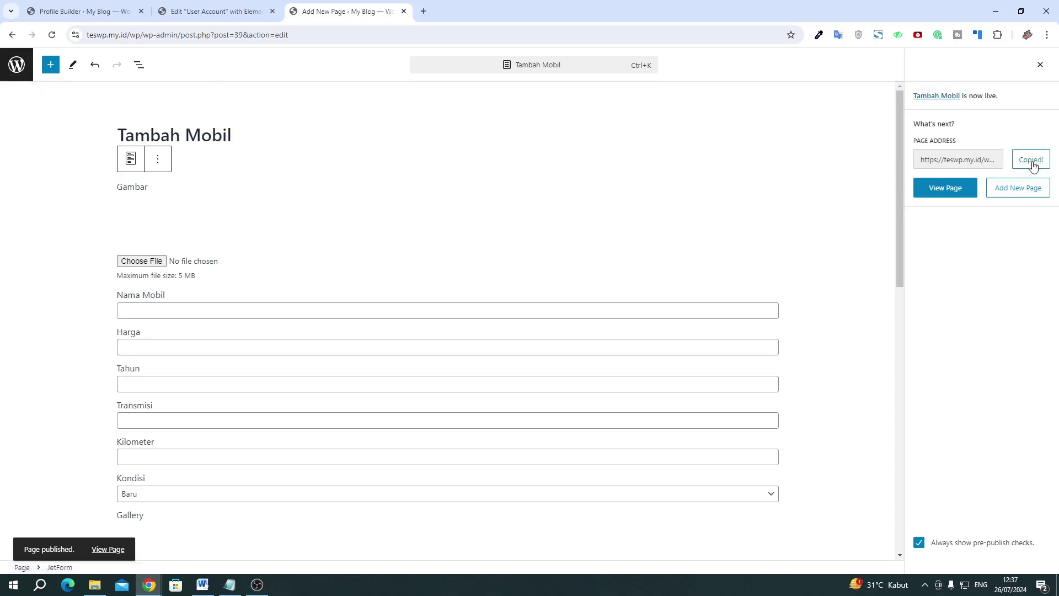
{"action": "left_click", "coordinate": [16, 66]}
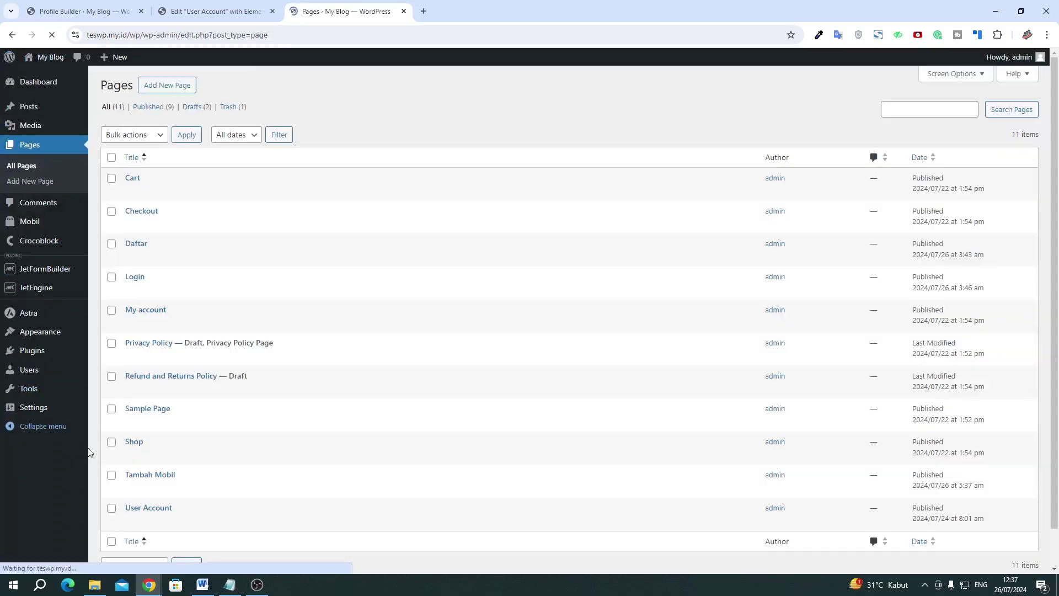
Switch to the Incognito browser window and open the copied address teswp.my.id/wp/tambah-mobil/ in a new tab to view the form
{"action": "mouse_move", "coordinate": [149, 579]}
{"action": "left_click", "coordinate": [170, 557]}
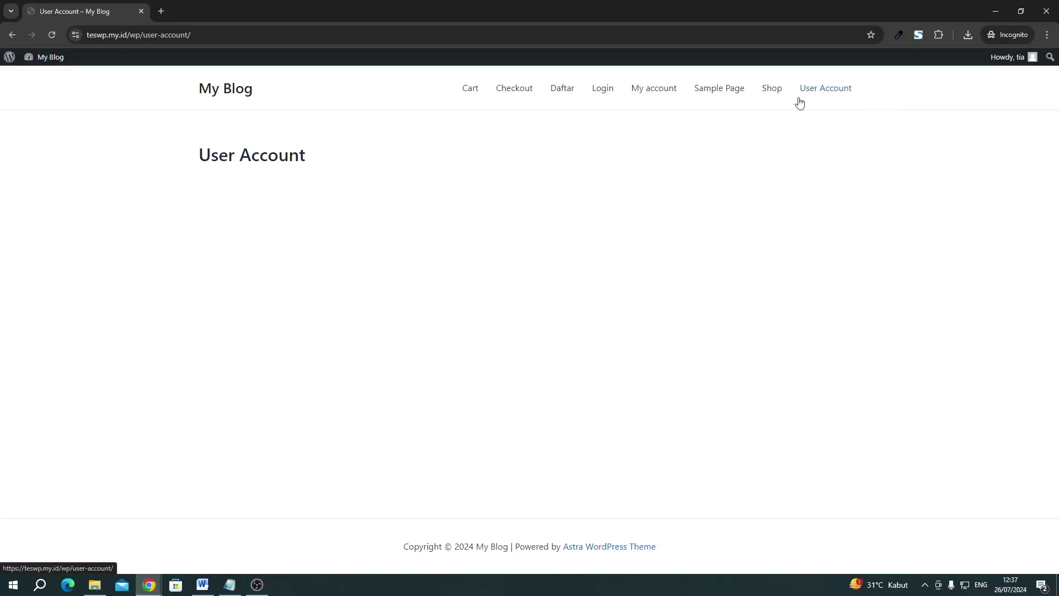
{"action": "left_click", "coordinate": [161, 11]}
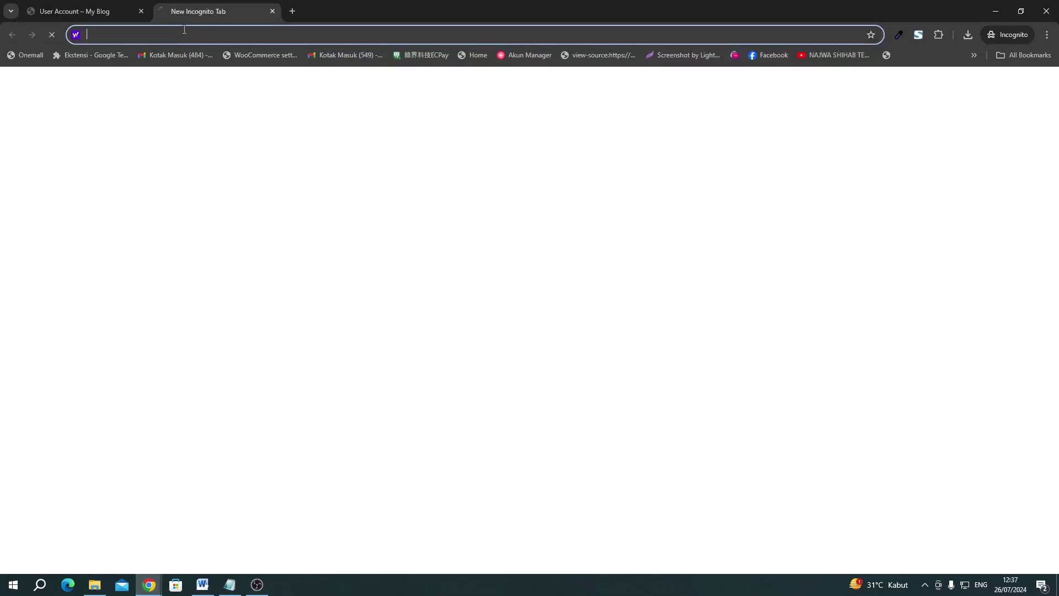
{"action": "right_click", "coordinate": [187, 34]}
{"action": "left_click", "coordinate": [281, 127]}
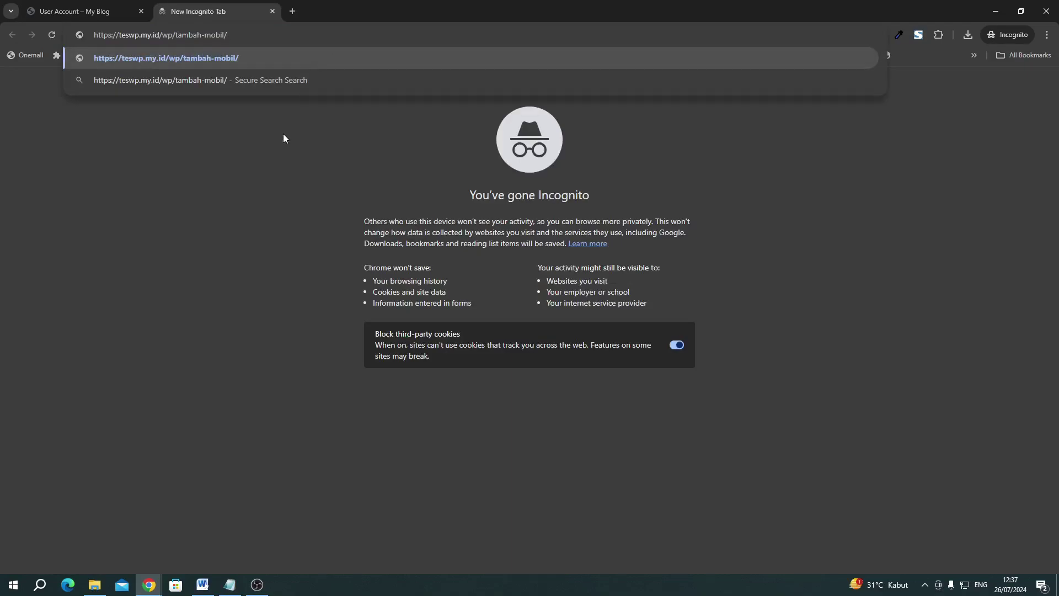
{"action": "key", "text": "Return"}
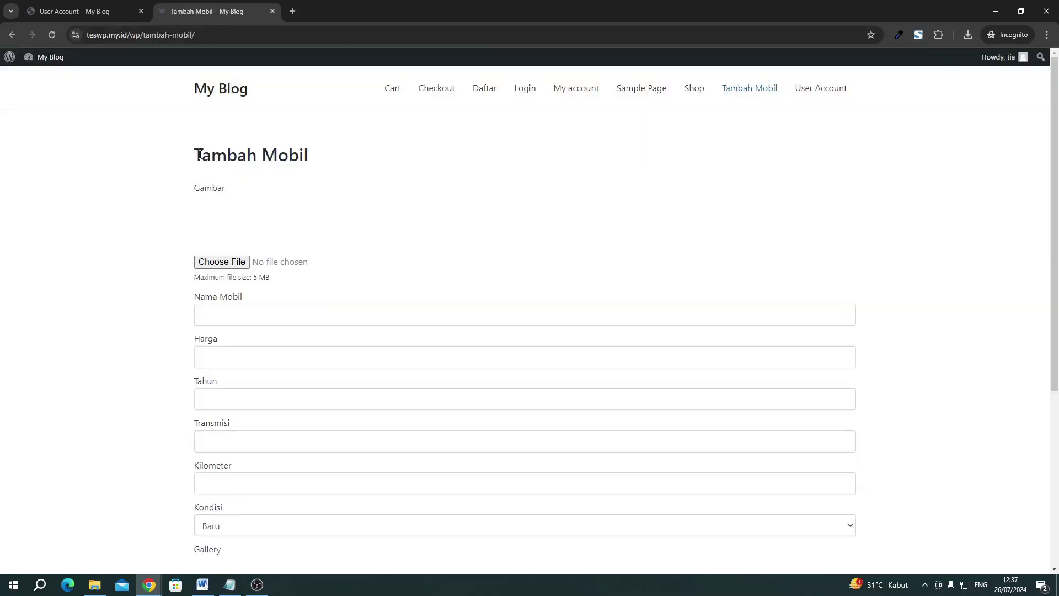
{"action": "scroll", "coordinate": [484, 390], "scroll_direction": "down", "scroll_amount": 1}
{"action": "scroll", "coordinate": [484, 390], "scroll_direction": "down", "scroll_amount": 3}
{"action": "scroll", "coordinate": [482, 389], "scroll_direction": "up", "scroll_amount": 4}
Add the downloaded car-604019_960_720.jpg as the Gambar image and enter Tesla as the Nama Mobil
{"action": "left_click", "coordinate": [967, 35]}
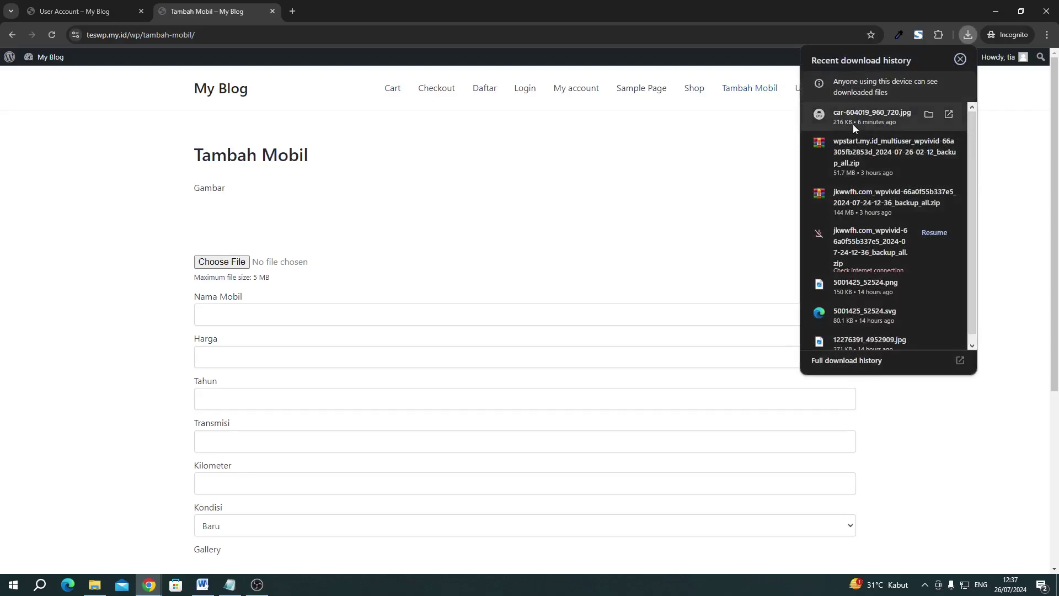
{"action": "left_click_drag", "start_coordinate": [853, 124], "coordinate": [239, 266]}
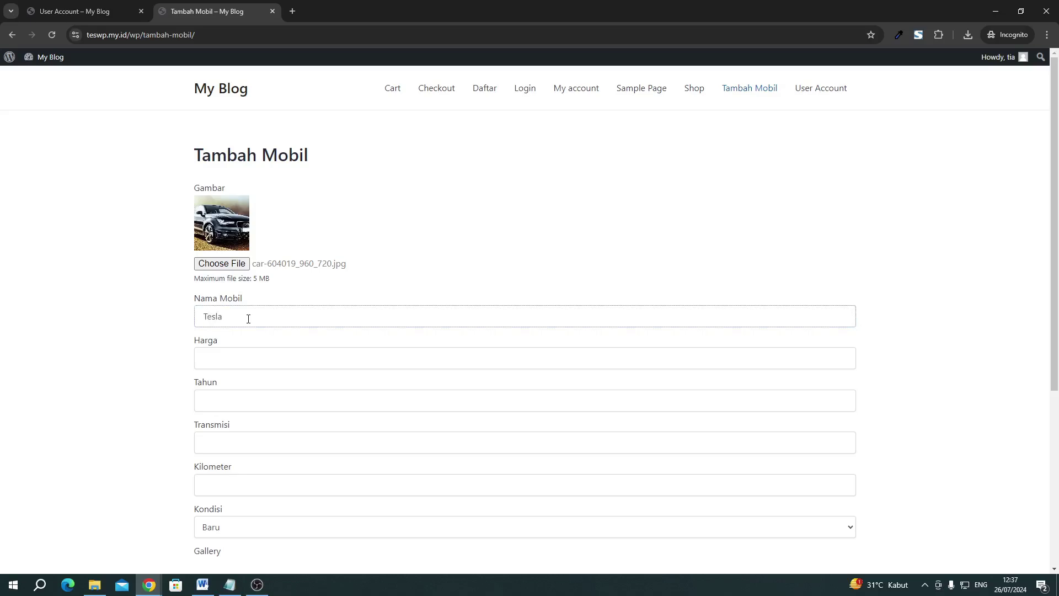
{"action": "scroll", "coordinate": [248, 319], "scroll_direction": "down", "scroll_amount": 3}
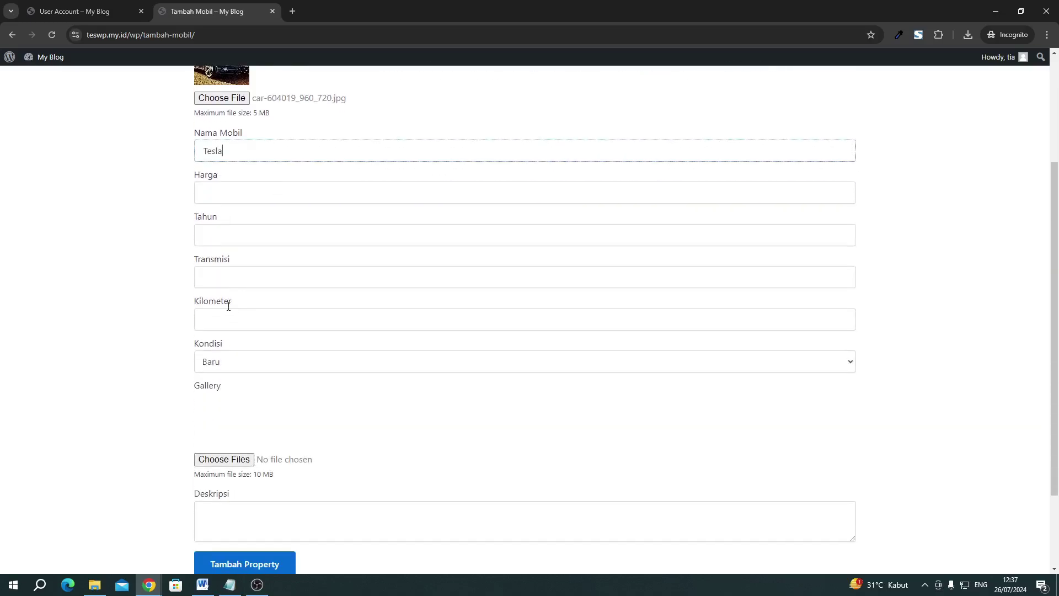
{"action": "left_click", "coordinate": [235, 187]}
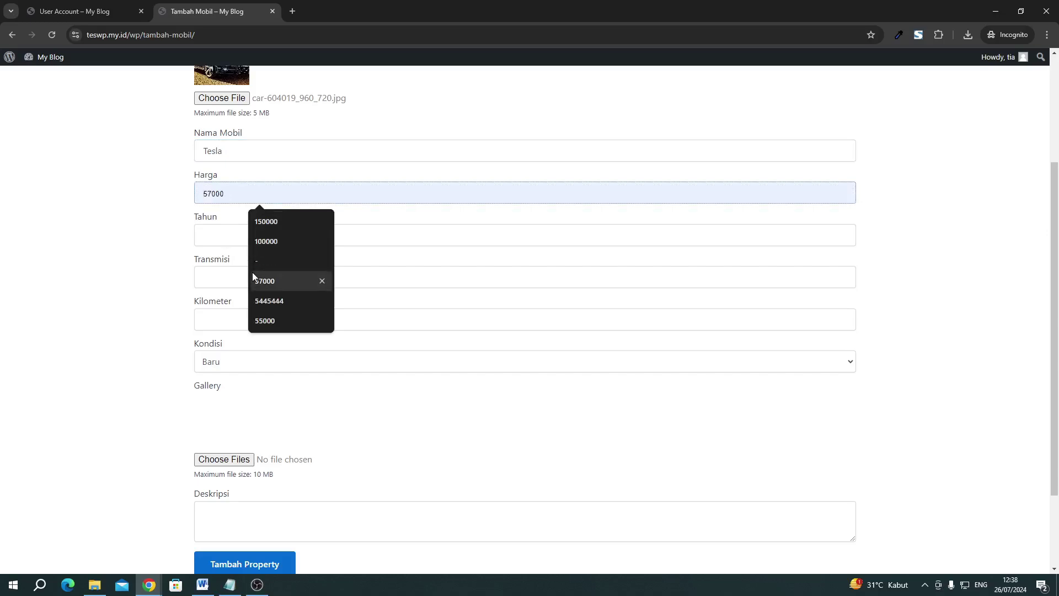
{"action": "type", "text": "1"}
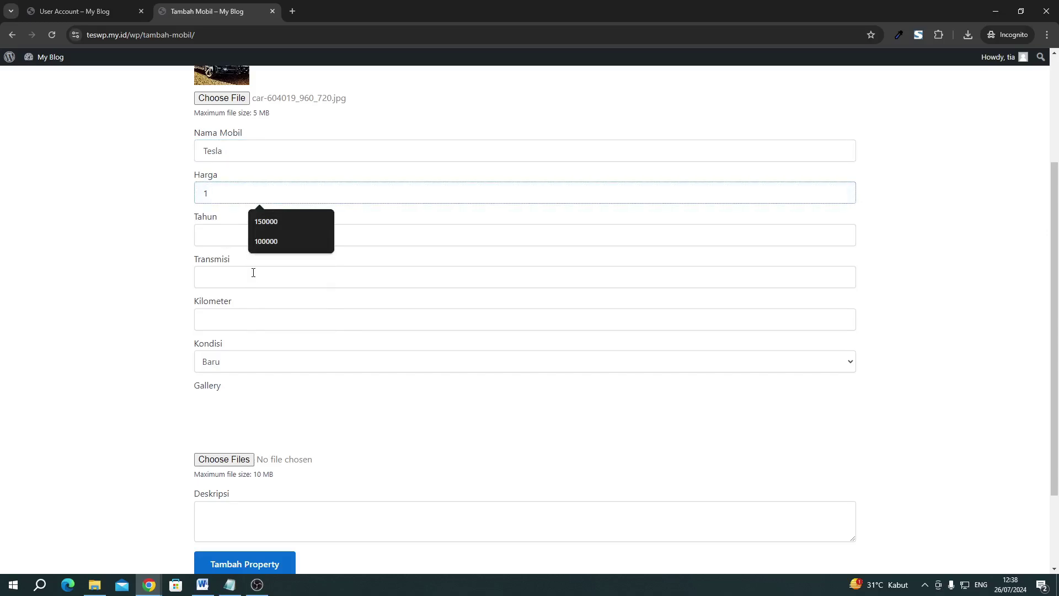
{"action": "type", "text": "000000000"}
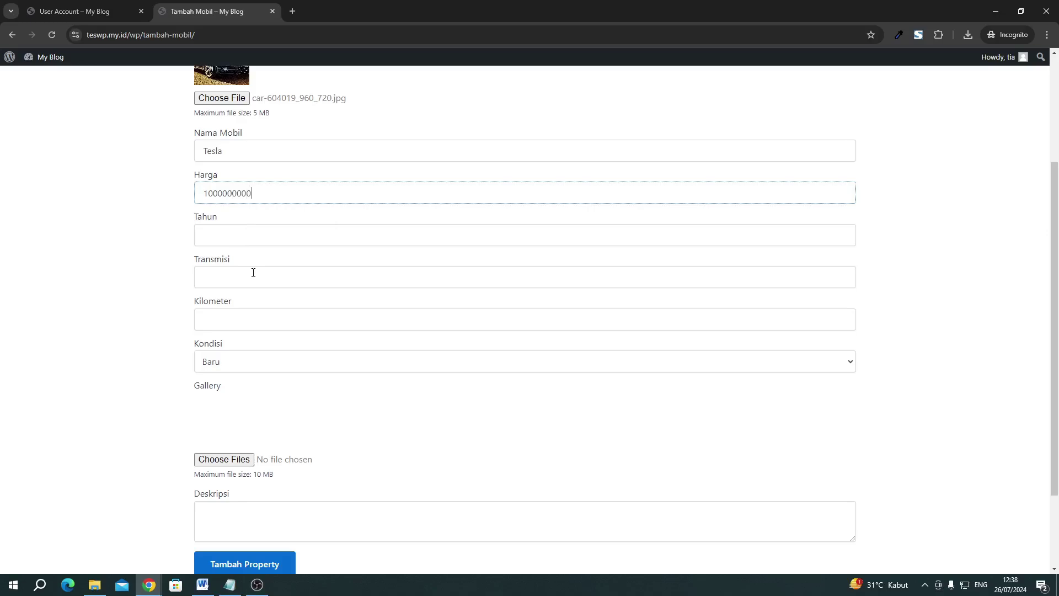
{"action": "left_click", "coordinate": [236, 239]}
{"action": "type", "text": "2020"}
{"action": "left_click", "coordinate": [238, 278]}
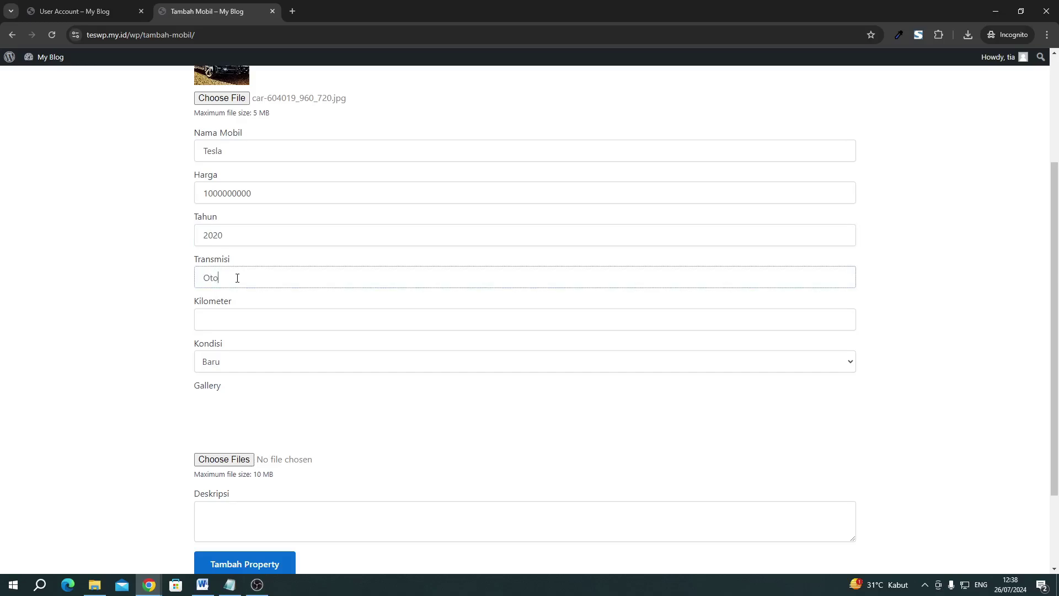
{"action": "left_click", "coordinate": [248, 319]}
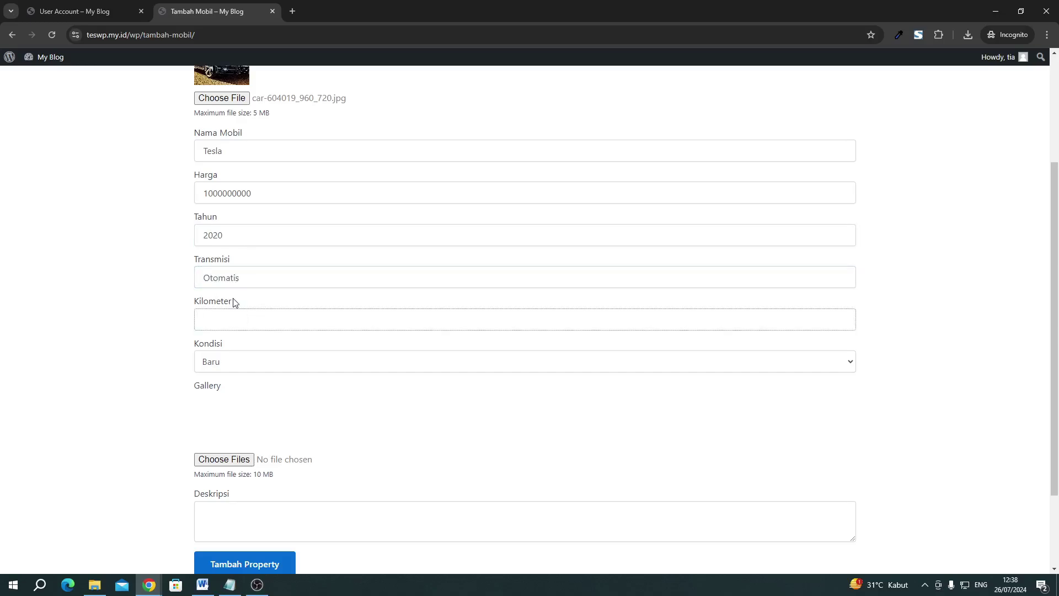
{"action": "left_click", "coordinate": [225, 368]}
{"action": "left_click", "coordinate": [160, 385]}
{"action": "left_click", "coordinate": [160, 385]}
Add the downloaded car-604019_960_720.jpg to the form's Gallery field
{"action": "left_click", "coordinate": [966, 34]}
{"action": "left_click_drag", "start_coordinate": [873, 113], "coordinate": [259, 461]}
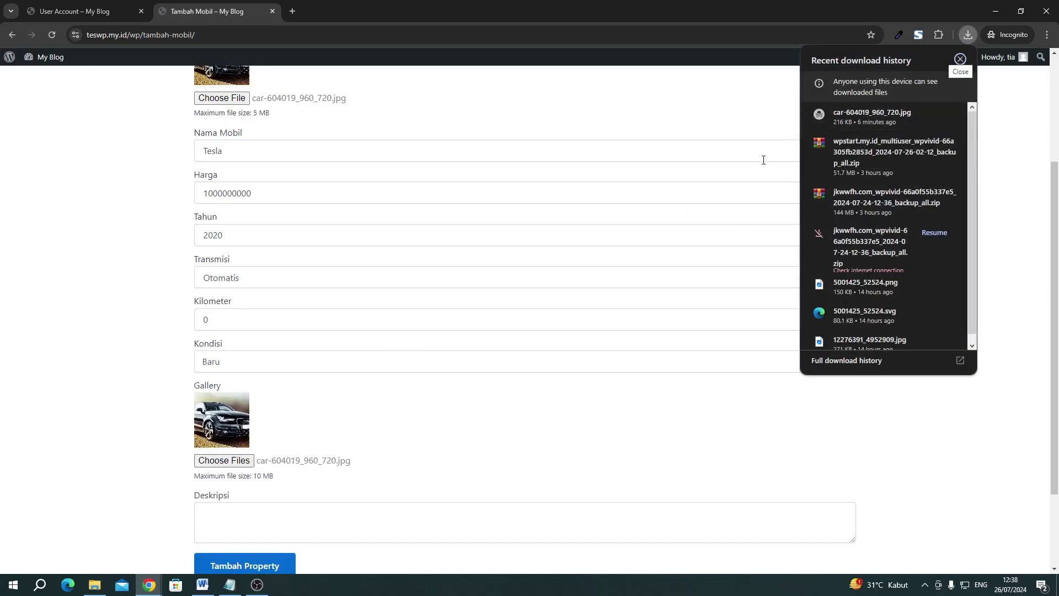
{"action": "left_click_drag", "start_coordinate": [842, 122], "coordinate": [256, 464]}
{"action": "left_click_drag", "start_coordinate": [871, 123], "coordinate": [230, 461]}
{"action": "left_click", "coordinate": [170, 461]}
Open loremipsum.io in a new tab and copy the generated placeholder text for the description
{"action": "scroll", "coordinate": [237, 455], "scroll_direction": "down", "scroll_amount": 2}
{"action": "mouse_move", "coordinate": [228, 329]}
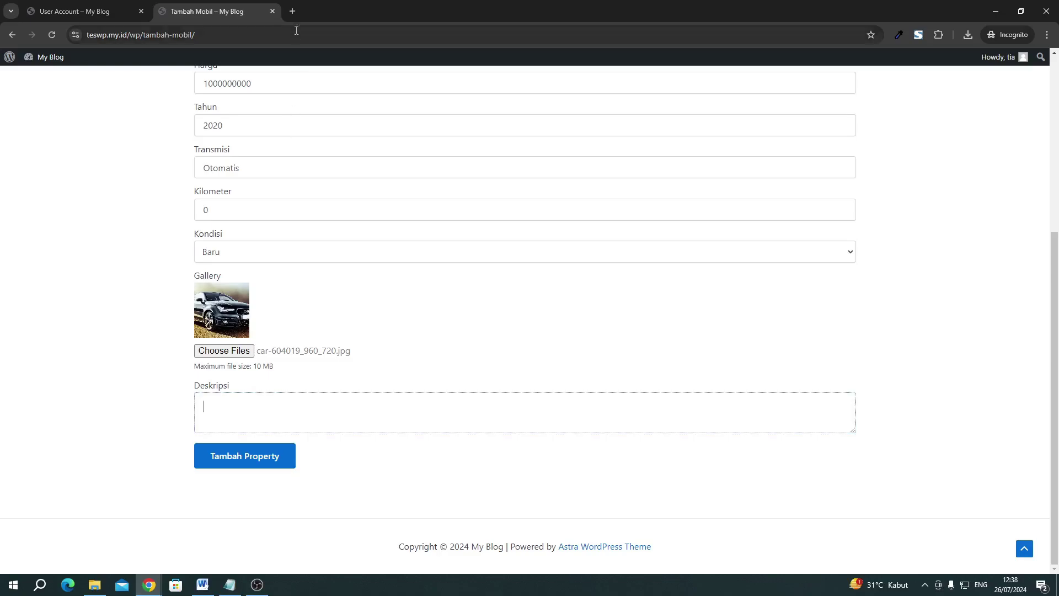
{"action": "left_click", "coordinate": [292, 11]}
{"action": "type", "text": "loremipsum.io"}
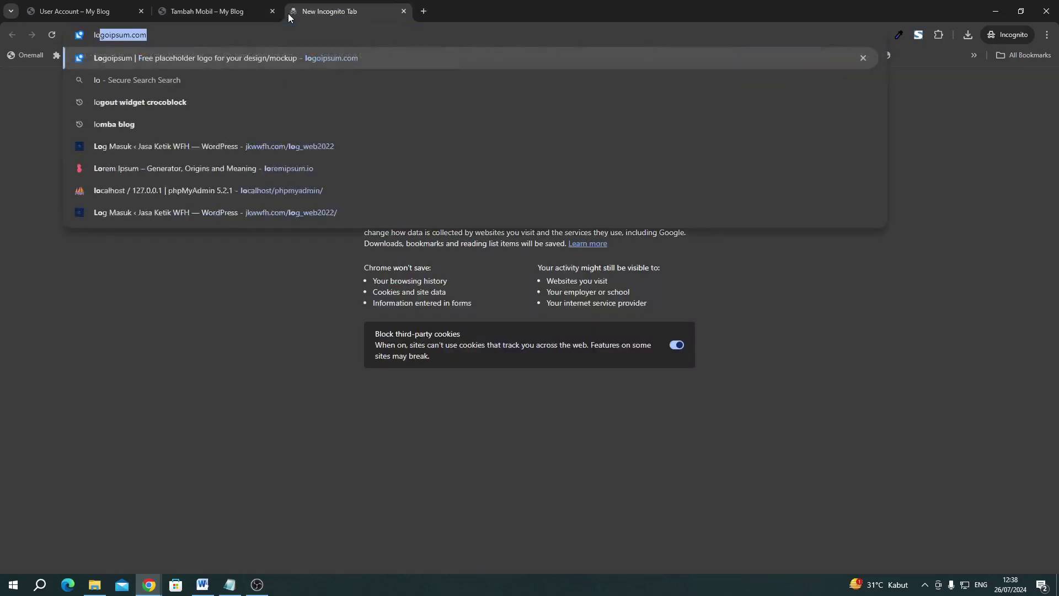
{"action": "key", "text": "Return"}
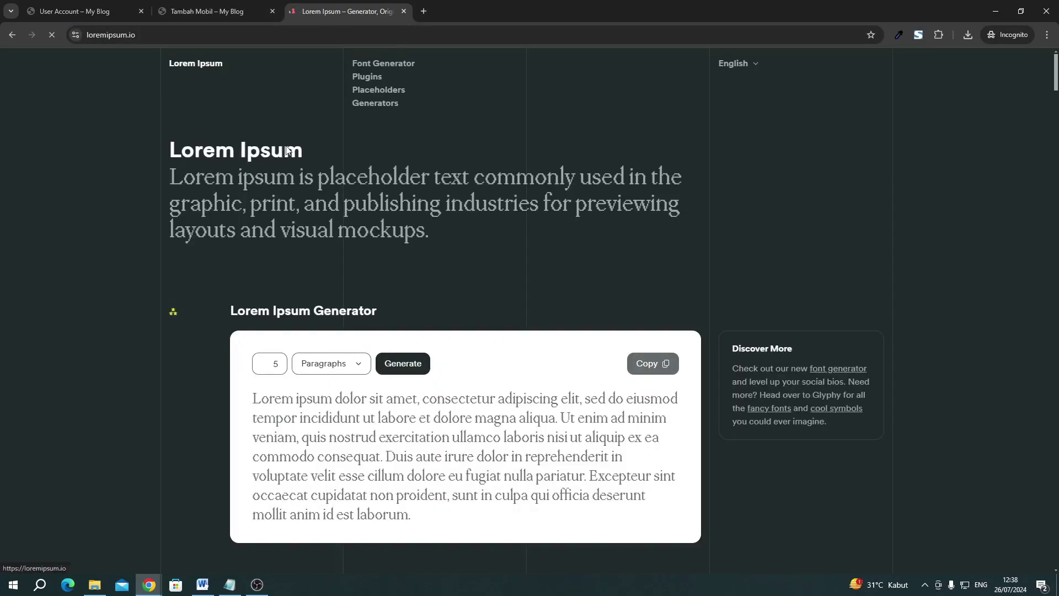
{"action": "scroll", "coordinate": [374, 296], "scroll_direction": "down", "scroll_amount": 3}
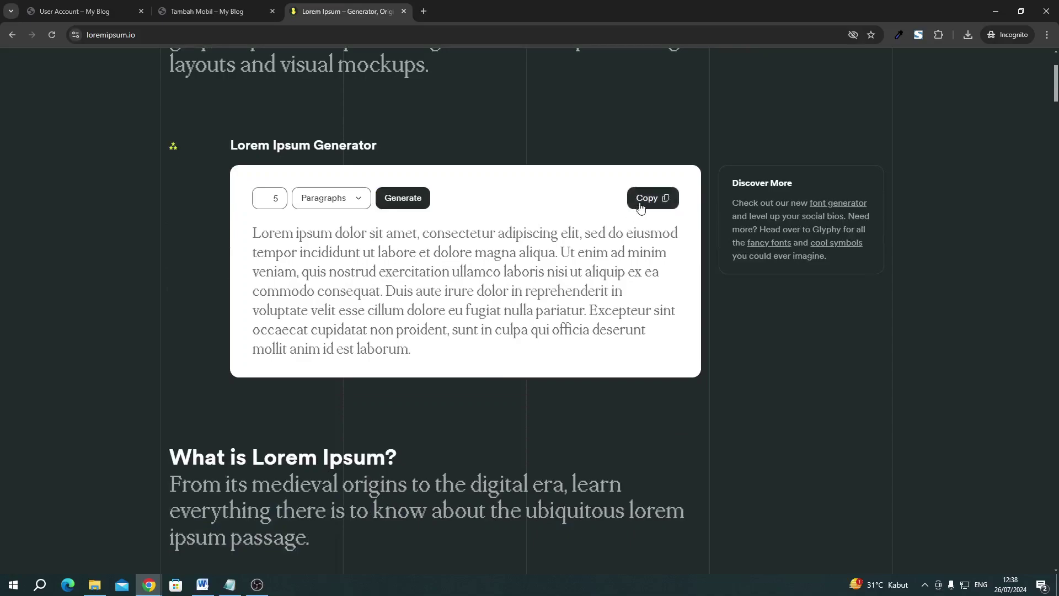
Return to the Tambah Mobil form and paste the lorem ipsum text into the Deskripsi field
{"action": "left_click", "coordinate": [128, 15]}
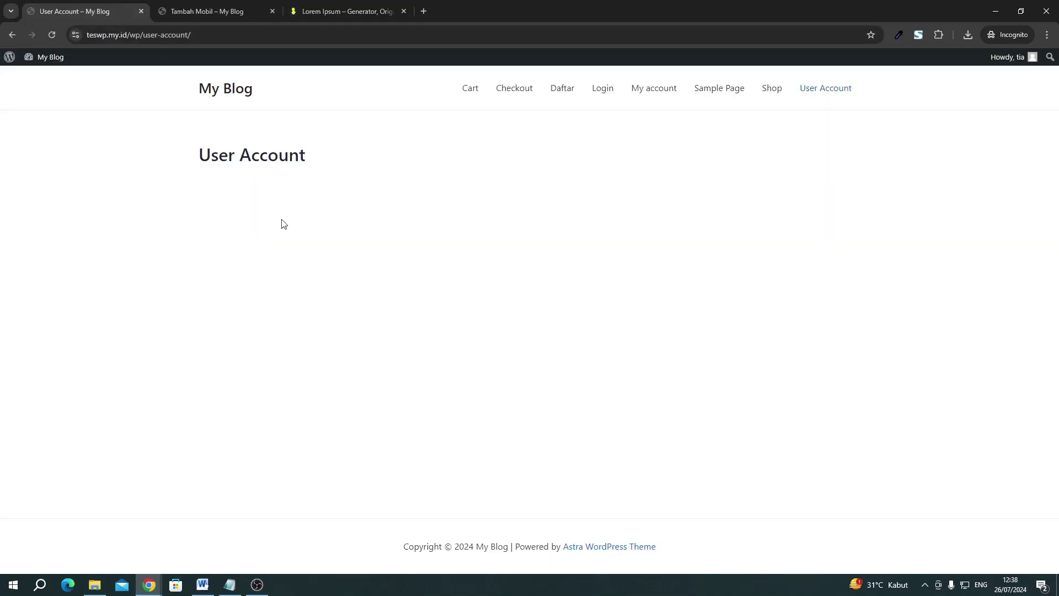
{"action": "left_click", "coordinate": [207, 11]}
{"action": "type", "text": "Lorem ipsum dolor sit amet, consectetur adipiscing elit, sed do eiusmod tempor incididunt ut labore et dolore magna aliqua. Ut enim ad minim veniam, quis nostrud exercitation ullamco laboris nisi ut aliquip ex ea commodo consequat. Duis aute irure dolor in reprehenderit in voluptate velit esse cillum dolore eu fugiat nulla pariatur. Excepteur sint occaecat cupidatat non proident, sunt in culpa qui officia deserunt mollit anim id est laborum."}
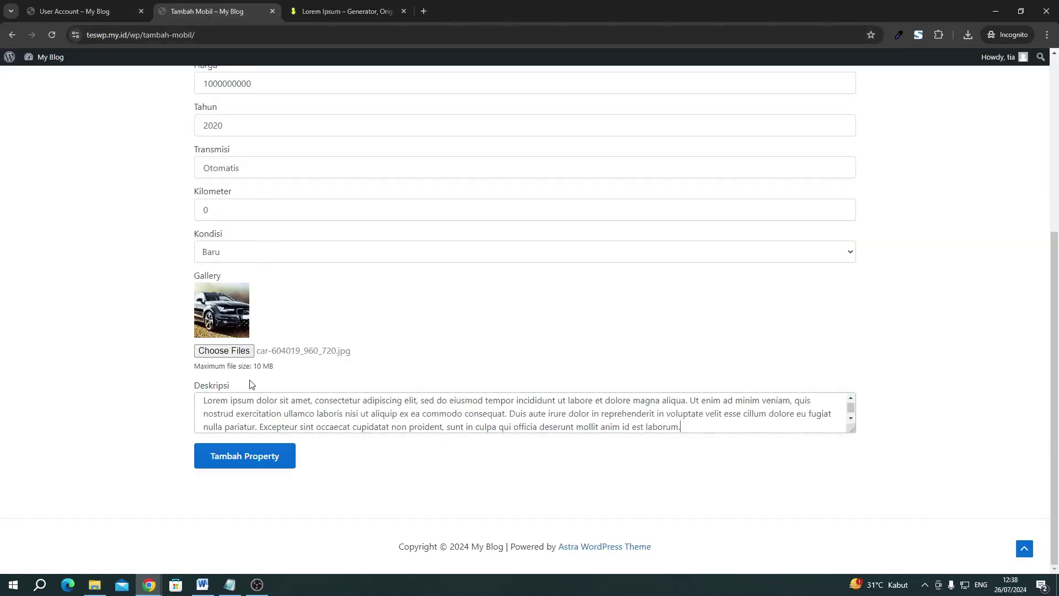
Review the filled-in car details, submit the form with Tambah Property and check the submission result
{"action": "scroll", "coordinate": [214, 352], "scroll_direction": "up", "scroll_amount": 5}
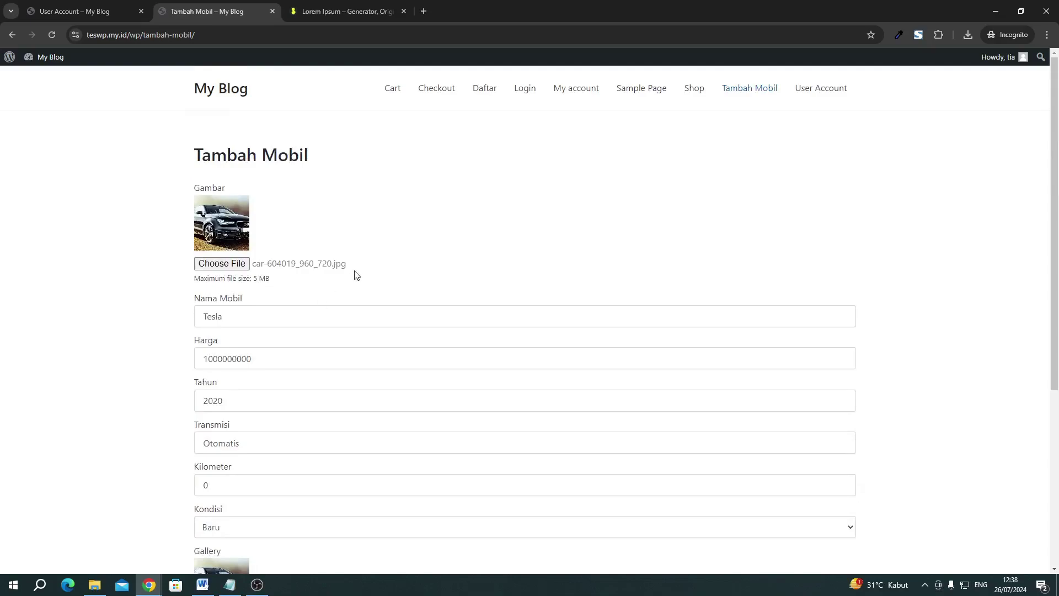
{"action": "scroll", "coordinate": [356, 276], "scroll_direction": "down", "scroll_amount": 5}
{"action": "left_click", "coordinate": [259, 455]}
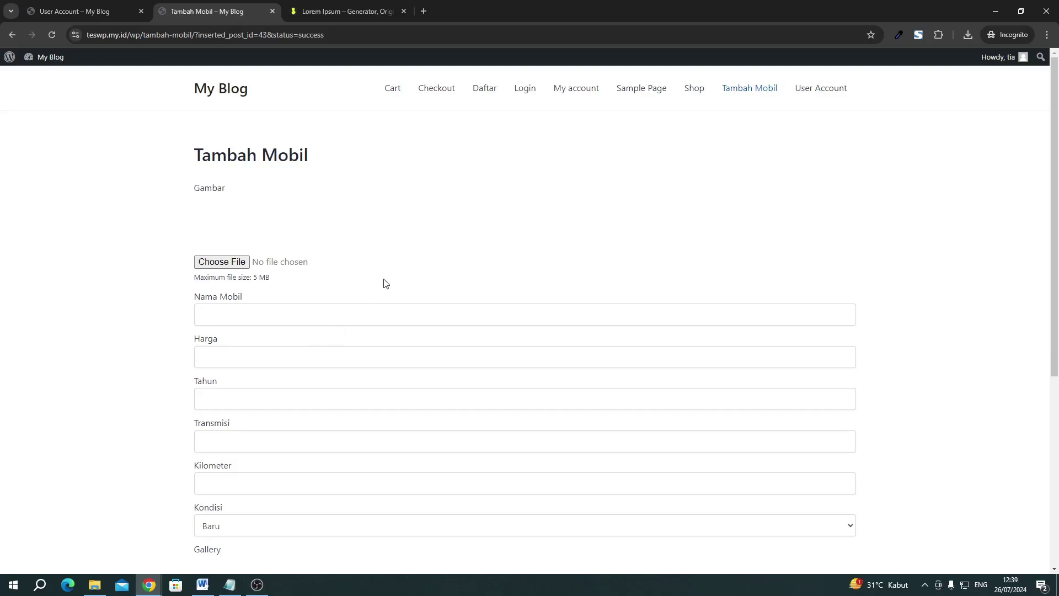
{"action": "scroll", "coordinate": [386, 283], "scroll_direction": "down", "scroll_amount": 5}
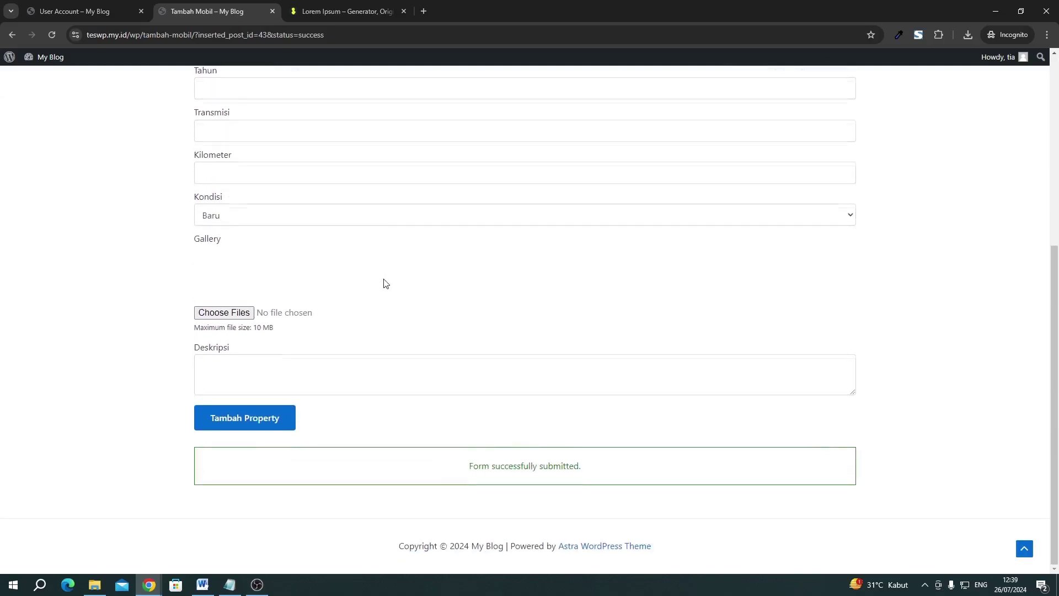
Check the submitted Tambah Mobil page for the inserted post ID and status in its URL and the form's submission message
{"action": "scroll", "coordinate": [386, 284], "scroll_direction": "up", "scroll_amount": 5}
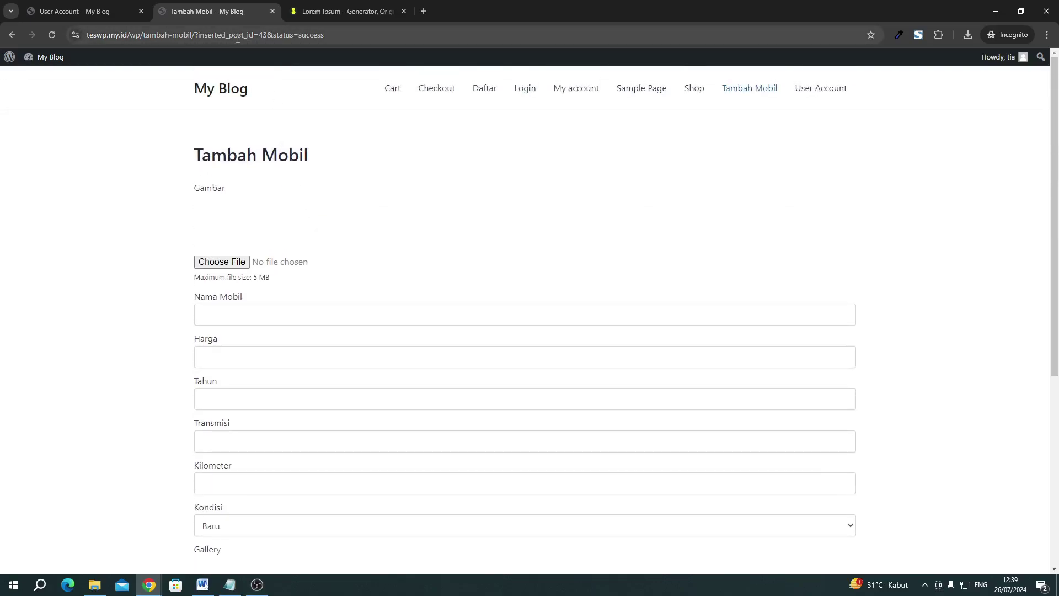
{"action": "left_click_drag", "start_coordinate": [234, 38], "coordinate": [332, 41]}
{"action": "left_click", "coordinate": [382, 162]}
{"action": "scroll", "coordinate": [453, 367], "scroll_direction": "down", "scroll_amount": 5}
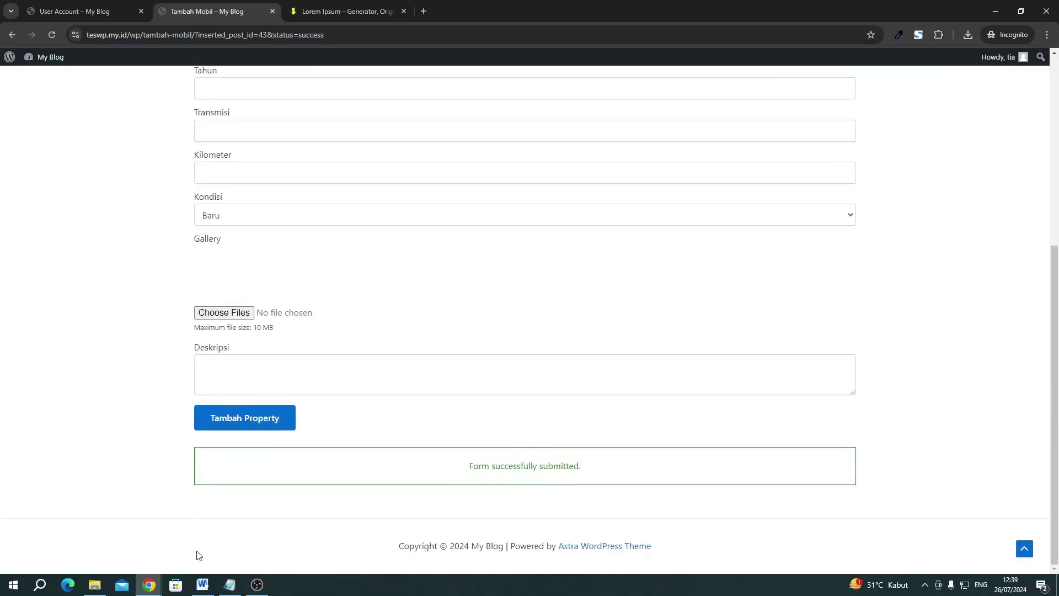
Switch to the admin browser window and open the Mobil post list in the WordPress dashboard
{"action": "mouse_move", "coordinate": [156, 586]}
{"action": "left_click", "coordinate": [128, 562]}
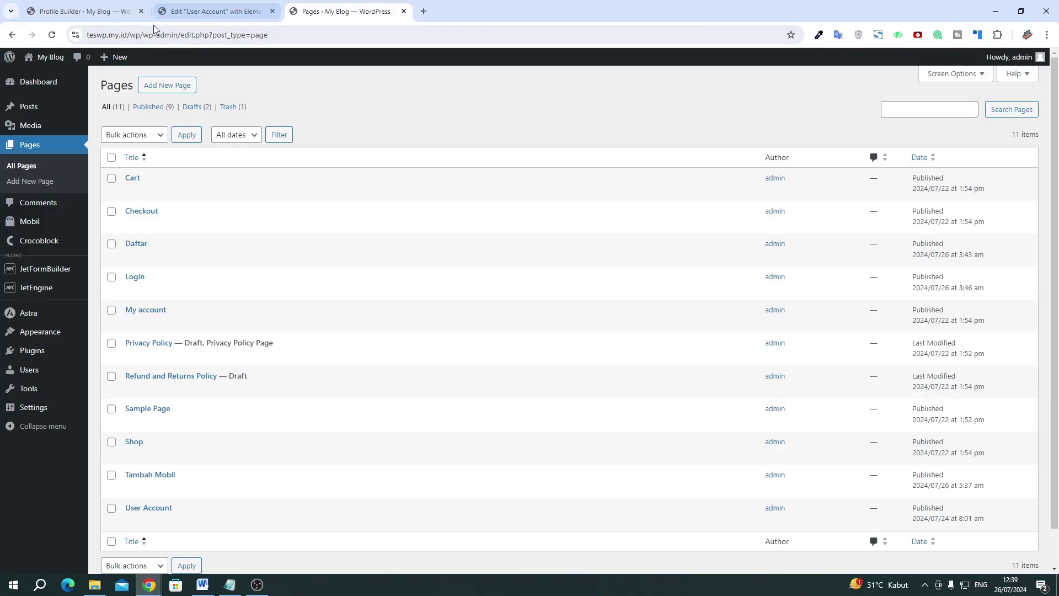
{"action": "left_click", "coordinate": [227, 13]}
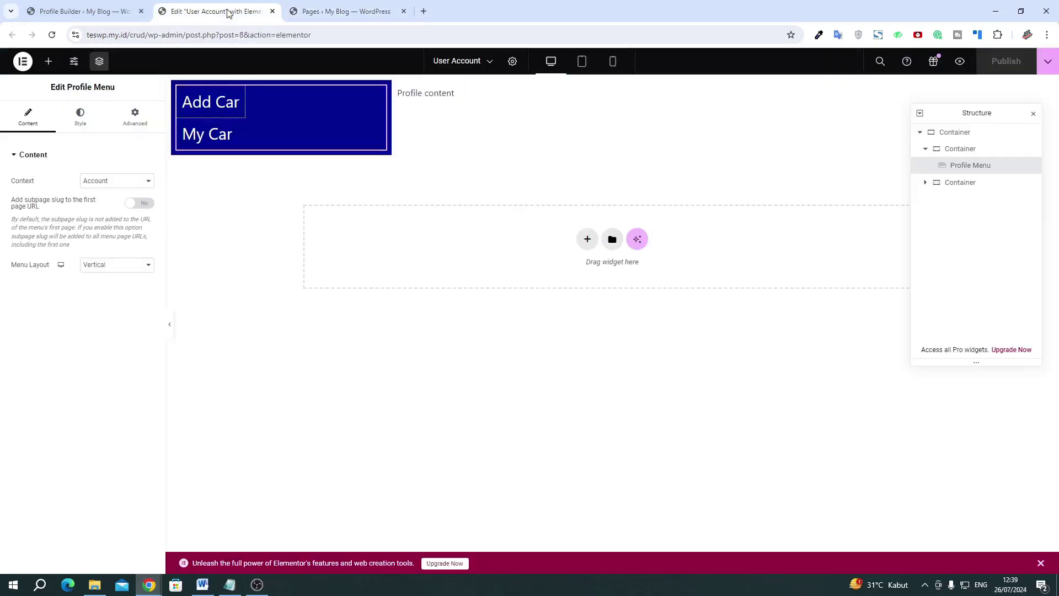
{"action": "left_click", "coordinate": [336, 11]}
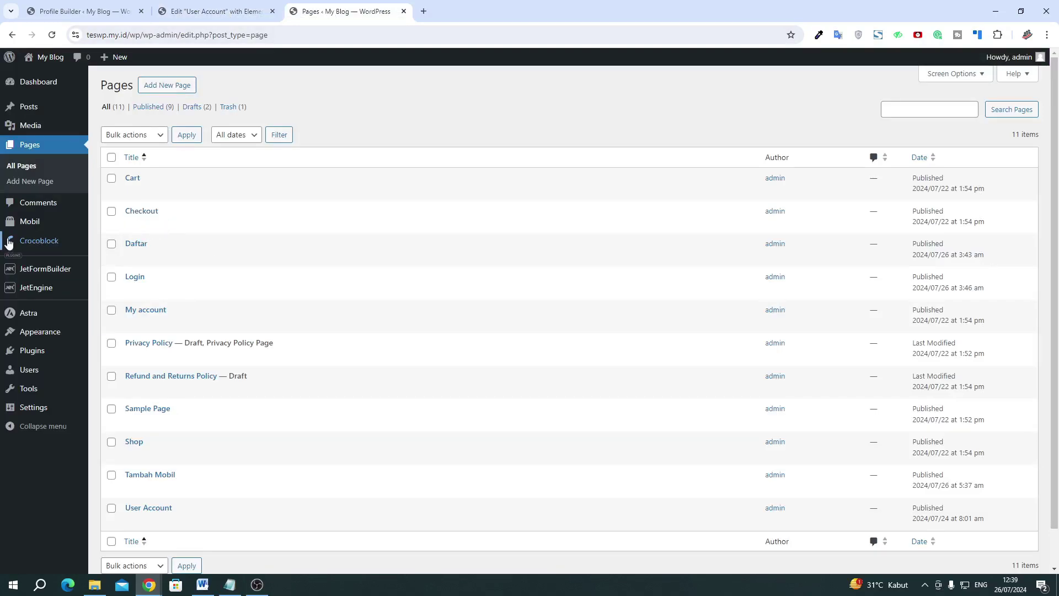
{"action": "mouse_move", "coordinate": [30, 221]}
{"action": "left_click", "coordinate": [125, 227]}
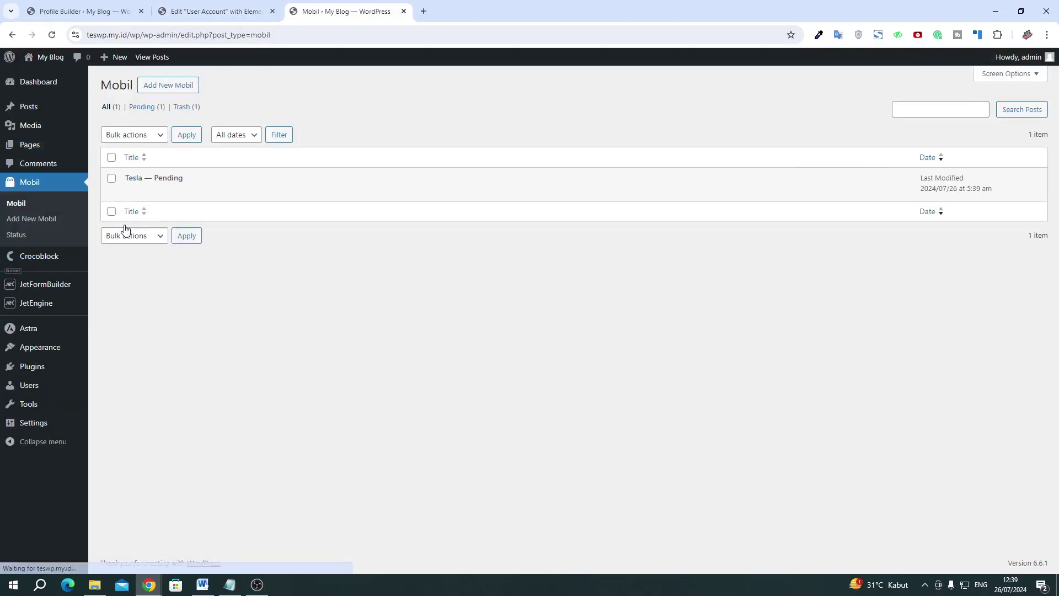
{"action": "mouse_move", "coordinate": [115, 189]}
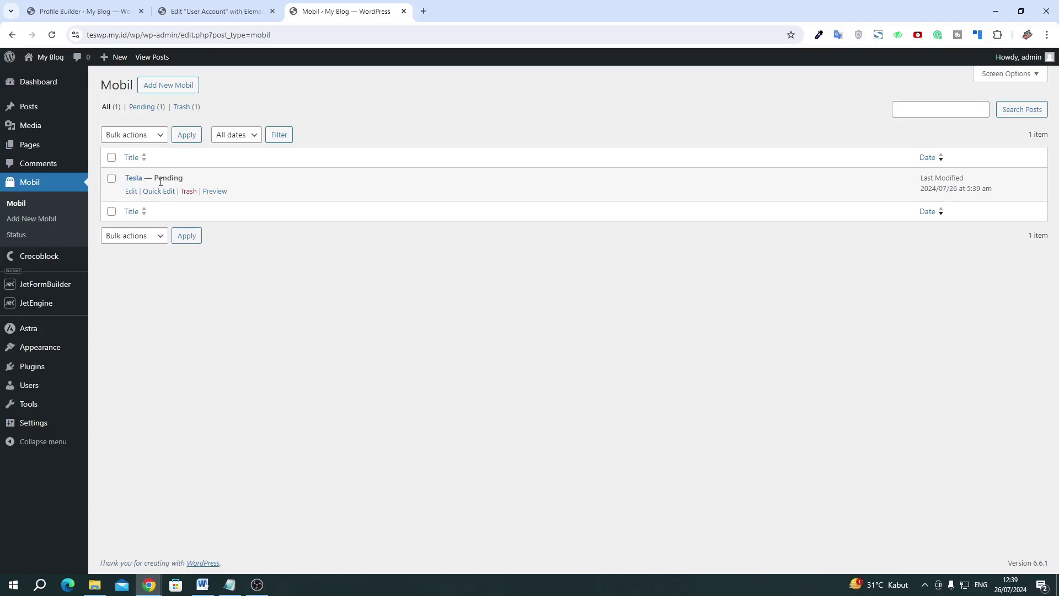
Quick-edit the Tesla entry, set its status to Published and update it
{"action": "left_click", "coordinate": [171, 198]}
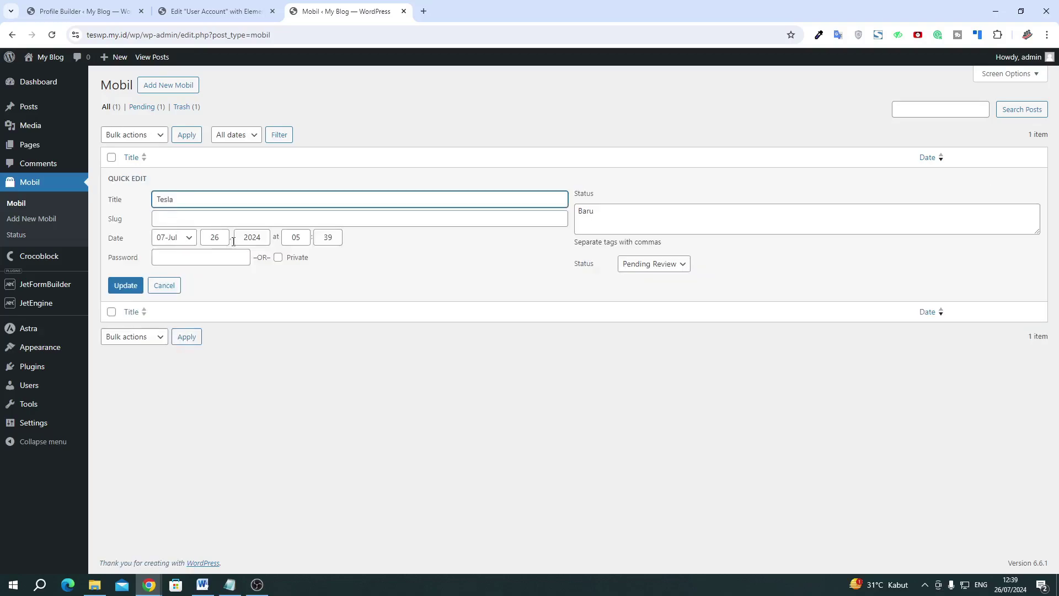
{"action": "left_click", "coordinate": [629, 266]}
{"action": "left_click", "coordinate": [640, 278]}
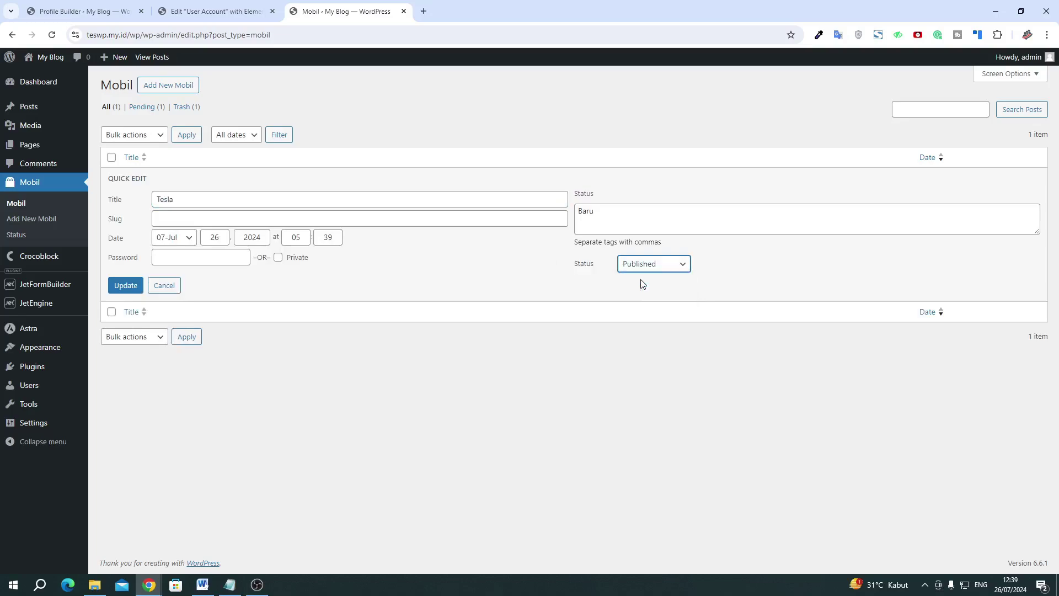
{"action": "mouse_move", "coordinate": [85, 284]}
{"action": "left_click", "coordinate": [123, 284]}
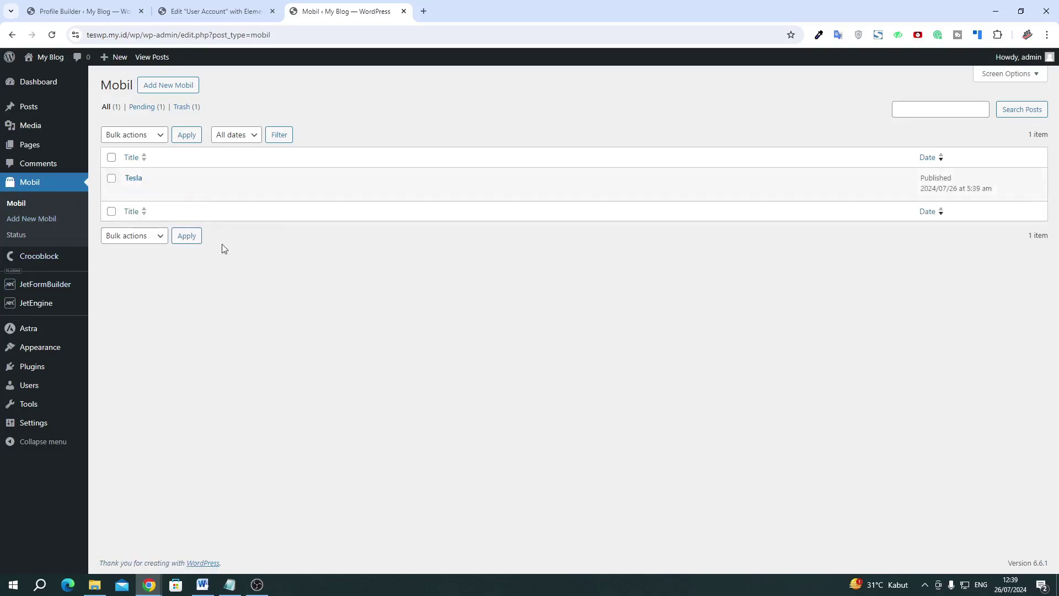
Open the Tesla entry to examine its saved settings and custom fields, and return to the Mobil list
{"action": "left_click", "coordinate": [131, 191]}
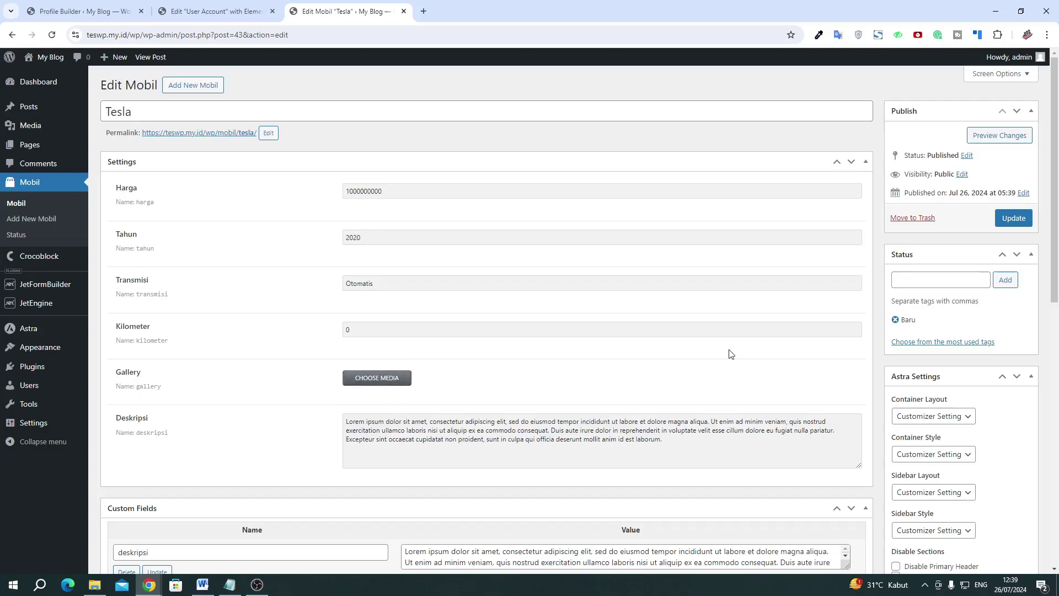
{"action": "scroll", "coordinate": [730, 354], "scroll_direction": "down", "scroll_amount": 3}
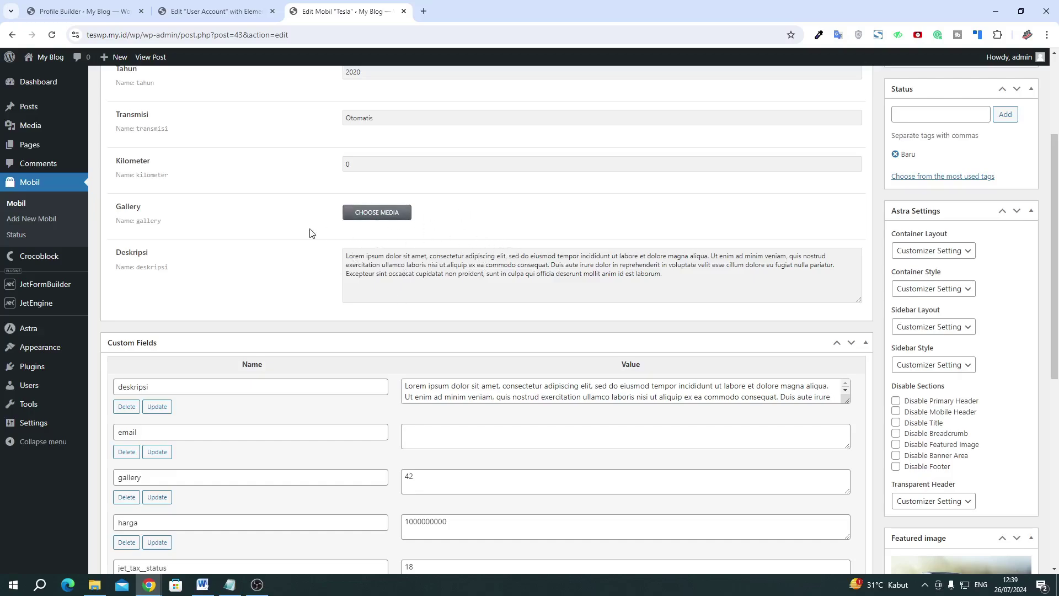
{"action": "scroll", "coordinate": [439, 255], "scroll_direction": "up", "scroll_amount": 2}
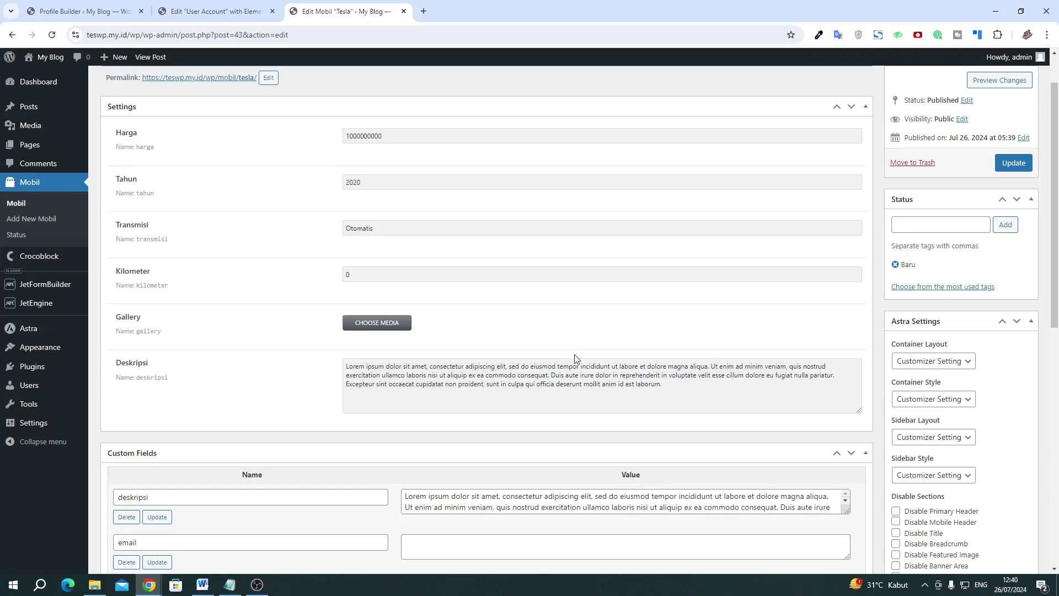
{"action": "scroll", "coordinate": [910, 304], "scroll_direction": "down", "scroll_amount": 7}
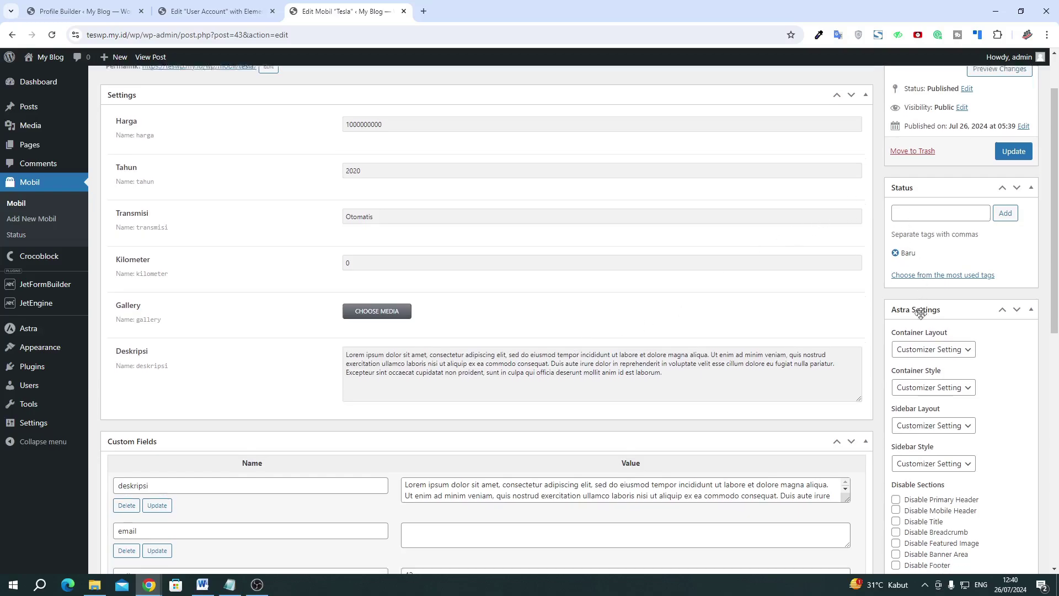
{"action": "scroll", "coordinate": [949, 346], "scroll_direction": "up", "scroll_amount": 8}
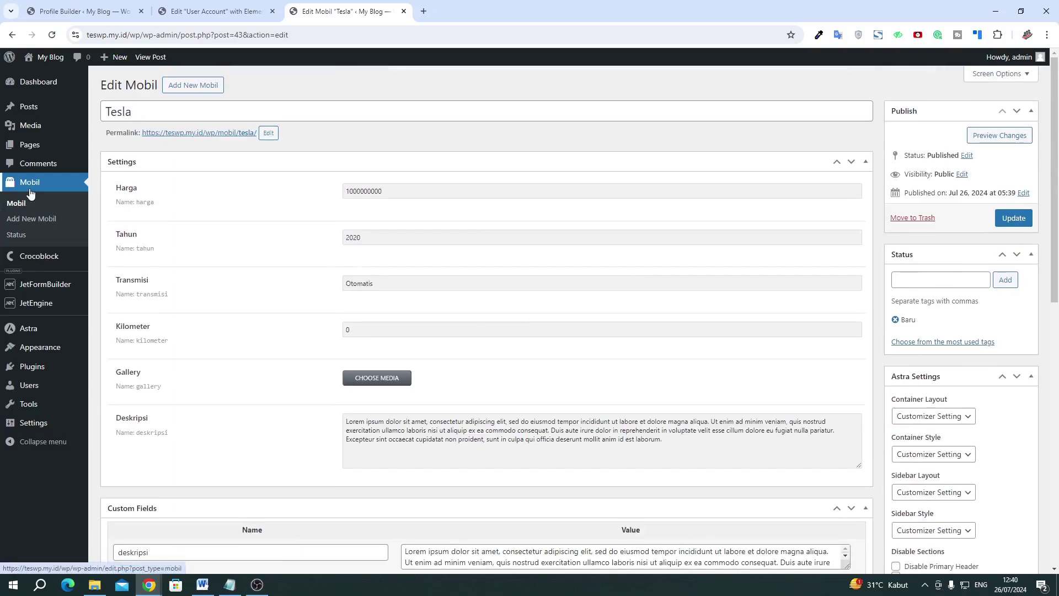
{"action": "left_click", "coordinate": [30, 189]}
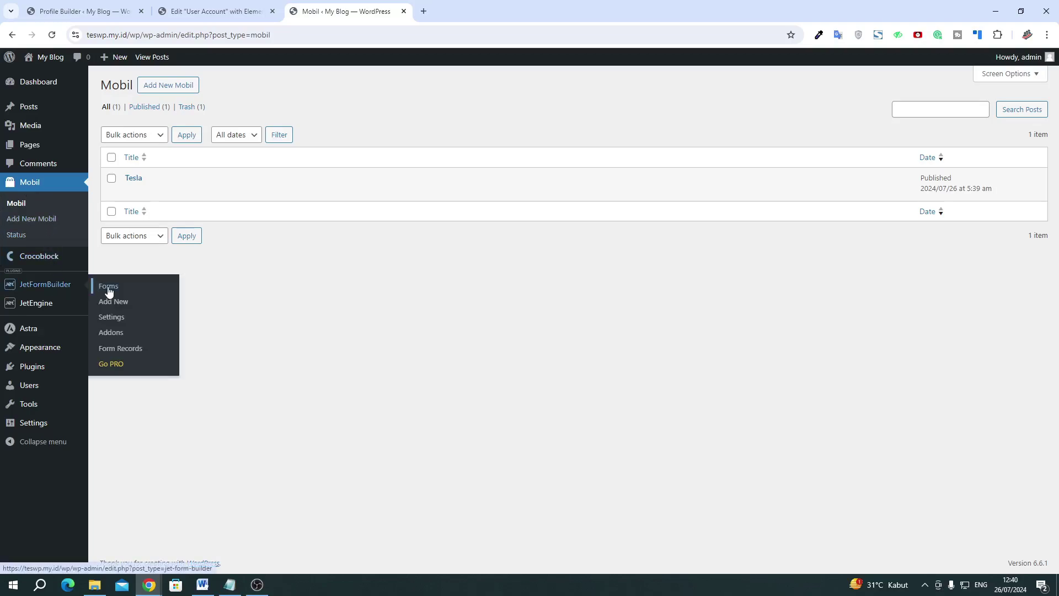
Open Form Add Mobil in JetFormBuilder, set the submit button's label to Tambah Mobil and save the form
{"action": "left_click", "coordinate": [91, 287]}
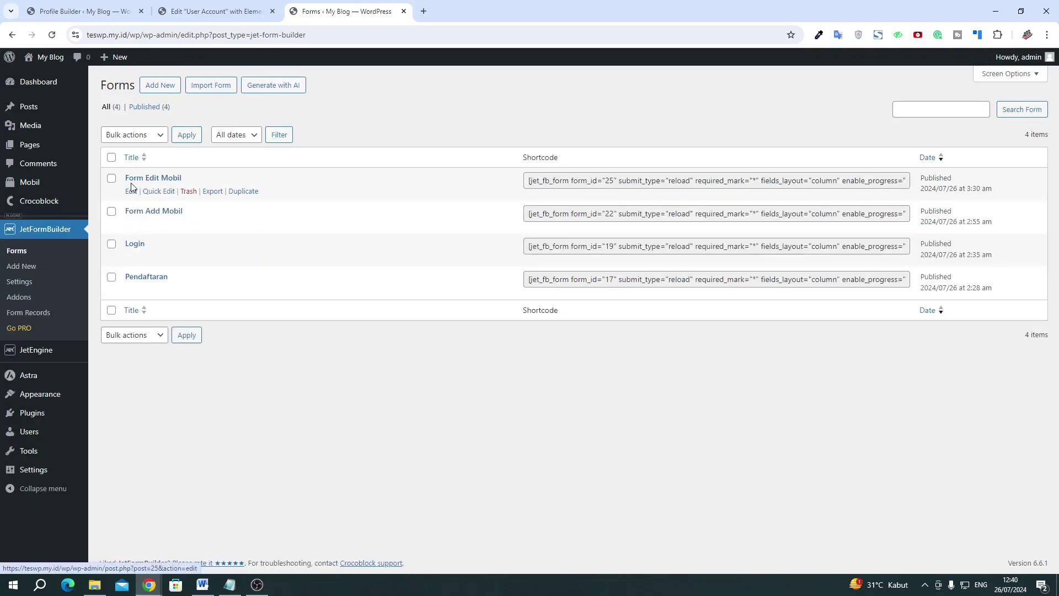
{"action": "left_click", "coordinate": [133, 224]}
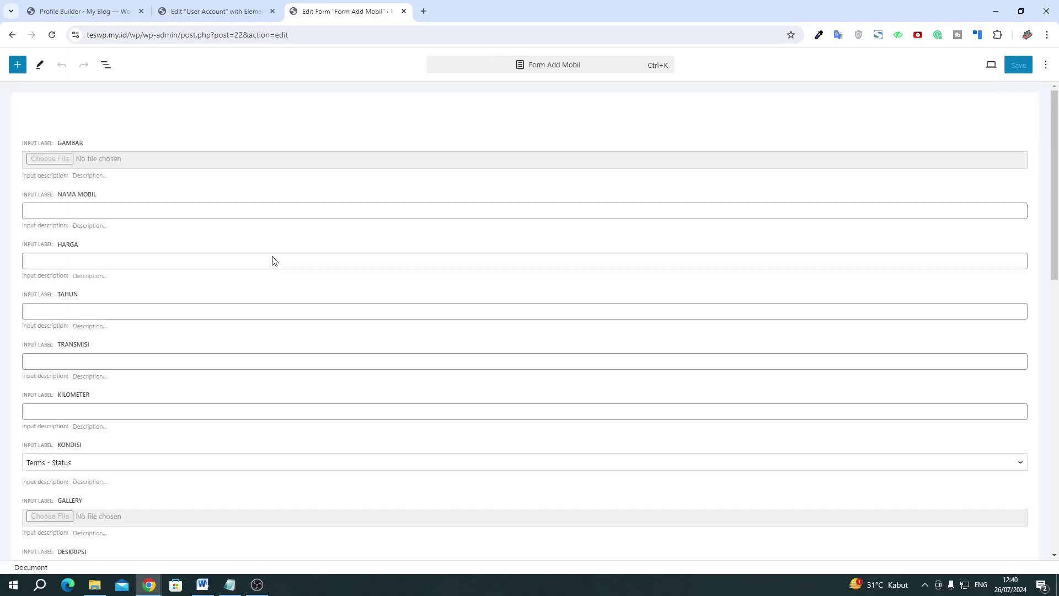
{"action": "scroll", "coordinate": [236, 293], "scroll_direction": "down", "scroll_amount": 9}
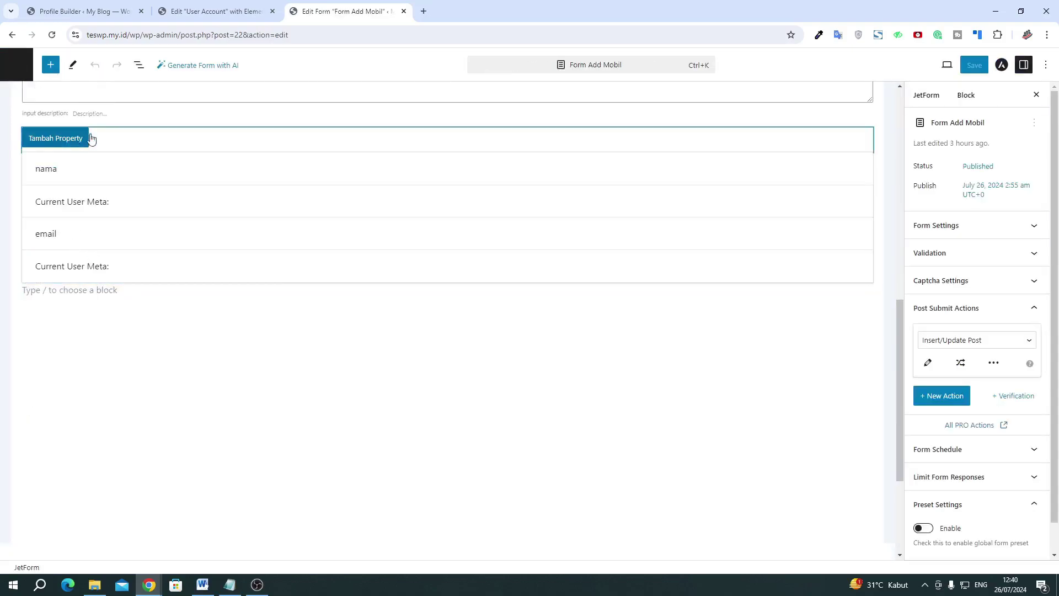
{"action": "scroll", "coordinate": [106, 202], "scroll_direction": "up", "scroll_amount": 1}
{"action": "left_click", "coordinate": [116, 203]}
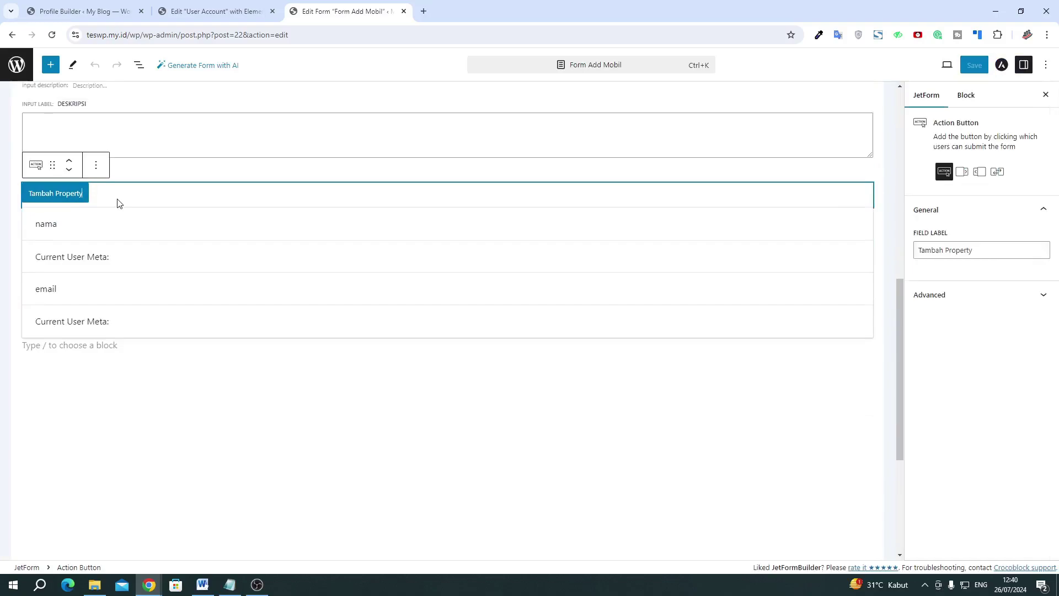
{"action": "left_click", "coordinate": [988, 252]}
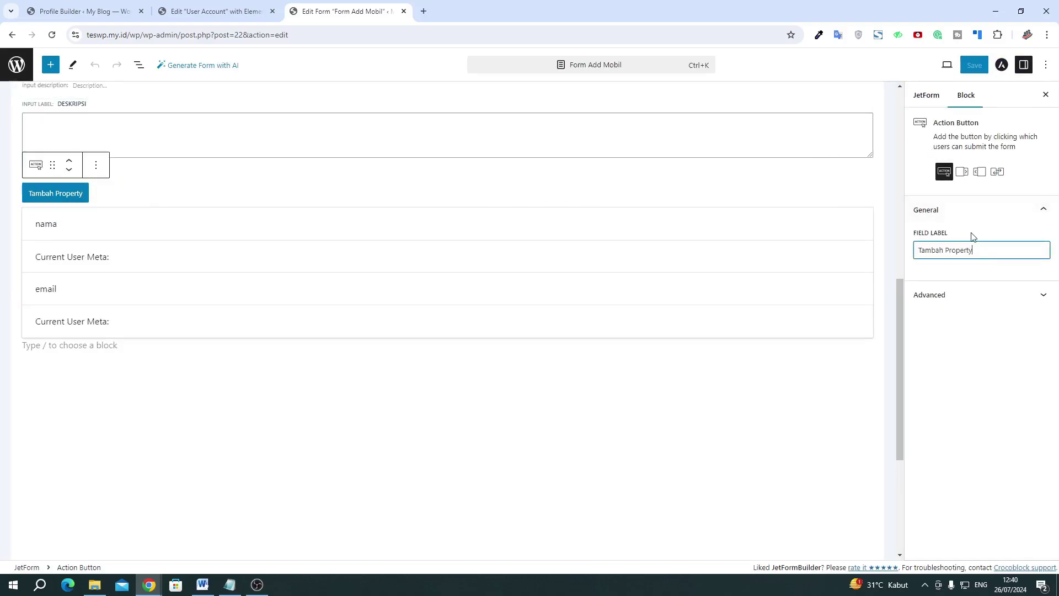
{"action": "key", "text": "BackSpace"}
{"action": "key", "text": "BackSpace"}
{"action": "key", "text": "BackSpace"}
{"action": "key", "text": "BackSpace"}
{"action": "key", "text": "BackSpace"}
{"action": "key", "text": "BackSpace"}
{"action": "key", "text": "BackSpace"}
{"action": "key", "text": "BackSpace"}
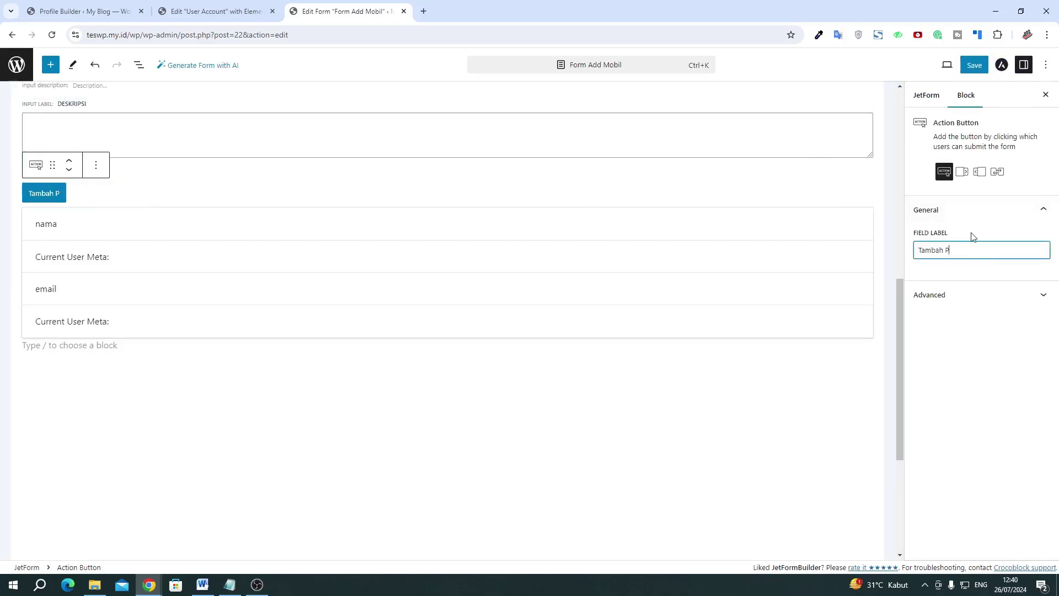
{"action": "type", "text": "Mobil"}
{"action": "left_click", "coordinate": [973, 65]}
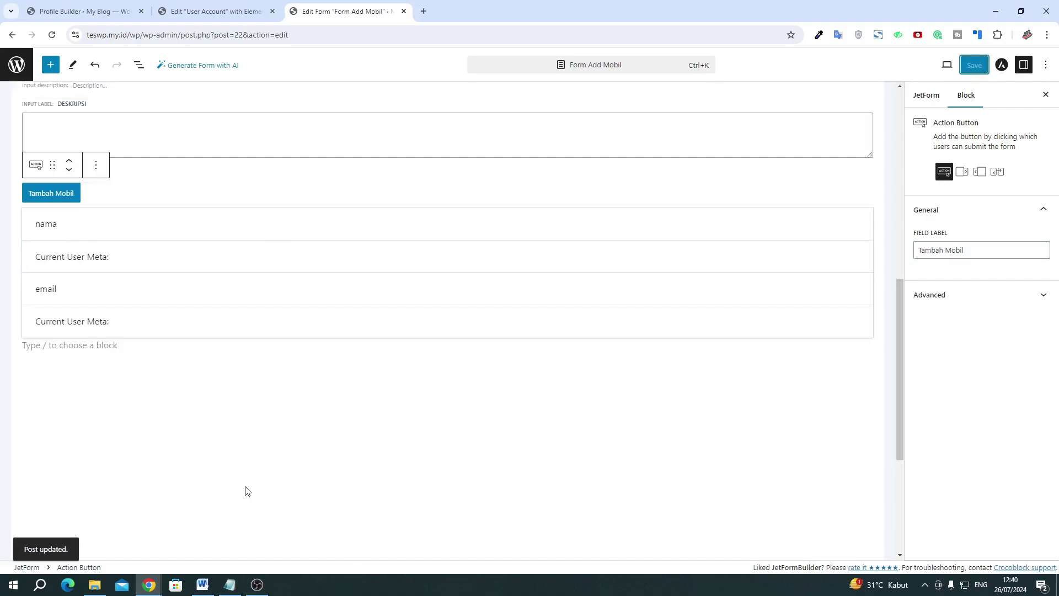
Leave the form editor and return to the Mobil post list containing the Tesla entry
{"action": "scroll", "coordinate": [245, 490], "scroll_direction": "up", "scroll_amount": 10}
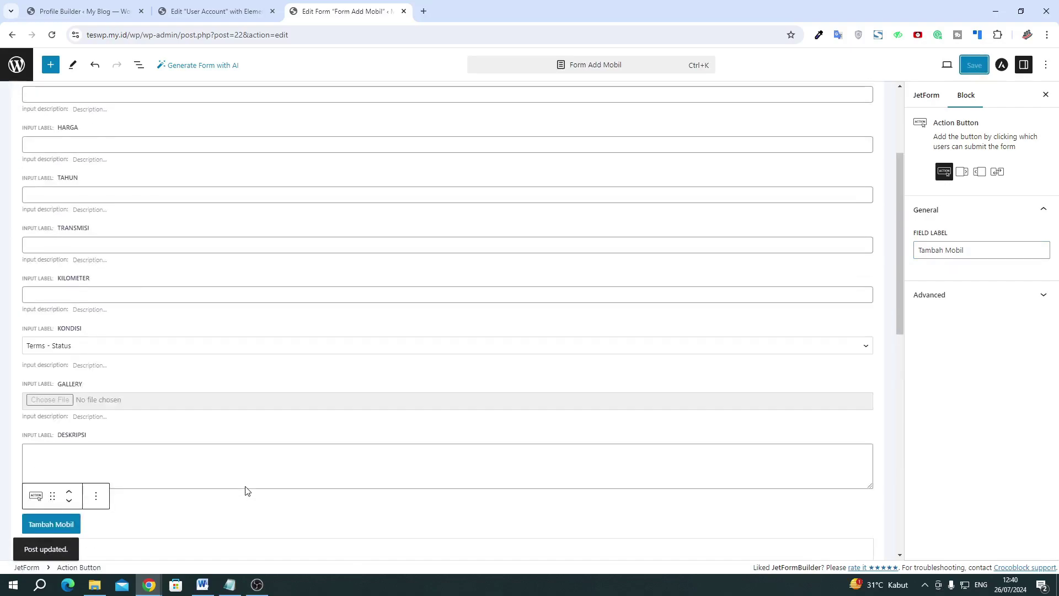
{"action": "left_click", "coordinate": [17, 65]}
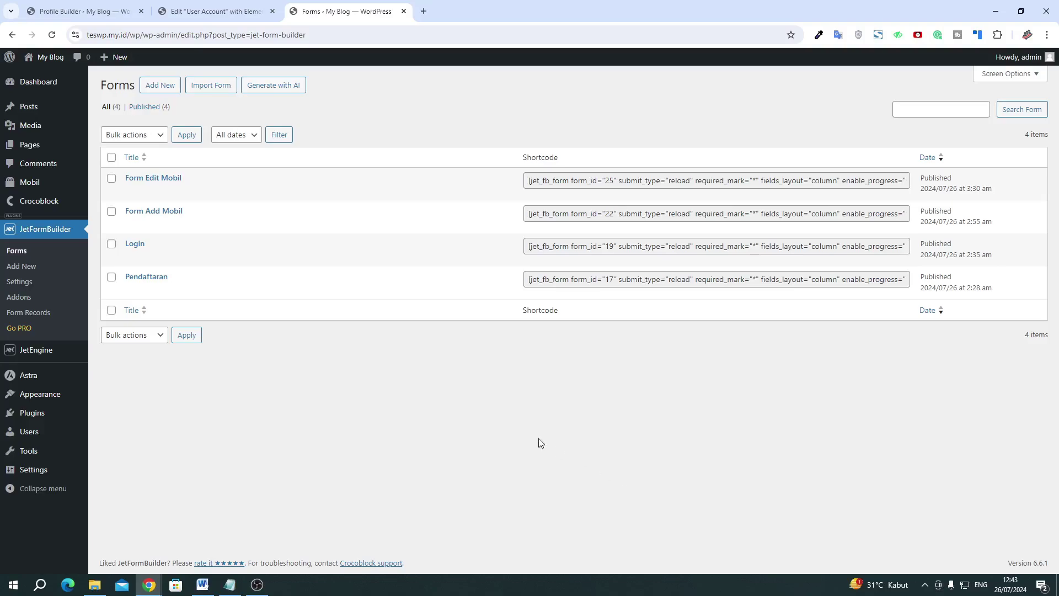
{"action": "mouse_move", "coordinate": [35, 188]}
{"action": "left_click", "coordinate": [105, 185]}
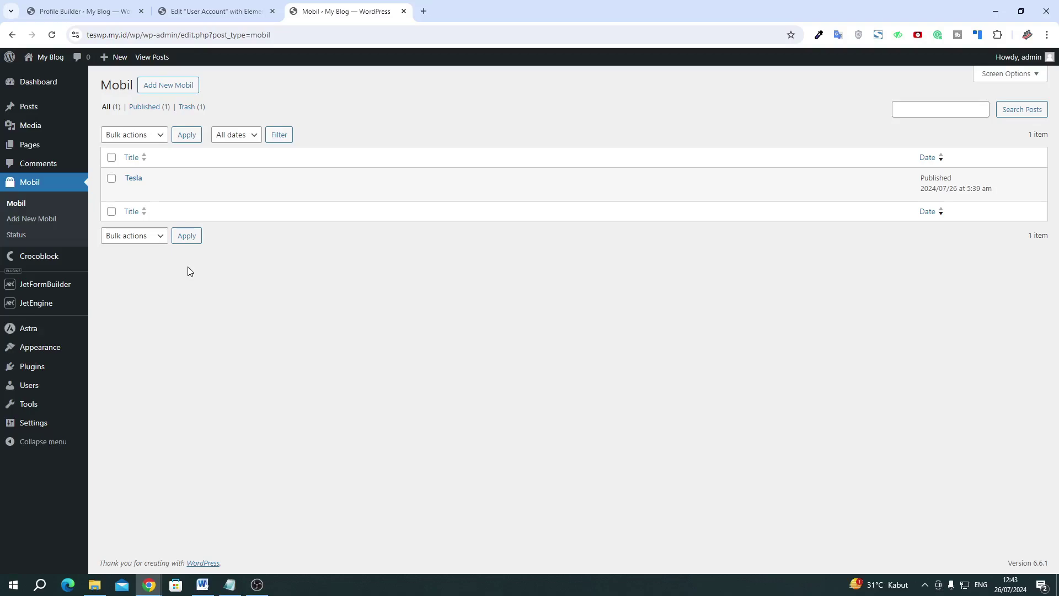
{"action": "mouse_move", "coordinate": [135, 183]}
Start a new JetEngine listing item with Posts as its source and Mobil as its post type
{"action": "mouse_move", "coordinate": [61, 309]}
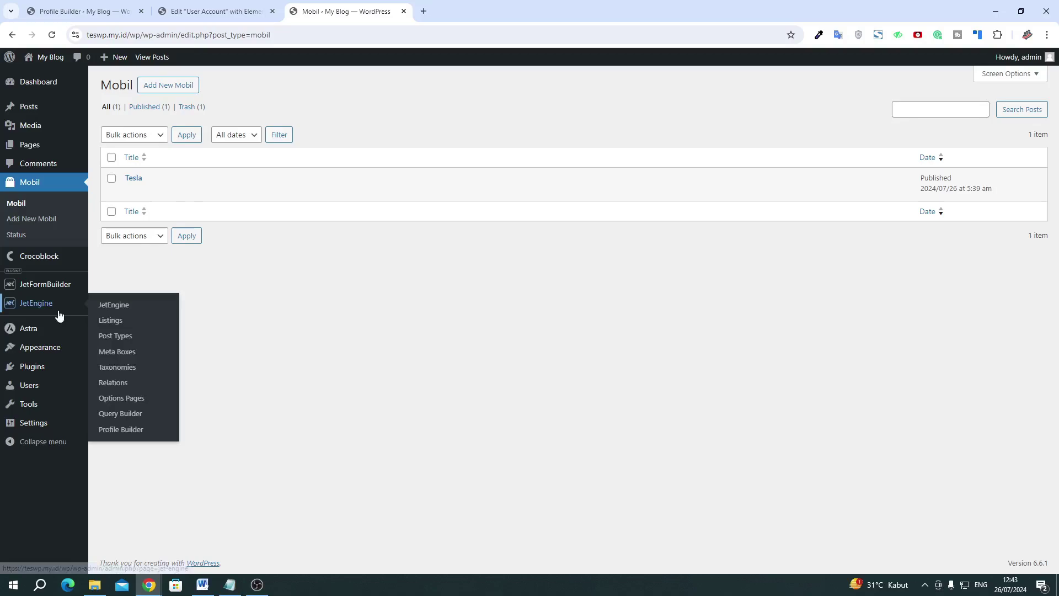
{"action": "left_click", "coordinate": [114, 321]}
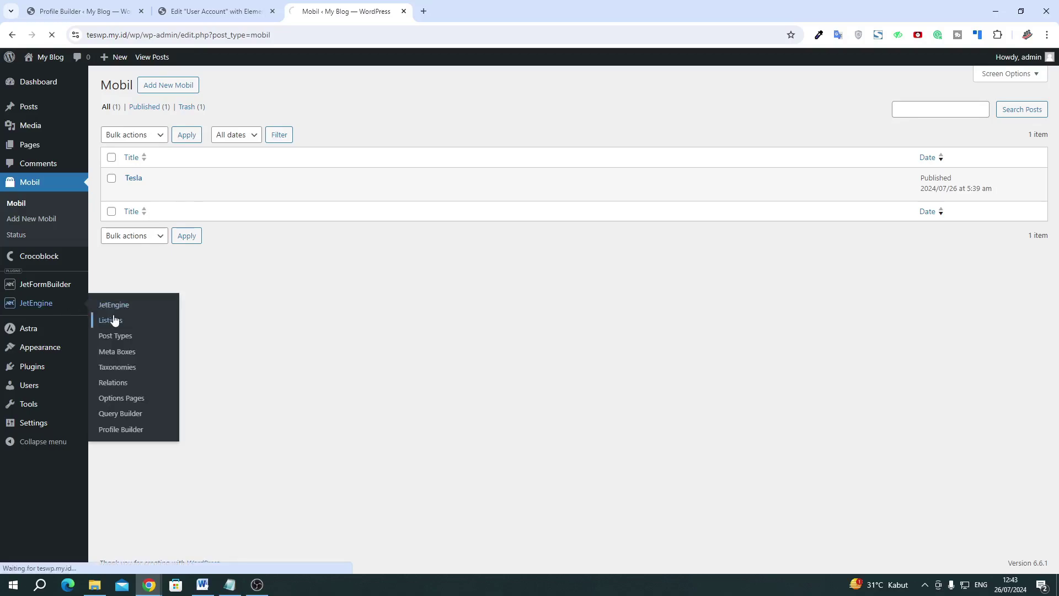
{"action": "left_click", "coordinate": [188, 84]}
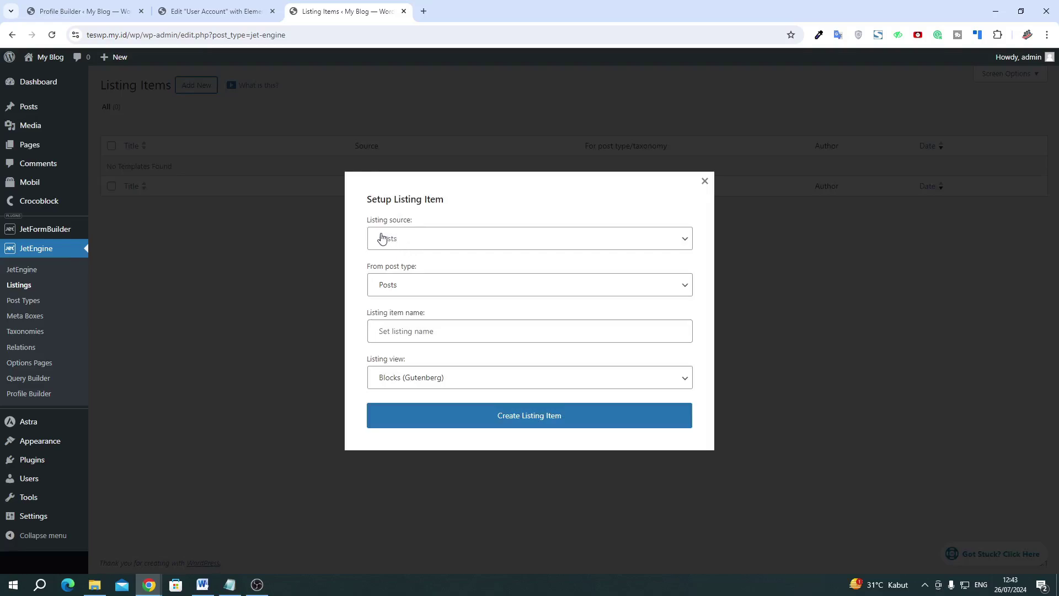
{"action": "left_click", "coordinate": [392, 284]}
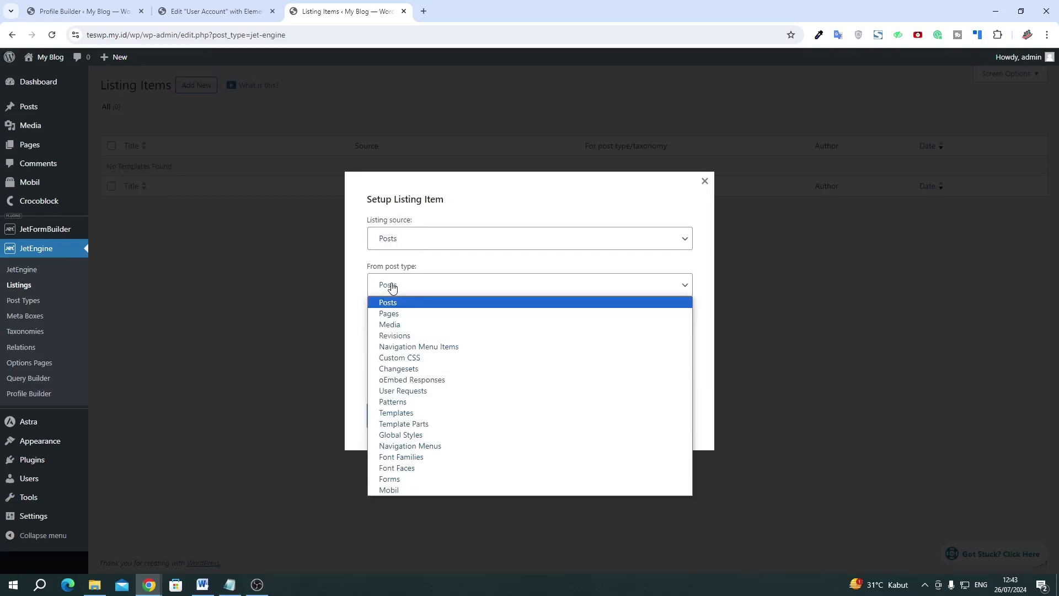
{"action": "left_click", "coordinate": [399, 489]}
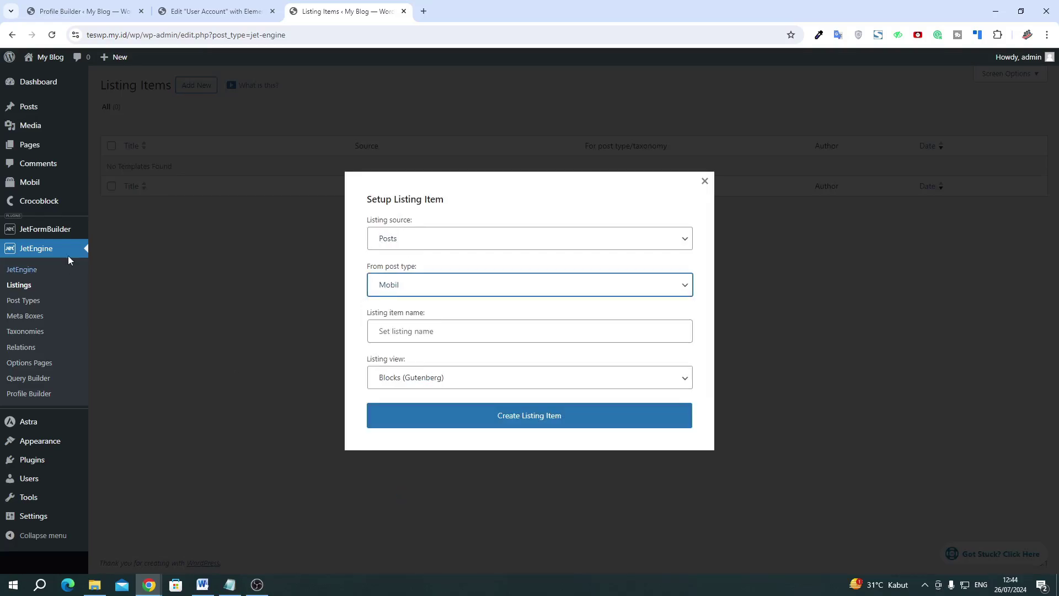
{"action": "left_click", "coordinate": [401, 337]}
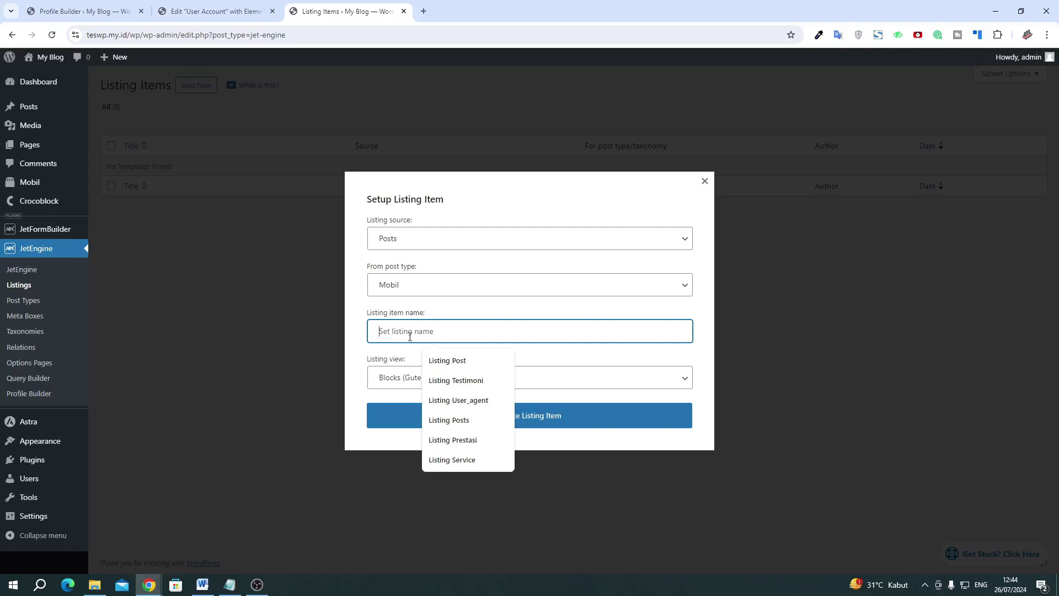
{"action": "type", "text": "LLL"}
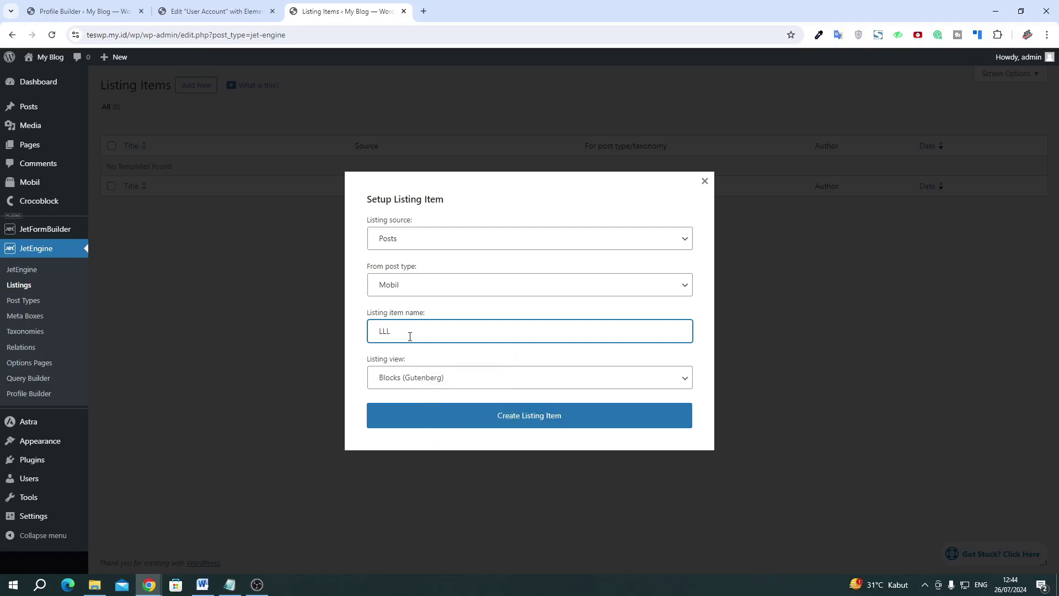
{"action": "key", "text": "BackSpace"}
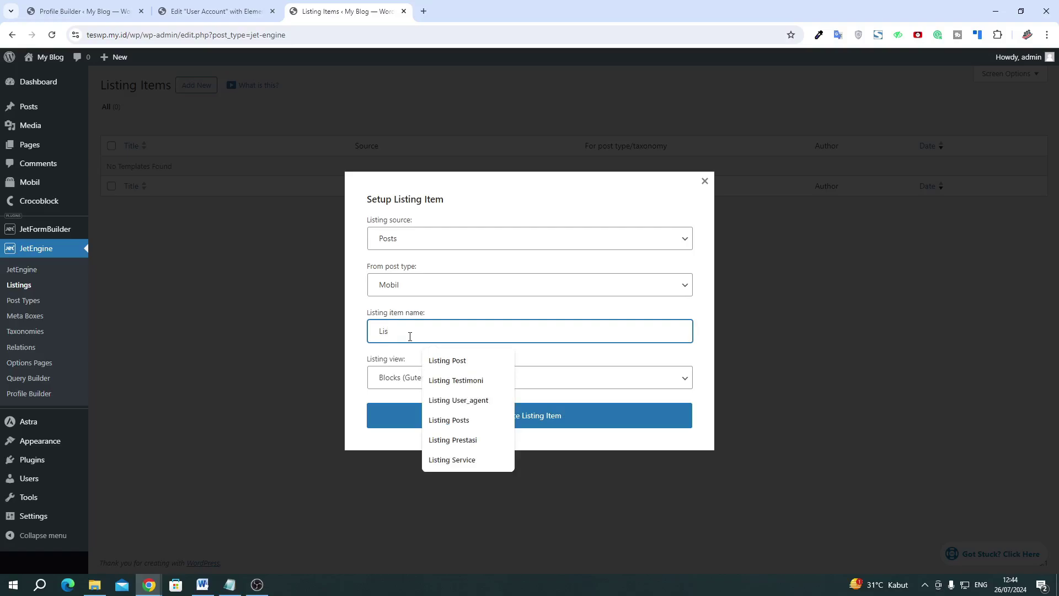
{"action": "type", "text": "isting M"}
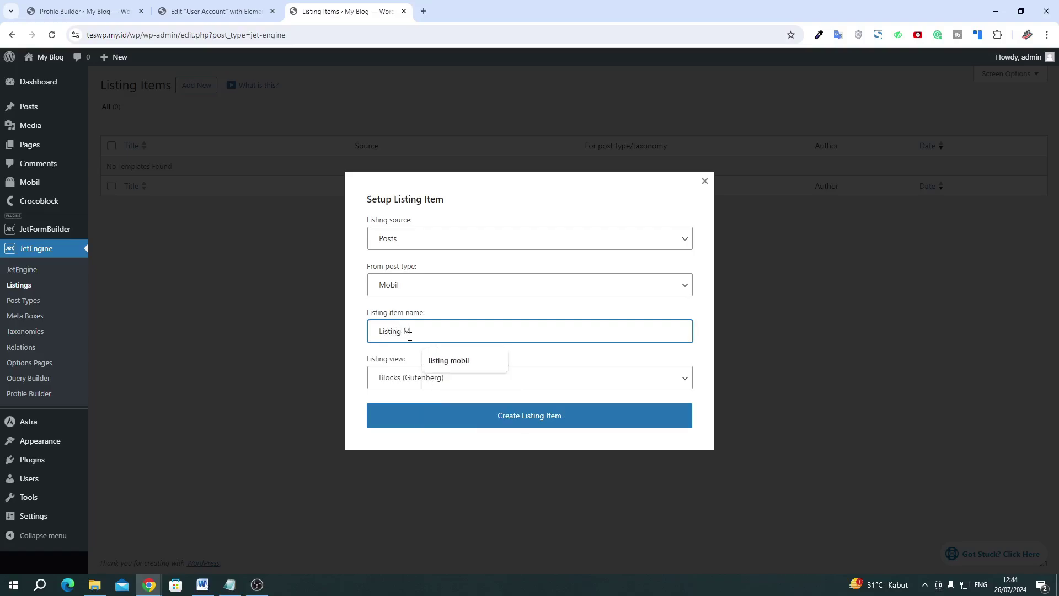
{"action": "left_click", "coordinate": [441, 360]}
{"action": "left_click", "coordinate": [426, 378]}
{"action": "left_click", "coordinate": [759, 246]}
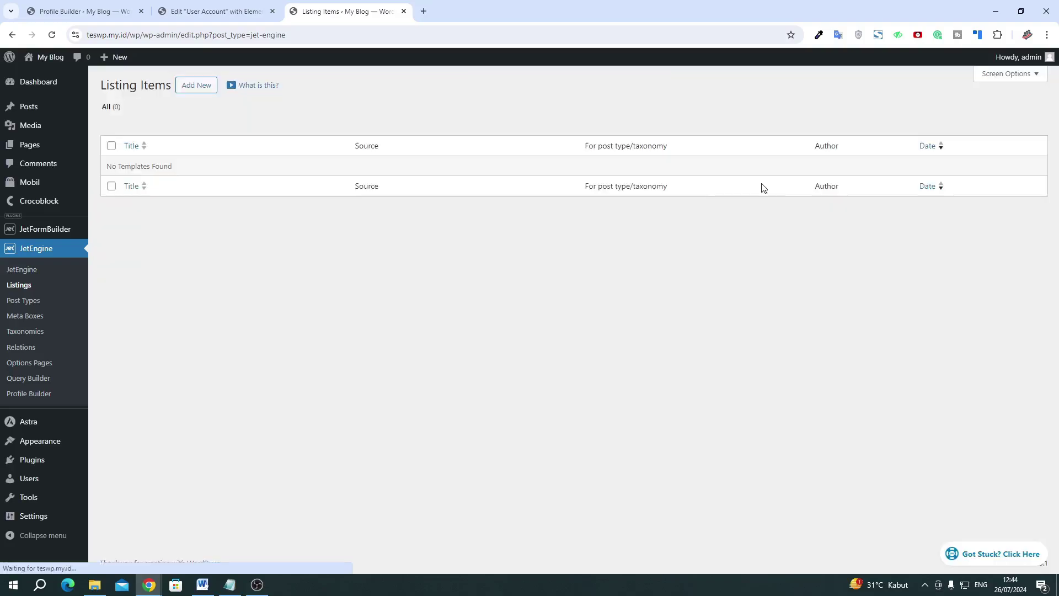
Search the plugin directory for elementor, and install and activate Elementor Website Builder
{"action": "mouse_move", "coordinate": [47, 475]}
{"action": "left_click", "coordinate": [105, 497]}
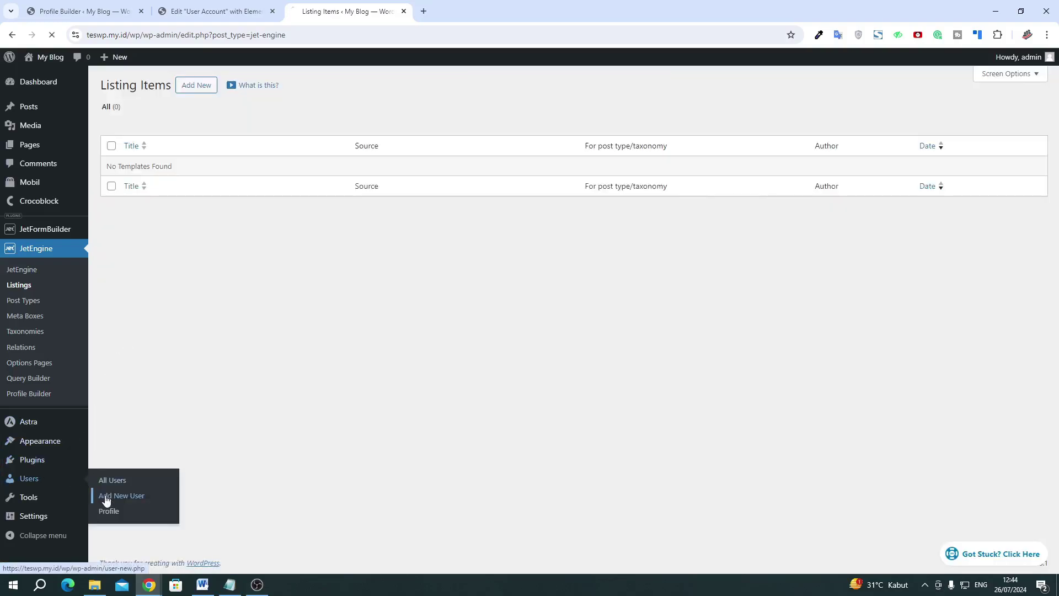
{"action": "mouse_move", "coordinate": [33, 311]}
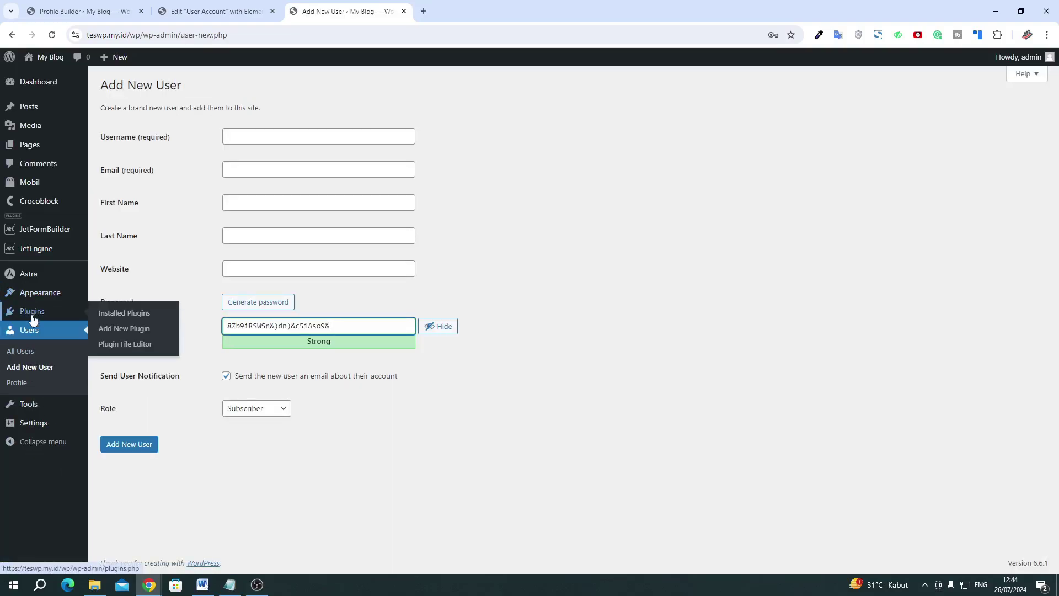
{"action": "left_click", "coordinate": [105, 329]}
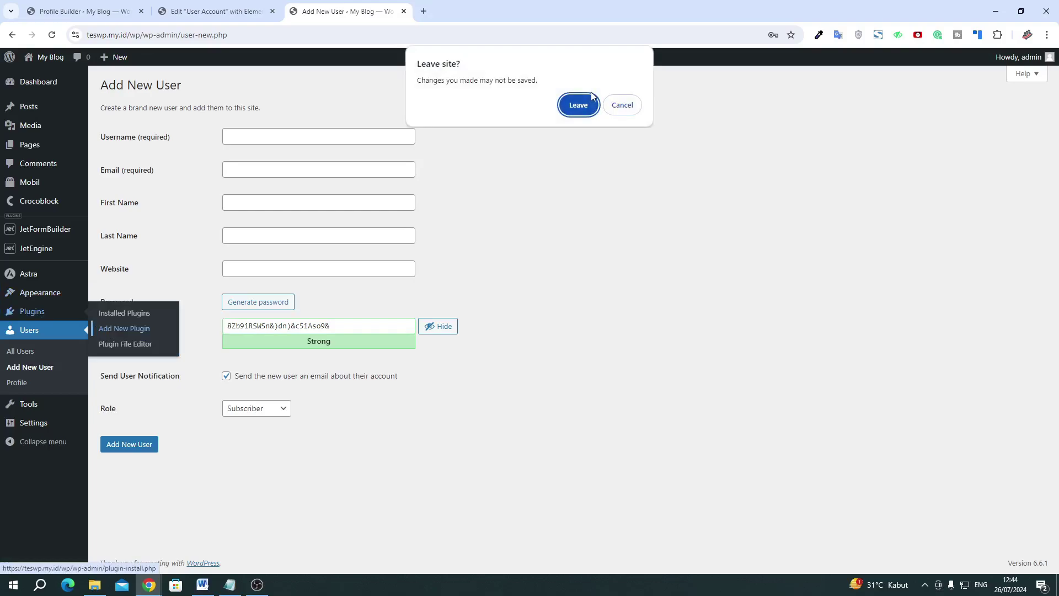
{"action": "left_click", "coordinate": [579, 104]}
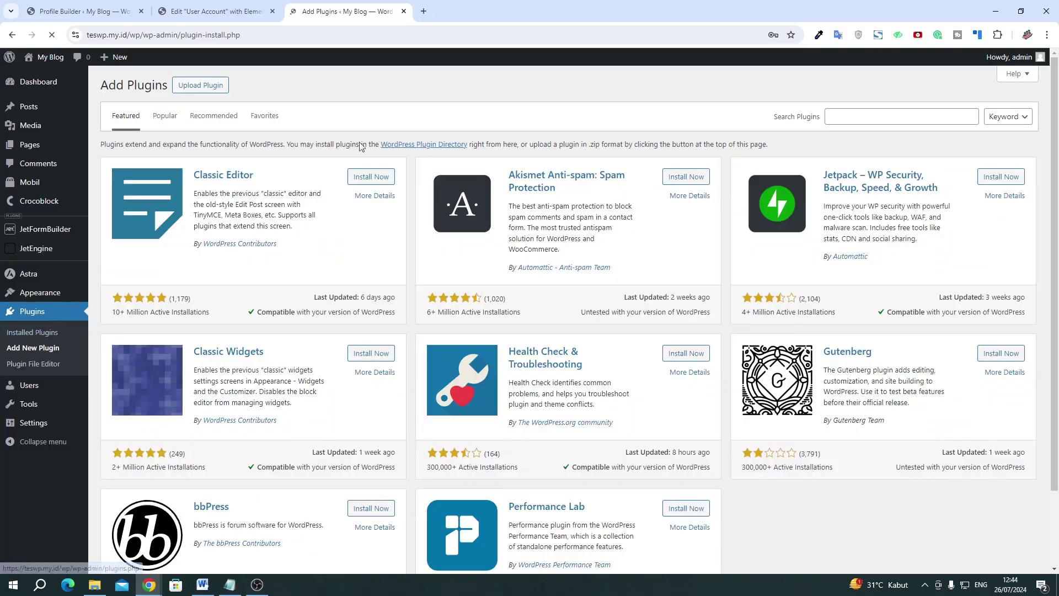
{"action": "left_click", "coordinate": [839, 116]}
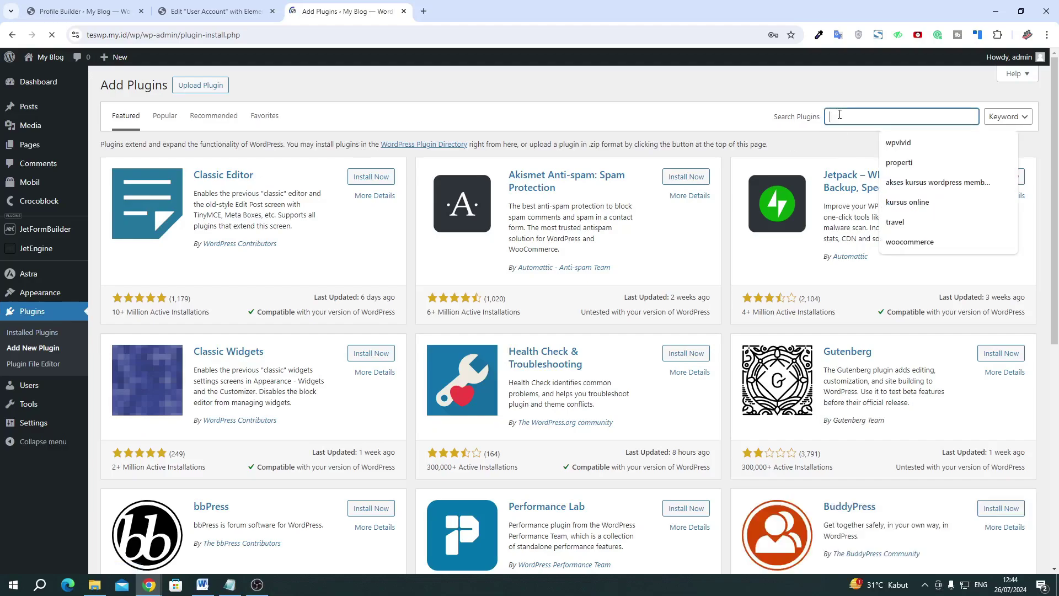
{"action": "type", "text": "elementor"}
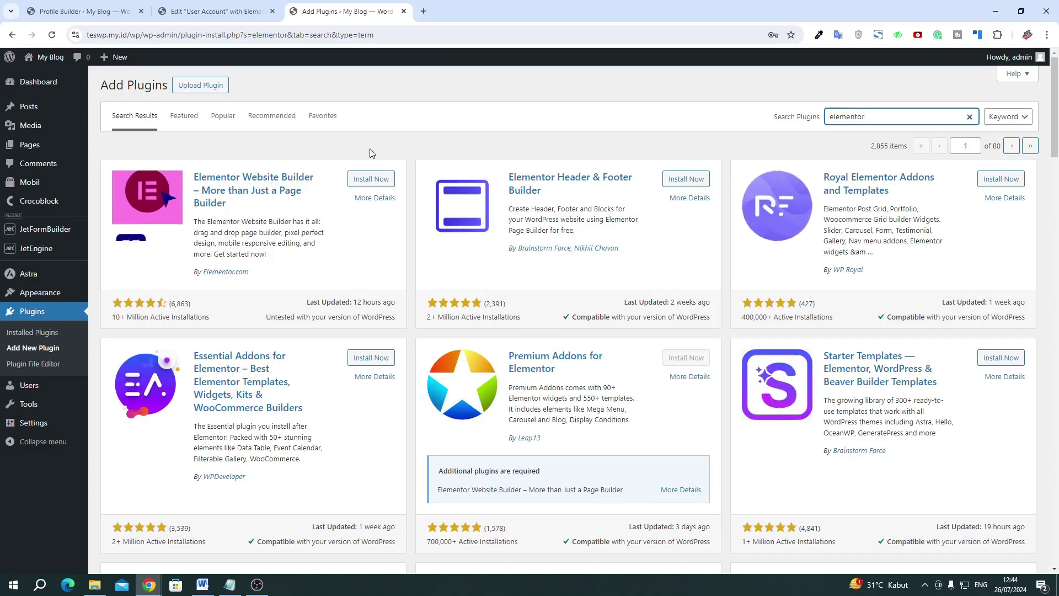
{"action": "left_click", "coordinate": [366, 179]}
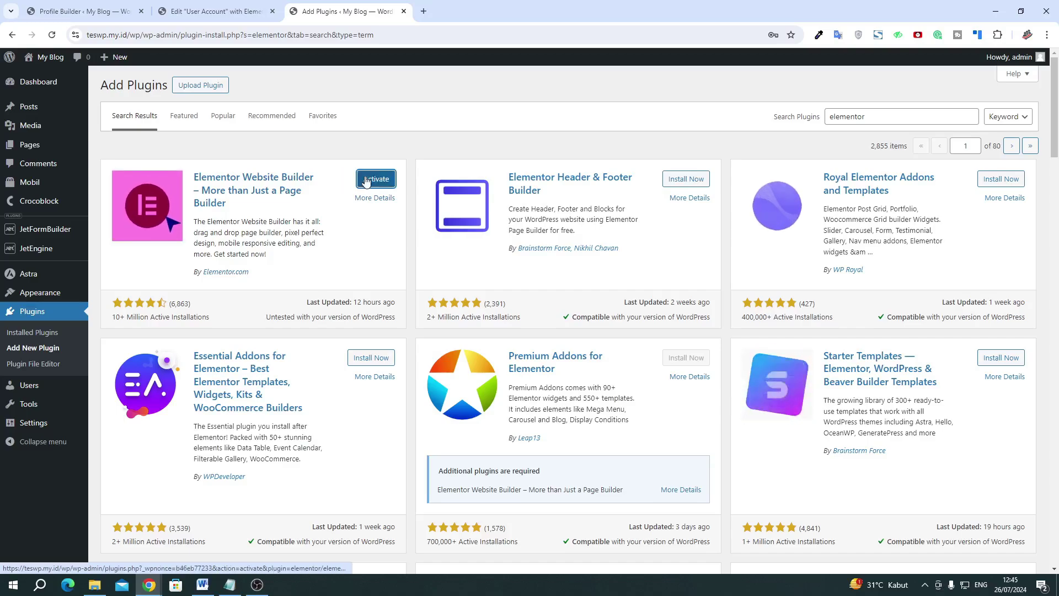
{"action": "left_click", "coordinate": [367, 180]}
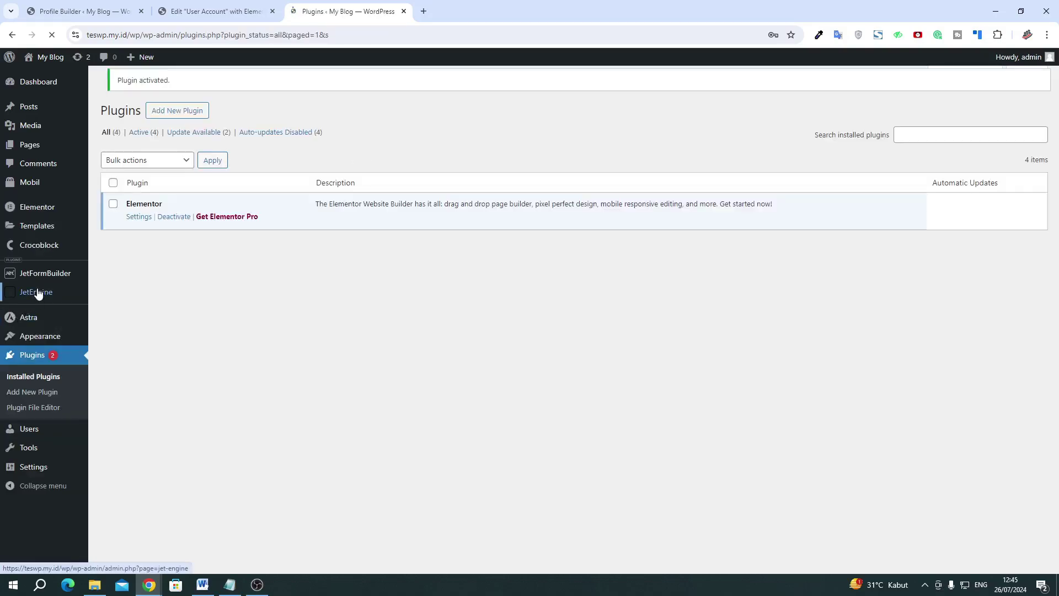
Create a JetEngine listing item named listing mobil, using Posts as source, Mobil as post type and Elementor as listing view
{"action": "mouse_move", "coordinate": [47, 294]}
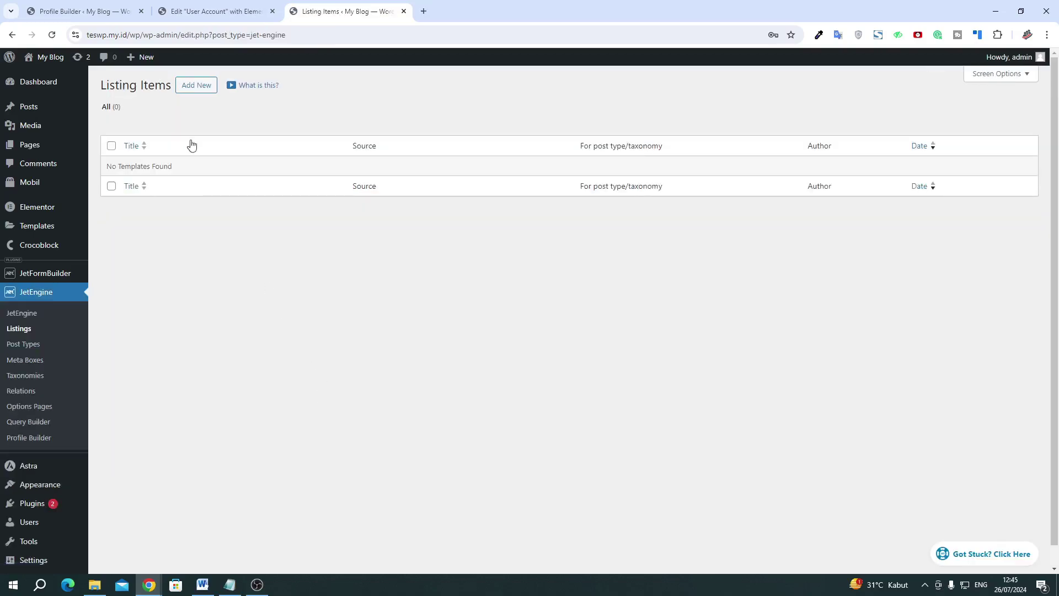
{"action": "left_click", "coordinate": [190, 87]}
{"action": "left_click", "coordinate": [381, 284]}
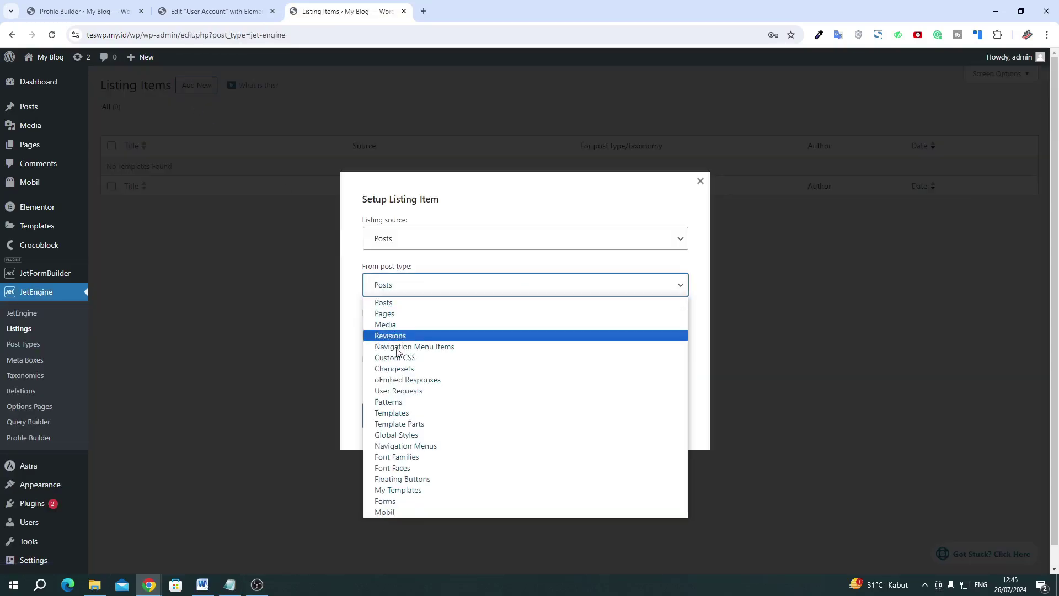
{"action": "left_click", "coordinate": [417, 511]}
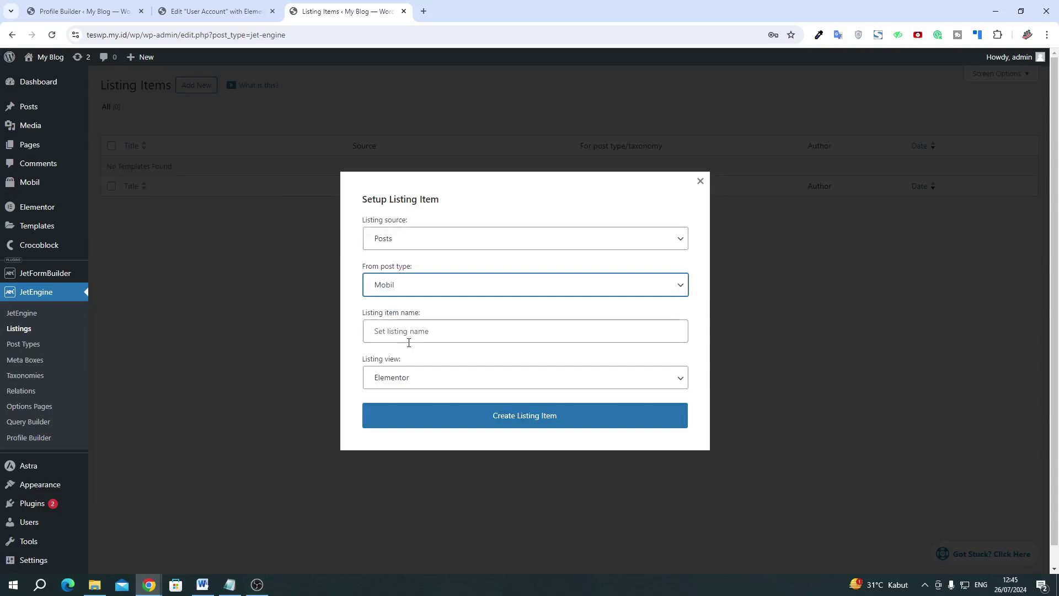
{"action": "left_click", "coordinate": [406, 335]}
{"action": "type", "text": "L"}
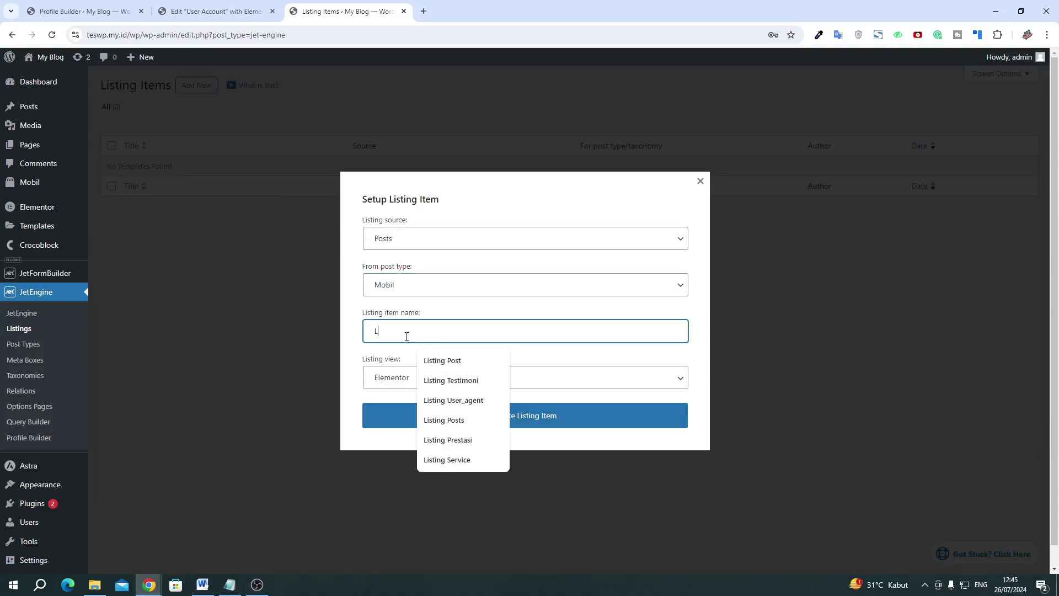
{"action": "type", "text": "isting Mo"}
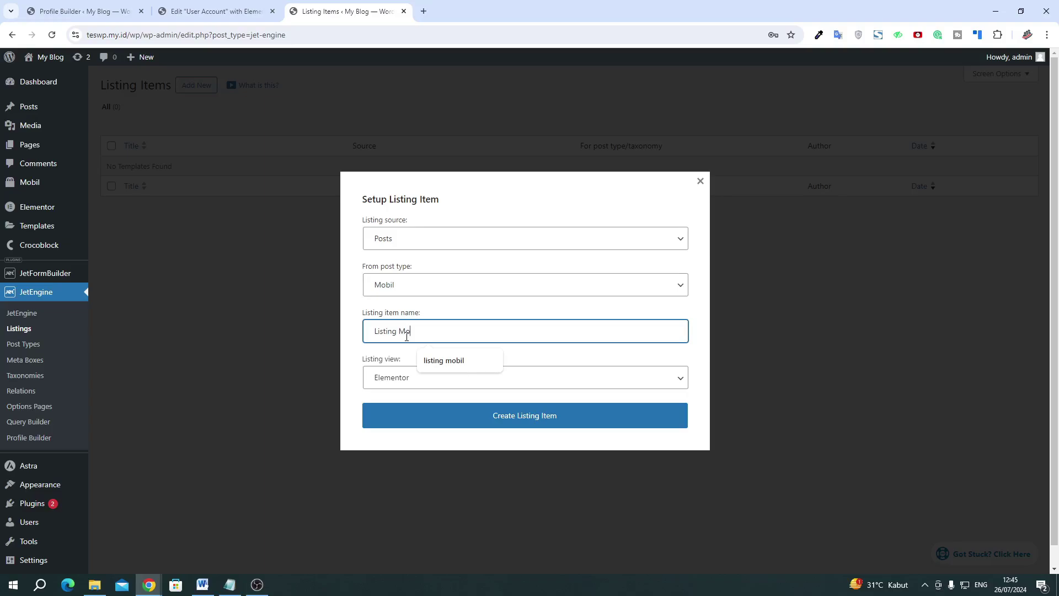
{"action": "left_click", "coordinate": [435, 359]}
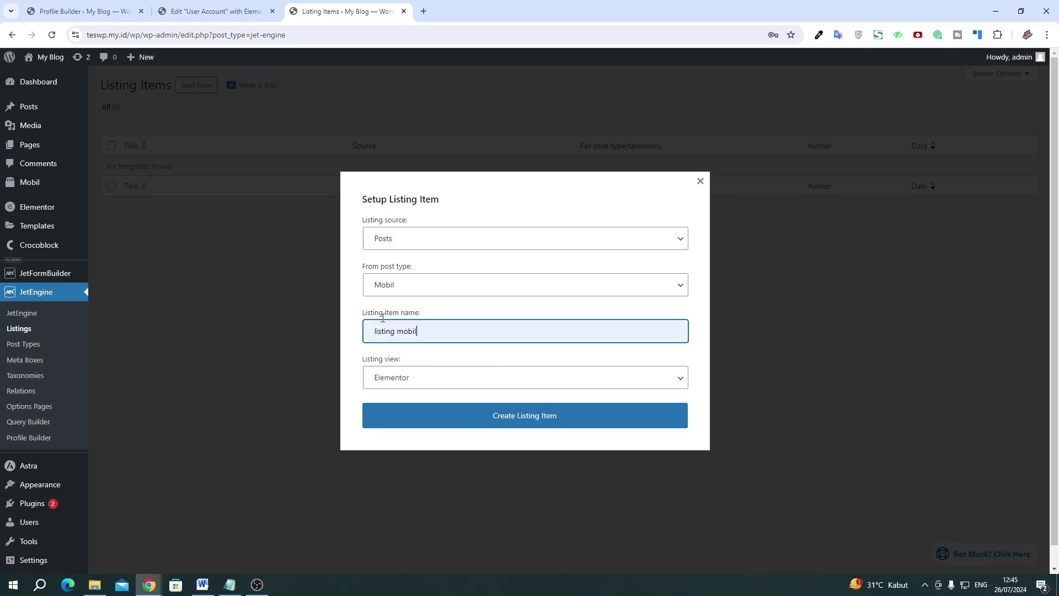
{"action": "left_click", "coordinate": [482, 420]}
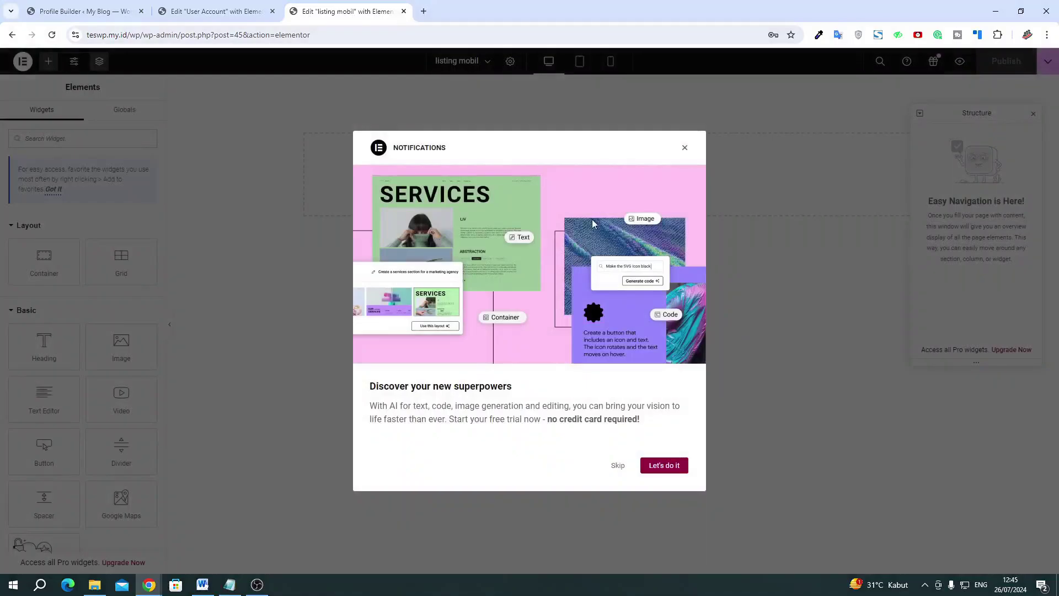
Dismiss the Elementor notification and close the Structure navigator to clear the canvas
{"action": "left_click", "coordinate": [684, 148]}
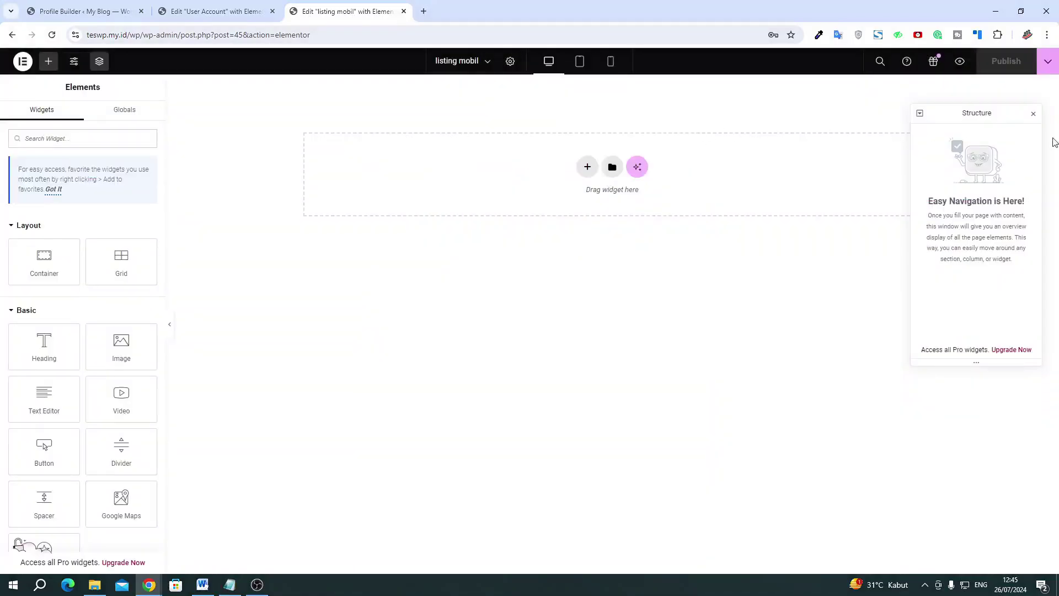
{"action": "left_click", "coordinate": [1032, 114]}
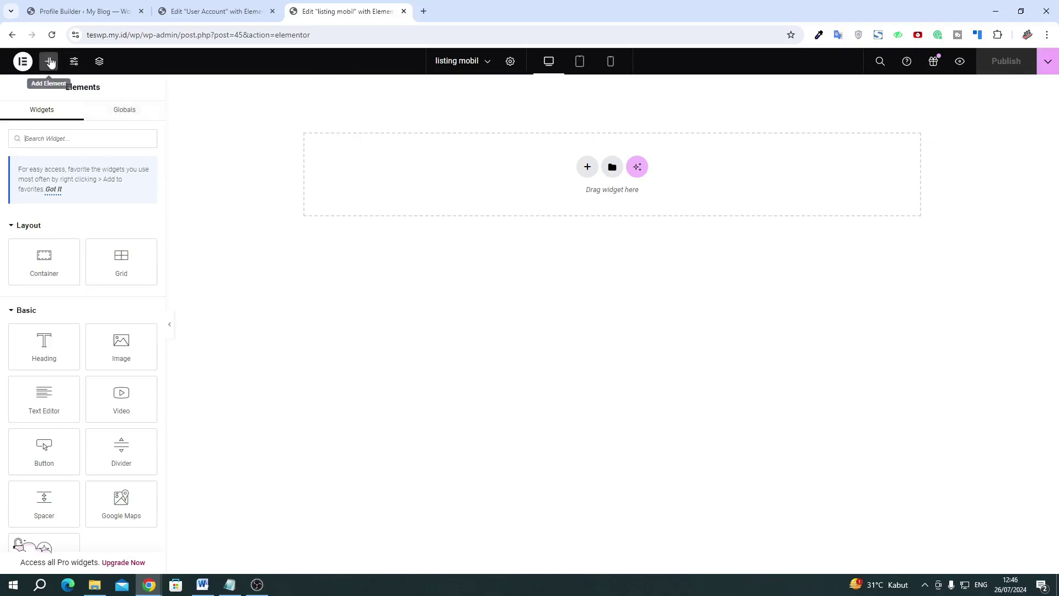
{"action": "scroll", "coordinate": [48, 371], "scroll_direction": "down", "scroll_amount": 5}
{"action": "scroll", "coordinate": [48, 371], "scroll_direction": "up", "scroll_amount": 5}
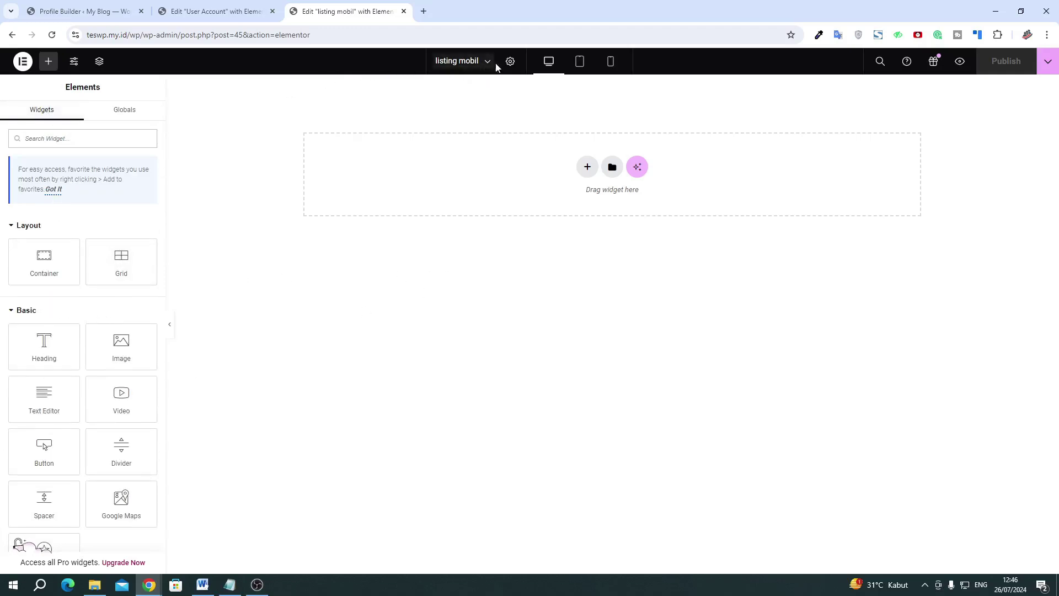
Set the listing item's preview width to 350 in its listing settings
{"action": "left_click", "coordinate": [510, 62]}
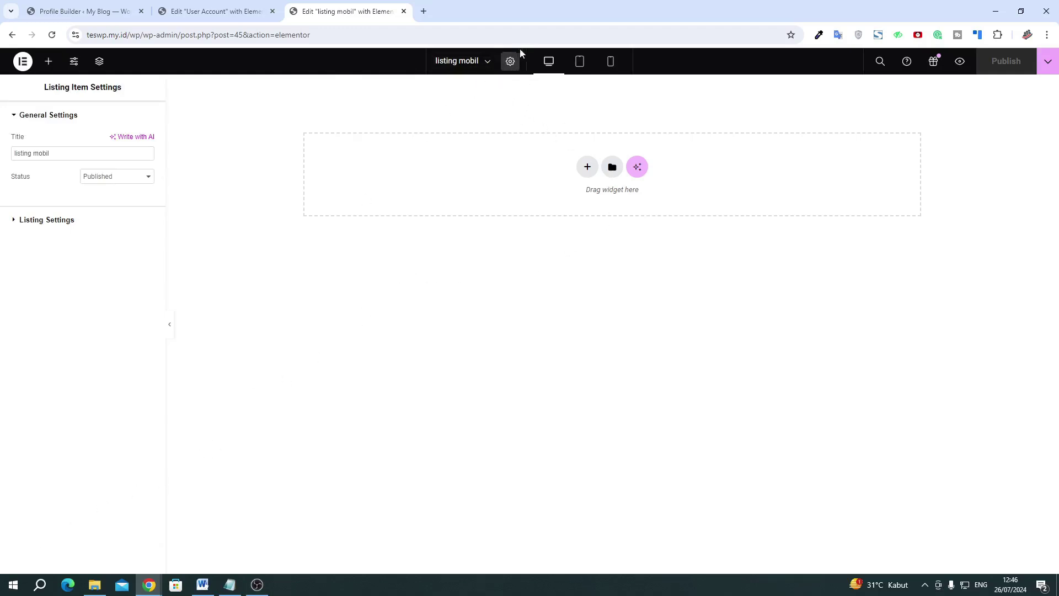
{"action": "left_click", "coordinate": [80, 222]}
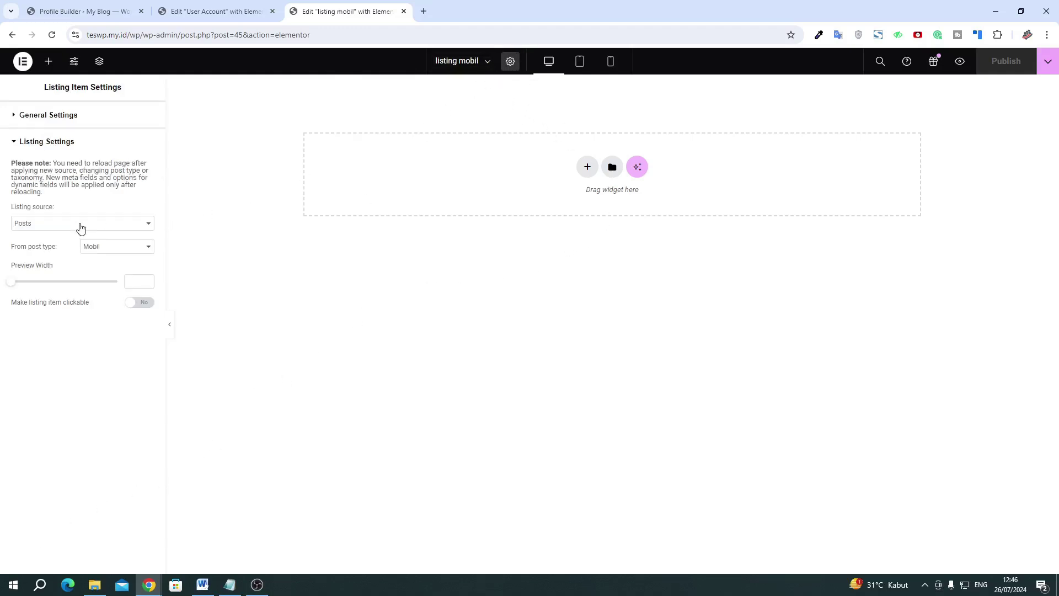
{"action": "left_click", "coordinate": [129, 280]}
{"action": "type", "text": "350"}
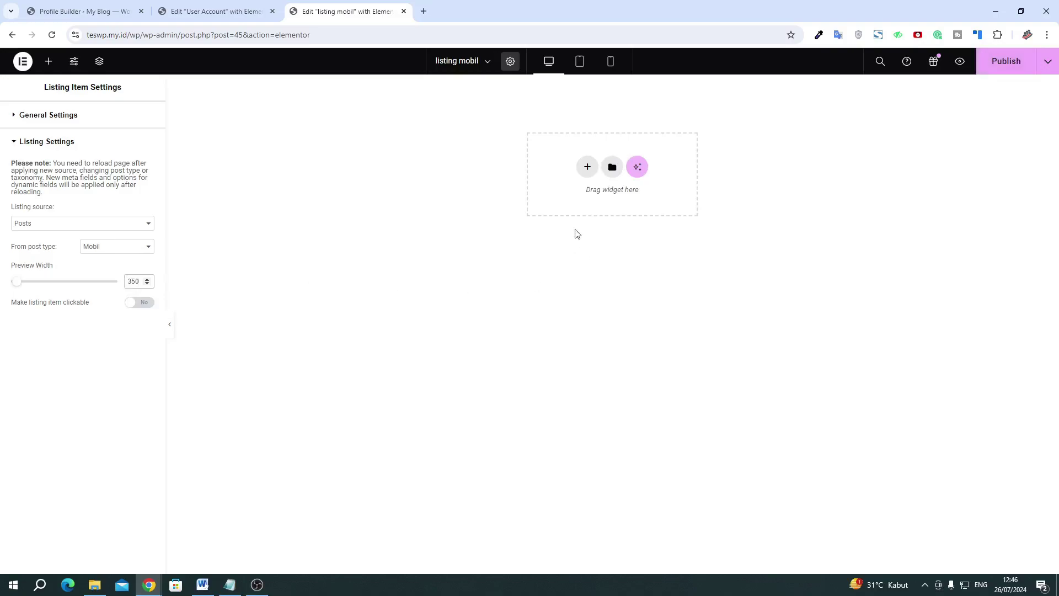
Add a single vertical flexbox container to the listing and place a Dynamic Image widget inside it
{"action": "left_click", "coordinate": [587, 166]}
{"action": "left_click", "coordinate": [573, 190]}
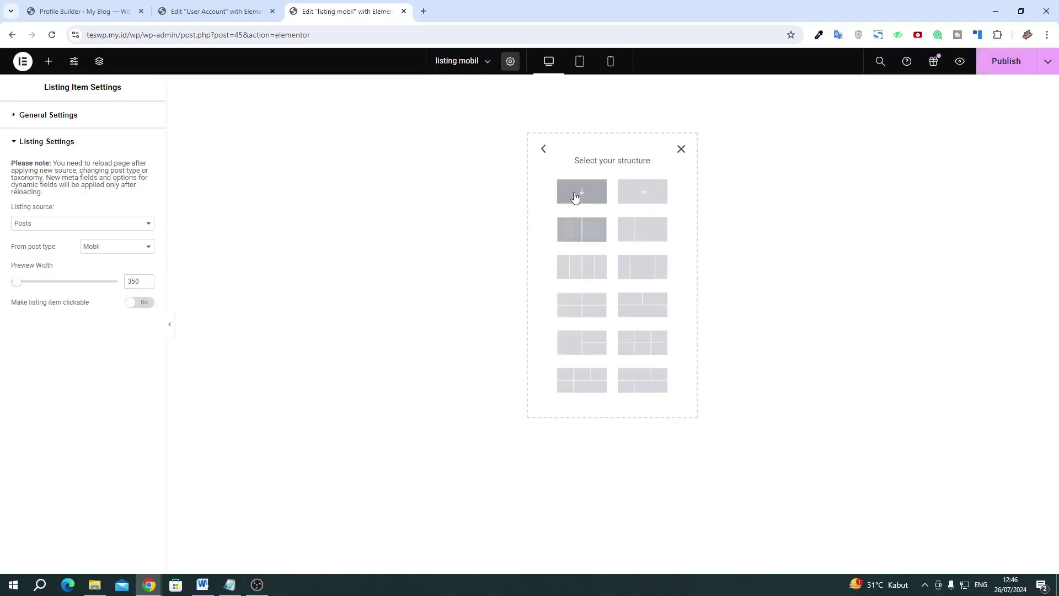
{"action": "left_click", "coordinate": [574, 197]}
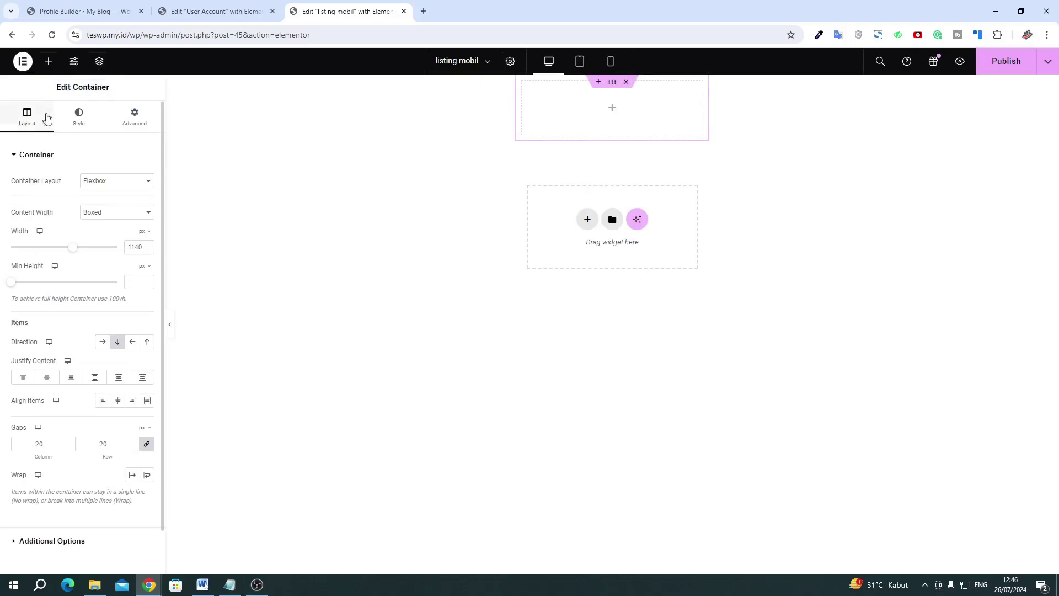
{"action": "left_click", "coordinate": [48, 62]}
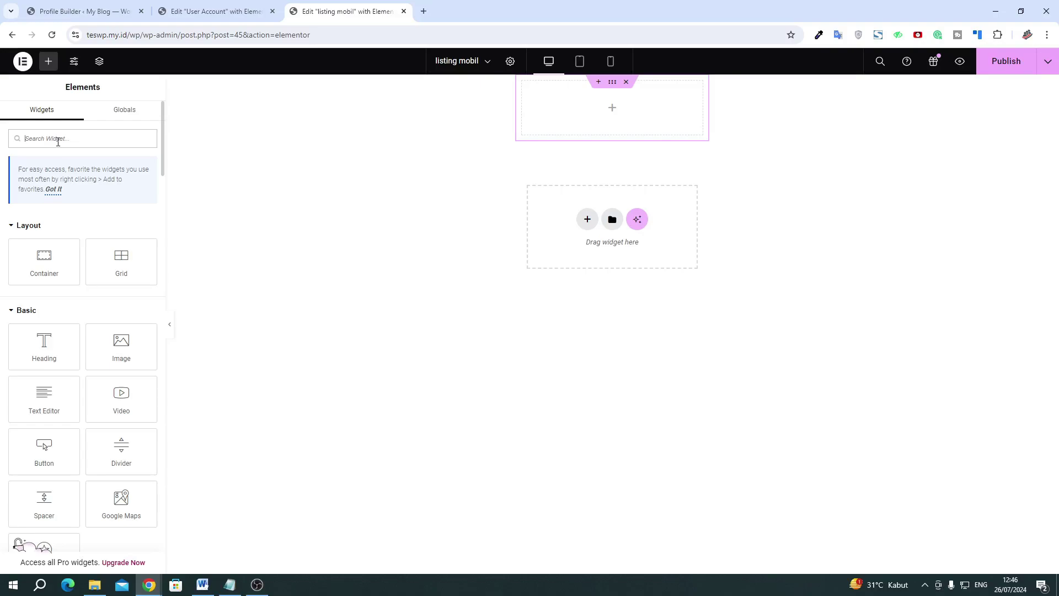
{"action": "type", "text": "dyn"}
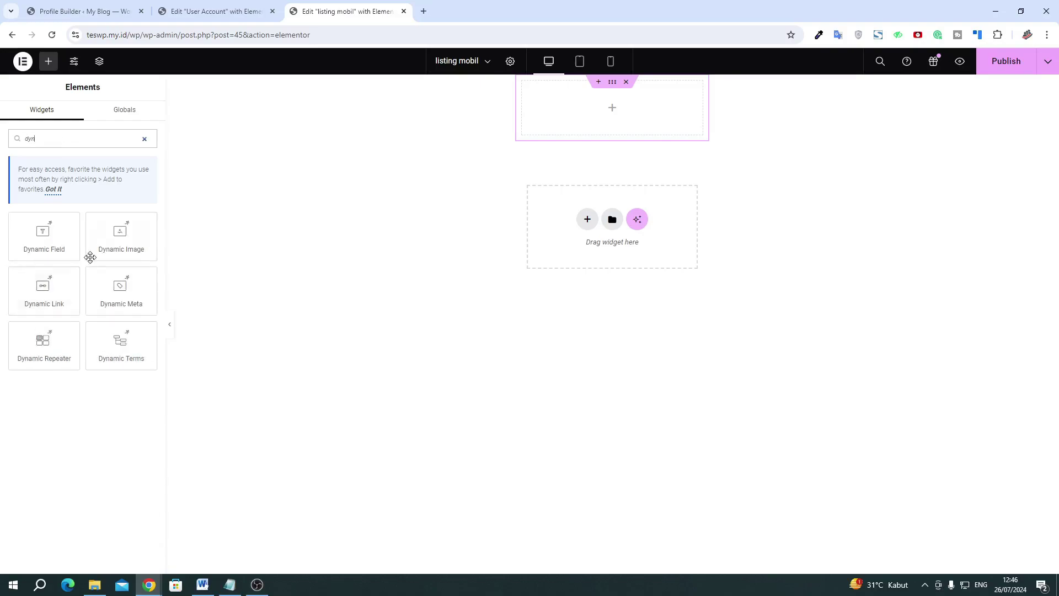
{"action": "left_click_drag", "start_coordinate": [91, 254], "coordinate": [535, 126]}
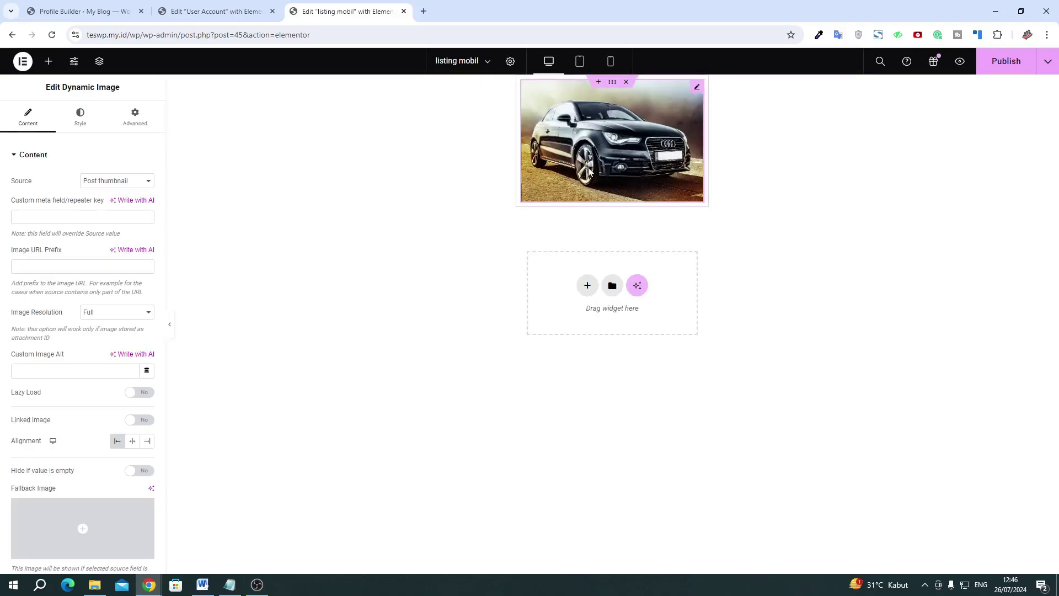
Add a Dynamic Field widget for the post title directly below the car image
{"action": "left_click", "coordinate": [48, 60]}
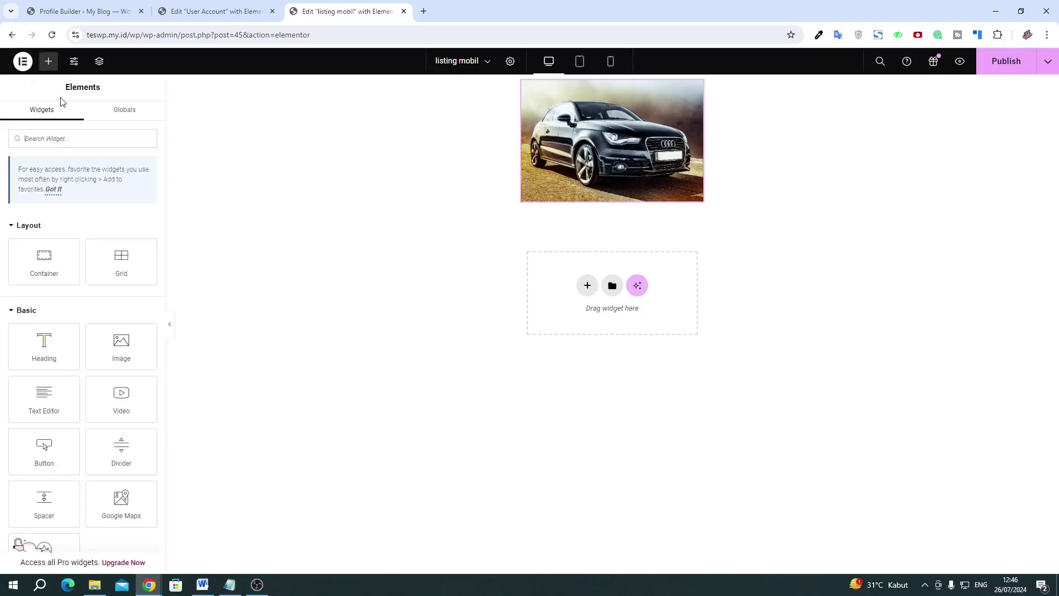
{"action": "type", "text": "dyn"}
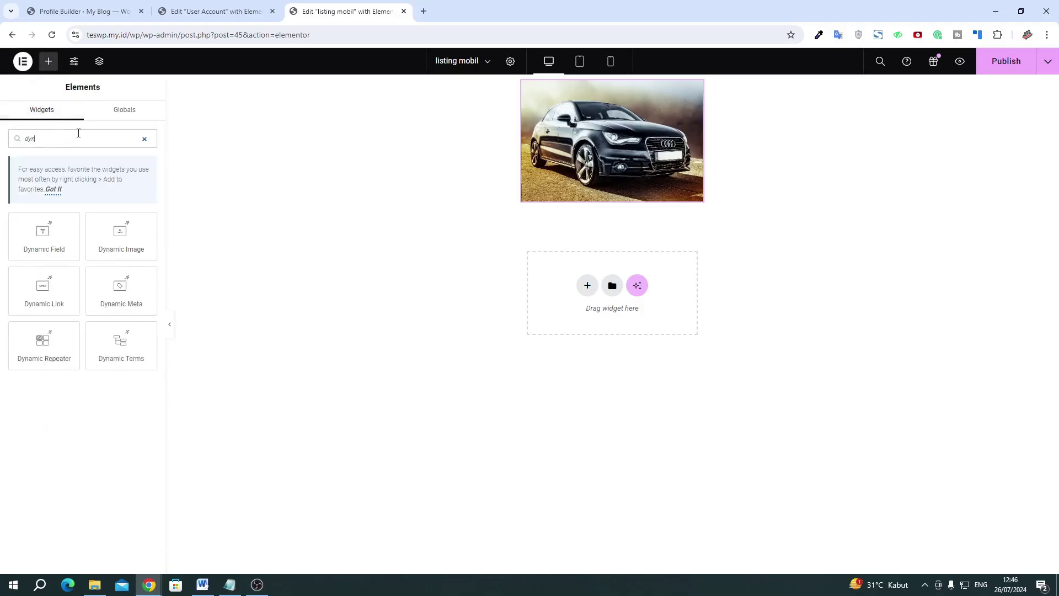
{"action": "left_click_drag", "start_coordinate": [41, 250], "coordinate": [568, 208]}
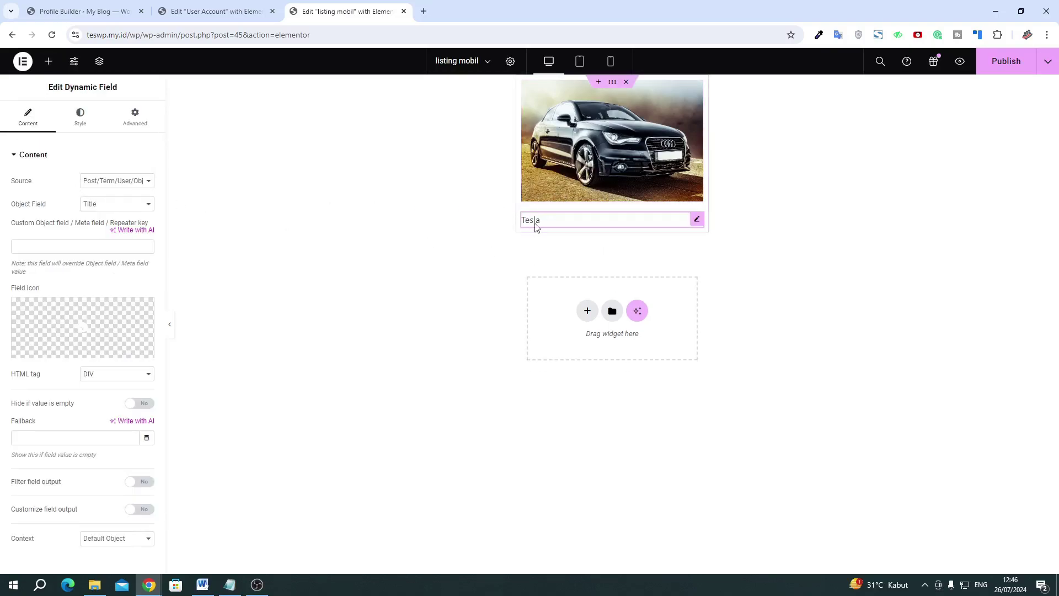
Add a second Dynamic Field widget directly below the car title in the listing container
{"action": "left_click", "coordinate": [49, 63]}
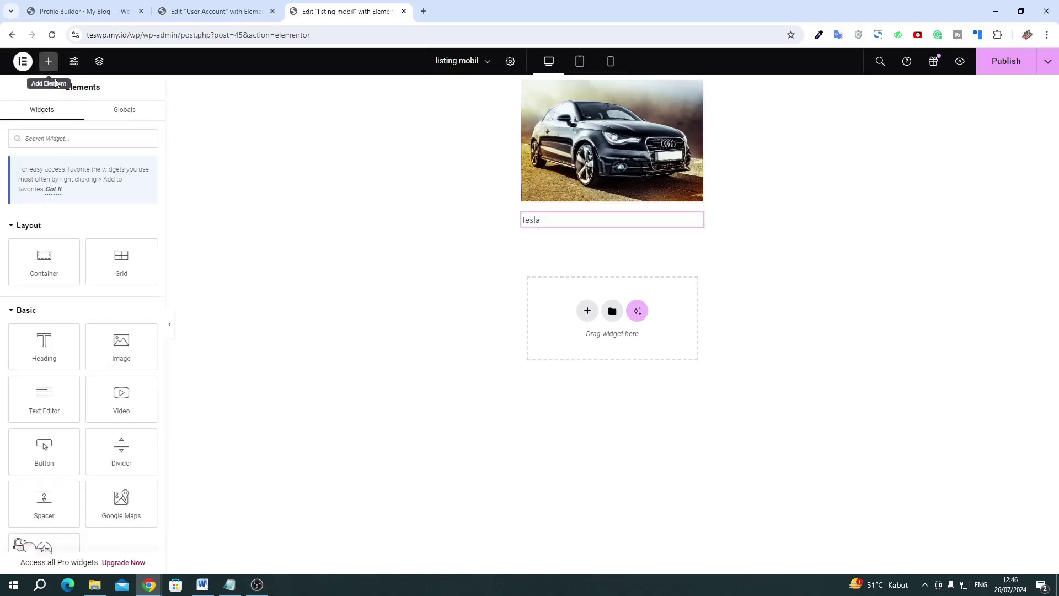
{"action": "left_click", "coordinate": [76, 138]}
{"action": "type", "text": "dyn"}
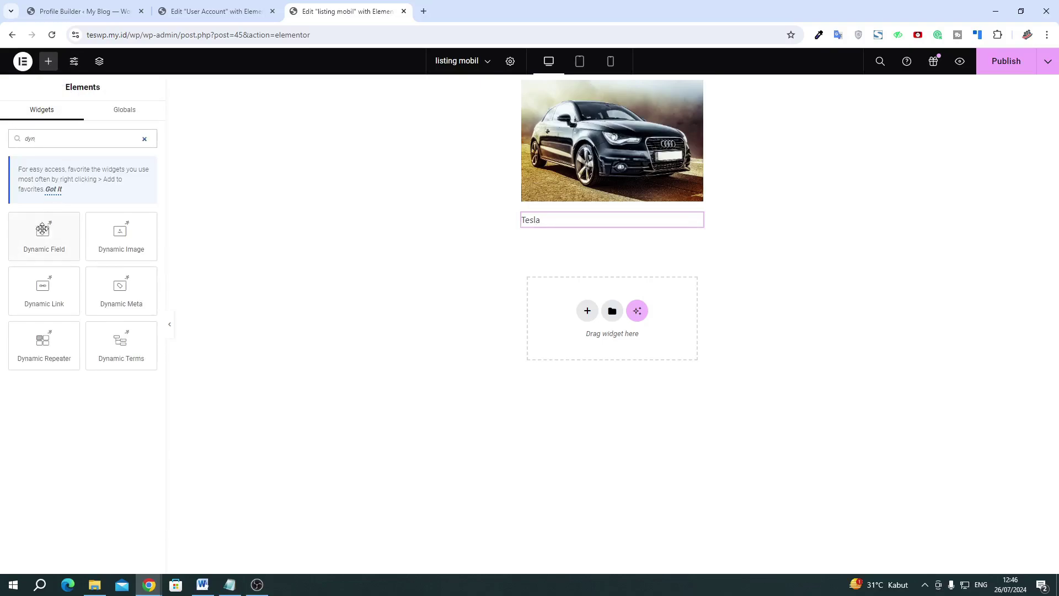
{"action": "left_click_drag", "start_coordinate": [60, 234], "coordinate": [560, 224]}
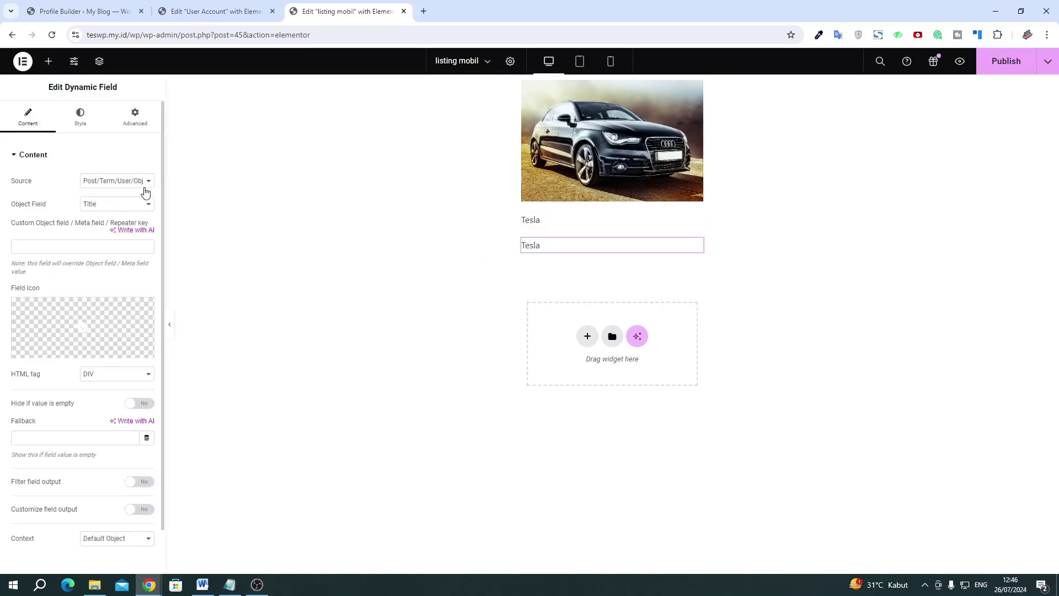
Set the new field's source to Meta Data and its meta field to Tahun
{"action": "left_click", "coordinate": [124, 182]}
{"action": "left_click", "coordinate": [97, 201]}
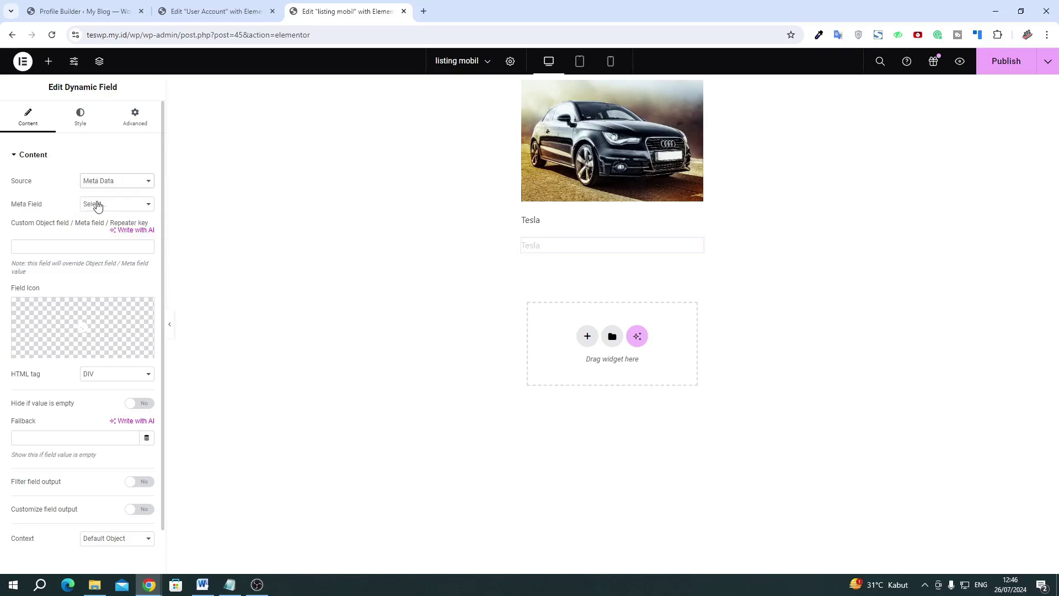
{"action": "left_click", "coordinate": [98, 204]}
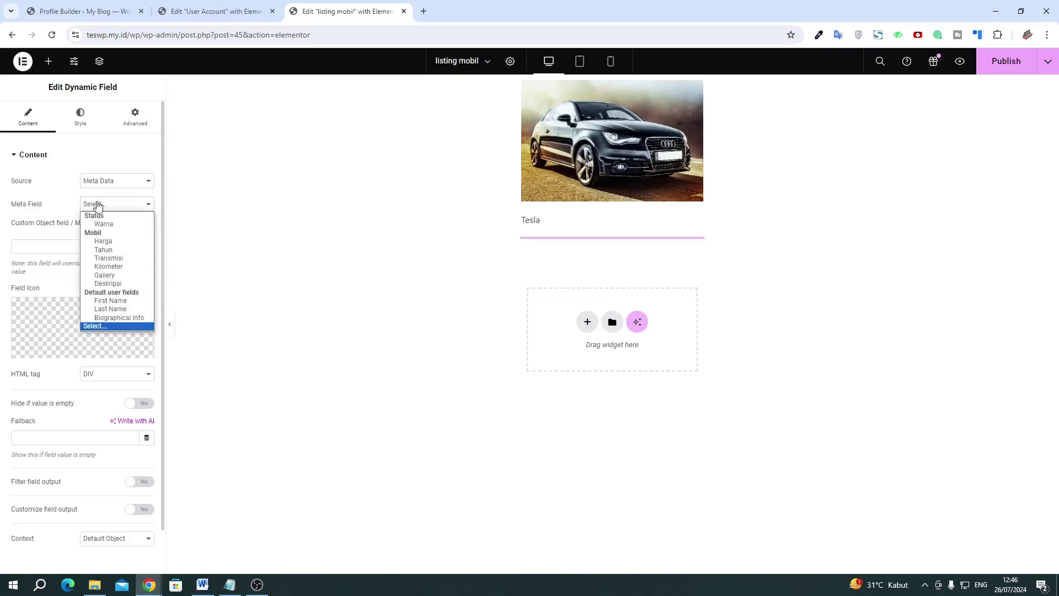
{"action": "double_click", "coordinate": [32, 204]}
{"action": "left_click", "coordinate": [103, 205]}
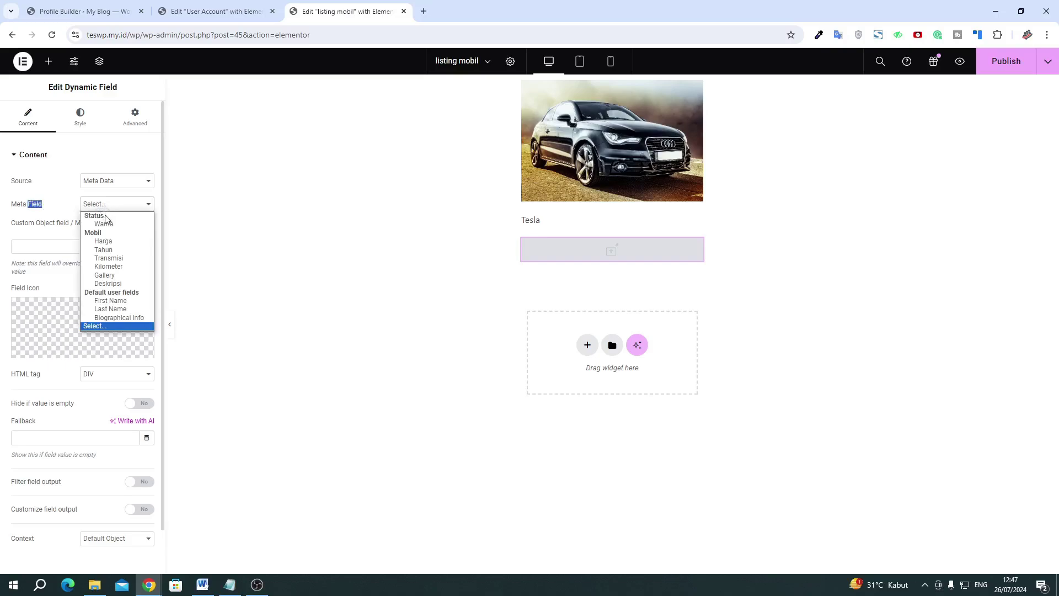
{"action": "left_click", "coordinate": [111, 251]}
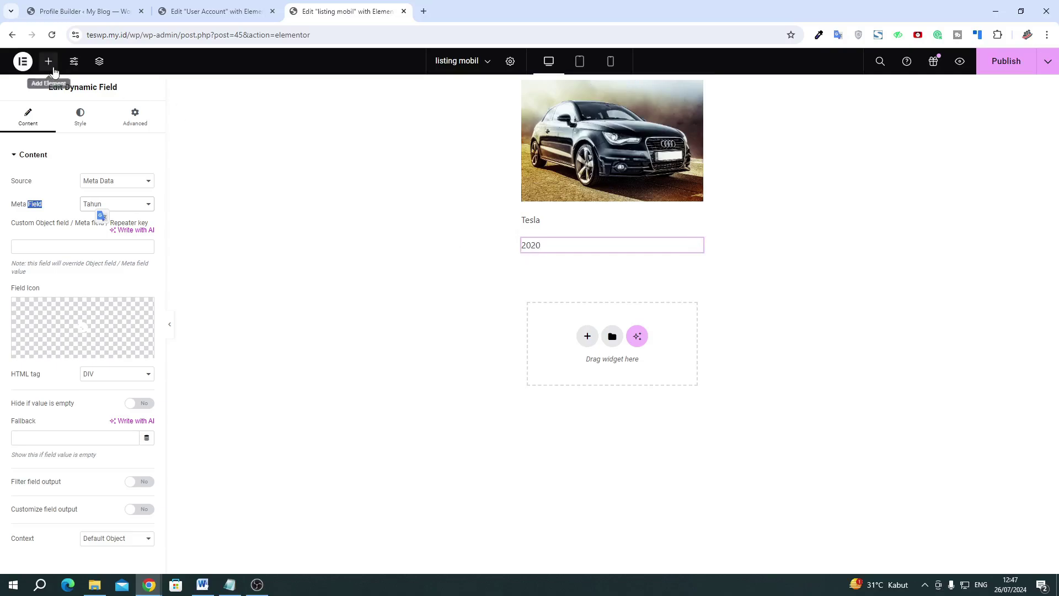
Insert a container between the car title and the year field, and move the year field into it
{"action": "left_click", "coordinate": [49, 61]}
{"action": "left_click_drag", "start_coordinate": [50, 276], "coordinate": [563, 244]}
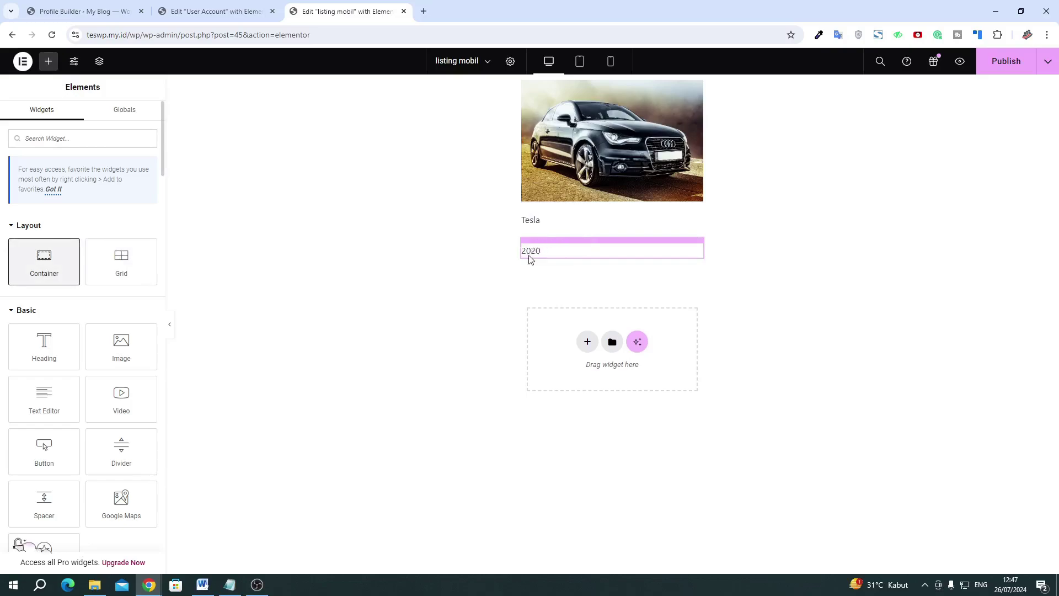
{"action": "left_click", "coordinate": [697, 323]}
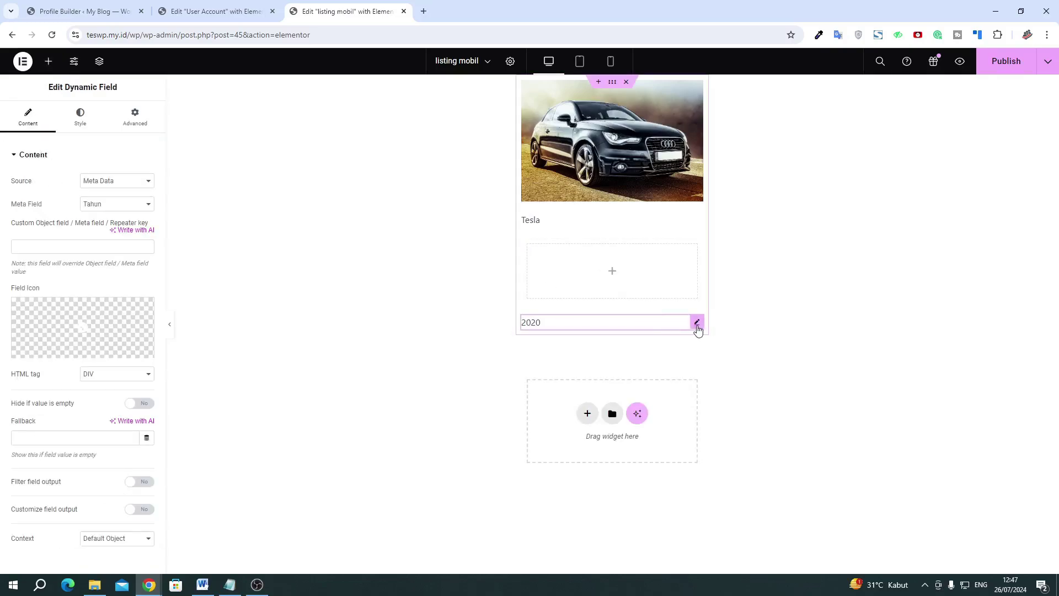
{"action": "left_click_drag", "start_coordinate": [697, 326], "coordinate": [661, 295]}
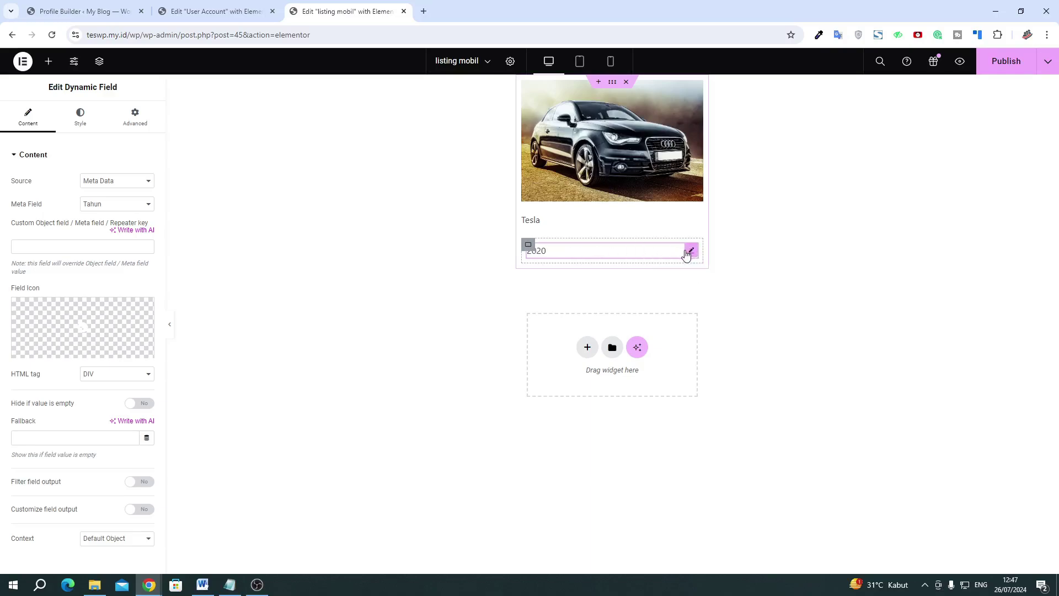
Duplicate the year field inside the inner container and select the original for editing
{"action": "right_click", "coordinate": [689, 253]}
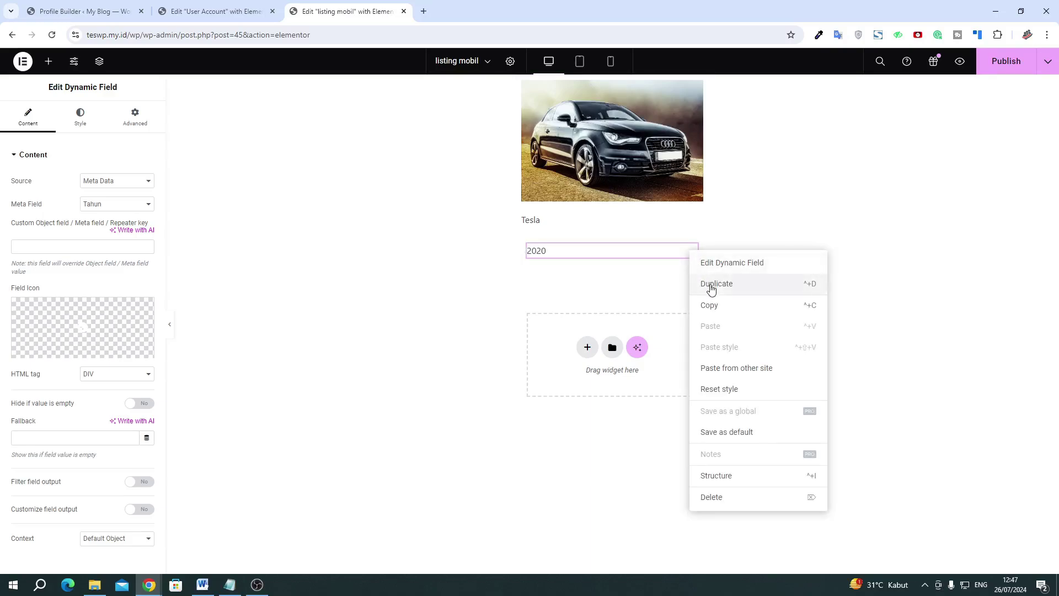
{"action": "left_click", "coordinate": [710, 282]}
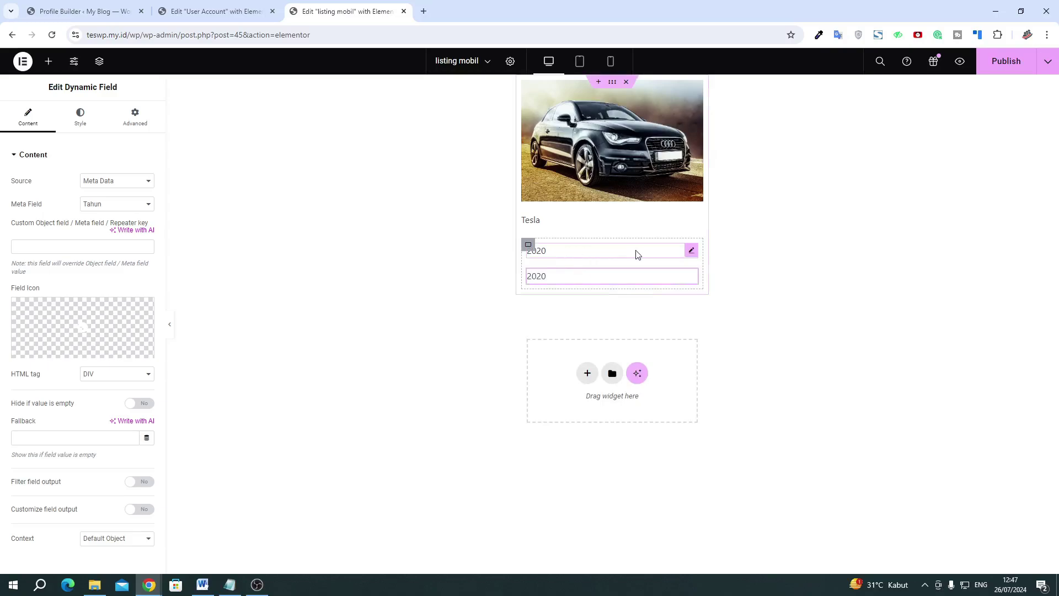
{"action": "left_click", "coordinate": [594, 254]}
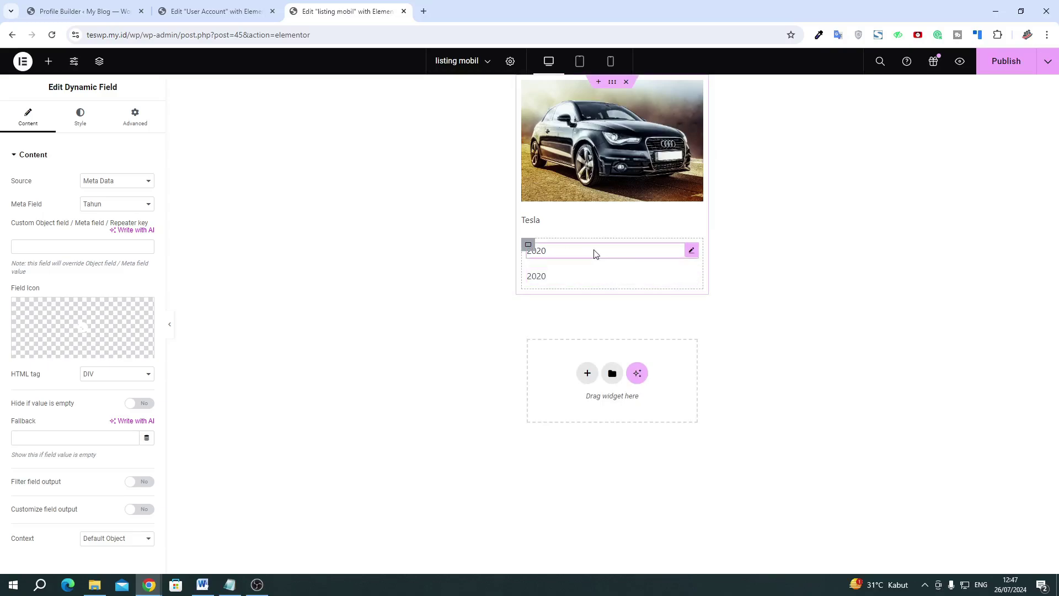
{"action": "scroll", "coordinate": [38, 457], "scroll_direction": "down", "scroll_amount": 1}
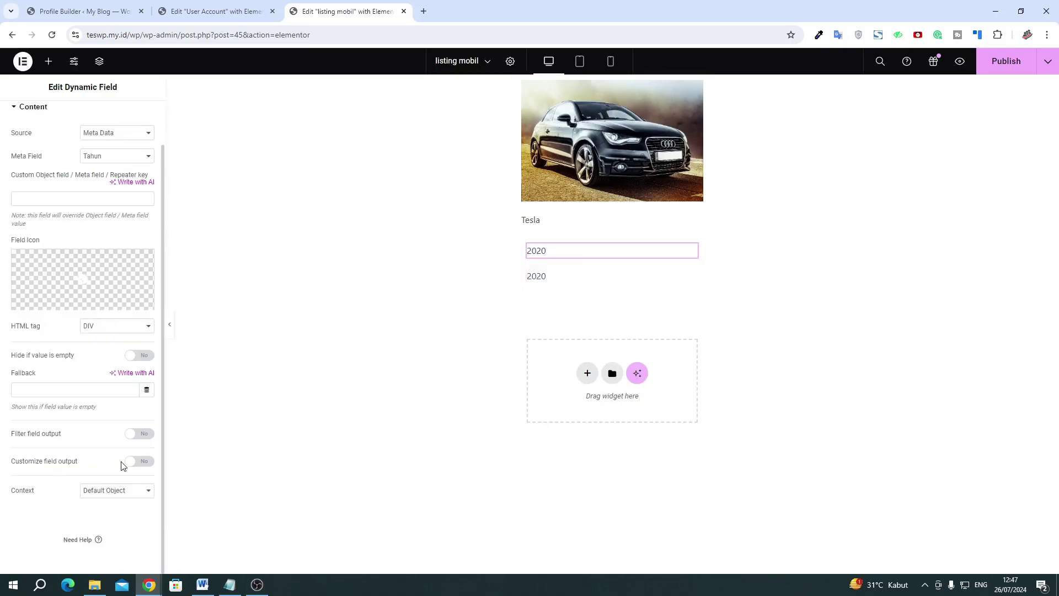
{"action": "left_click", "coordinate": [138, 462]}
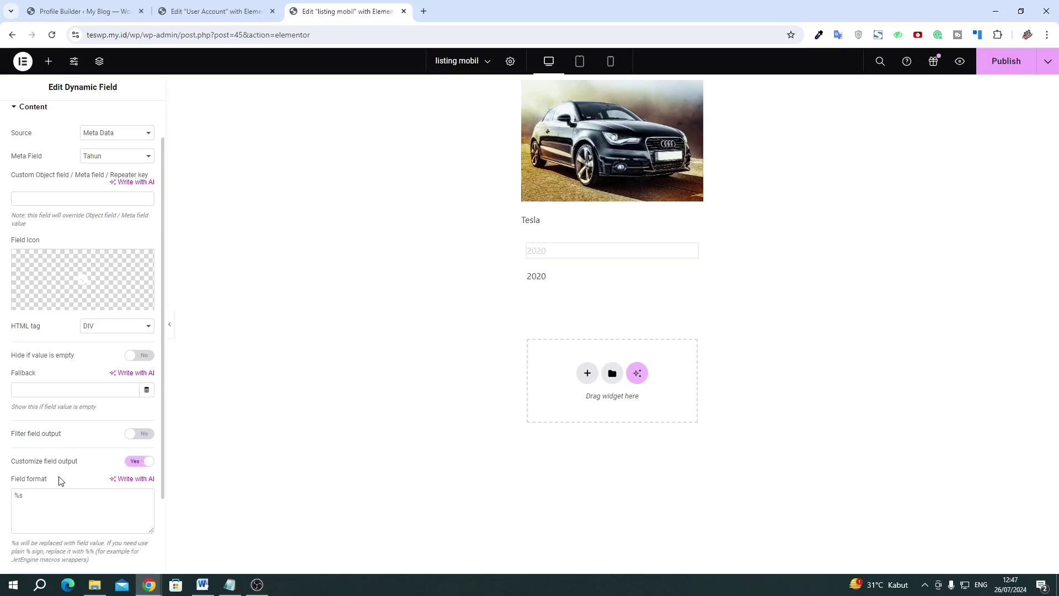
{"action": "type", "text": "Tahun"}
{"action": "left_click", "coordinate": [138, 463]}
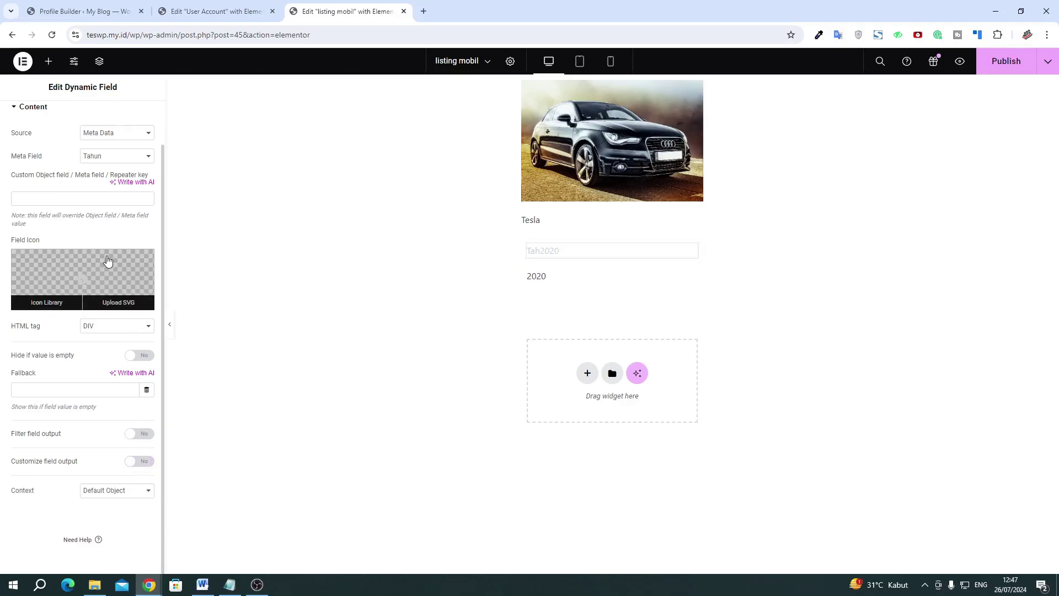
Search the icon library for "cal" and insert the outlined calendar icon with a date grid as the year field's icon
{"action": "left_click", "coordinate": [106, 264]}
{"action": "left_click", "coordinate": [504, 145]}
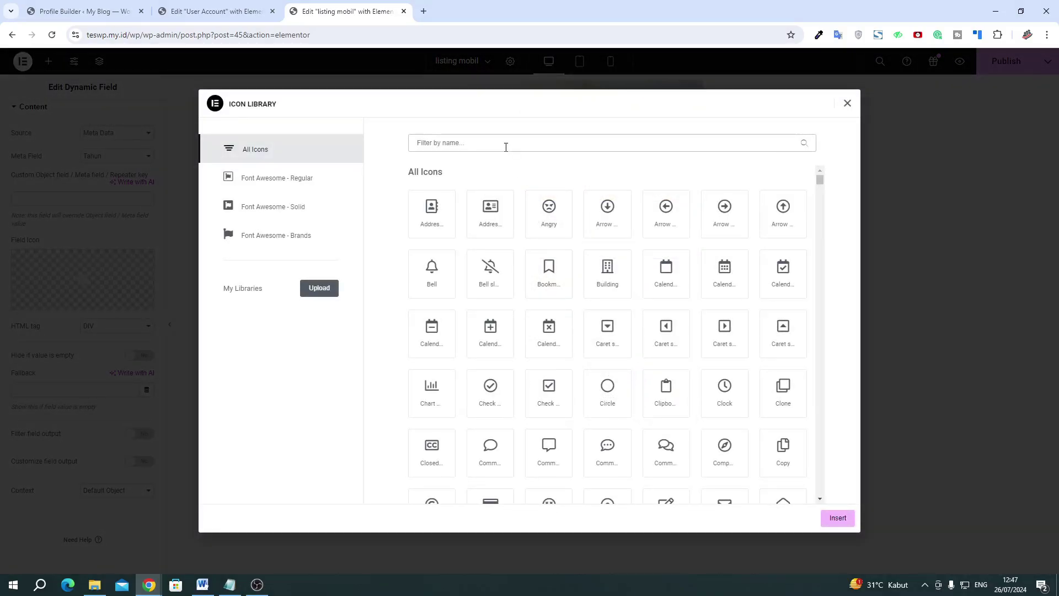
{"action": "type", "text": "cal"}
{"action": "left_click", "coordinate": [498, 220]}
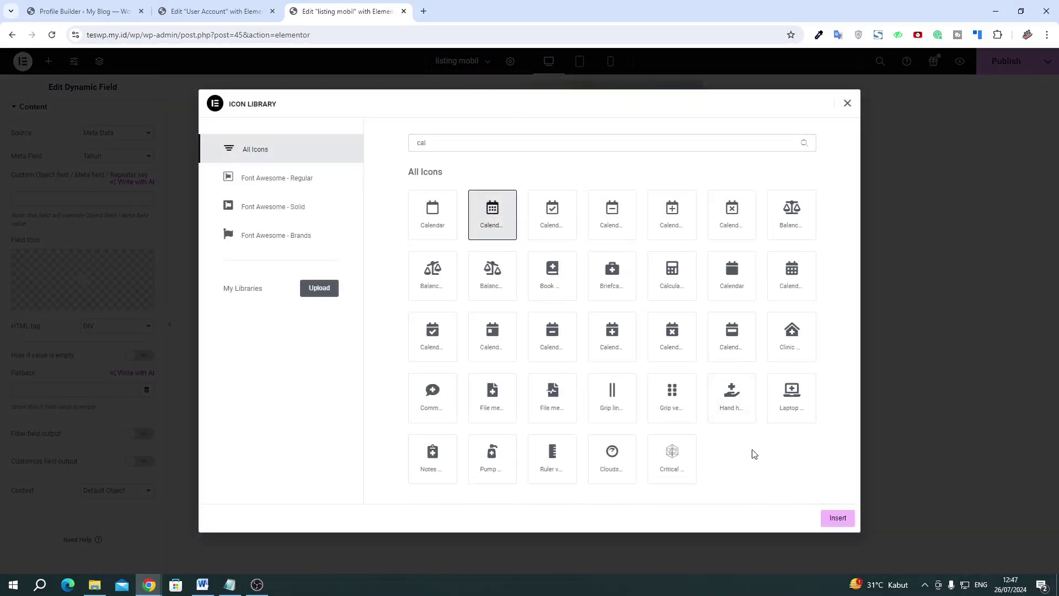
{"action": "left_click", "coordinate": [825, 517]}
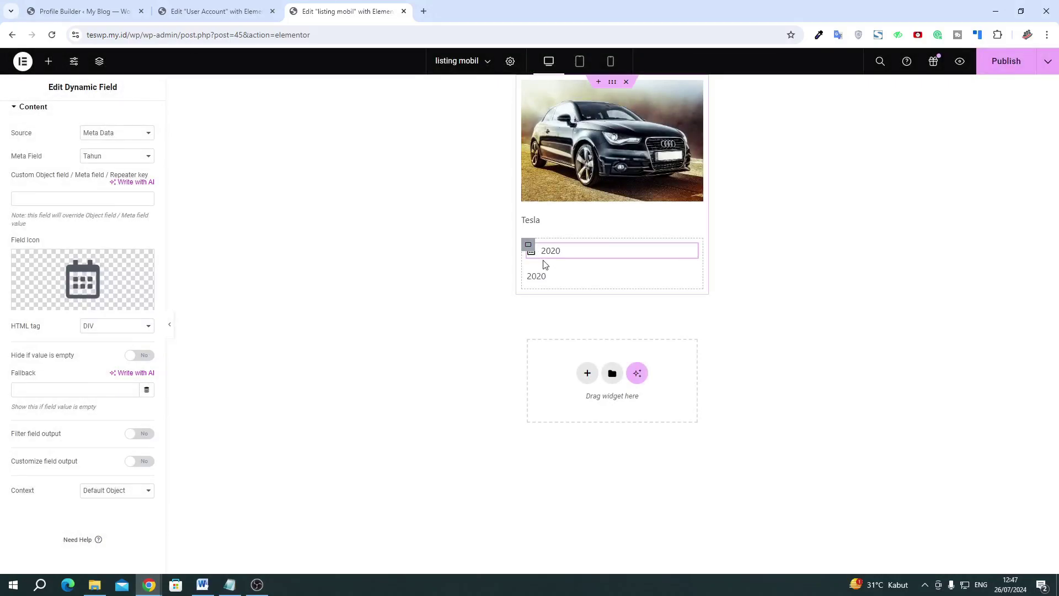
Change the duplicated year field's meta field to Kilometer
{"action": "left_click", "coordinate": [559, 278]}
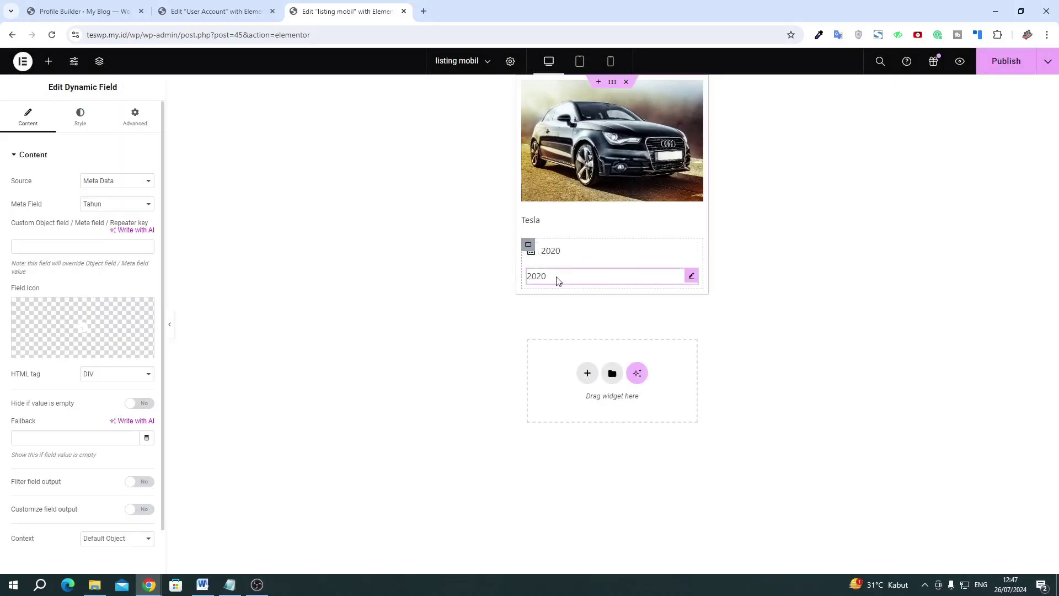
{"action": "left_click", "coordinate": [103, 209]}
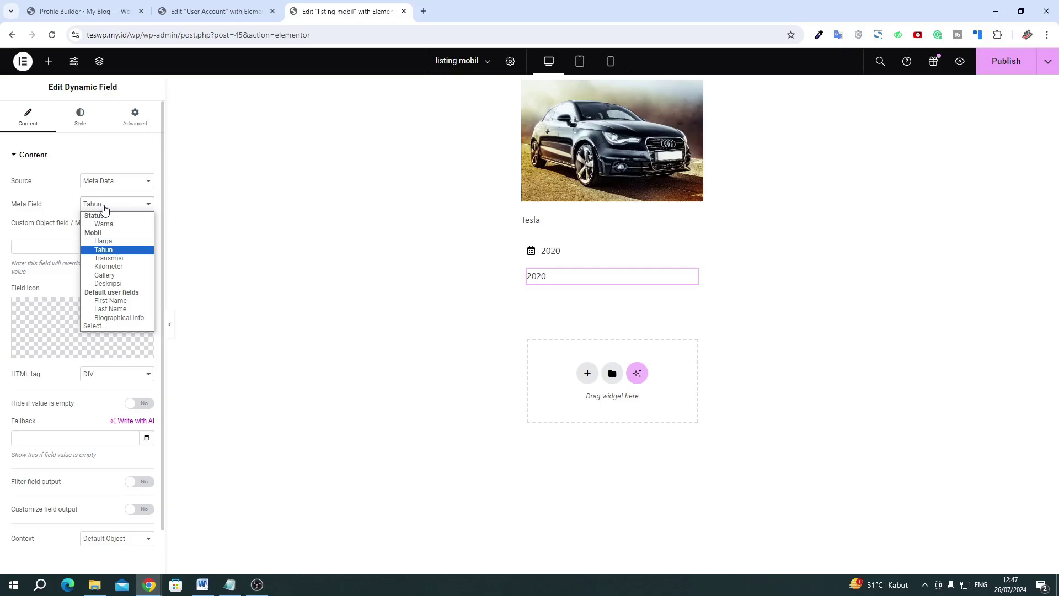
{"action": "left_click", "coordinate": [109, 266]}
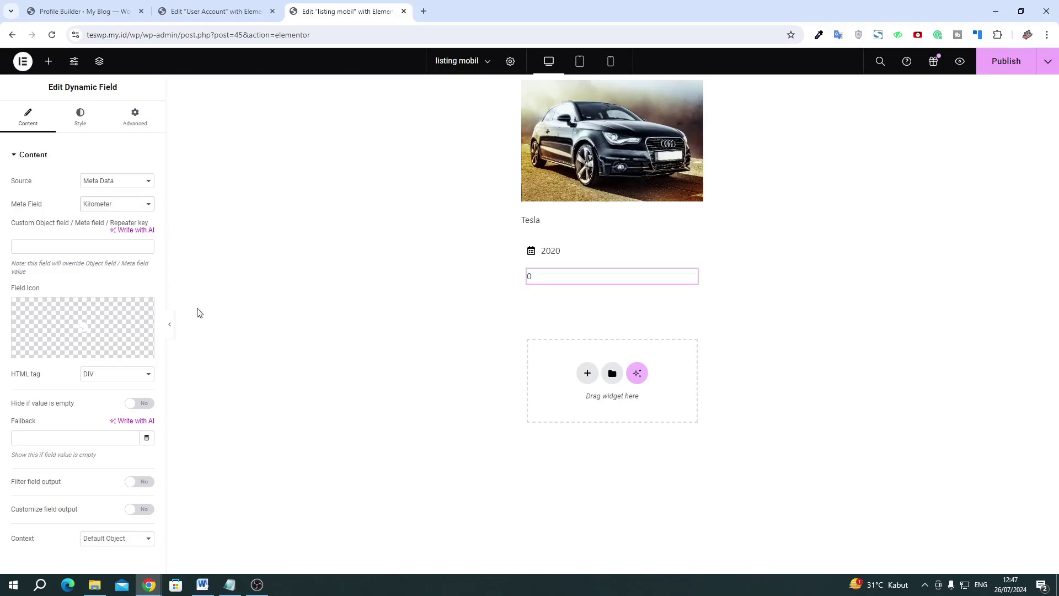
Find a suitable icon for the Kilometer field by searching "char" in the icon library, and insert the first bar chart icon
{"action": "left_click", "coordinate": [54, 329]}
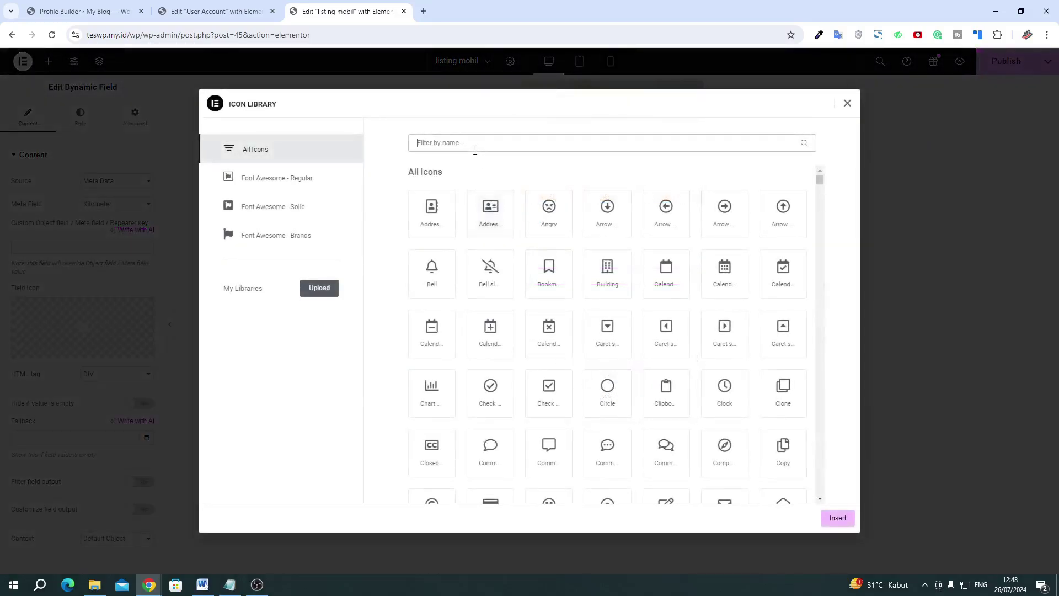
{"action": "type", "text": "das"}
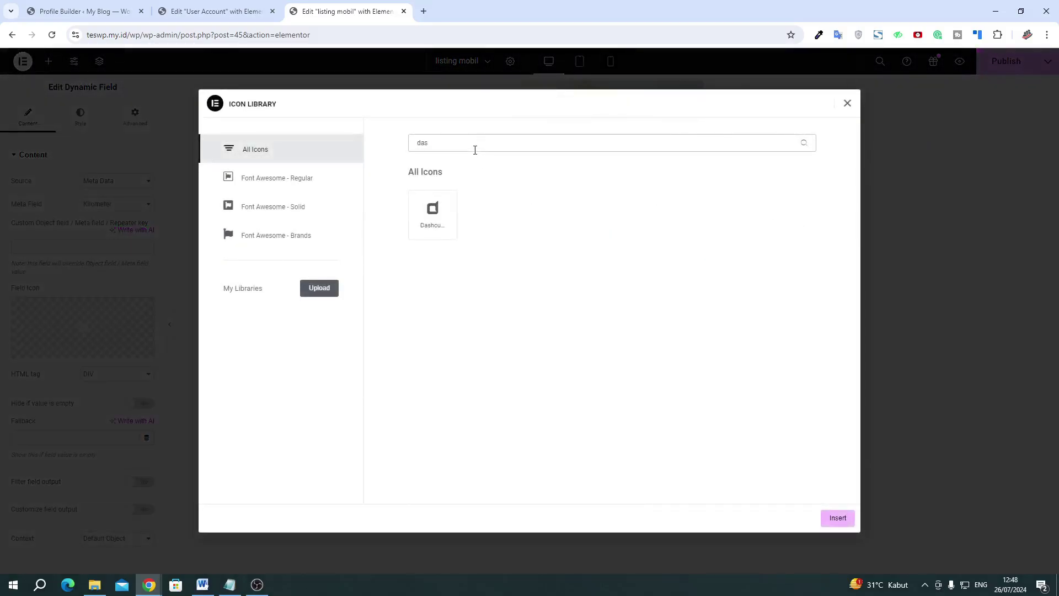
{"action": "key", "text": "BackSpace"}
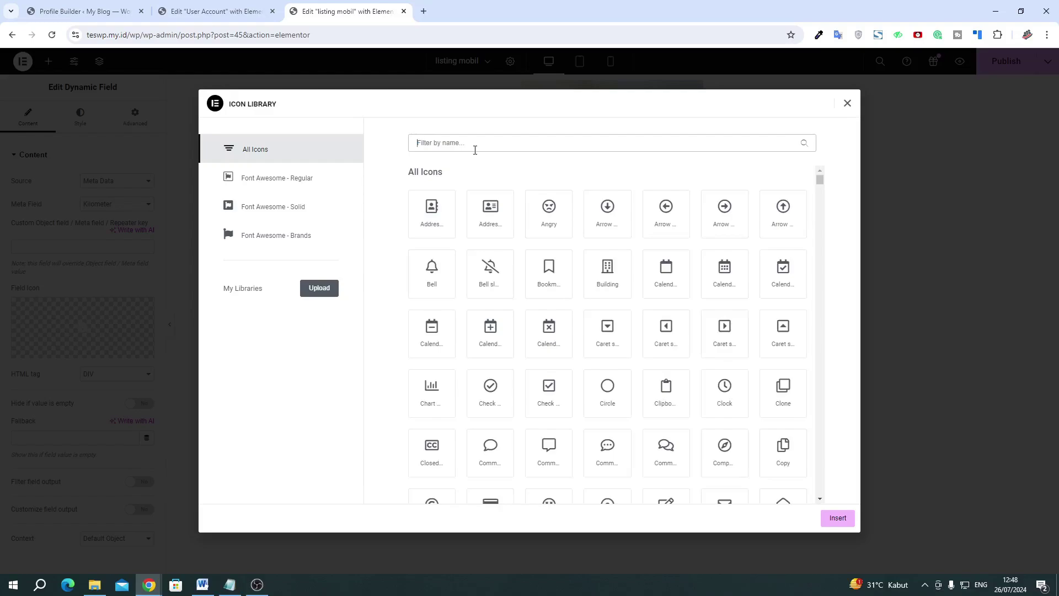
{"action": "type", "text": "gr"}
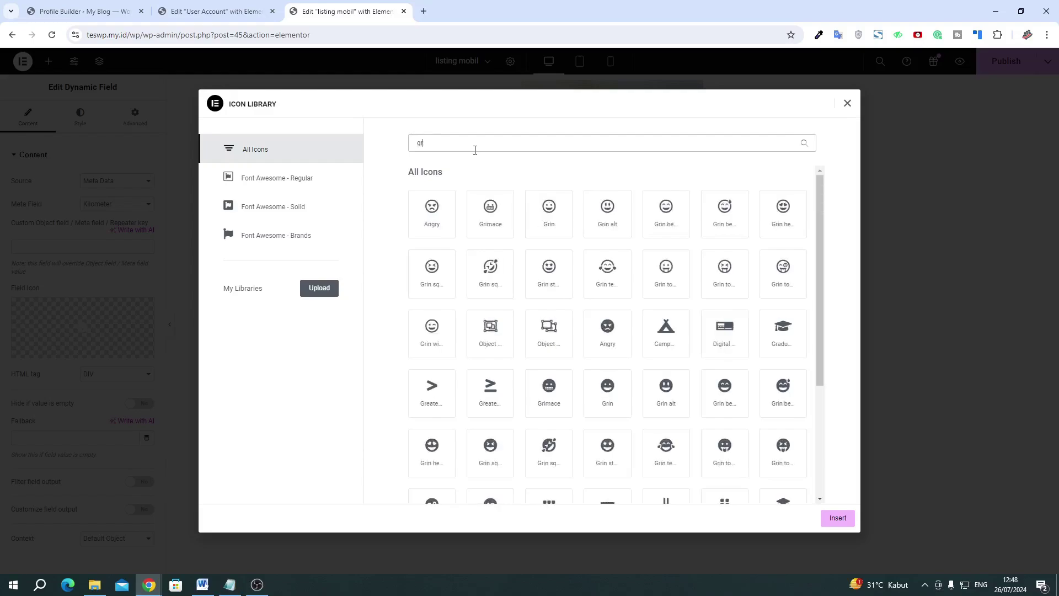
{"action": "type", "text": "a"}
{"action": "key", "text": "BackSpace"}
{"action": "key", "text": "BackSpace"}
{"action": "key", "text": "BackSpace"}
{"action": "type", "text": "char"}
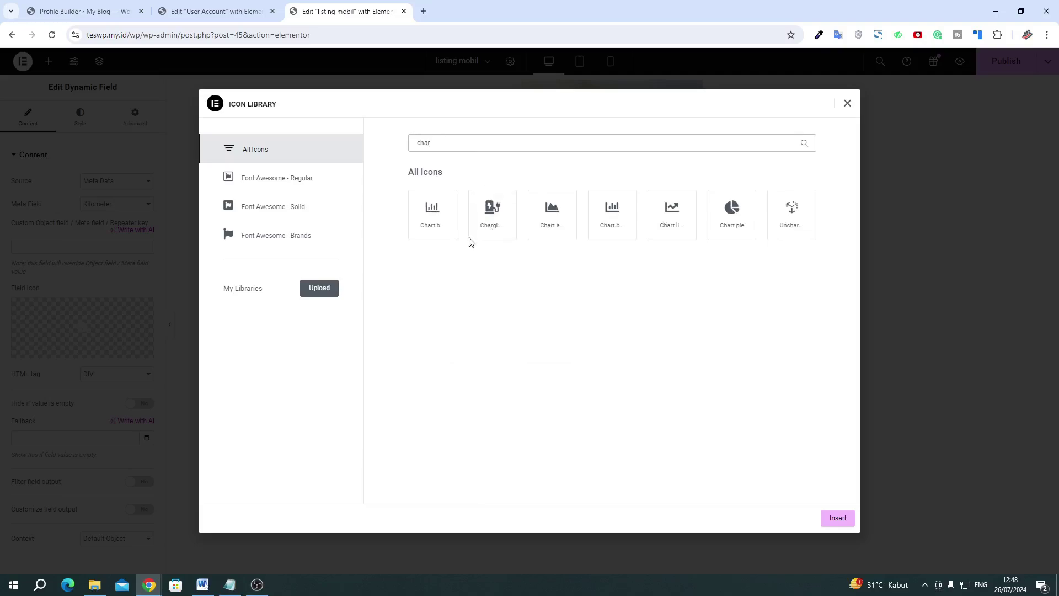
{"action": "left_click", "coordinate": [436, 224]}
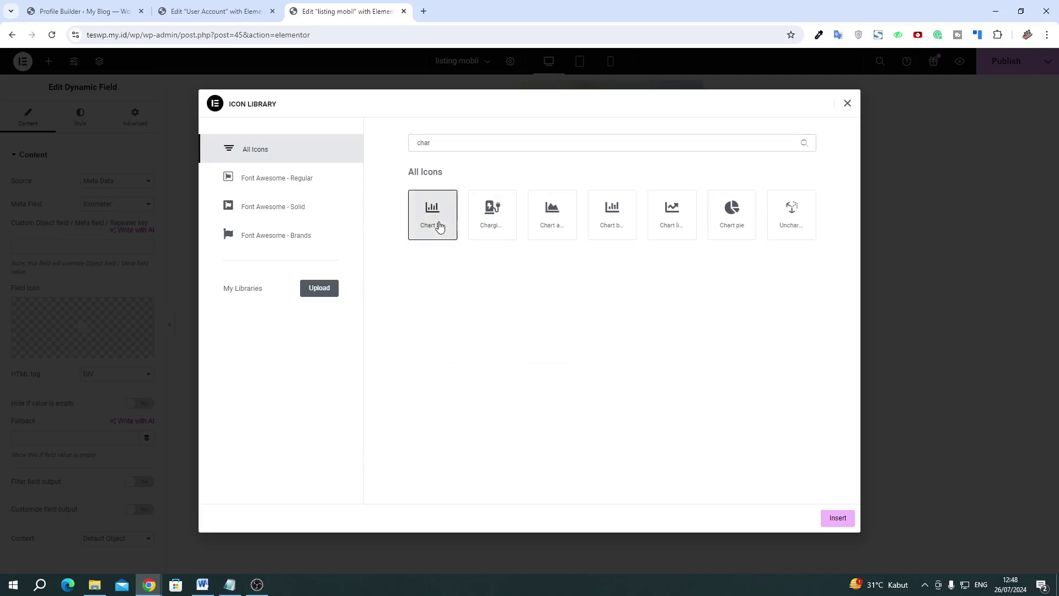
{"action": "left_click", "coordinate": [838, 518]}
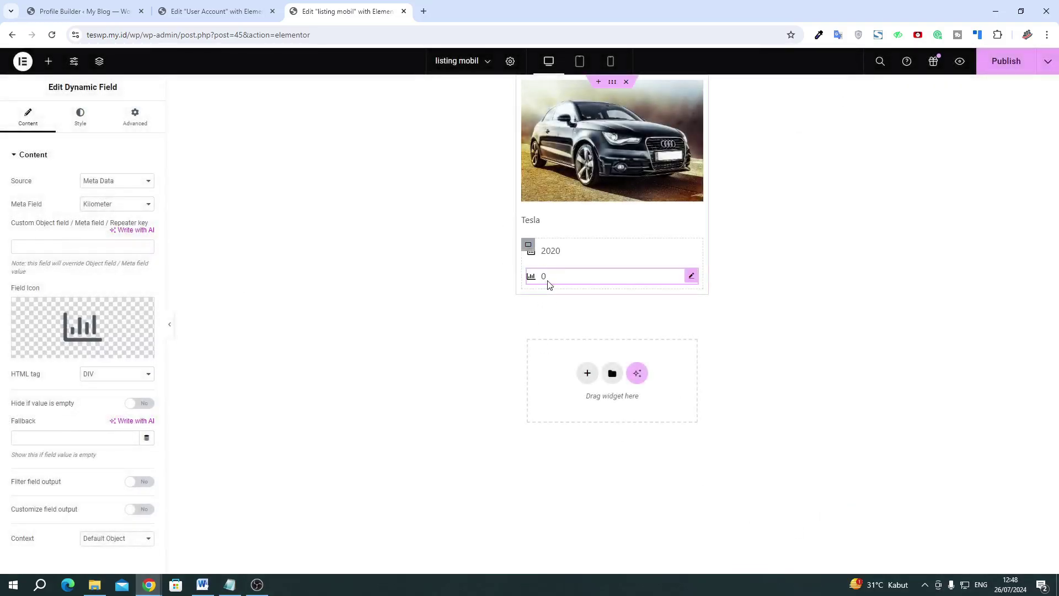
Enable customized output for the Kilometer field and set its format to "%s KM"
{"action": "scroll", "coordinate": [130, 430], "scroll_direction": "down", "scroll_amount": 1}
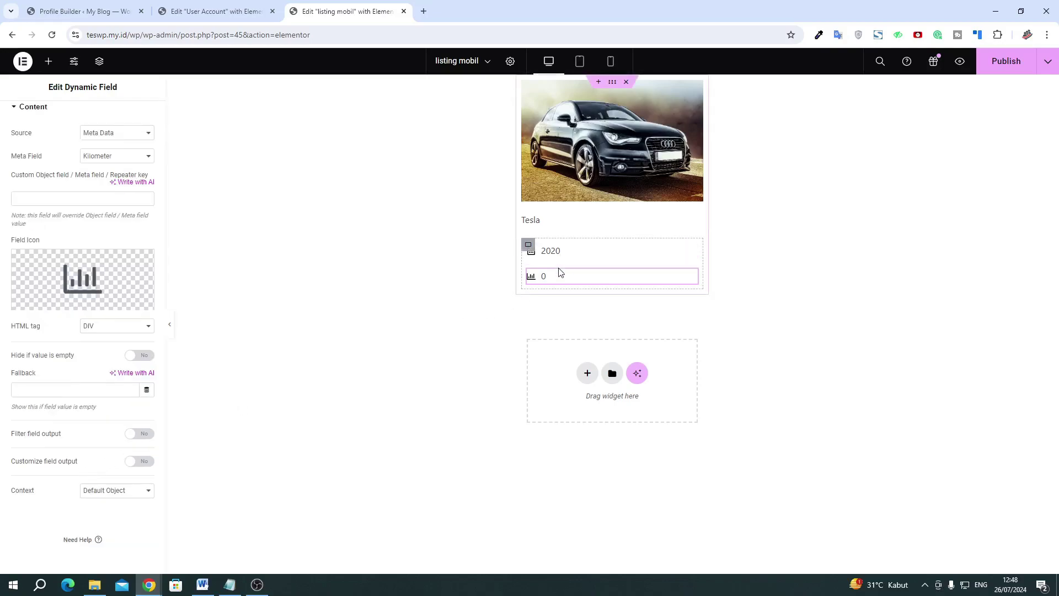
{"action": "left_click", "coordinate": [138, 462]}
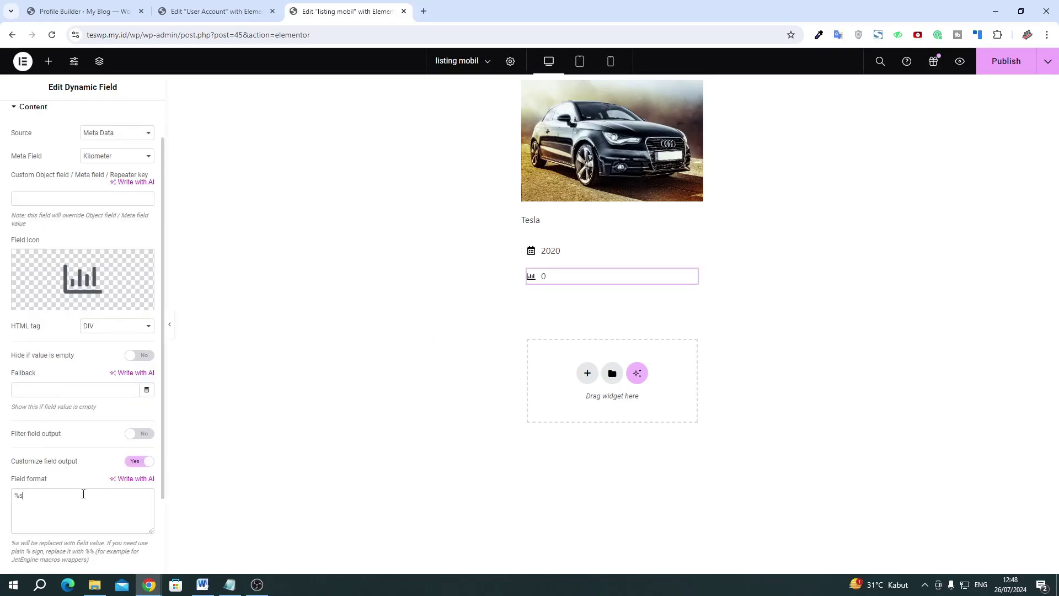
{"action": "type", "text": "KM"}
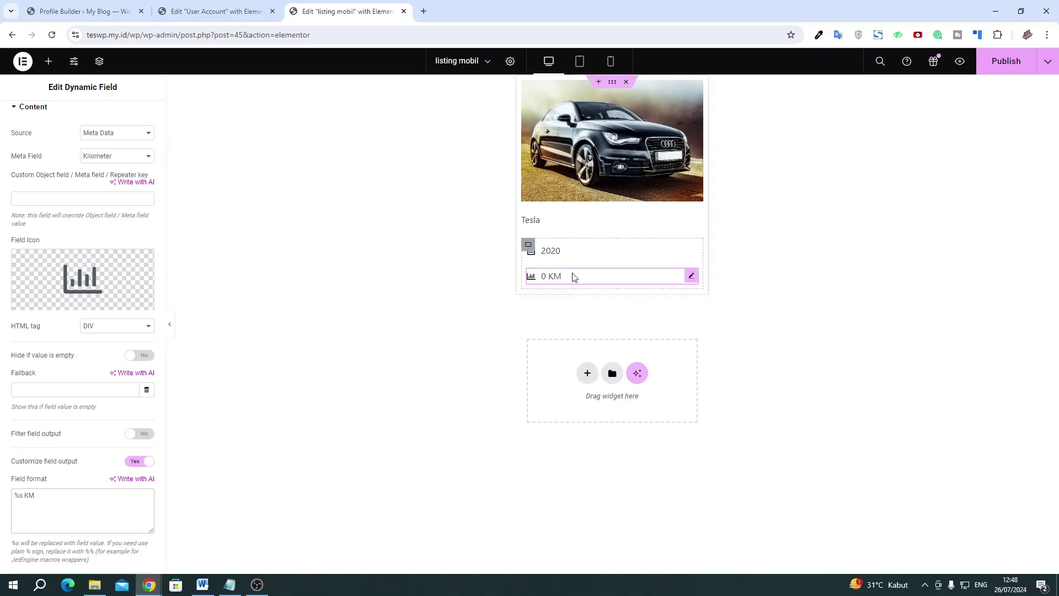
Duplicate the Kilometer field and set the copy's meta field to Transmisi
{"action": "right_click", "coordinate": [690, 275]}
{"action": "left_click", "coordinate": [716, 310]}
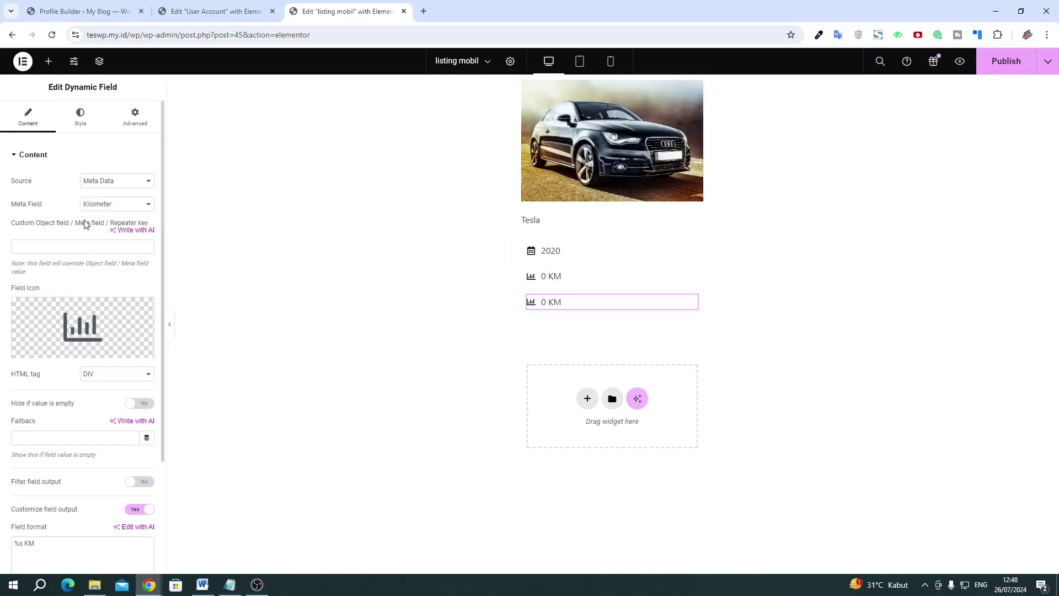
{"action": "left_click", "coordinate": [94, 211]}
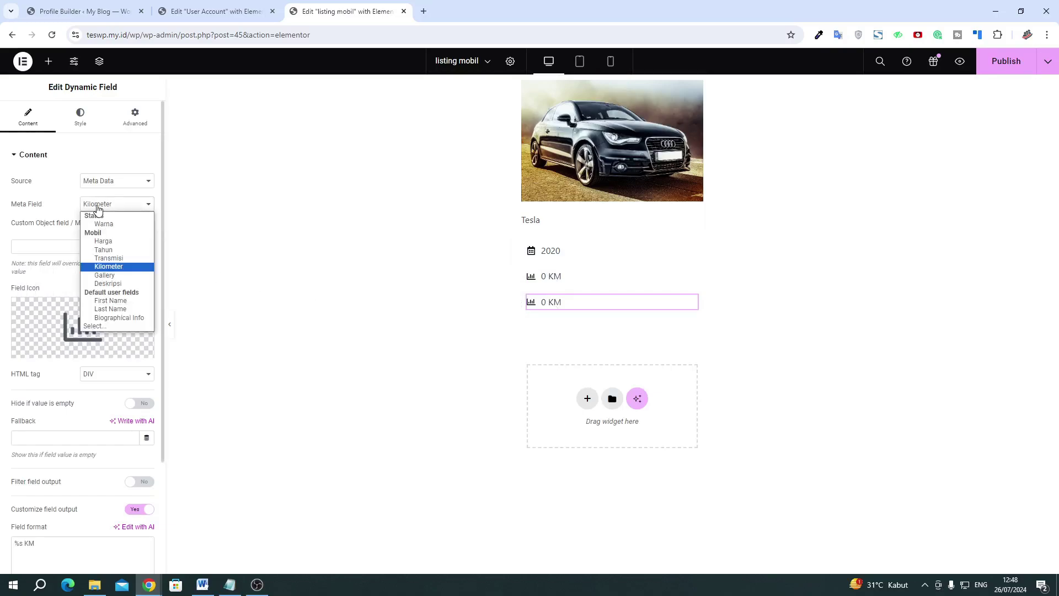
{"action": "left_click", "coordinate": [108, 259]}
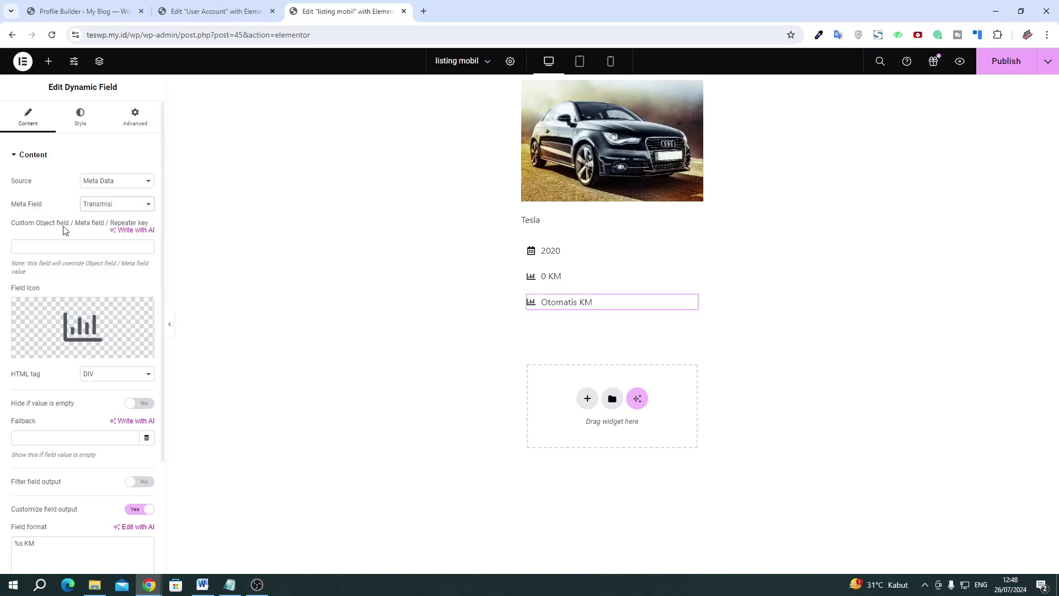
Turn off customized output for the Transmisi field and replace its icon with the Car icon, found by searching "CAR"
{"action": "left_click_drag", "start_coordinate": [44, 510], "coordinate": [82, 515]}
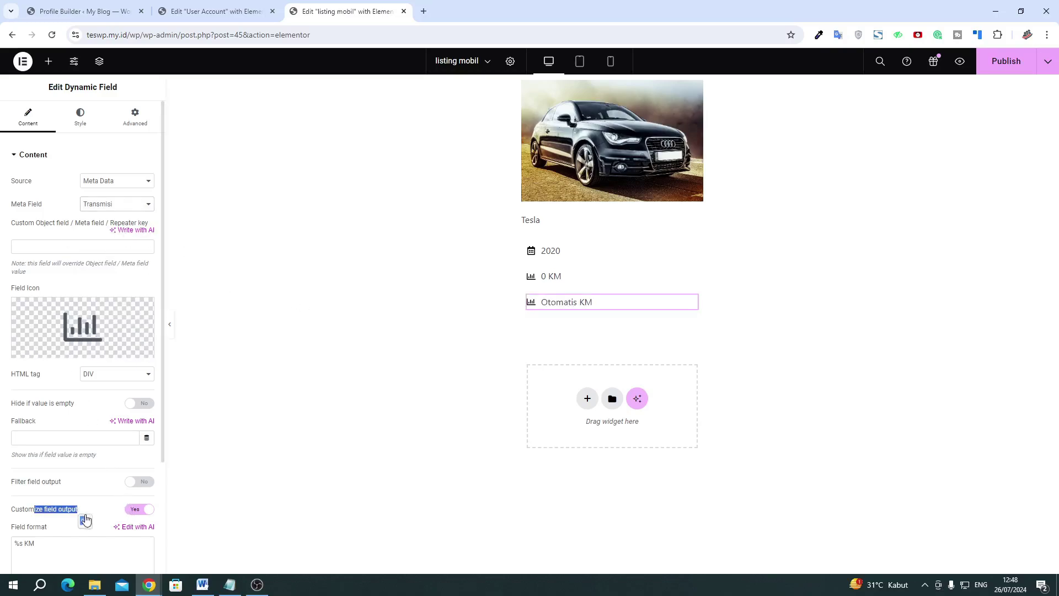
{"action": "left_click", "coordinate": [145, 510]}
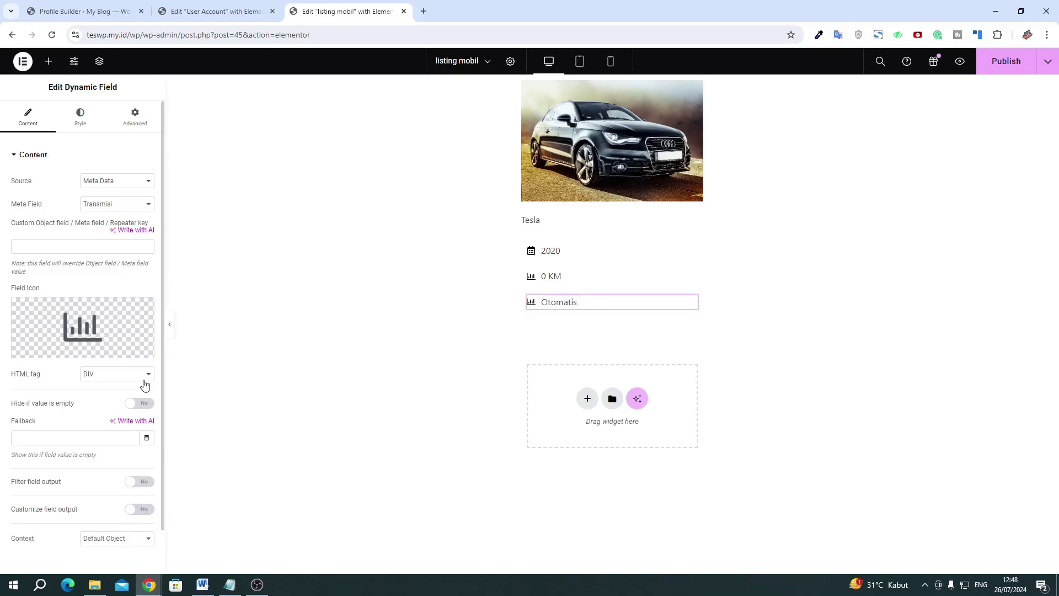
{"action": "mouse_move", "coordinate": [36, 311]}
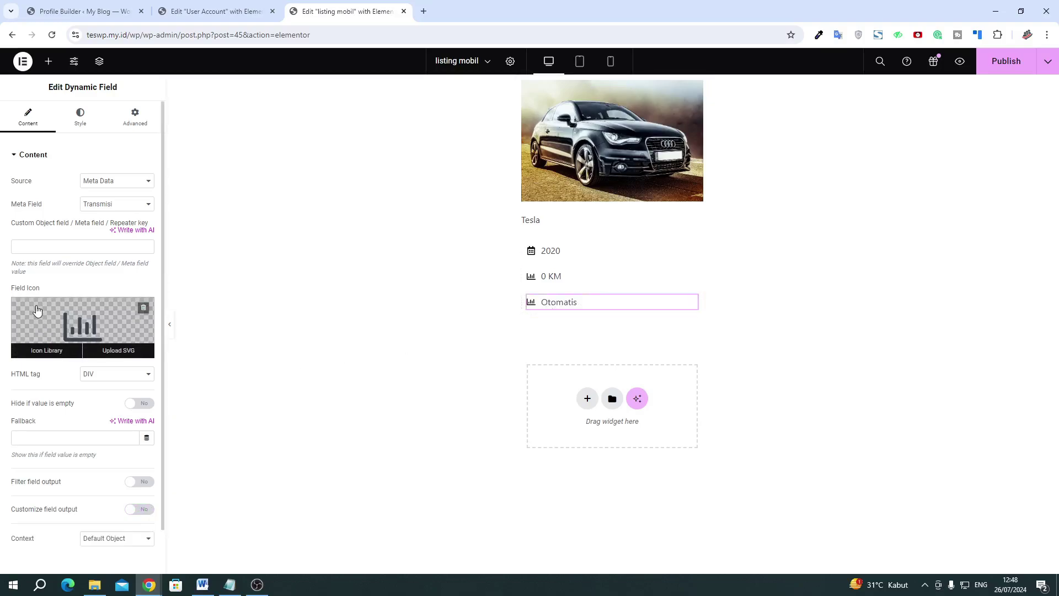
{"action": "left_click", "coordinate": [73, 316]}
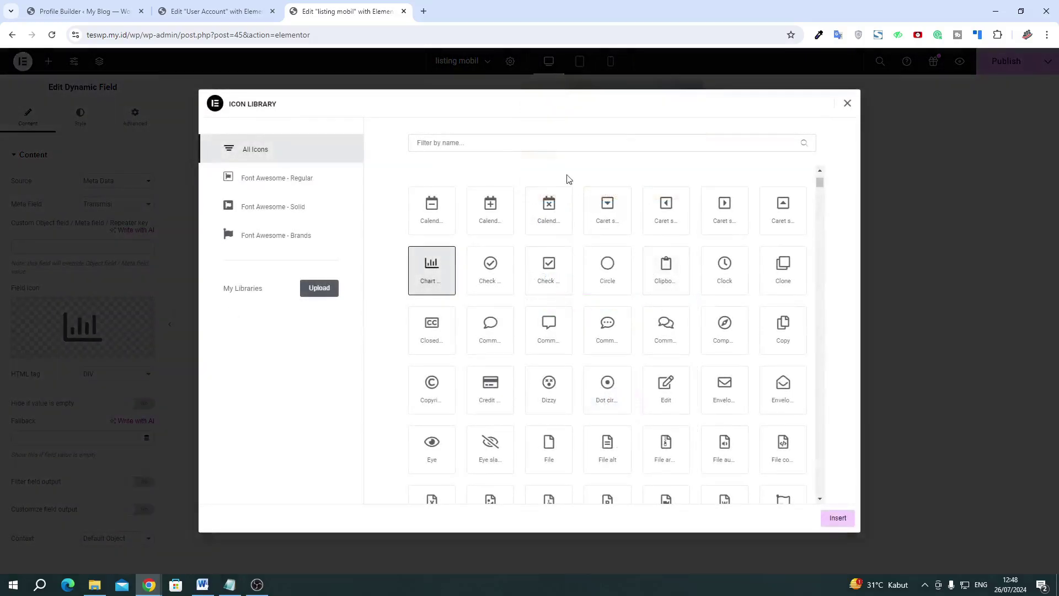
{"action": "left_click", "coordinate": [547, 142]}
{"action": "type", "text": "CHA"}
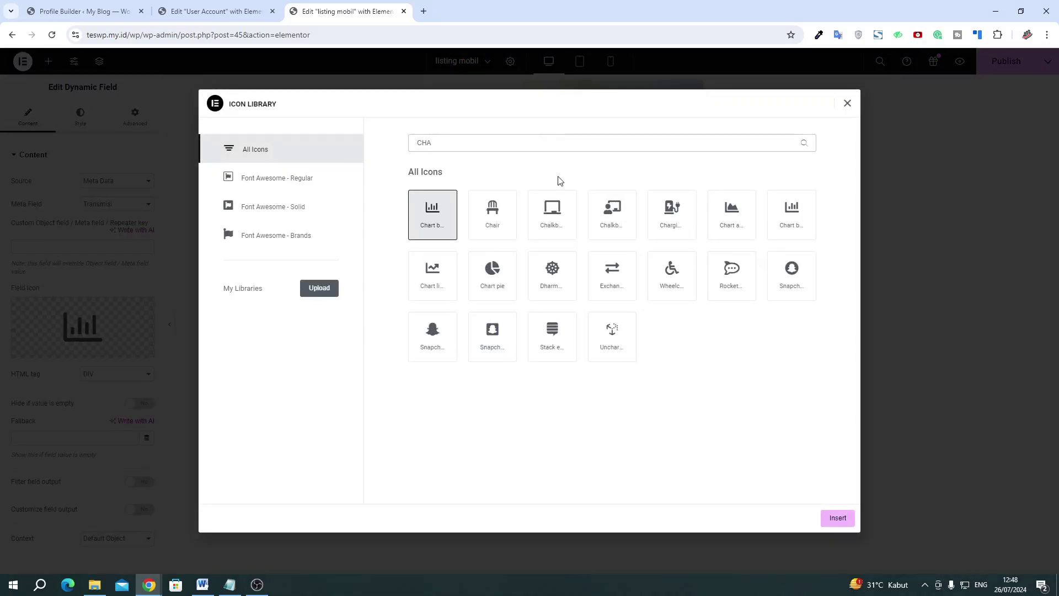
{"action": "type", "text": "CAR"}
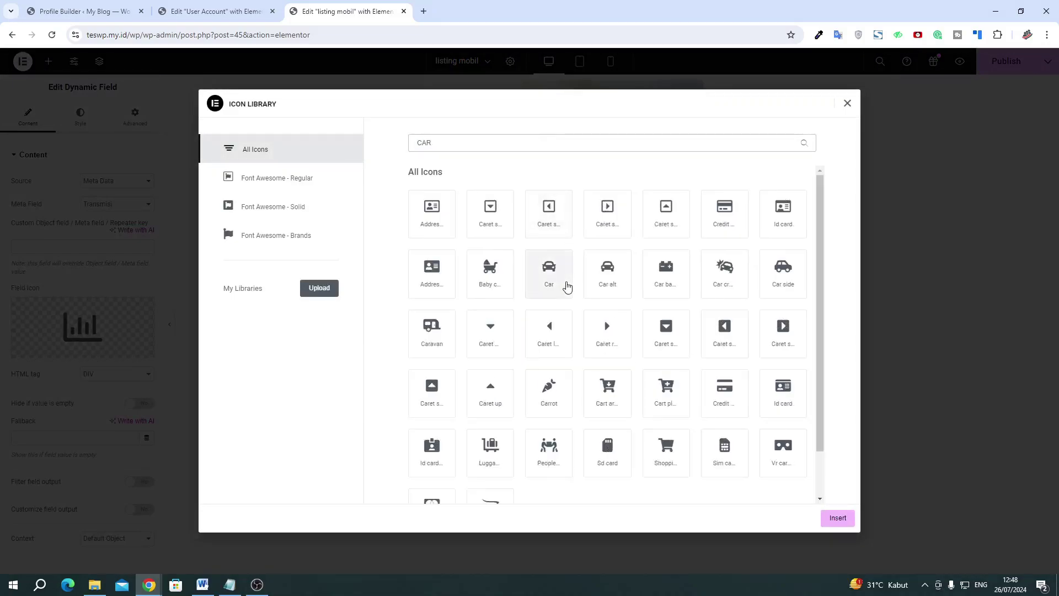
{"action": "left_click", "coordinate": [558, 278]}
{"action": "left_click", "coordinate": [833, 519]}
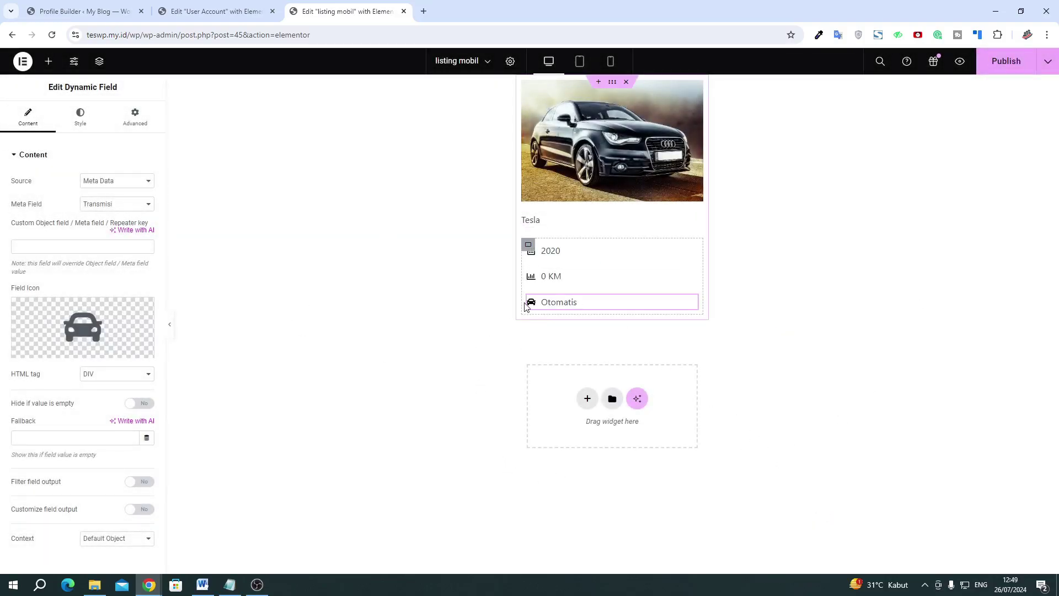
Arrange the year, kilometer and transmission fields in a row by setting their container's direction to horizontal, and publish the listing
{"action": "left_click", "coordinate": [527, 246]}
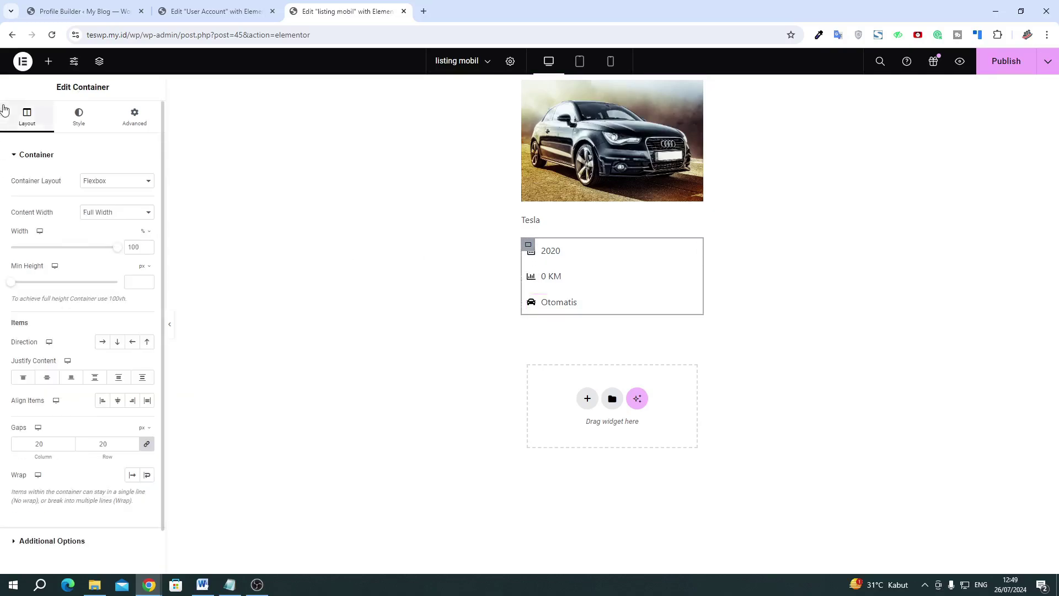
{"action": "left_click", "coordinate": [102, 343]}
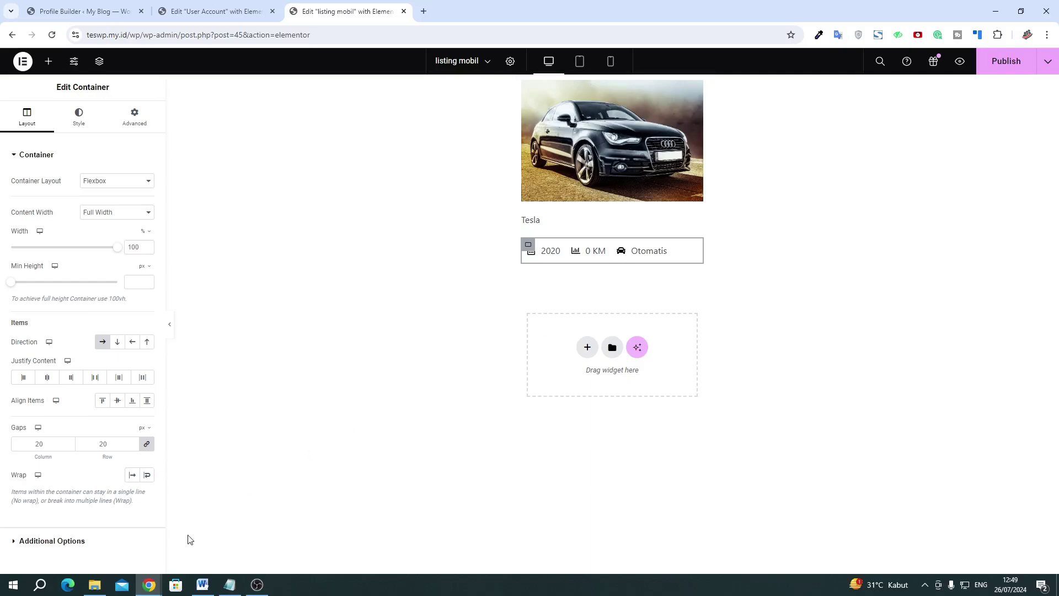
{"action": "left_click", "coordinate": [1000, 71]}
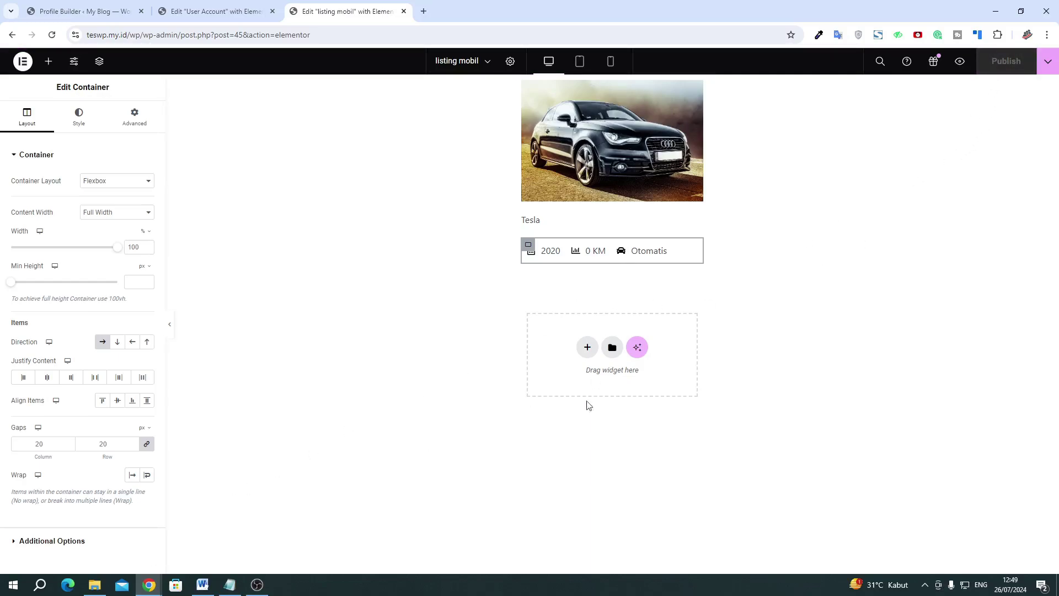
Add a Dynamic Field widget below the title and move the meta details container above it
{"action": "left_click", "coordinate": [48, 62]}
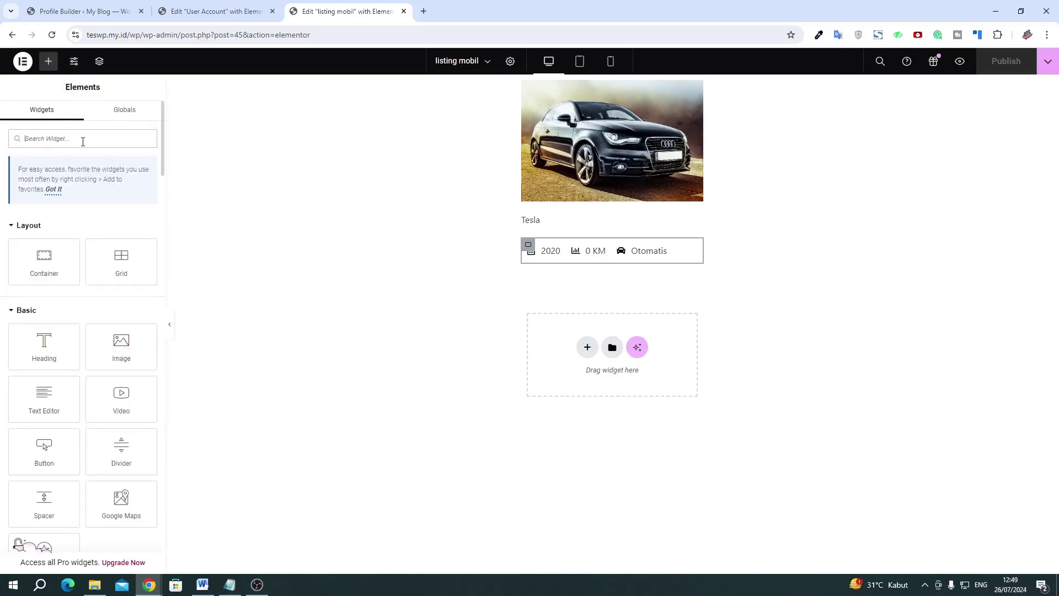
{"action": "type", "text": "DY"}
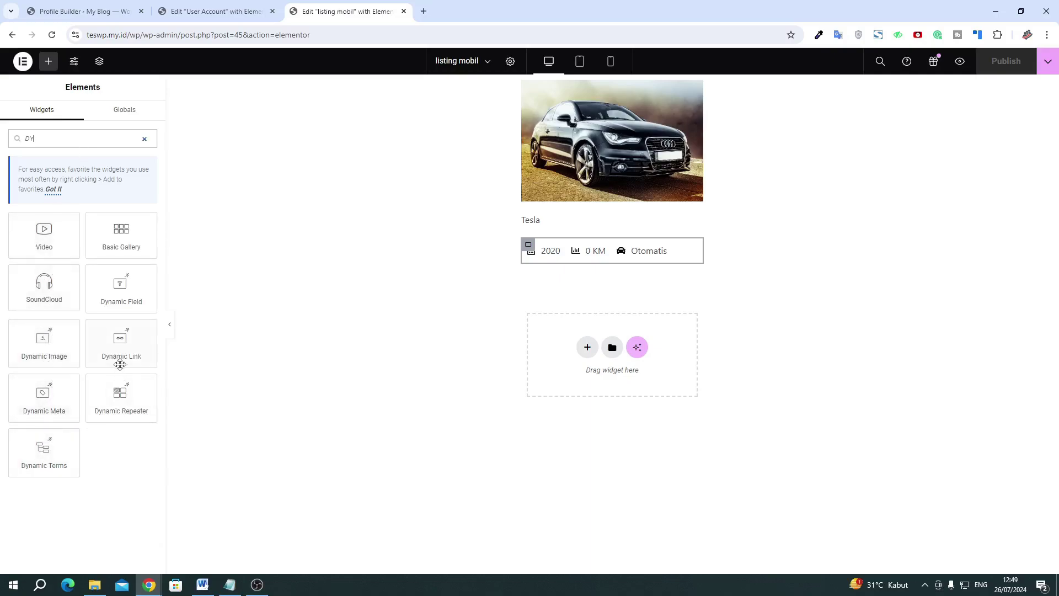
{"action": "left_click_drag", "start_coordinate": [102, 307], "coordinate": [541, 225]}
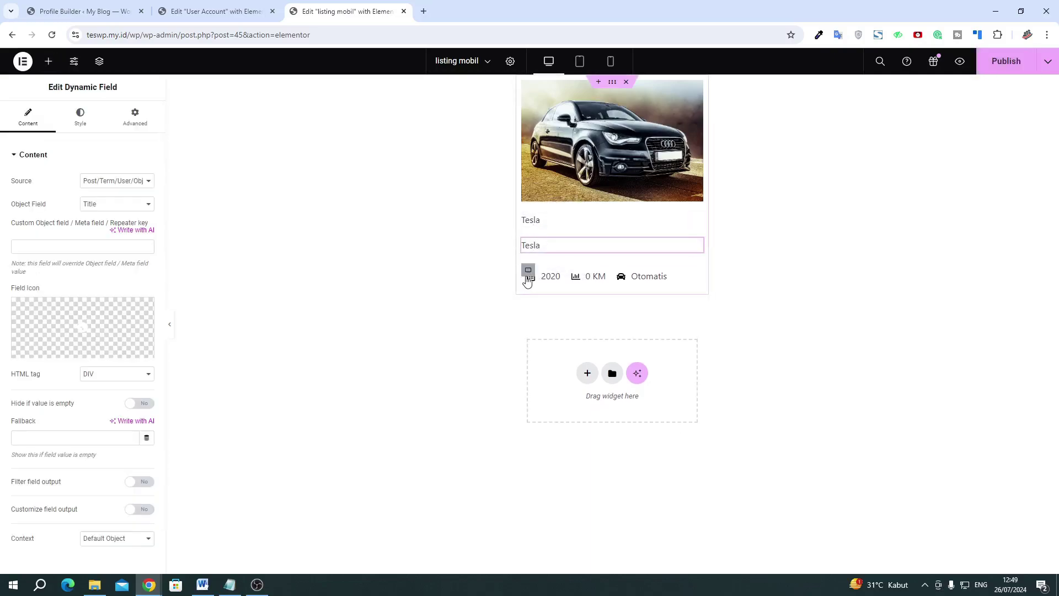
{"action": "left_click_drag", "start_coordinate": [528, 272], "coordinate": [541, 229]}
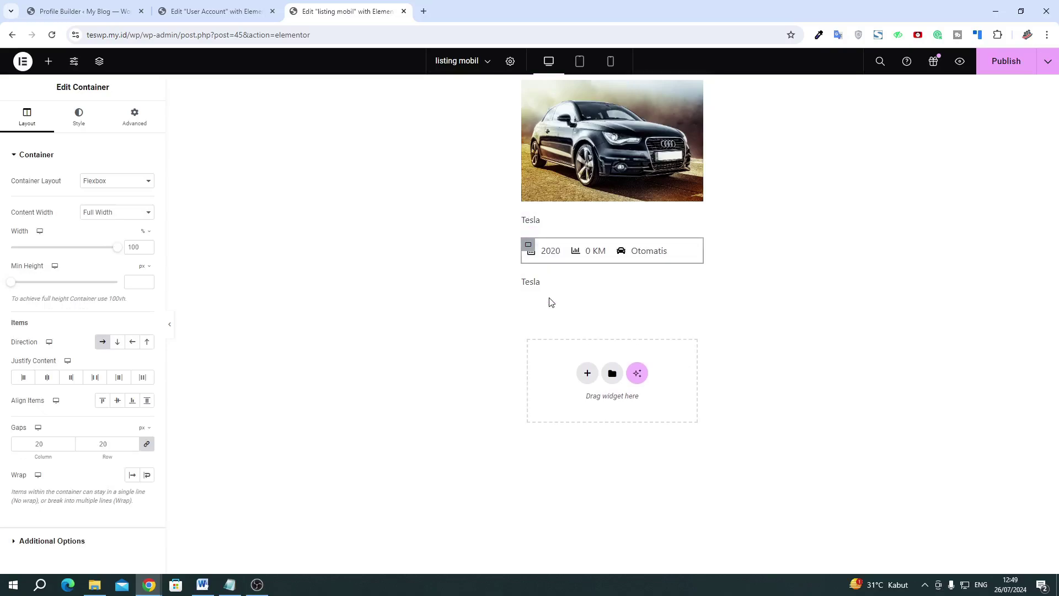
Set the new dynamic field's source to Meta Data and its meta field to Harga
{"action": "left_click", "coordinate": [539, 282]}
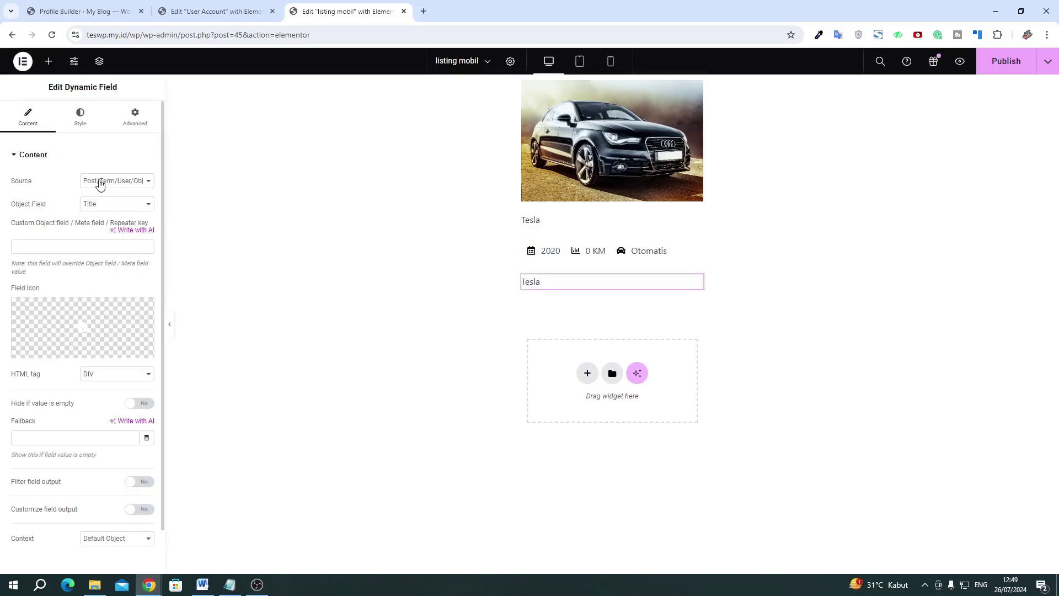
{"action": "left_click", "coordinate": [99, 181]}
{"action": "left_click", "coordinate": [83, 208]}
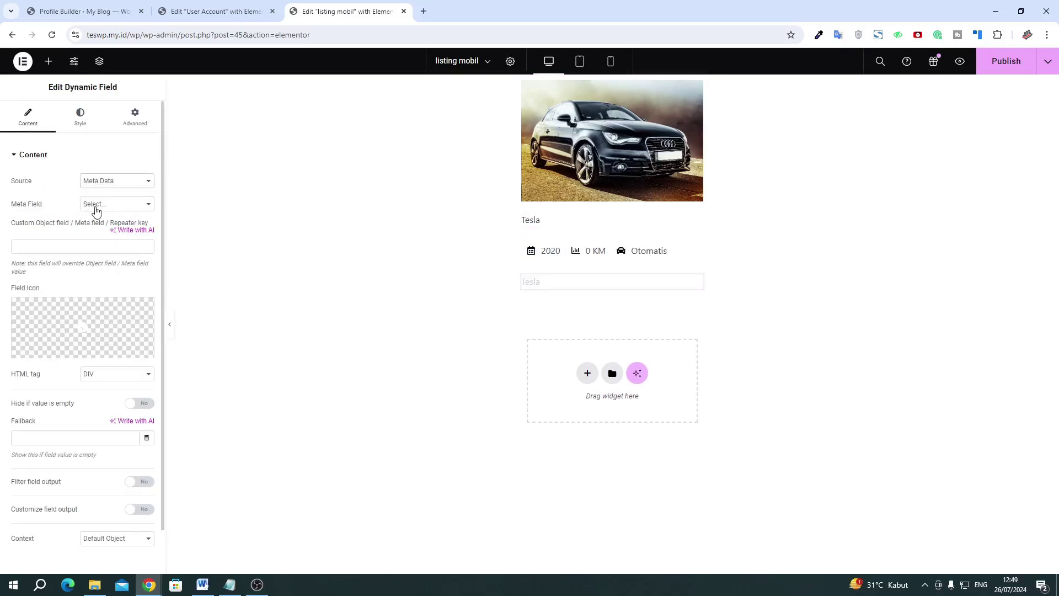
{"action": "left_click", "coordinate": [95, 207]}
{"action": "left_click", "coordinate": [103, 244]}
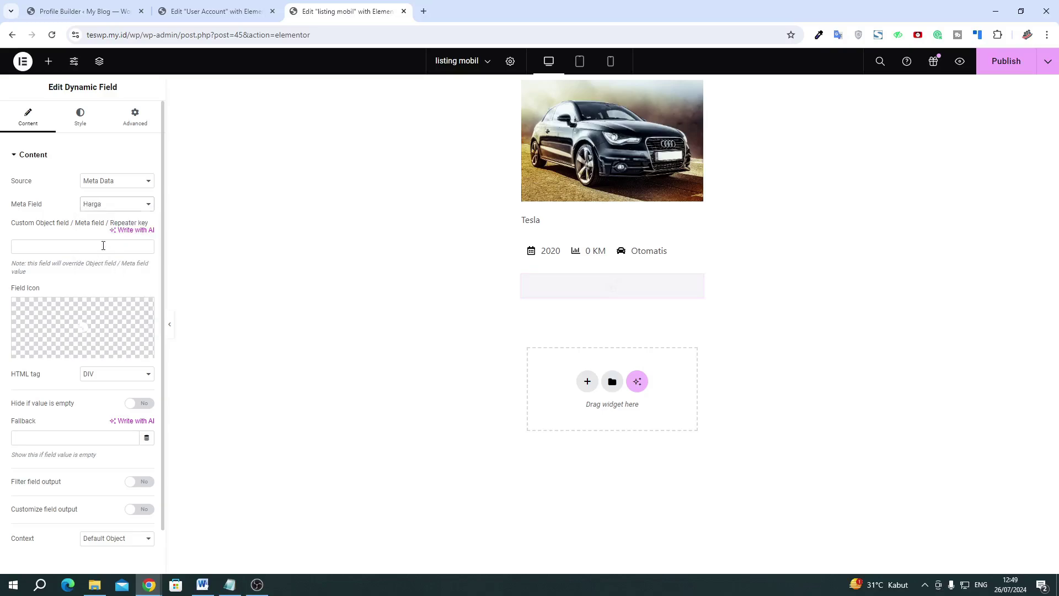
Enable customized output for the Harga field and set its format to "Rp.%s"
{"action": "scroll", "coordinate": [106, 469], "scroll_direction": "down", "scroll_amount": 1}
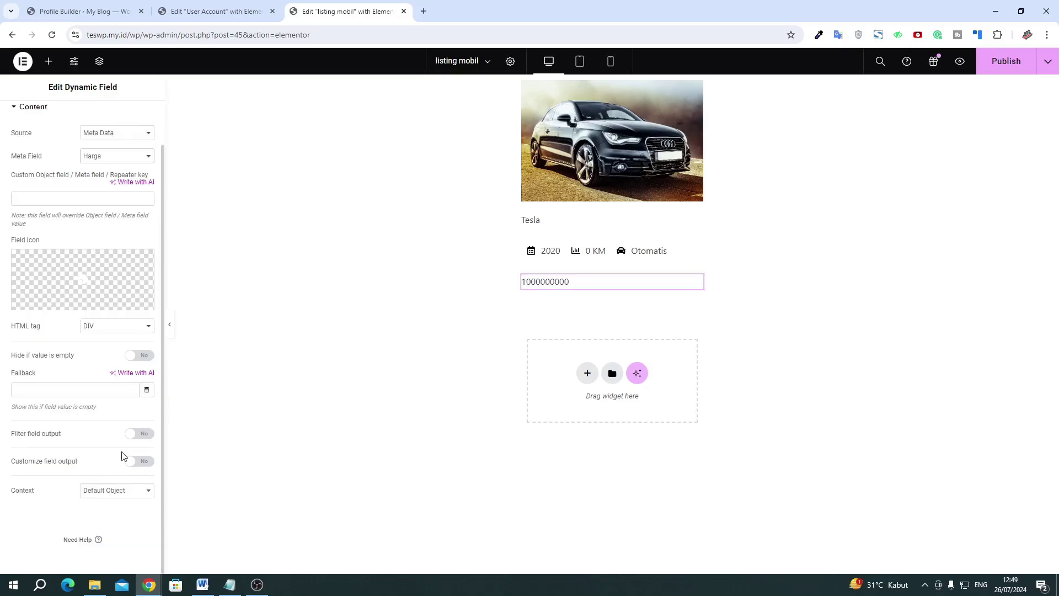
{"action": "left_click", "coordinate": [133, 462]}
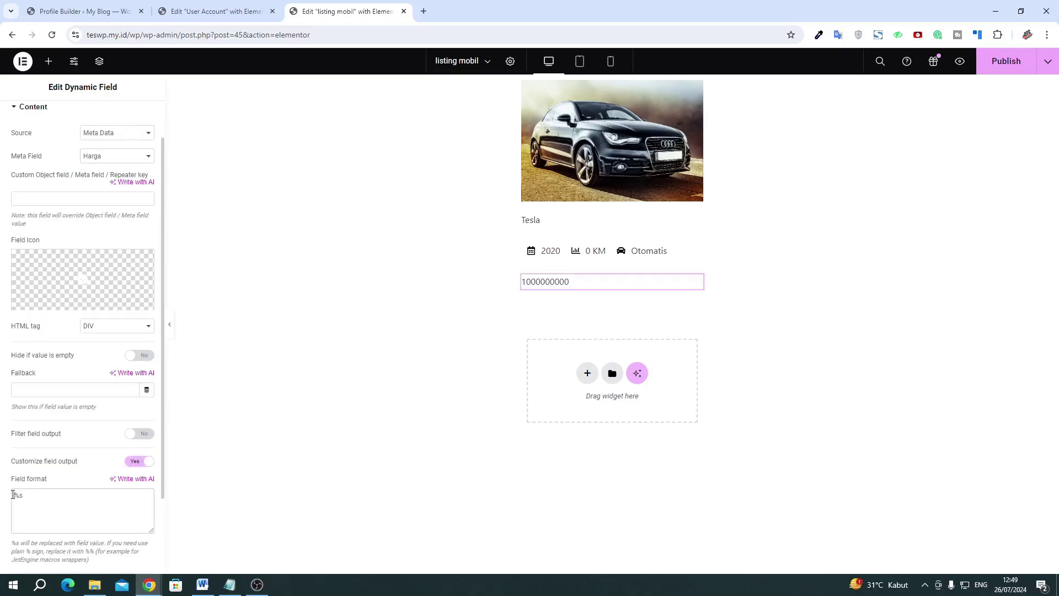
{"action": "type", "text": "rP."}
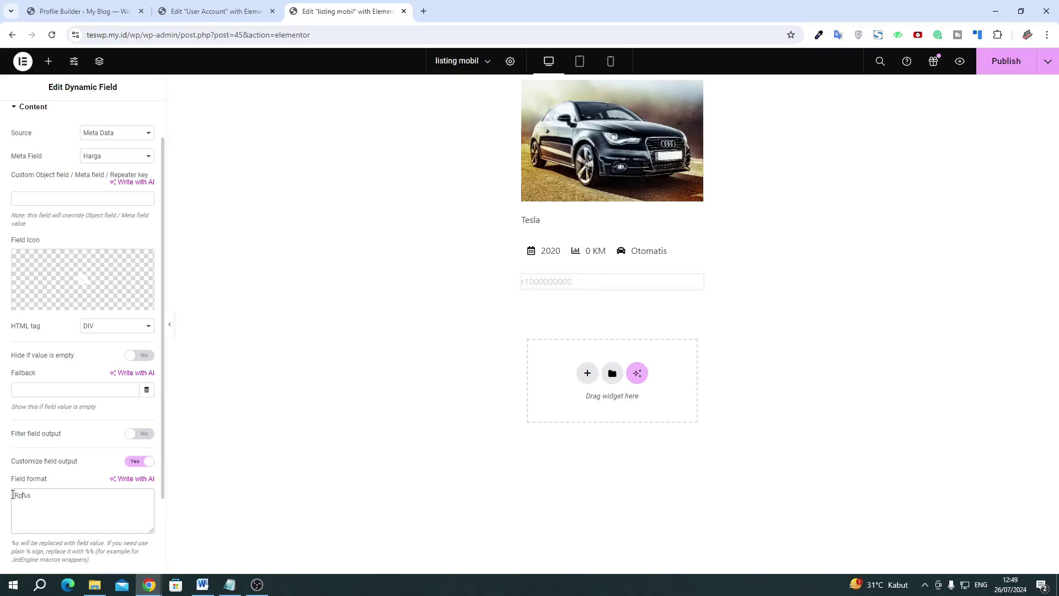
{"action": "type", "text": "."}
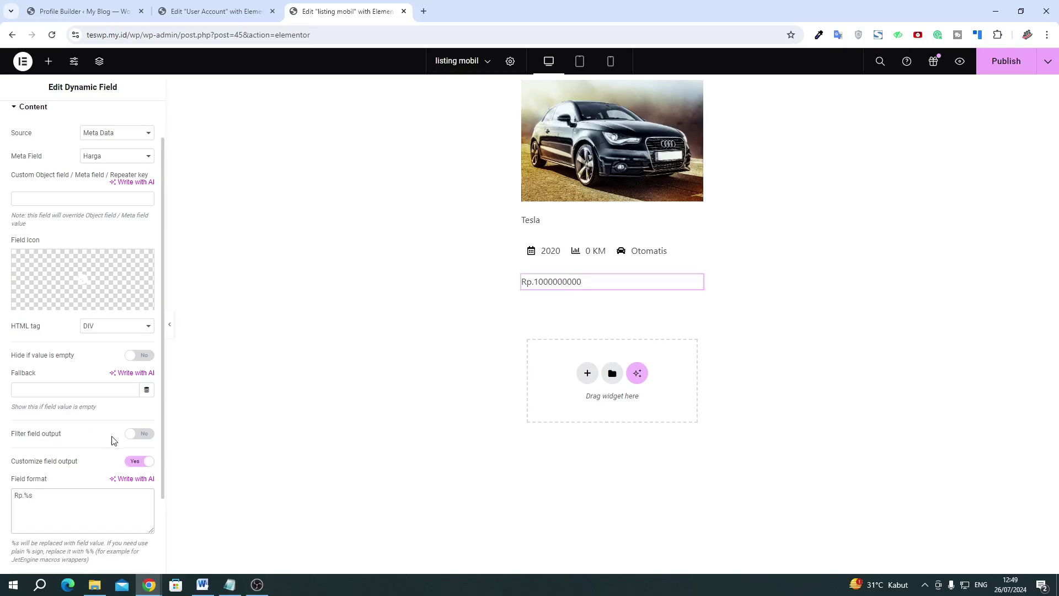
Filter the Harga field's output with the Format number callback and set it to 0 decimal points
{"action": "left_click", "coordinate": [127, 436]}
{"action": "left_click", "coordinate": [113, 455]}
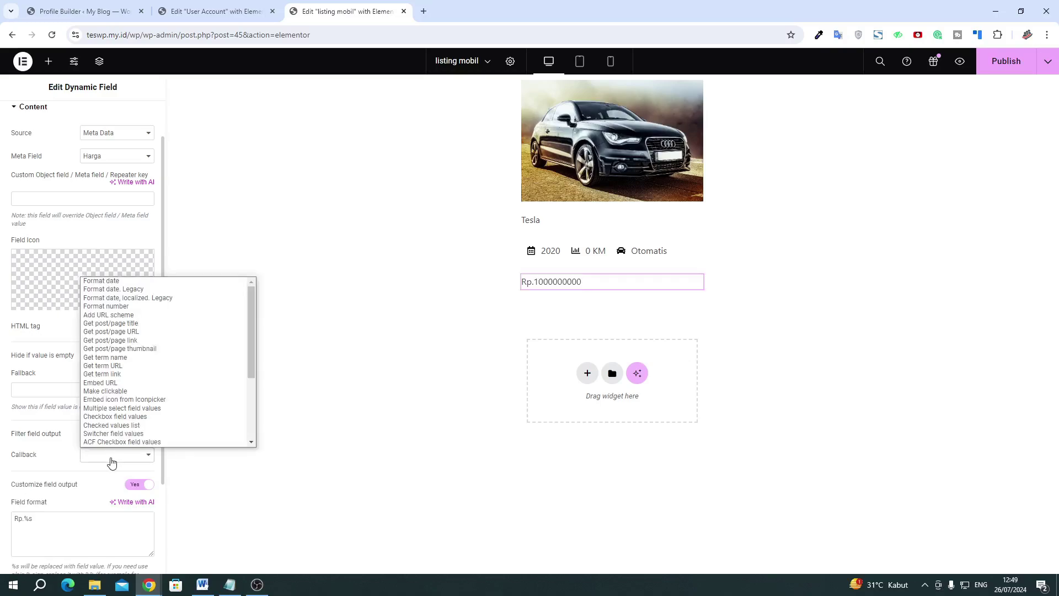
{"action": "left_click", "coordinate": [133, 306]}
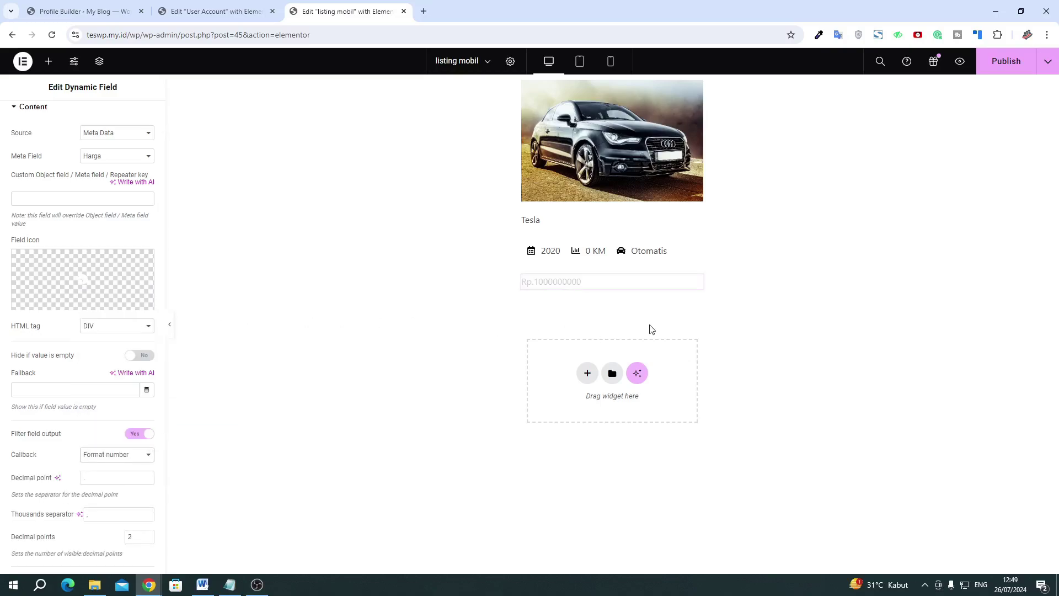
{"action": "scroll", "coordinate": [113, 430], "scroll_direction": "down", "scroll_amount": 4}
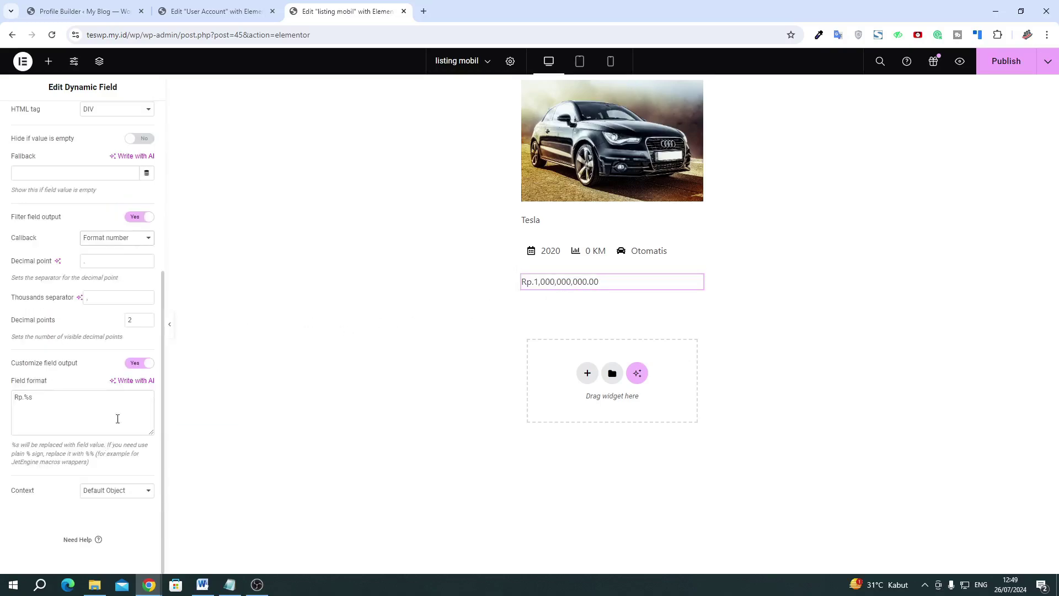
{"action": "left_click", "coordinate": [147, 323]}
{"action": "left_click", "coordinate": [146, 322]}
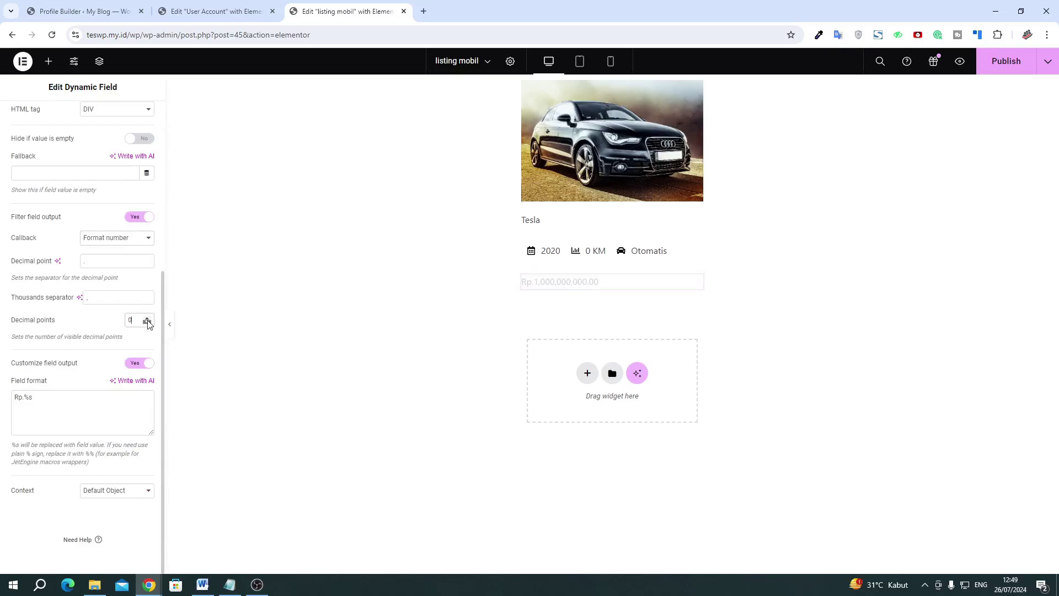
Set the price's decimal point separator to a comma and its thousands separator to a period
{"action": "left_click_drag", "start_coordinate": [107, 262], "coordinate": [65, 265]}
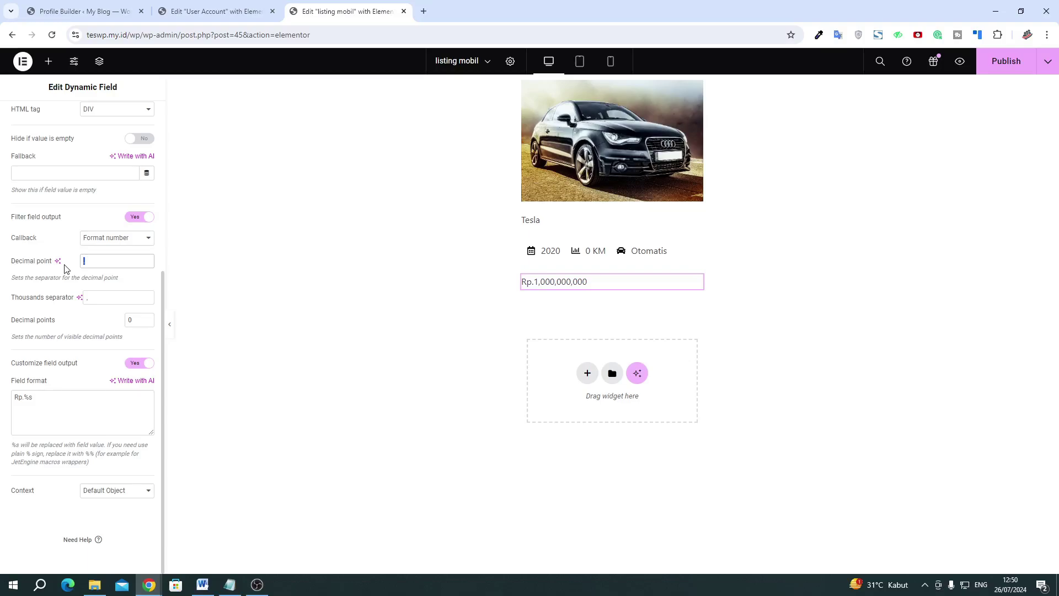
{"action": "type", "text": ","}
{"action": "left_click_drag", "start_coordinate": [104, 297], "coordinate": [26, 306]}
{"action": "type", "text": "."}
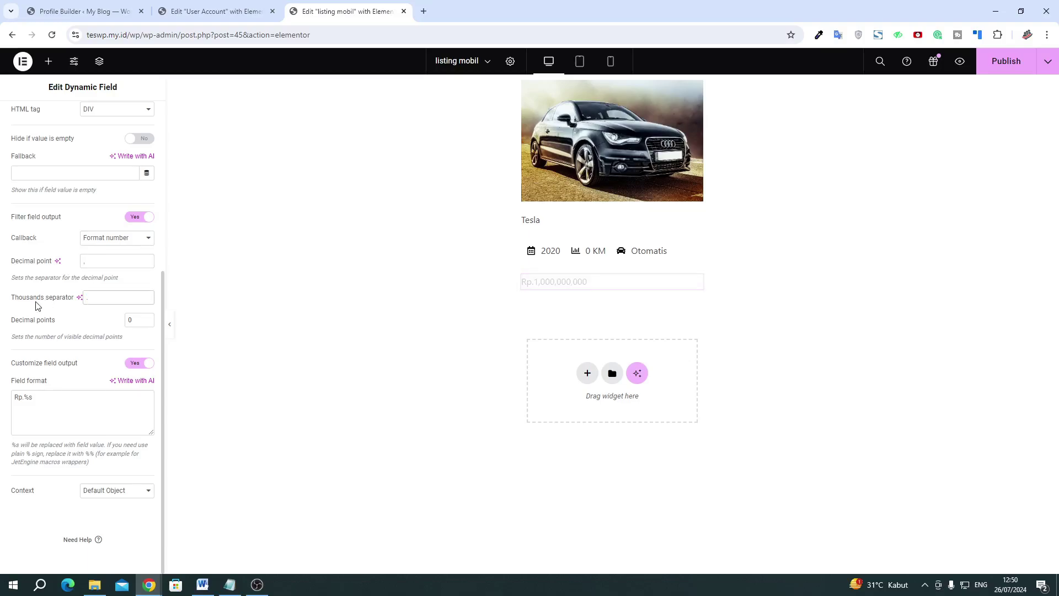
Set the Harga field's typography size to 20 px
{"action": "scroll", "coordinate": [76, 135], "scroll_direction": "up", "scroll_amount": 5}
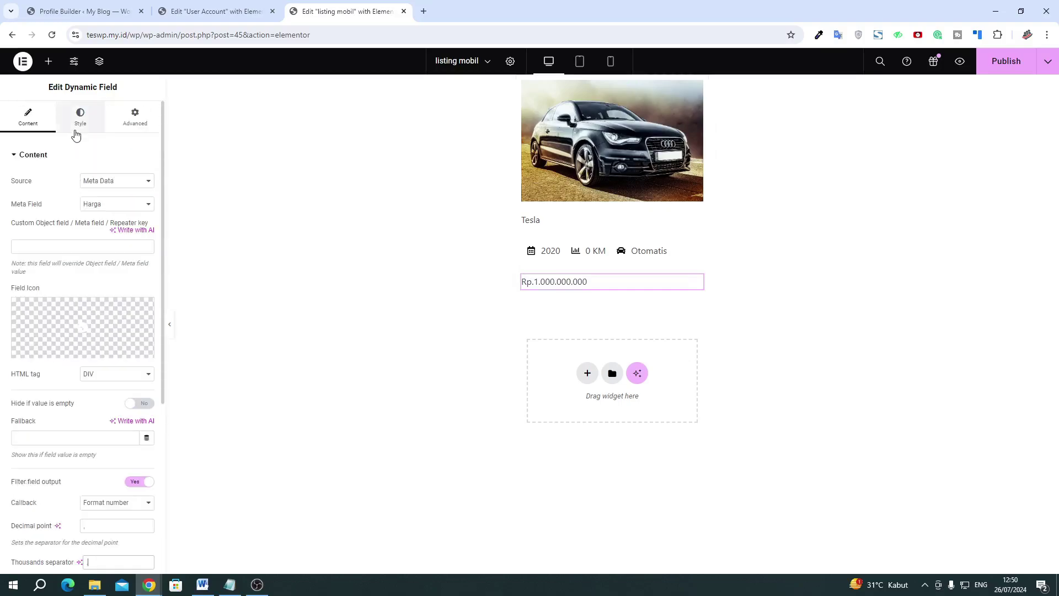
{"action": "left_click", "coordinate": [80, 122]}
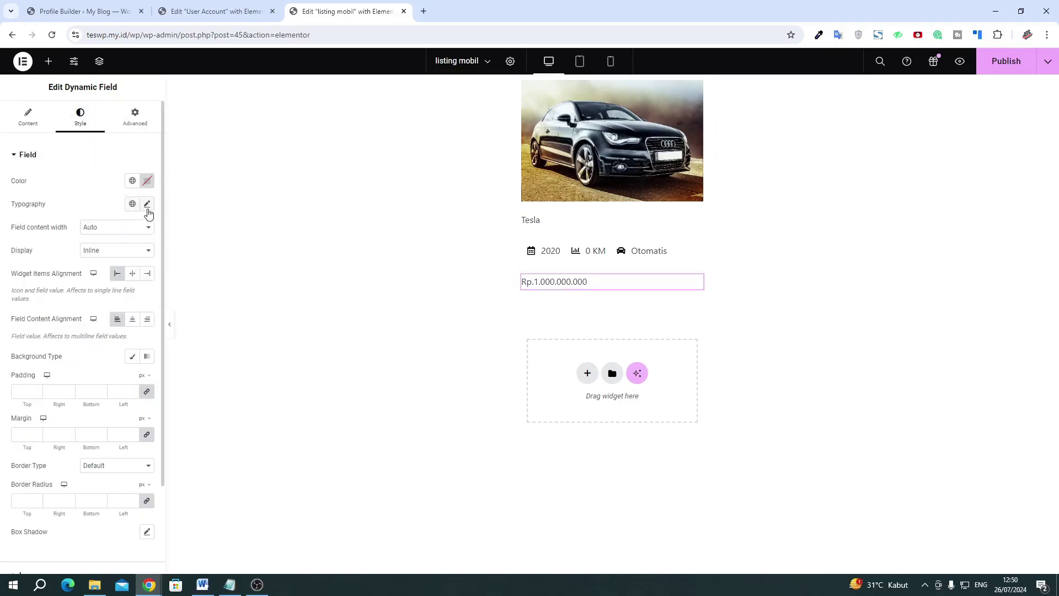
{"action": "left_click", "coordinate": [147, 205]}
{"action": "left_click", "coordinate": [116, 258]}
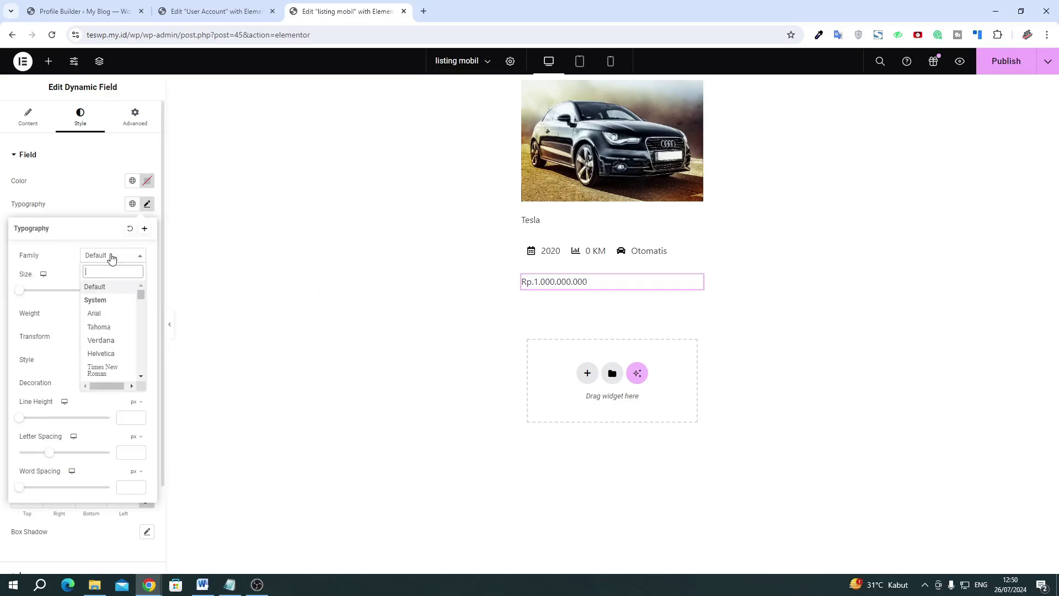
{"action": "left_click", "coordinate": [59, 257]}
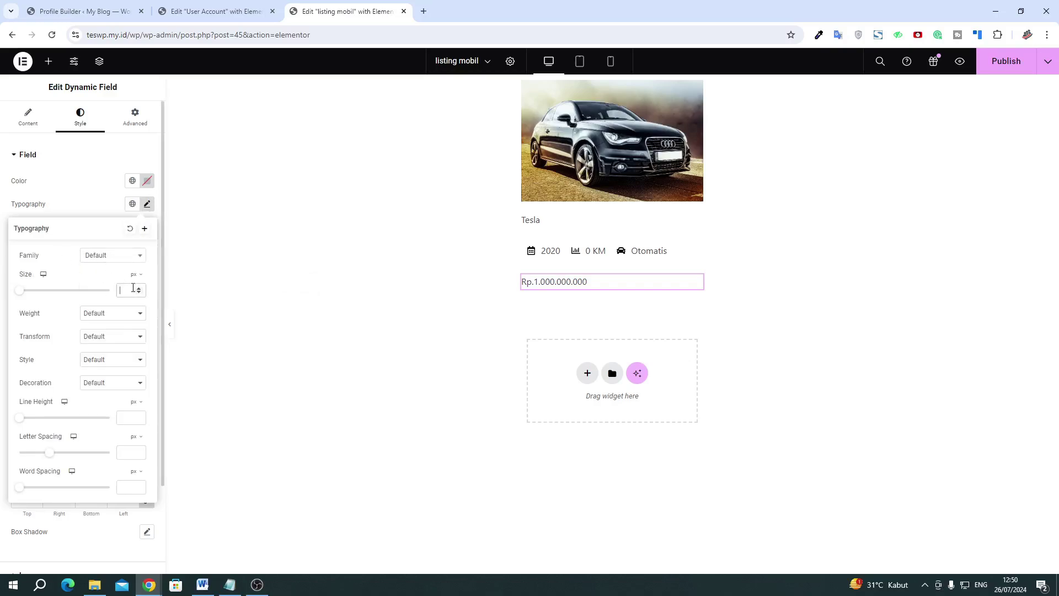
{"action": "type", "text": "20"}
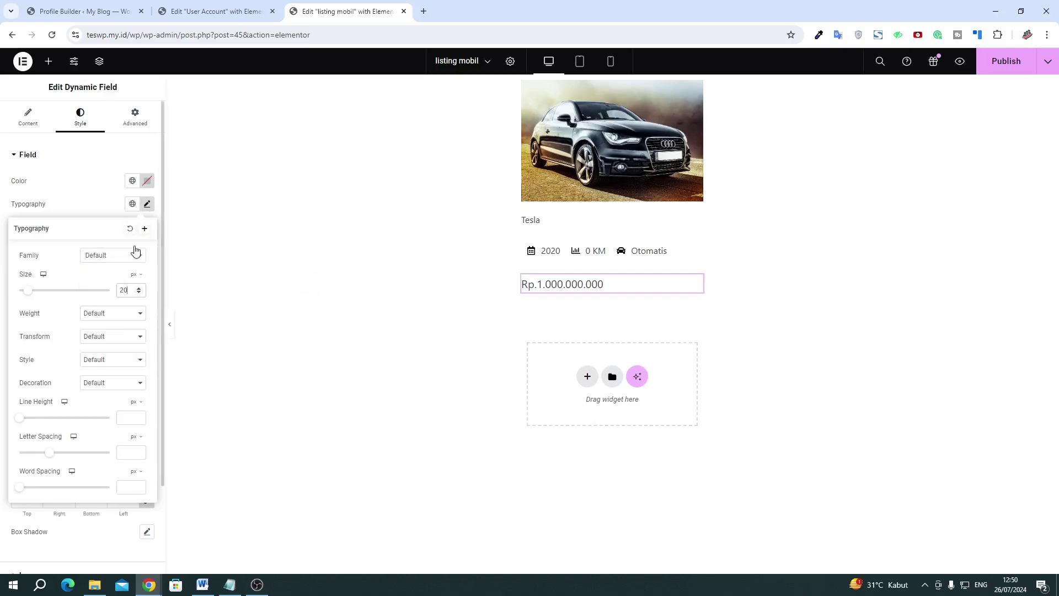
Color the price text red (#FF3030) and publish the listing template
{"action": "left_click", "coordinate": [146, 180]}
{"action": "left_click", "coordinate": [185, 228]}
{"action": "left_click", "coordinate": [186, 224]}
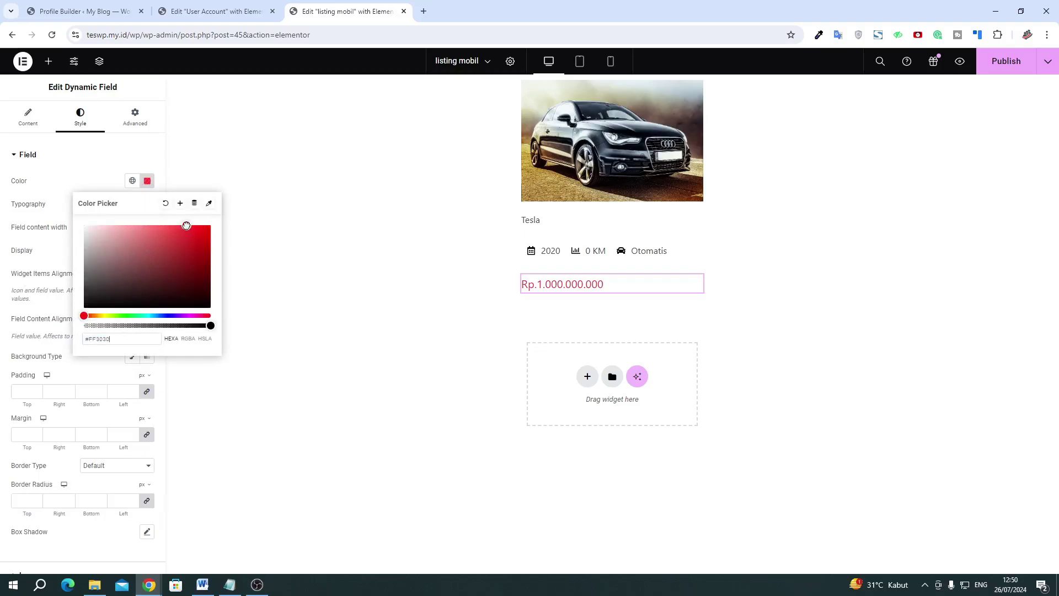
{"action": "left_click", "coordinate": [85, 183]}
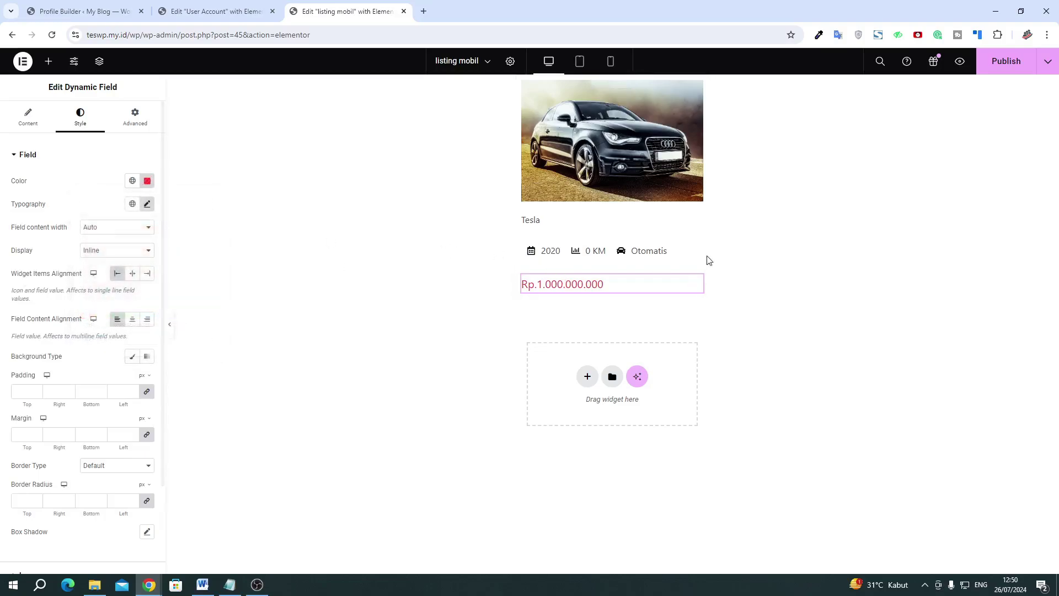
{"action": "left_click", "coordinate": [1003, 61]}
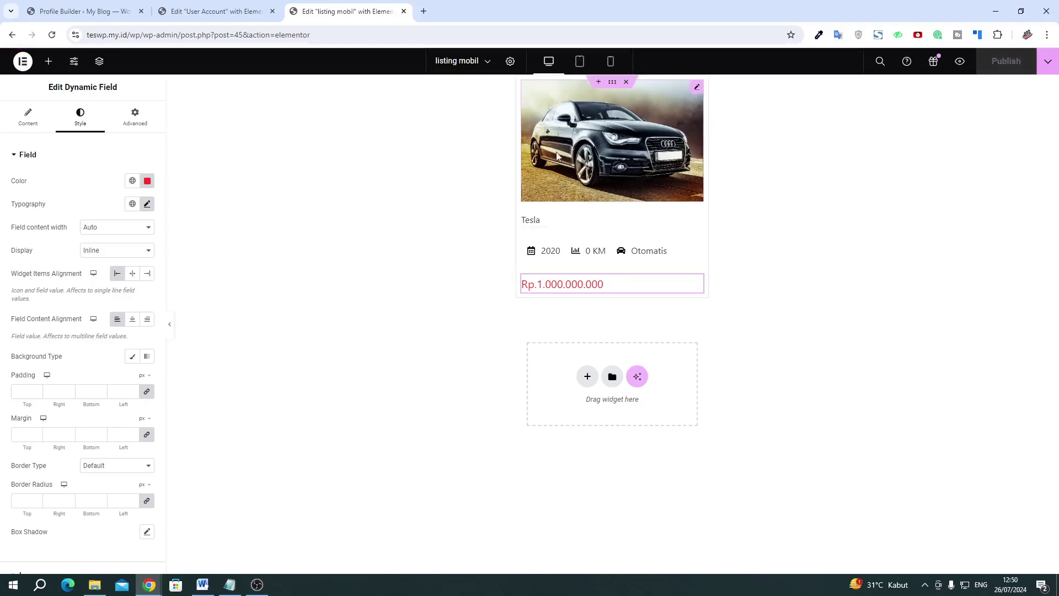
Add a box shadow with default settings to the card's outer container and publish the listing template
{"action": "left_click", "coordinate": [612, 90]}
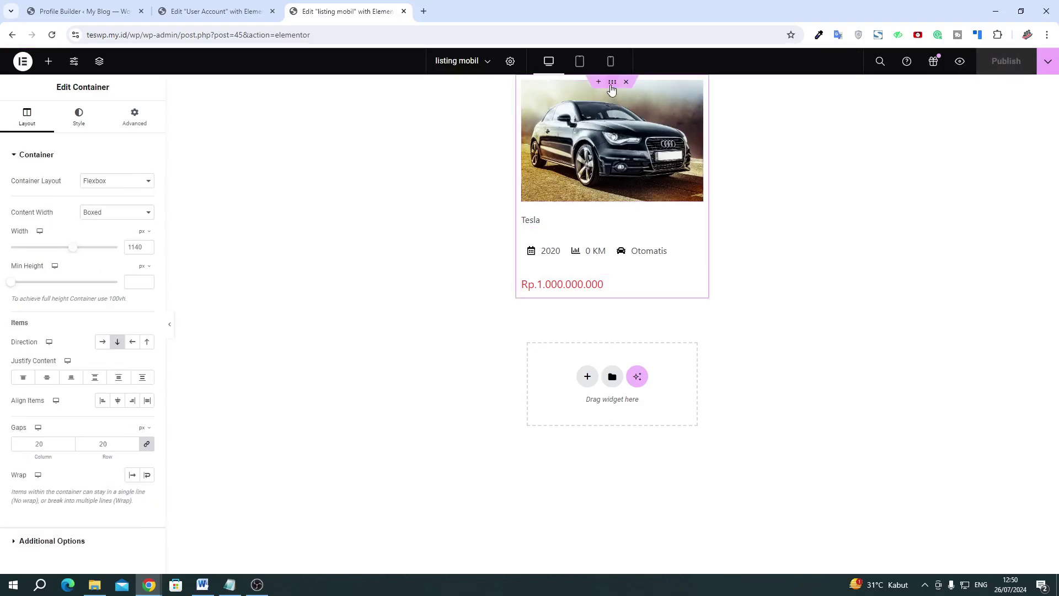
{"action": "left_click", "coordinate": [73, 117]}
{"action": "left_click", "coordinate": [78, 273]}
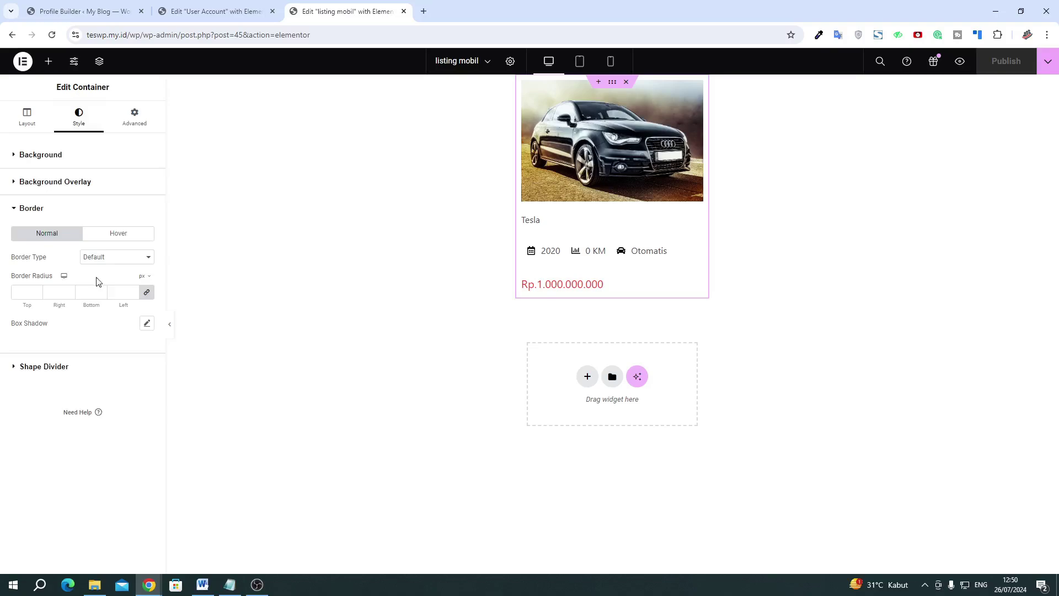
{"action": "left_click", "coordinate": [146, 324]}
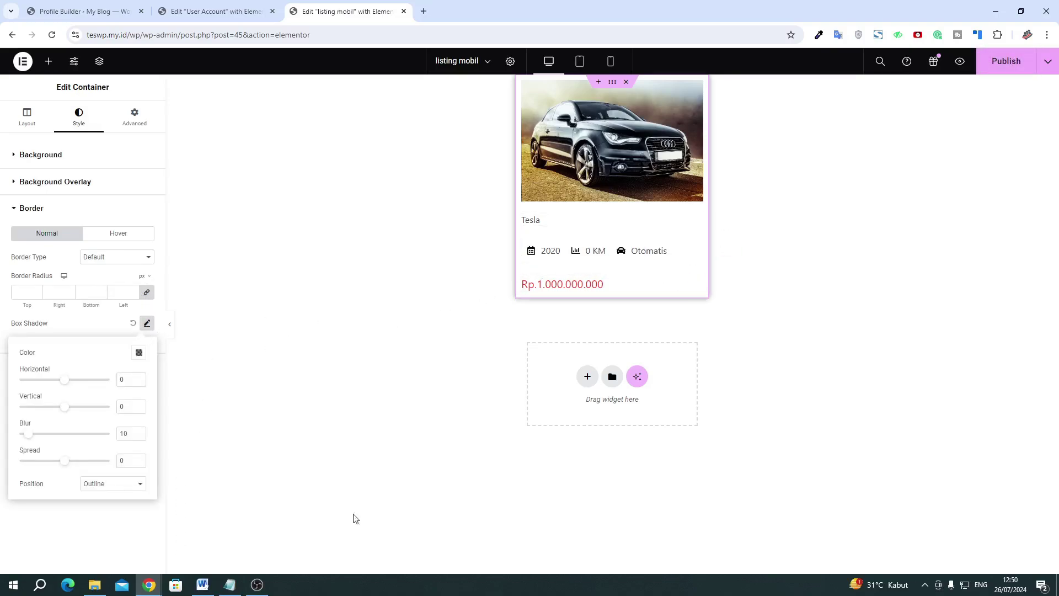
{"action": "left_click", "coordinate": [1004, 73]}
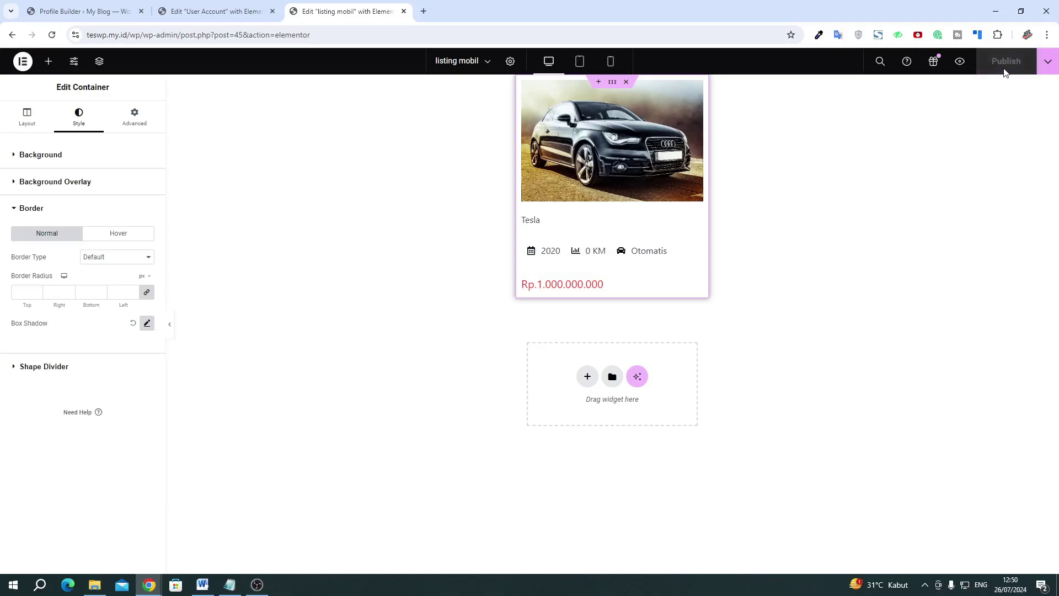
{"action": "left_click", "coordinate": [790, 244]}
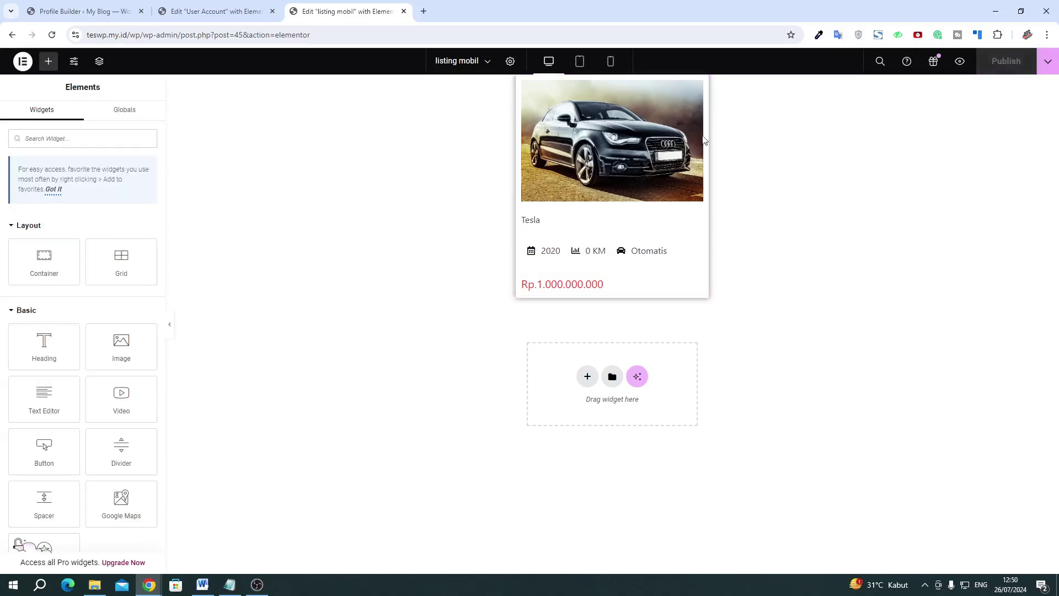
Set the car title field's typography size to 18 px
{"action": "left_click", "coordinate": [542, 223]}
{"action": "left_click", "coordinate": [100, 121]}
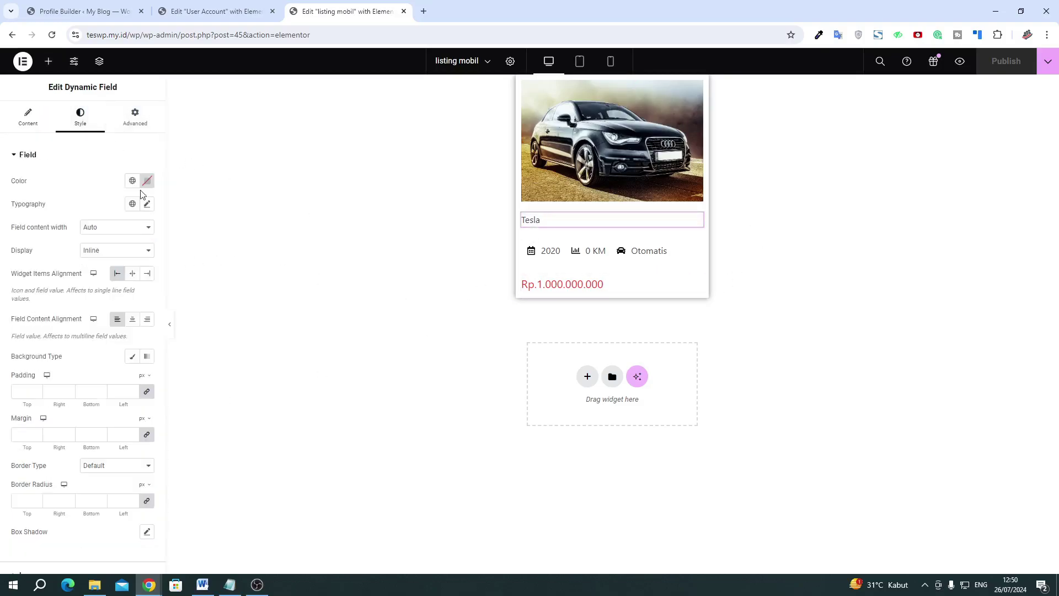
{"action": "left_click", "coordinate": [147, 204]}
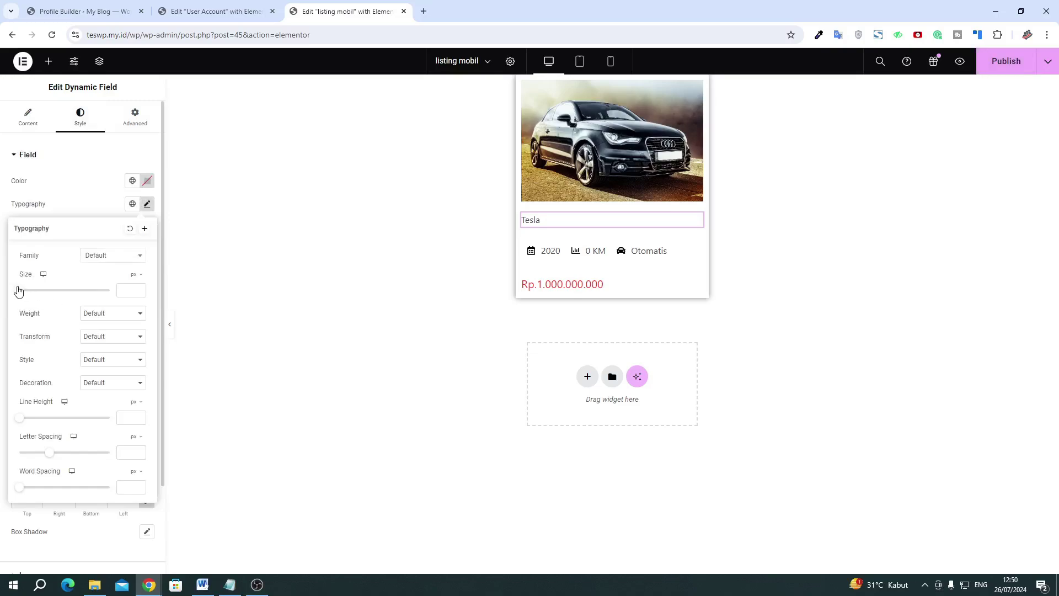
{"action": "left_click_drag", "start_coordinate": [18, 290], "coordinate": [26, 299]}
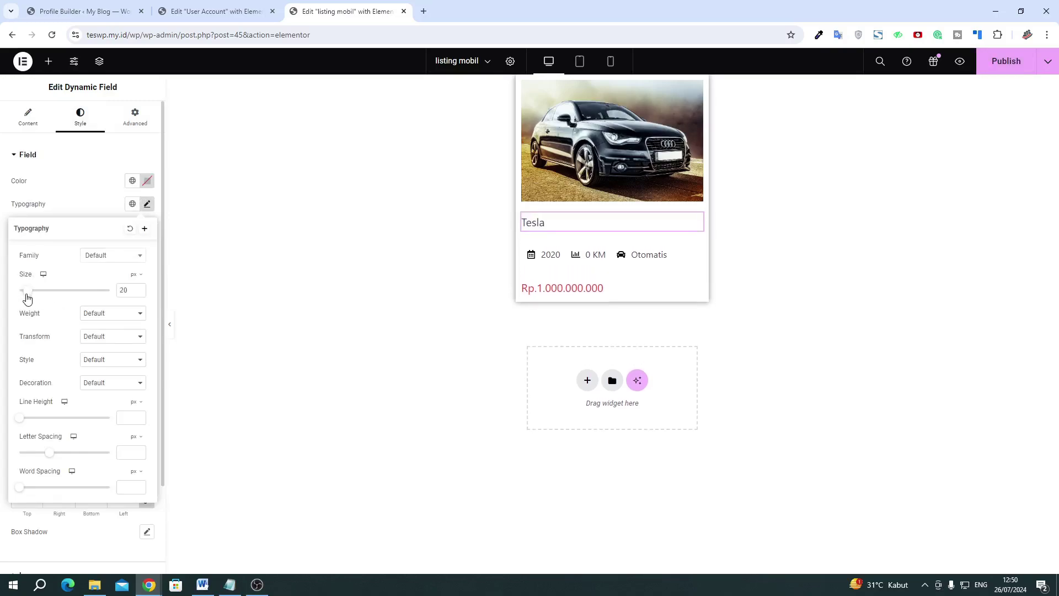
{"action": "left_click", "coordinate": [138, 293]}
{"action": "left_click", "coordinate": [139, 293]}
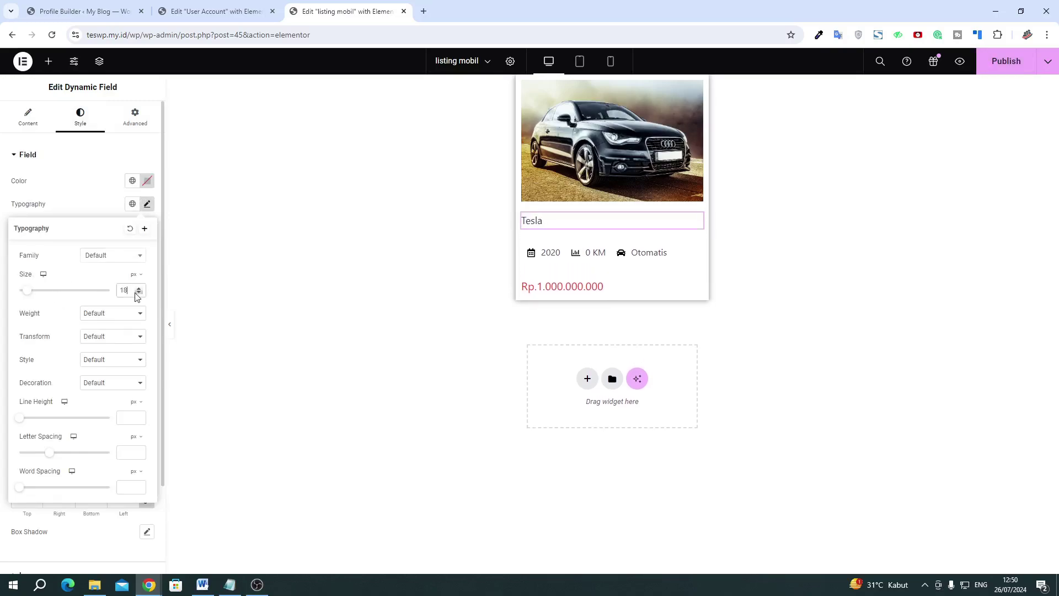
Find the Dynamic Terms widget and place it between the car image and the title
{"action": "left_click", "coordinate": [48, 61]}
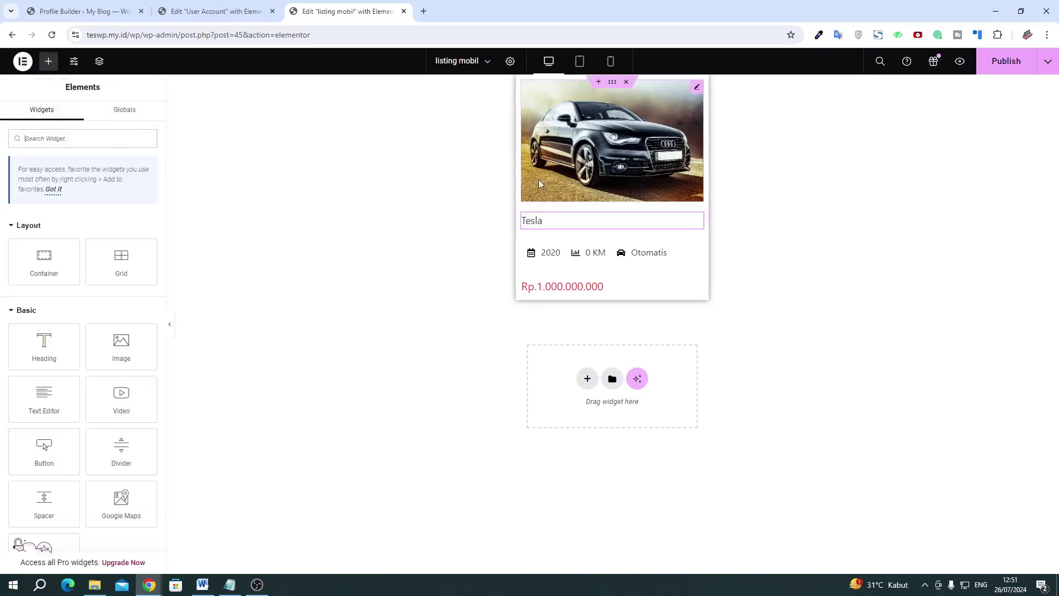
{"action": "left_click", "coordinate": [47, 140]}
{"action": "type", "text": "dyn"}
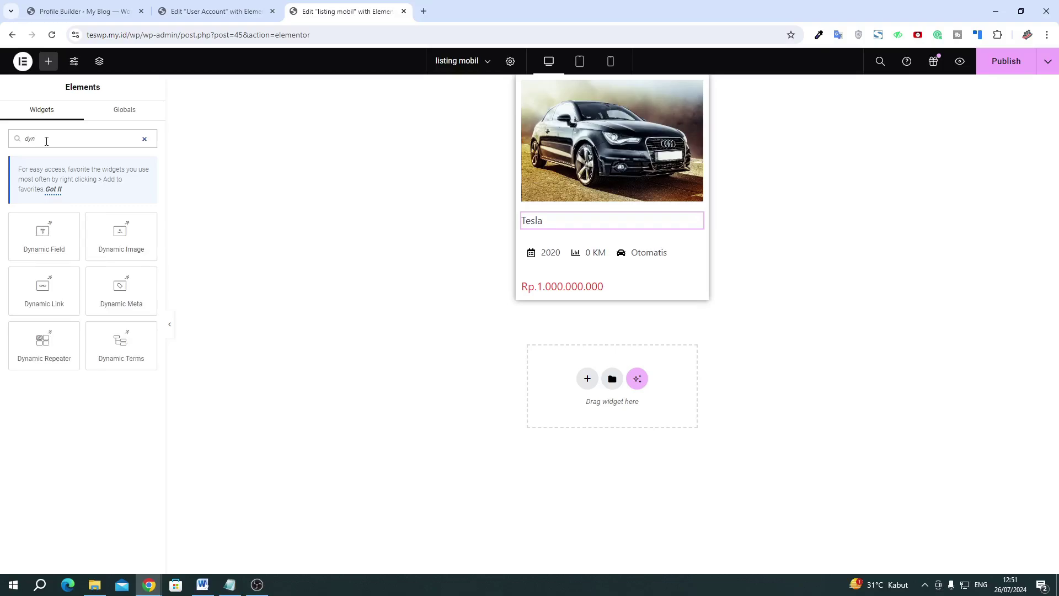
{"action": "left_click", "coordinate": [259, 585]}
{"action": "left_click", "coordinate": [258, 586]}
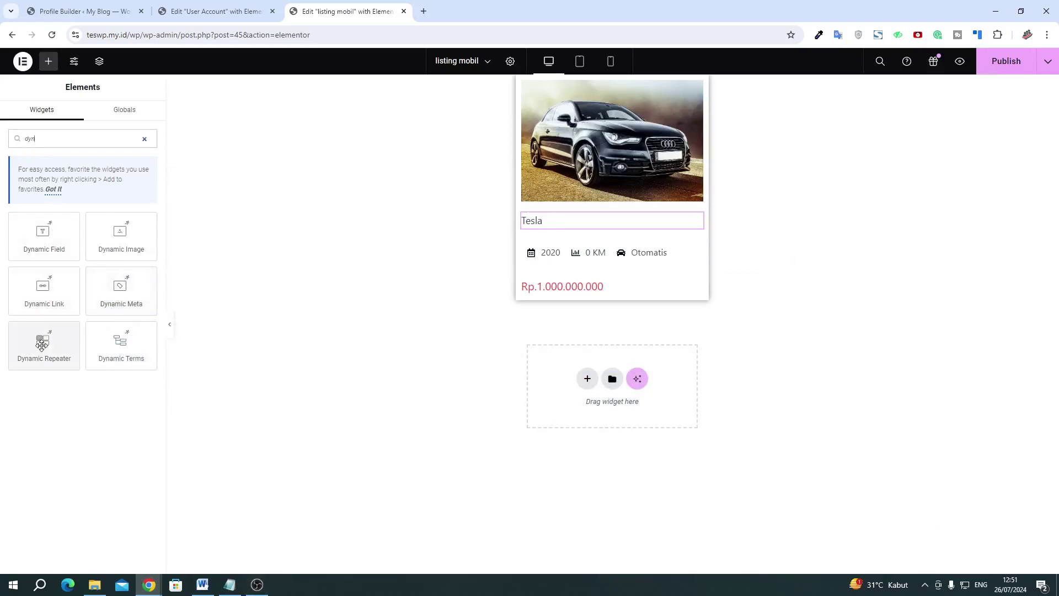
{"action": "left_click_drag", "start_coordinate": [137, 338], "coordinate": [531, 217]}
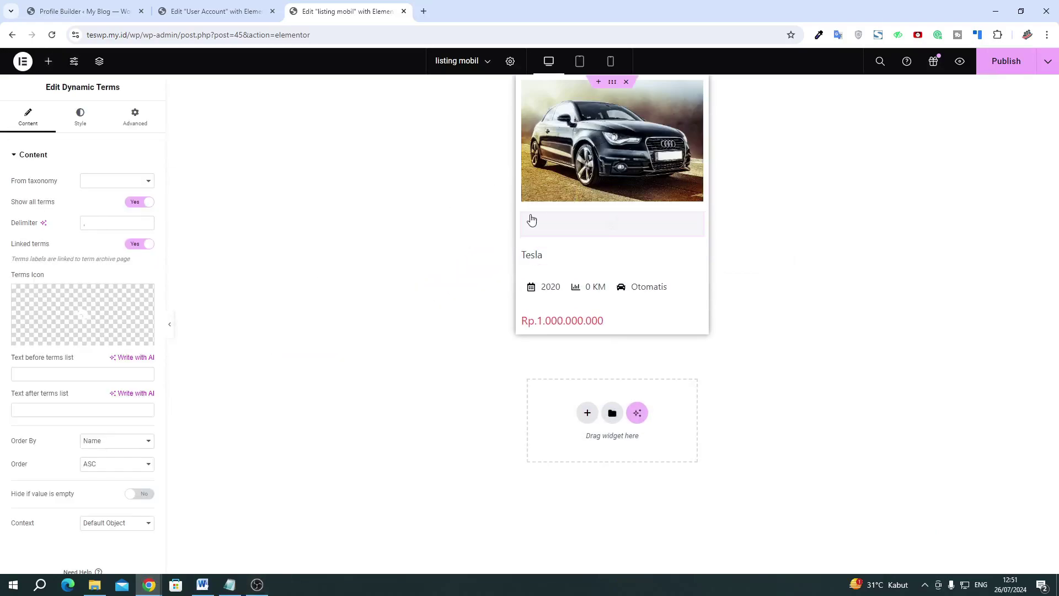
Source the terms from the Mobil Status taxonomy, turn off showing all terms, and disable linked terms
{"action": "left_click", "coordinate": [90, 182]}
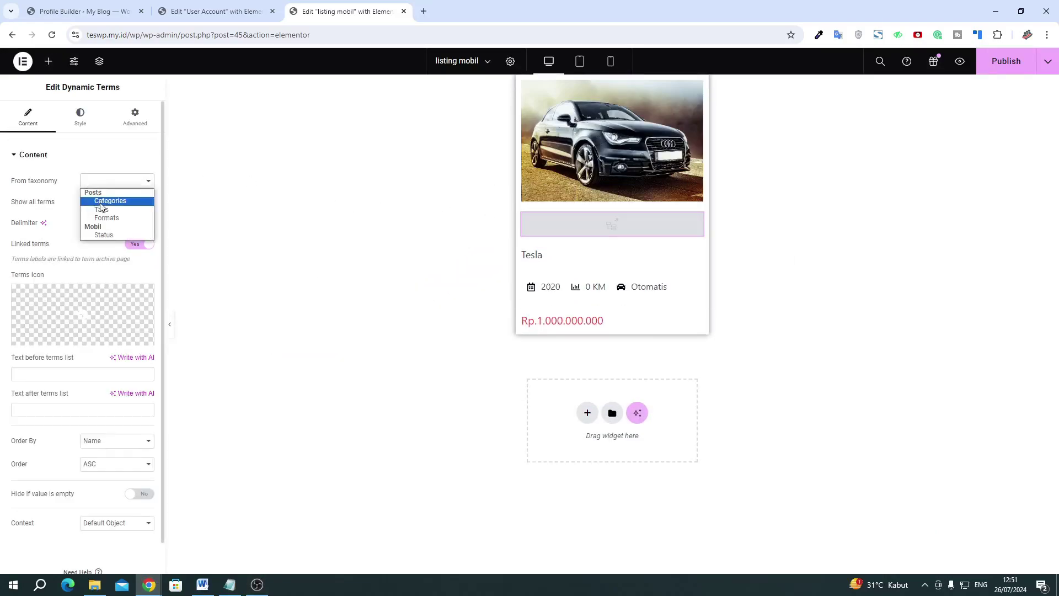
{"action": "left_click", "coordinate": [103, 235]}
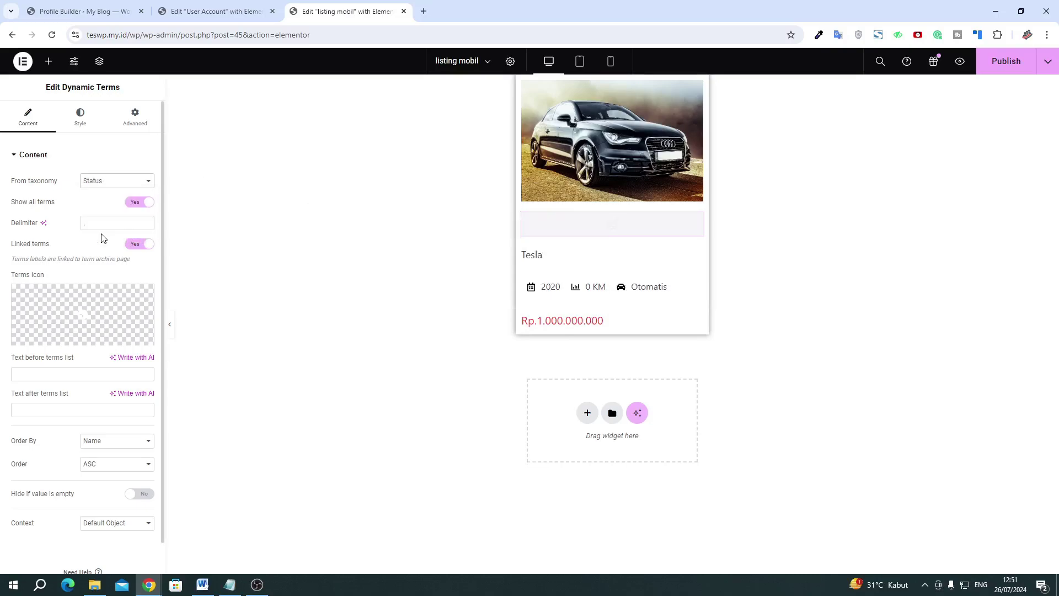
{"action": "left_click", "coordinate": [141, 203]}
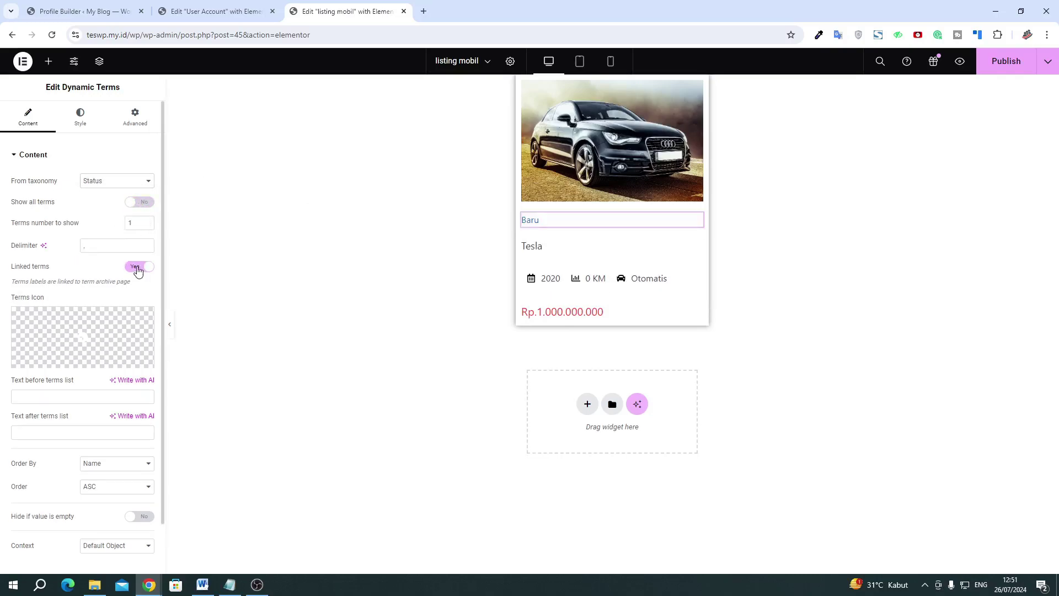
{"action": "left_click", "coordinate": [138, 268]}
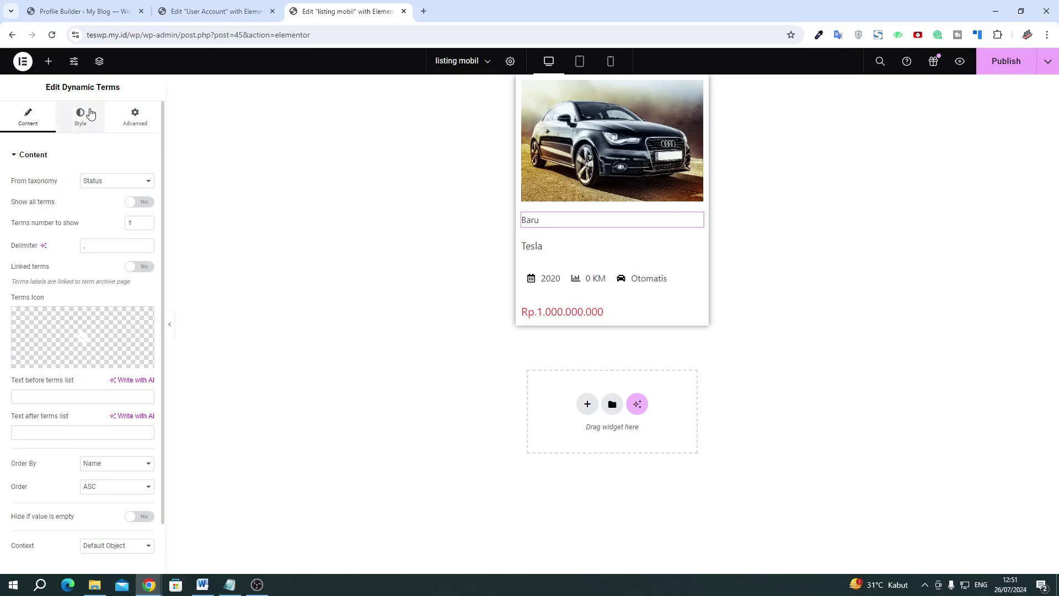
Give the term labels a classic background colored by the Term Field dynamic tag using the Status taxonomy
{"action": "left_click", "coordinate": [91, 114]}
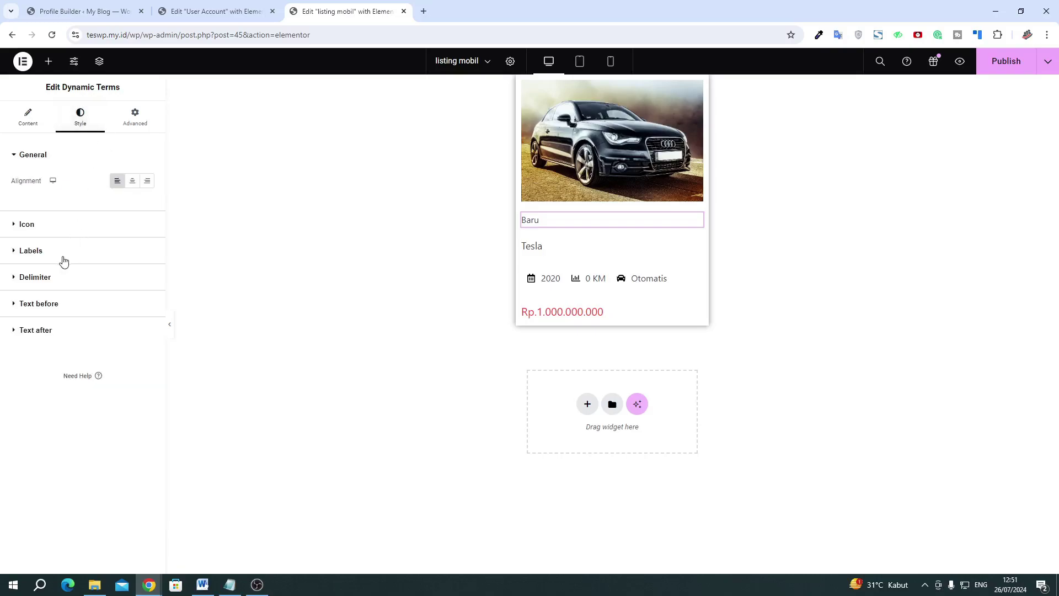
{"action": "left_click", "coordinate": [77, 259]}
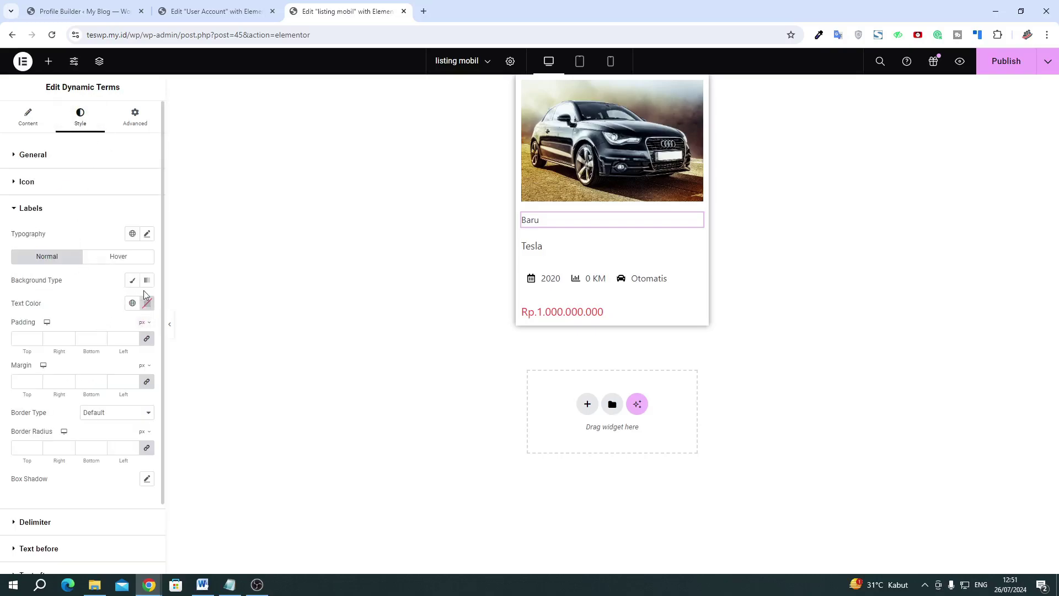
{"action": "left_click", "coordinate": [134, 281]}
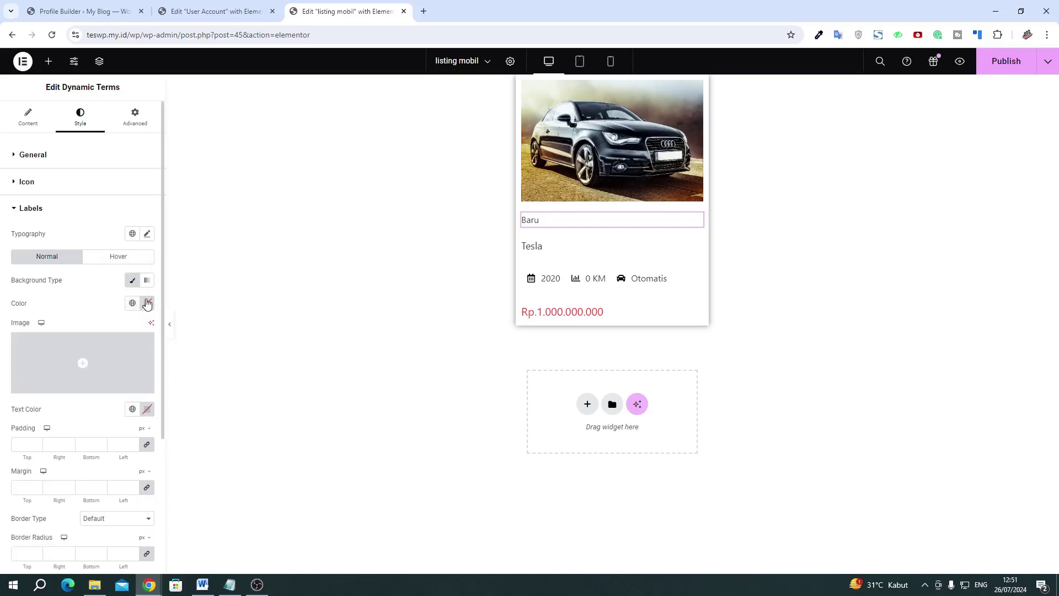
{"action": "left_click", "coordinate": [147, 304]}
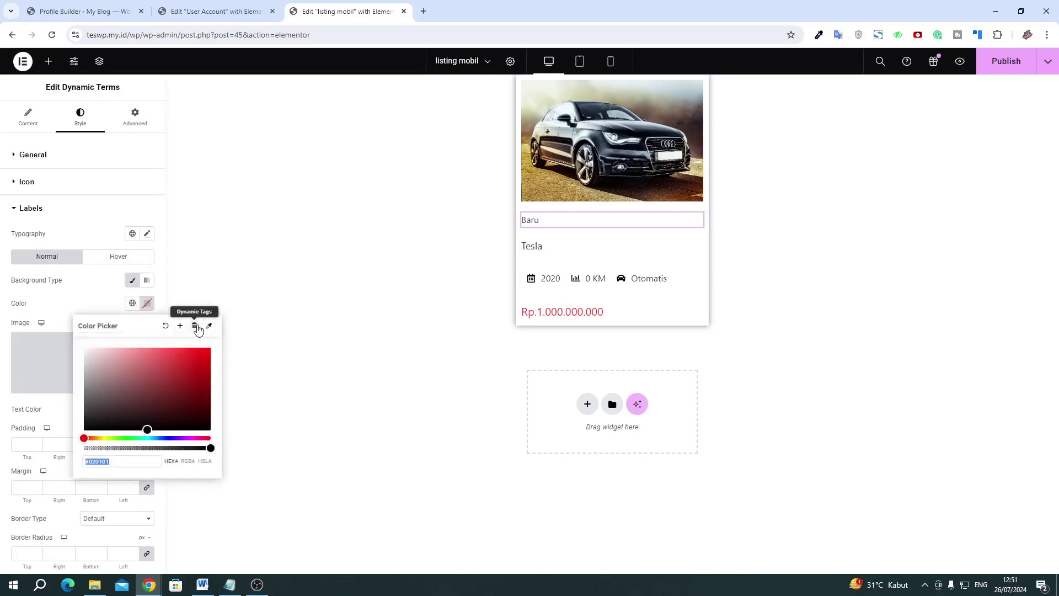
{"action": "left_click", "coordinate": [195, 327]}
{"action": "left_click", "coordinate": [109, 371]}
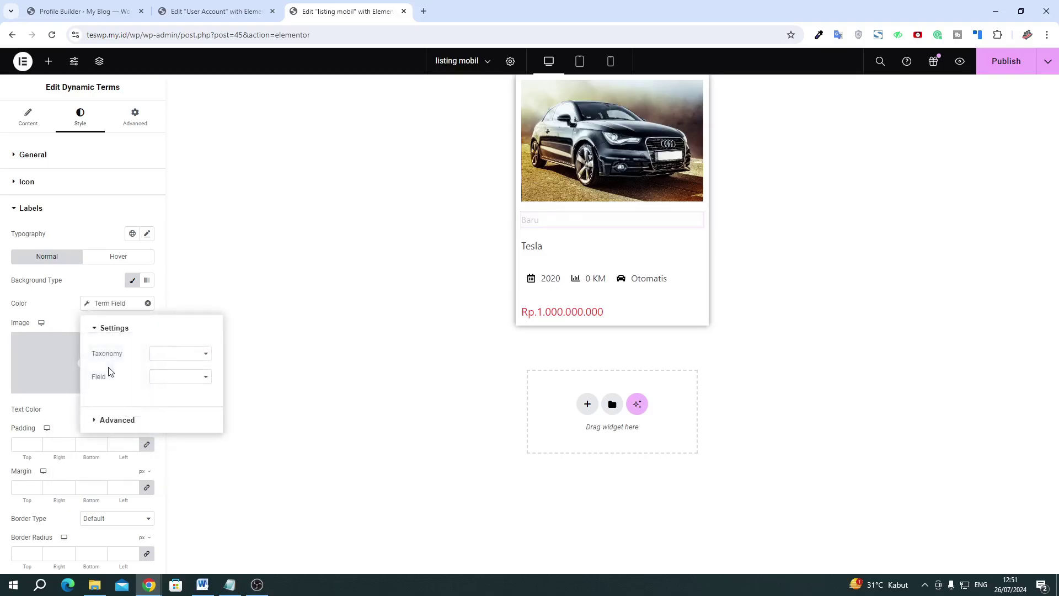
{"action": "left_click", "coordinate": [176, 354]}
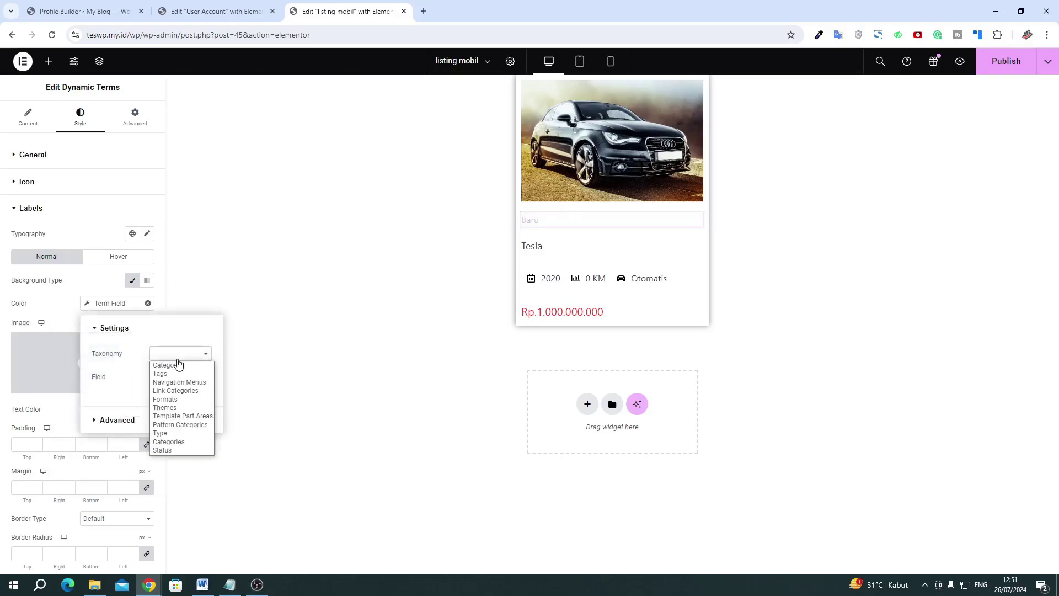
{"action": "left_click", "coordinate": [160, 451]}
Set the dynamic background color's source field to the meta field warna
{"action": "left_click", "coordinate": [173, 379]}
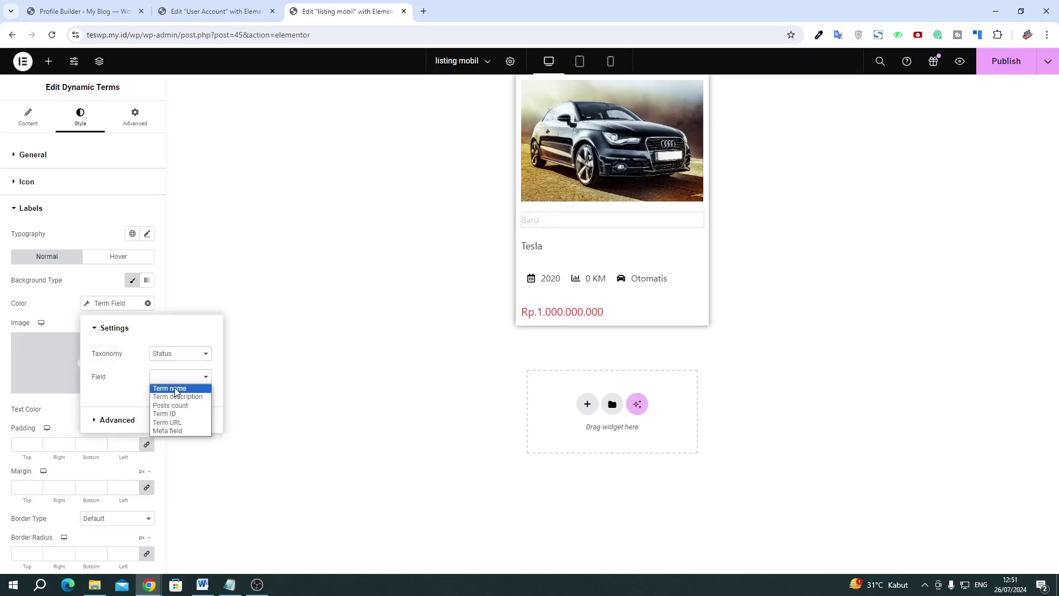
{"action": "left_click", "coordinate": [176, 389]}
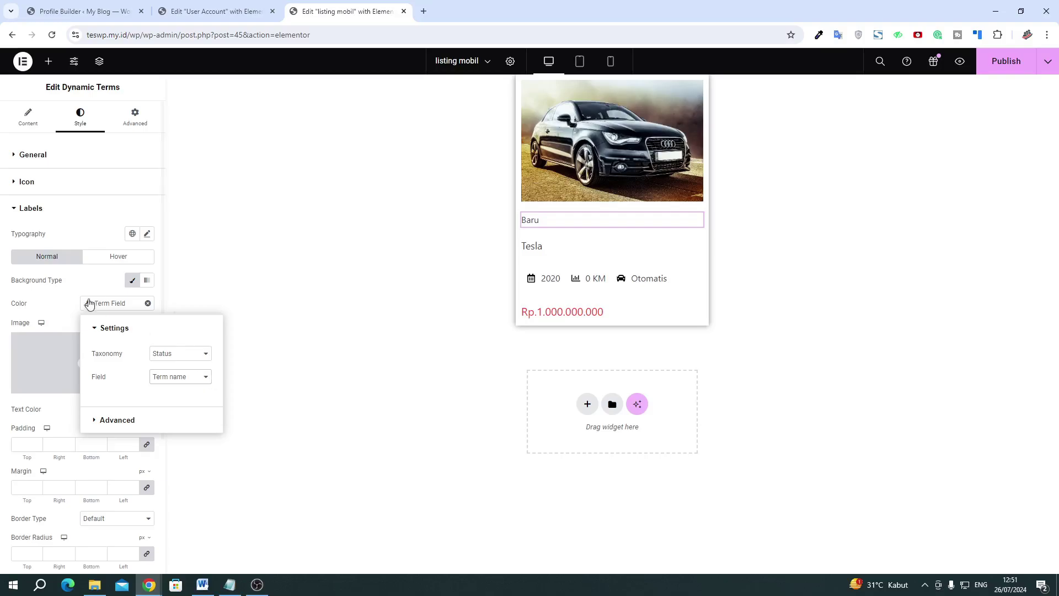
{"action": "left_click", "coordinate": [179, 354]}
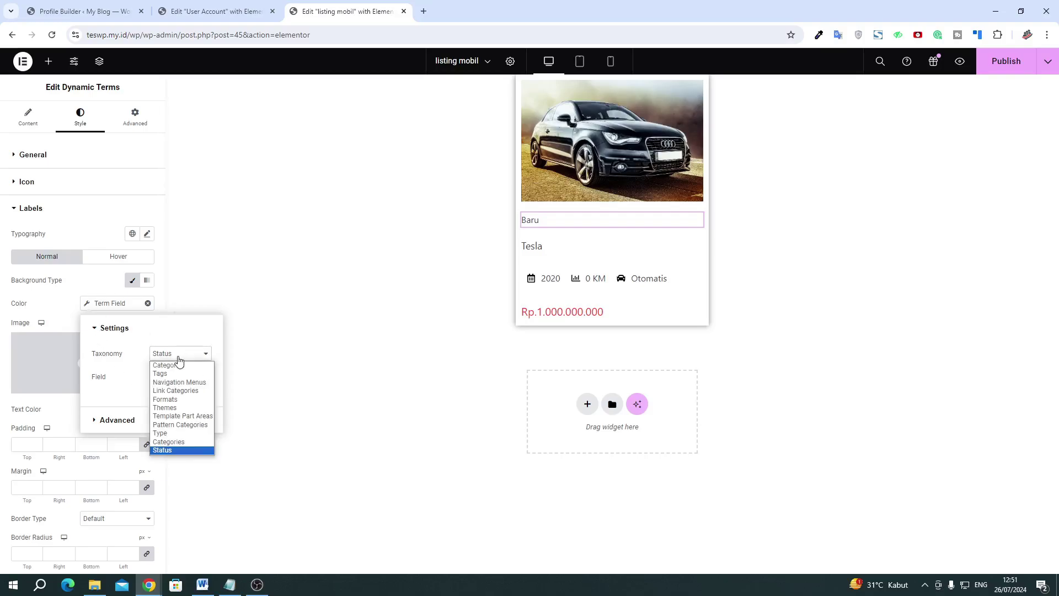
{"action": "left_click", "coordinate": [179, 360]}
{"action": "left_click", "coordinate": [169, 379]}
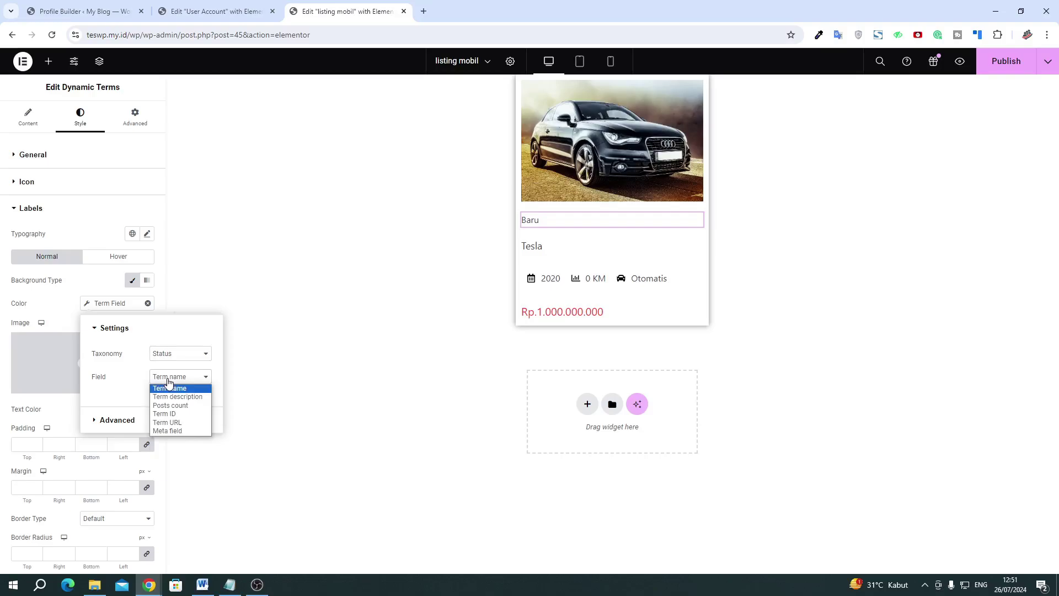
{"action": "left_click", "coordinate": [170, 431]}
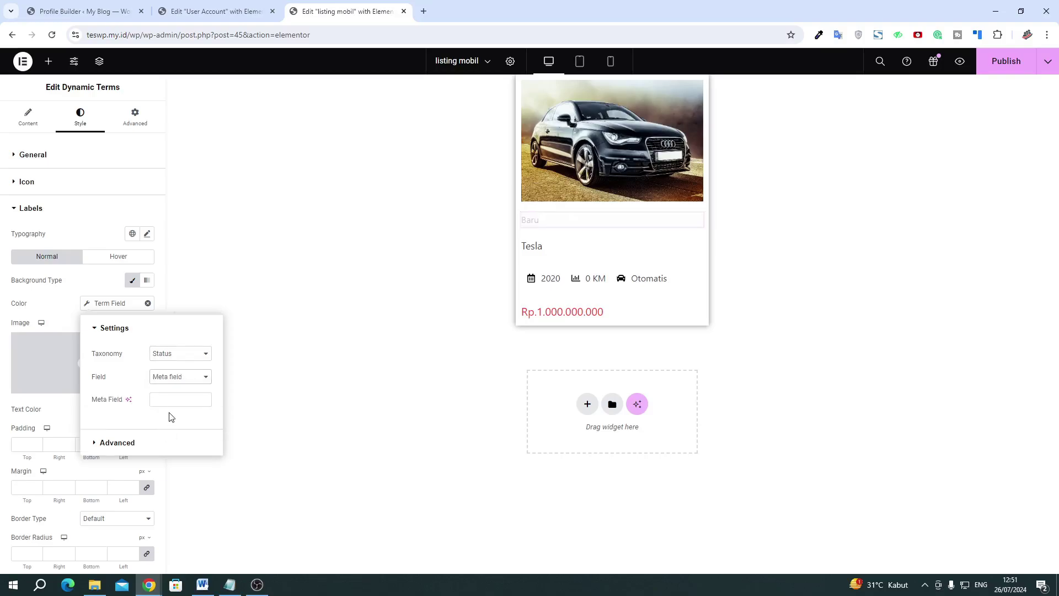
{"action": "left_click", "coordinate": [169, 402]}
{"action": "type", "text": "warna"}
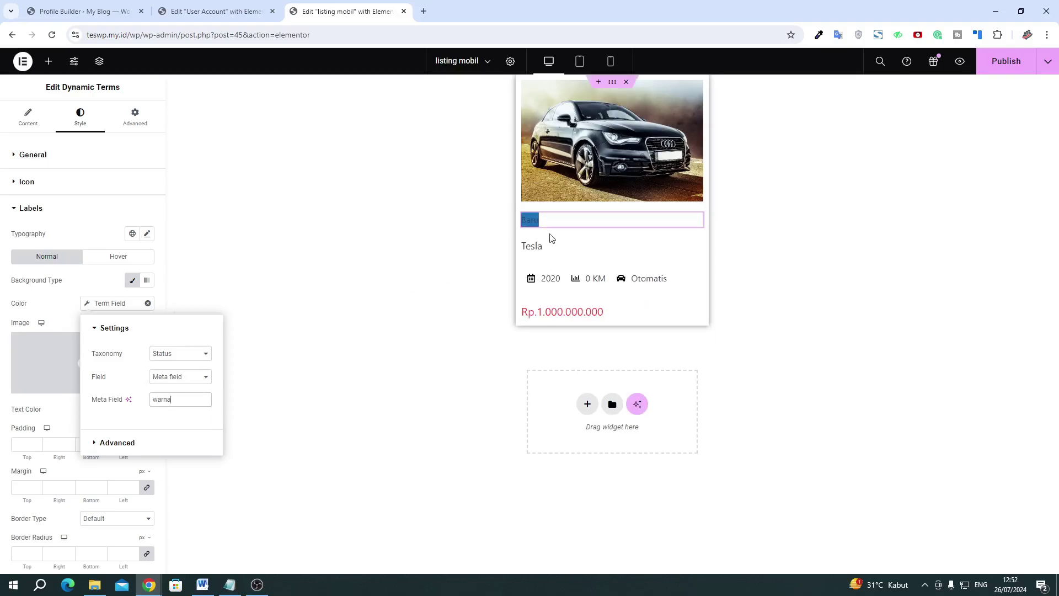
{"action": "left_click", "coordinate": [36, 298]}
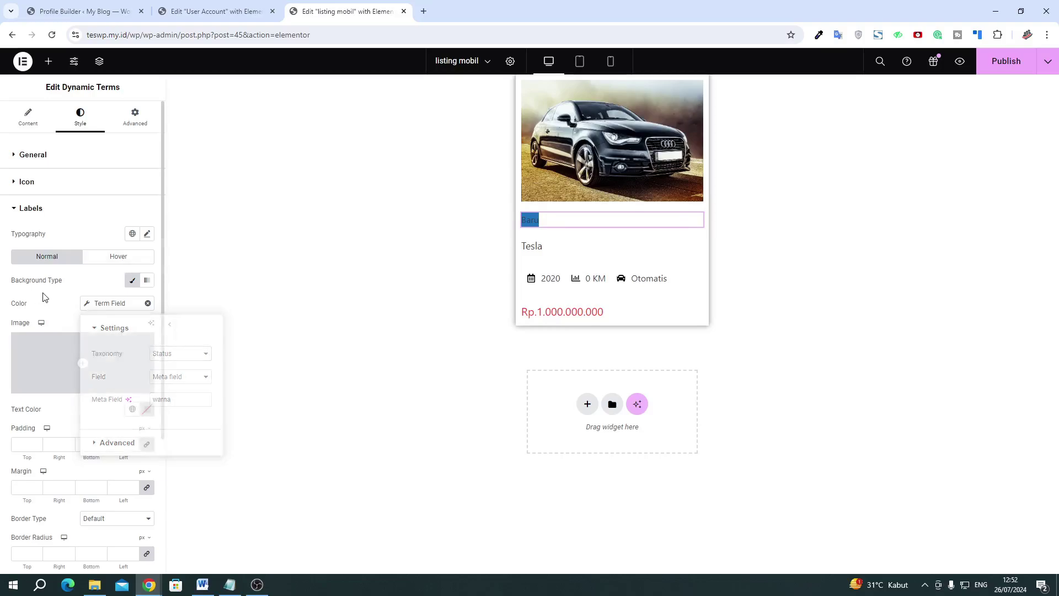
Unlink the status label's padding and set it in percent to 1 top, 5 right, 1 bottom and 5 left
{"action": "scroll", "coordinate": [77, 301], "scroll_direction": "down", "scroll_amount": 3}
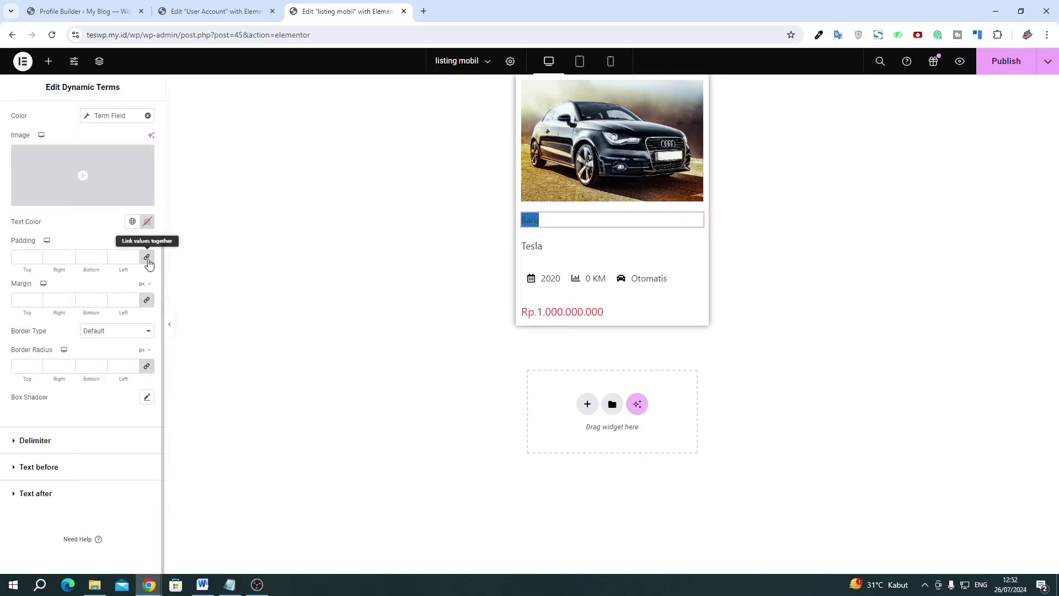
{"action": "left_click", "coordinate": [147, 255]}
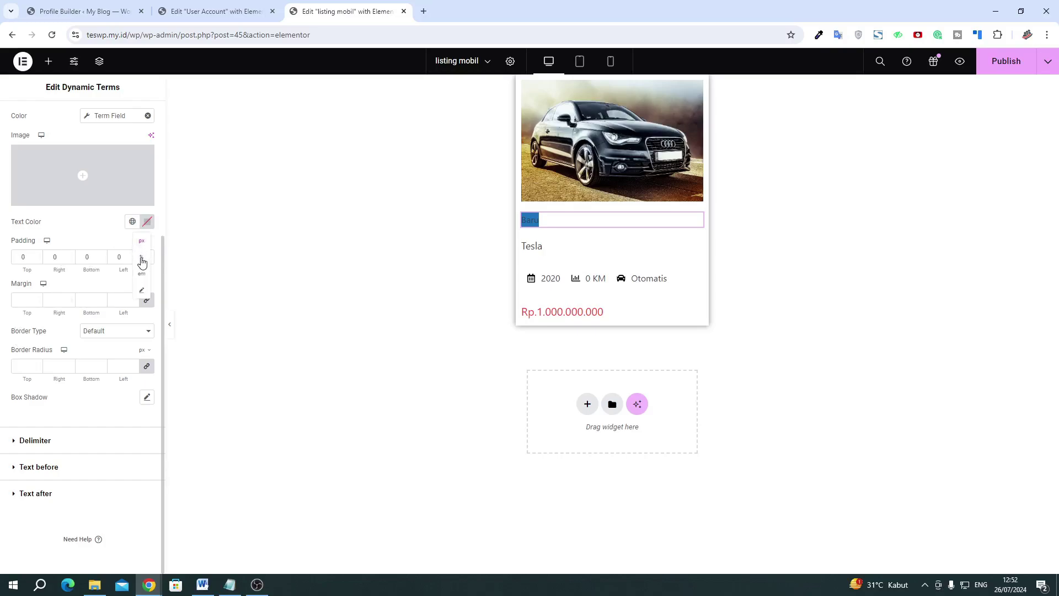
{"action": "left_click", "coordinate": [147, 257]}
{"action": "left_click", "coordinate": [40, 255]}
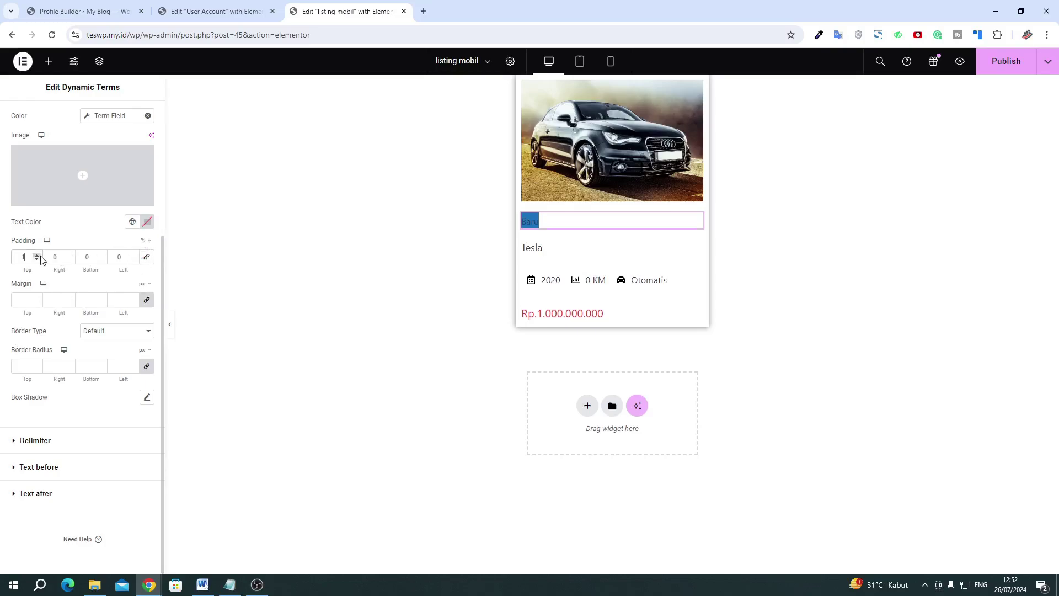
{"action": "left_click", "coordinate": [101, 255]}
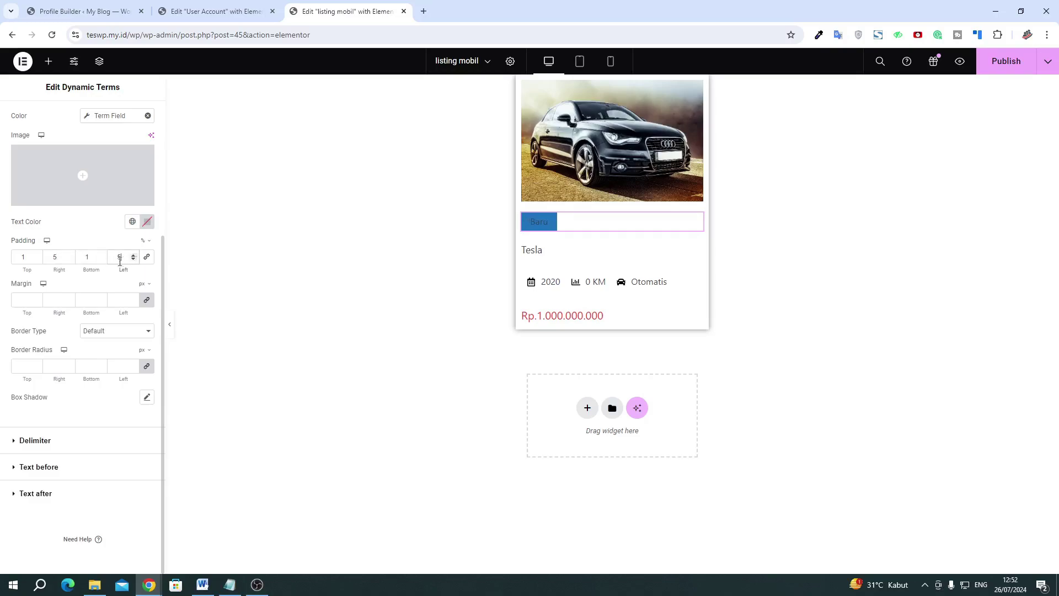
Set the status label's border radius to 2 px on all corners
{"action": "left_click", "coordinate": [56, 368]}
{"action": "left_click", "coordinate": [71, 365]}
{"action": "scroll", "coordinate": [38, 272], "scroll_direction": "up", "scroll_amount": 4}
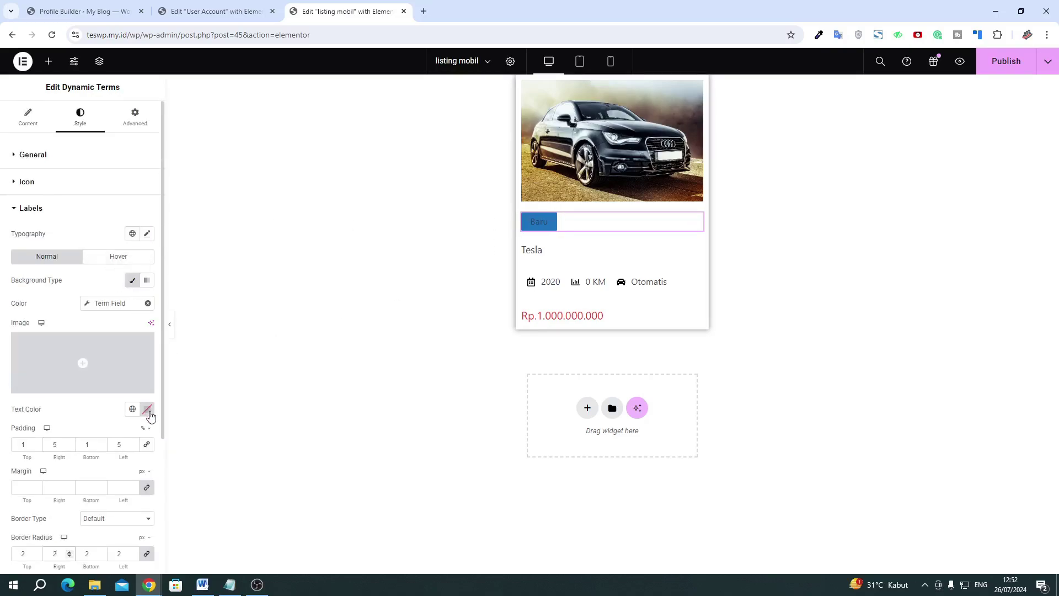
Set the status label's text color to white (#FFFFFF)
{"action": "left_click", "coordinate": [147, 409]}
{"action": "left_click", "coordinate": [84, 267]}
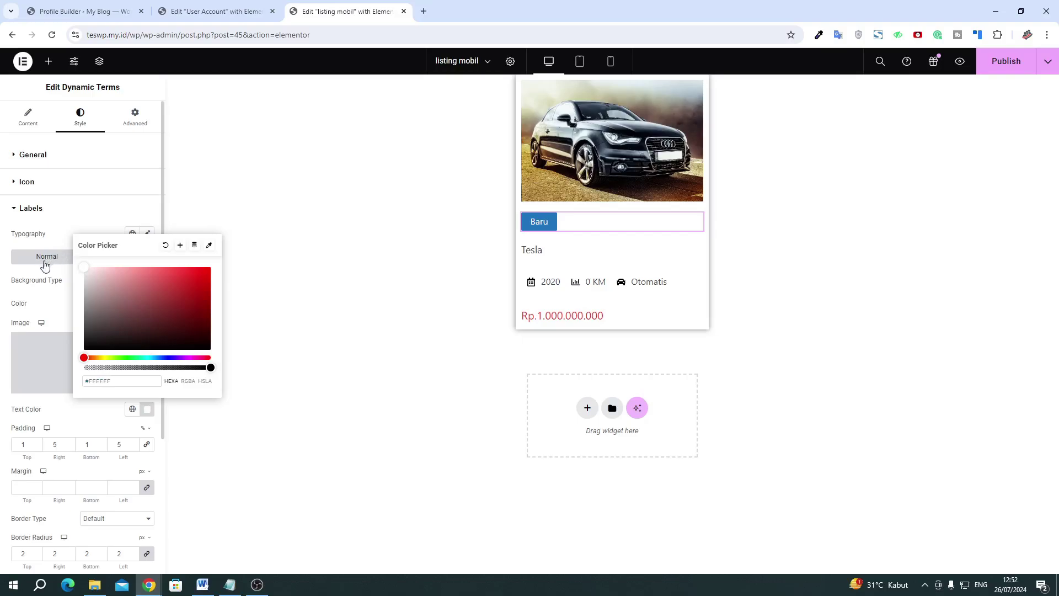
{"action": "left_click", "coordinate": [31, 298]}
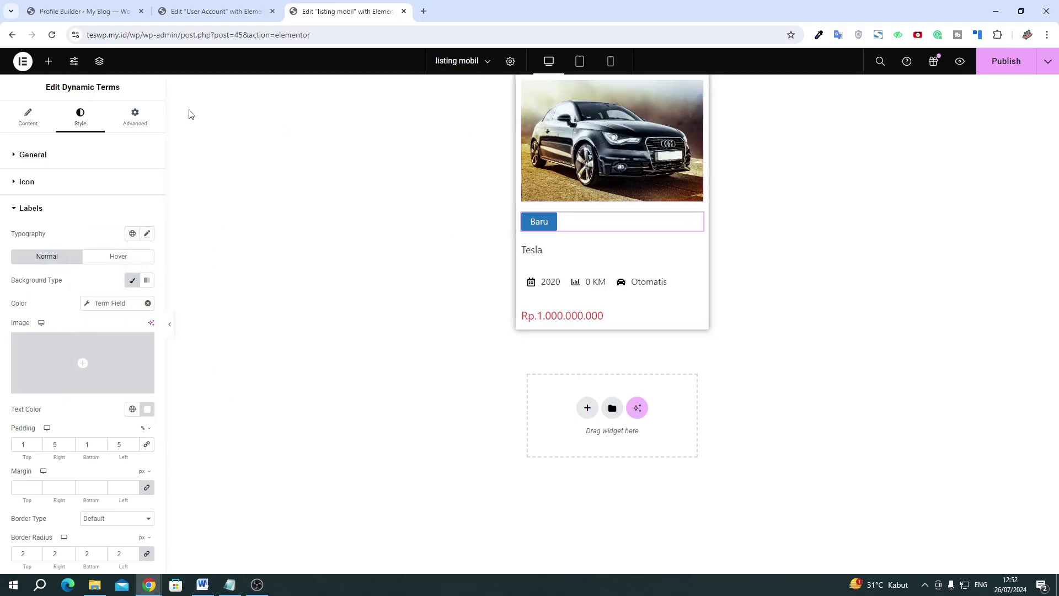
Set the status terms widget's position to Absolute
{"action": "left_click", "coordinate": [138, 116]}
{"action": "scroll", "coordinate": [76, 410], "scroll_direction": "down", "scroll_amount": 4}
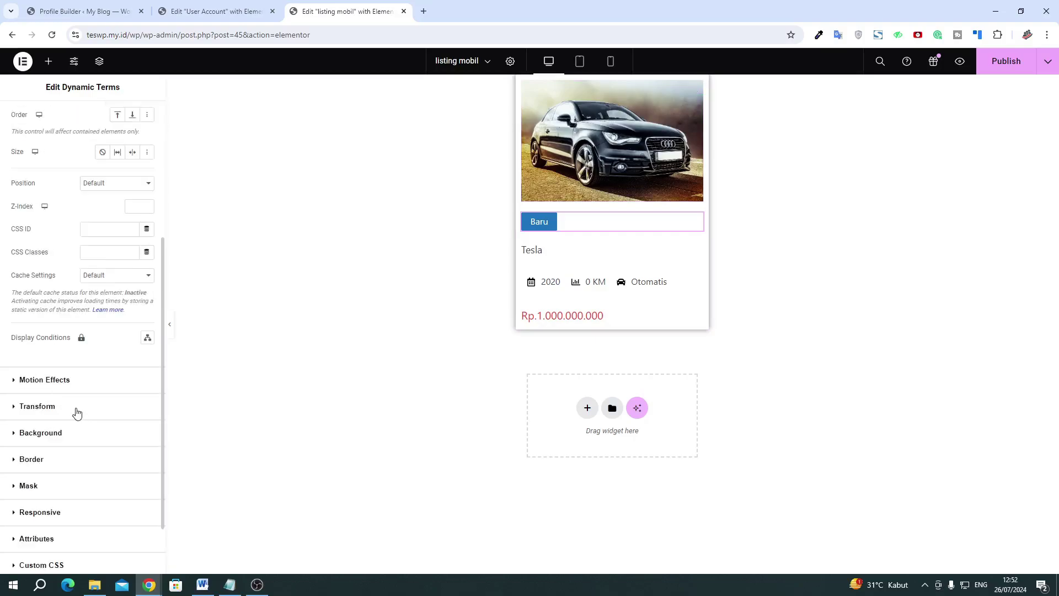
{"action": "left_click", "coordinate": [102, 183]}
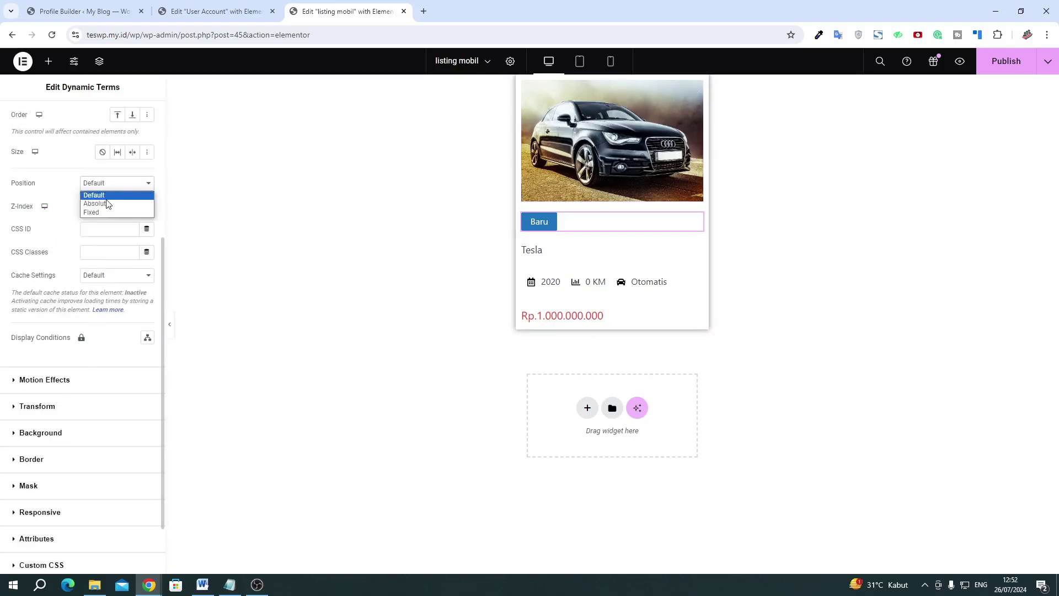
{"action": "left_click", "coordinate": [107, 205]}
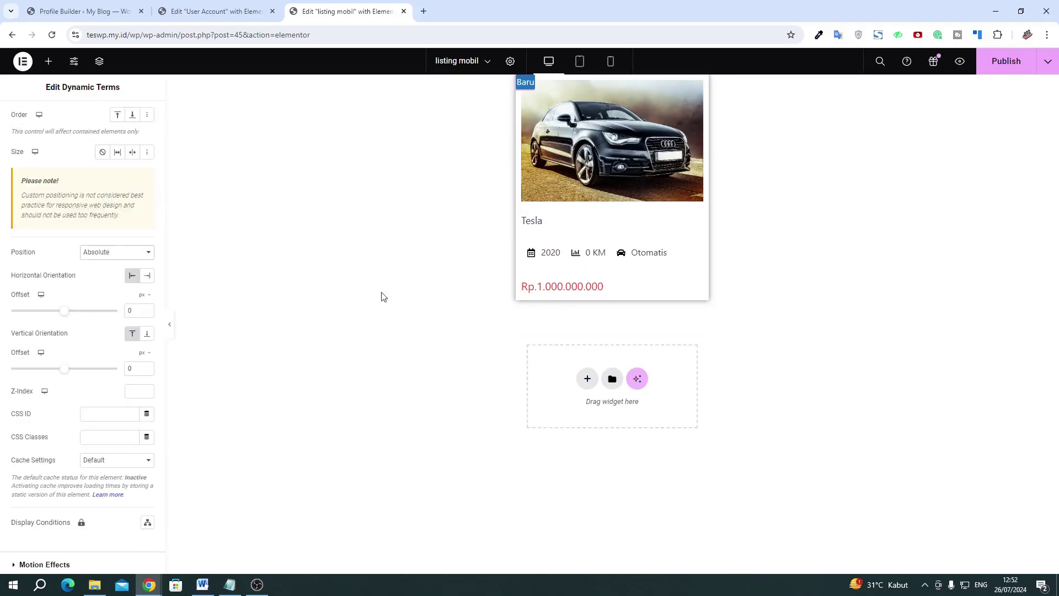
{"action": "left_click_drag", "start_coordinate": [20, 274], "coordinate": [68, 277]}
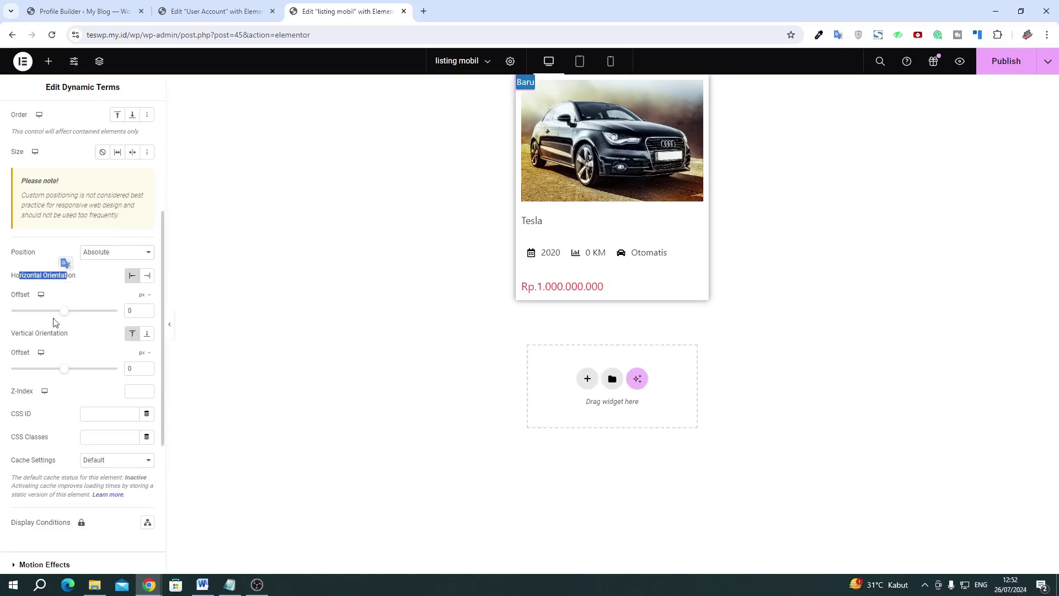
{"action": "left_click_drag", "start_coordinate": [23, 335], "coordinate": [70, 338]}
{"action": "left_click", "coordinate": [71, 335]}
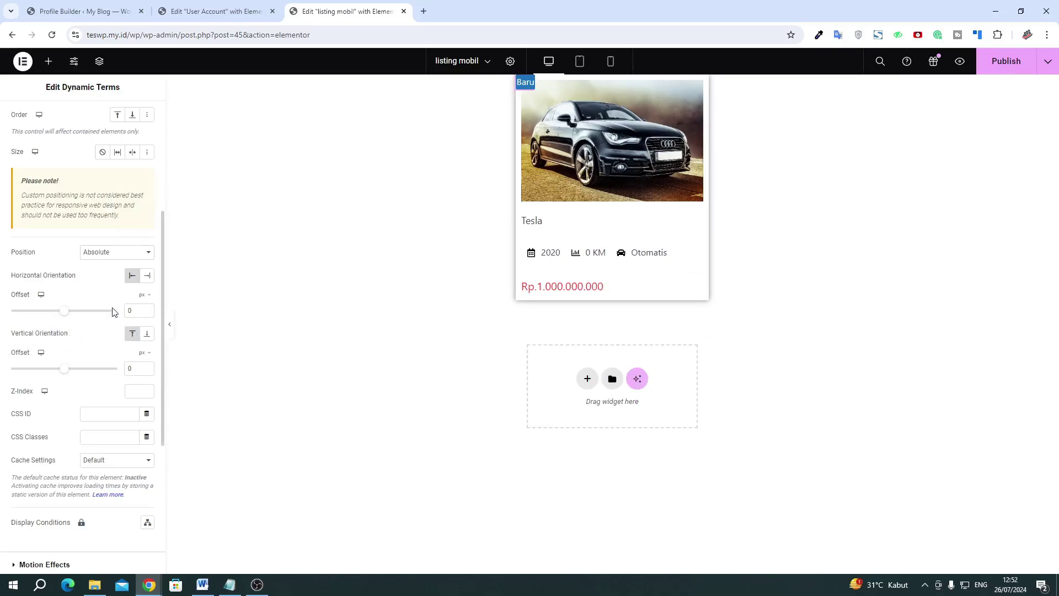
Anchor the status badge horizontally to the right with an offset of 9 percent
{"action": "left_click", "coordinate": [146, 279]}
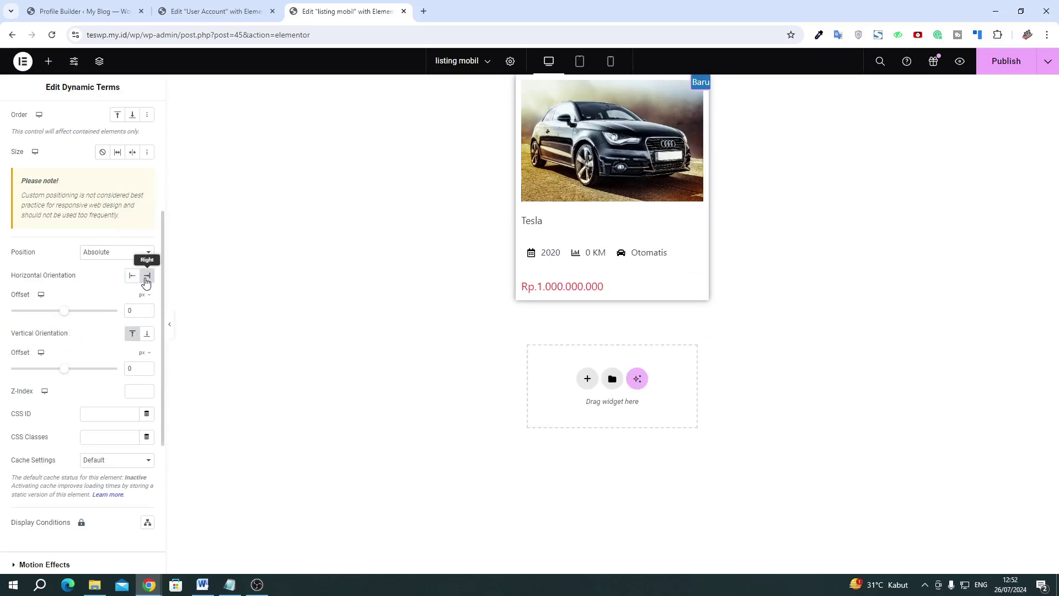
{"action": "left_click", "coordinate": [142, 296]}
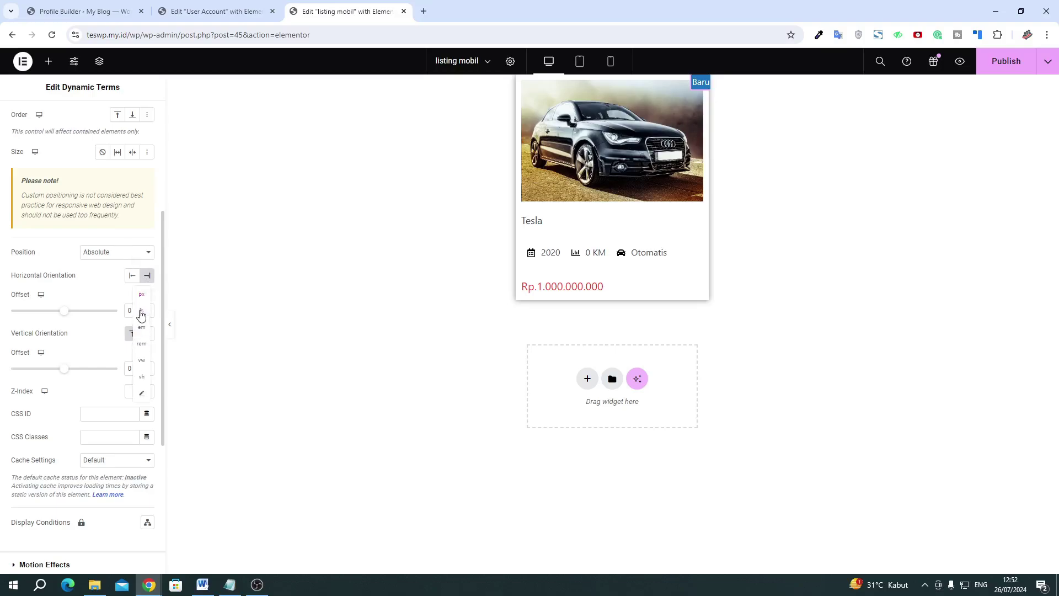
{"action": "left_click", "coordinate": [147, 314]}
{"action": "left_click", "coordinate": [146, 314]}
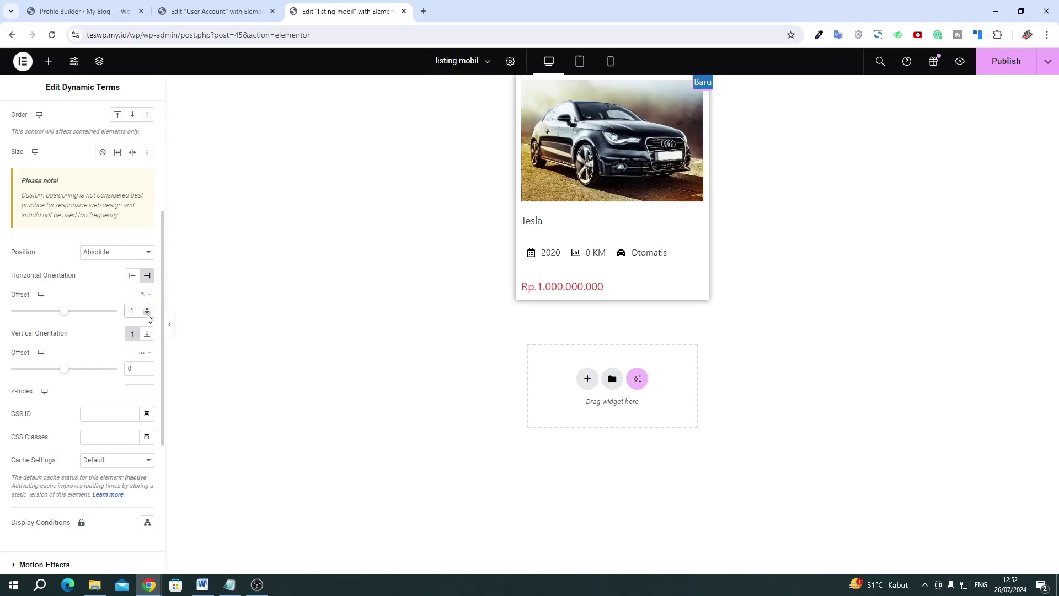
{"action": "left_click", "coordinate": [147, 309]}
{"action": "left_click", "coordinate": [147, 309]}
{"action": "left_click", "coordinate": [148, 309]}
{"action": "left_click", "coordinate": [147, 309]}
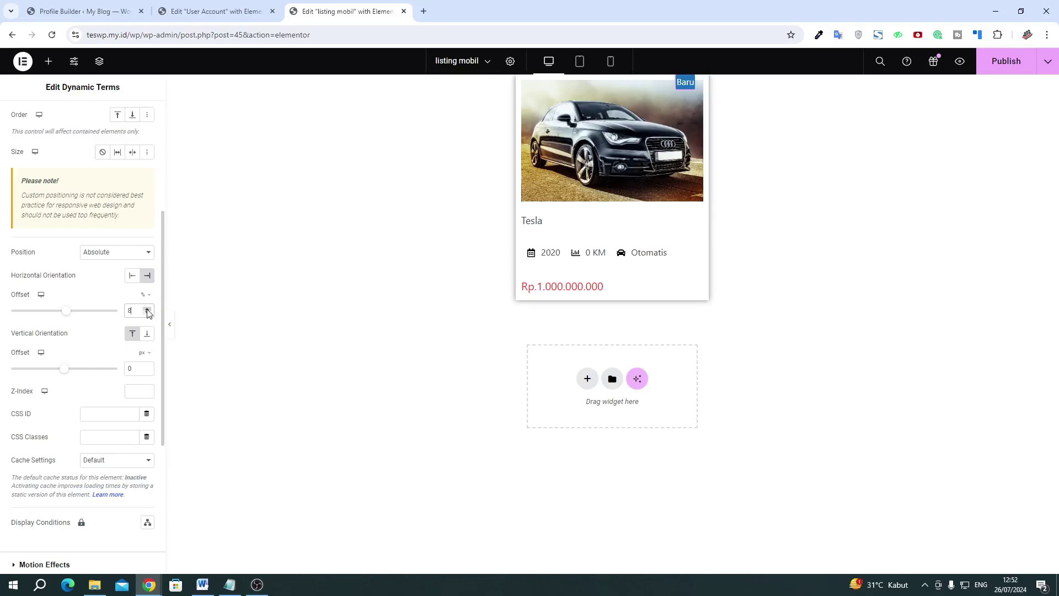
{"action": "left_click", "coordinate": [147, 309]}
Set the status badge's vertical offset from the top to 7 percent
{"action": "left_click", "coordinate": [147, 370]}
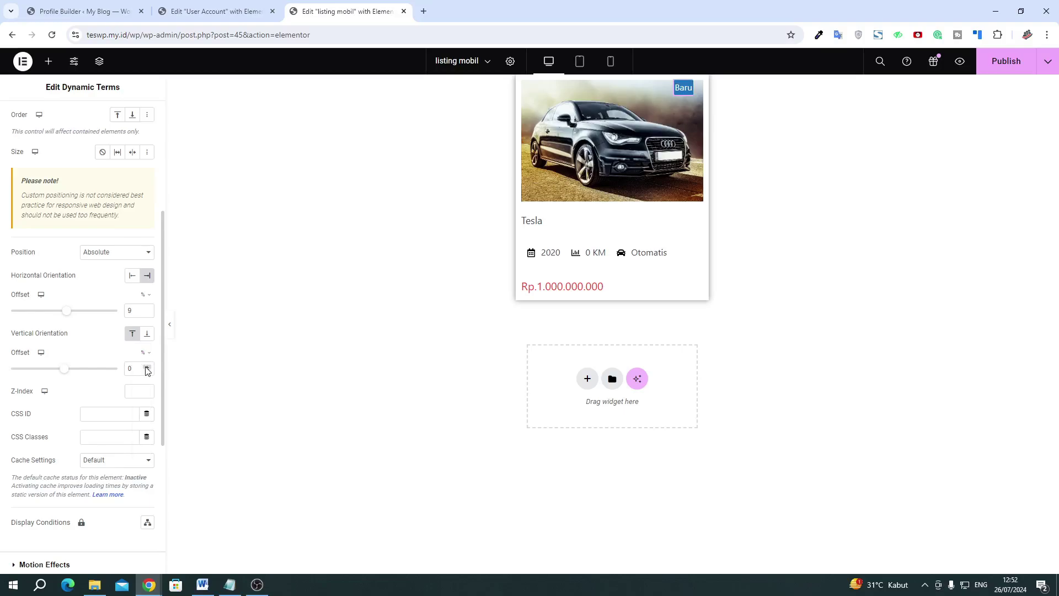
{"action": "left_click", "coordinate": [146, 366]}
{"action": "left_click", "coordinate": [146, 367]}
{"action": "left_click", "coordinate": [147, 366]}
{"action": "left_click", "coordinate": [146, 367]}
{"action": "left_click", "coordinate": [147, 366]}
{"action": "left_click", "coordinate": [147, 367]}
{"action": "left_click", "coordinate": [147, 366]}
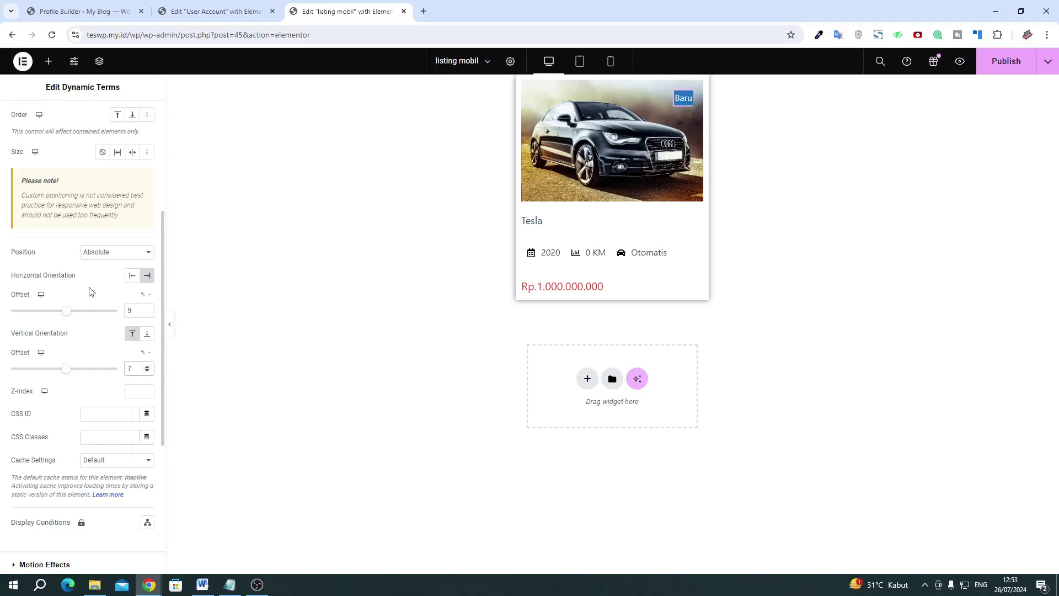
Try the Inline (auto) and Custom widths on the status badge and restore the Default width
{"action": "scroll", "coordinate": [91, 291], "scroll_direction": "up", "scroll_amount": 4}
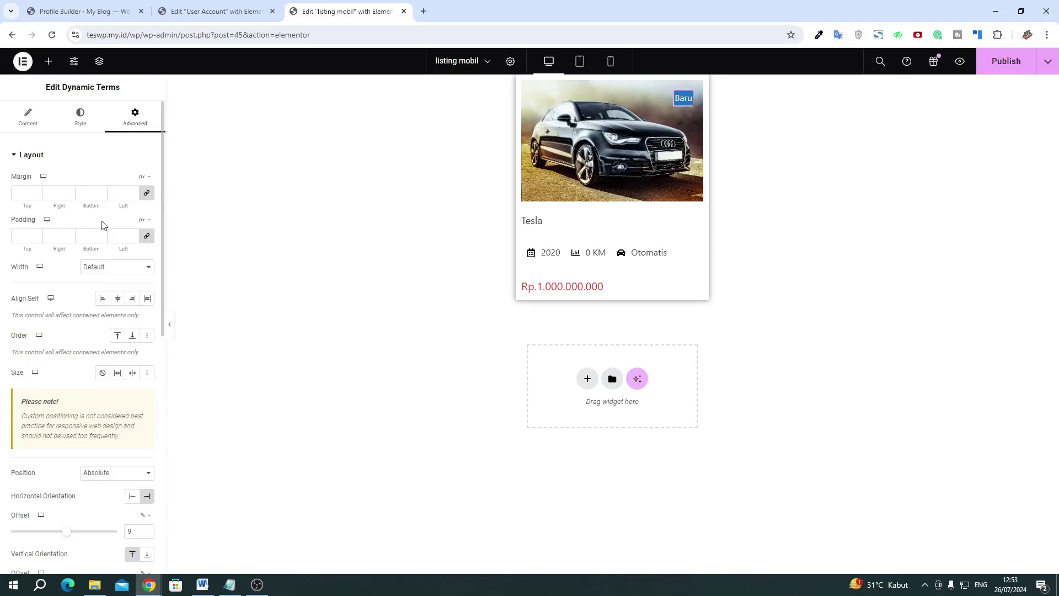
{"action": "left_click", "coordinate": [104, 270]}
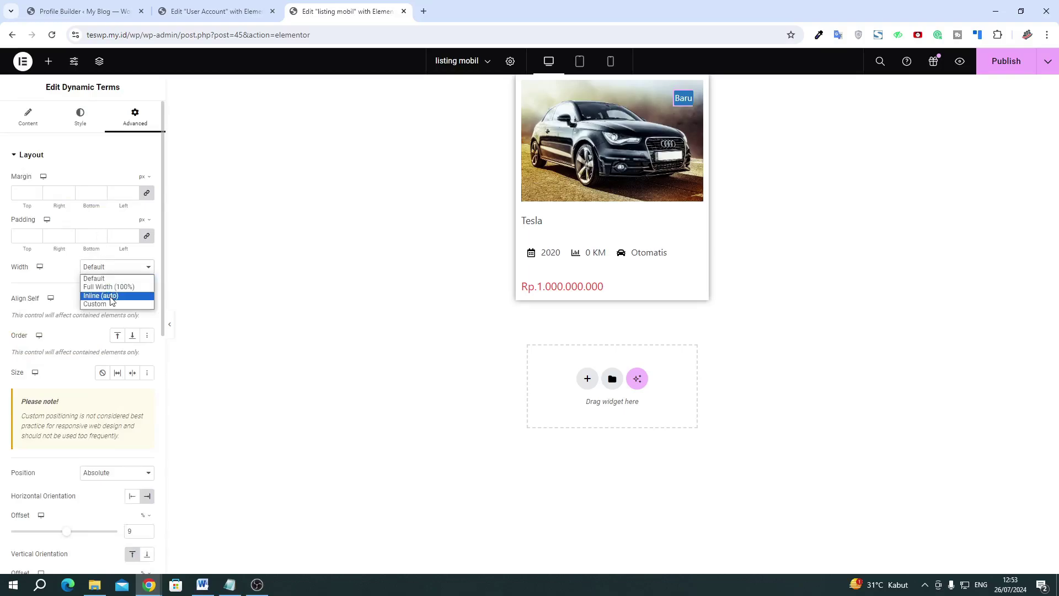
{"action": "left_click", "coordinate": [110, 297]}
{"action": "left_click", "coordinate": [108, 267]}
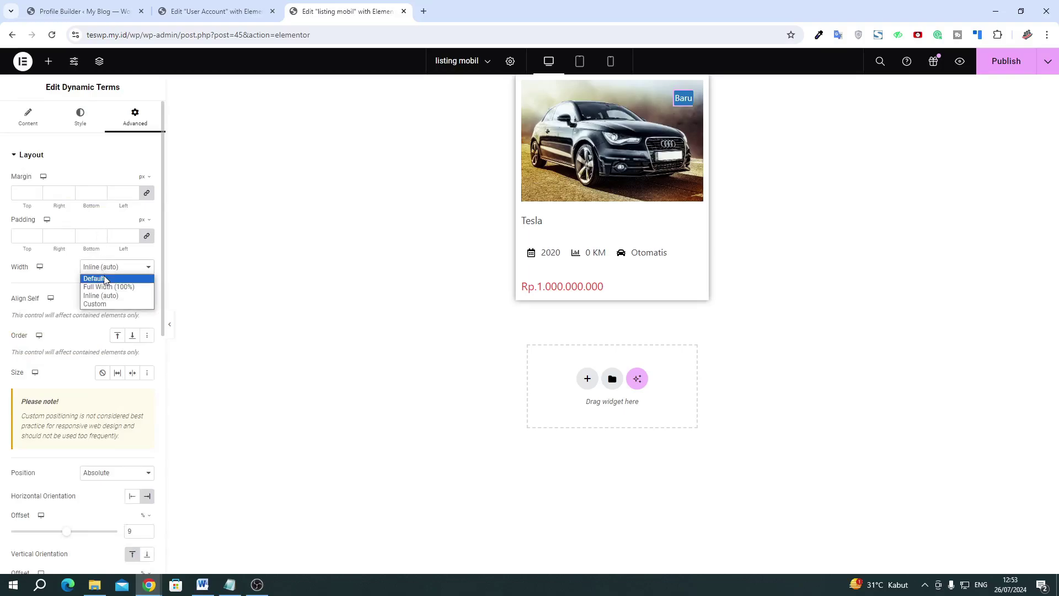
{"action": "left_click", "coordinate": [101, 304]}
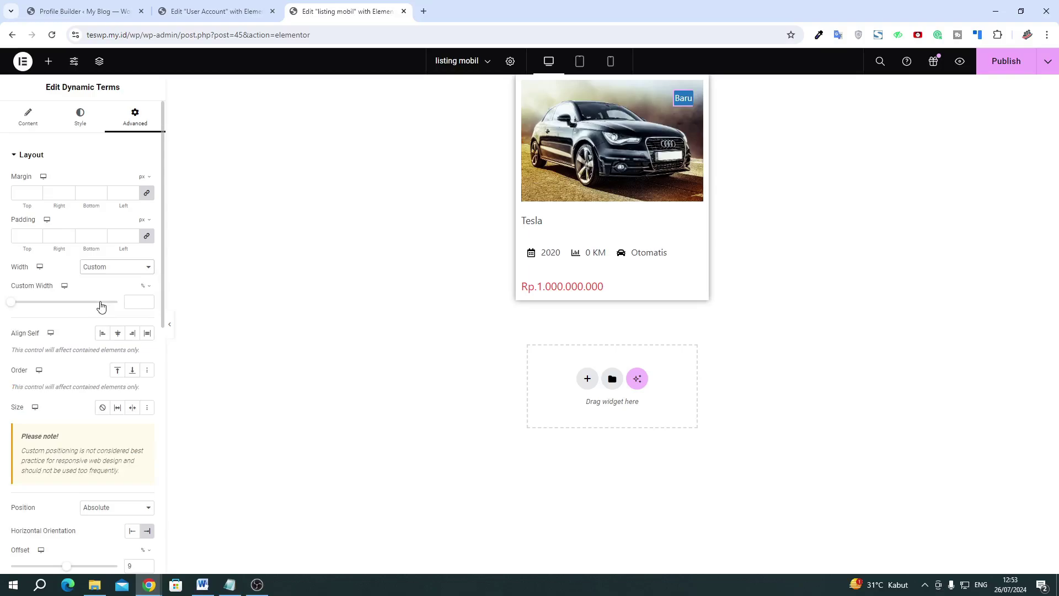
{"action": "left_click", "coordinate": [103, 274]}
{"action": "left_click", "coordinate": [103, 279]}
Set the status label's right and left padding to 18 percent and publish the listing template
{"action": "left_click", "coordinate": [80, 119]}
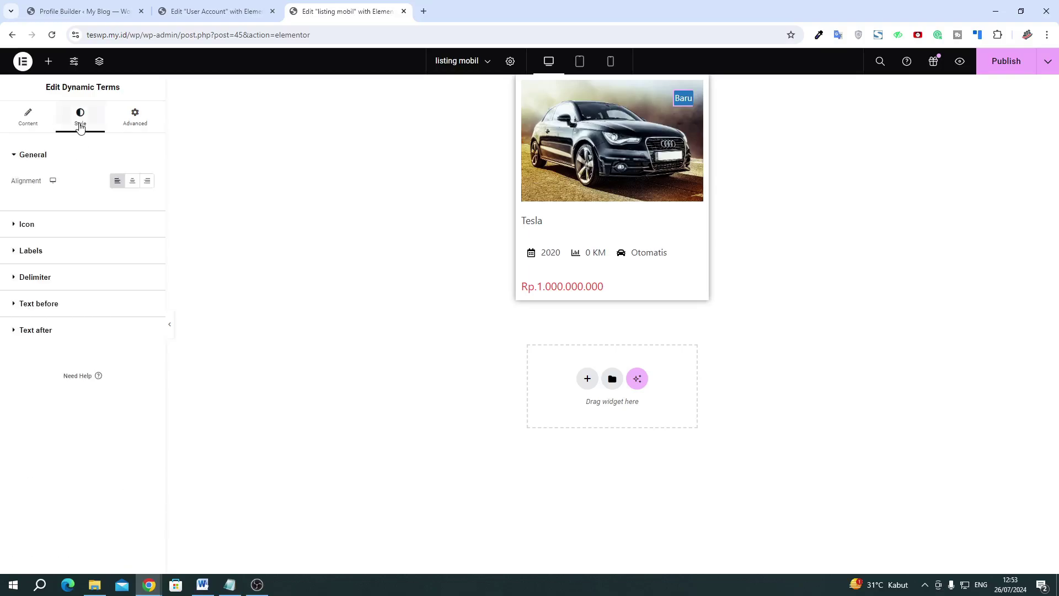
{"action": "left_click", "coordinate": [64, 254]}
{"action": "scroll", "coordinate": [65, 430], "scroll_direction": "down", "scroll_amount": 3}
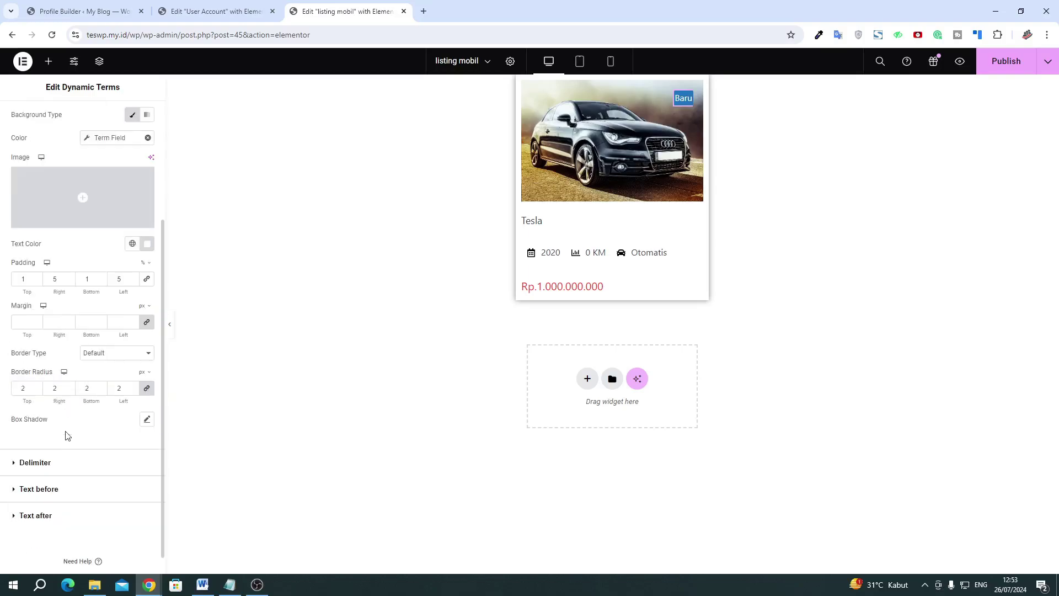
{"action": "left_click", "coordinate": [69, 278]}
{"action": "double_click", "coordinate": [120, 279]}
{"action": "type", "text": "18"}
{"action": "left_click", "coordinate": [1019, 69]}
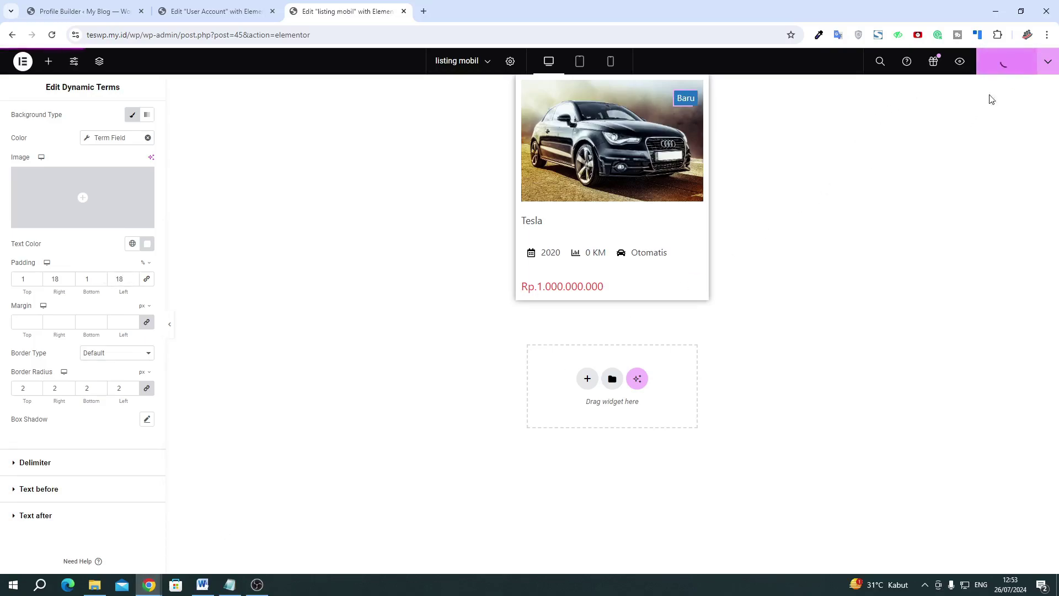
{"action": "left_click", "coordinate": [269, 582]}
{"action": "left_click", "coordinate": [269, 582]}
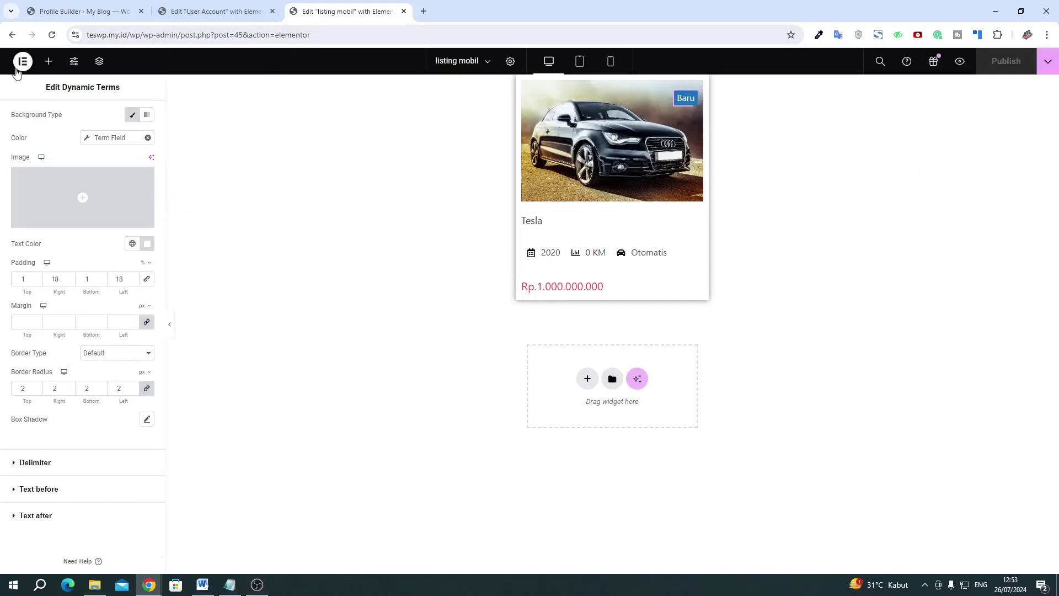
Exit the listing mobil template editor and return to the WordPress dashboard's listing items
{"action": "left_click", "coordinate": [22, 61]}
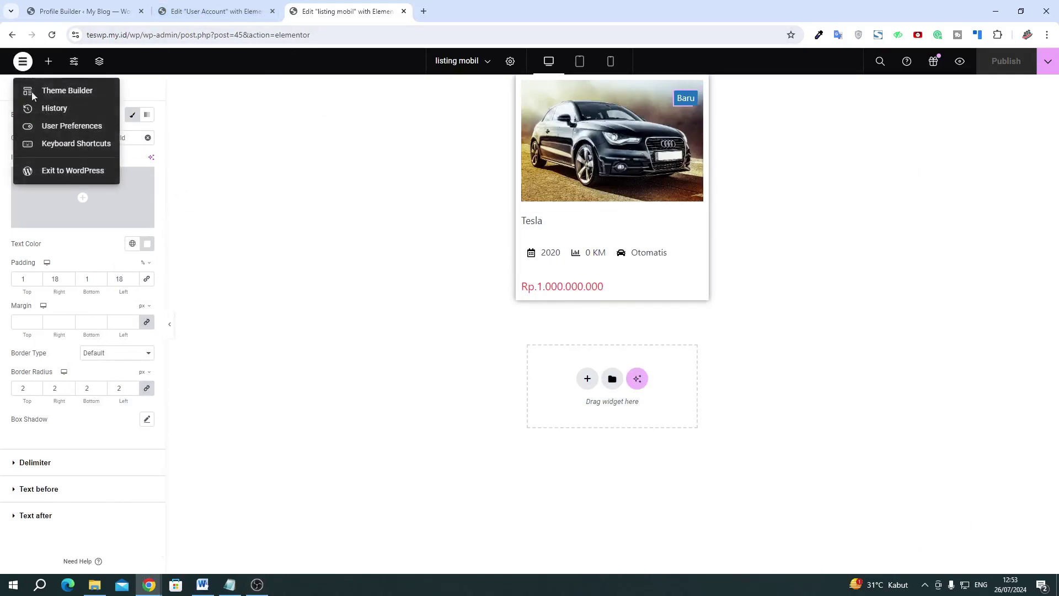
{"action": "left_click", "coordinate": [53, 171]}
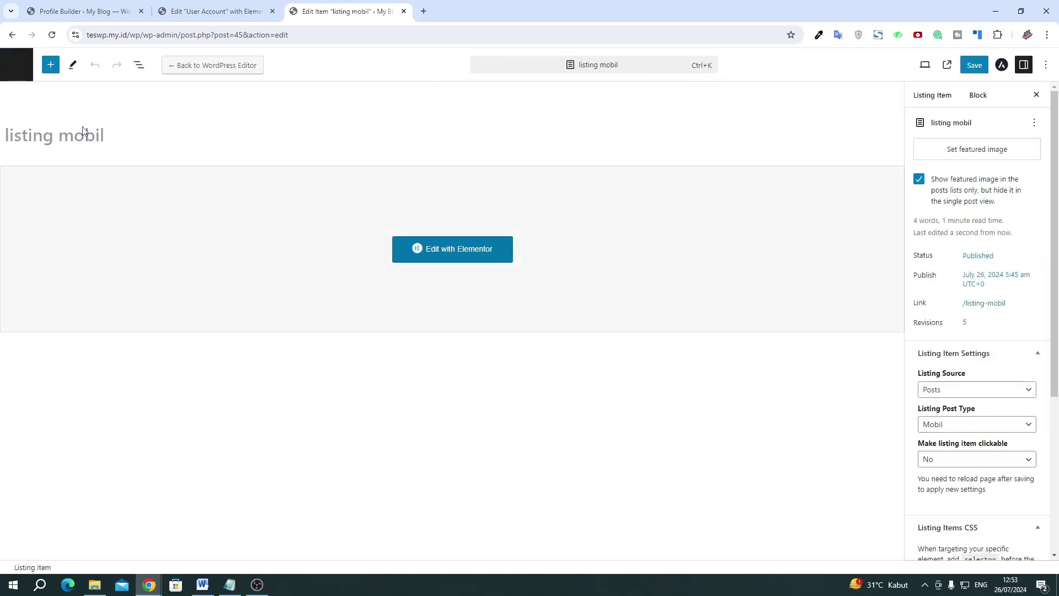
{"action": "left_click", "coordinate": [21, 73]}
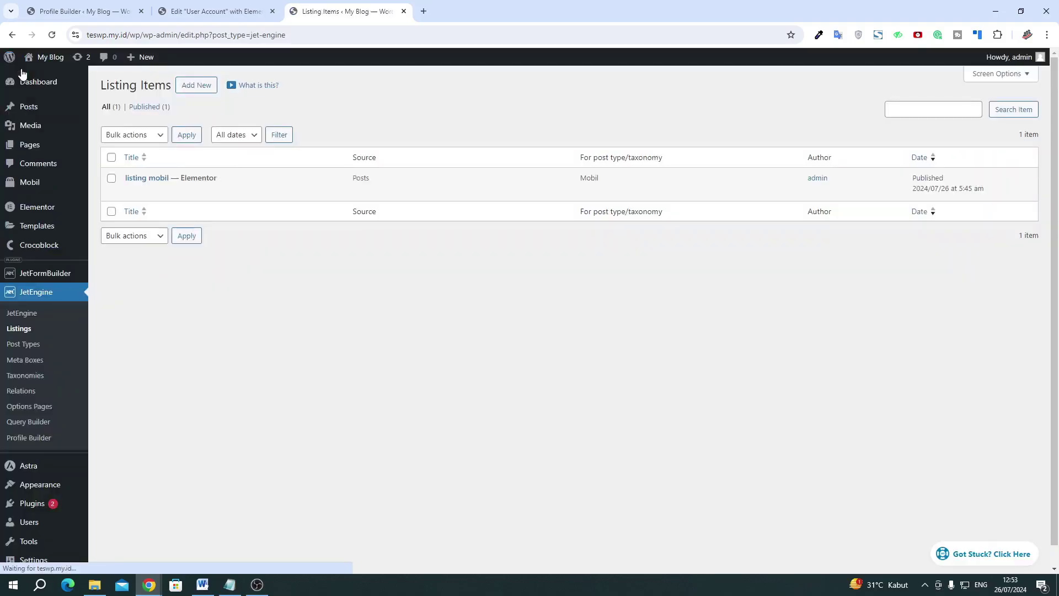
Create a new page titled Home and publish it
{"action": "mouse_move", "coordinate": [38, 144]}
{"action": "left_click", "coordinate": [107, 162]}
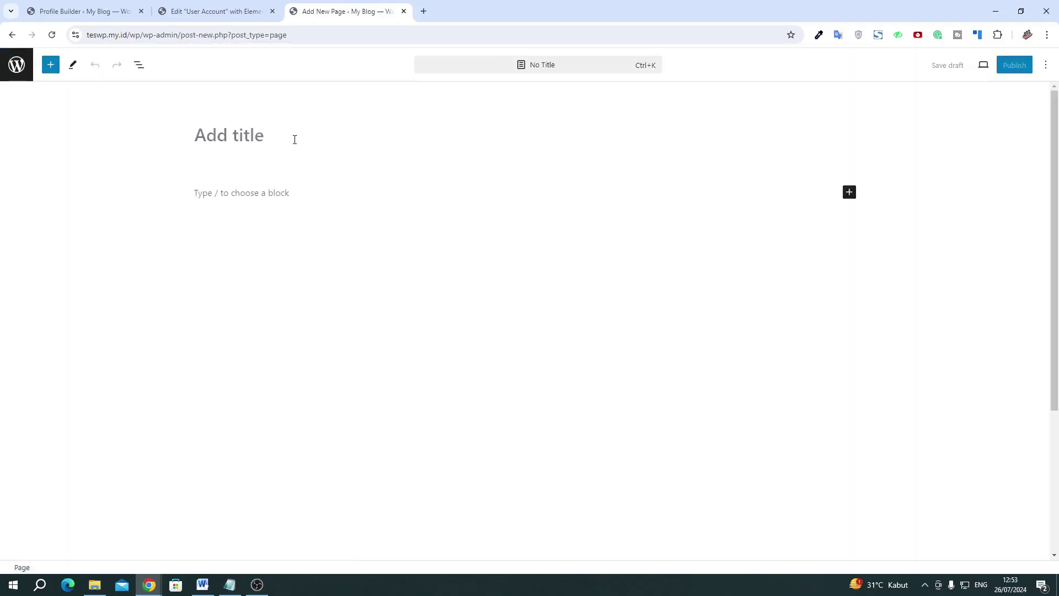
{"action": "type", "text": "Home"}
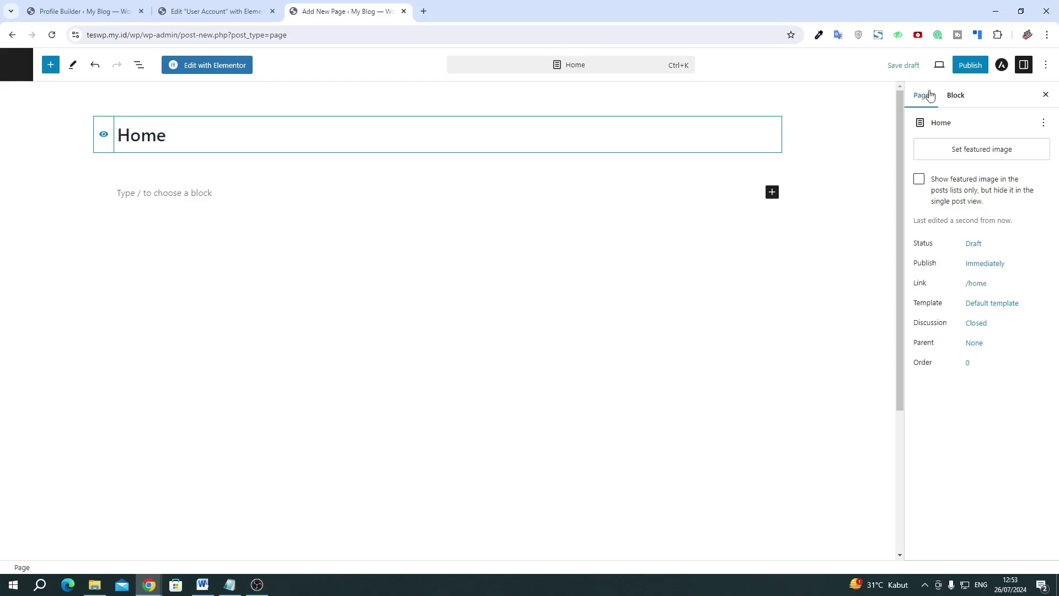
{"action": "left_click", "coordinate": [968, 66]}
{"action": "left_click", "coordinate": [968, 66]}
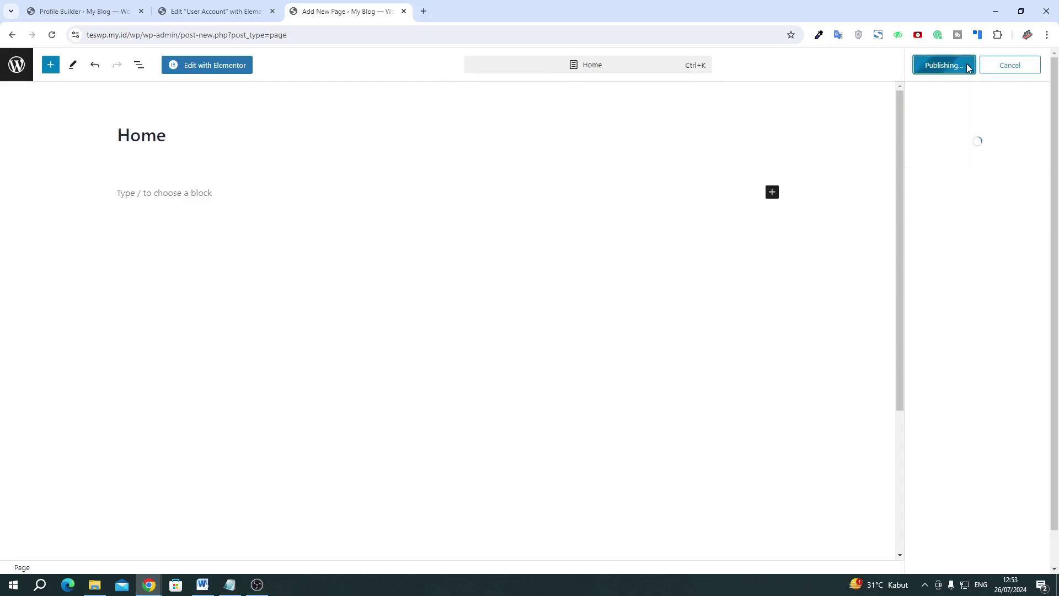
Open the Home page in Elementor and add a Listing Grid widget to it
{"action": "left_click", "coordinate": [228, 72]}
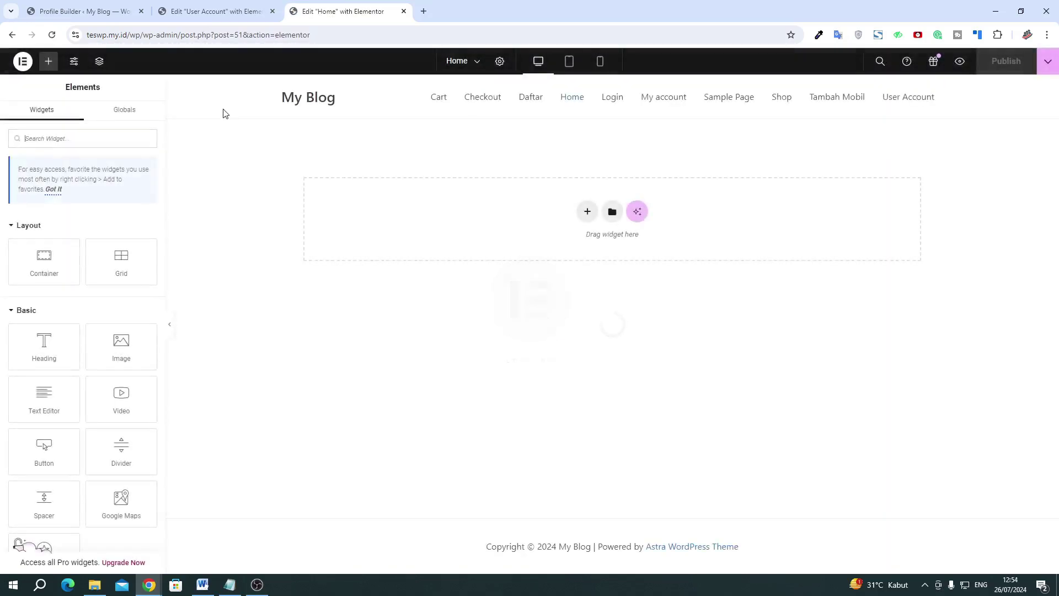
{"action": "type", "text": "listing"}
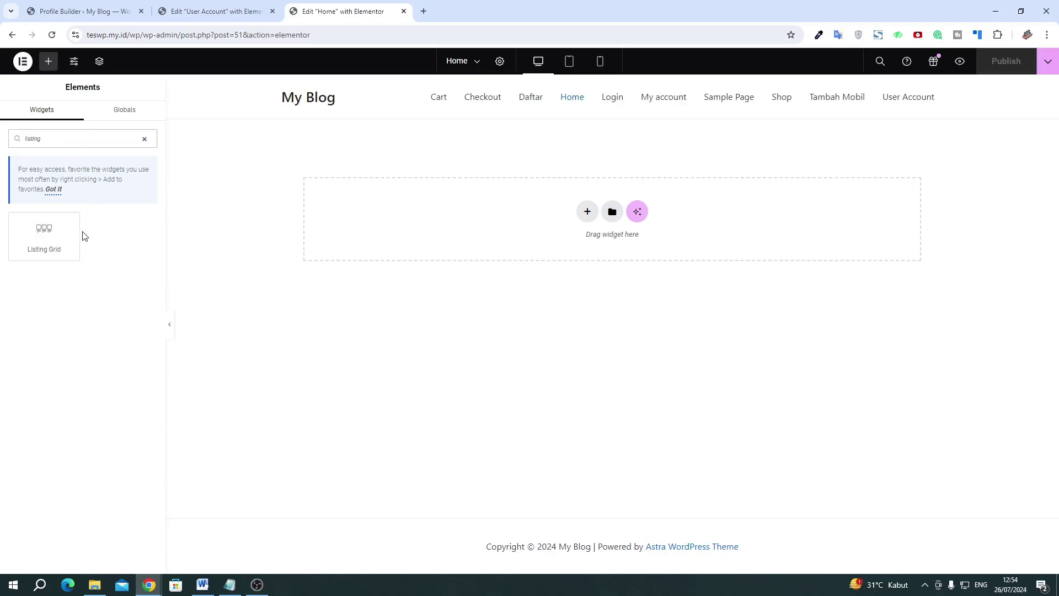
{"action": "left_click_drag", "start_coordinate": [72, 234], "coordinate": [435, 241]}
Select listing mobil as the listing shown in the grid and publish the Home page
{"action": "left_click", "coordinate": [99, 185]}
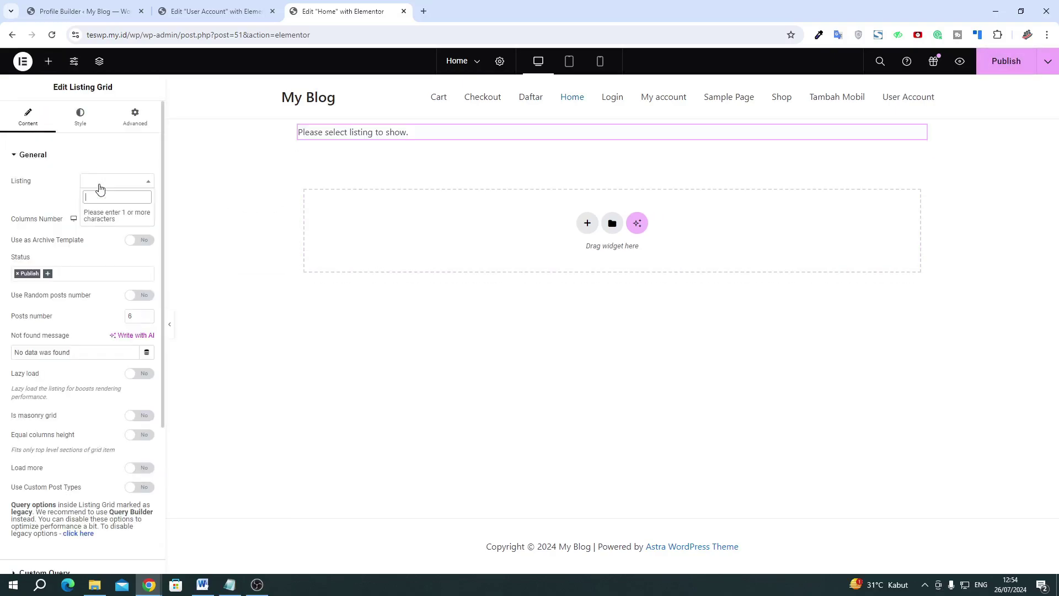
{"action": "type", "text": "lis"}
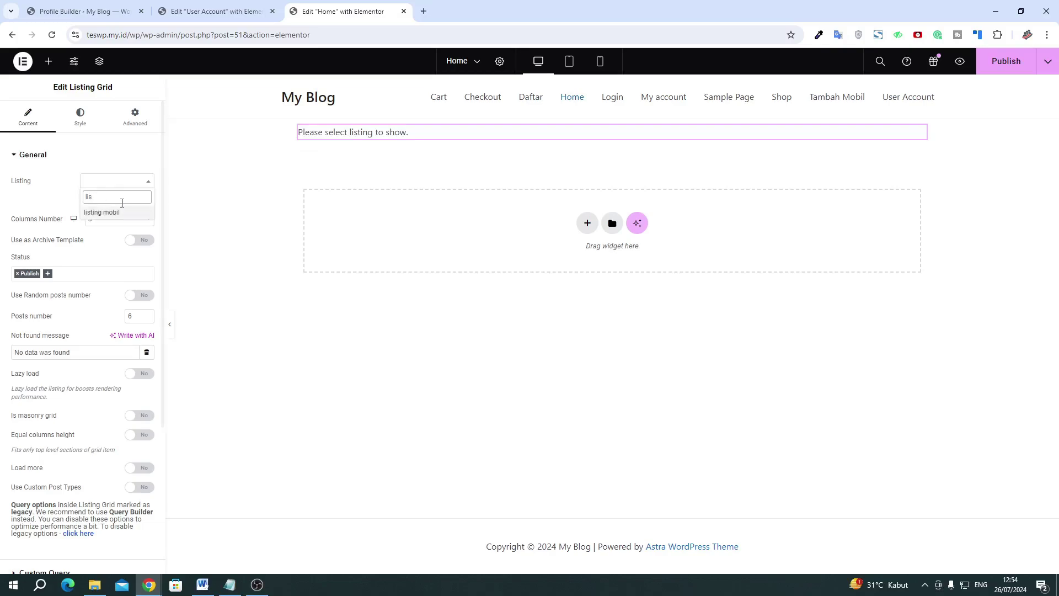
{"action": "left_click", "coordinate": [118, 212]}
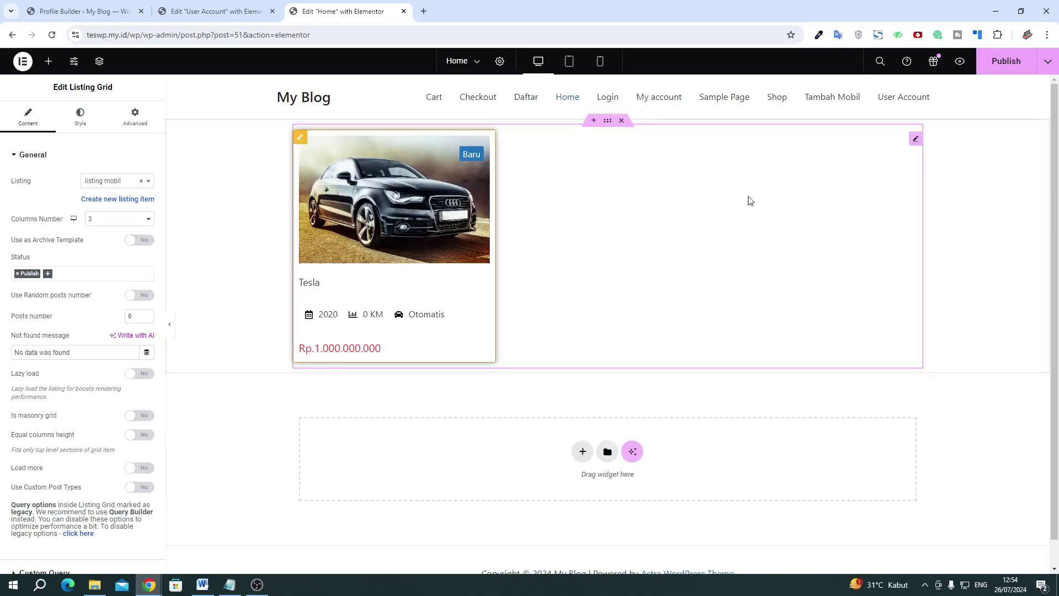
{"action": "left_click", "coordinate": [987, 71]}
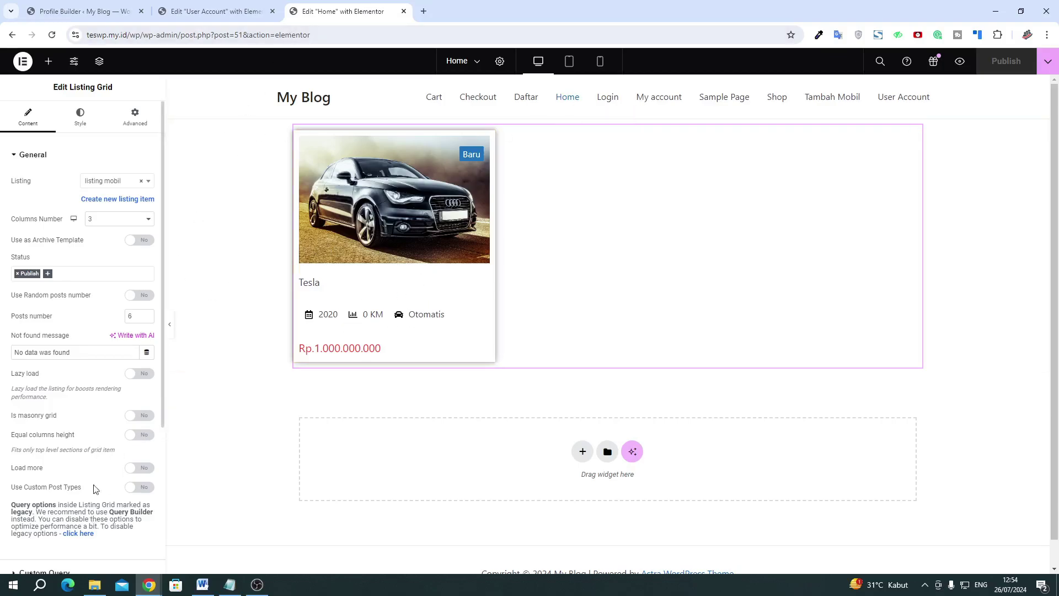
Preview the Home page on the front end and go to the User Account page
{"action": "left_click", "coordinate": [960, 61]}
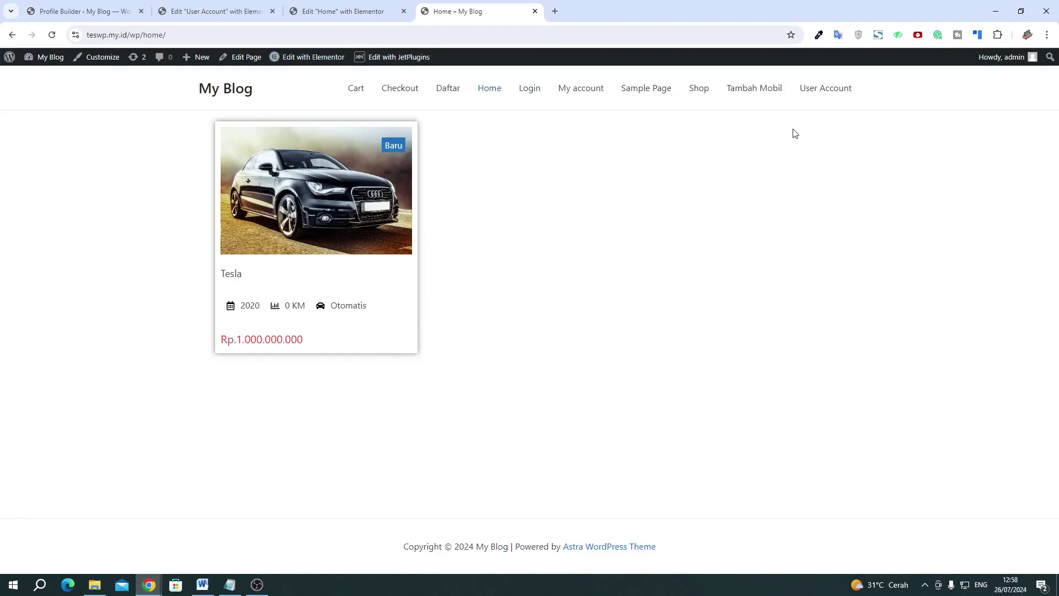
{"action": "left_click", "coordinate": [829, 98]}
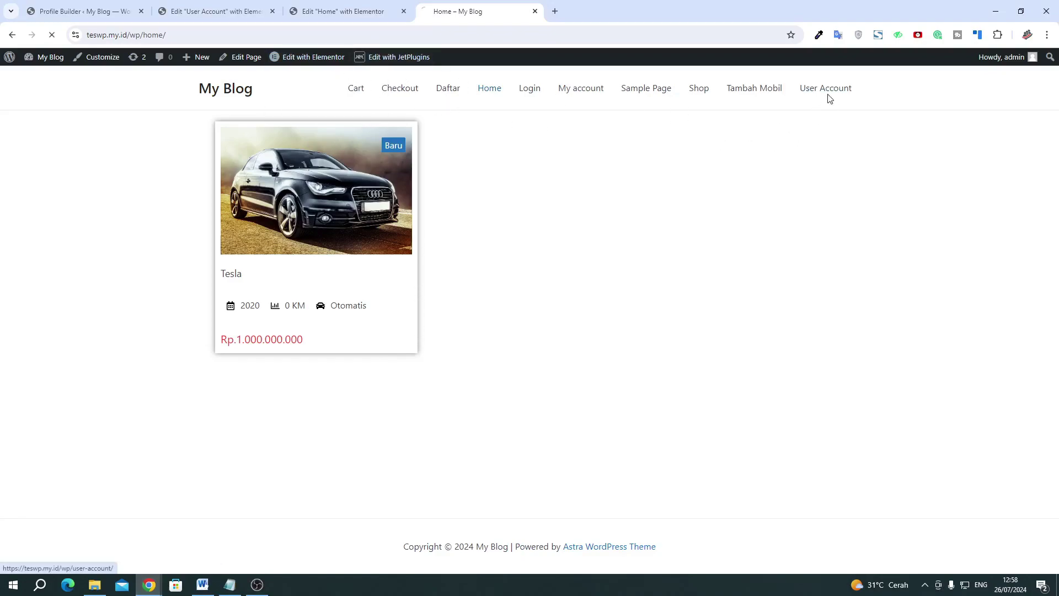
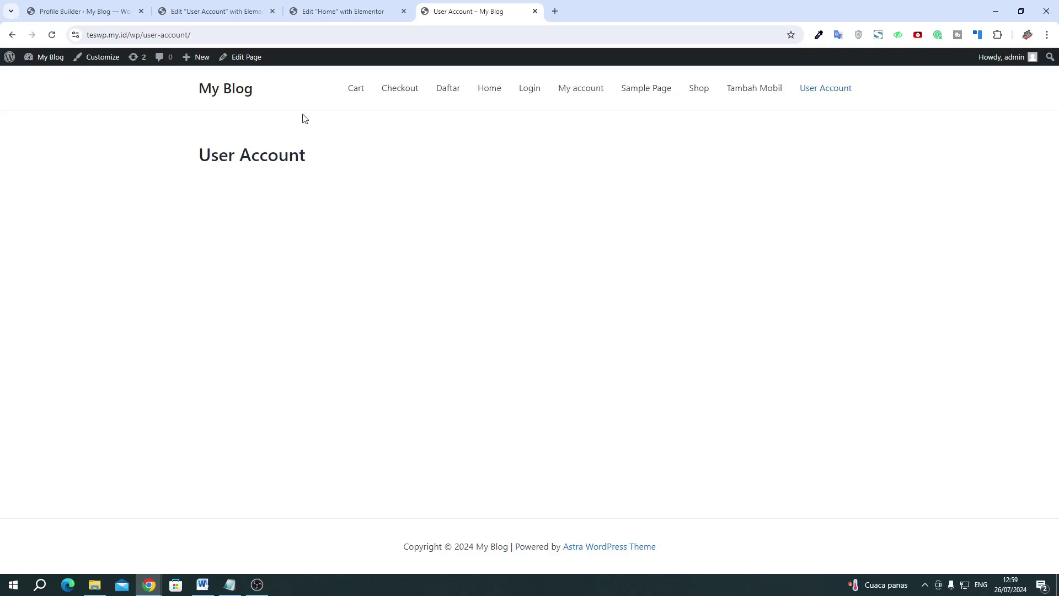
Leave the Home page editor and open the User Account page from the pages list in Elementor
{"action": "left_click", "coordinate": [339, 11]}
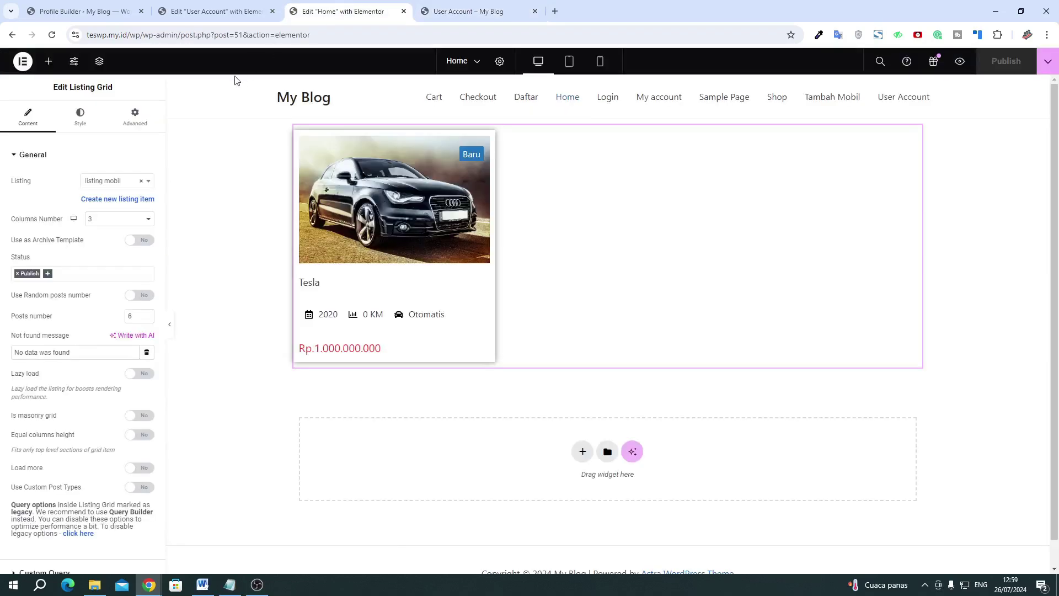
{"action": "left_click", "coordinate": [32, 68]}
{"action": "left_click", "coordinate": [44, 170]}
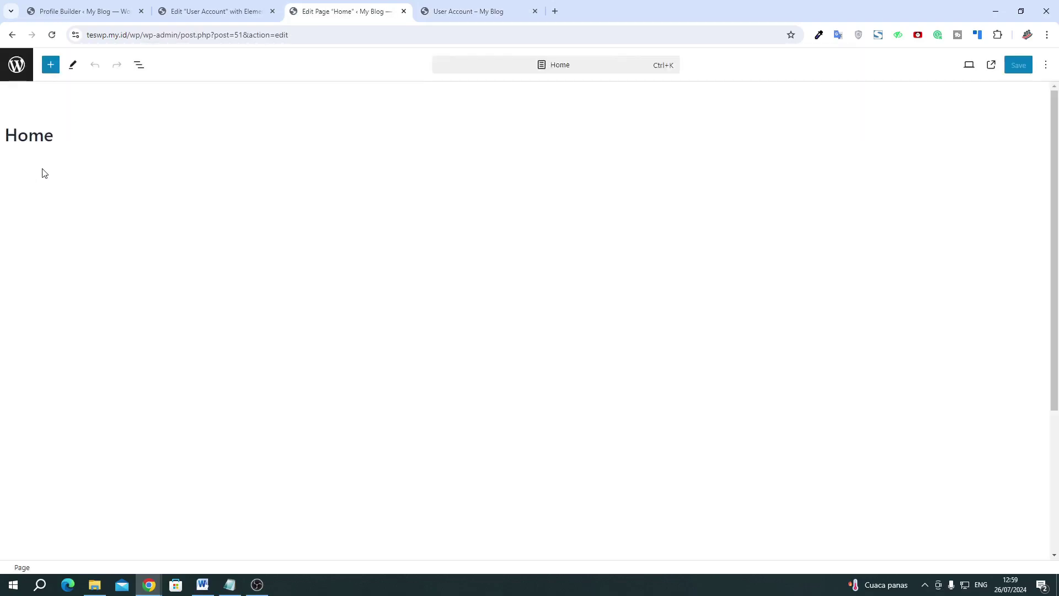
{"action": "left_click", "coordinate": [26, 65]}
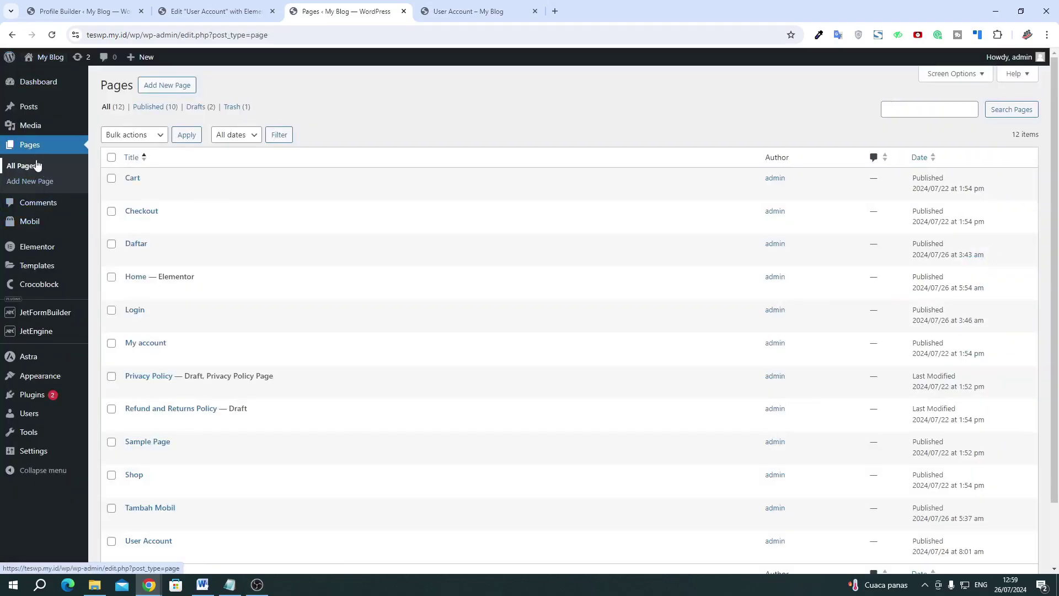
{"action": "scroll", "coordinate": [111, 238], "scroll_direction": "down", "scroll_amount": 3}
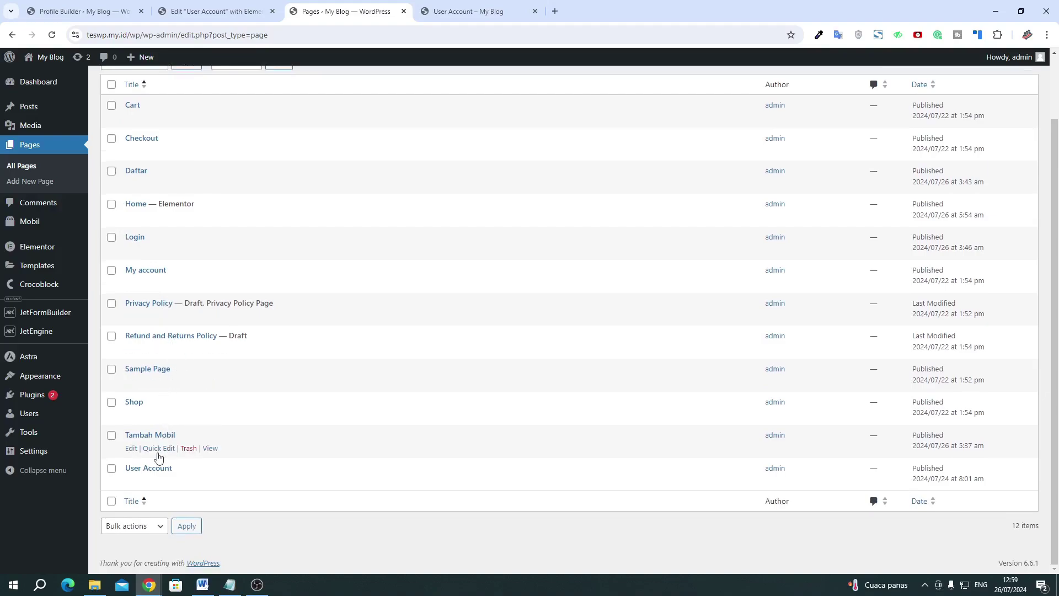
{"action": "left_click", "coordinate": [135, 482]}
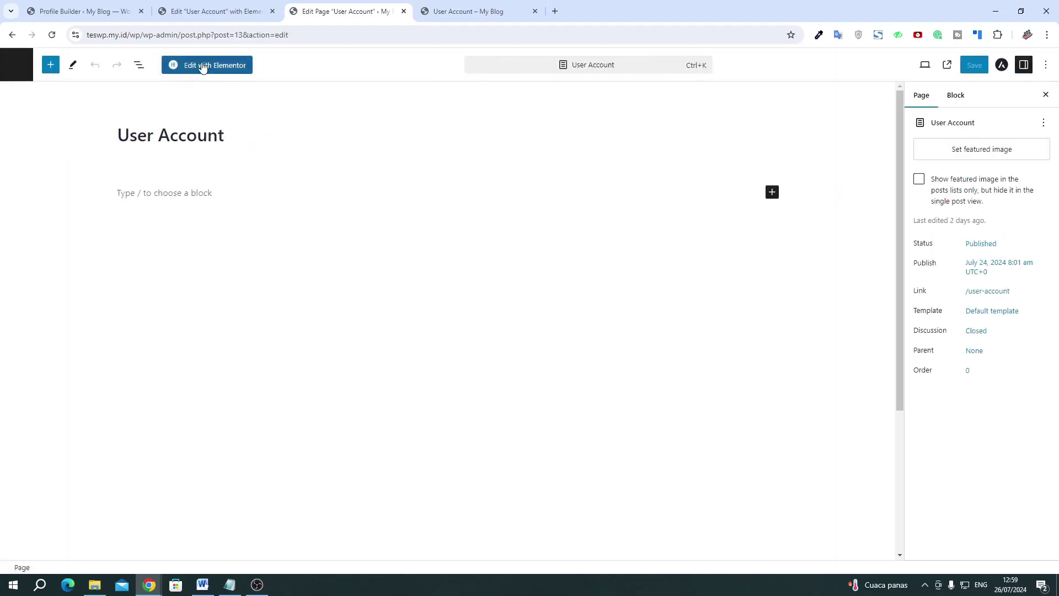
{"action": "left_click", "coordinate": [202, 65]}
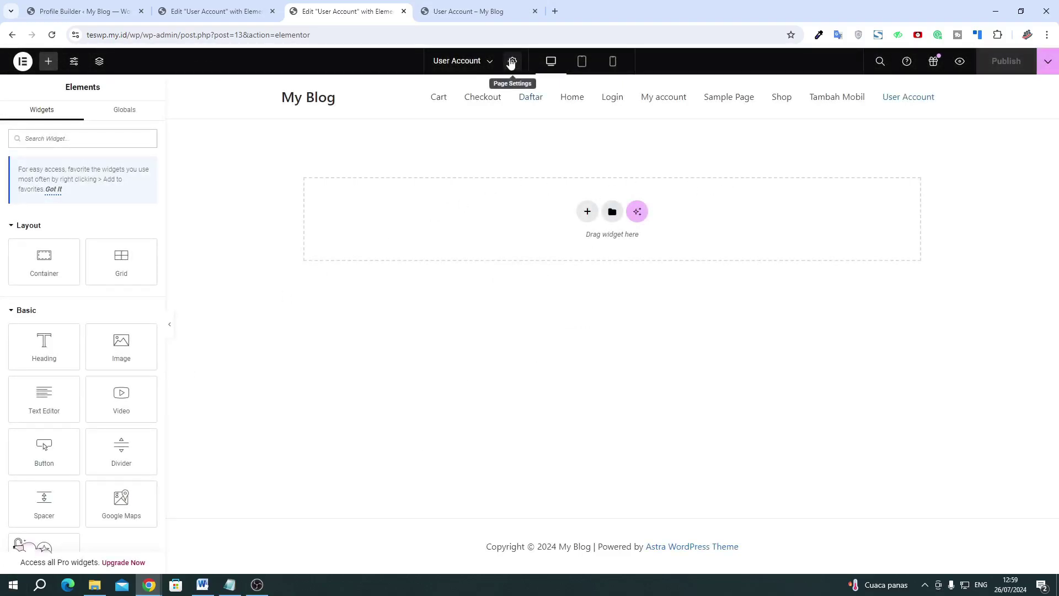
Set the User Account page's layout to the blank canvas without the theme's header and footer
{"action": "left_click", "coordinate": [512, 61]}
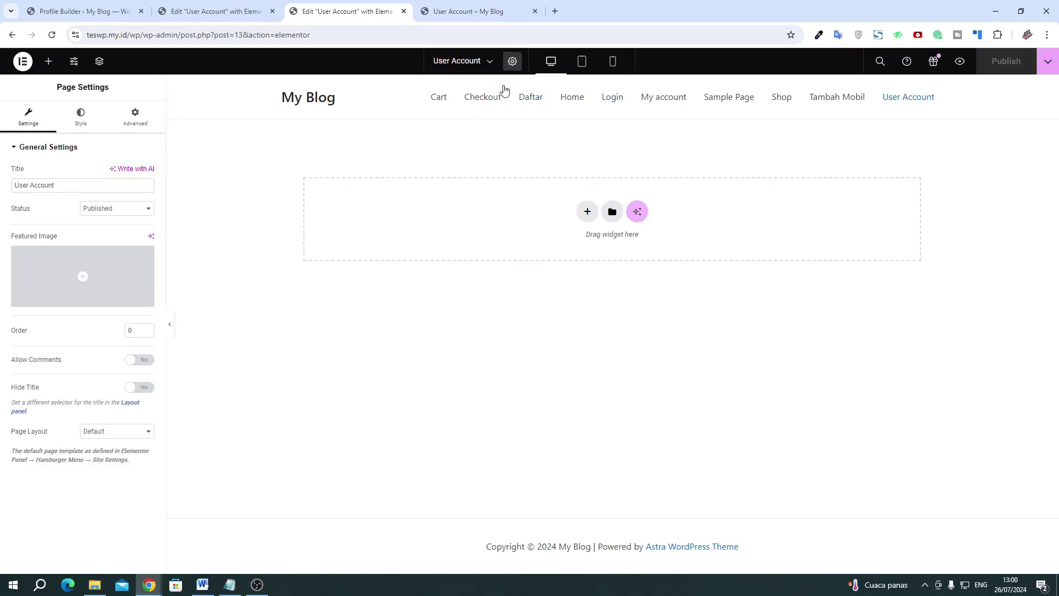
{"action": "left_click", "coordinate": [105, 432]}
{"action": "left_click", "coordinate": [110, 451]}
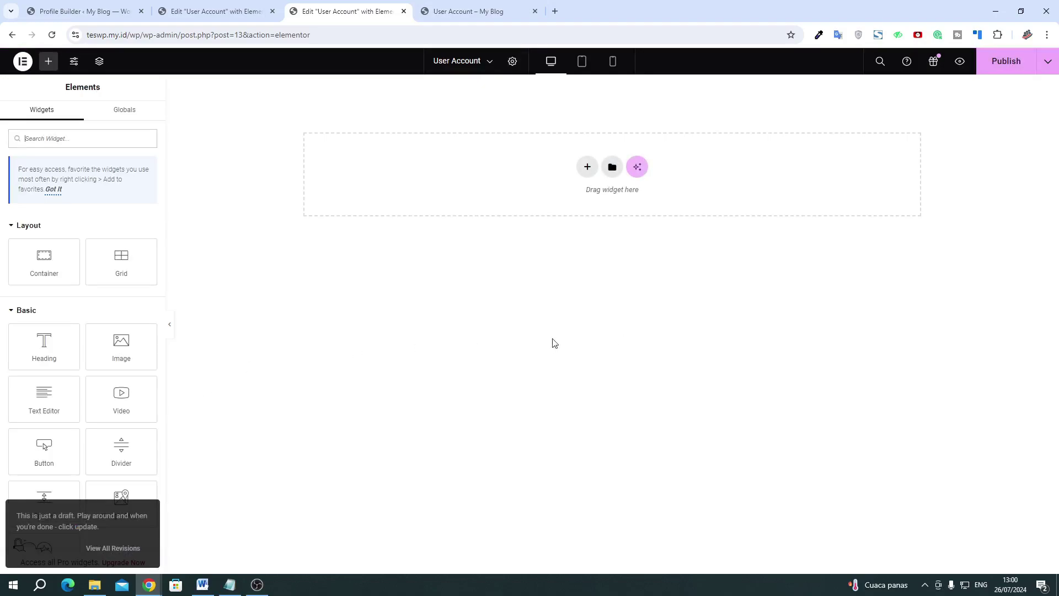
Add a Flexbox container with a two-column structure, one narrow column followed by a wide one
{"action": "left_click", "coordinate": [589, 169]}
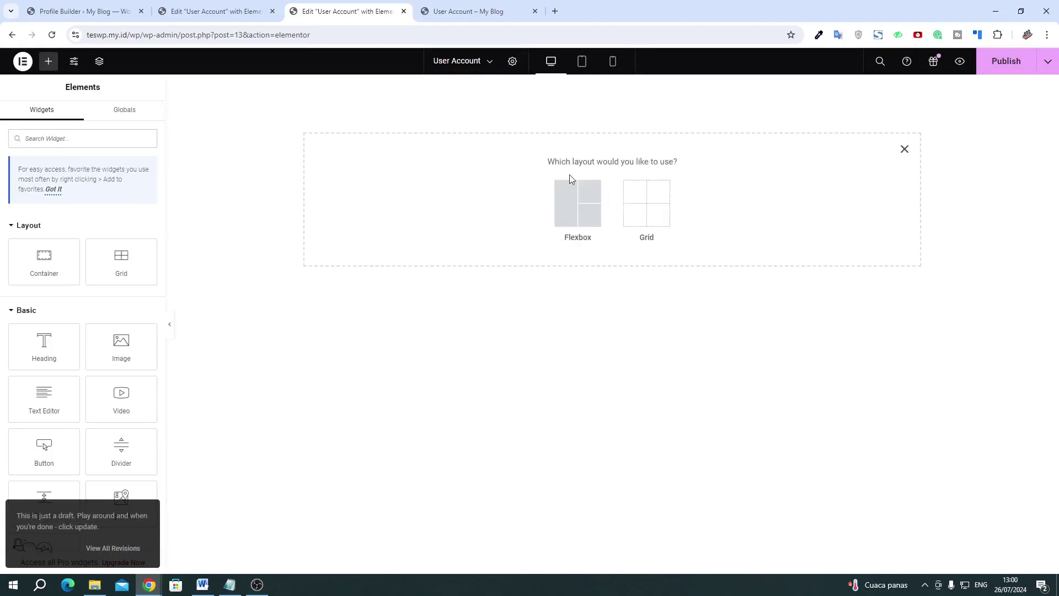
{"action": "left_click", "coordinate": [567, 188]}
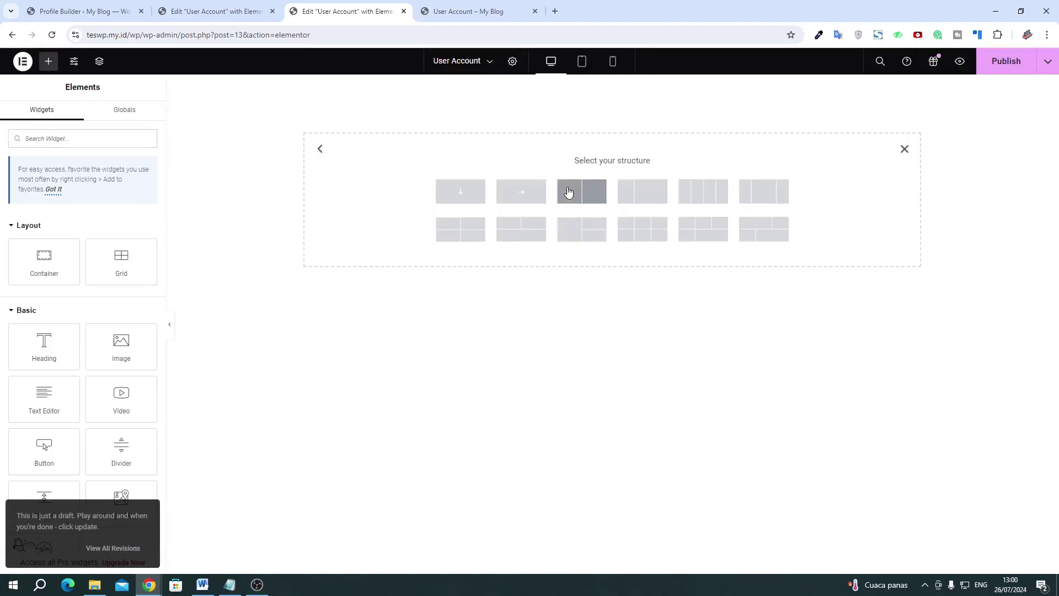
{"action": "left_click", "coordinate": [634, 192]}
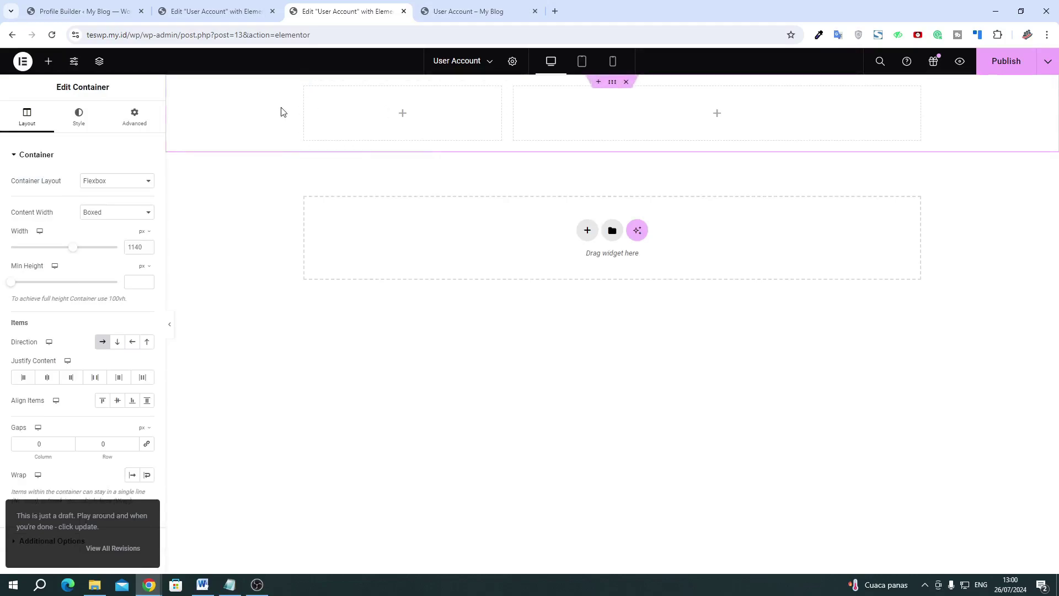
Set the narrow column's width to 25% and the wide column's width to 75%
{"action": "left_click", "coordinate": [306, 90]}
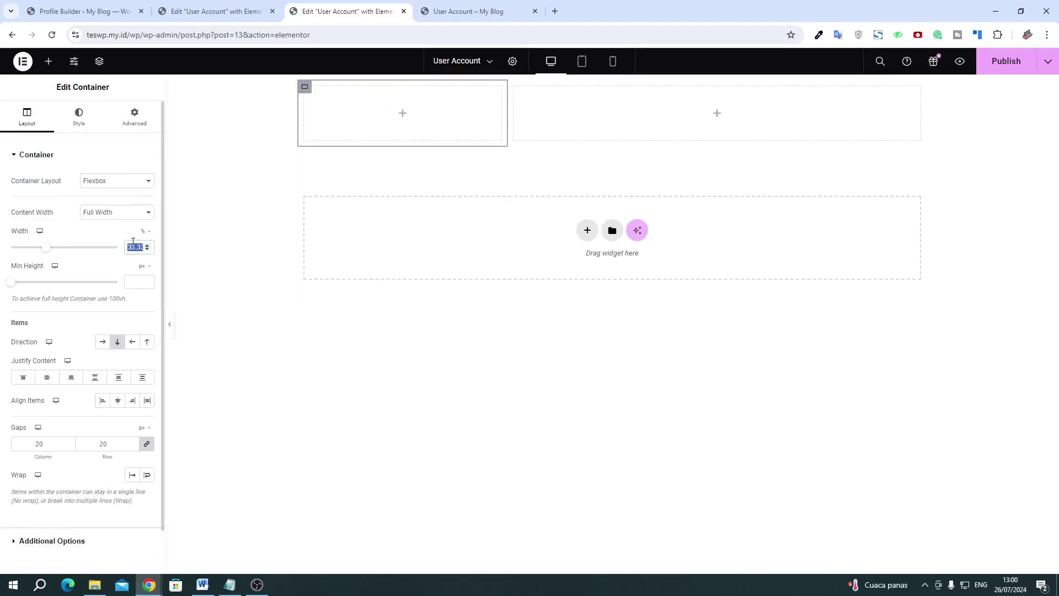
{"action": "type", "text": "25"}
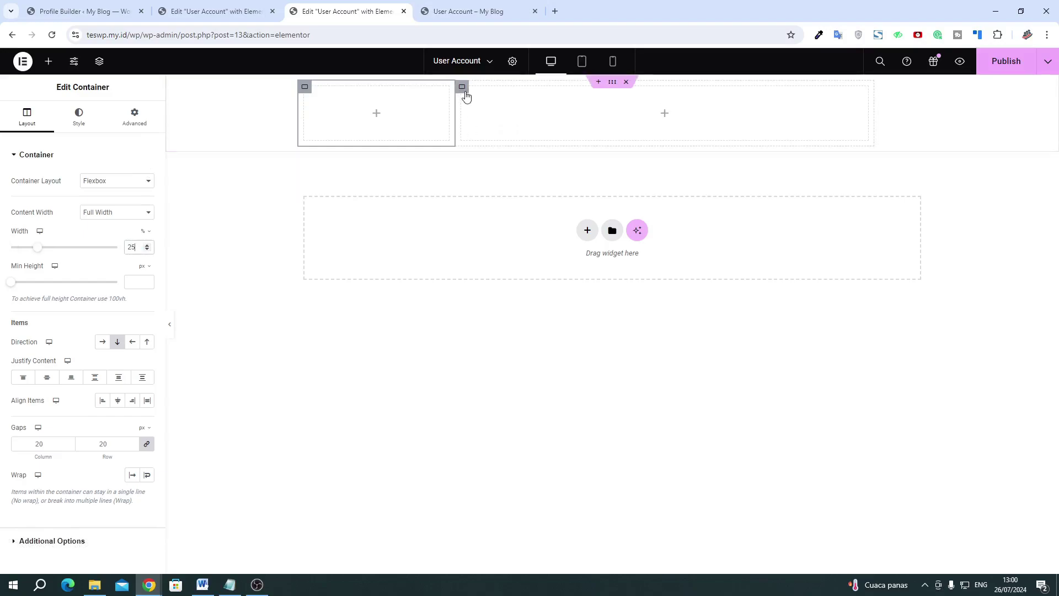
{"action": "left_click", "coordinate": [464, 91]}
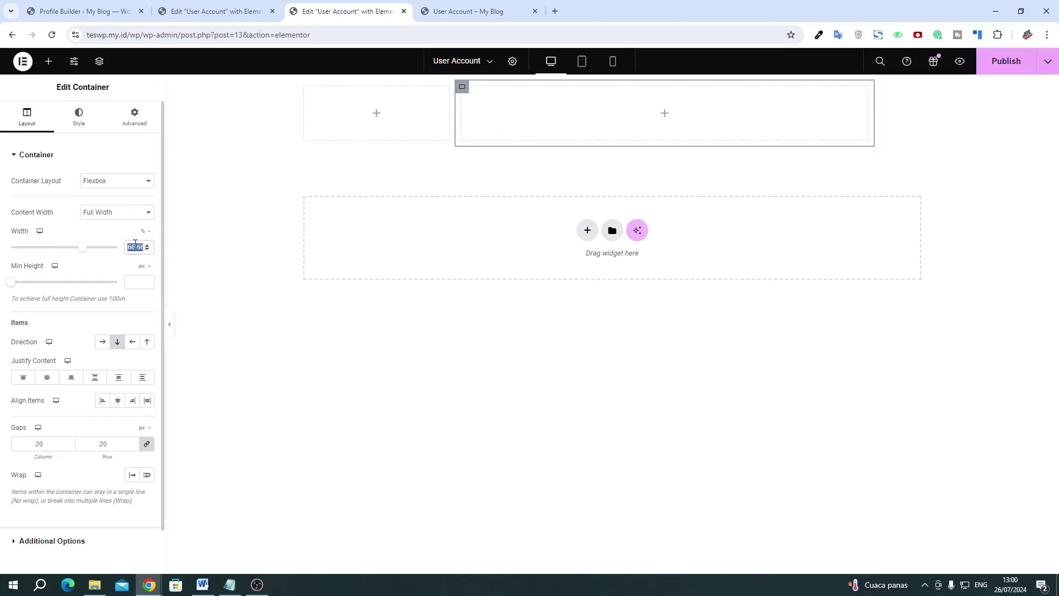
{"action": "type", "text": "75"}
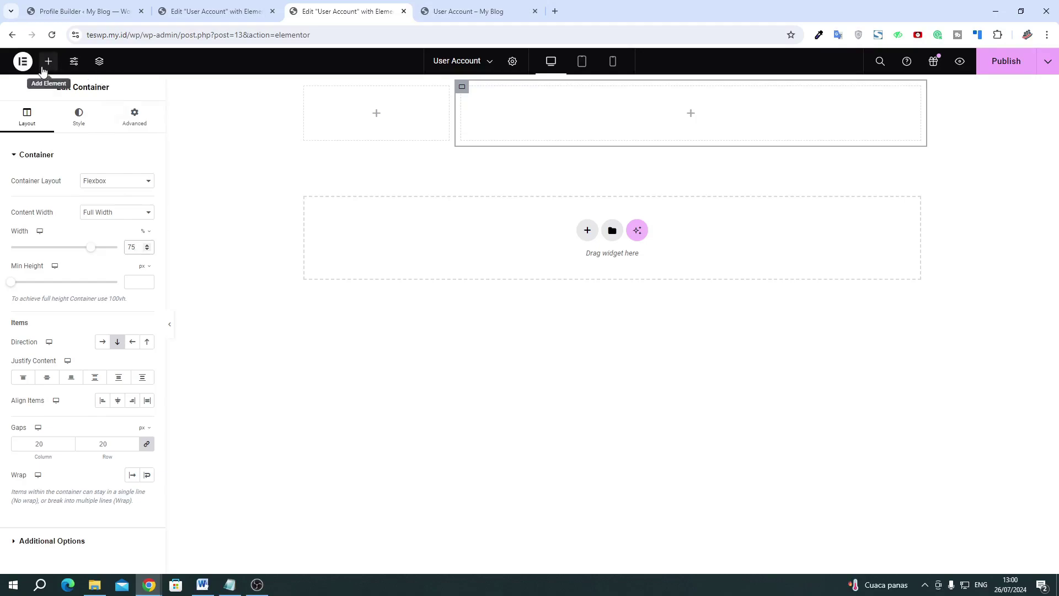
Add a Profile Subpage Content widget to the 75% wide column
{"action": "left_click", "coordinate": [43, 69]}
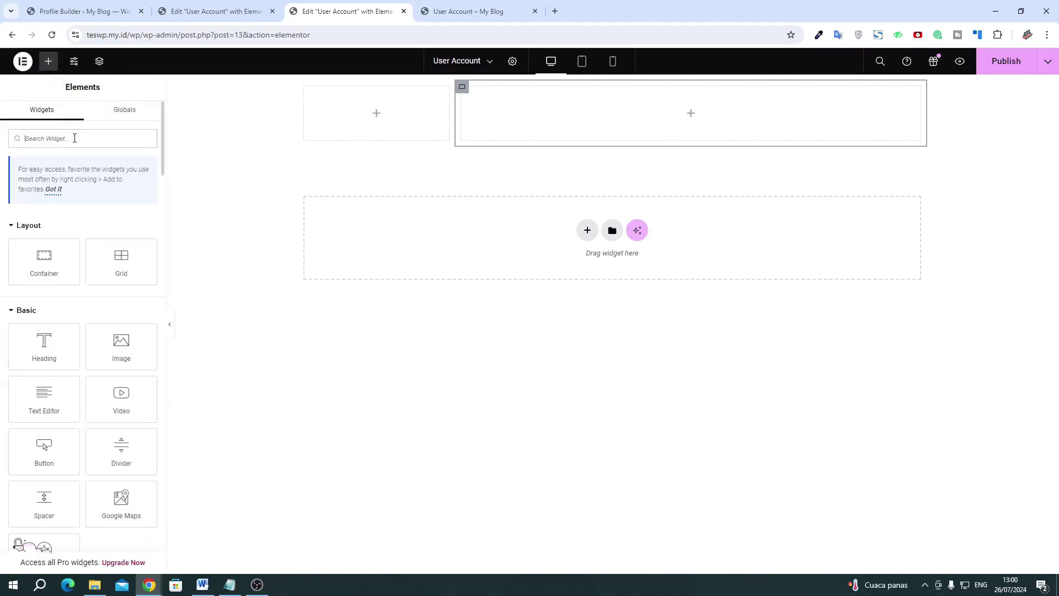
{"action": "type", "text": "prof"}
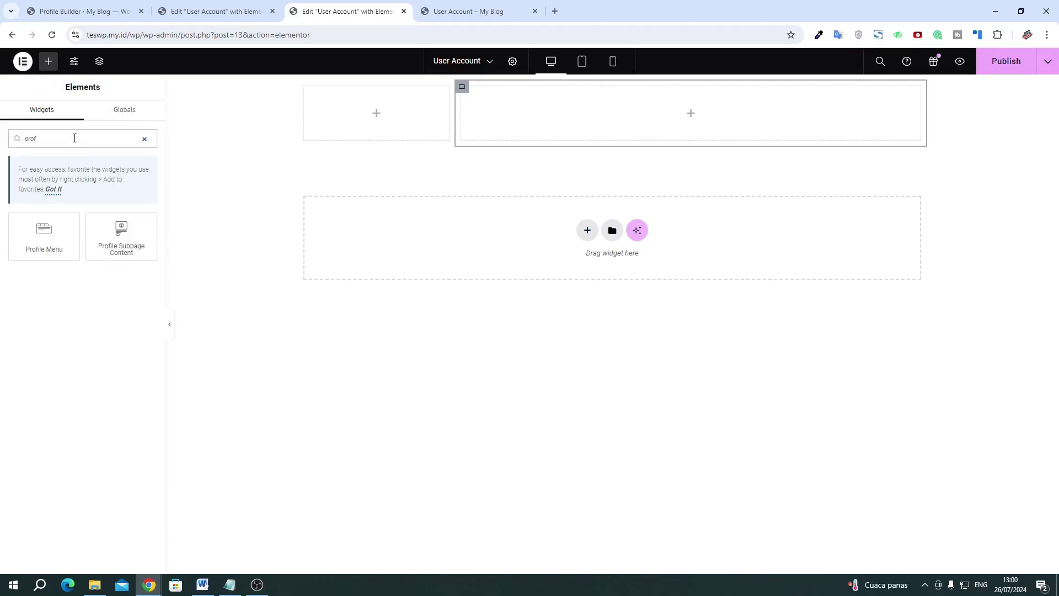
{"action": "left_click_drag", "start_coordinate": [112, 216], "coordinate": [574, 114]}
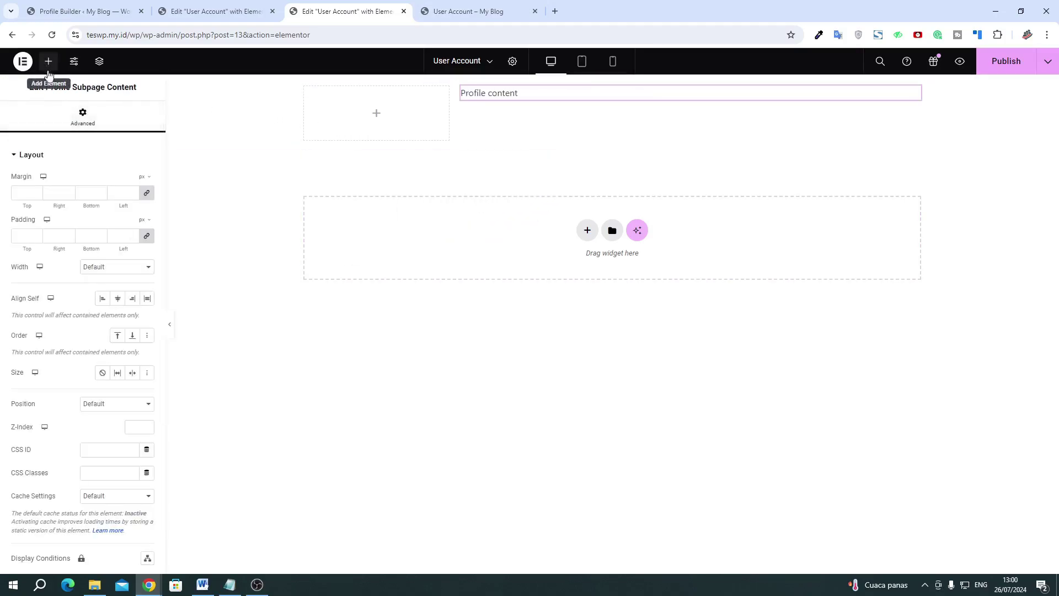
Add a Profile Menu widget to the empty 25% wide column
{"action": "left_click", "coordinate": [49, 60]}
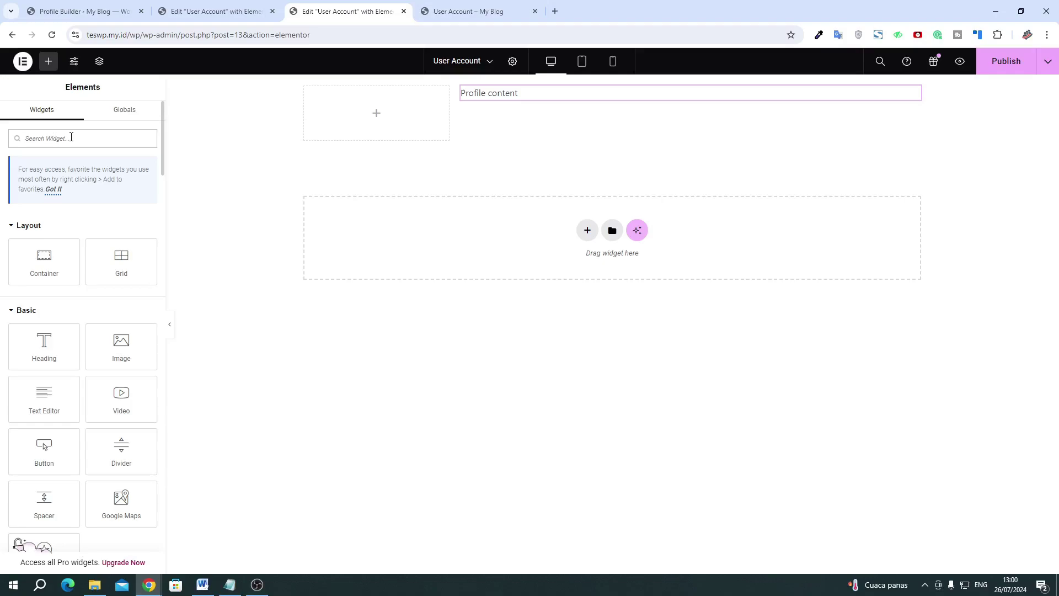
{"action": "left_click", "coordinate": [71, 138]}
{"action": "type", "text": "prof"}
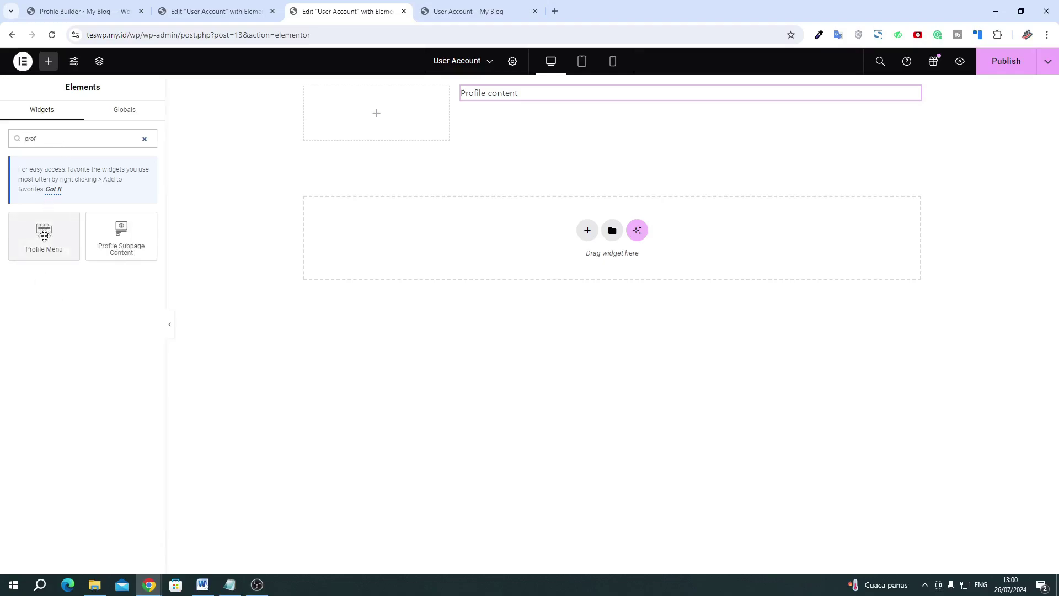
{"action": "left_click_drag", "start_coordinate": [44, 231], "coordinate": [336, 108]}
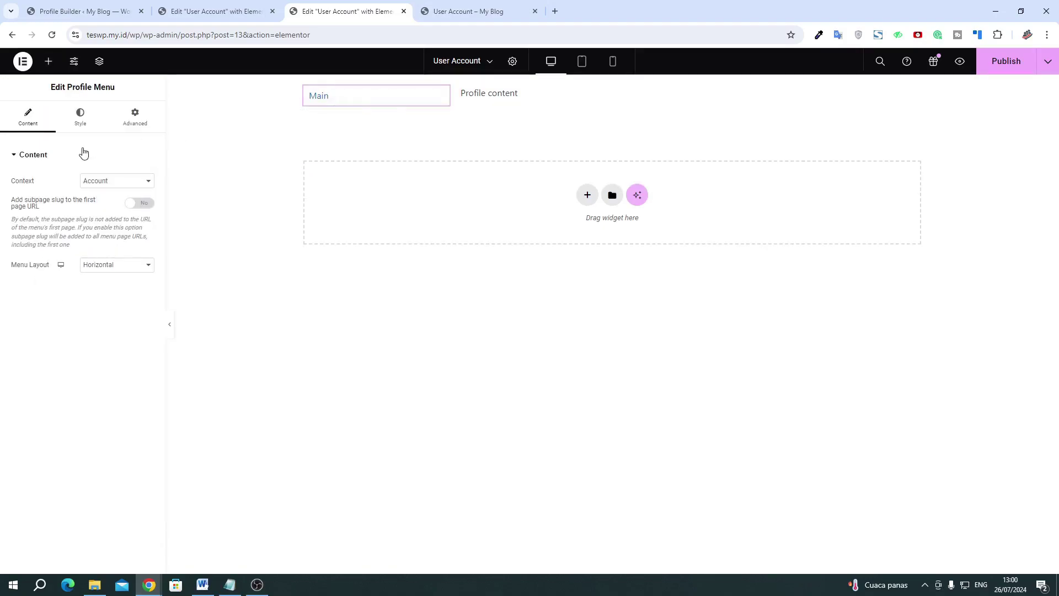
Set the Profile Menu's context to Account and its layout to Vertical, and publish the User Account page
{"action": "left_click", "coordinate": [91, 181]}
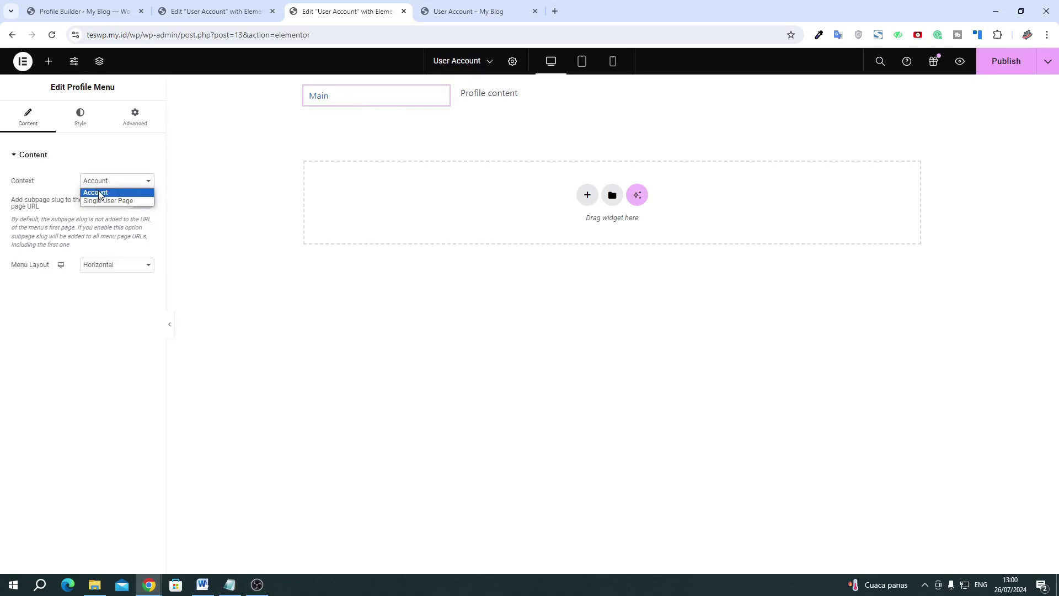
{"action": "left_click", "coordinate": [100, 193]}
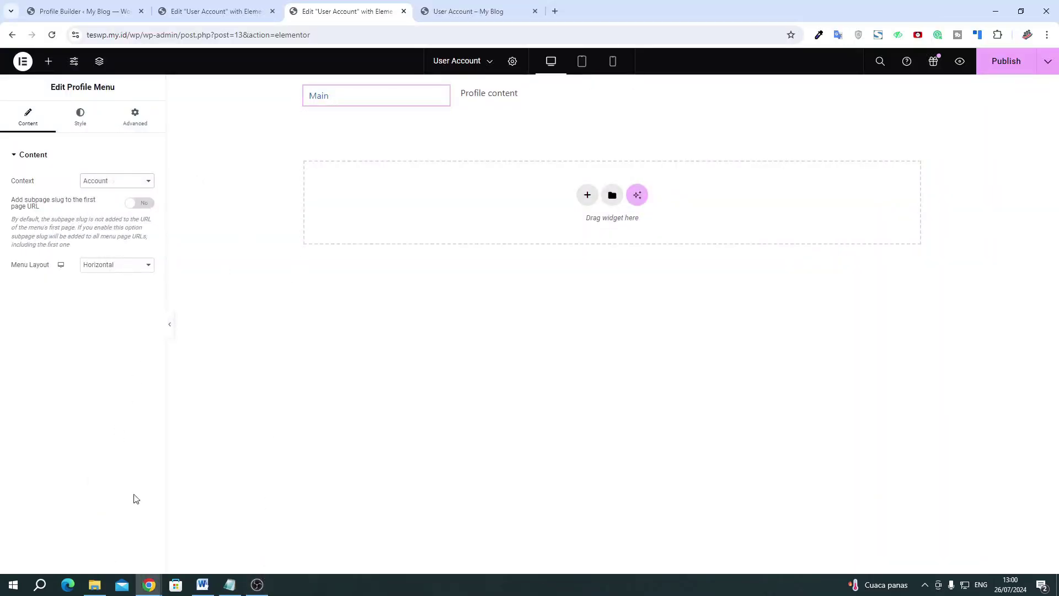
{"action": "left_click", "coordinate": [134, 265]}
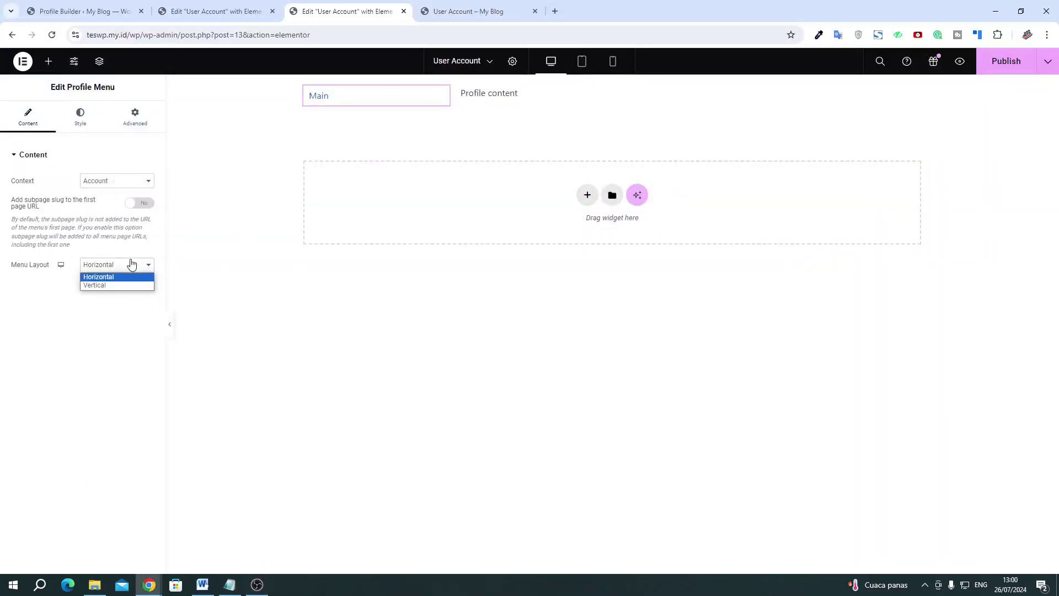
{"action": "left_click", "coordinate": [109, 288]}
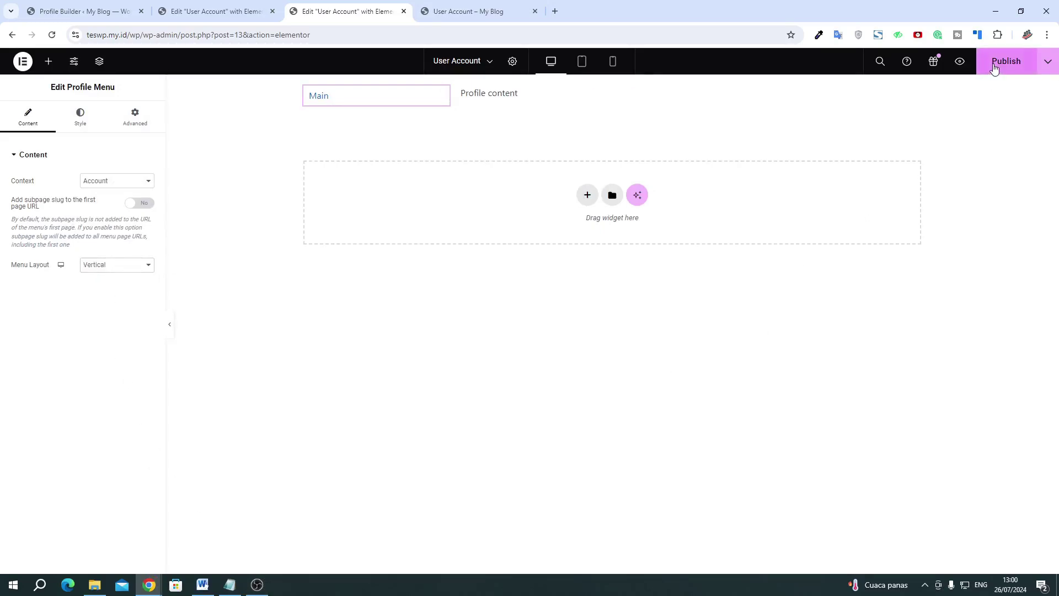
{"action": "left_click", "coordinate": [996, 65]}
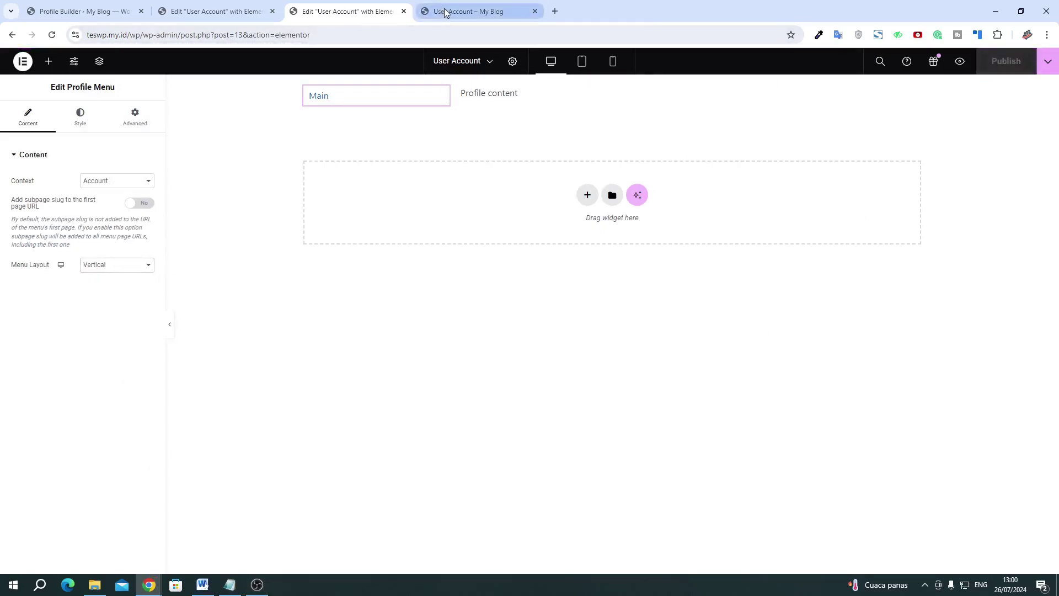
Open the WordPress dashboard in a new browser tab from the front-end User Account page
{"action": "left_click", "coordinate": [468, 13]}
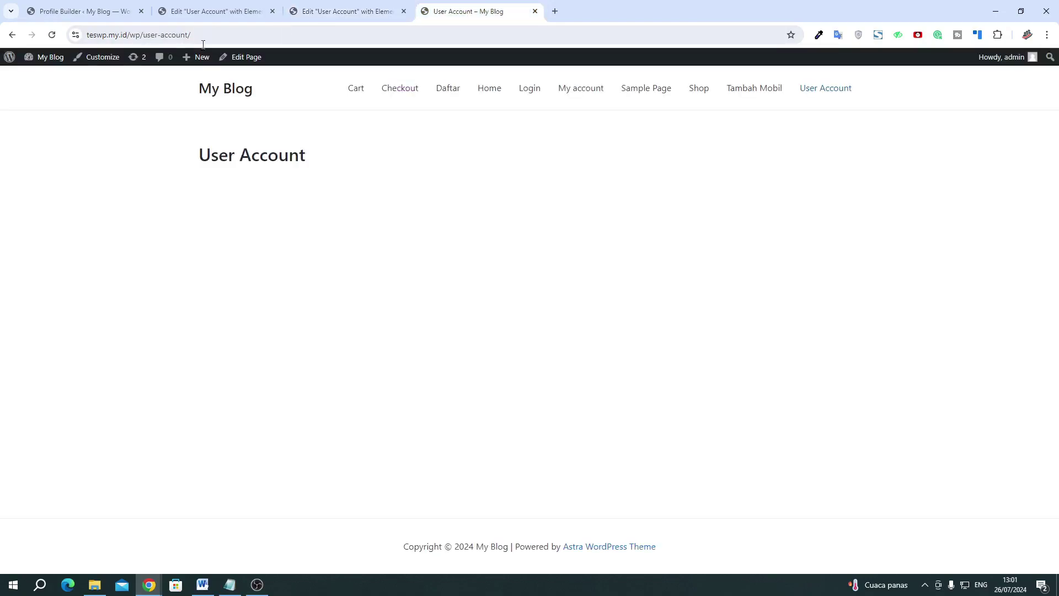
{"action": "mouse_move", "coordinate": [13, 62]}
{"action": "right_click", "coordinate": [48, 76]}
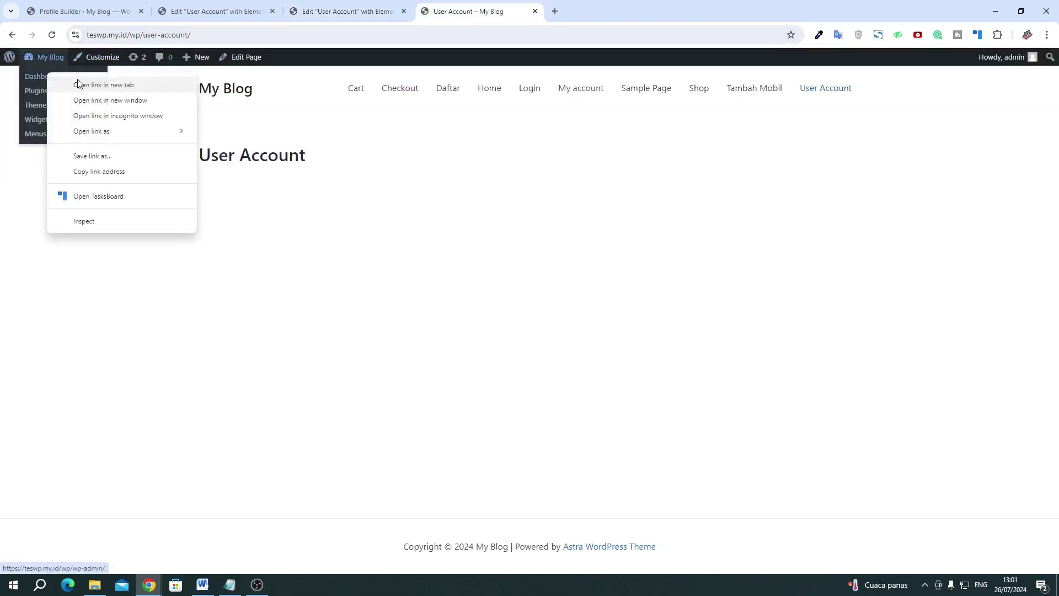
{"action": "left_click", "coordinate": [81, 85]}
{"action": "left_click", "coordinate": [593, 11]}
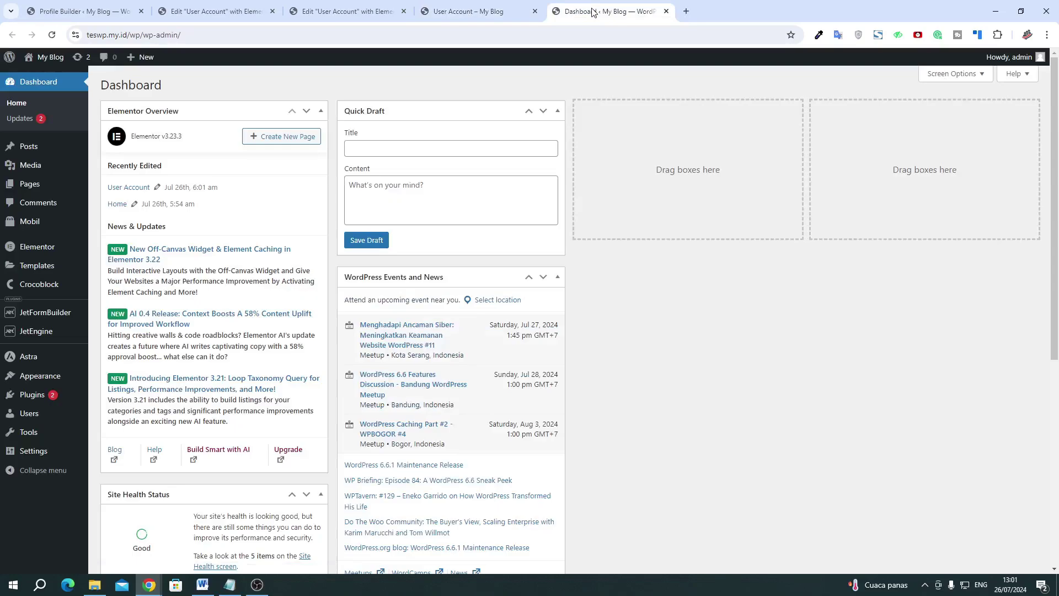
Create a new Elementor template of type Section named "Section Add Mobil"
{"action": "mouse_move", "coordinate": [55, 269]}
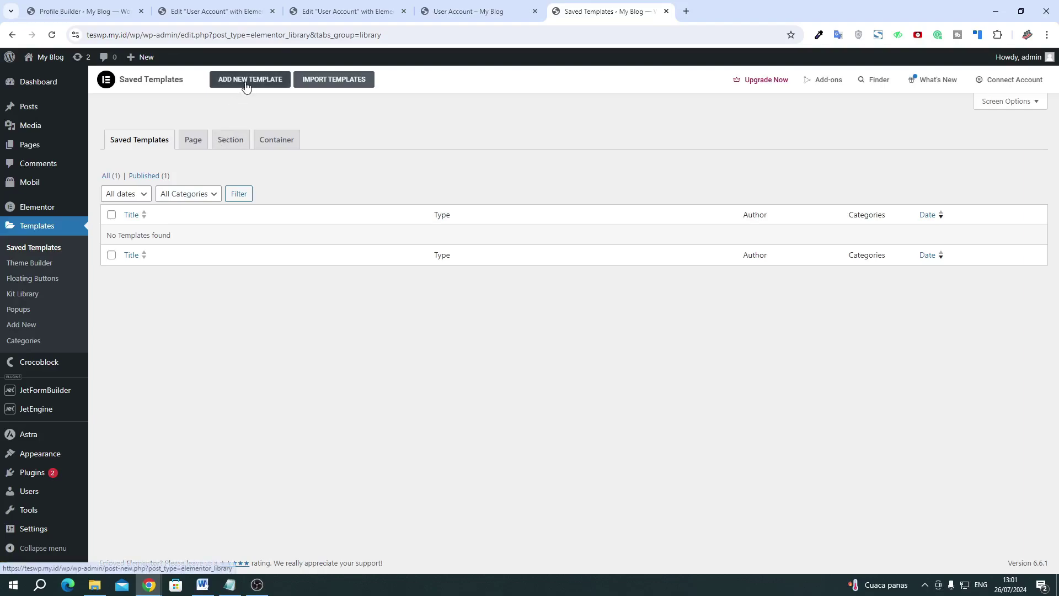
{"action": "left_click", "coordinate": [246, 82]}
{"action": "left_click", "coordinate": [557, 304]}
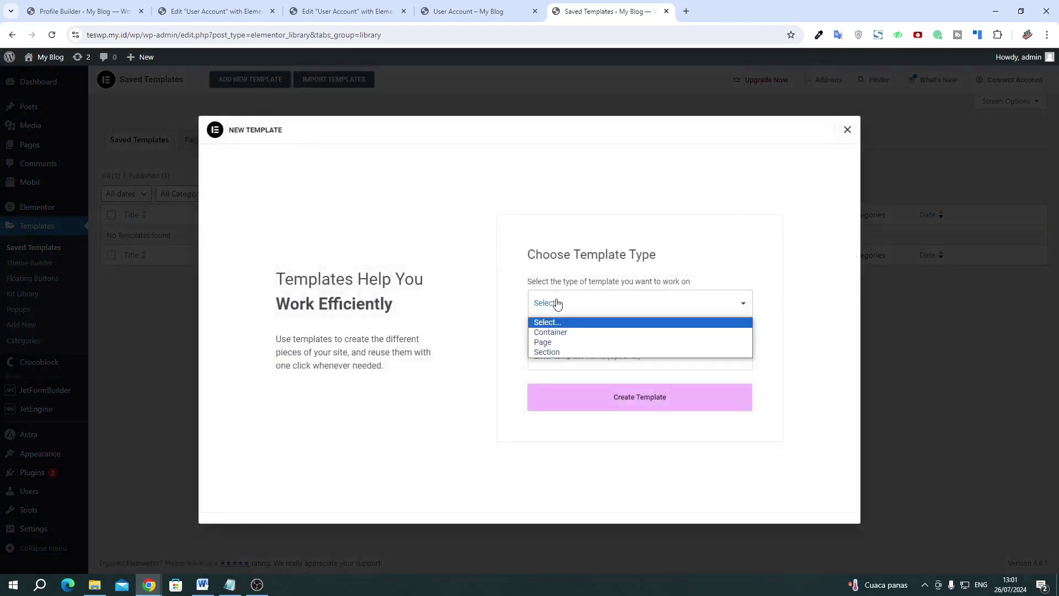
{"action": "left_click", "coordinate": [549, 352]}
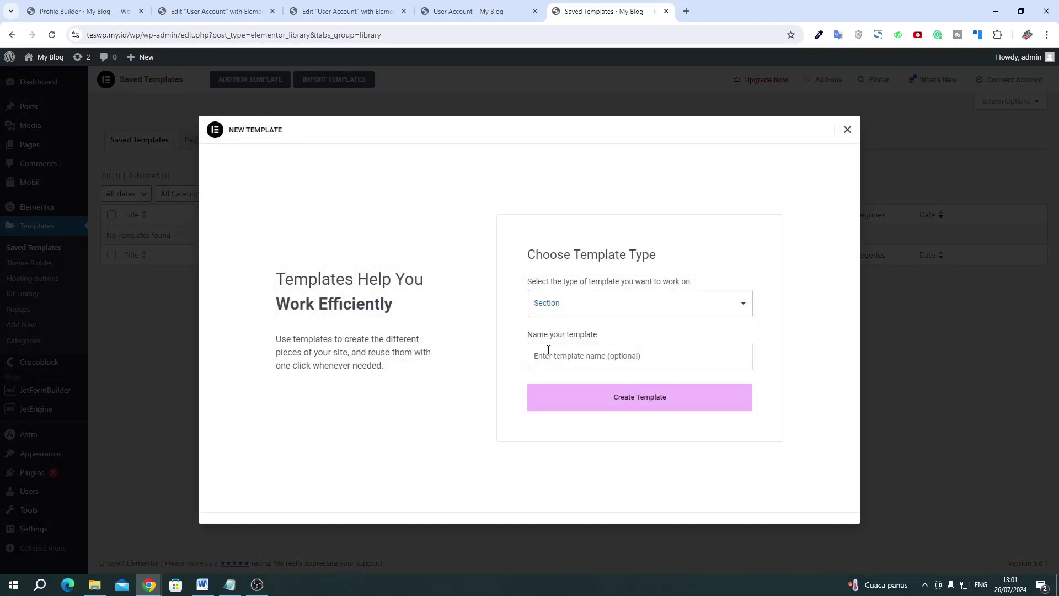
{"action": "left_click", "coordinate": [548, 350]}
{"action": "type", "text": "Sec"}
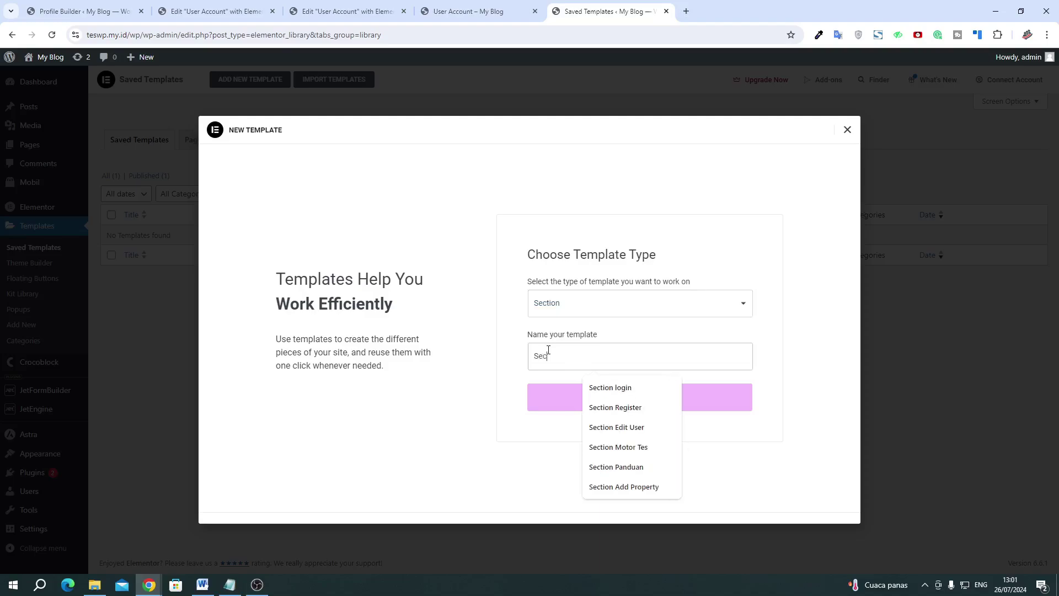
{"action": "type", "text": "tion Add Mobil"}
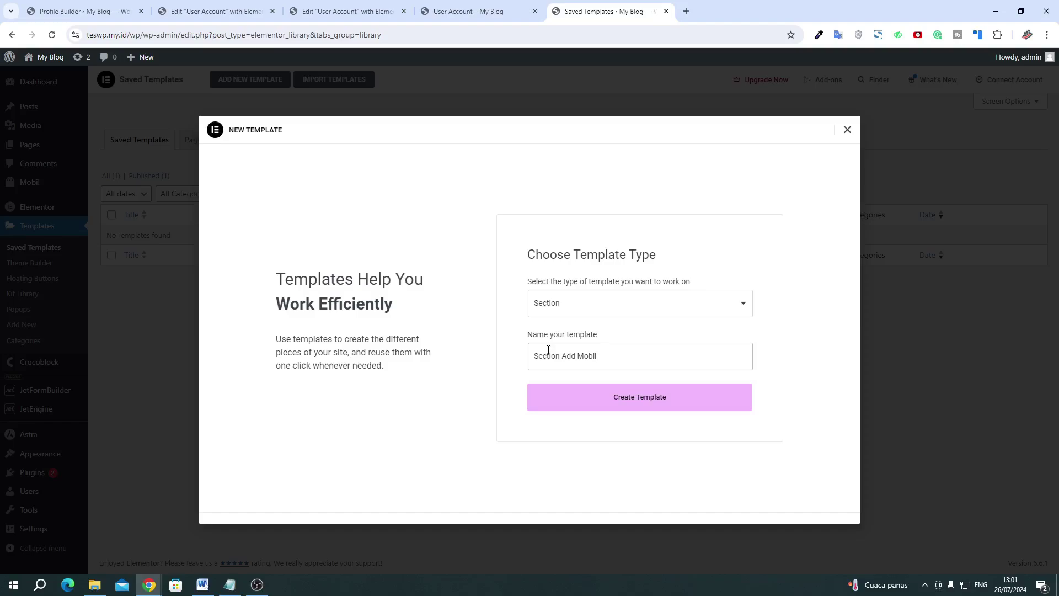
{"action": "left_click", "coordinate": [443, 11]}
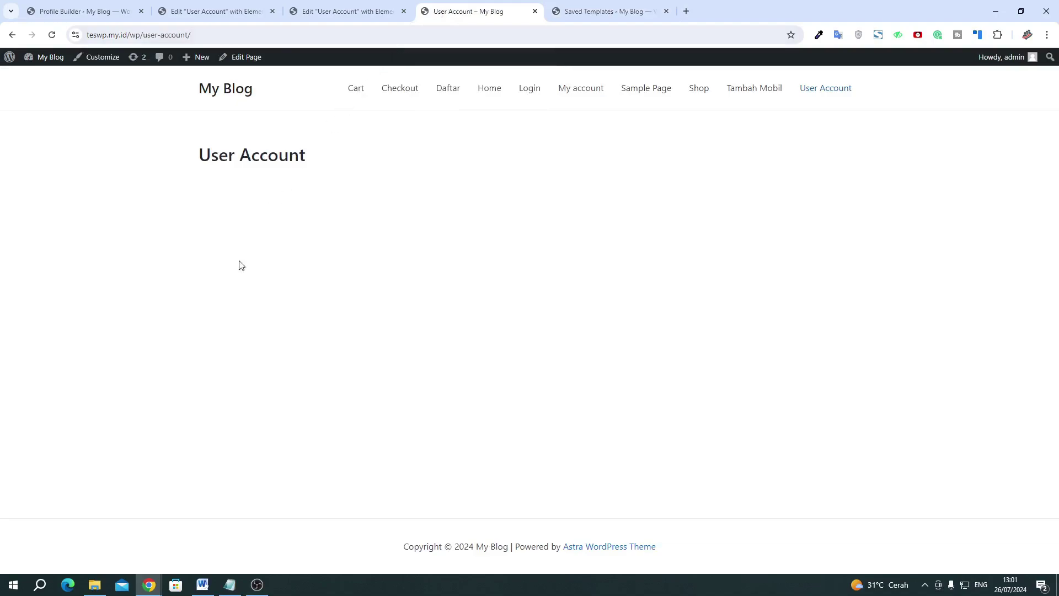
{"action": "left_click", "coordinate": [582, 14]}
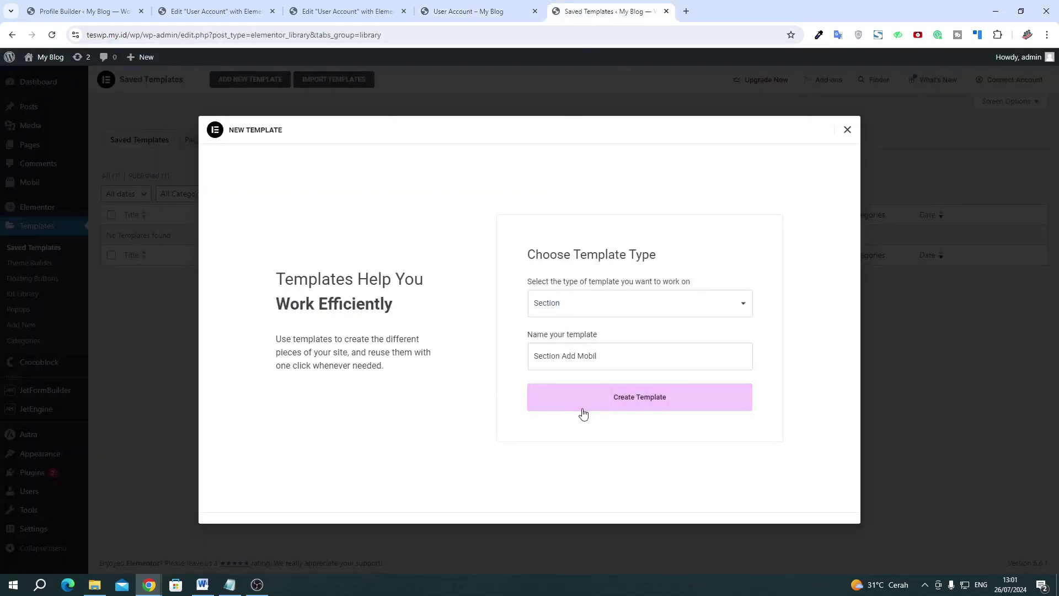
{"action": "left_click", "coordinate": [628, 395]}
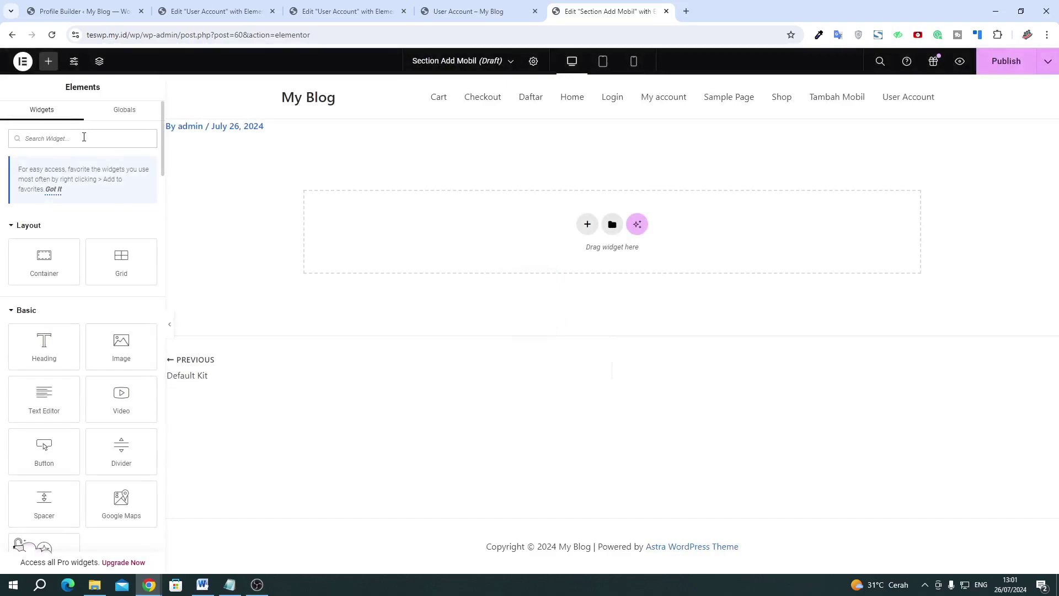
Add a JetForm widget showing Form Add Mobil to the section template and publish it
{"action": "type", "text": "form"}
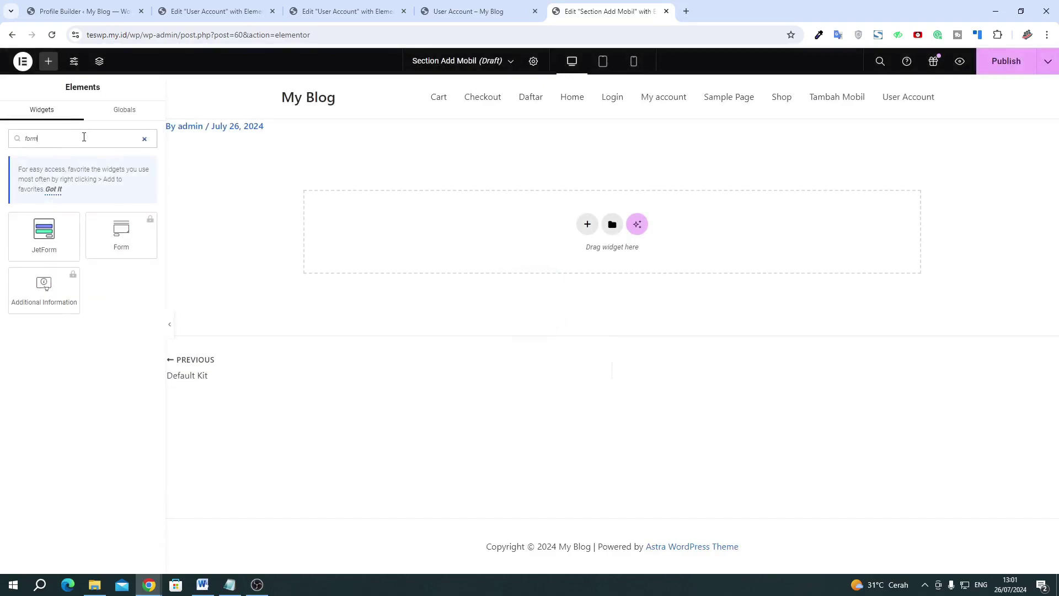
{"action": "left_click_drag", "start_coordinate": [45, 235], "coordinate": [528, 233]}
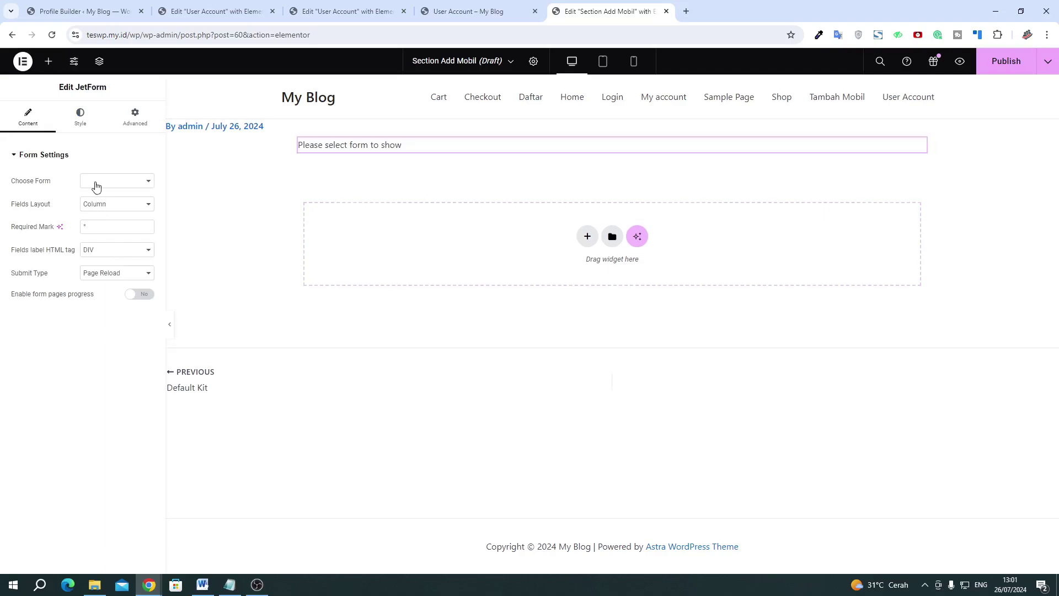
{"action": "left_click", "coordinate": [96, 184]}
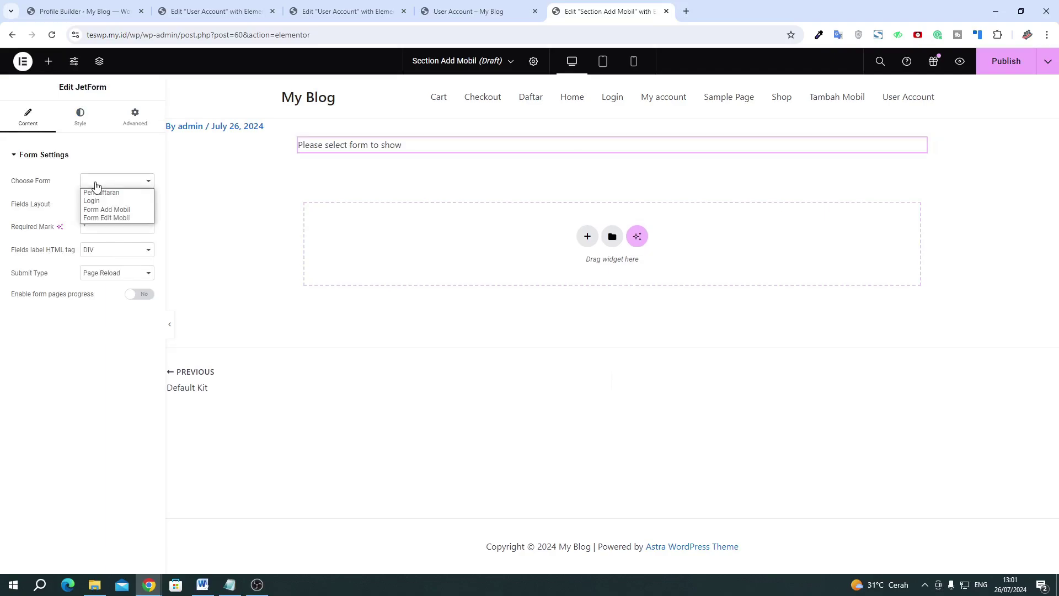
{"action": "left_click", "coordinate": [102, 213]}
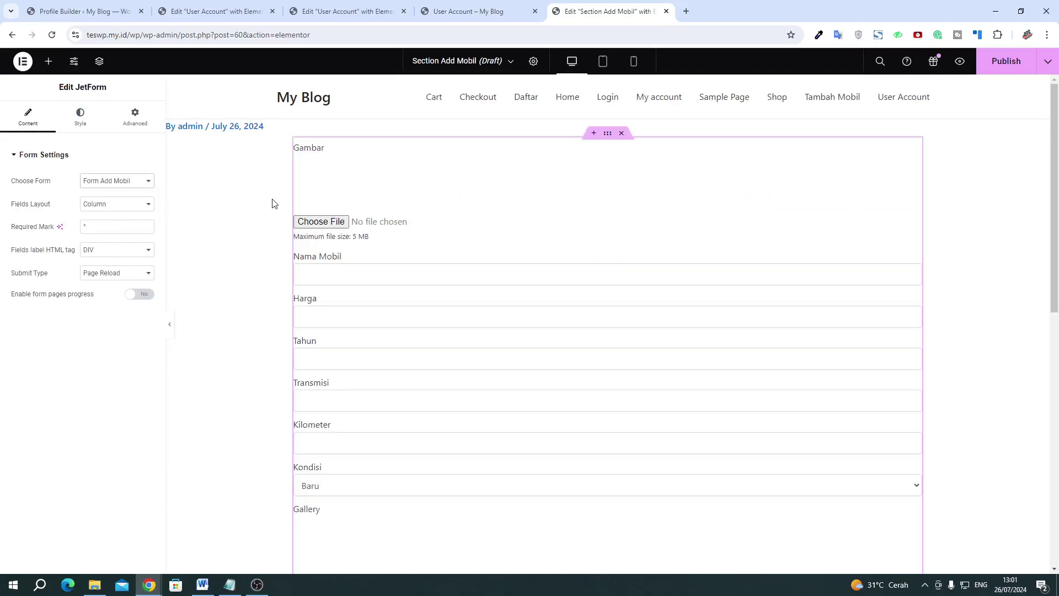
{"action": "scroll", "coordinate": [690, 338], "scroll_direction": "down", "scroll_amount": 7}
{"action": "scroll", "coordinate": [556, 209], "scroll_direction": "up", "scroll_amount": 3}
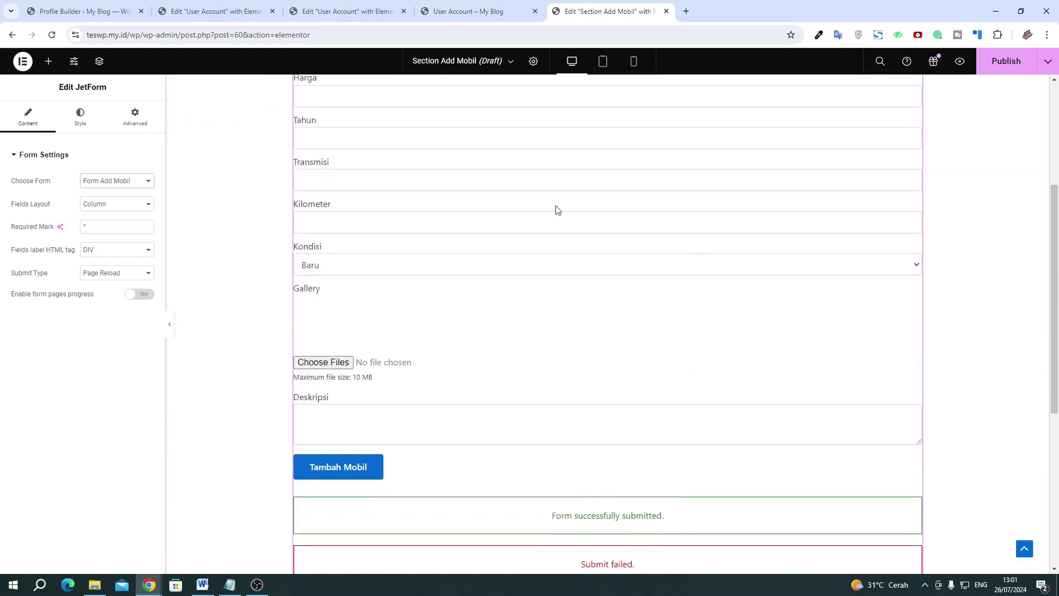
{"action": "scroll", "coordinate": [556, 209], "scroll_direction": "up", "scroll_amount": 5}
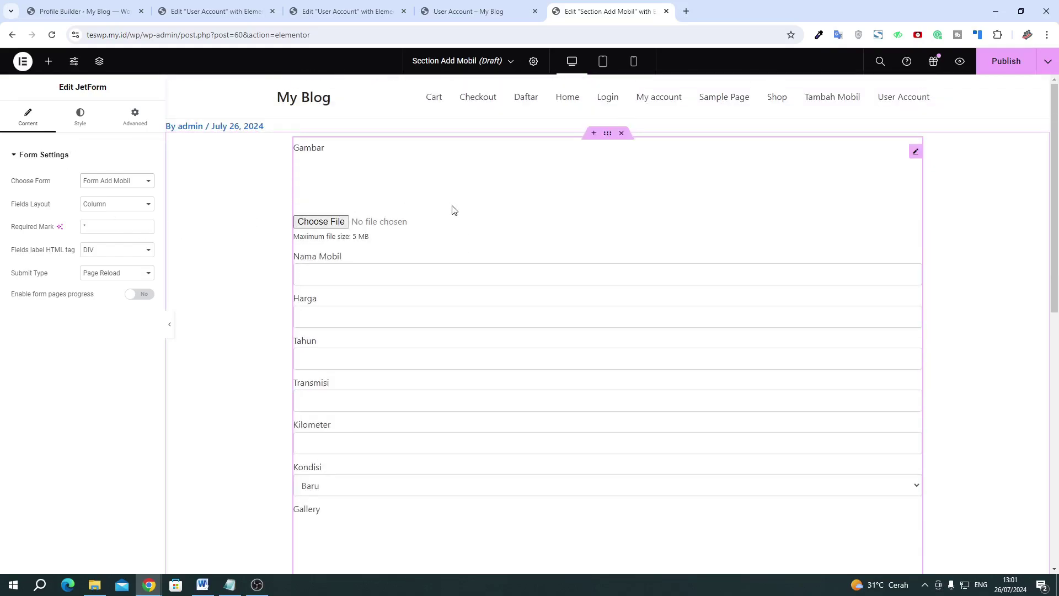
{"action": "left_click", "coordinate": [997, 65]}
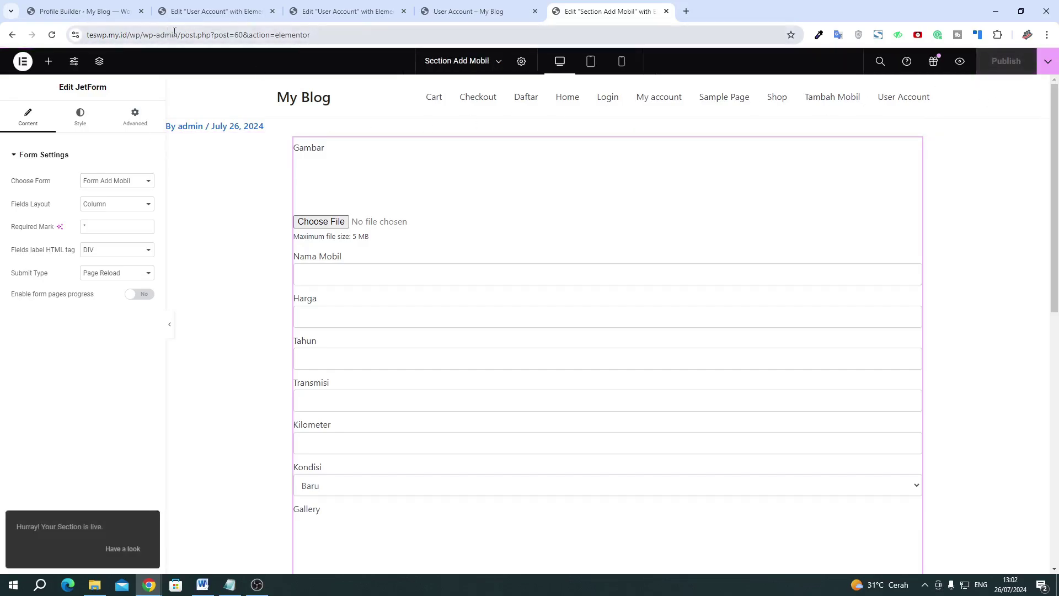
Exit the Elementor editor to WordPress and return to the saved templates list
{"action": "left_click_drag", "start_coordinate": [181, 34], "coordinate": [99, 49]}
{"action": "left_click", "coordinate": [26, 60]}
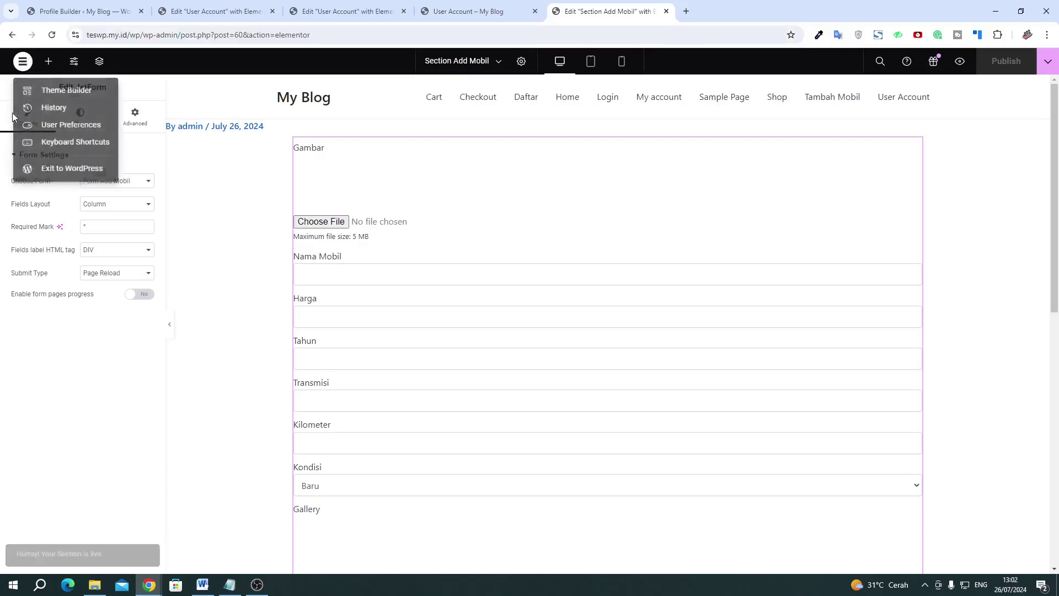
{"action": "left_click", "coordinate": [36, 174]}
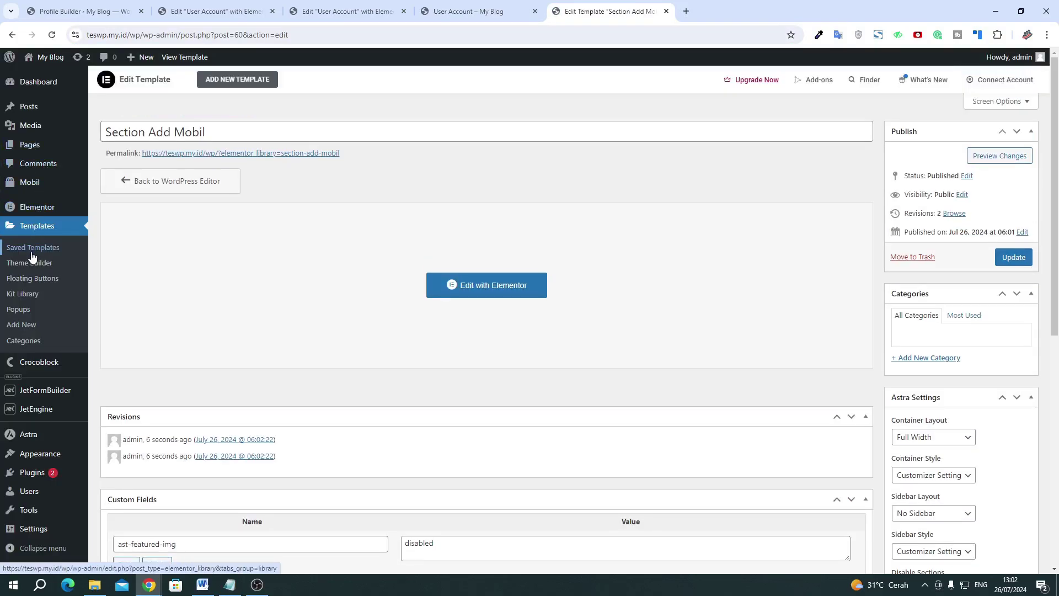
{"action": "left_click", "coordinate": [236, 80]}
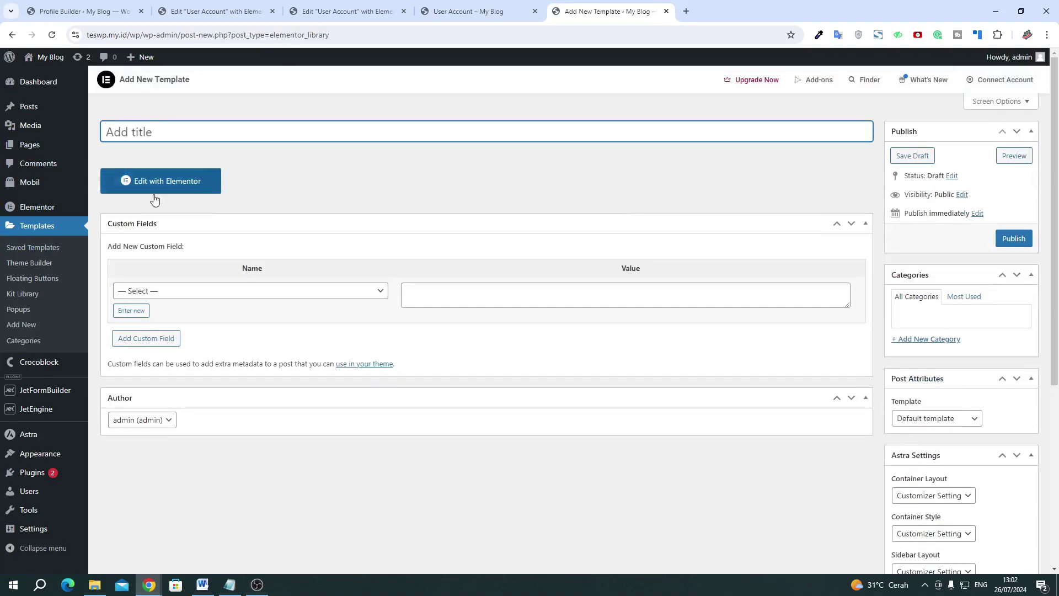
{"action": "left_click", "coordinate": [27, 231]}
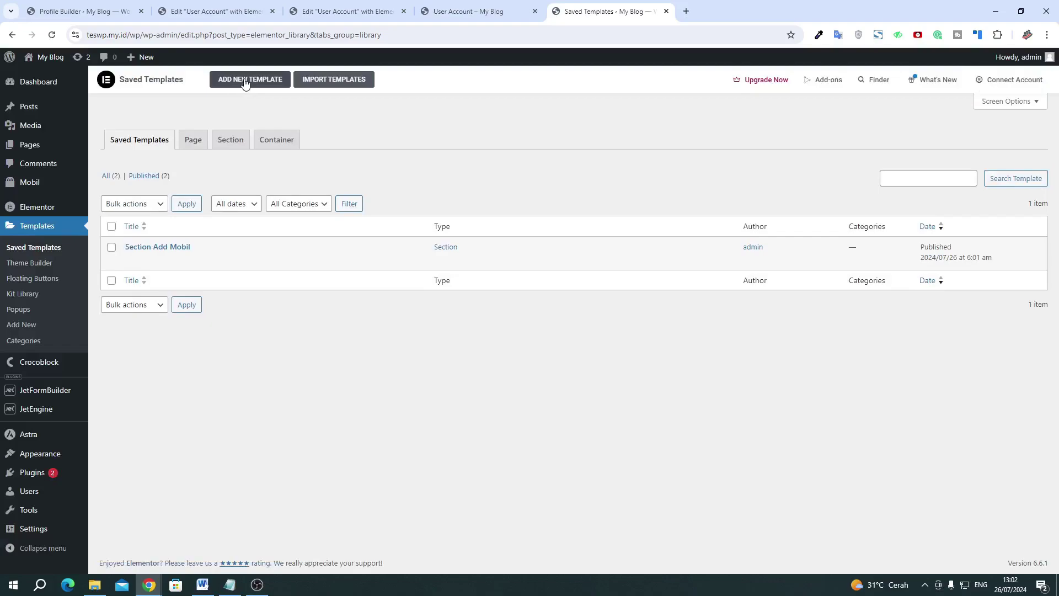
Create another Section template named "Section My Car"
{"action": "left_click", "coordinate": [244, 79]}
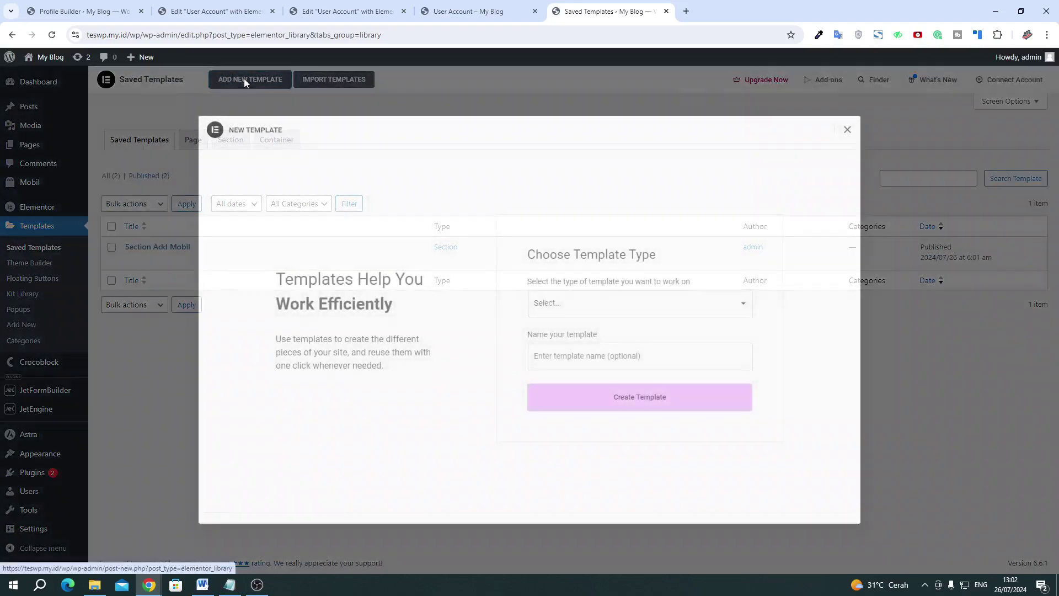
{"action": "left_click", "coordinate": [640, 312]}
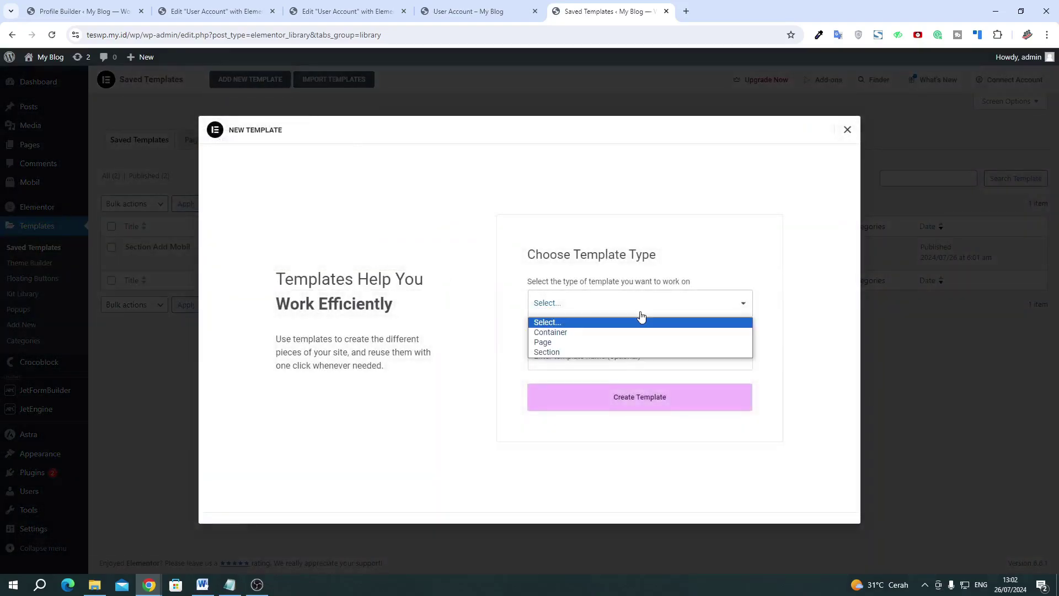
{"action": "left_click", "coordinate": [561, 353]}
{"action": "left_click", "coordinate": [558, 355]}
{"action": "type", "text": "Section"}
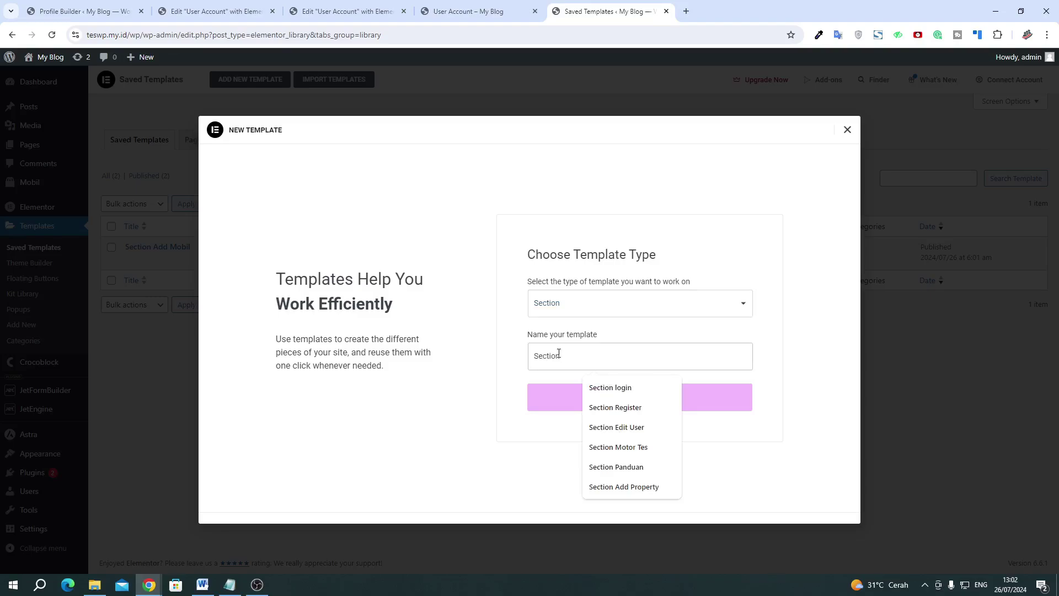
{"action": "type", "text": "My Mb"}
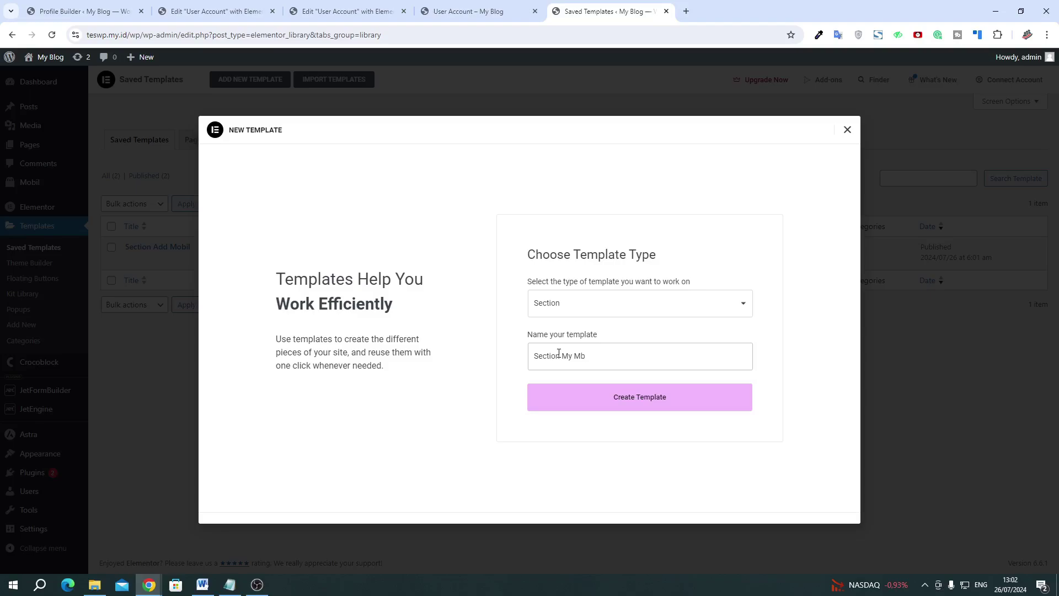
{"action": "key", "text": "BackSpace"}
{"action": "type", "text": "Car"}
{"action": "left_click", "coordinate": [590, 397]}
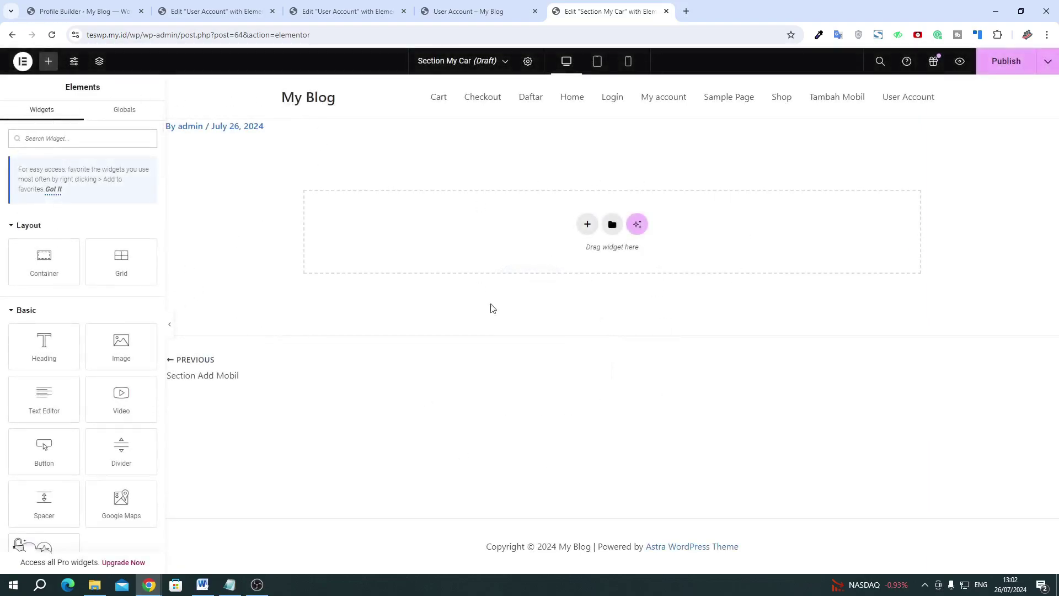
Publish the empty Section My Car template and go back to the saved templates list
{"action": "left_click", "coordinate": [1009, 61]}
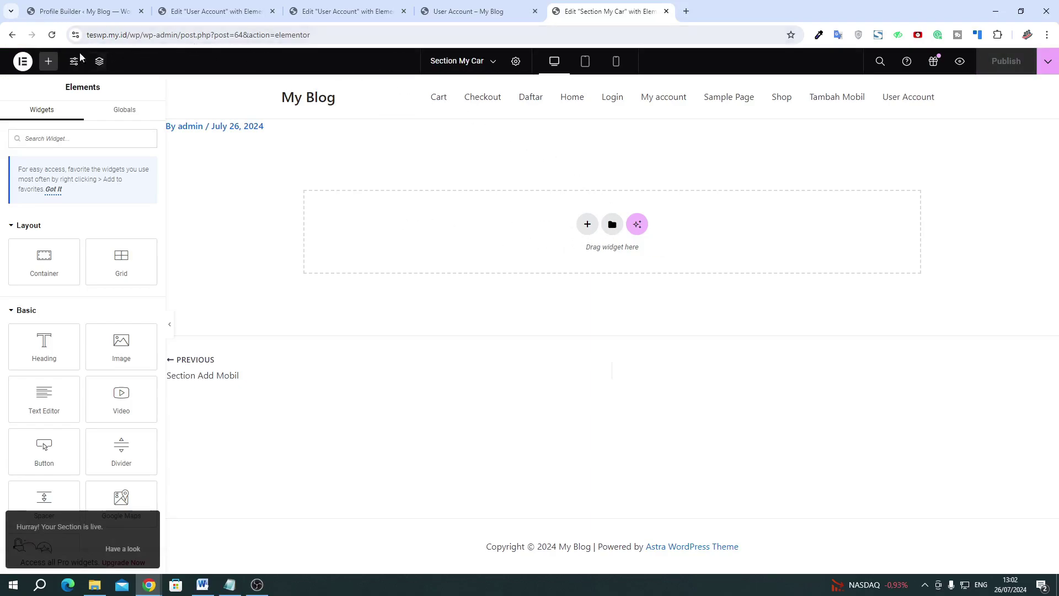
{"action": "left_click", "coordinate": [23, 62]}
{"action": "left_click", "coordinate": [49, 169]}
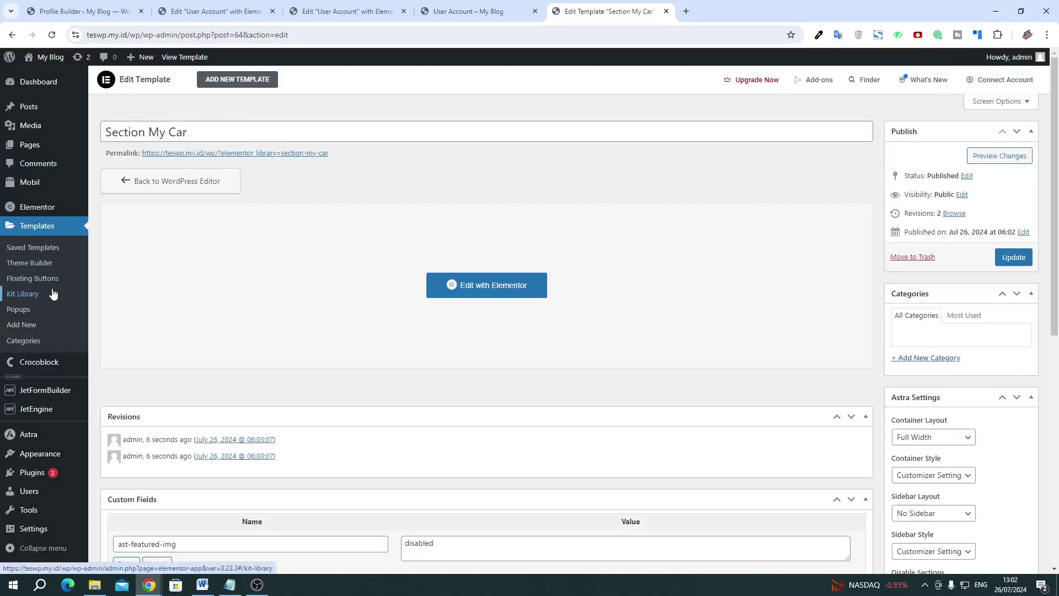
{"action": "left_click", "coordinate": [29, 247]}
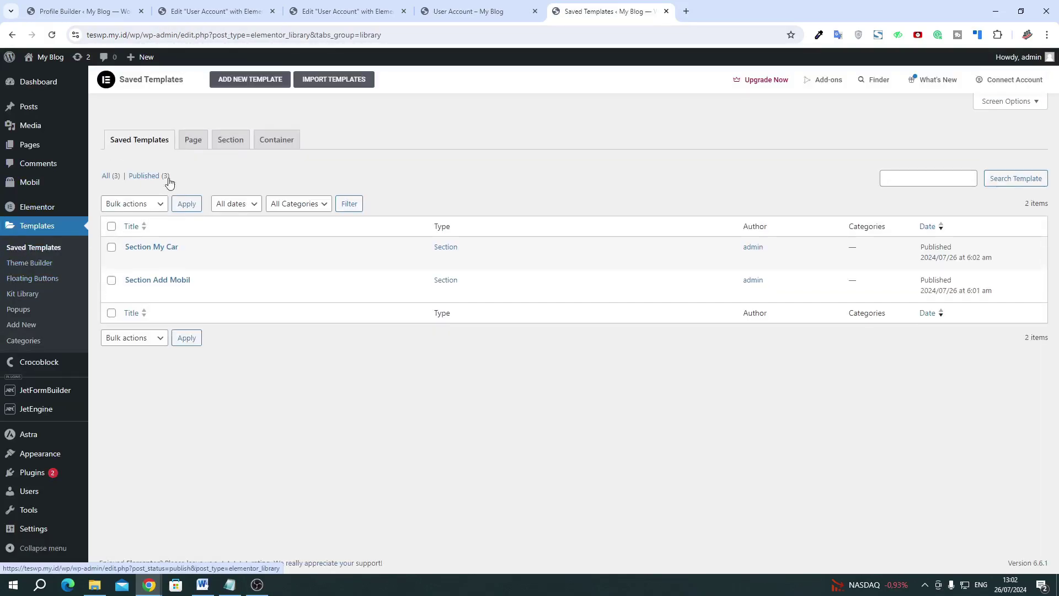
Create a third Section template named "Section Edit Mobil"
{"action": "left_click", "coordinate": [243, 78]}
{"action": "left_click", "coordinate": [585, 314]}
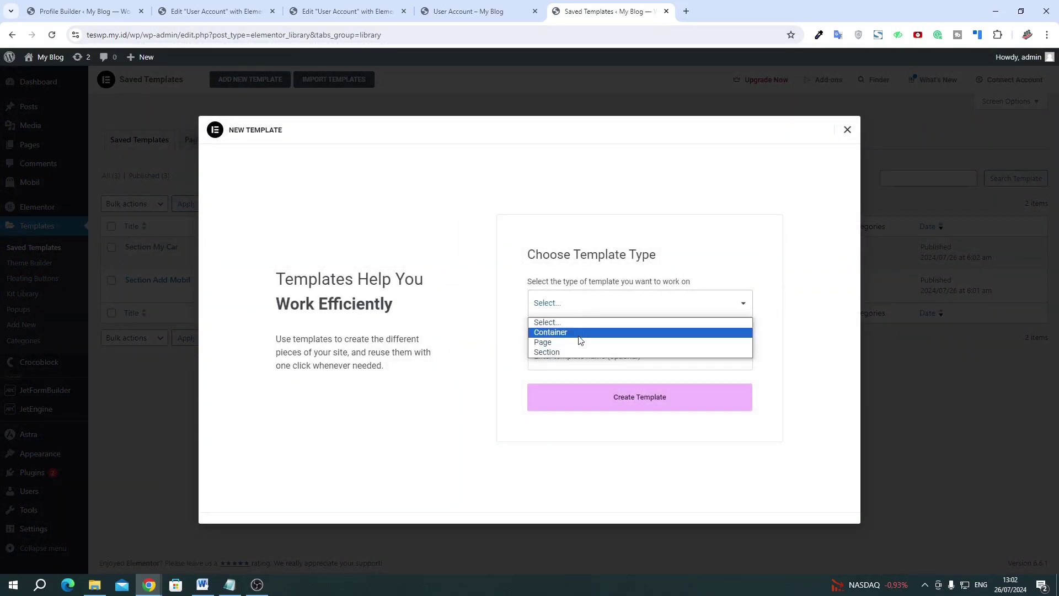
{"action": "left_click", "coordinate": [564, 350]}
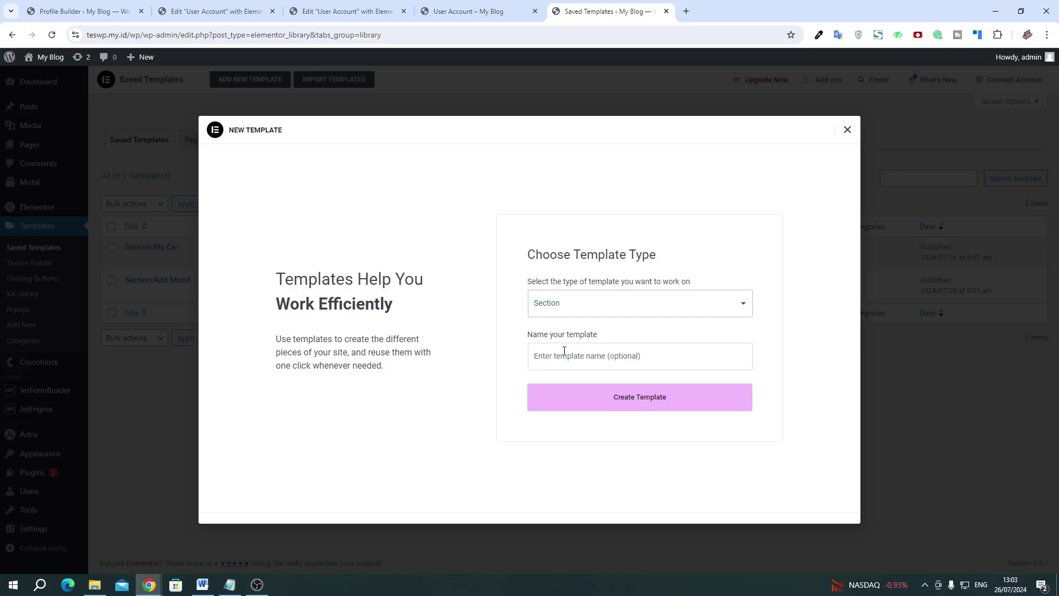
{"action": "type", "text": "Section "}
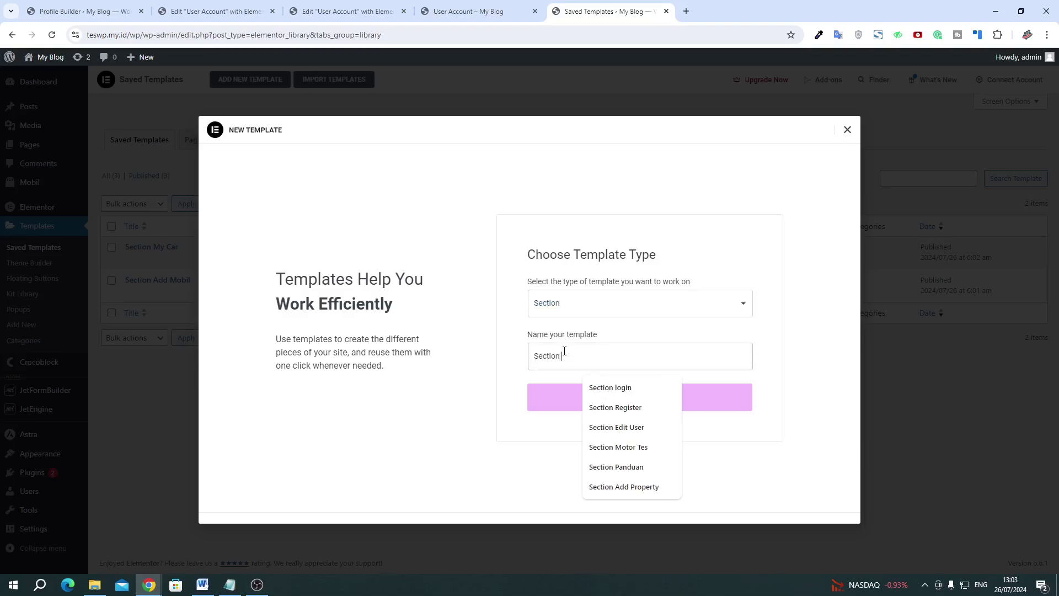
{"action": "type", "text": "Edit Mobil"}
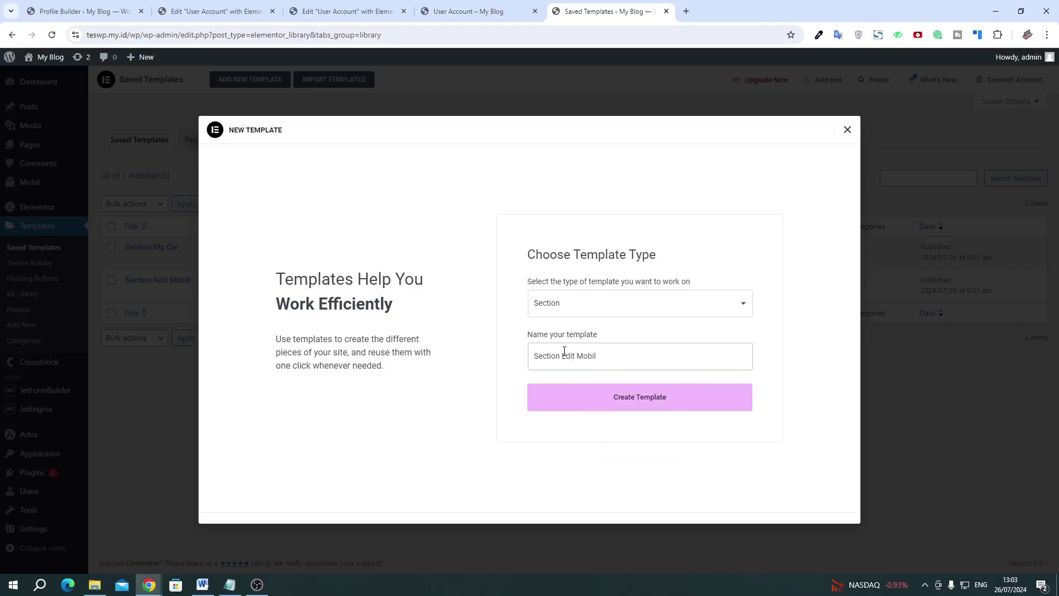
{"action": "left_click", "coordinate": [661, 403]}
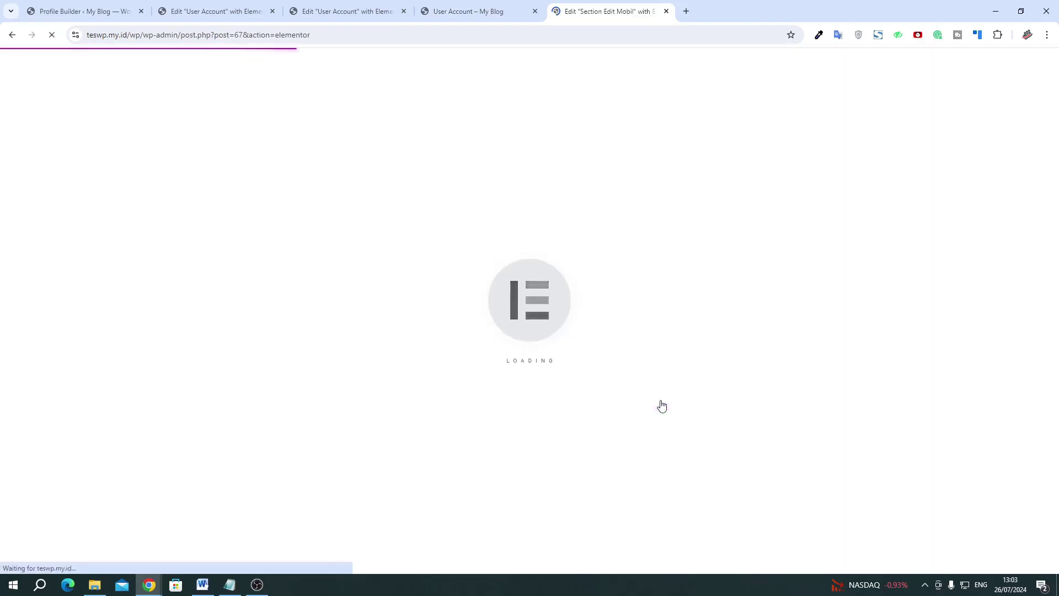
{"action": "left_click", "coordinate": [248, 590]}
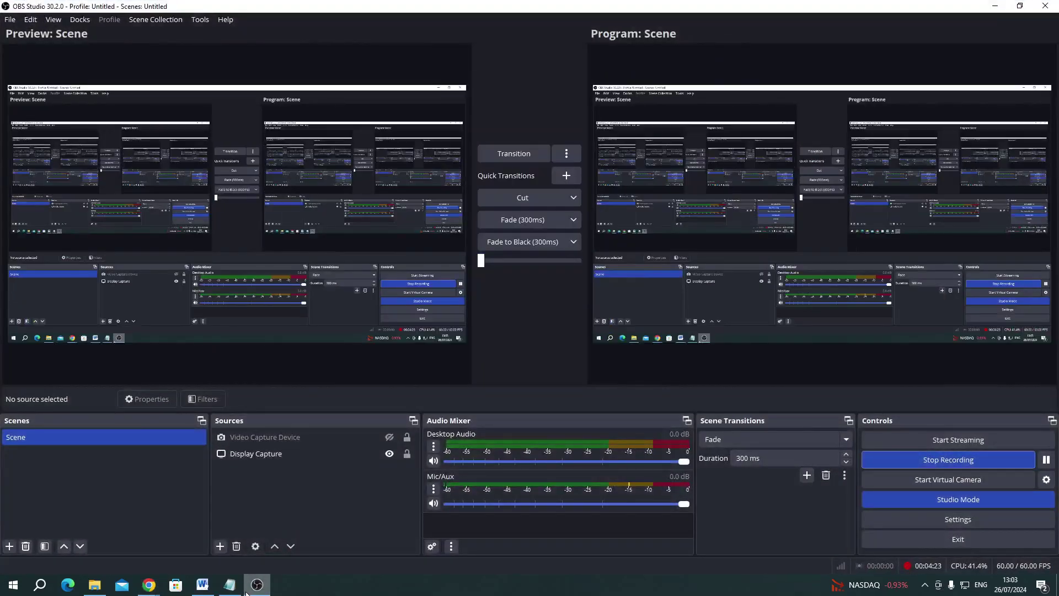
{"action": "left_click", "coordinate": [248, 590]}
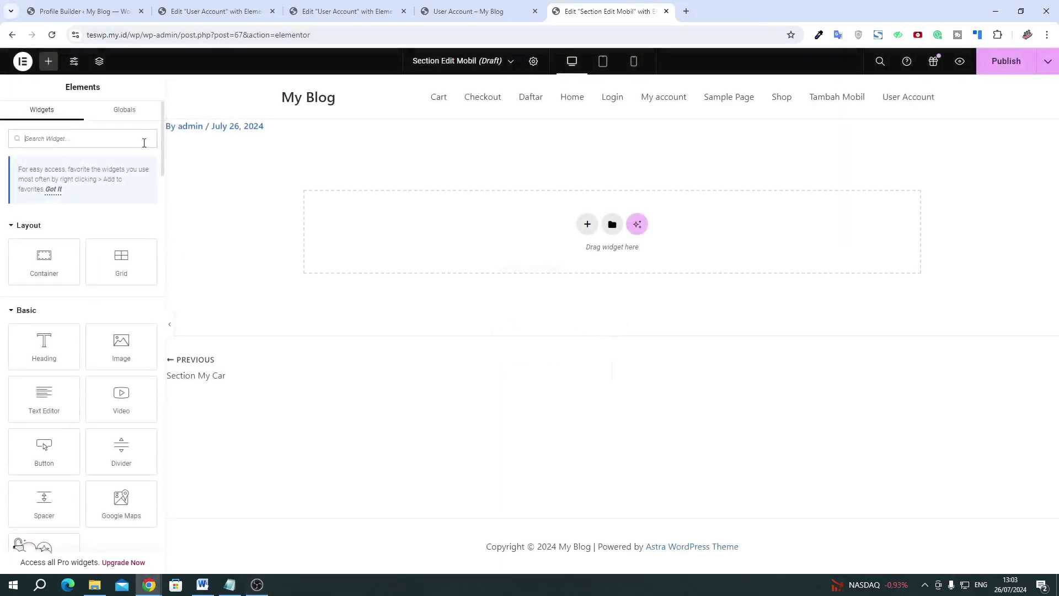
Add a JetForm widget showing the Form Edit Mobil form to the Section Edit Mobil template and publish it
{"action": "left_click", "coordinate": [96, 134]}
{"action": "type", "text": "fo"}
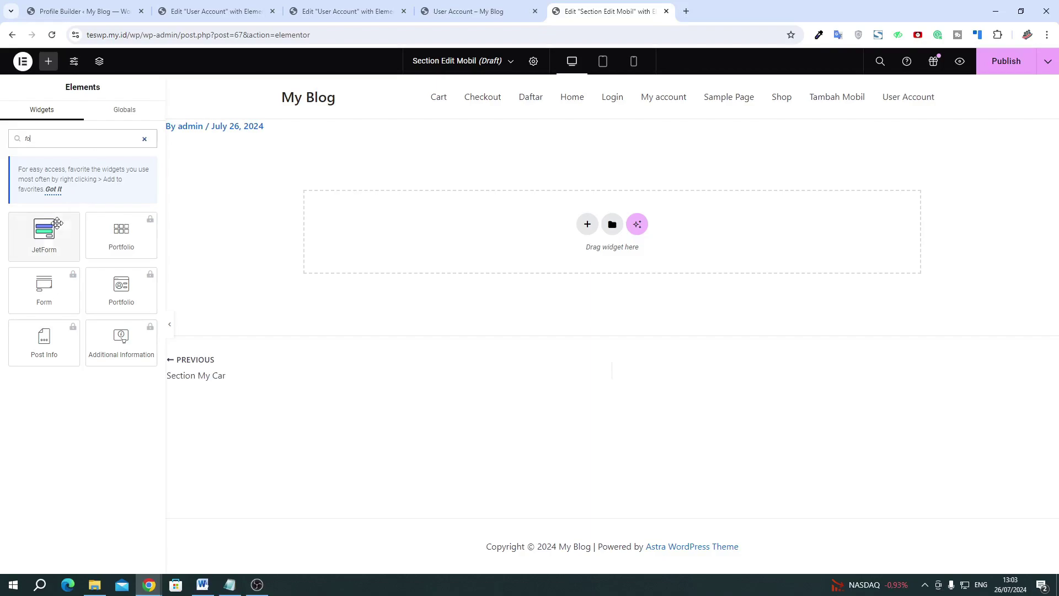
{"action": "left_click_drag", "start_coordinate": [44, 231], "coordinate": [342, 219]}
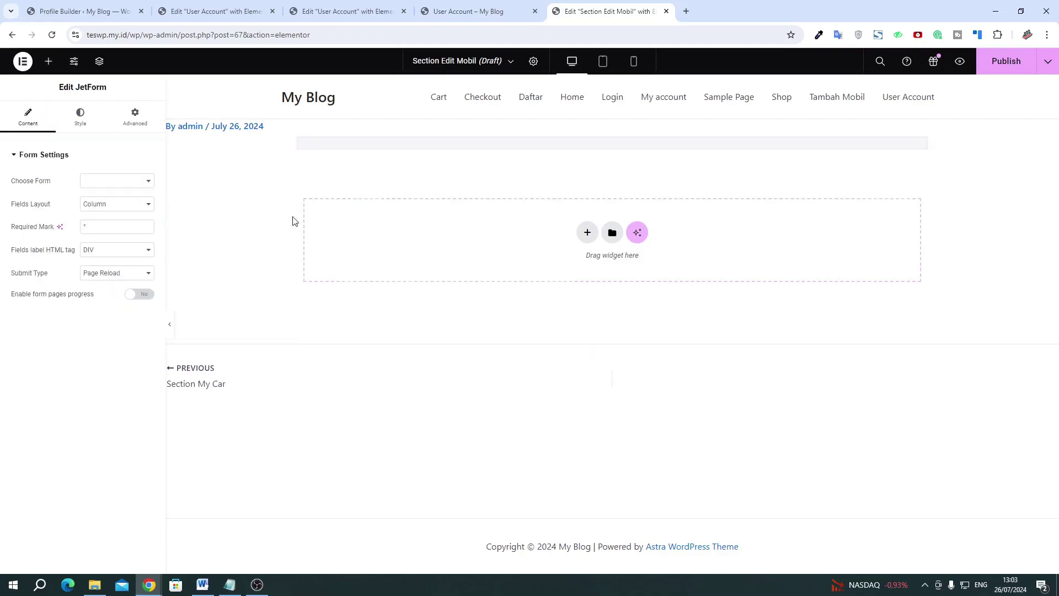
{"action": "left_click", "coordinate": [128, 181]}
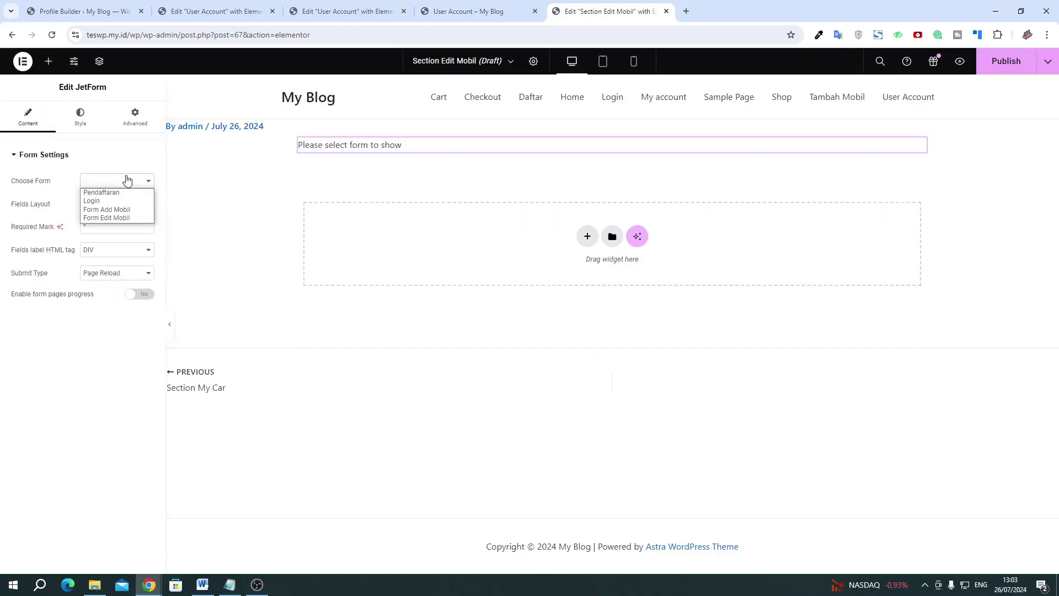
{"action": "left_click", "coordinate": [124, 218]}
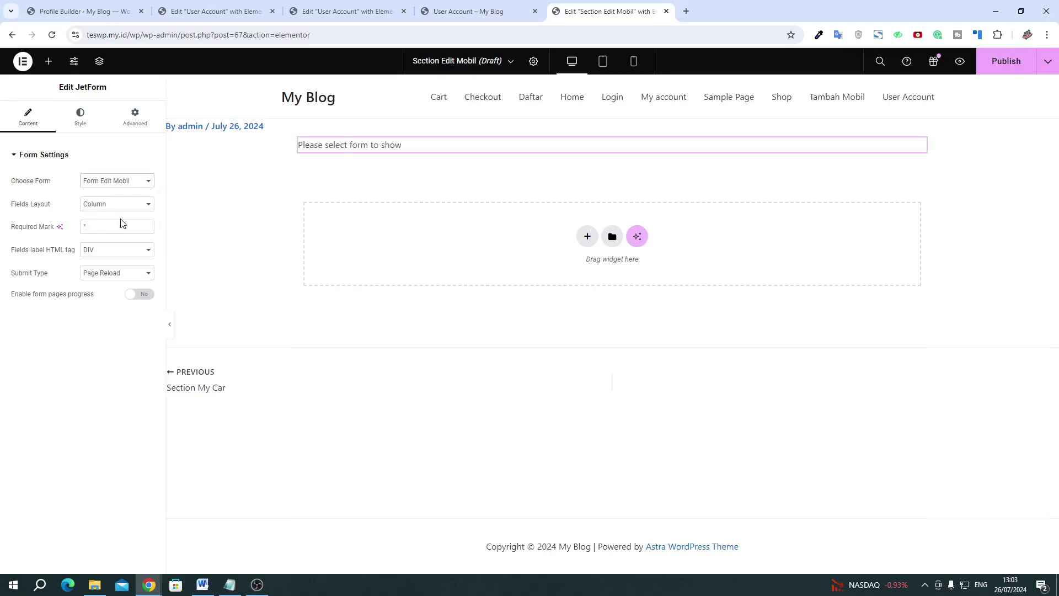
{"action": "left_click", "coordinate": [1002, 66]}
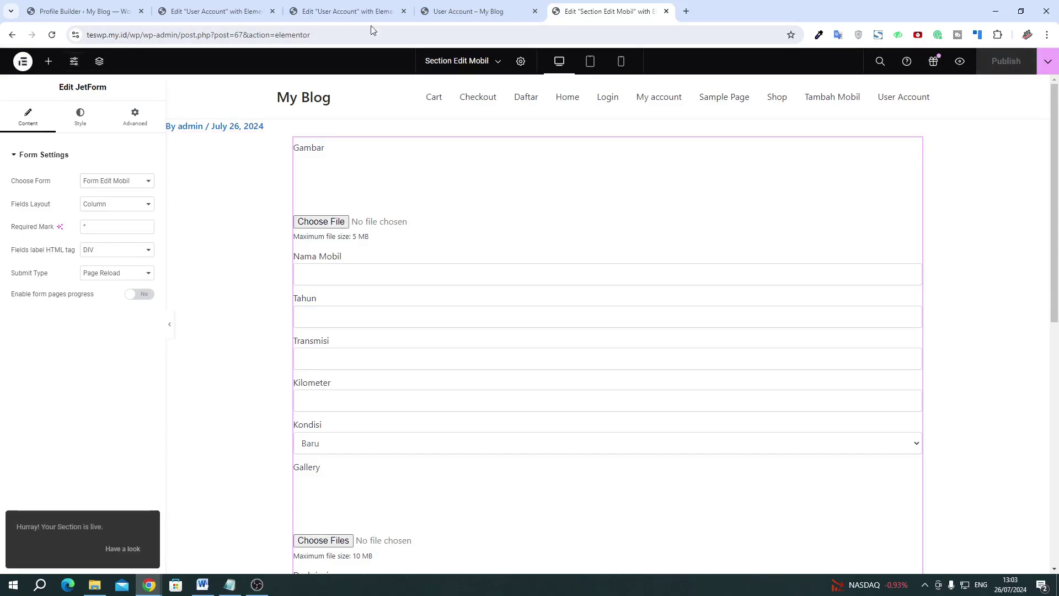
Exit the template editor to WordPress and open JetEngine's Profile Builder settings
{"action": "left_click", "coordinate": [437, 15]}
{"action": "left_click", "coordinate": [573, 12]}
{"action": "left_click", "coordinate": [27, 66]}
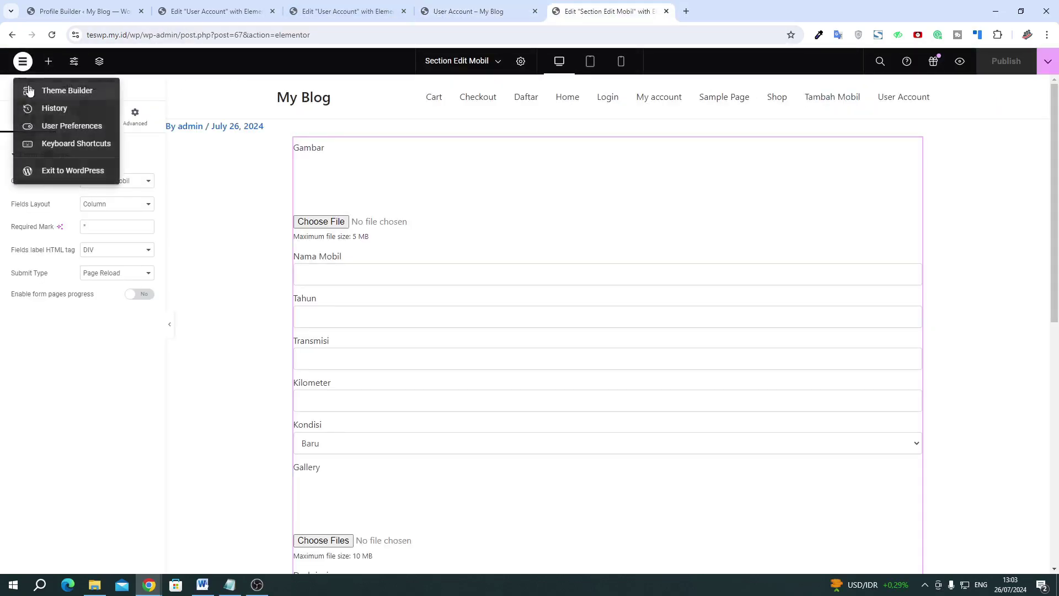
{"action": "left_click", "coordinate": [54, 167]}
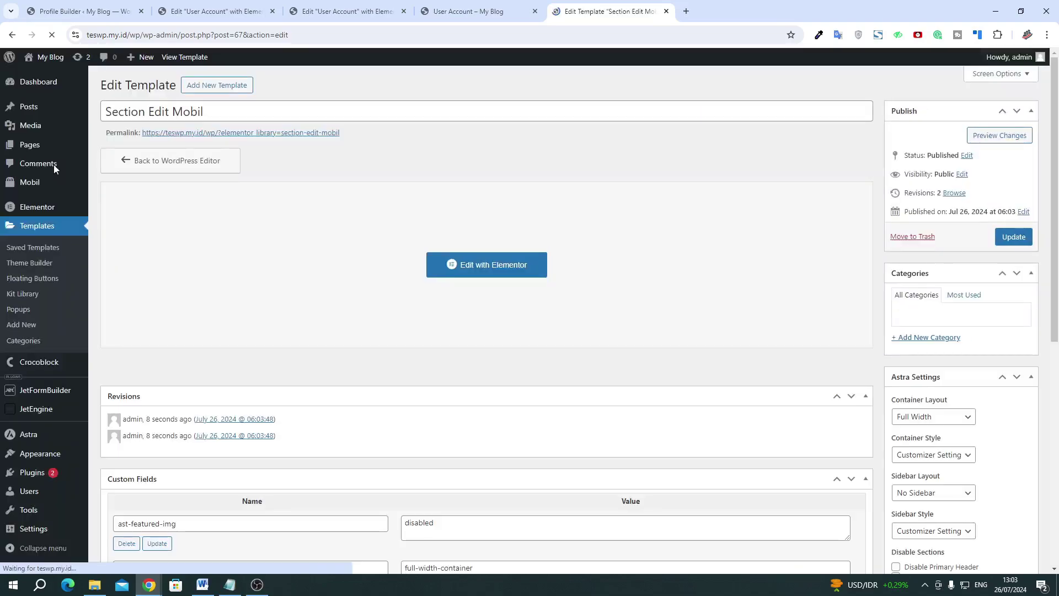
{"action": "scroll", "coordinate": [60, 406], "scroll_direction": "down", "scroll_amount": 2}
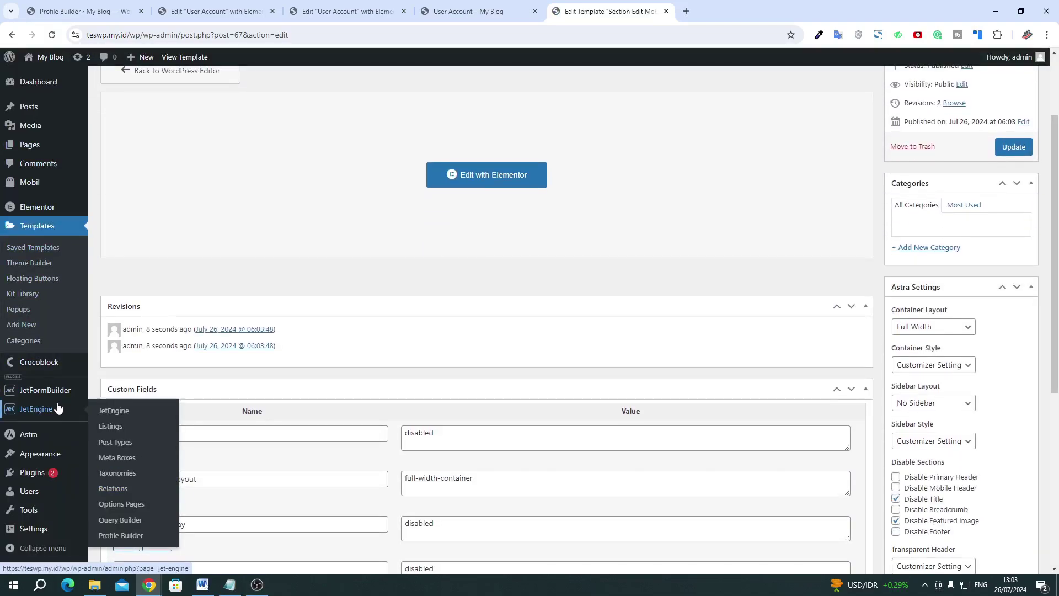
{"action": "mouse_move", "coordinate": [46, 431]}
{"action": "mouse_move", "coordinate": [41, 410]}
{"action": "left_click", "coordinate": [121, 535]}
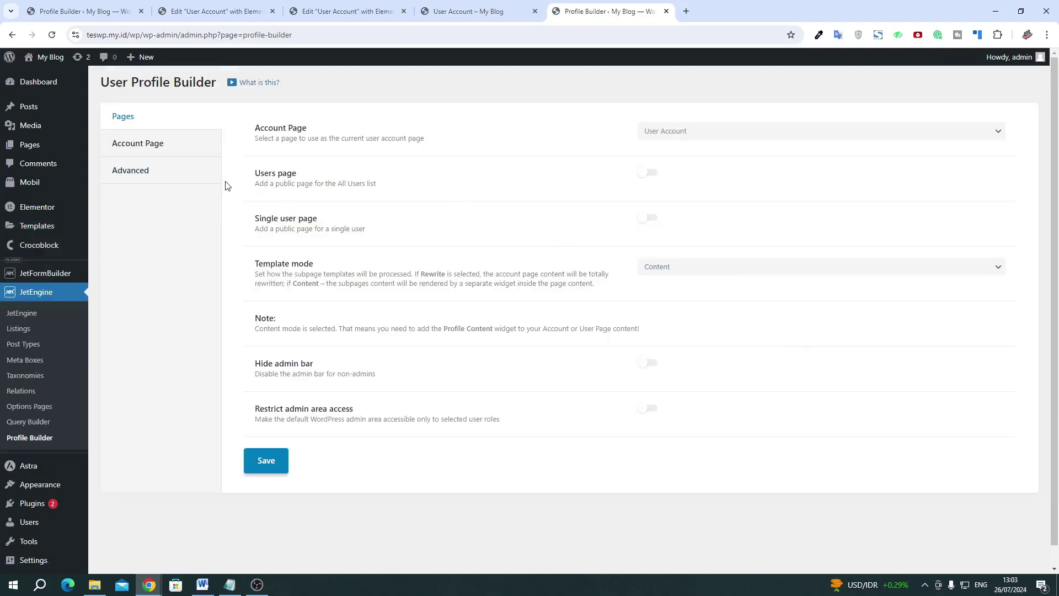
{"action": "left_click", "coordinate": [137, 152]}
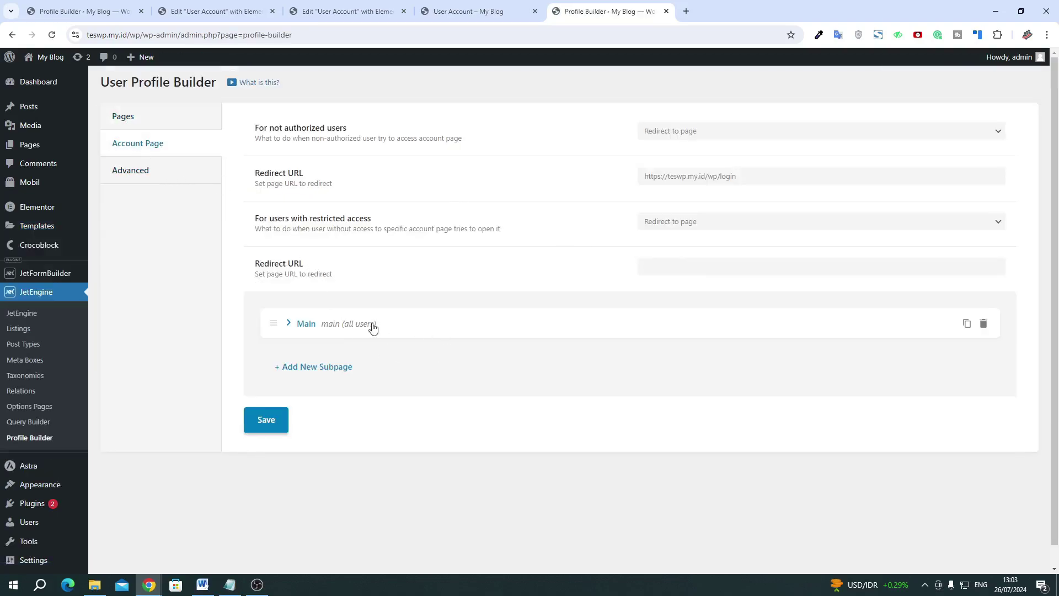
{"action": "left_click", "coordinate": [983, 324]}
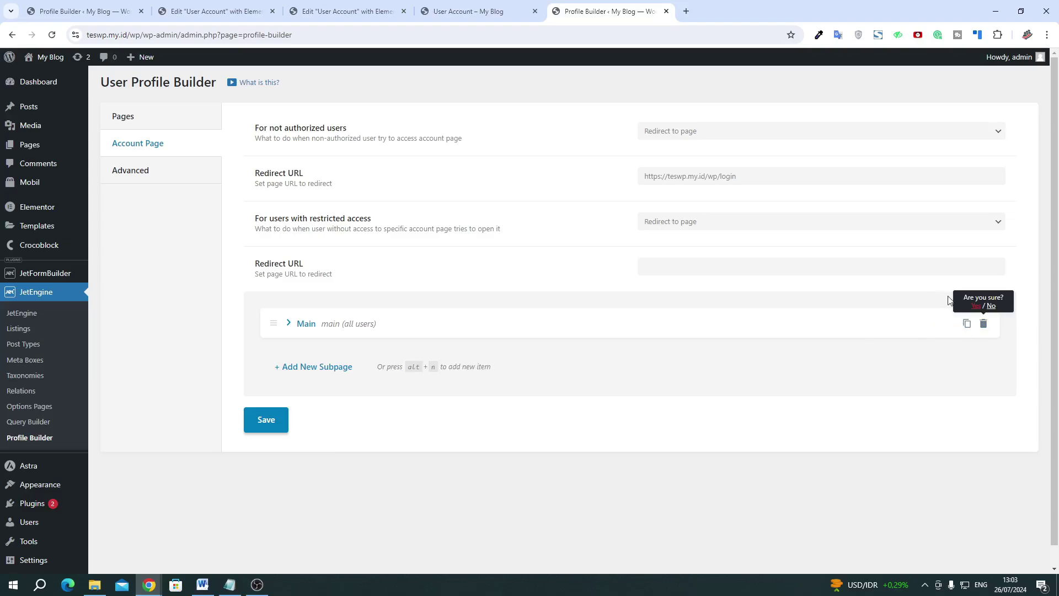
{"action": "left_click", "coordinate": [976, 305]}
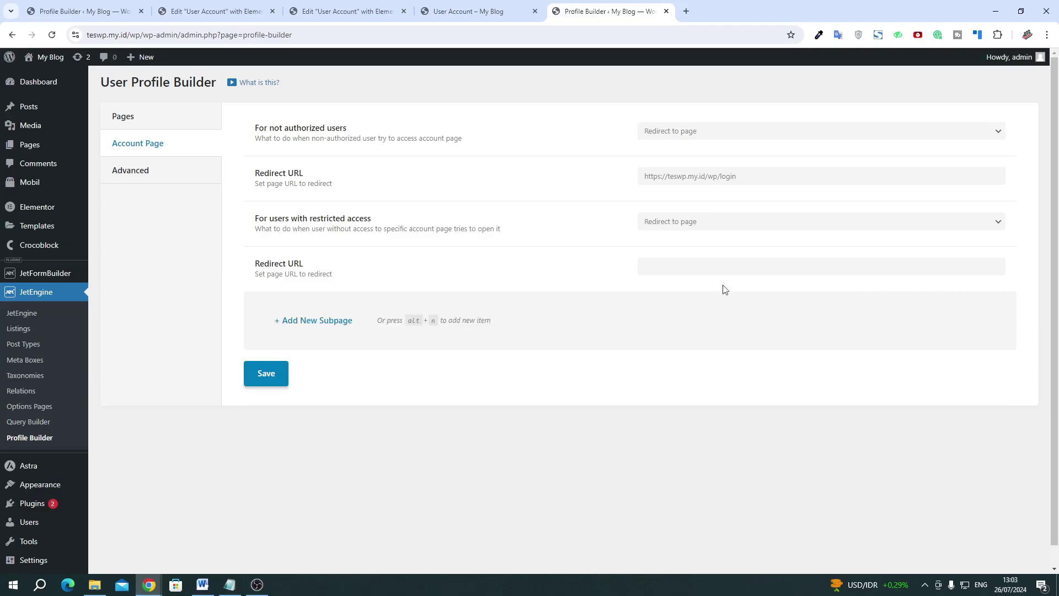
Add an account subpage titled "Add Car" with the slug add-car and the Section Add Mobil template
{"action": "left_click", "coordinate": [333, 327]}
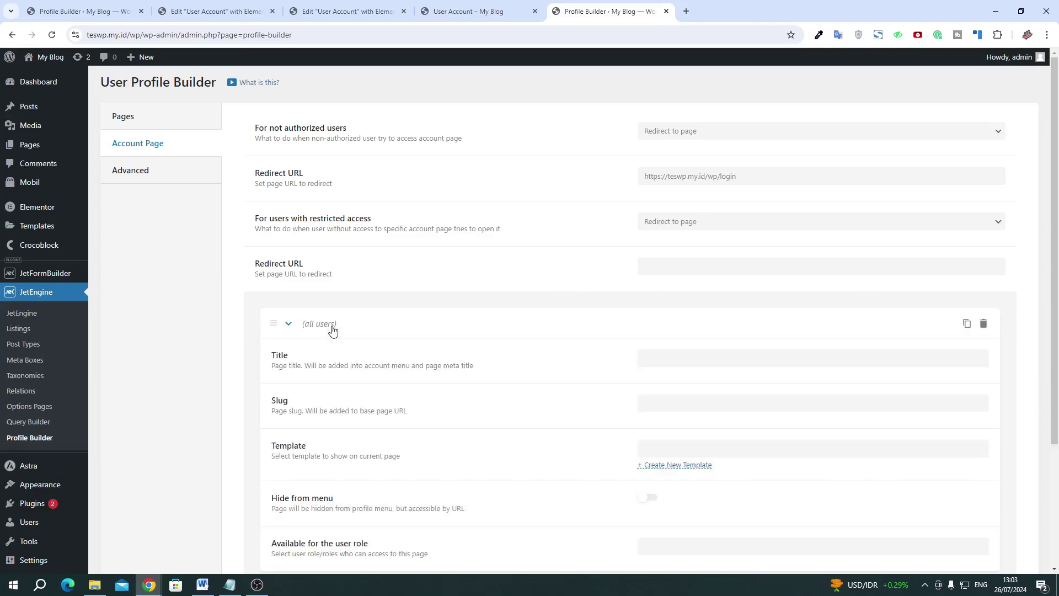
{"action": "left_click", "coordinate": [654, 350]}
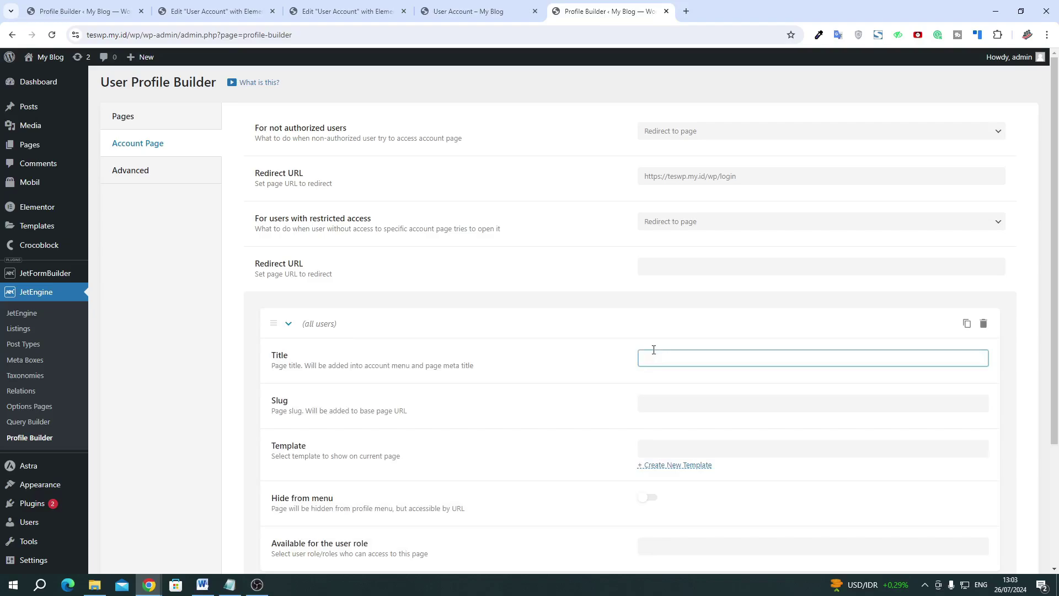
{"action": "type", "text": "Add Car"}
{"action": "left_click", "coordinate": [634, 336]}
{"action": "scroll", "coordinate": [634, 336], "scroll_direction": "down", "scroll_amount": 2}
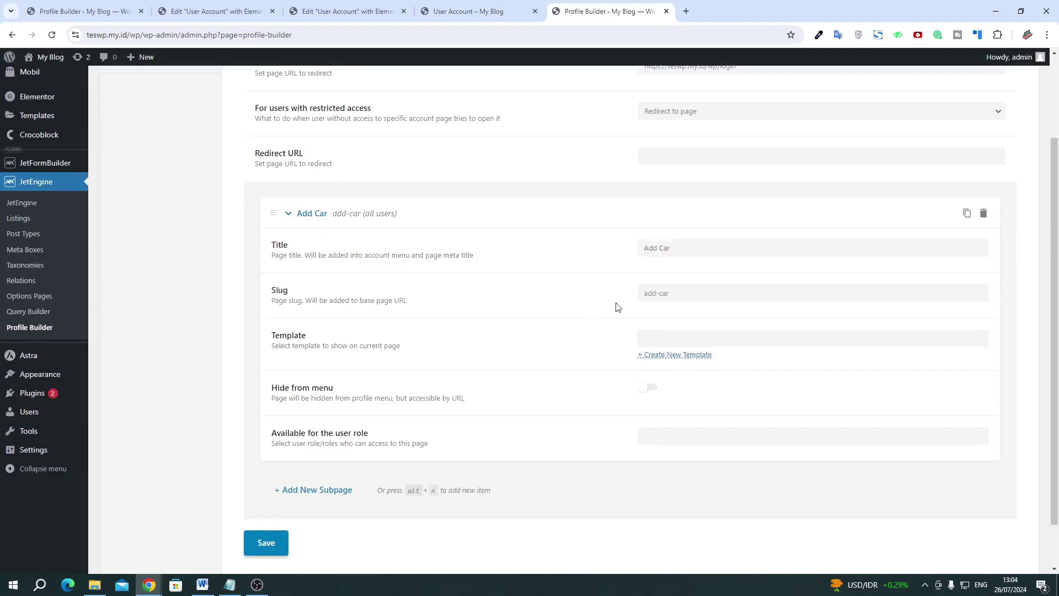
{"action": "left_click", "coordinate": [686, 341]}
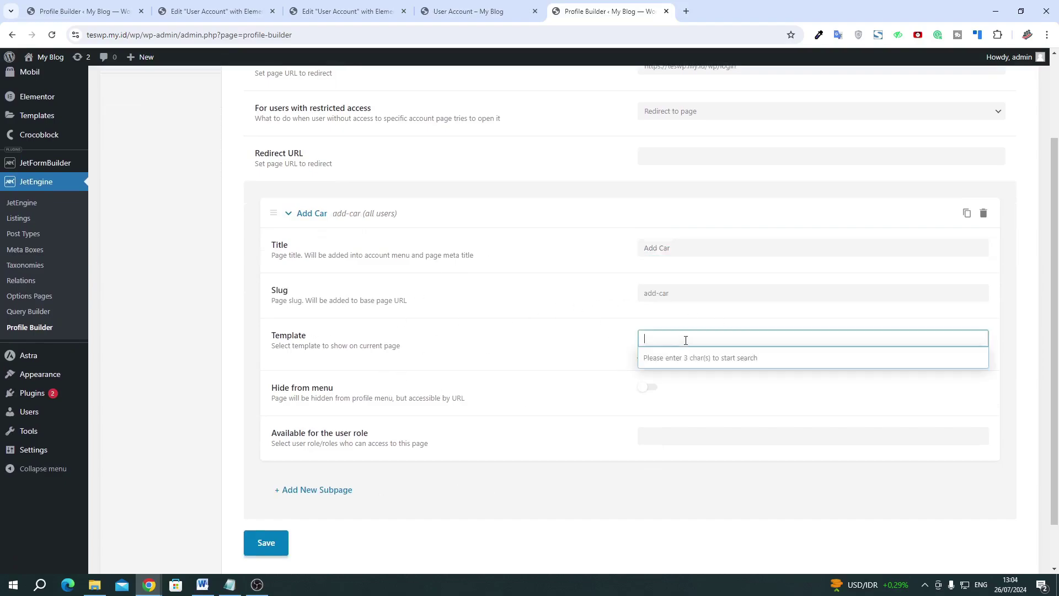
{"action": "type", "text": "sec"}
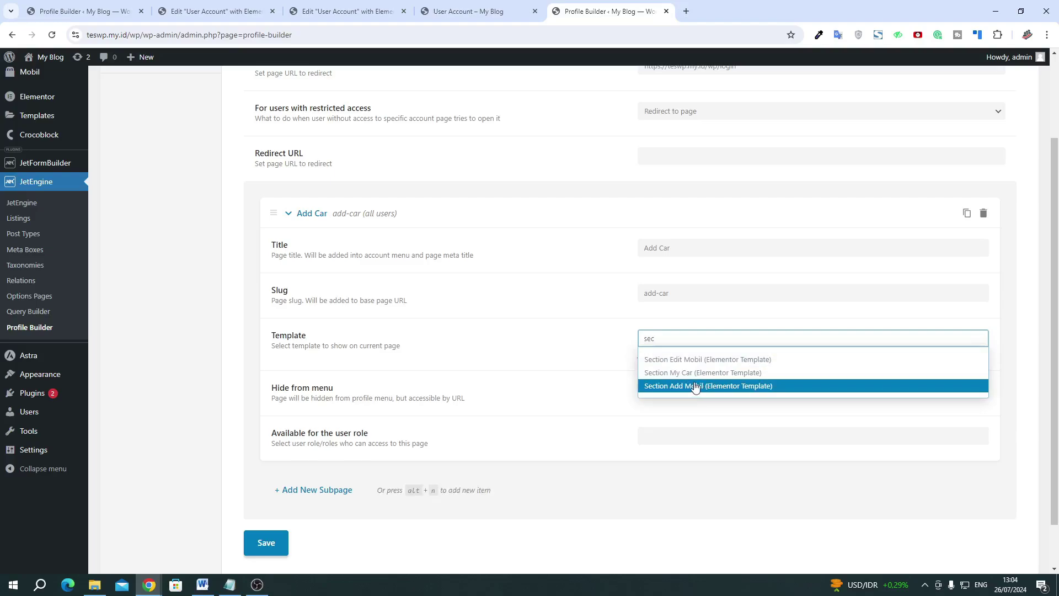
{"action": "left_click", "coordinate": [695, 387]}
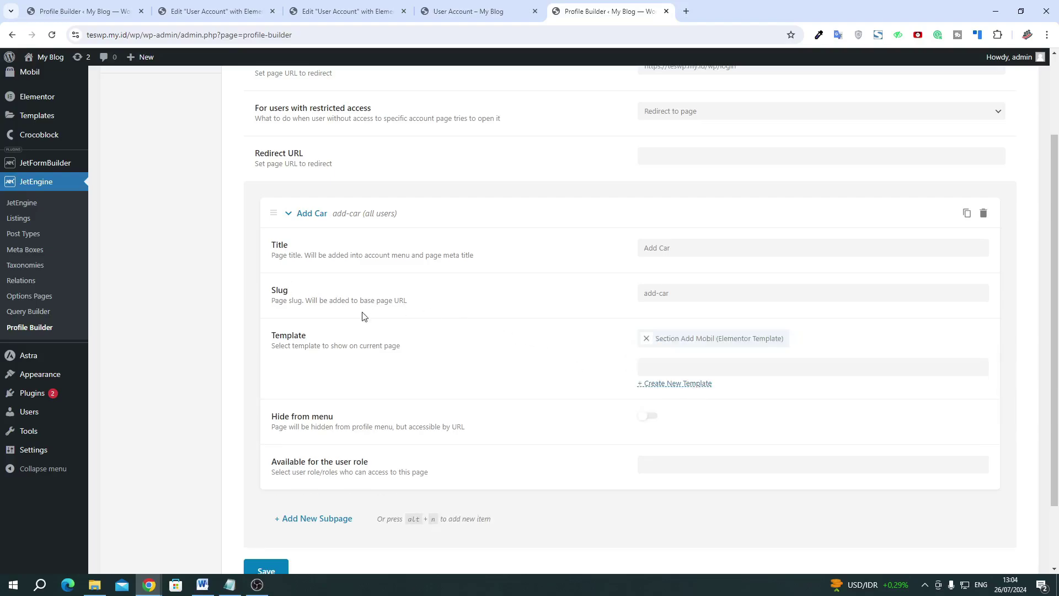
Add an account subpage titled "Section My Car" with the slug section-my-car and the Section My Car template
{"action": "scroll", "coordinate": [375, 358], "scroll_direction": "down", "scroll_amount": 2}
{"action": "left_click", "coordinate": [340, 437]}
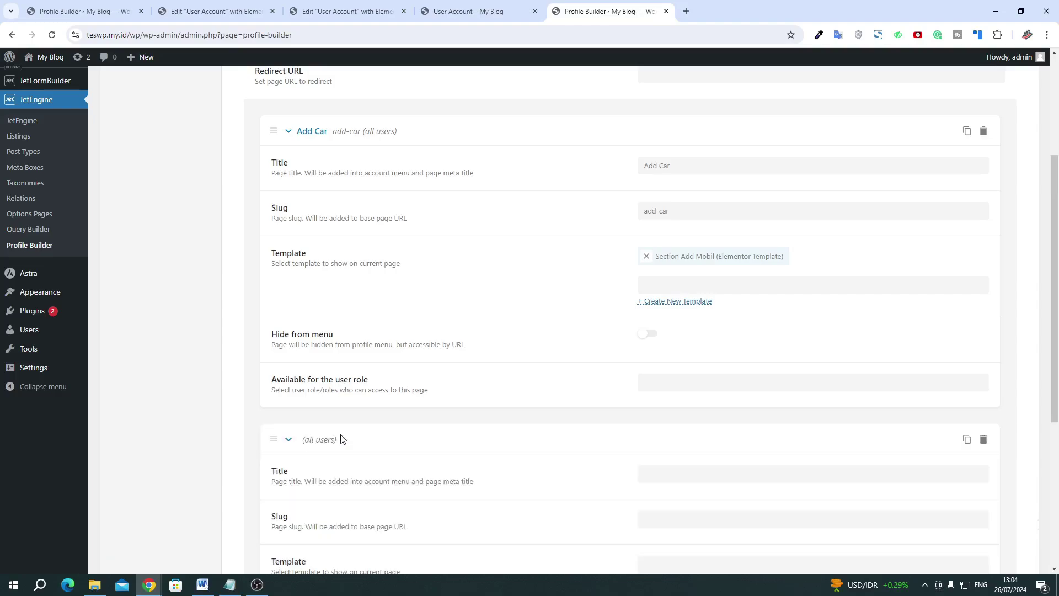
{"action": "left_click", "coordinate": [663, 470]}
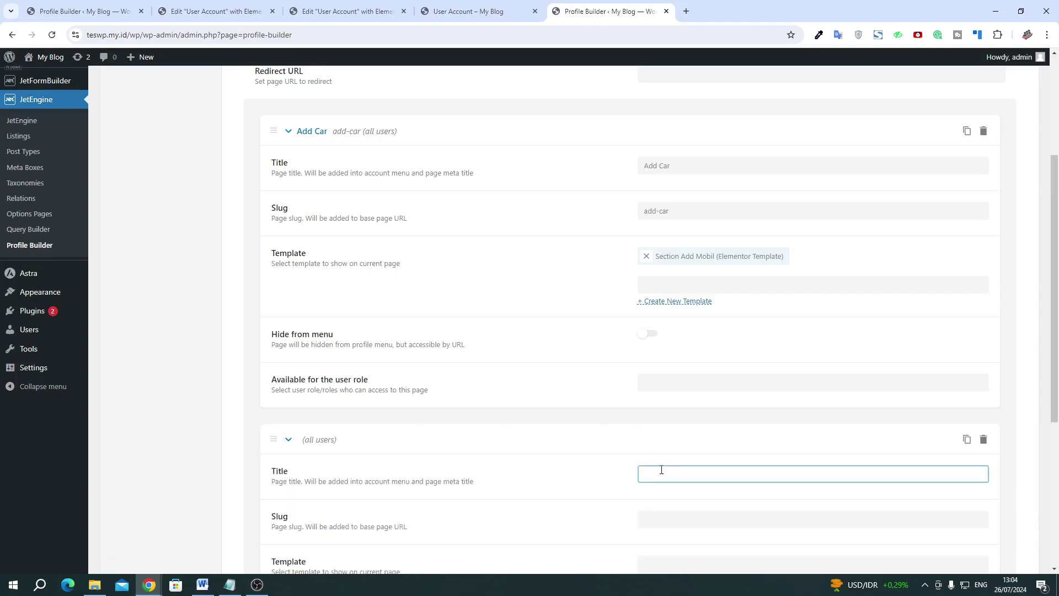
{"action": "type", "text": "Section My Car"}
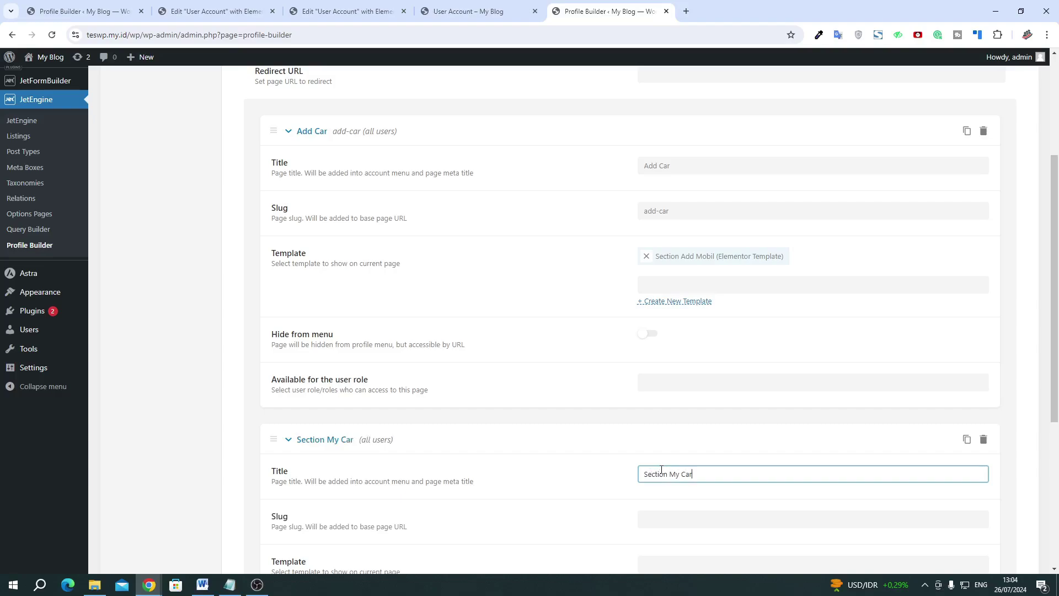
{"action": "scroll", "coordinate": [661, 470], "scroll_direction": "down", "scroll_amount": 3}
{"action": "left_click", "coordinate": [538, 364]}
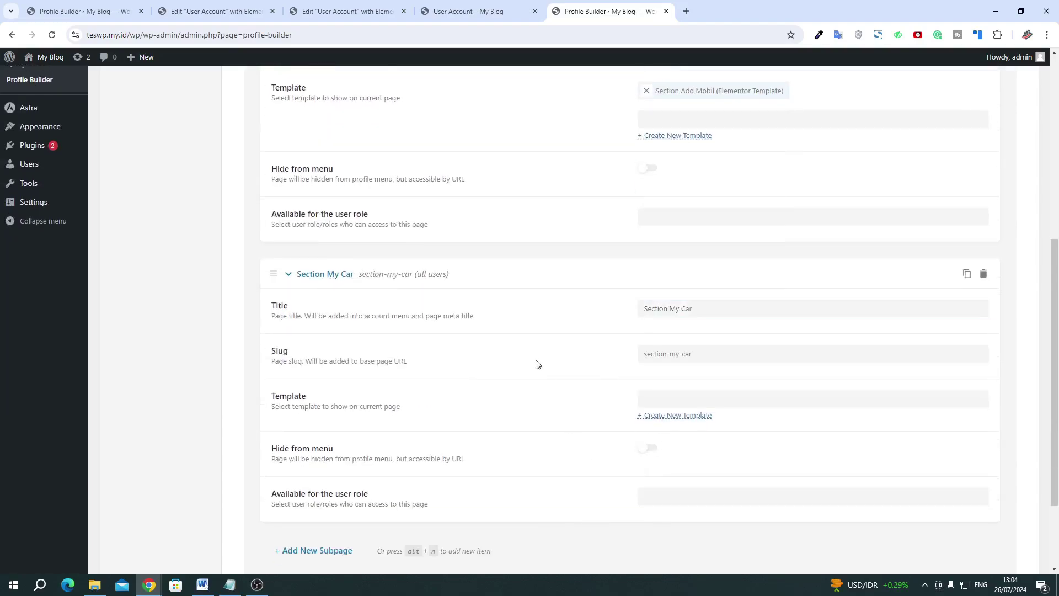
{"action": "left_click", "coordinate": [675, 398]}
{"action": "type", "text": "sec"}
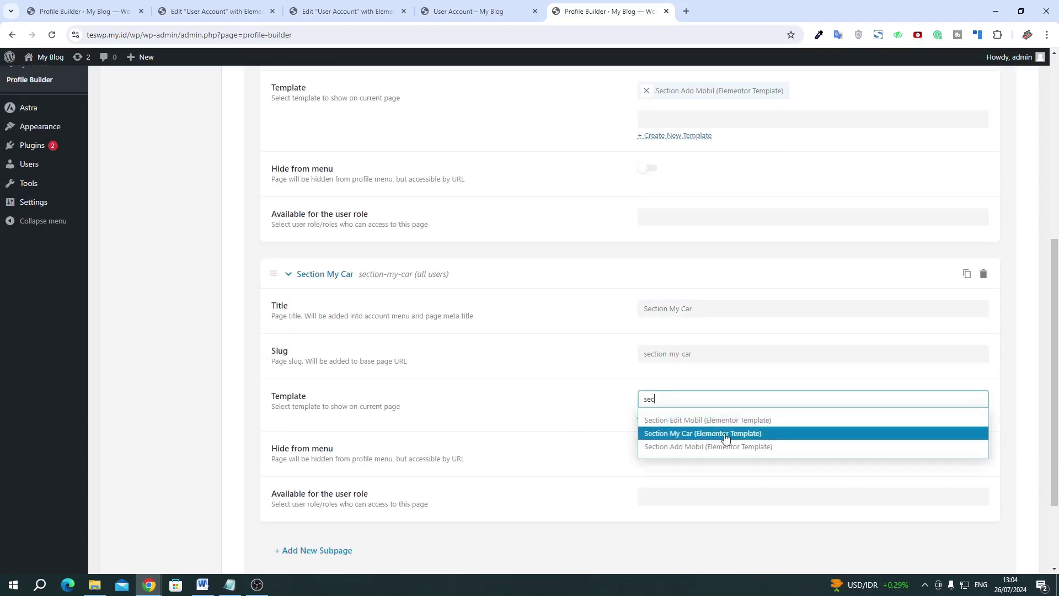
{"action": "left_click", "coordinate": [700, 437]}
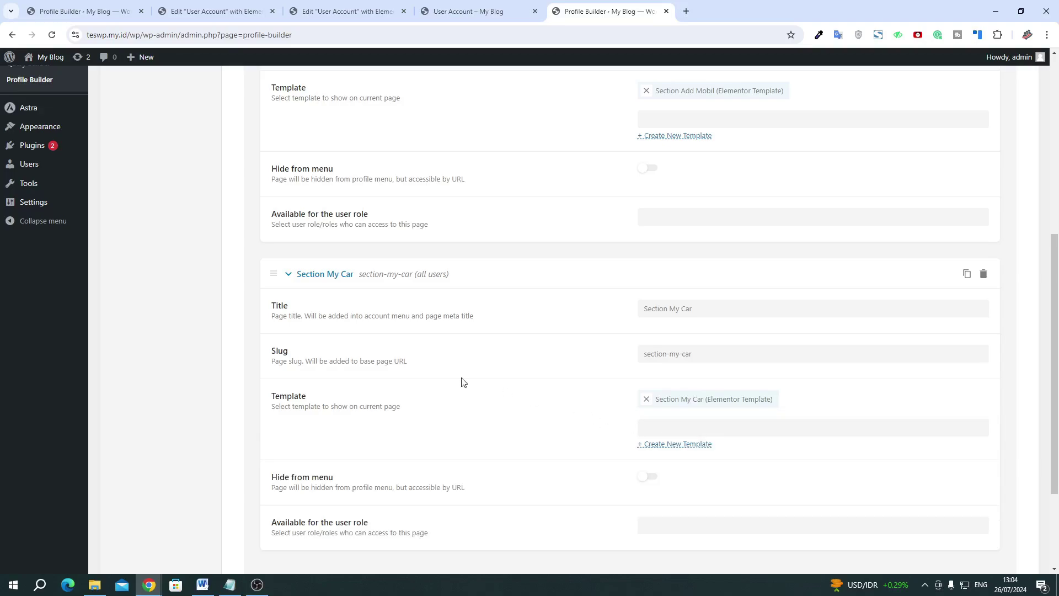
Add a subpage titled "Section Edit Car" with the slug section-edit-car and the Section Edit Mobil template, and save the profile settings
{"action": "scroll", "coordinate": [464, 382], "scroll_direction": "down", "scroll_amount": 3}
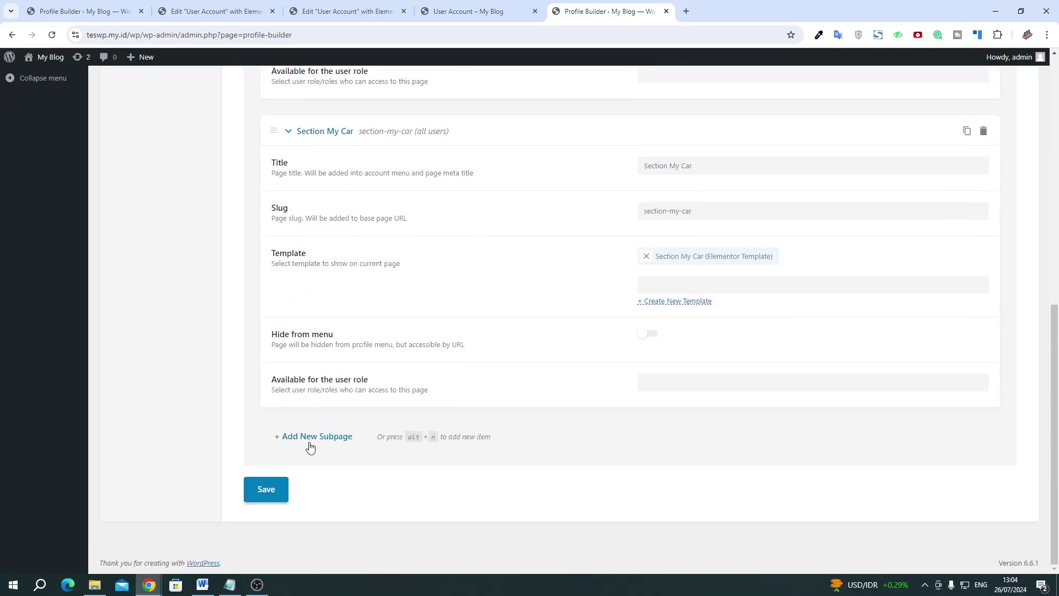
{"action": "left_click", "coordinate": [311, 445]}
{"action": "left_click", "coordinate": [653, 471]}
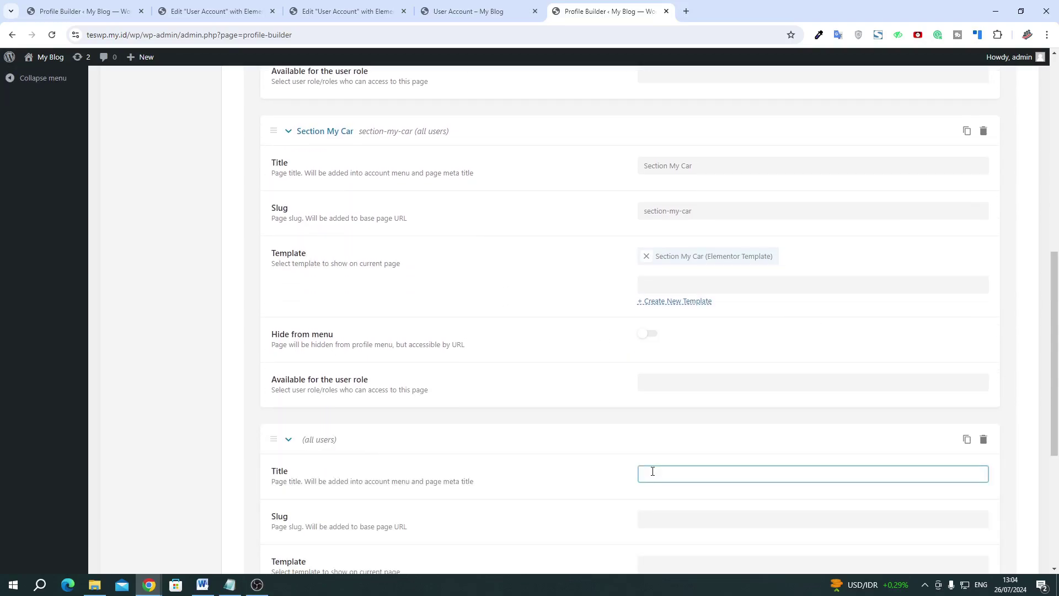
{"action": "type", "text": "Section"}
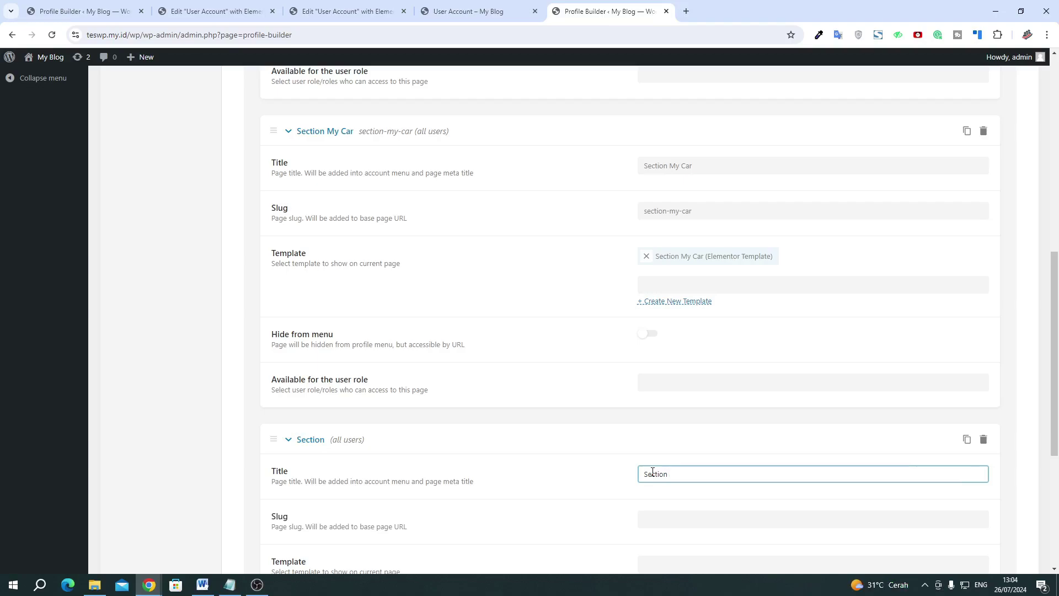
{"action": "type", "text": "Edit Car"}
{"action": "scroll", "coordinate": [607, 430], "scroll_direction": "down", "scroll_amount": 3}
{"action": "left_click", "coordinate": [620, 390]}
{"action": "left_click", "coordinate": [711, 401]}
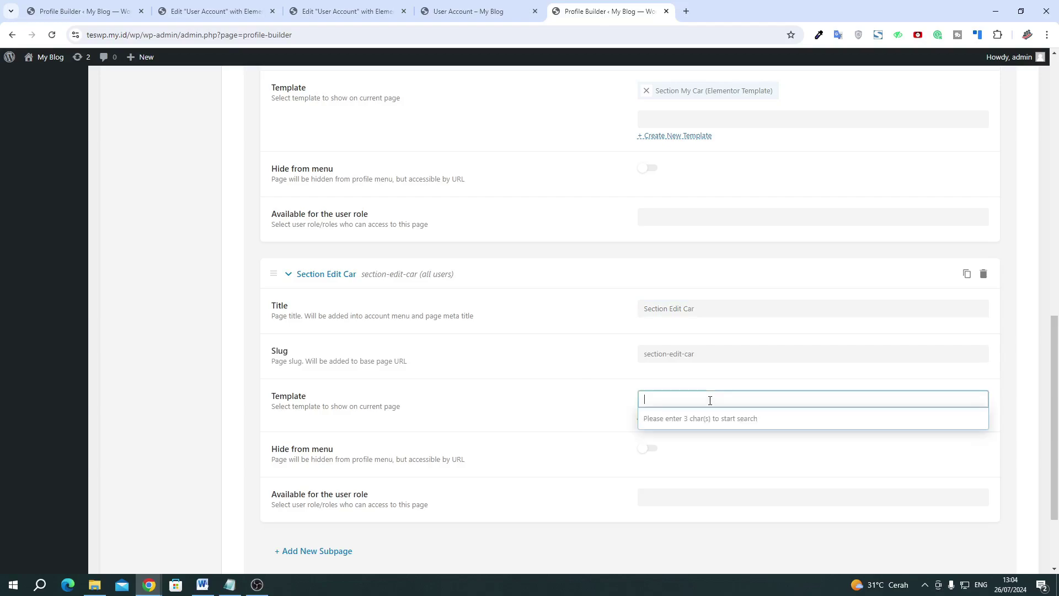
{"action": "type", "text": "sec"}
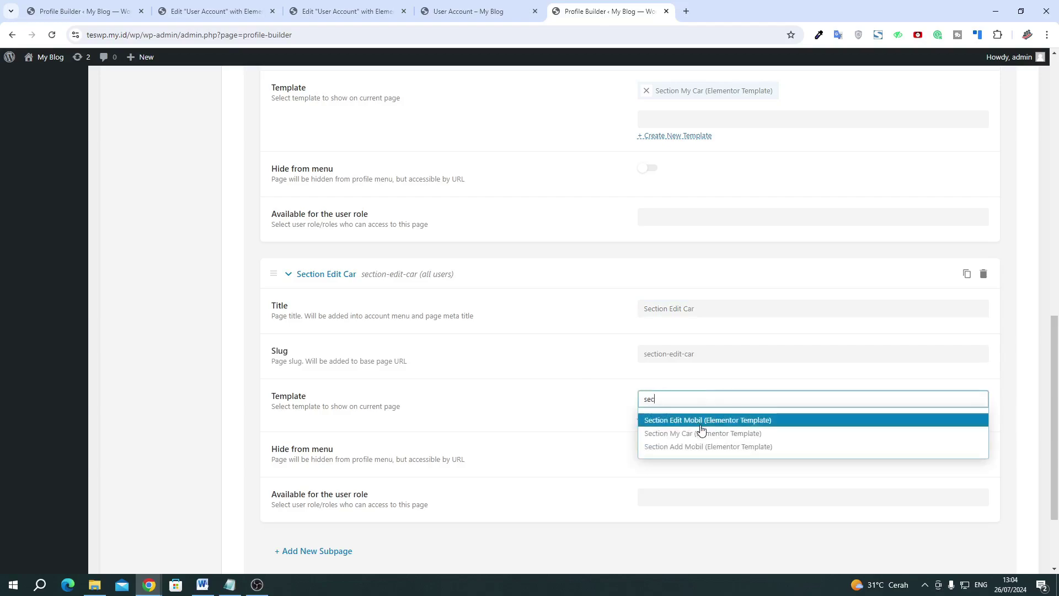
{"action": "left_click", "coordinate": [704, 425]}
{"action": "scroll", "coordinate": [532, 436], "scroll_direction": "down", "scroll_amount": 3}
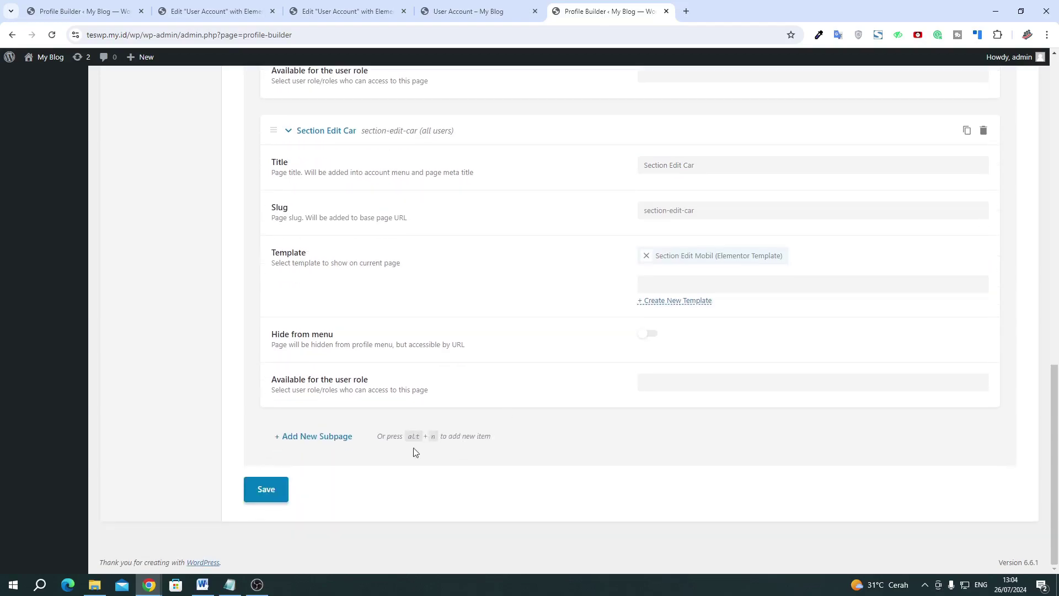
{"action": "left_click", "coordinate": [266, 489]}
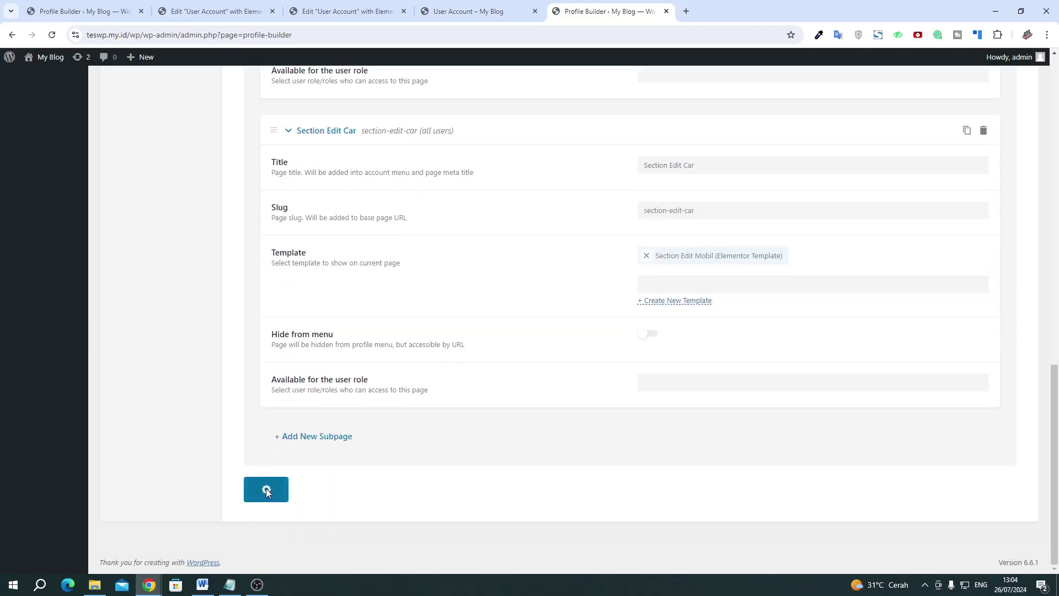
Review the front-end User Account page's subpage menu and car submission form
{"action": "left_click", "coordinate": [441, 12]}
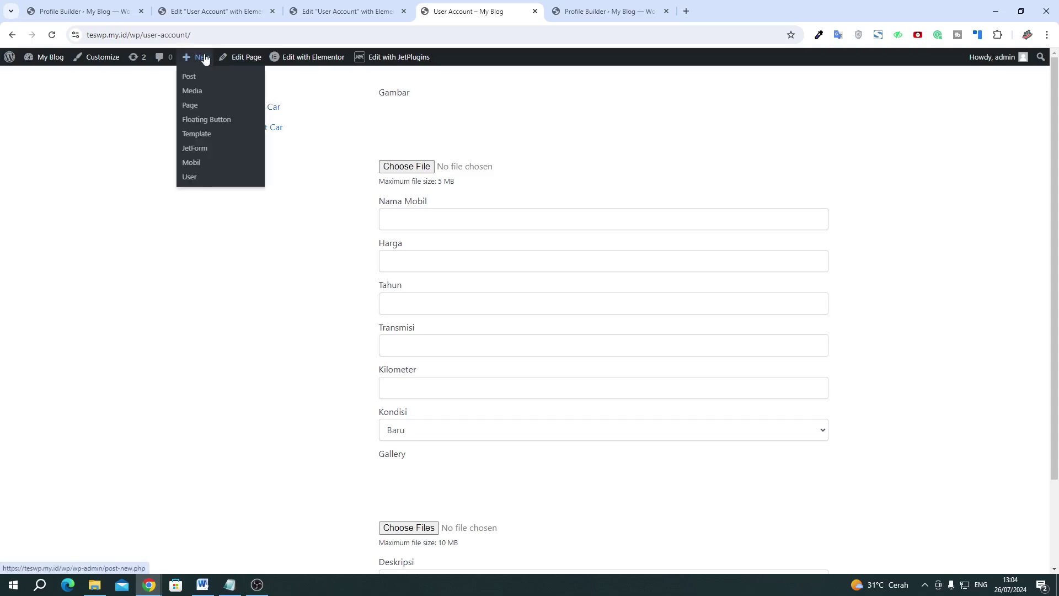
{"action": "scroll", "coordinate": [446, 234], "scroll_direction": "down", "scroll_amount": 2}
{"action": "scroll", "coordinate": [446, 234], "scroll_direction": "up", "scroll_amount": 2}
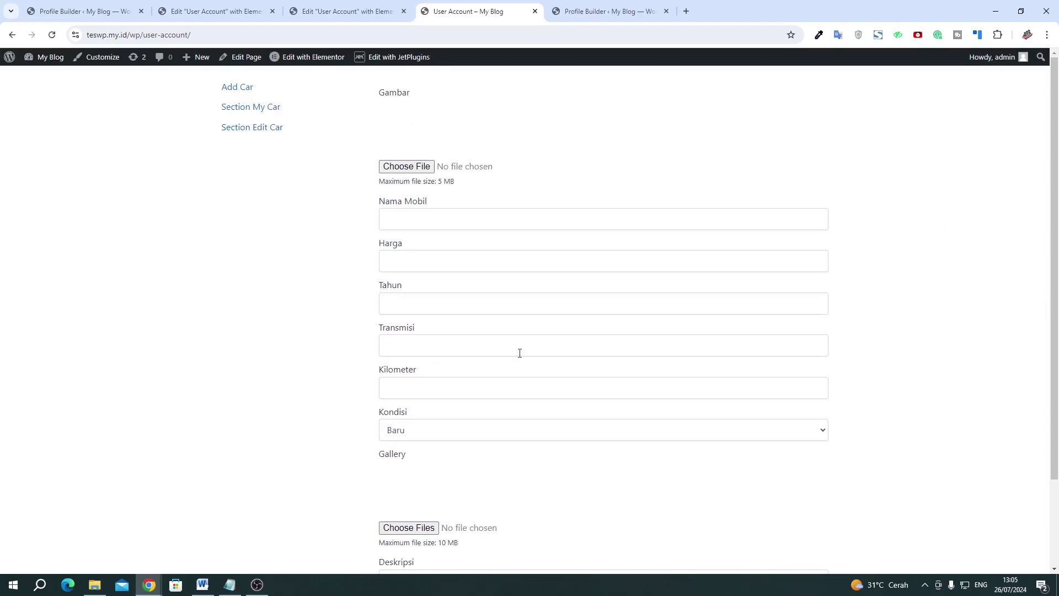
Return to the account subpage entries in the Profile Builder settings
{"action": "left_click", "coordinate": [347, 11]}
{"action": "left_click", "coordinate": [463, 13]}
{"action": "left_click", "coordinate": [607, 11]}
{"action": "scroll", "coordinate": [408, 298], "scroll_direction": "up", "scroll_amount": 5}
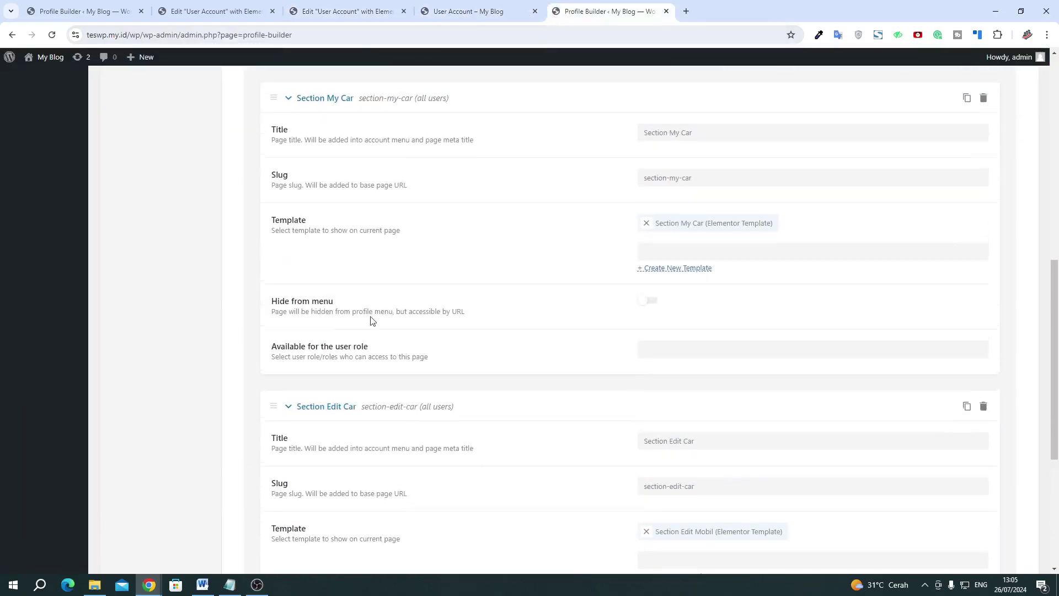
Collapse the account subpages, reorder them so Section My Car comes before Add Car, and save the settings
{"action": "left_click", "coordinate": [271, 400]}
{"action": "scroll", "coordinate": [281, 309], "scroll_direction": "up", "scroll_amount": 1}
{"action": "left_click", "coordinate": [272, 155]}
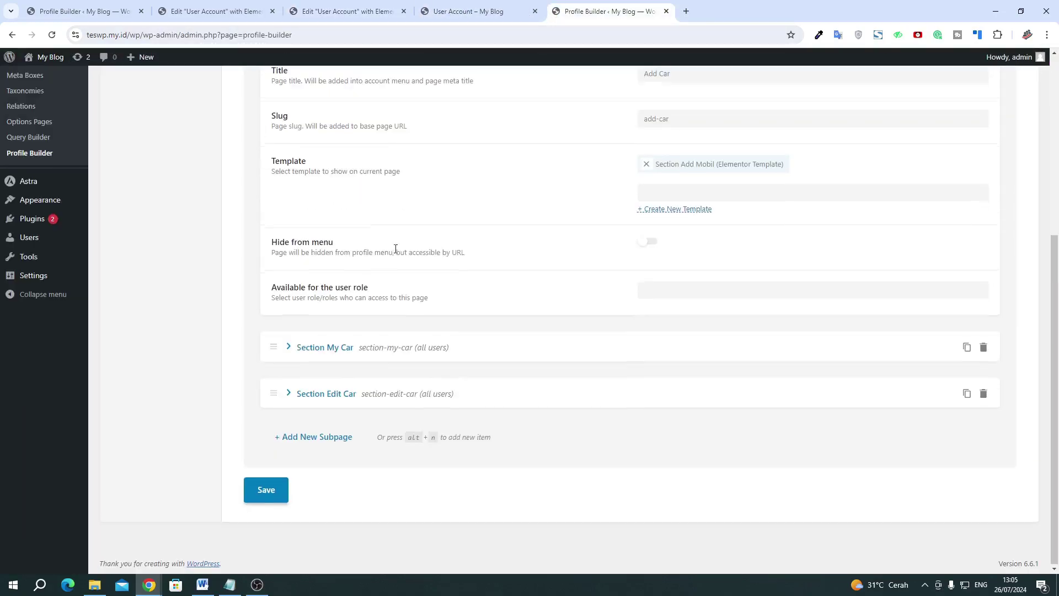
{"action": "scroll", "coordinate": [328, 269], "scroll_direction": "up", "scroll_amount": 3}
{"action": "left_click", "coordinate": [277, 206]}
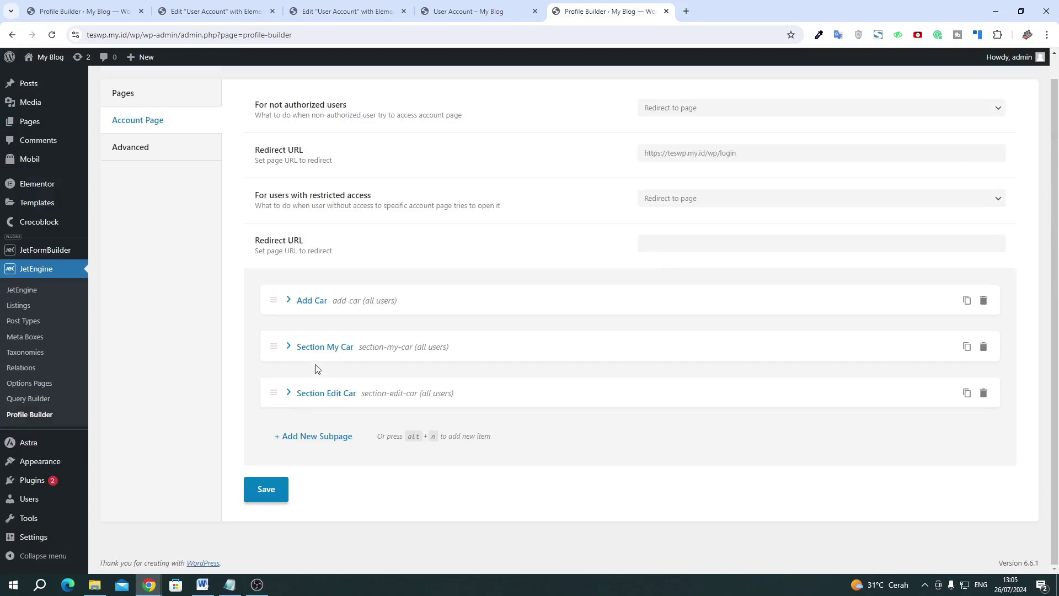
{"action": "left_click_drag", "start_coordinate": [276, 348], "coordinate": [276, 298]}
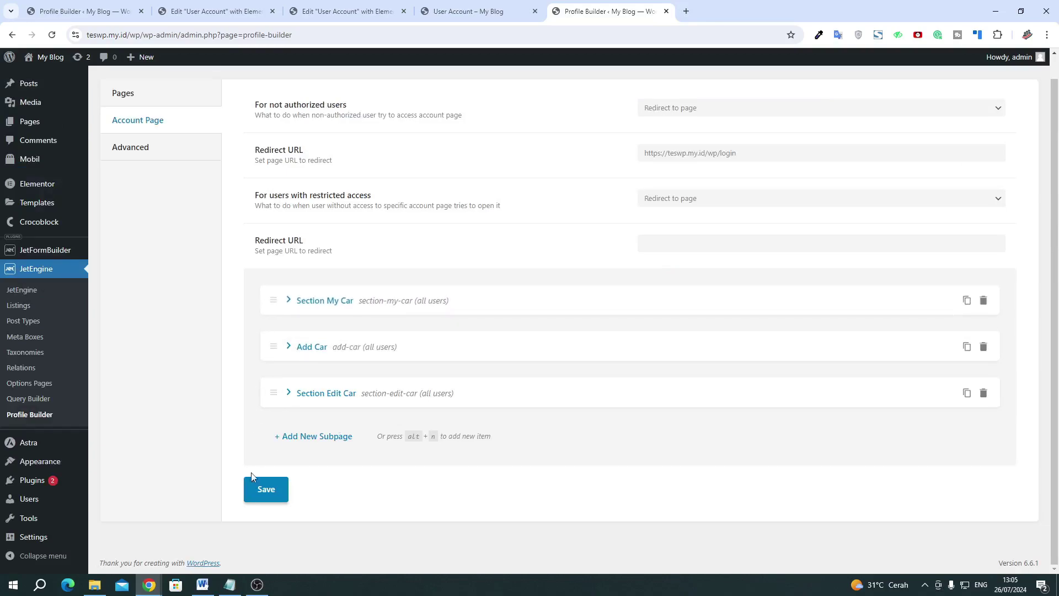
{"action": "left_click", "coordinate": [264, 491]}
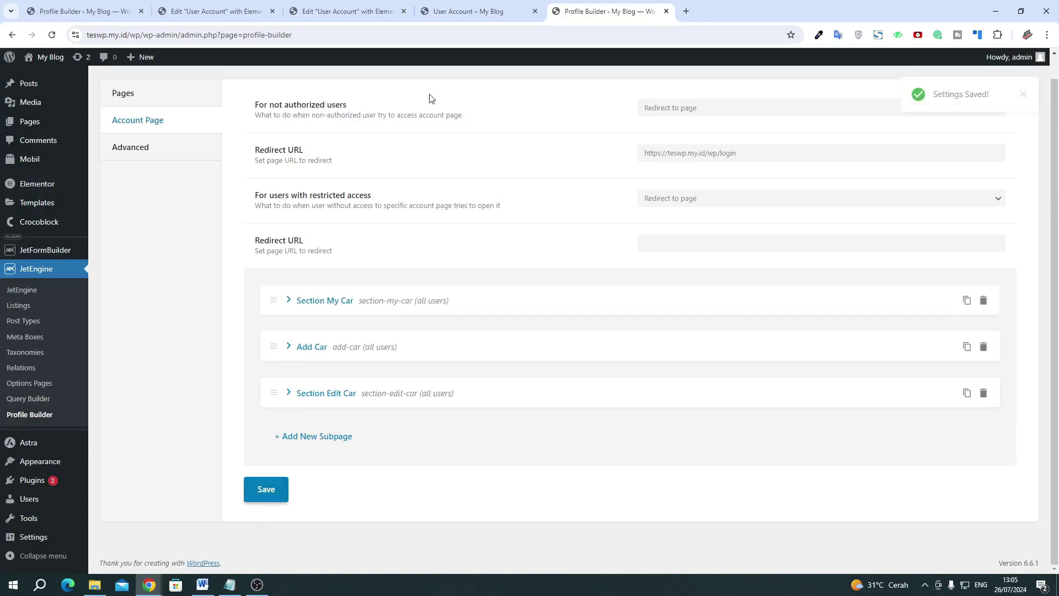
Reload the User Account page and examine the Add Car form and the Section My Car page
{"action": "left_click", "coordinate": [441, 13]}
{"action": "left_click", "coordinate": [54, 36]}
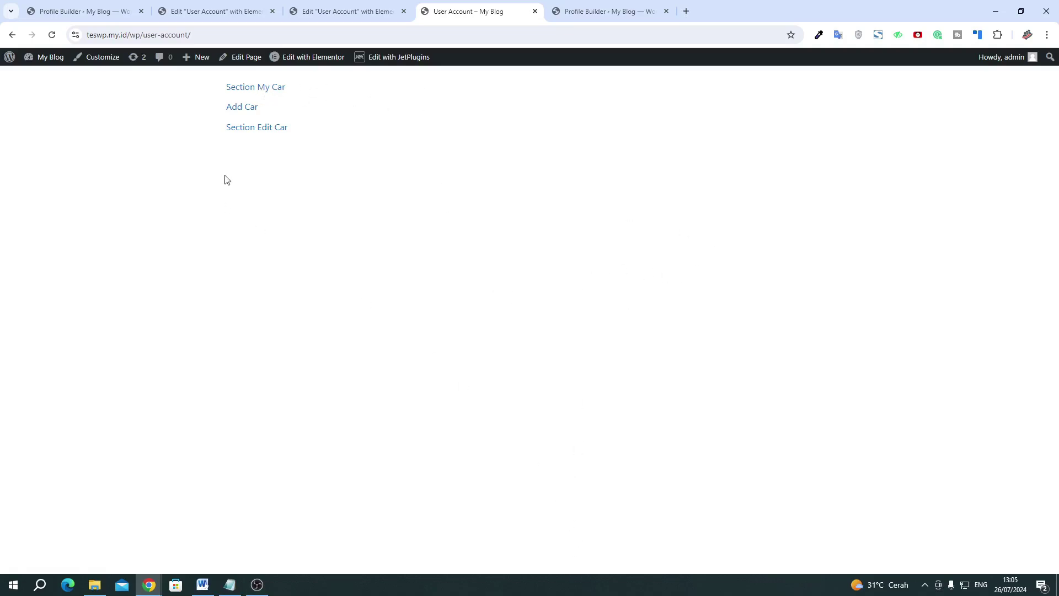
{"action": "left_click", "coordinate": [246, 109]}
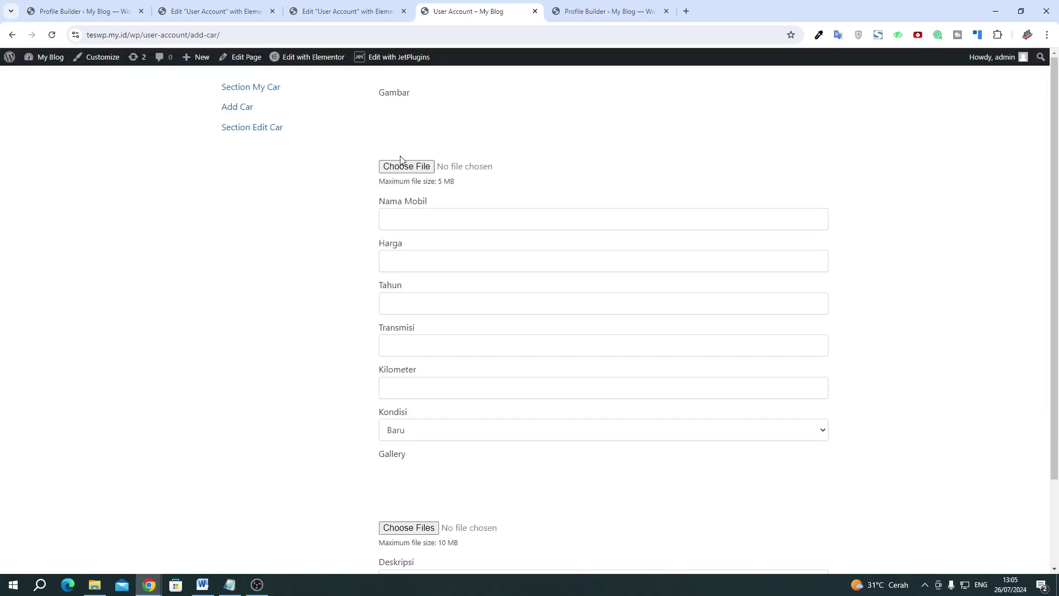
{"action": "left_click", "coordinate": [416, 221]}
{"action": "left_click", "coordinate": [300, 272]}
{"action": "scroll", "coordinate": [315, 297], "scroll_direction": "down", "scroll_amount": 3}
{"action": "scroll", "coordinate": [318, 305], "scroll_direction": "up", "scroll_amount": 3}
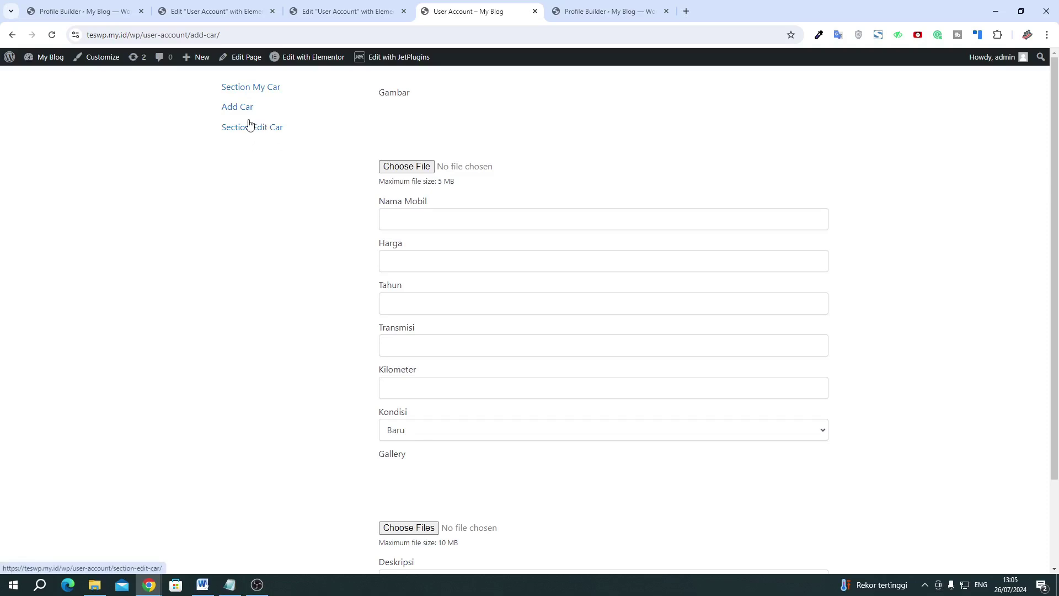
{"action": "left_click", "coordinate": [278, 89]}
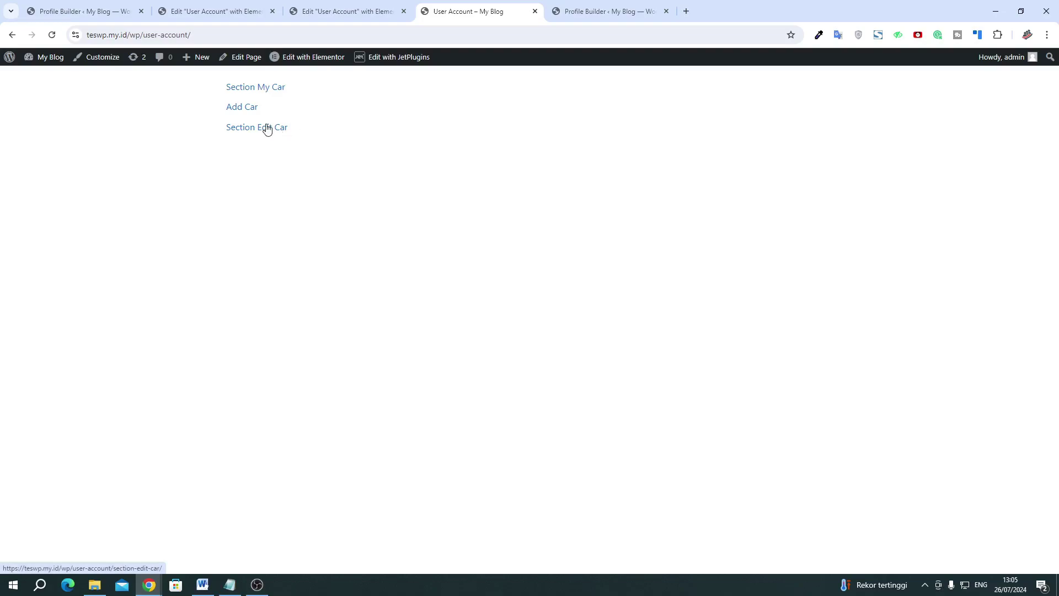
Hide the Section Edit Car subpage from the profile menu, save the settings, and reload the User Account page
{"action": "left_click", "coordinate": [337, 13]}
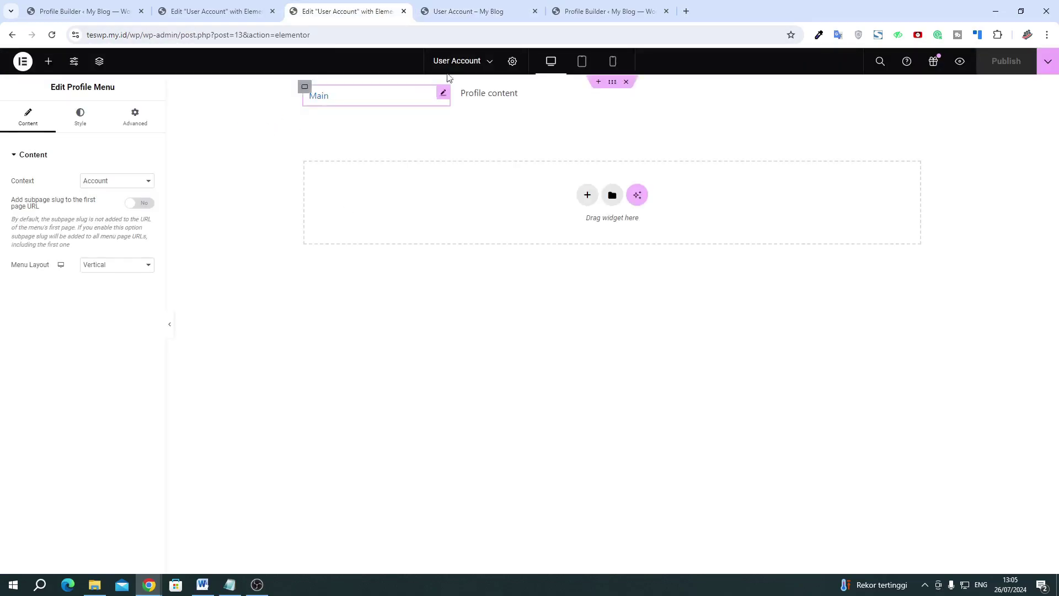
{"action": "left_click", "coordinate": [556, 13]}
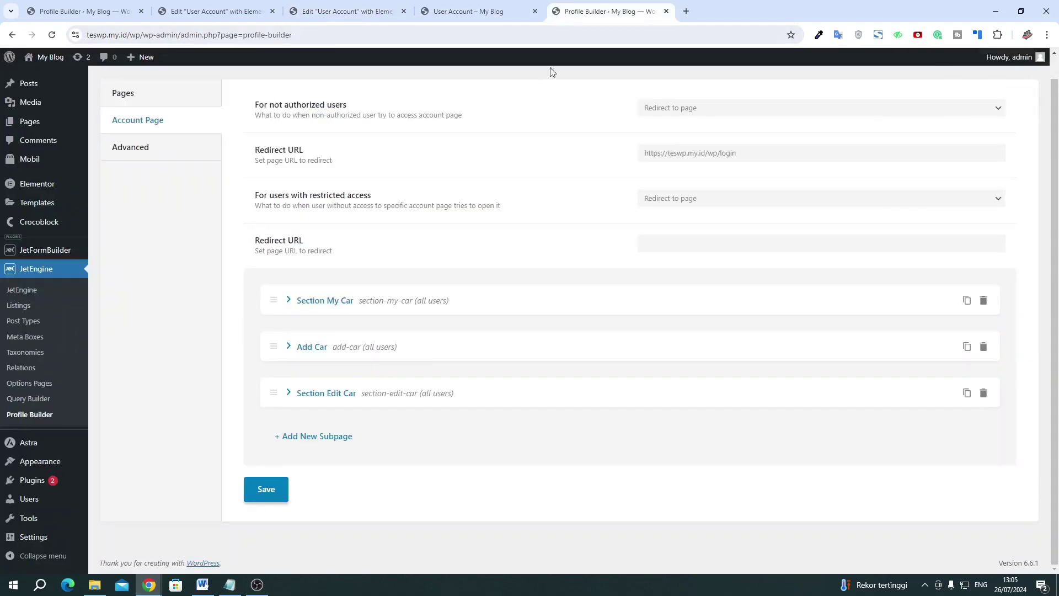
{"action": "left_click", "coordinate": [272, 389]}
{"action": "scroll", "coordinate": [733, 359], "scroll_direction": "down", "scroll_amount": 5}
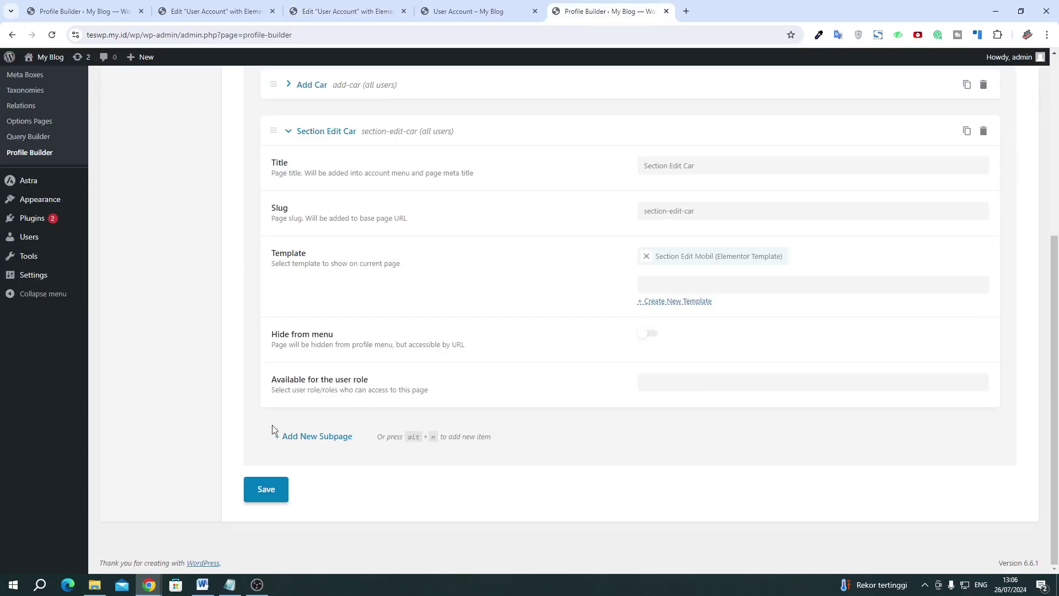
{"action": "left_click", "coordinate": [643, 334]}
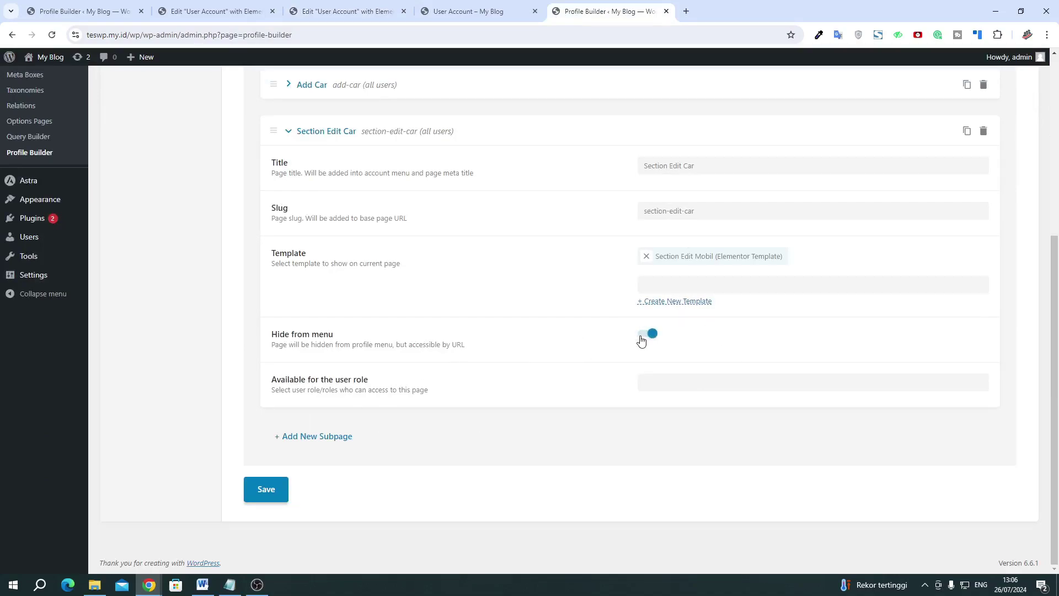
{"action": "left_click", "coordinate": [262, 499]}
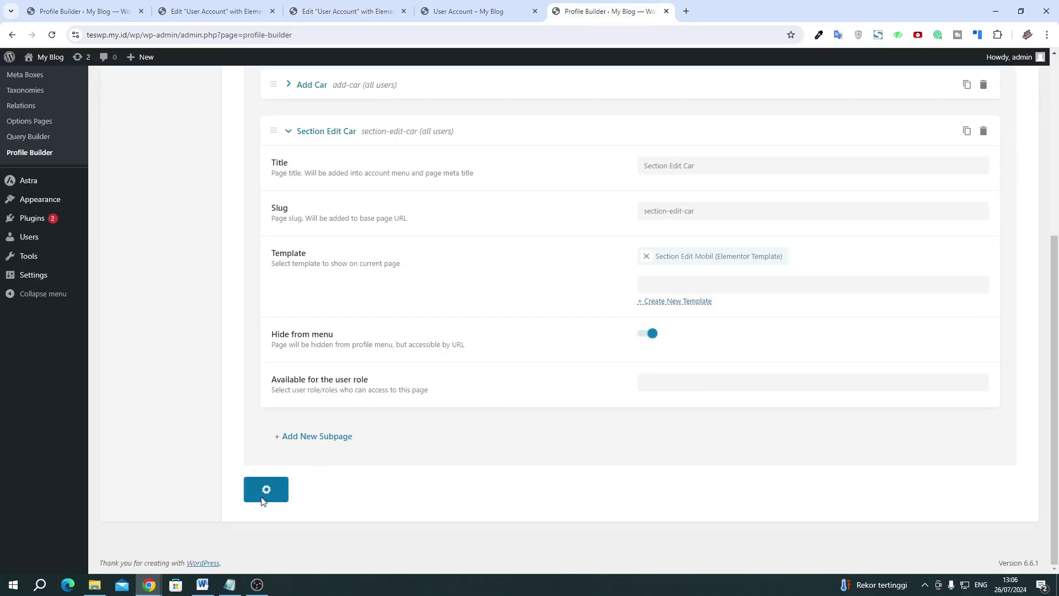
{"action": "left_click", "coordinate": [444, 18]}
{"action": "left_click", "coordinate": [51, 35]}
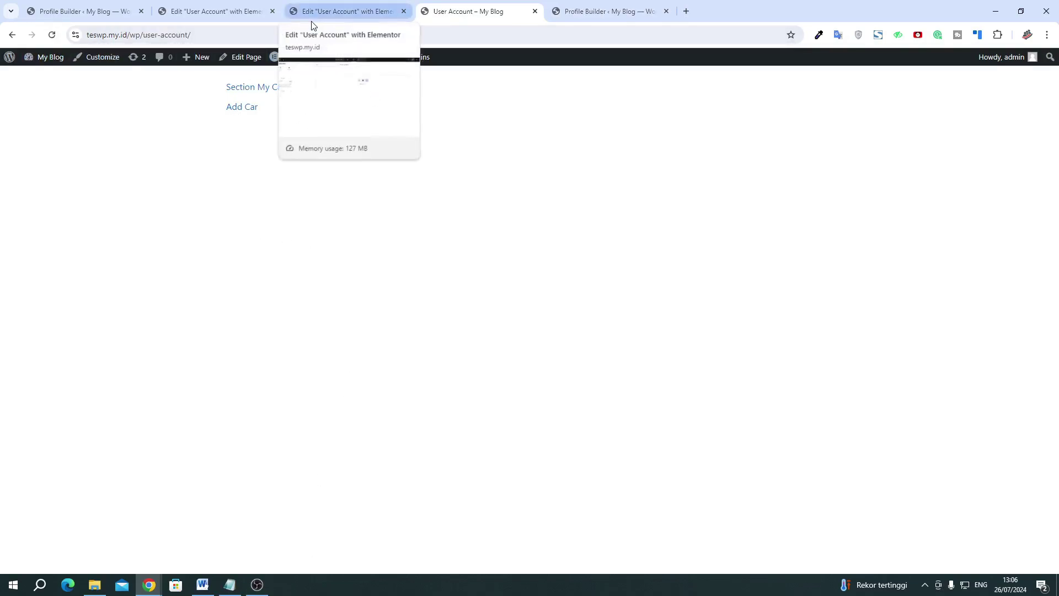
Change the title of the Section My Car subpage in the Profile Builder to My Car
{"action": "left_click", "coordinate": [574, 11]}
{"action": "scroll", "coordinate": [364, 334], "scroll_direction": "up", "scroll_amount": 4}
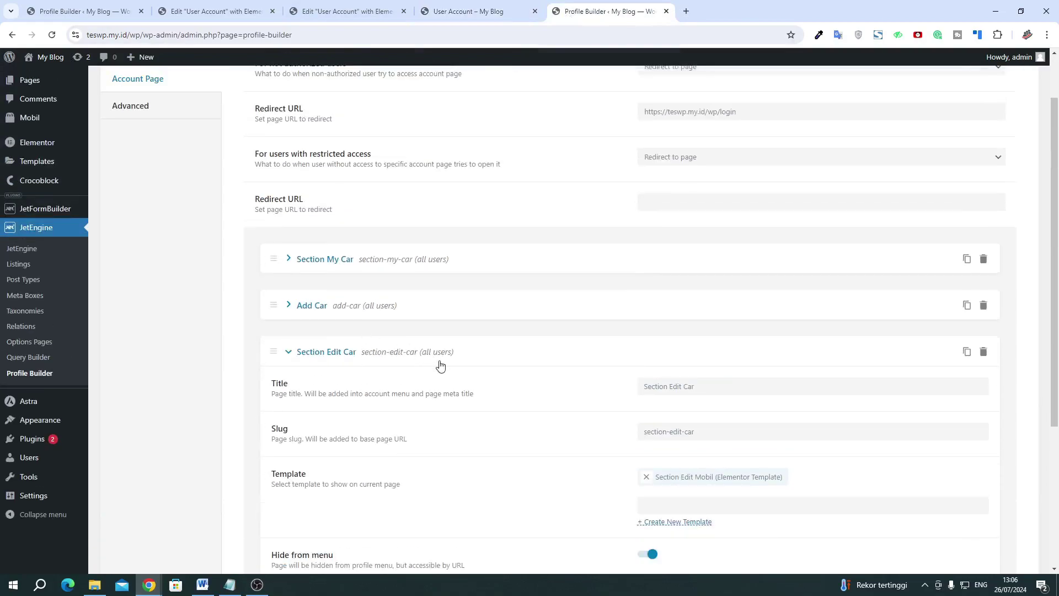
{"action": "scroll", "coordinate": [631, 397], "scroll_direction": "up", "scroll_amount": 2}
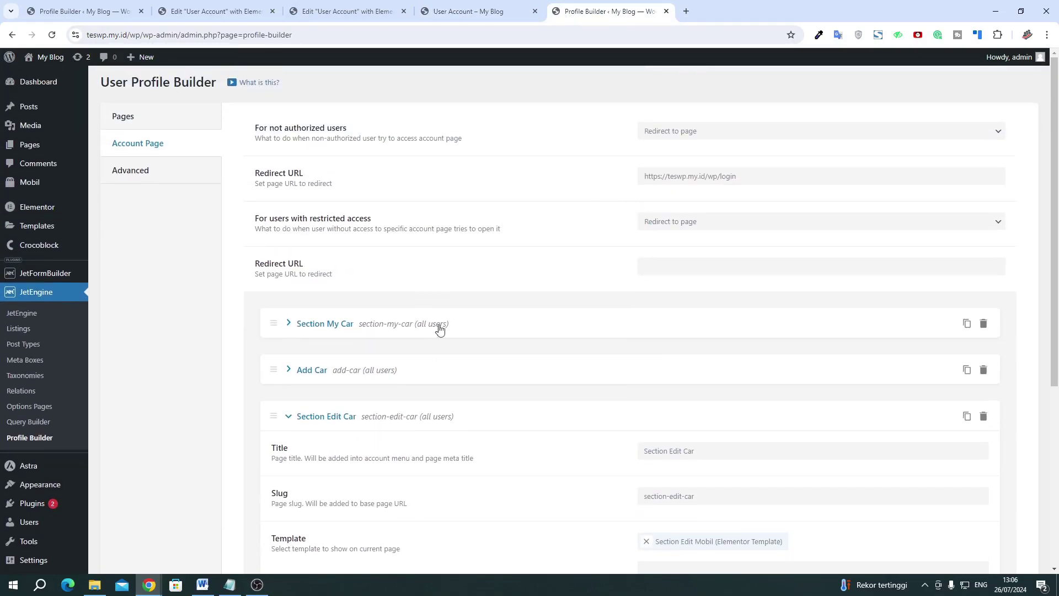
{"action": "left_click", "coordinate": [287, 323]}
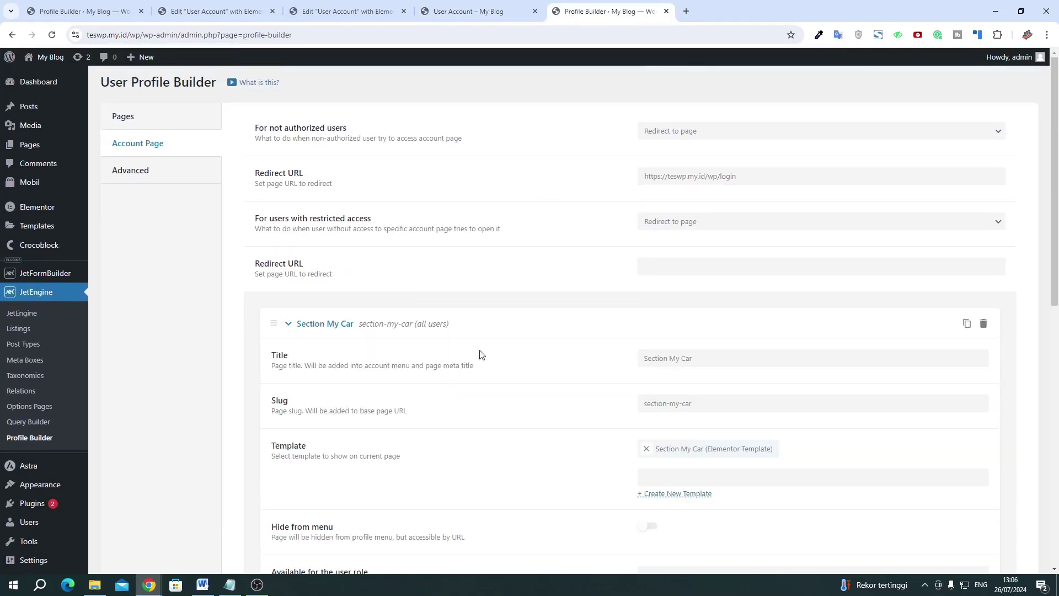
{"action": "double_click", "coordinate": [666, 359]}
{"action": "key", "text": "BackSpace"}
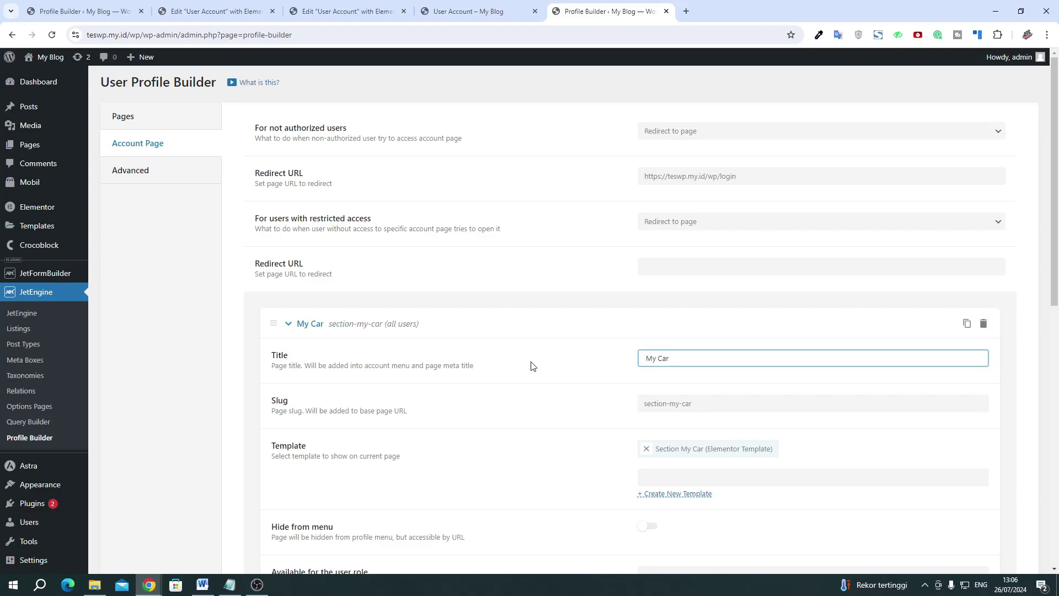
Change the title of the Section Edit Car subpage to Edit Car and save the Profile Builder settings
{"action": "scroll", "coordinate": [533, 366], "scroll_direction": "down", "scroll_amount": 5}
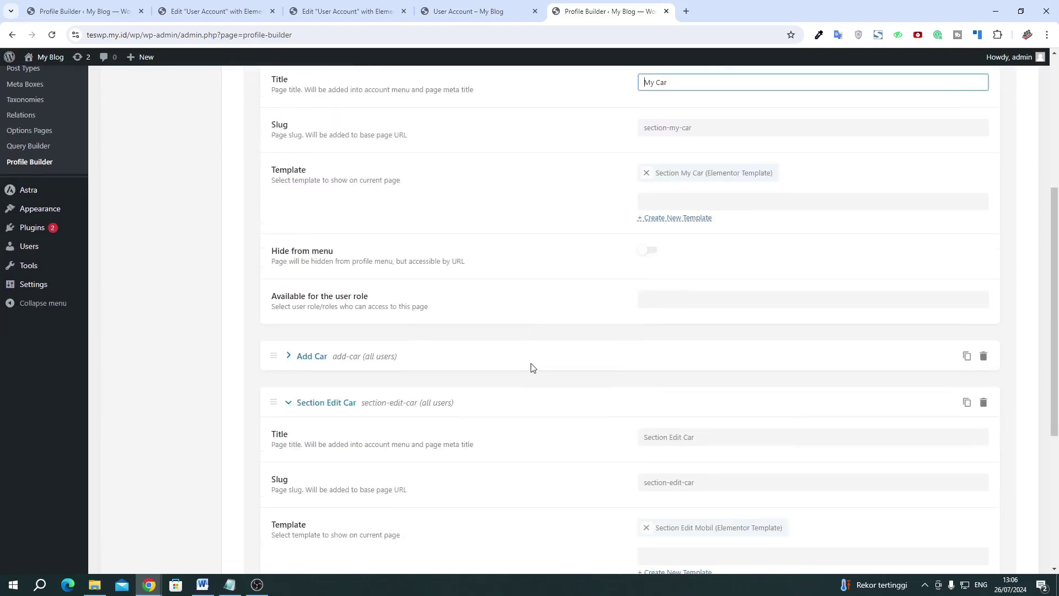
{"action": "scroll", "coordinate": [533, 368], "scroll_direction": "down", "scroll_amount": 2}
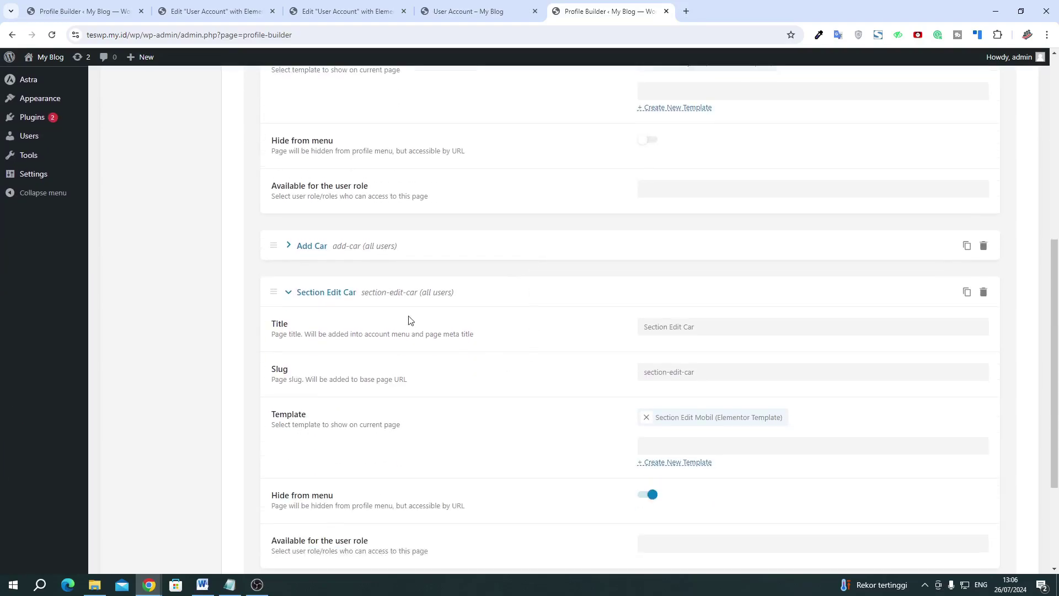
{"action": "double_click", "coordinate": [666, 327]}
{"action": "key", "text": "BackSpace"}
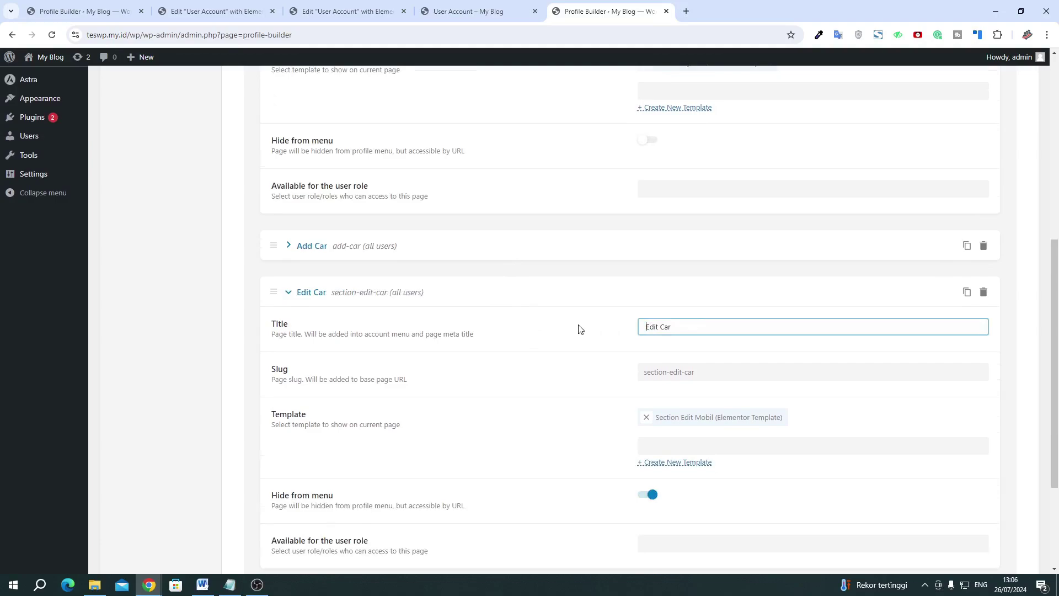
{"action": "key", "text": "BackSpace"}
{"action": "left_click", "coordinate": [268, 294]}
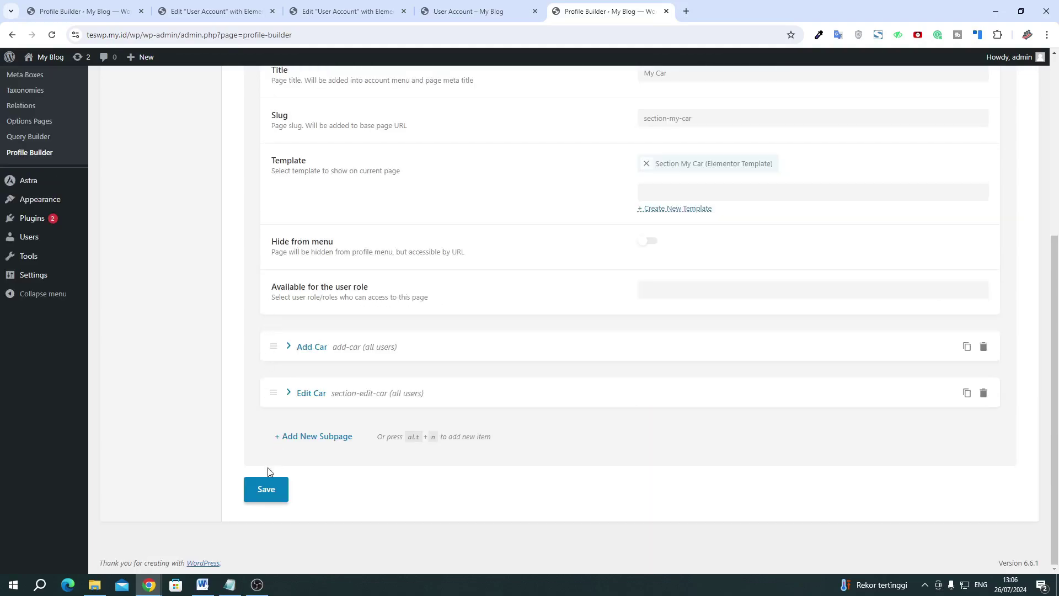
{"action": "left_click", "coordinate": [267, 495]}
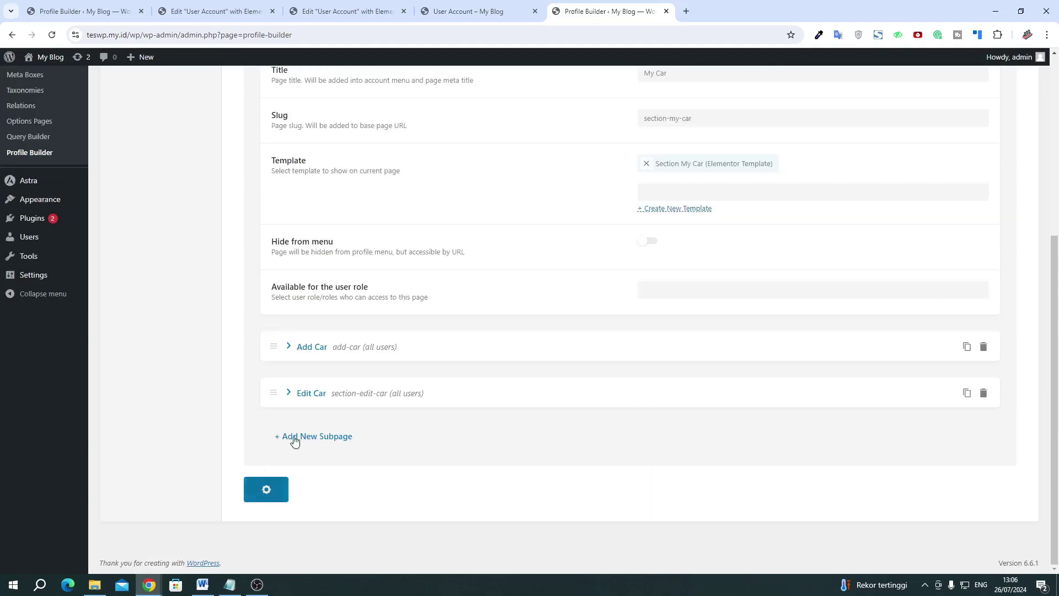
Reload the User Account page and its Elementor editor to refresh the profile menu
{"action": "left_click", "coordinate": [438, 14]}
{"action": "left_click", "coordinate": [52, 36]}
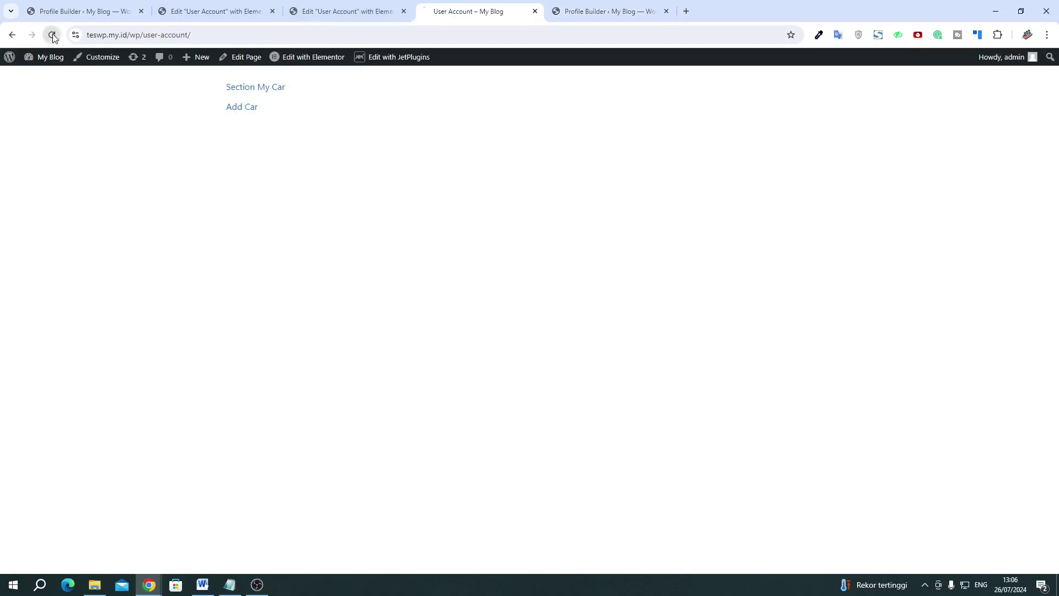
{"action": "left_click", "coordinate": [322, 17]}
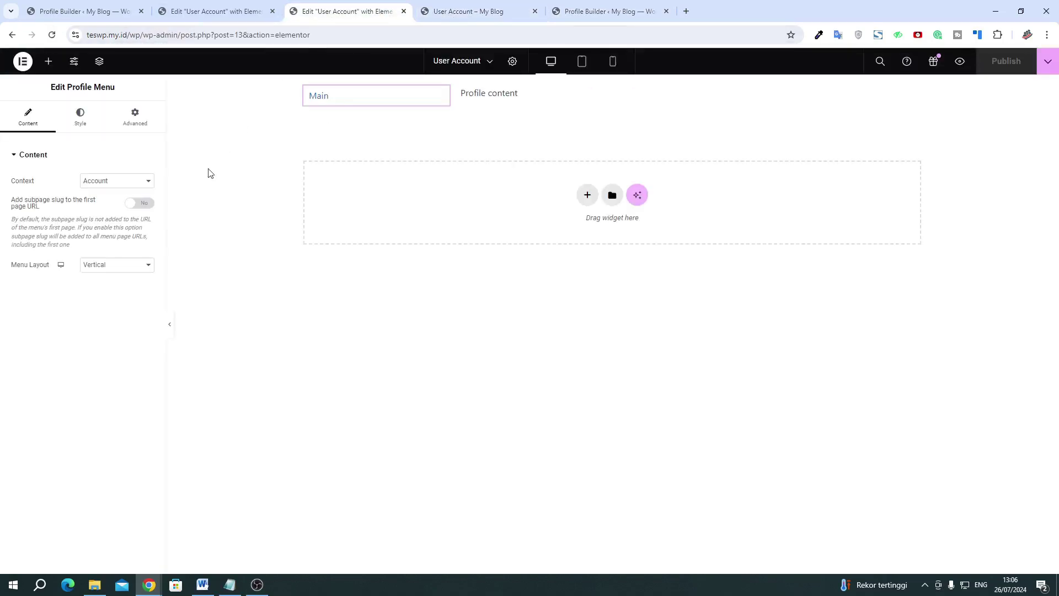
{"action": "left_click", "coordinate": [49, 36]}
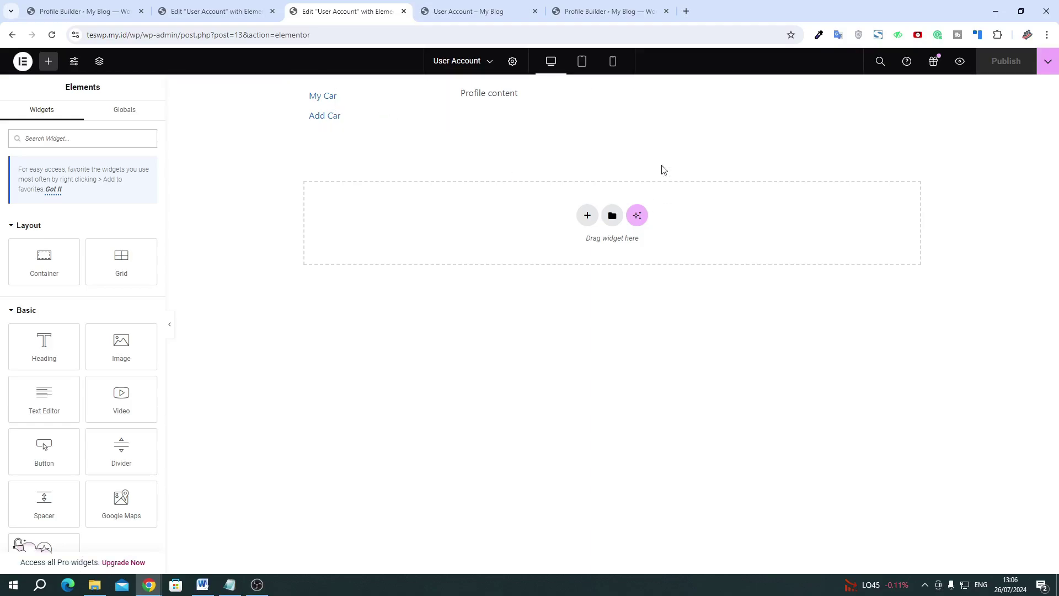
Set the outer container's content width to Full Width and its margin and padding to 0 on all sides
{"action": "left_click", "coordinate": [616, 85]}
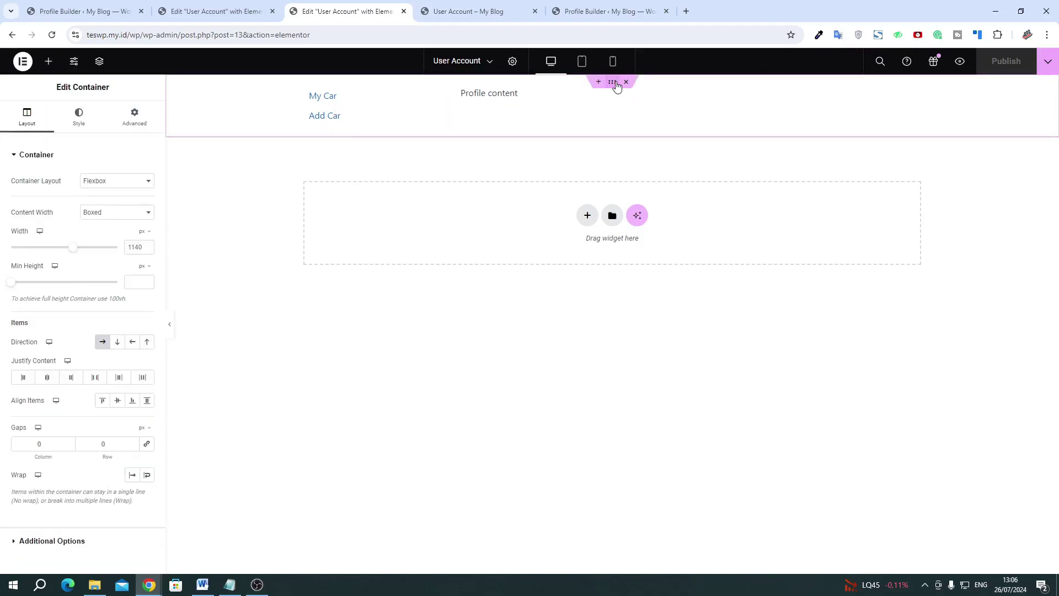
{"action": "left_click", "coordinate": [122, 186]}
{"action": "left_click", "coordinate": [121, 185]}
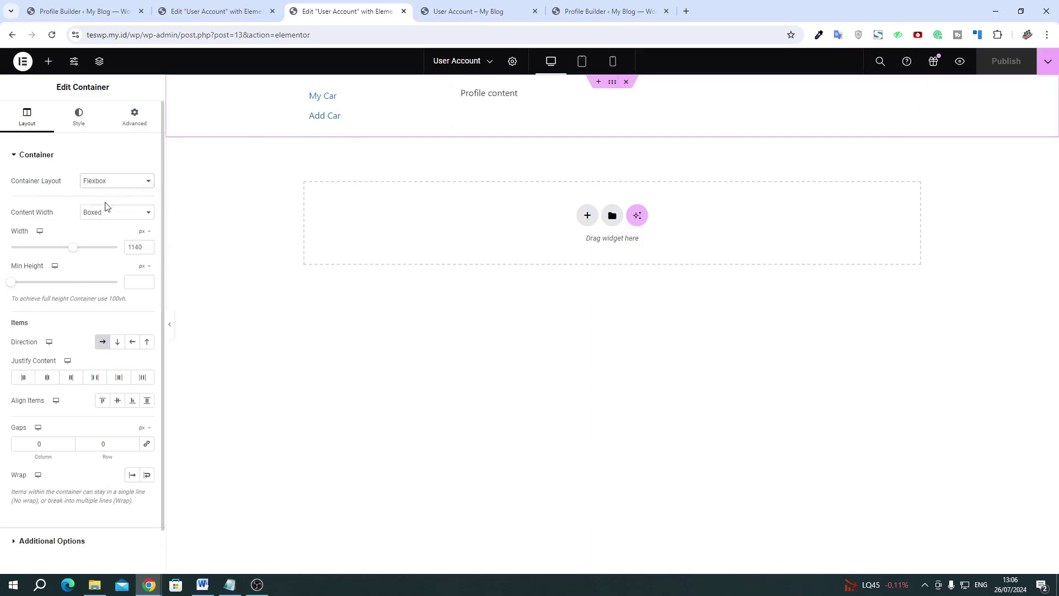
{"action": "left_click", "coordinate": [104, 212]}
{"action": "left_click", "coordinate": [99, 234]}
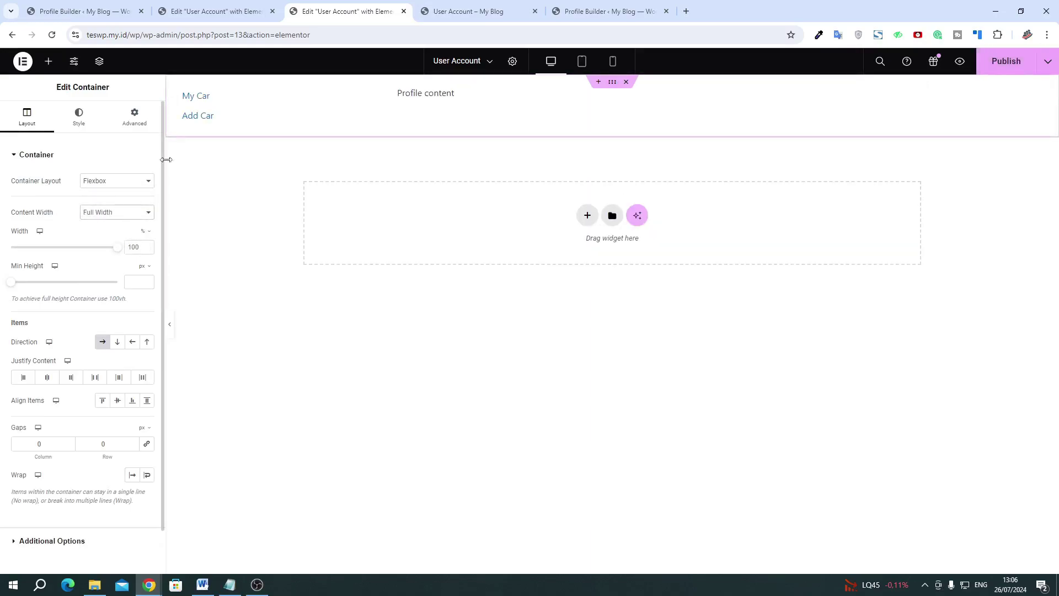
{"action": "left_click", "coordinate": [138, 118]}
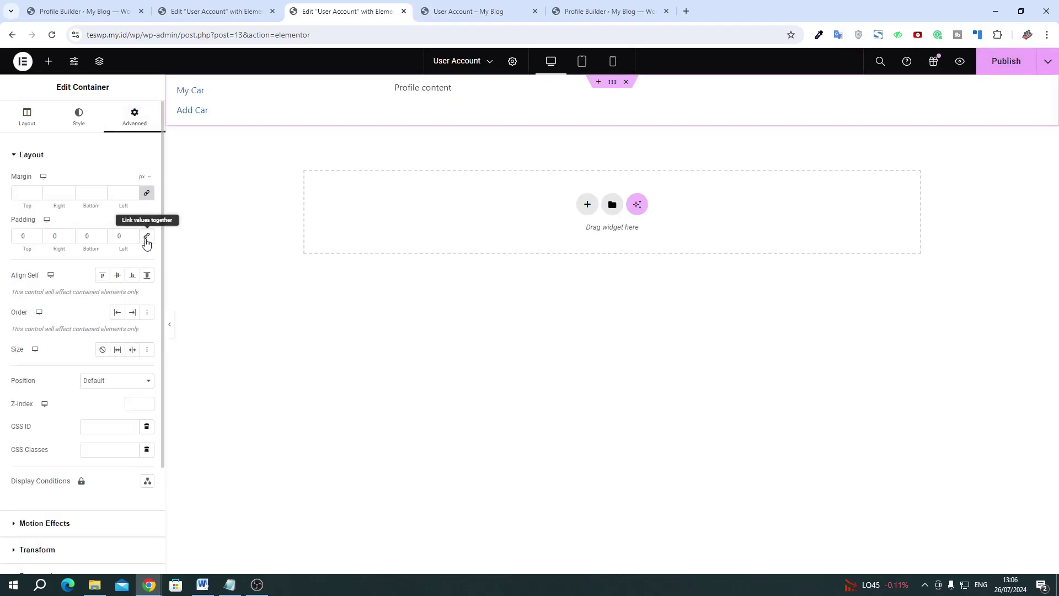
{"action": "left_click", "coordinate": [146, 193]}
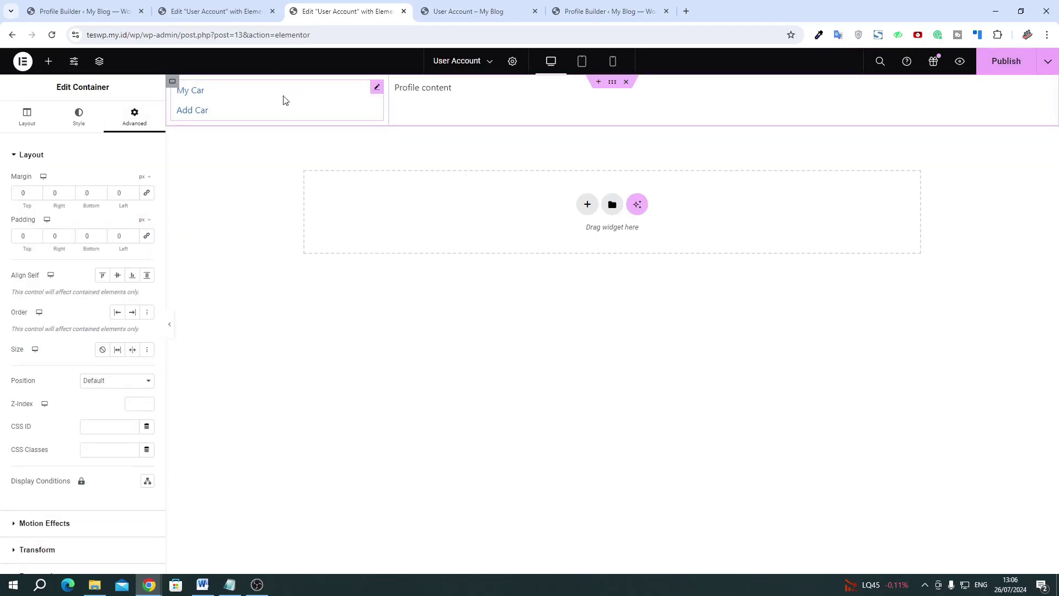
Give the inner container holding the profile menu a classic dark blue background color, about #1428A3
{"action": "left_click", "coordinate": [173, 83]}
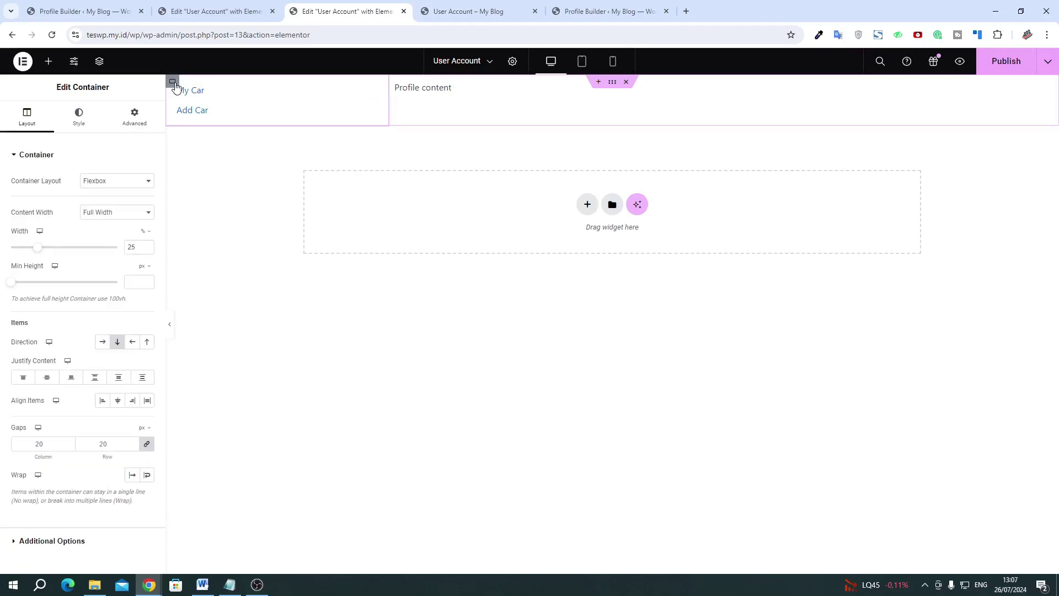
{"action": "left_click", "coordinate": [86, 121]}
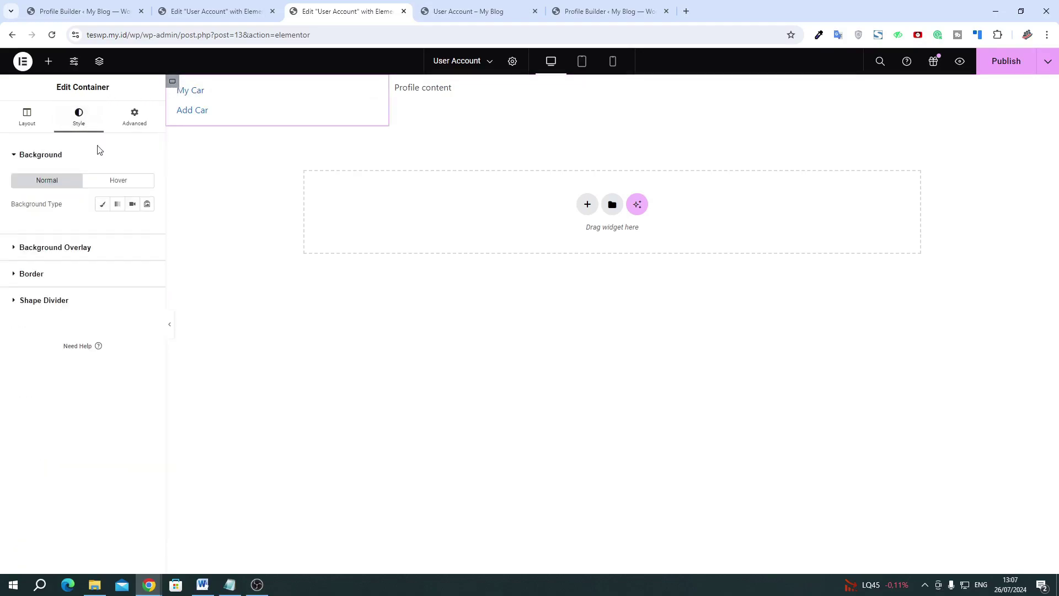
{"action": "left_click", "coordinate": [198, 16]}
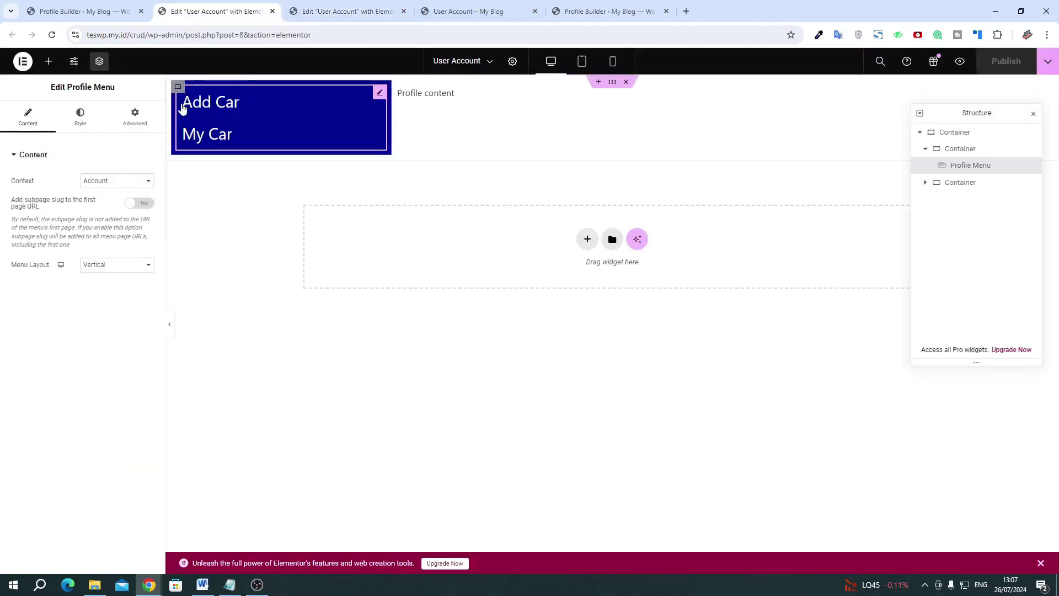
{"action": "left_click", "coordinate": [393, 18]}
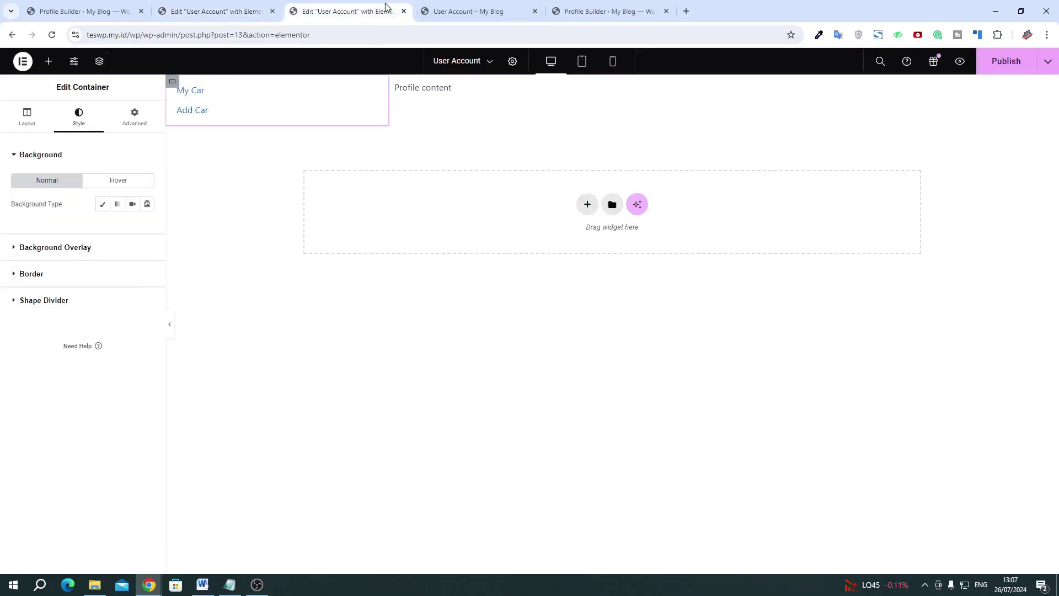
{"action": "left_click", "coordinate": [109, 206]}
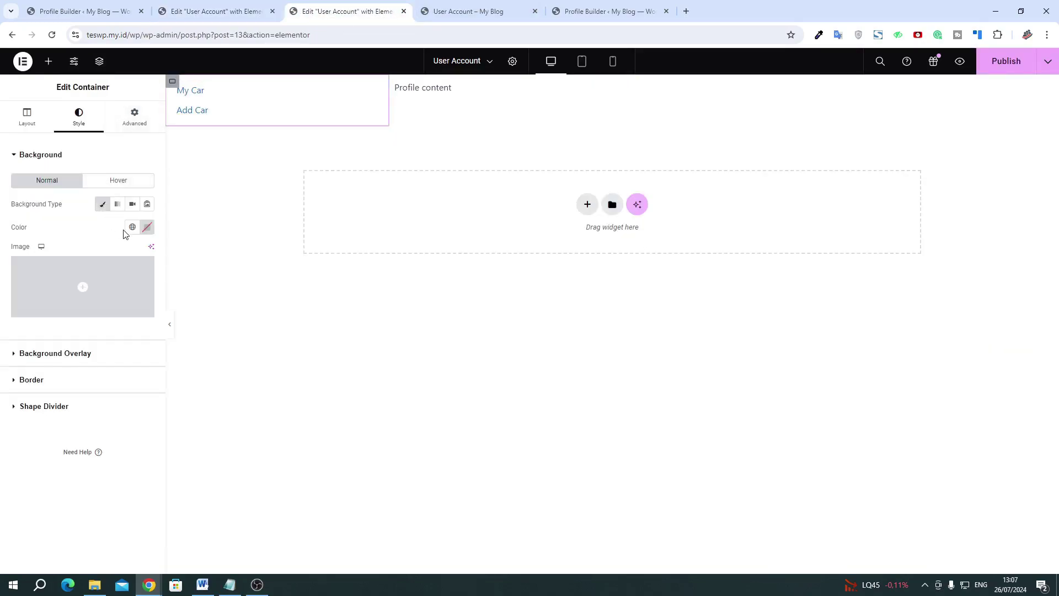
{"action": "left_click", "coordinate": [147, 228]}
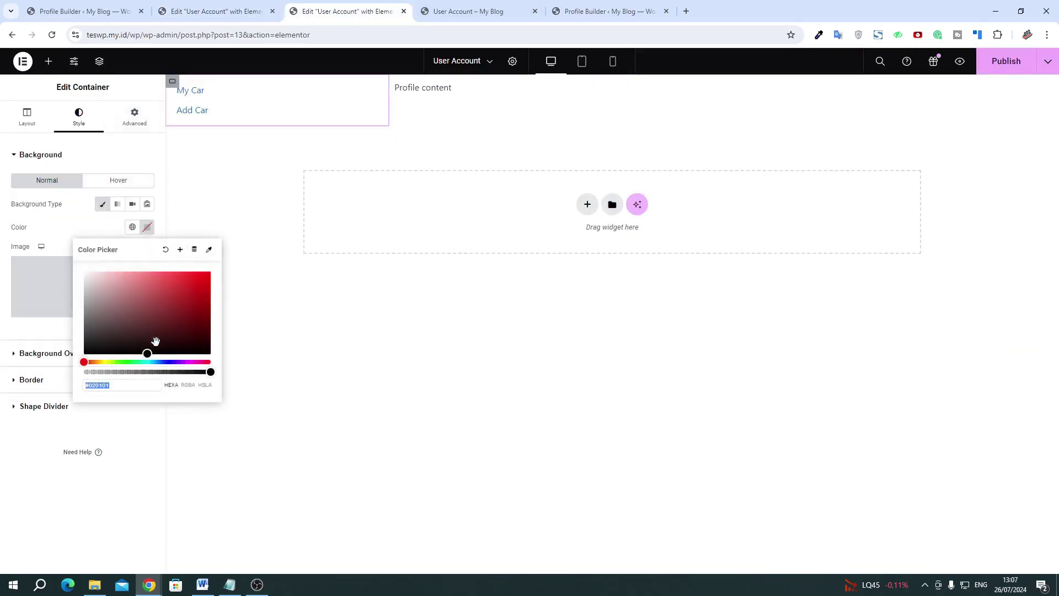
{"action": "left_click", "coordinate": [164, 362]}
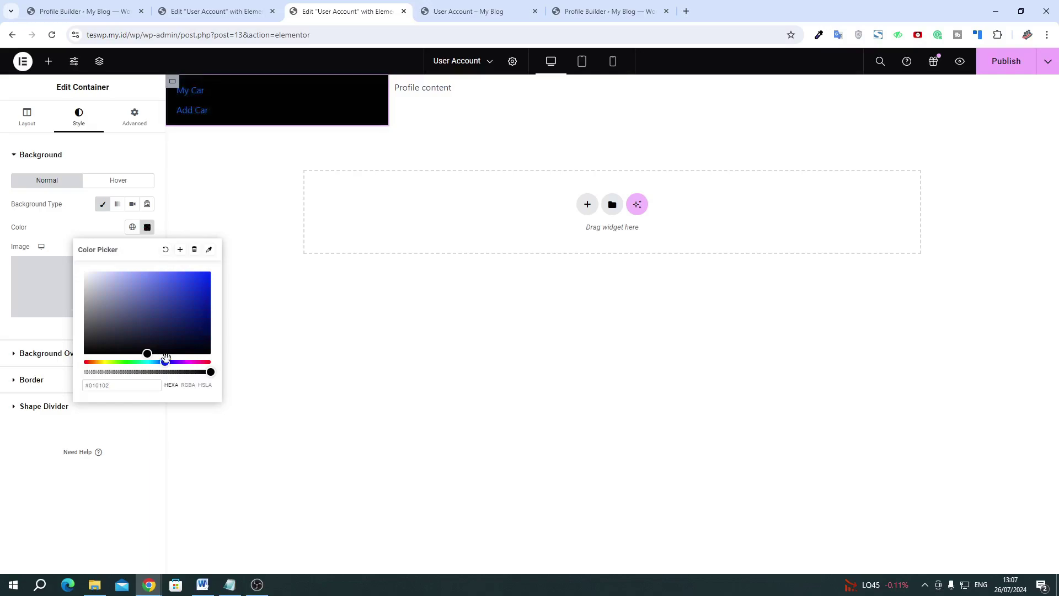
{"action": "left_click", "coordinate": [196, 305]}
{"action": "left_click_drag", "start_coordinate": [196, 304], "coordinate": [196, 302]}
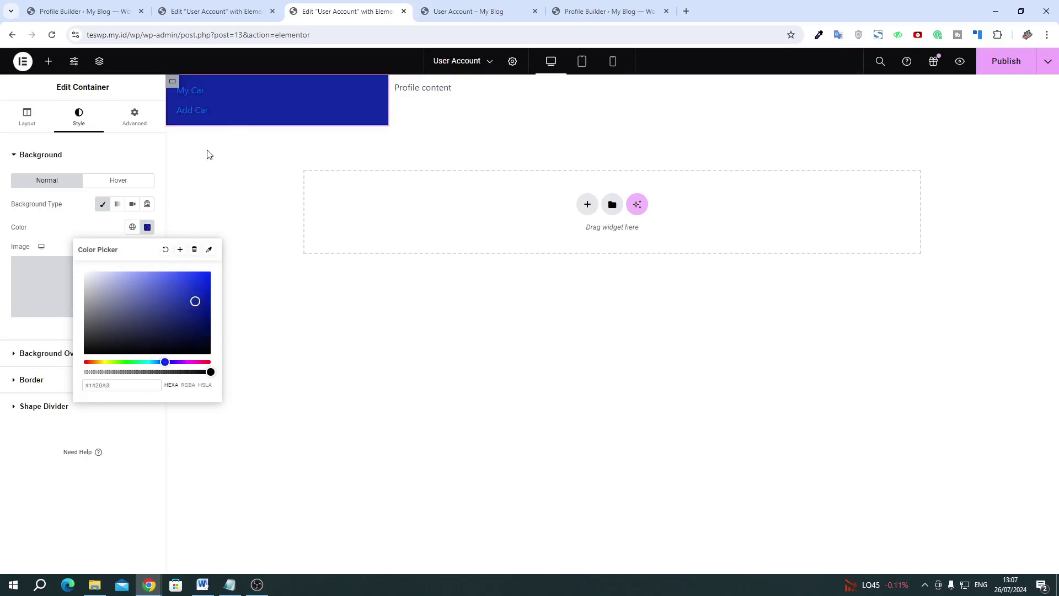
Set the normal text color of the Profile Menu widget to white (#FFFFFF)
{"action": "left_click", "coordinate": [237, 104]}
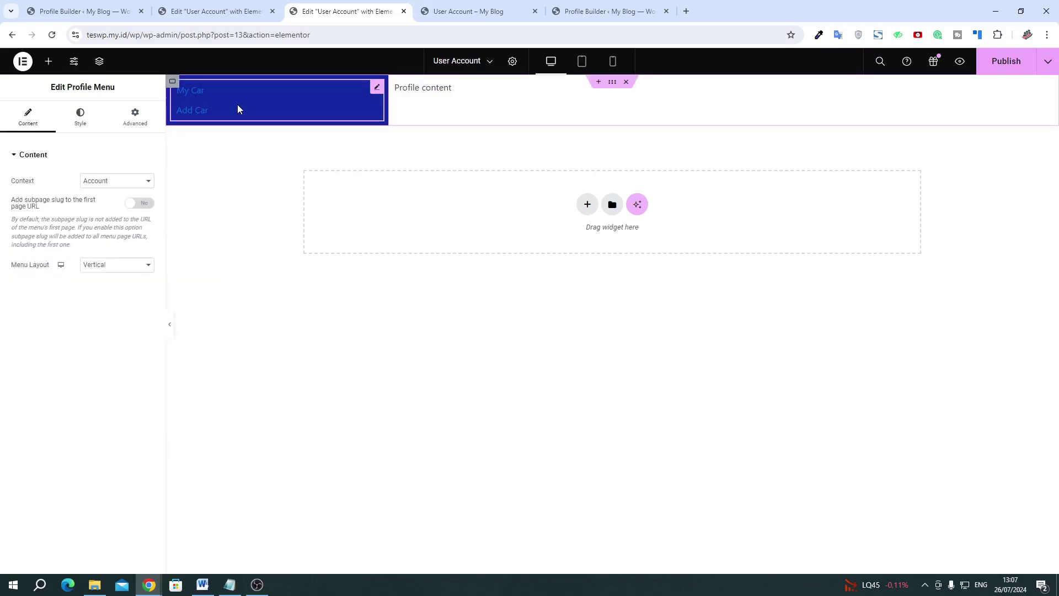
{"action": "left_click", "coordinate": [70, 119]}
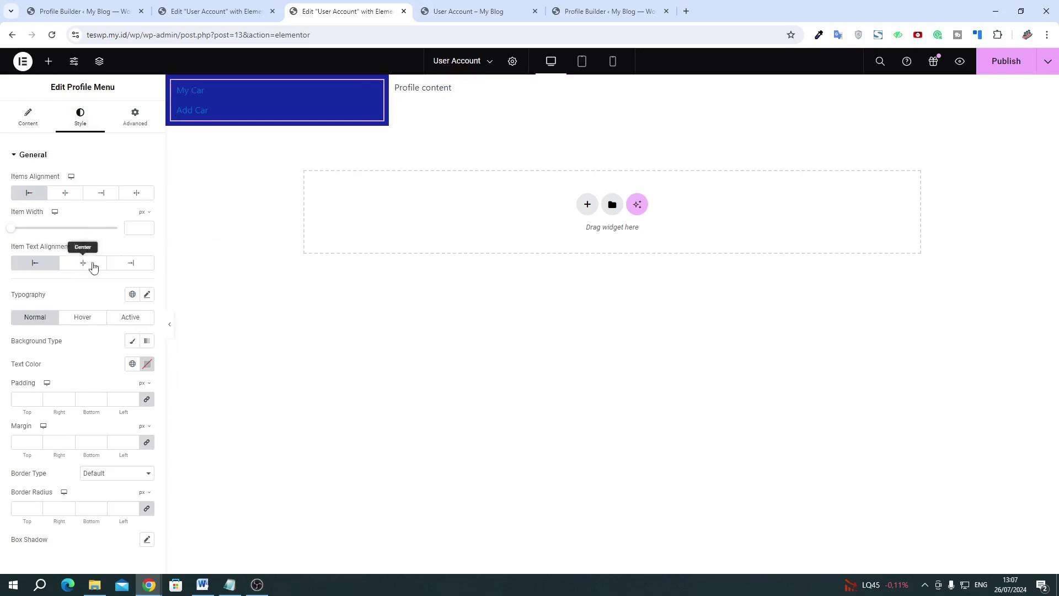
{"action": "left_click", "coordinate": [147, 366]}
{"action": "left_click_drag", "start_coordinate": [139, 433], "coordinate": [57, 390]}
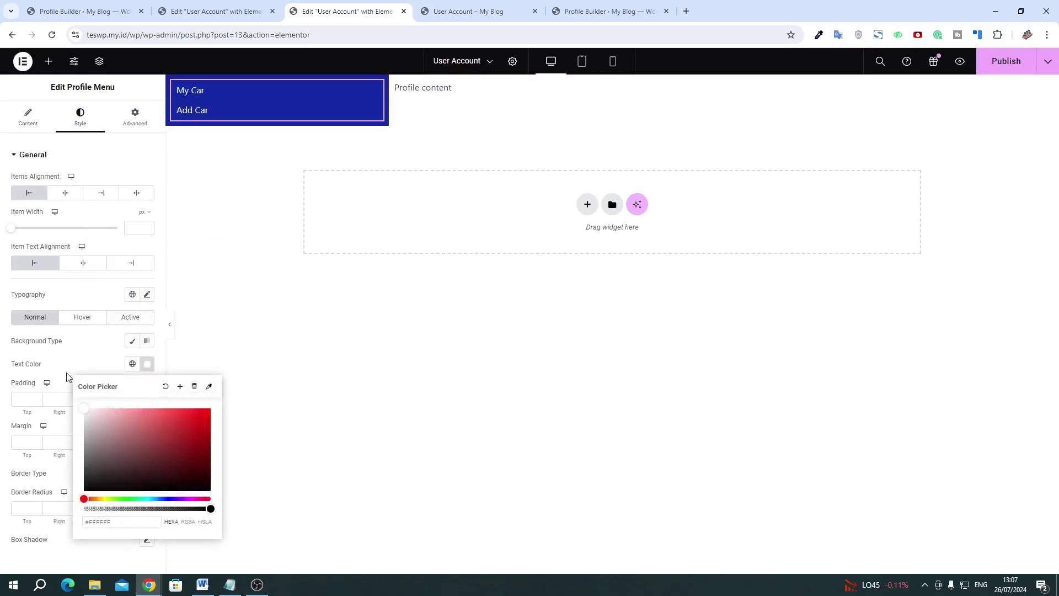
{"action": "left_click", "coordinate": [77, 354]}
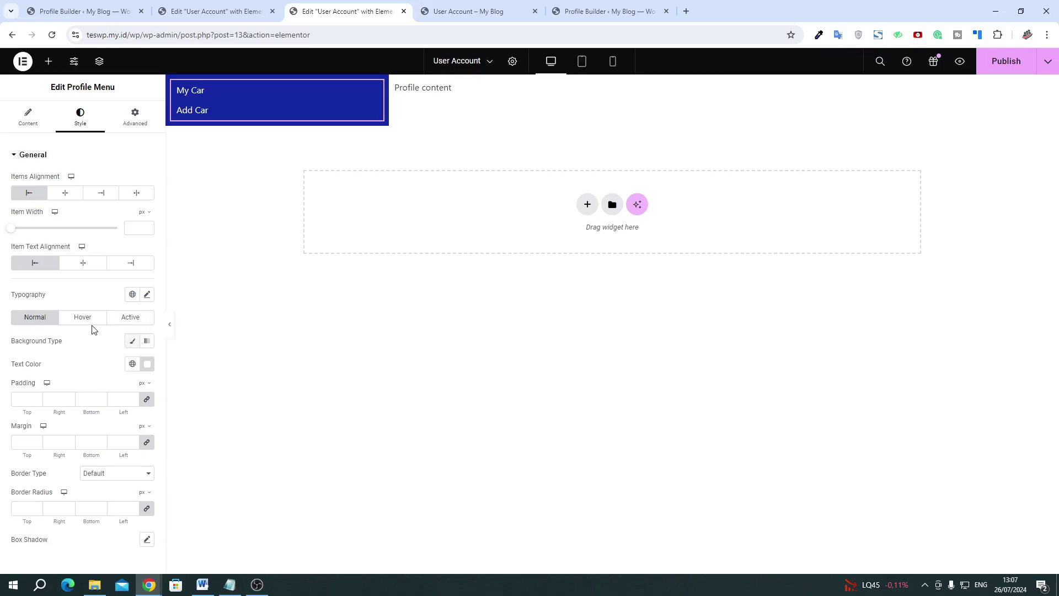
Give the profile menu items a classic white background in their normal state
{"action": "left_click", "coordinate": [131, 343]}
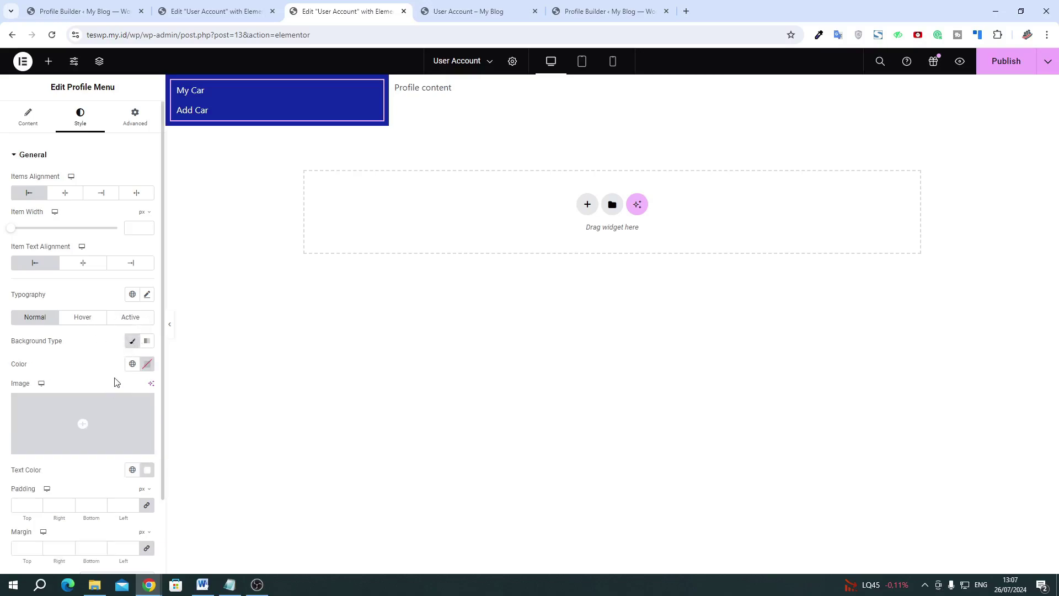
{"action": "left_click", "coordinate": [150, 362]}
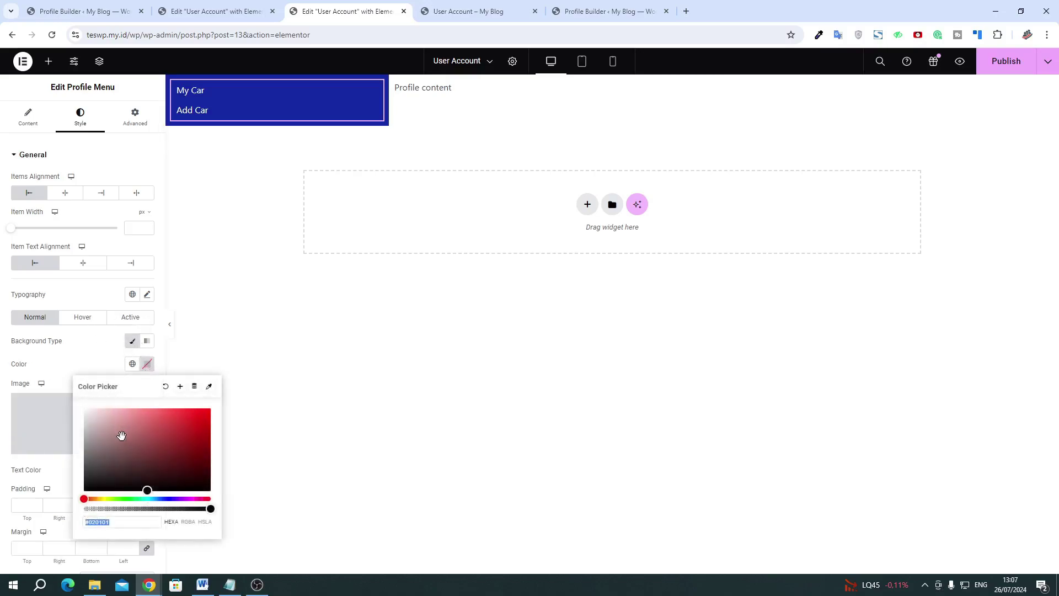
{"action": "left_click", "coordinate": [84, 409]}
{"action": "left_click", "coordinate": [72, 339]}
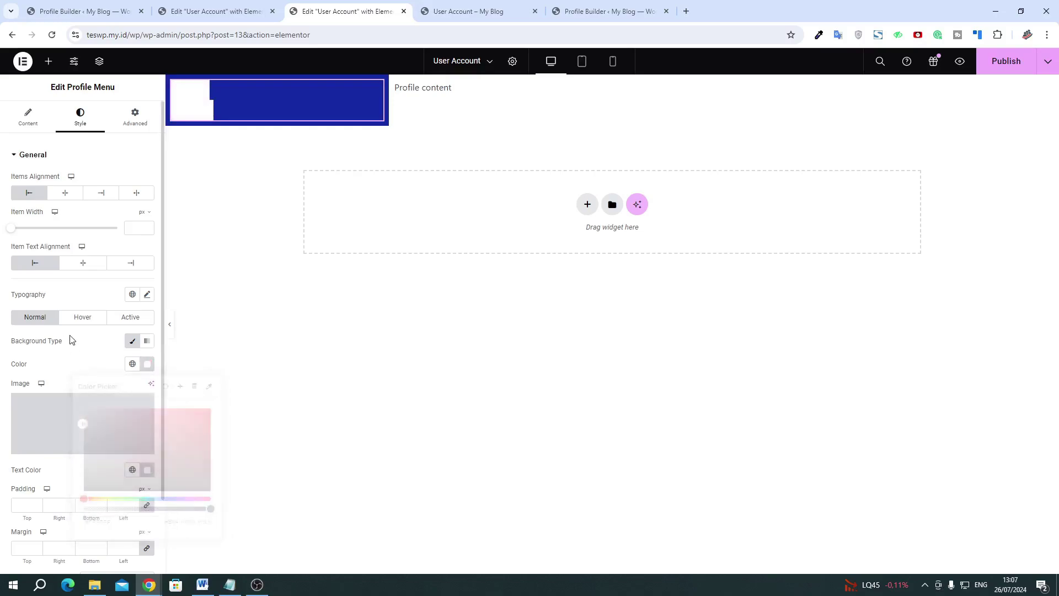
Set the menu items' normal text color to black and their alignment to Justify
{"action": "left_click", "coordinate": [146, 469]}
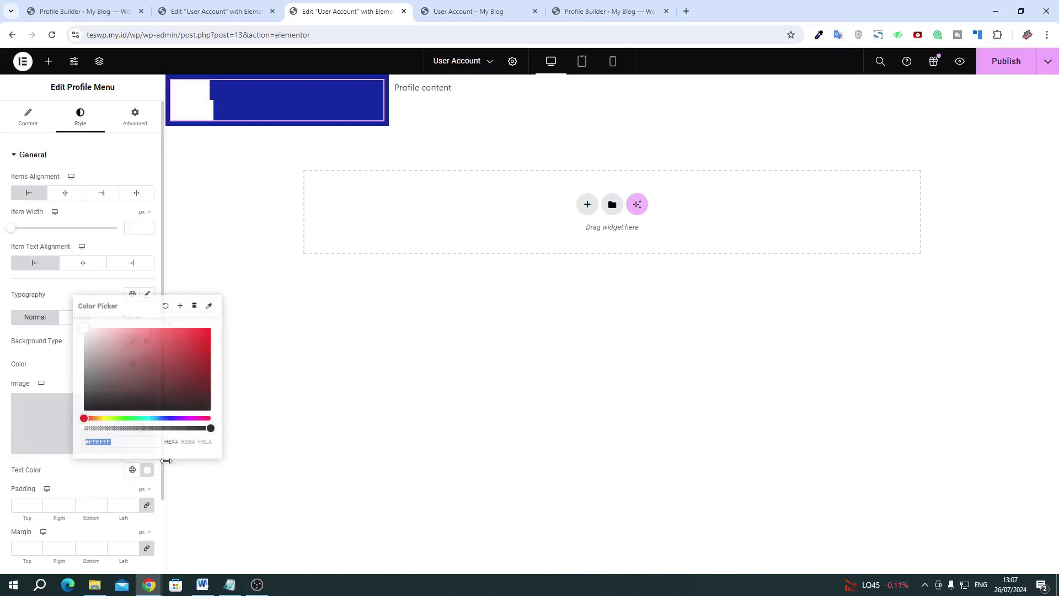
{"action": "left_click", "coordinate": [206, 410]}
{"action": "left_click", "coordinate": [153, 272]}
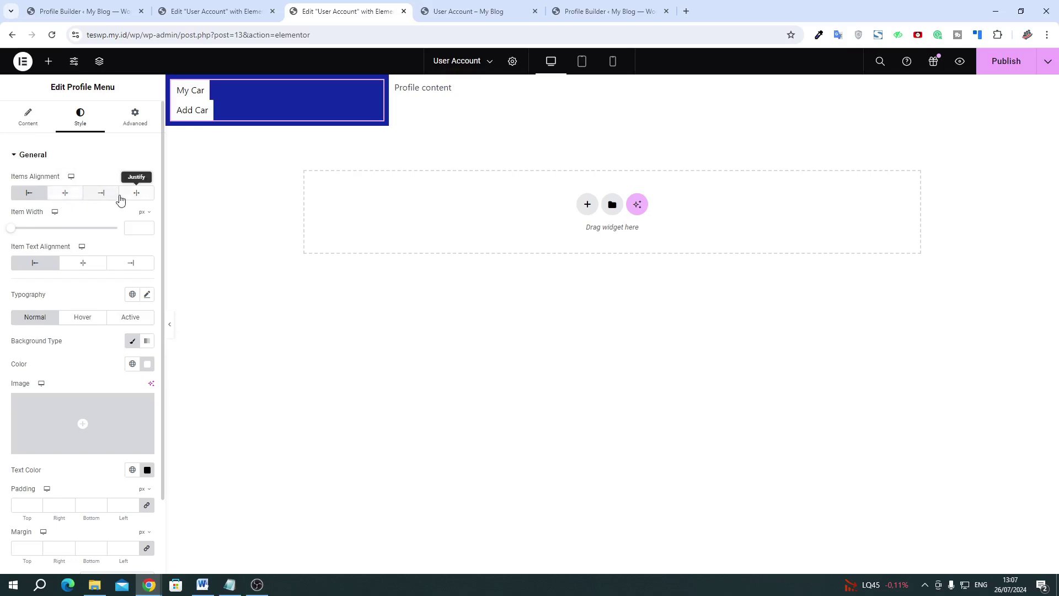
{"action": "left_click", "coordinate": [137, 194]}
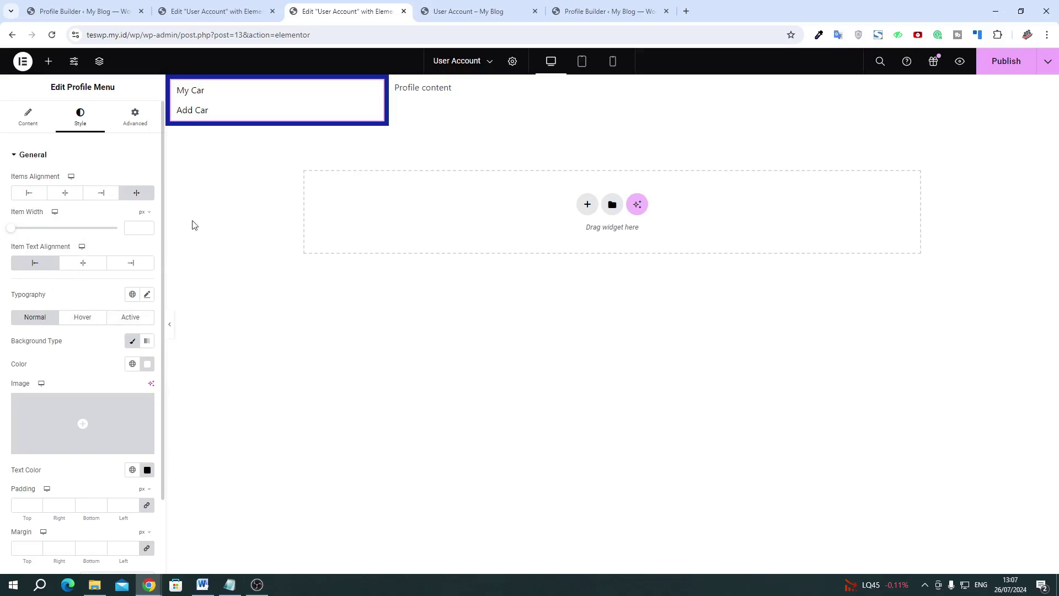
Unlink the menu items' margins, set the top margin to 6 px, and set the border radius to 3 px on all corners
{"action": "scroll", "coordinate": [77, 449], "scroll_direction": "down", "scroll_amount": 2}
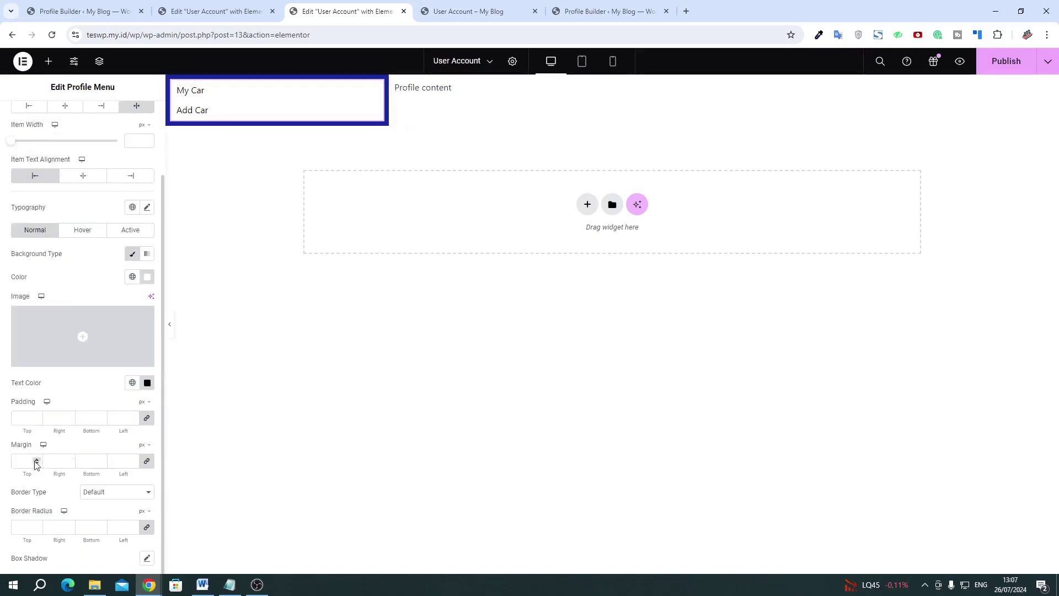
{"action": "left_click", "coordinate": [147, 460]}
{"action": "left_click", "coordinate": [37, 458]}
{"action": "left_click", "coordinate": [37, 458]}
{"action": "left_click", "coordinate": [37, 459]}
{"action": "left_click", "coordinate": [37, 458]}
{"action": "left_click", "coordinate": [37, 459]}
{"action": "left_click", "coordinate": [37, 458]}
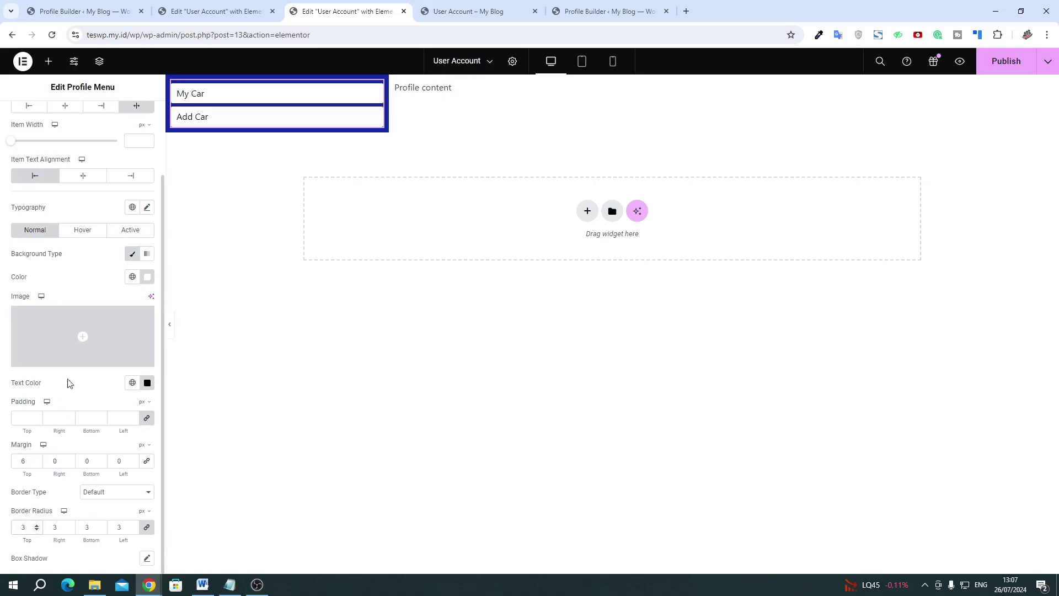
Set the profile menu's typography size to 20 px
{"action": "scroll", "coordinate": [80, 250], "scroll_direction": "up", "scroll_amount": 2}
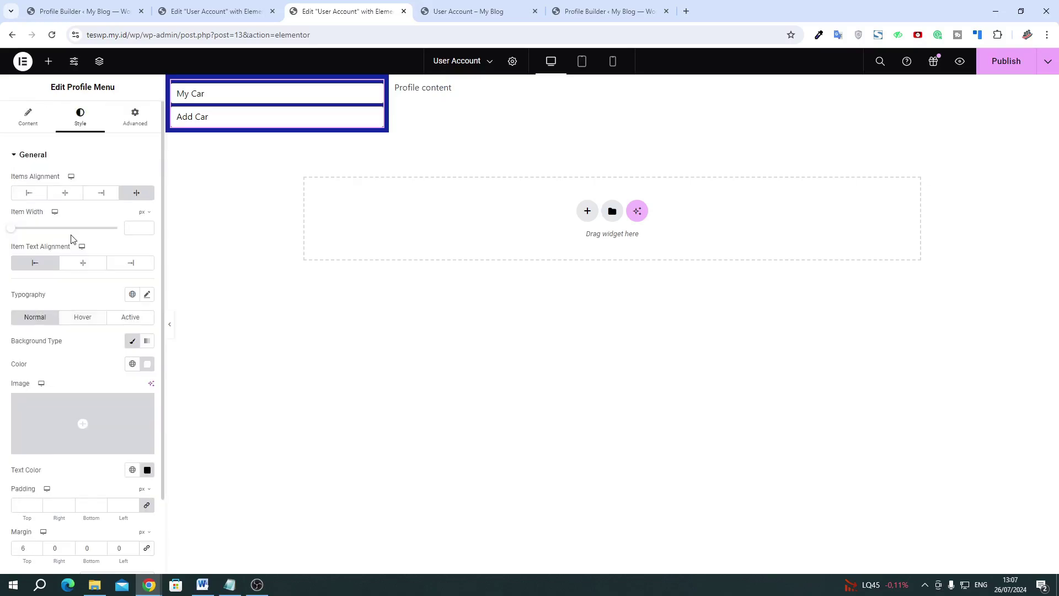
{"action": "left_click", "coordinate": [147, 294]}
{"action": "left_click", "coordinate": [128, 381]}
{"action": "type", "text": "15"}
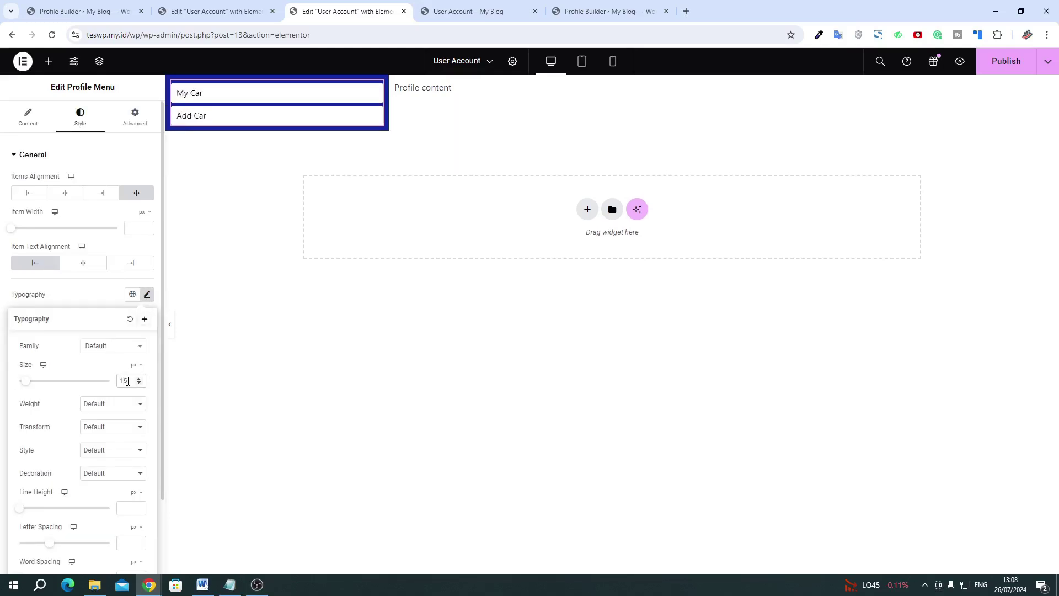
{"action": "left_click", "coordinate": [139, 378]}
{"action": "left_click", "coordinate": [139, 379]}
{"action": "left_click", "coordinate": [139, 378]}
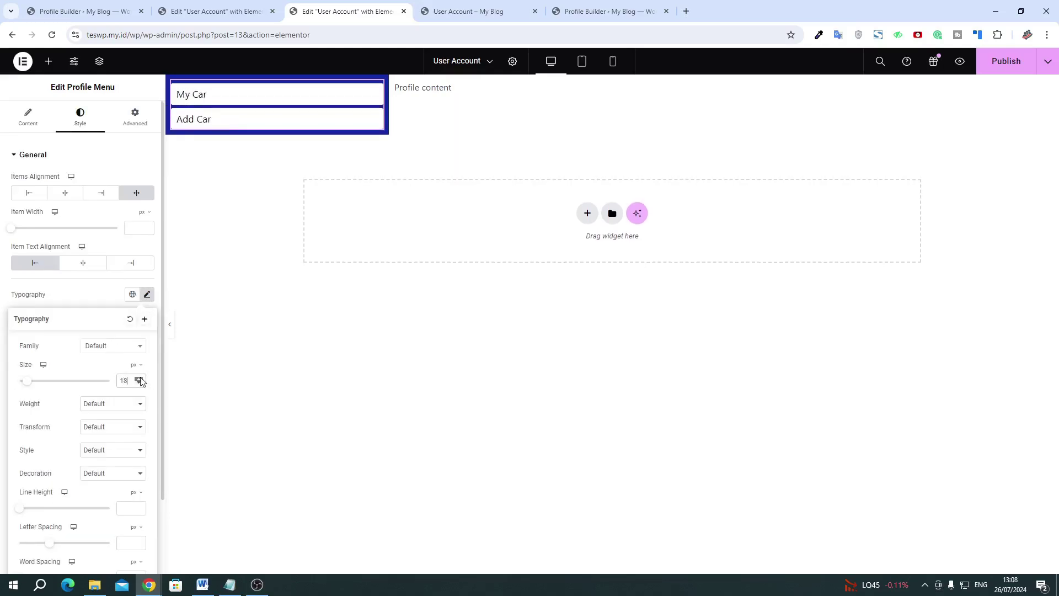
{"action": "left_click", "coordinate": [139, 379]}
{"action": "left_click", "coordinate": [139, 378]}
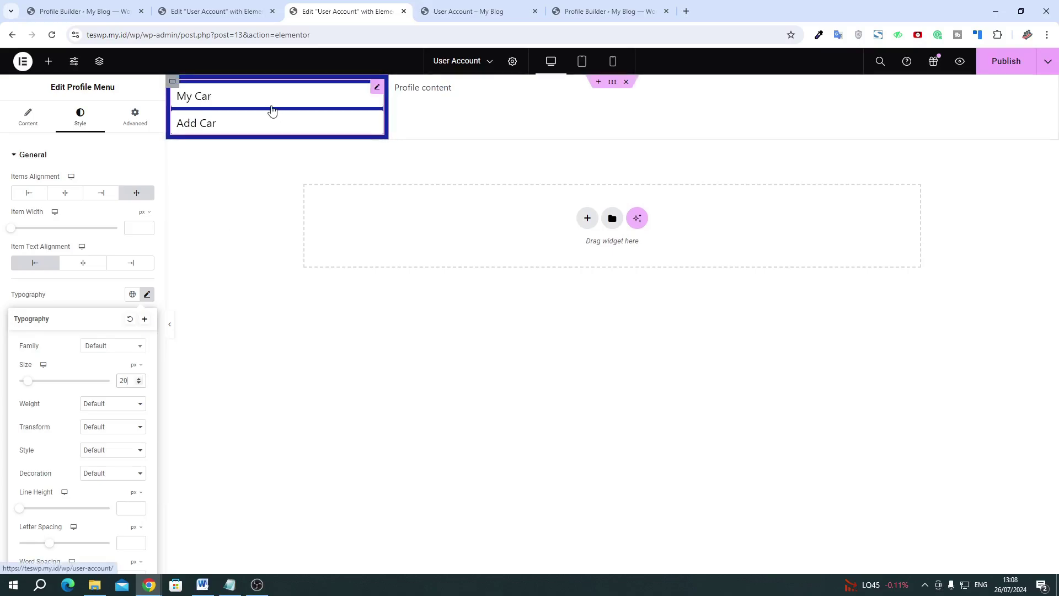
{"action": "left_click", "coordinate": [86, 300]}
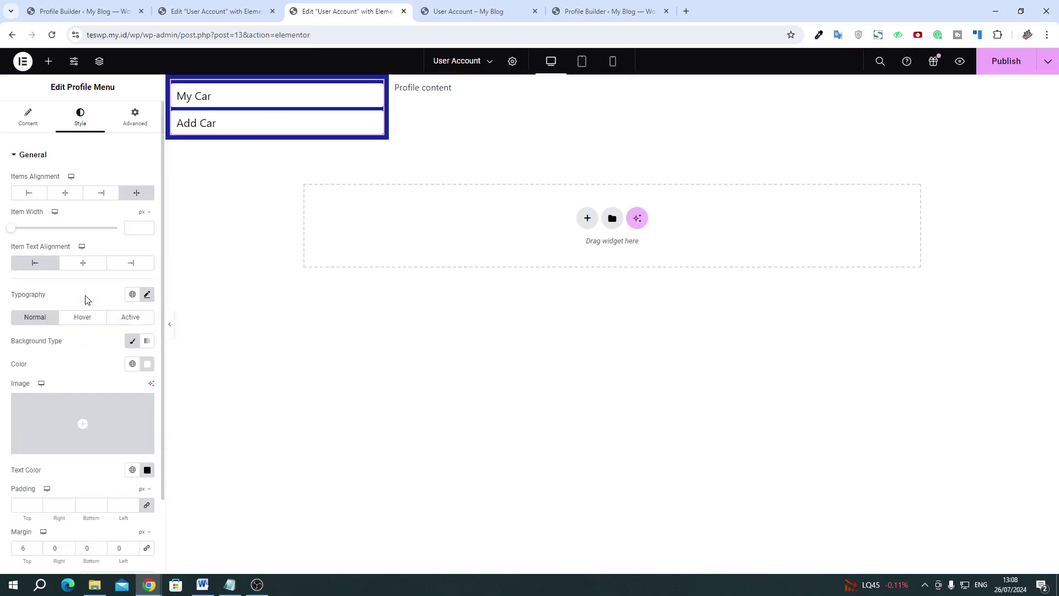
Give the active state of the menu items a classic medium blue background and white text color
{"action": "scroll", "coordinate": [82, 331], "scroll_direction": "down", "scroll_amount": 2}
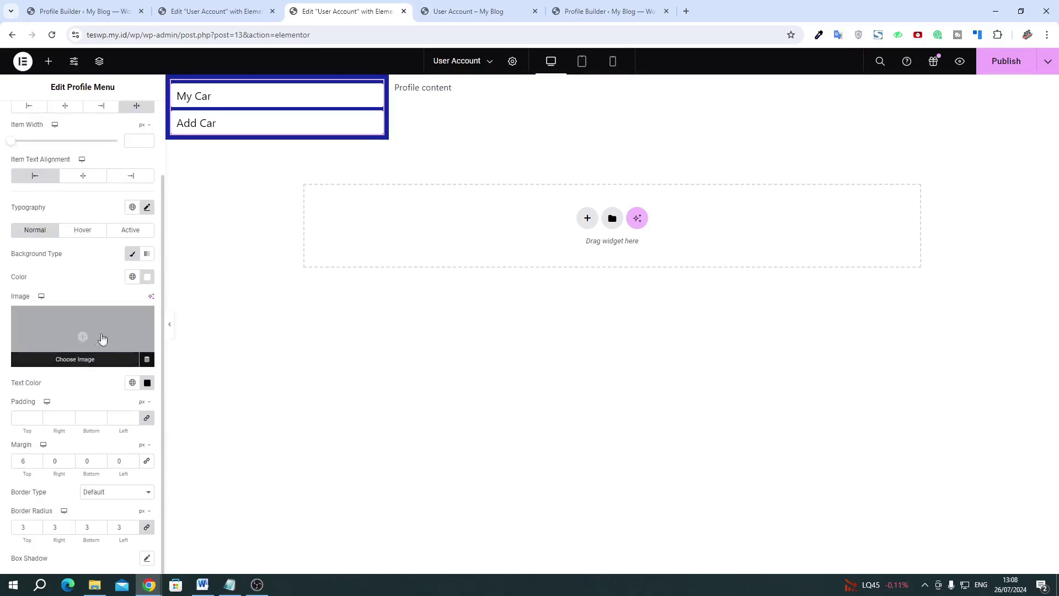
{"action": "scroll", "coordinate": [115, 237], "scroll_direction": "up", "scroll_amount": 2}
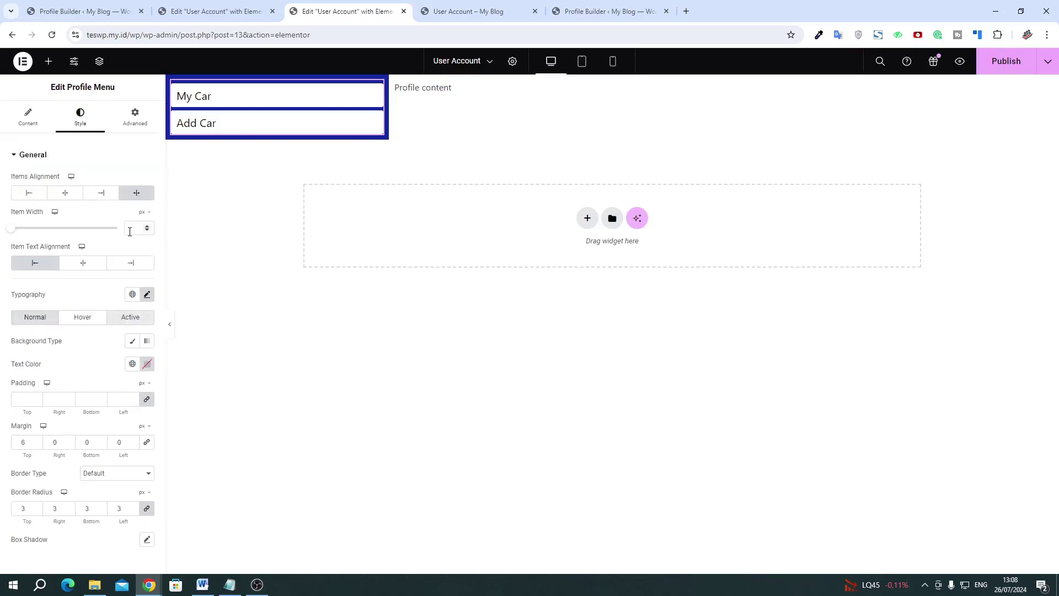
{"action": "left_click", "coordinate": [130, 316]}
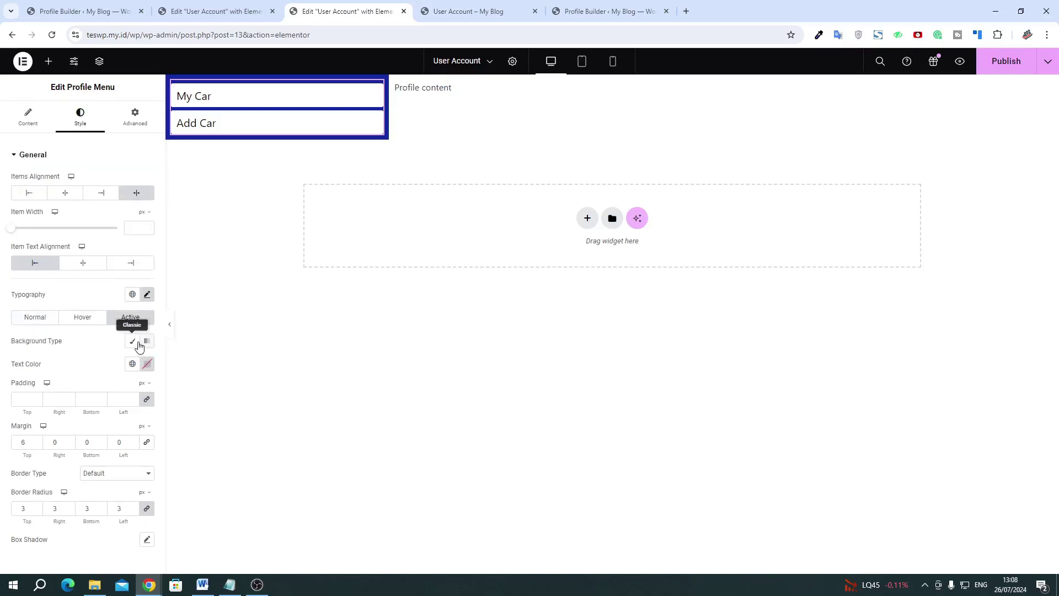
{"action": "left_click", "coordinate": [133, 341]}
{"action": "left_click", "coordinate": [147, 363]}
{"action": "left_click_drag", "start_coordinate": [108, 456], "coordinate": [154, 495]}
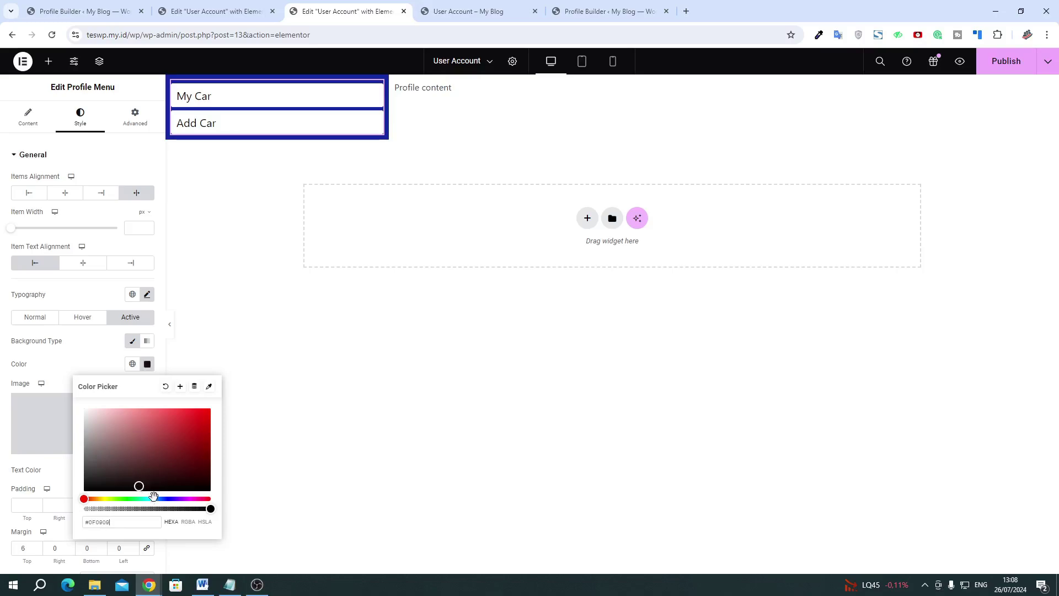
{"action": "left_click", "coordinate": [159, 498]}
{"action": "left_click_drag", "start_coordinate": [175, 449], "coordinate": [177, 439]}
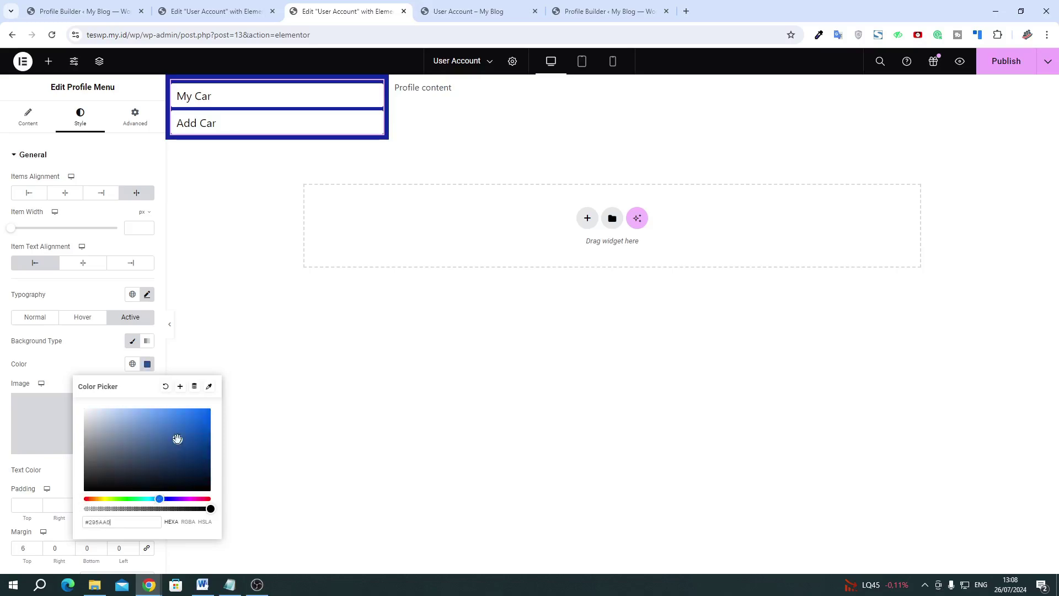
{"action": "left_click", "coordinate": [100, 358]}
{"action": "left_click", "coordinate": [142, 475]}
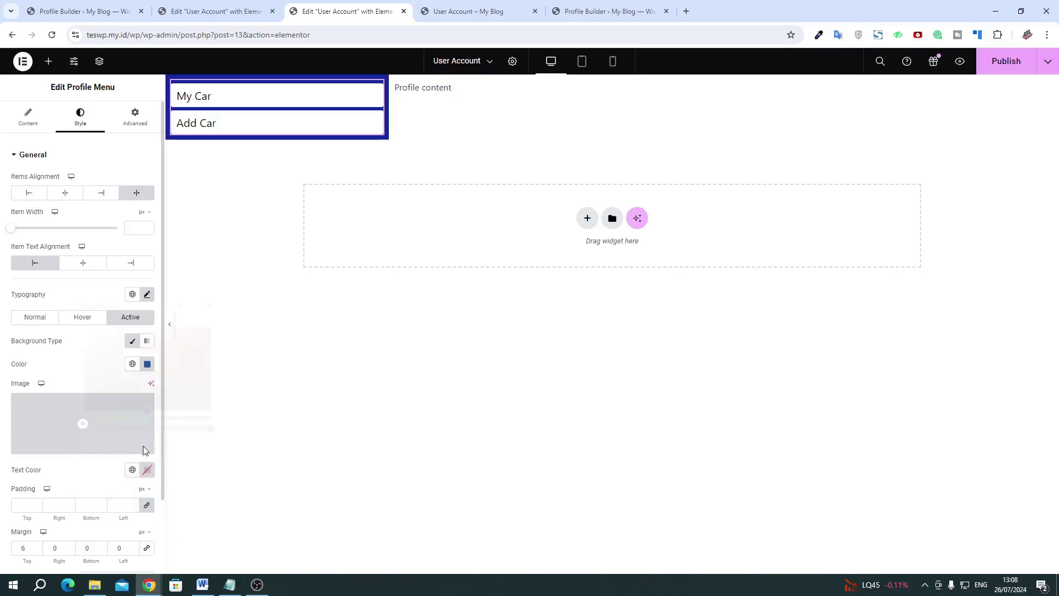
{"action": "left_click", "coordinate": [49, 376]}
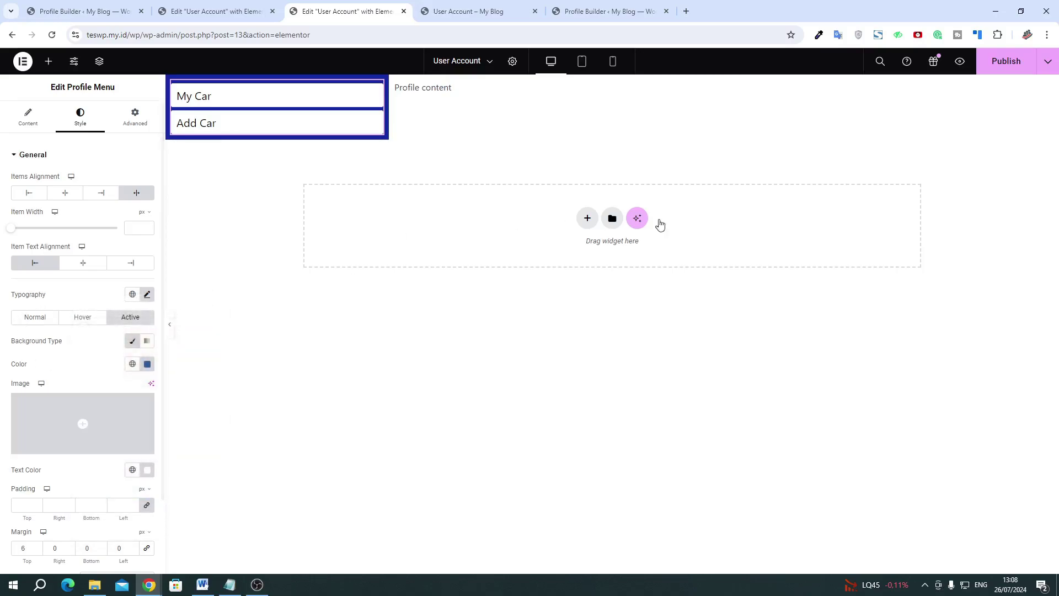
Publish the User Account page and reload its live view to check the styled profile menu
{"action": "left_click", "coordinate": [1006, 62]}
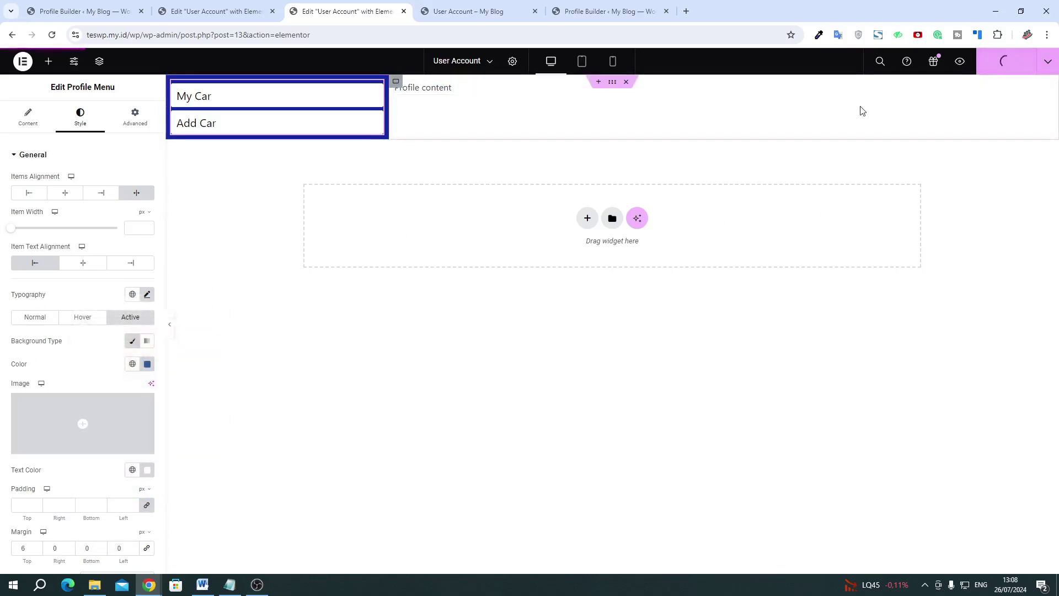
{"action": "left_click", "coordinate": [456, 13]}
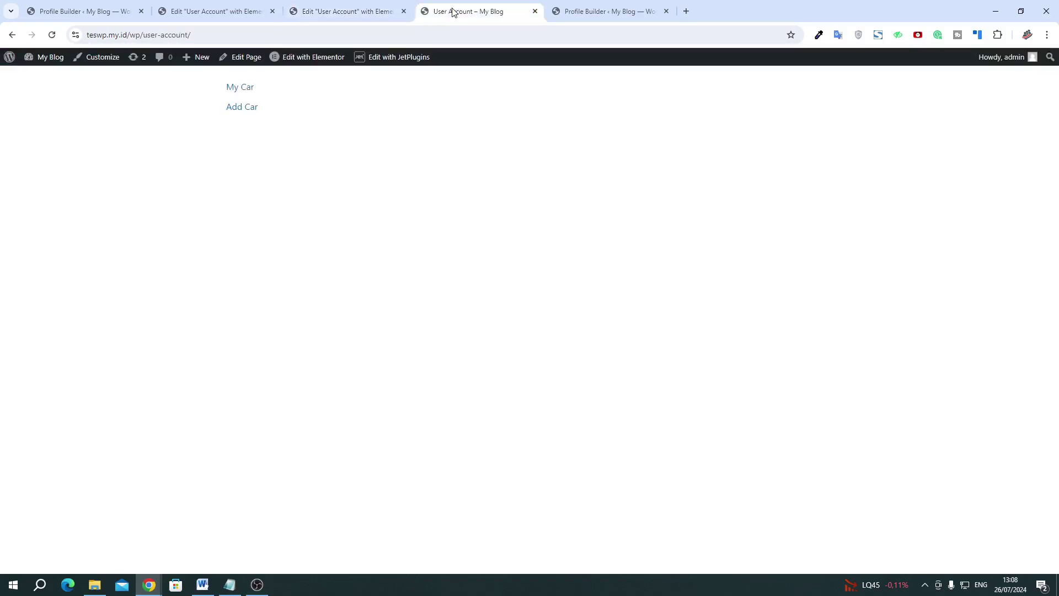
{"action": "left_click", "coordinate": [52, 35]}
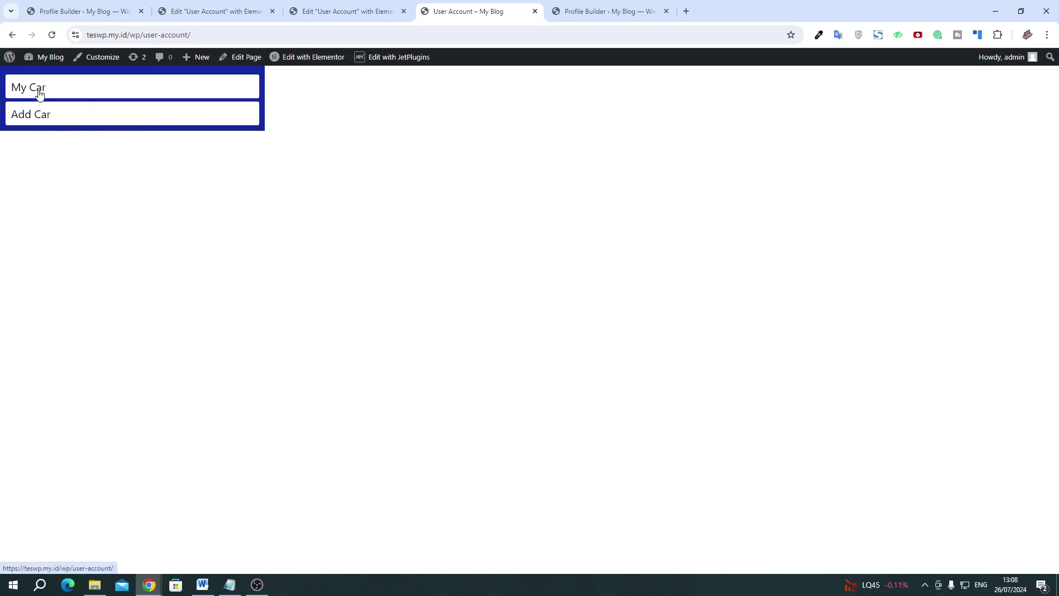
Open the Add Car subpage from the live profile menu and examine its active menu item and form
{"action": "left_click", "coordinate": [40, 116]}
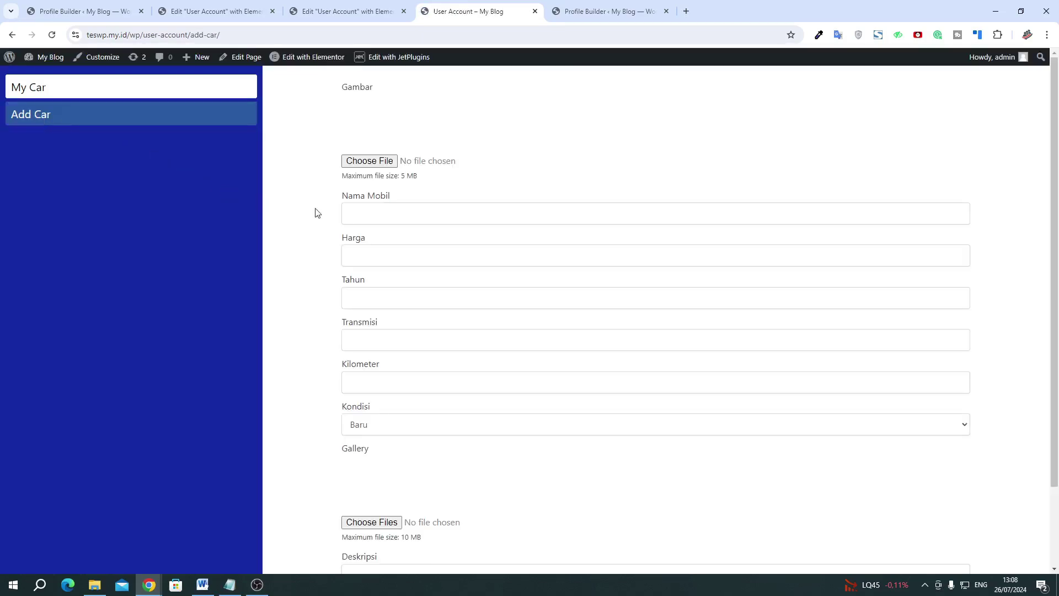
{"action": "scroll", "coordinate": [428, 217], "scroll_direction": "down", "scroll_amount": 1}
{"action": "scroll", "coordinate": [202, 226], "scroll_direction": "up", "scroll_amount": 1}
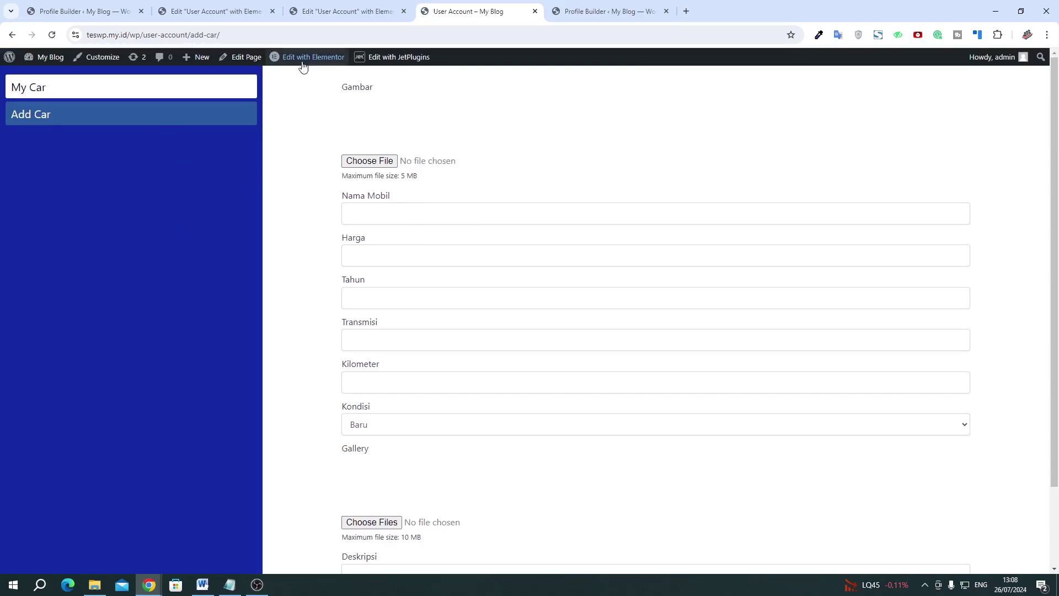
In the Elementor editor, align the profile menu items to the start and set their item width to 252 px
{"action": "left_click", "coordinate": [347, 11]}
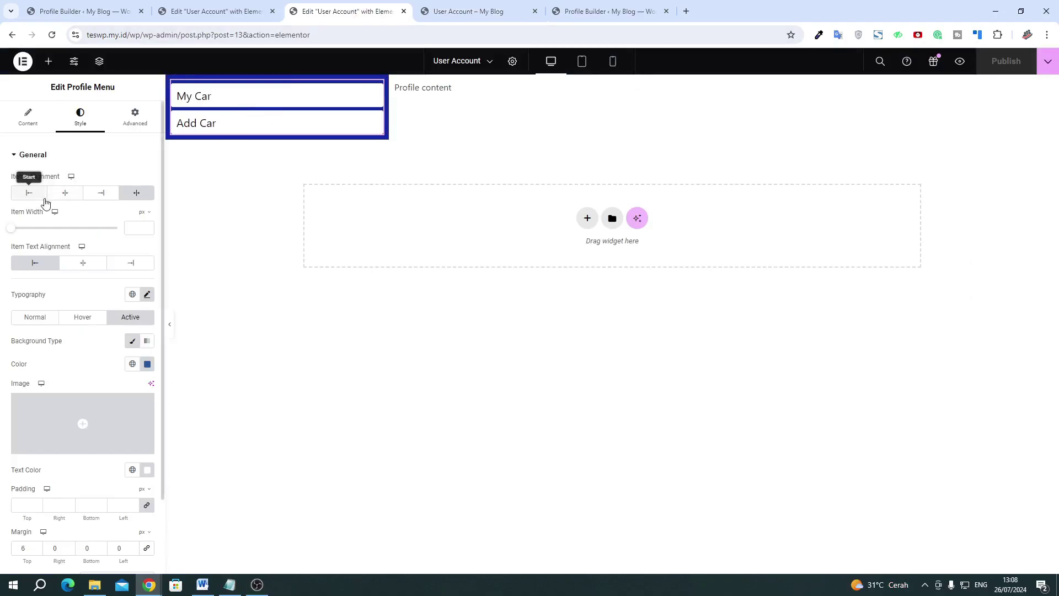
{"action": "left_click", "coordinate": [74, 195]}
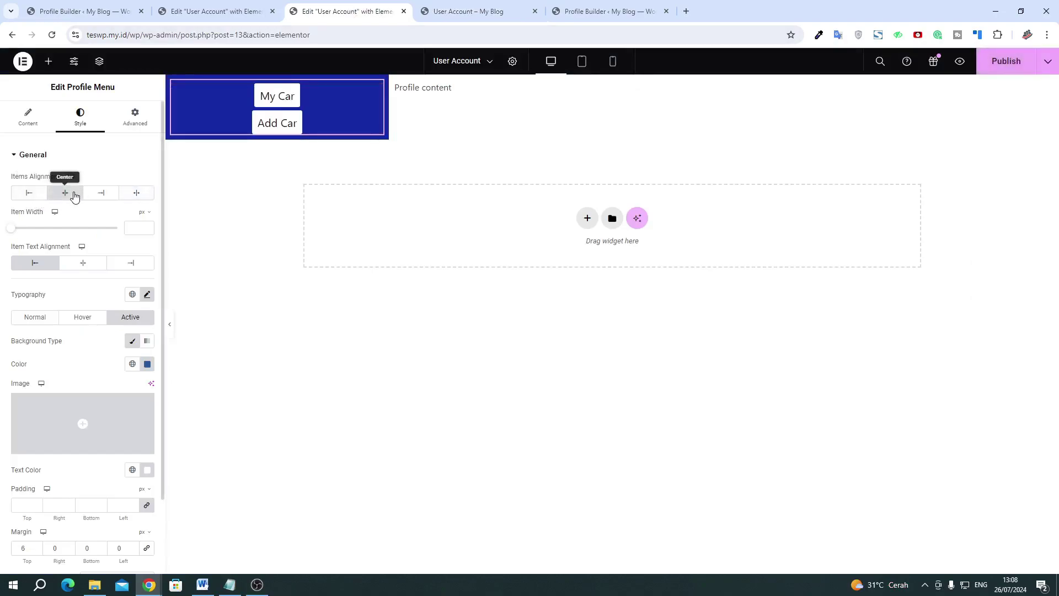
{"action": "left_click", "coordinate": [29, 193]}
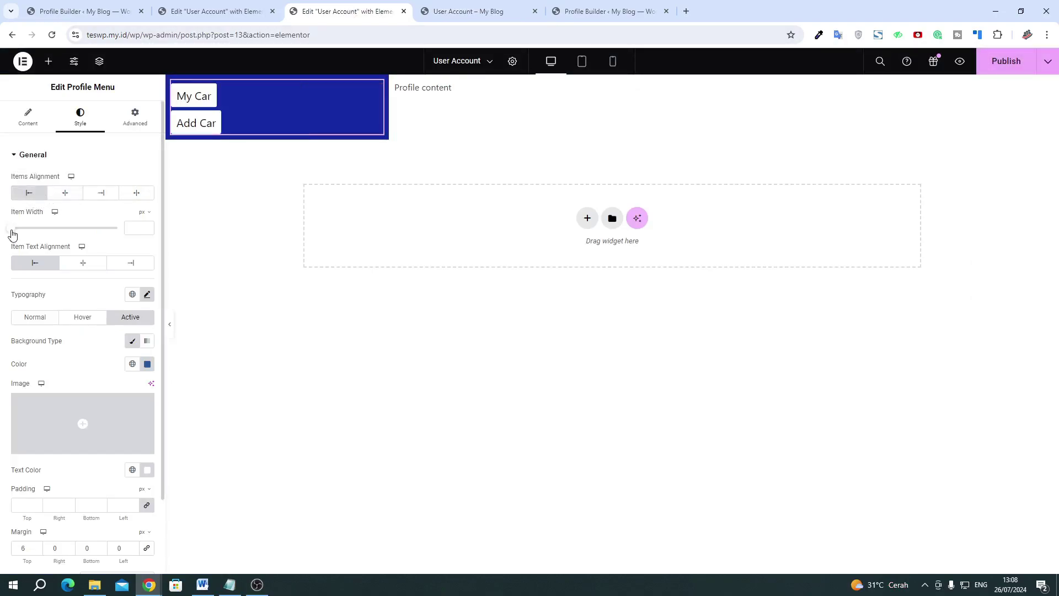
{"action": "left_click_drag", "start_coordinate": [11, 227], "coordinate": [78, 246]}
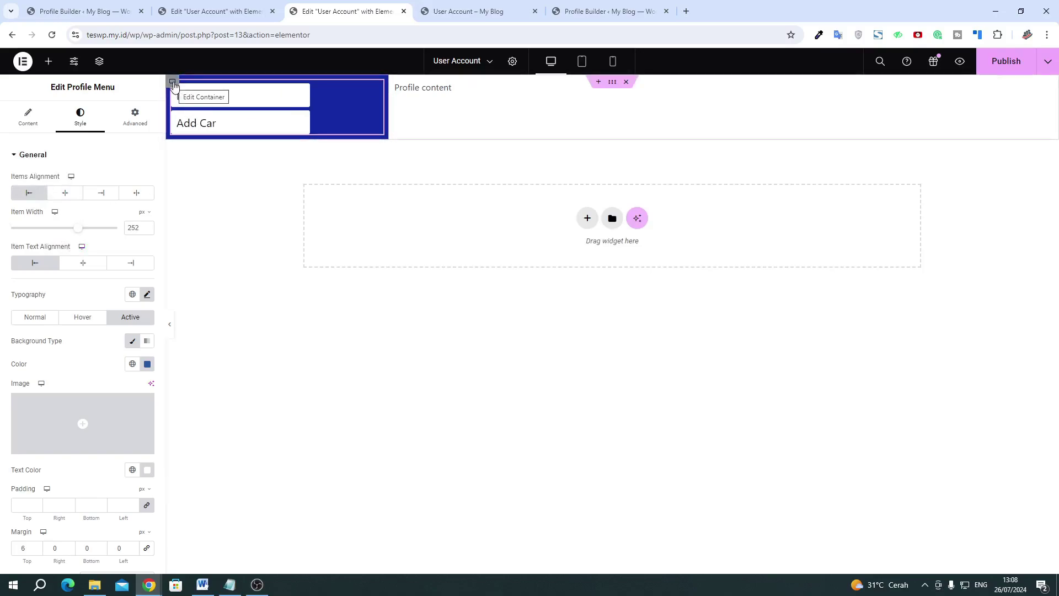
Set the width of the profile menu's container to 20% and the profile content's container to 80%
{"action": "left_click", "coordinate": [173, 83]}
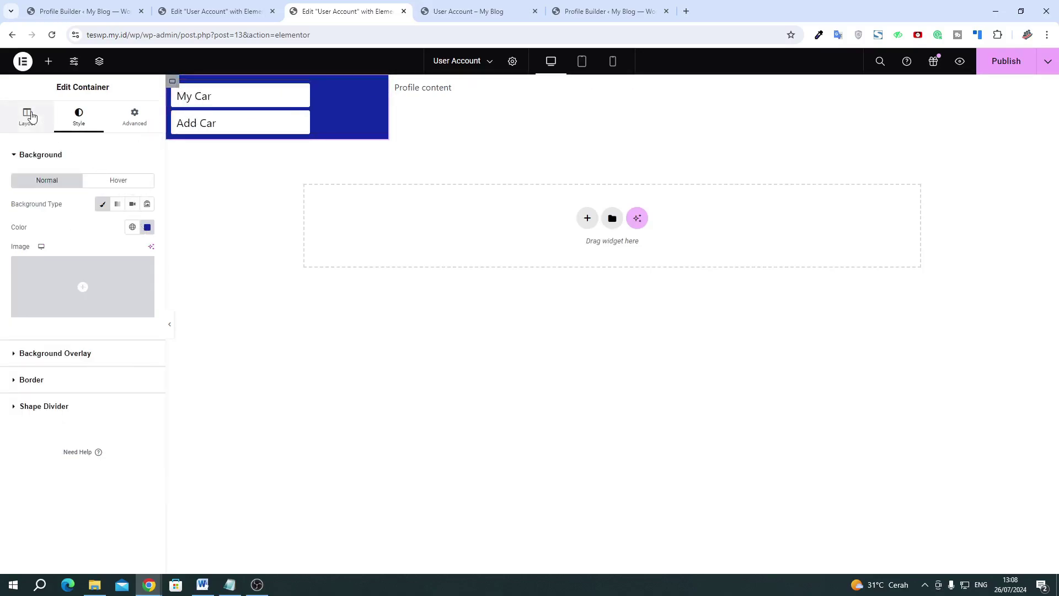
{"action": "left_click", "coordinate": [27, 116]}
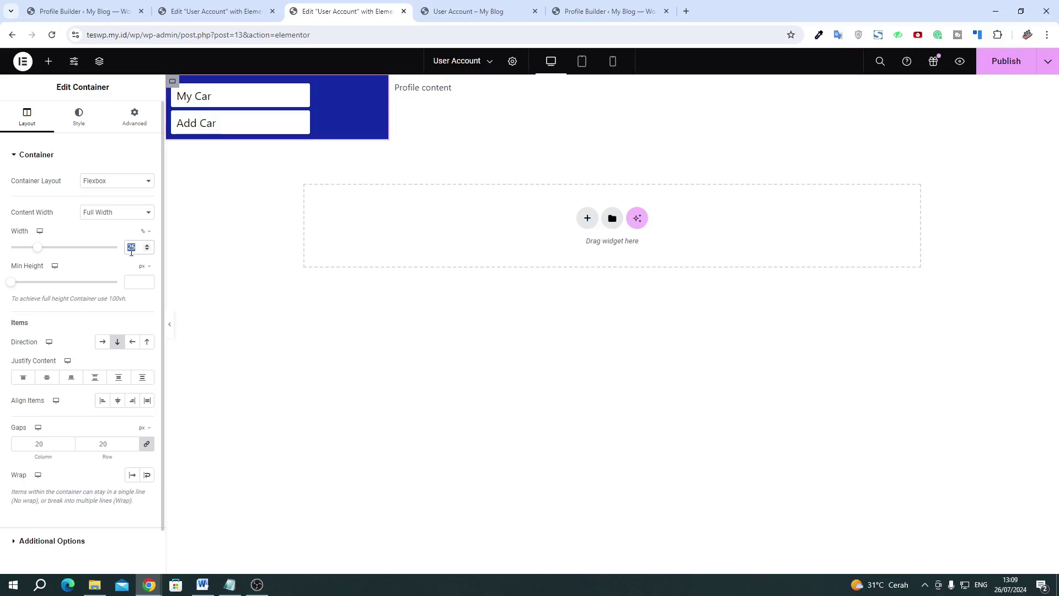
{"action": "type", "text": "20"}
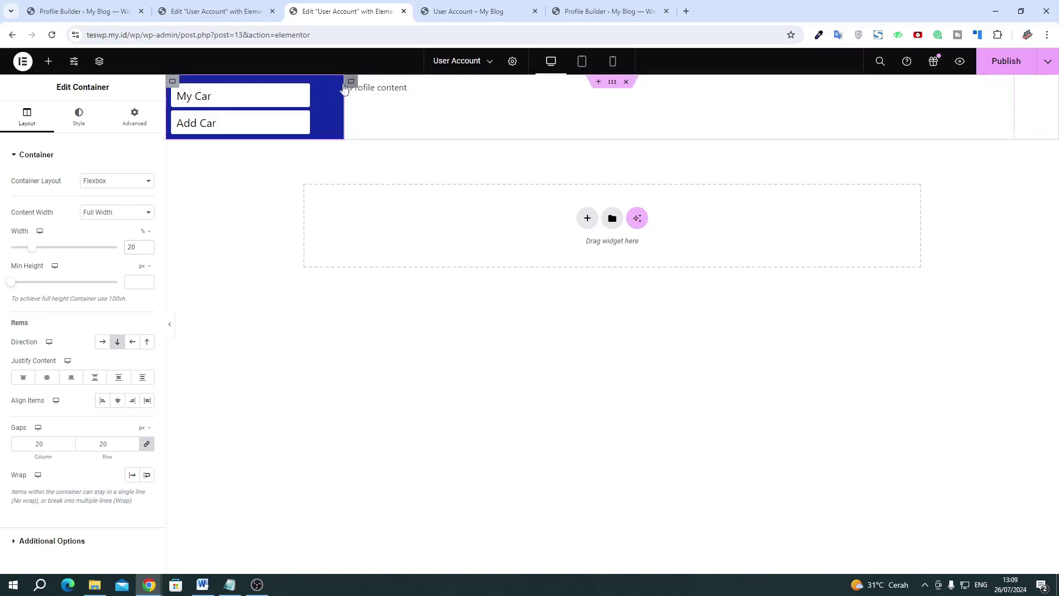
{"action": "left_click", "coordinate": [347, 84]}
{"action": "double_click", "coordinate": [131, 246]}
{"action": "type", "text": "80"}
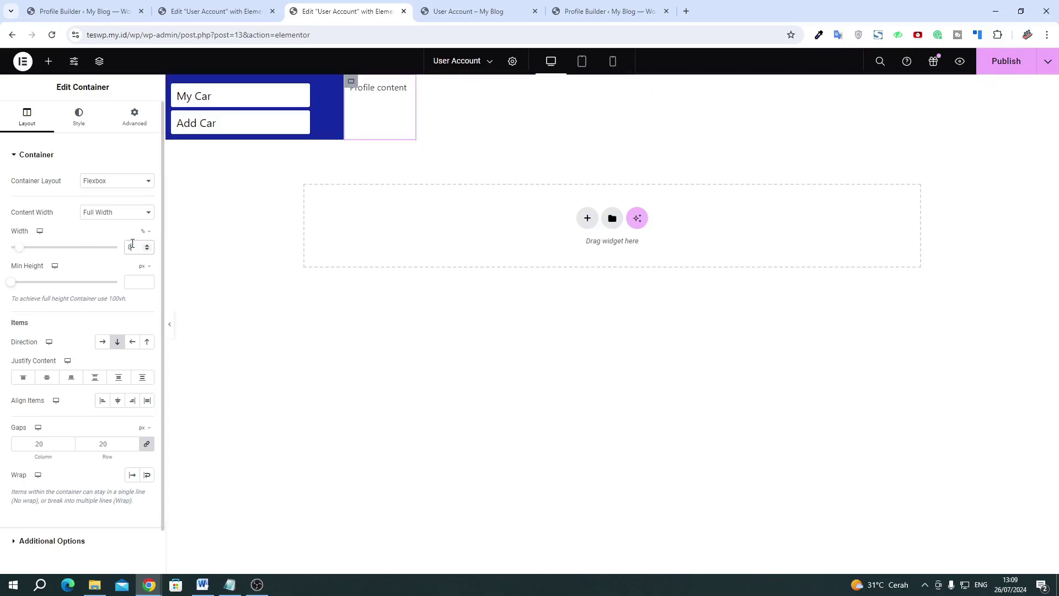
Publish the resized User Account layout and reload the live Add Car subpage to check the column widths
{"action": "left_click", "coordinate": [999, 65]}
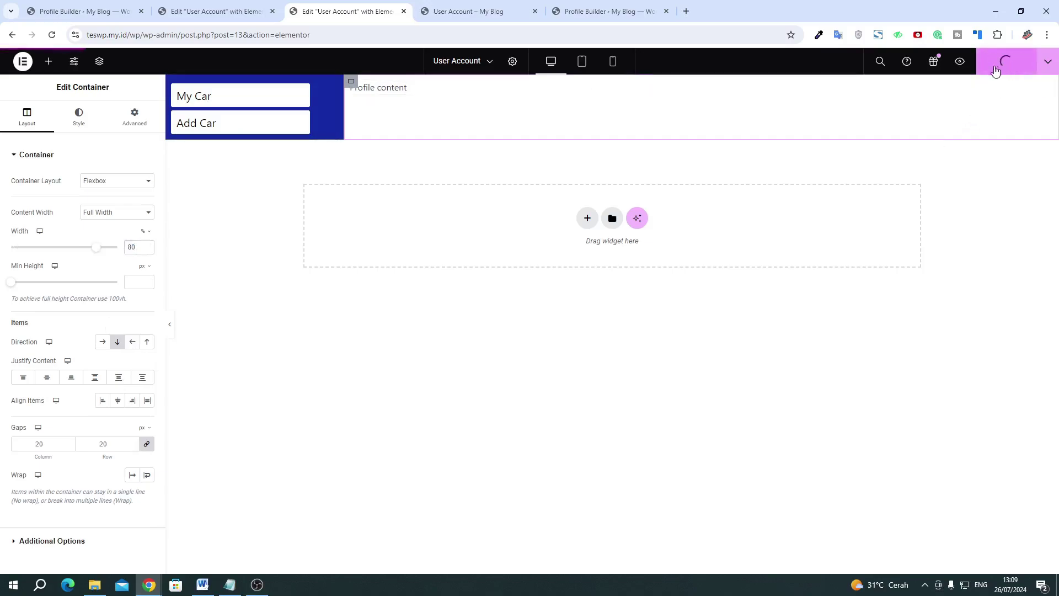
{"action": "left_click", "coordinate": [478, 11]}
{"action": "left_click", "coordinate": [51, 36]}
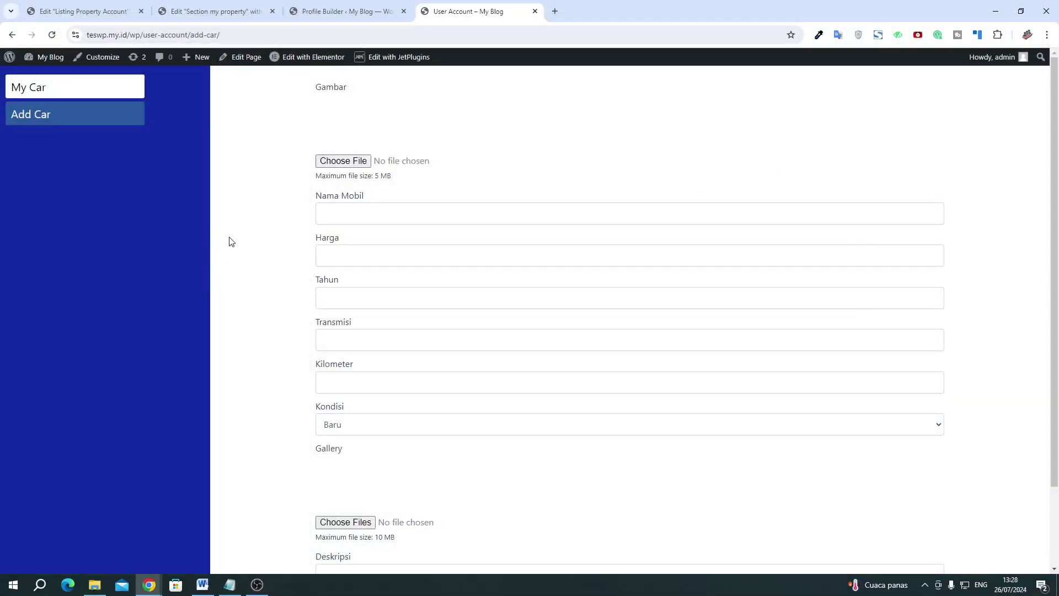
Open the site from the Profile Builder admin in a new tab and examine the Home page's car card and the User Account page
{"action": "left_click", "coordinate": [352, 11]}
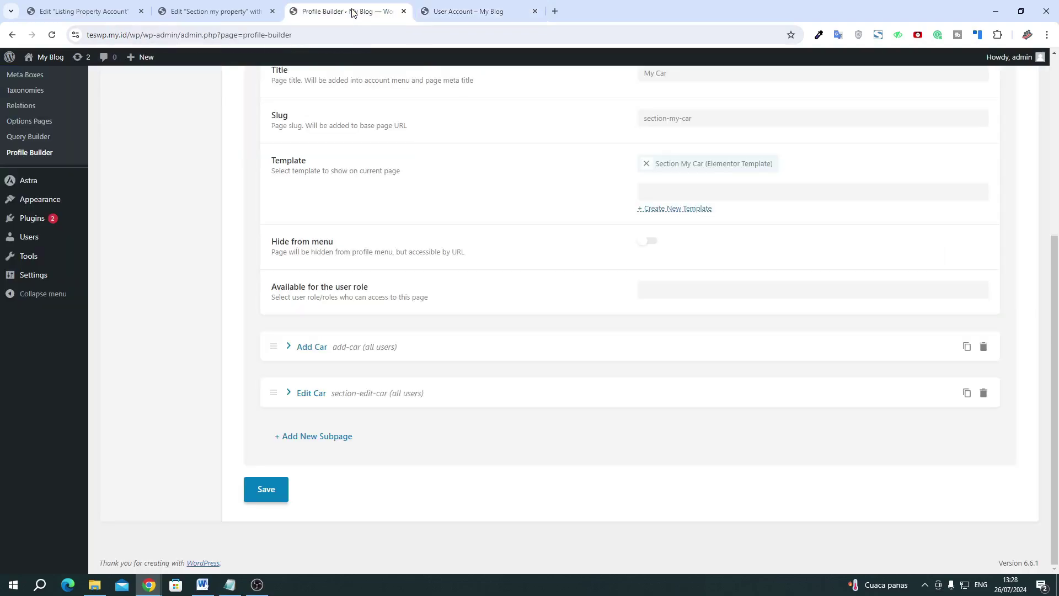
{"action": "scroll", "coordinate": [153, 118], "scroll_direction": "up", "scroll_amount": 5}
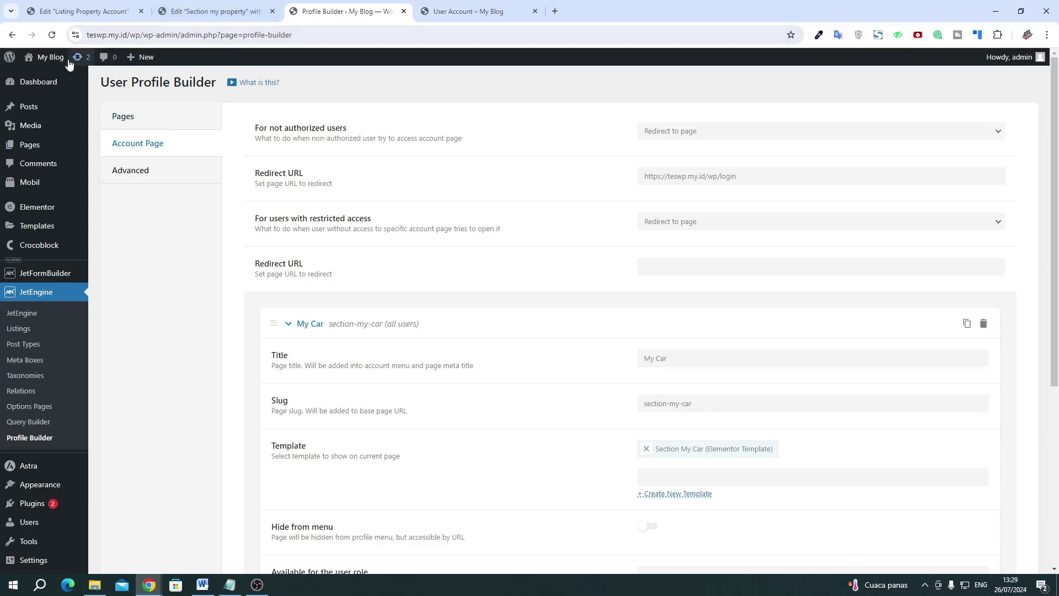
{"action": "mouse_move", "coordinate": [49, 57]}
{"action": "right_click", "coordinate": [63, 81]}
{"action": "left_click", "coordinate": [94, 87]}
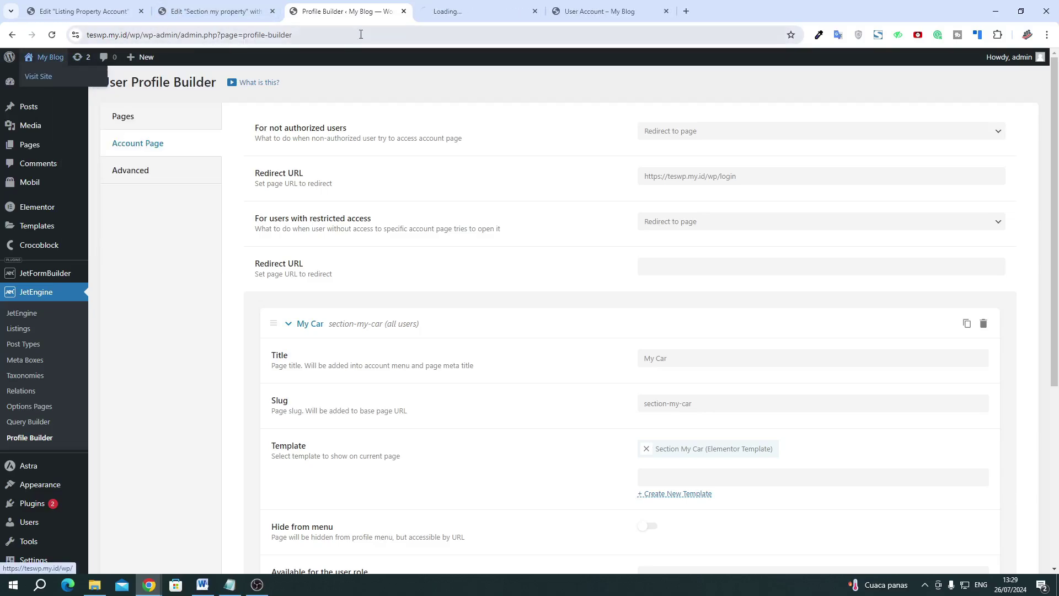
{"action": "left_click", "coordinate": [477, 11]}
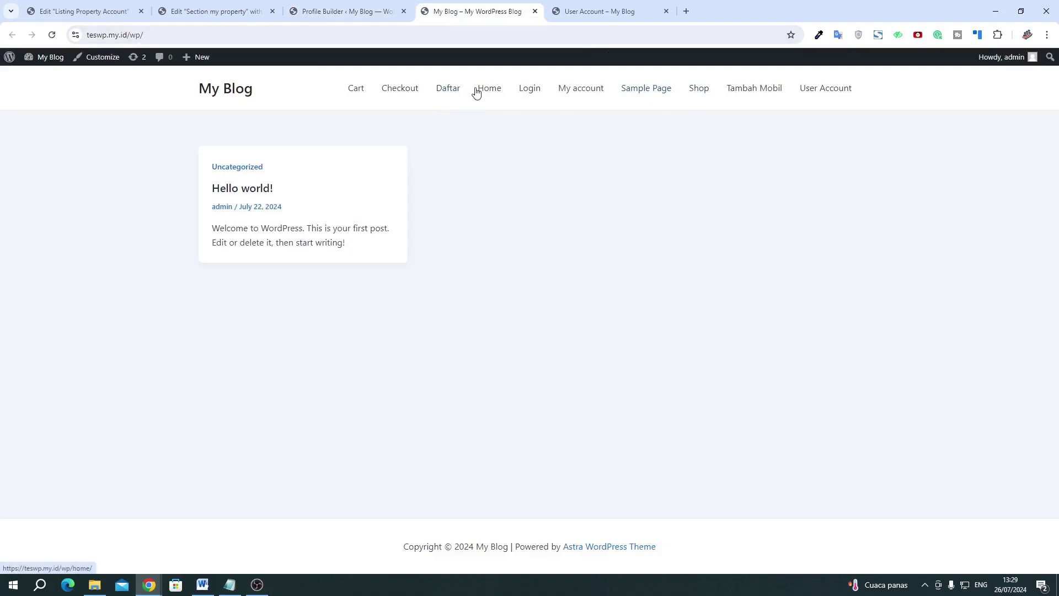
{"action": "left_click", "coordinate": [493, 86]}
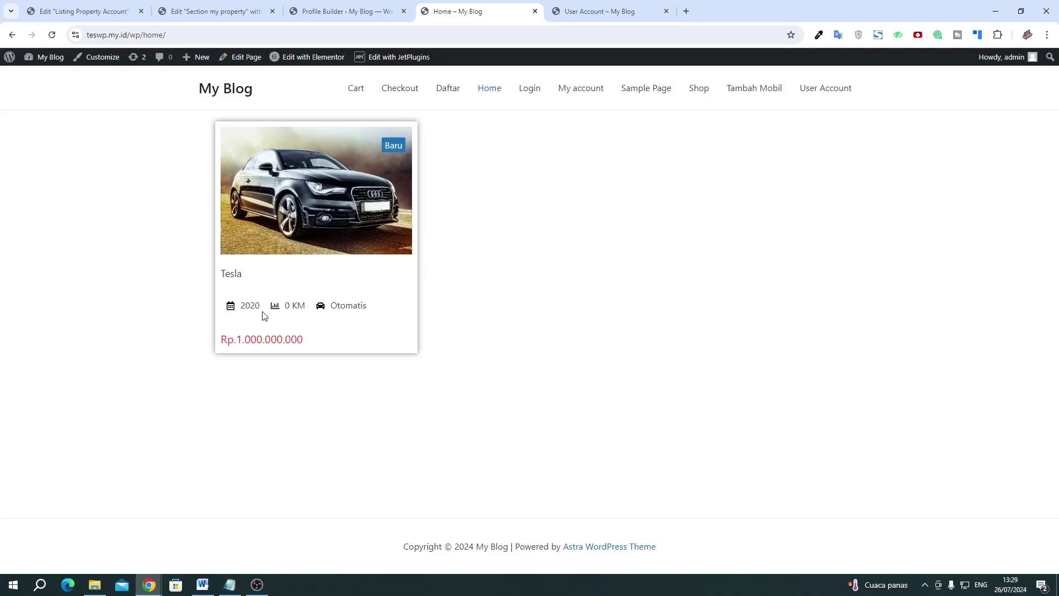
{"action": "double_click", "coordinate": [370, 297]}
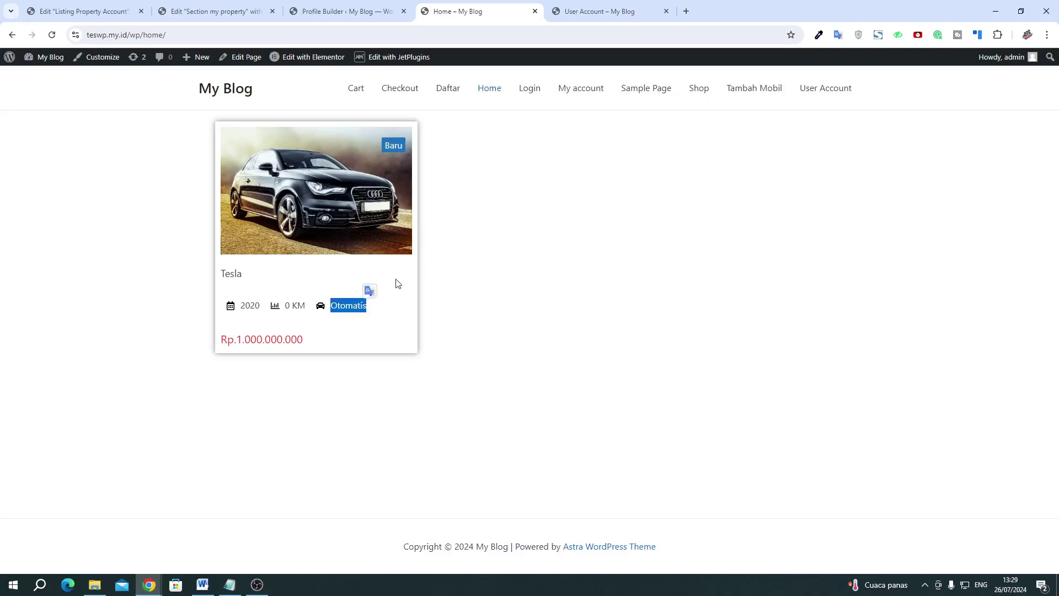
{"action": "left_click", "coordinate": [397, 306]}
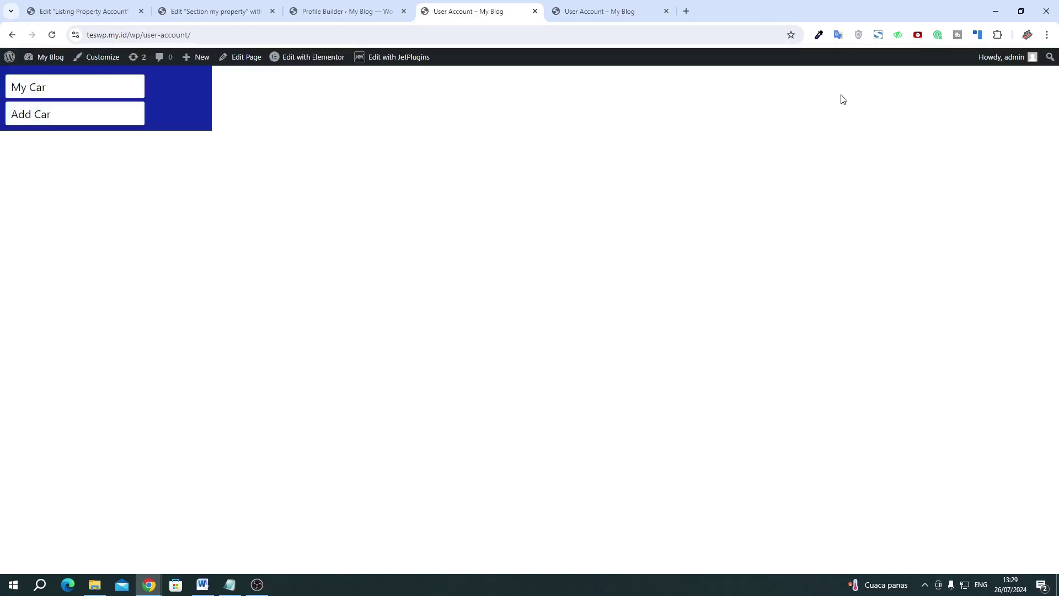
{"action": "left_click", "coordinate": [5, 37]}
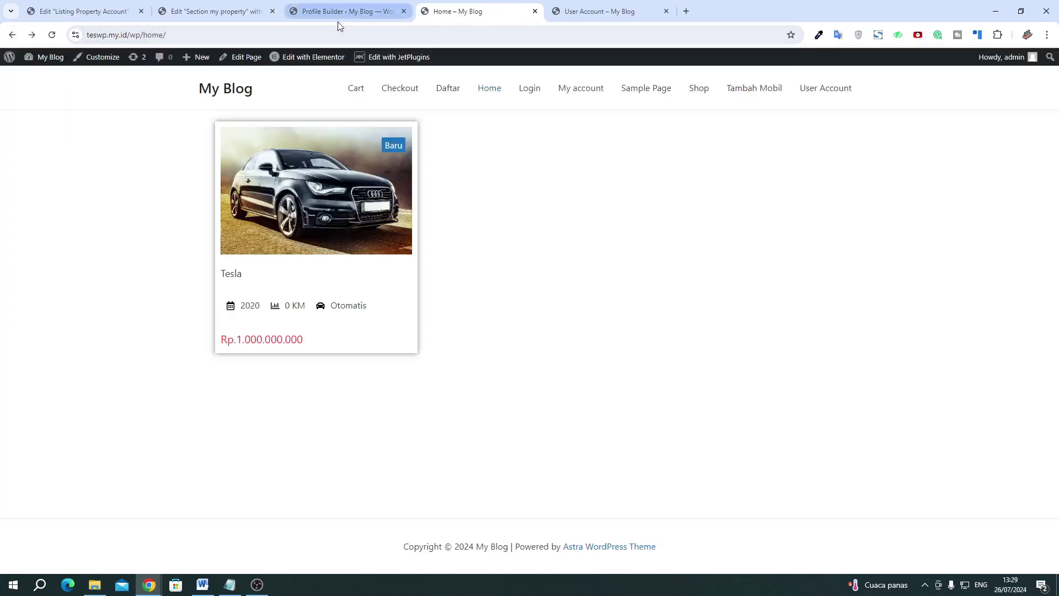
Go to the JetEngine listings in the admin and open the listing mobil item in Elementor in a new tab
{"action": "left_click", "coordinate": [337, 20]}
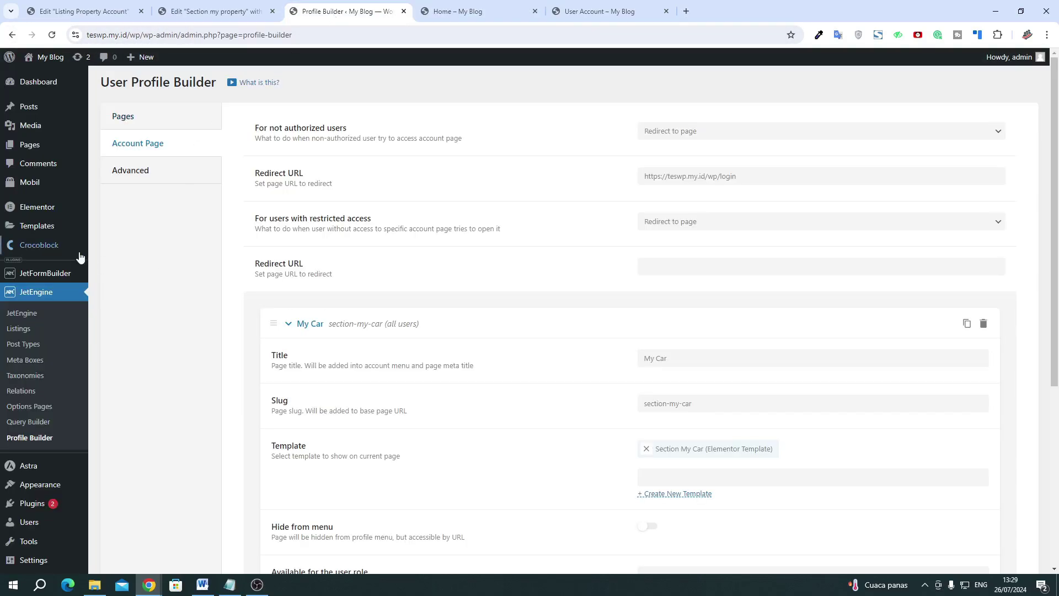
{"action": "scroll", "coordinate": [78, 554], "scroll_direction": "down", "scroll_amount": 3}
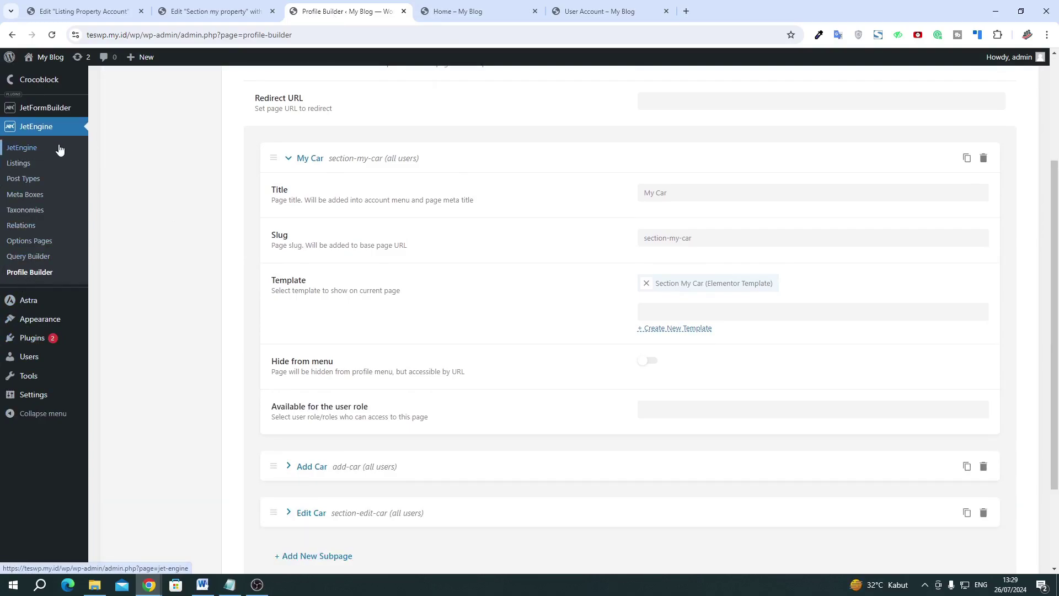
{"action": "left_click", "coordinate": [36, 170]}
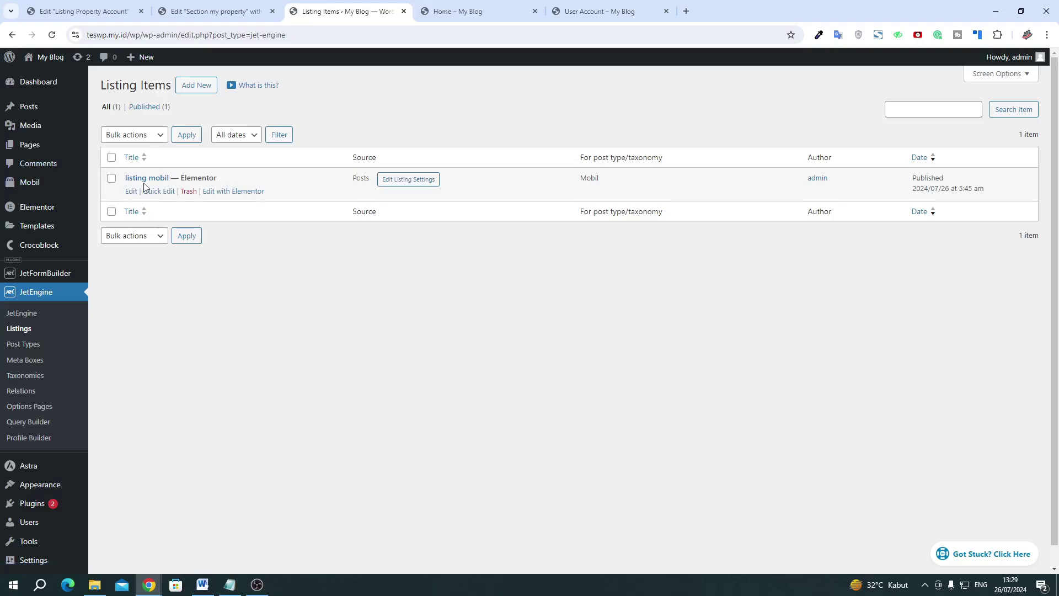
{"action": "right_click", "coordinate": [226, 189]}
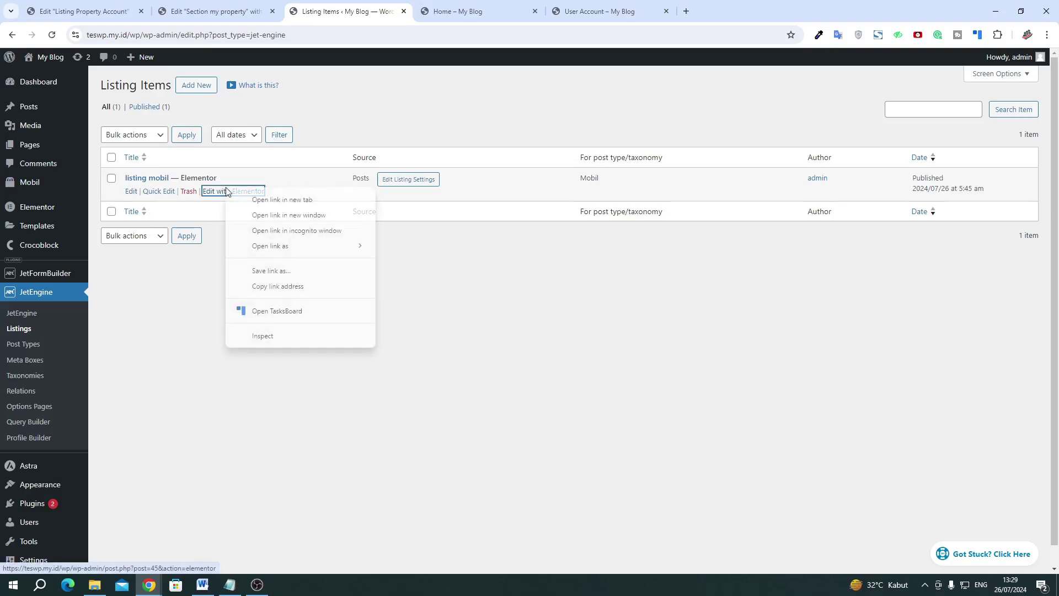
{"action": "left_click", "coordinate": [266, 200]}
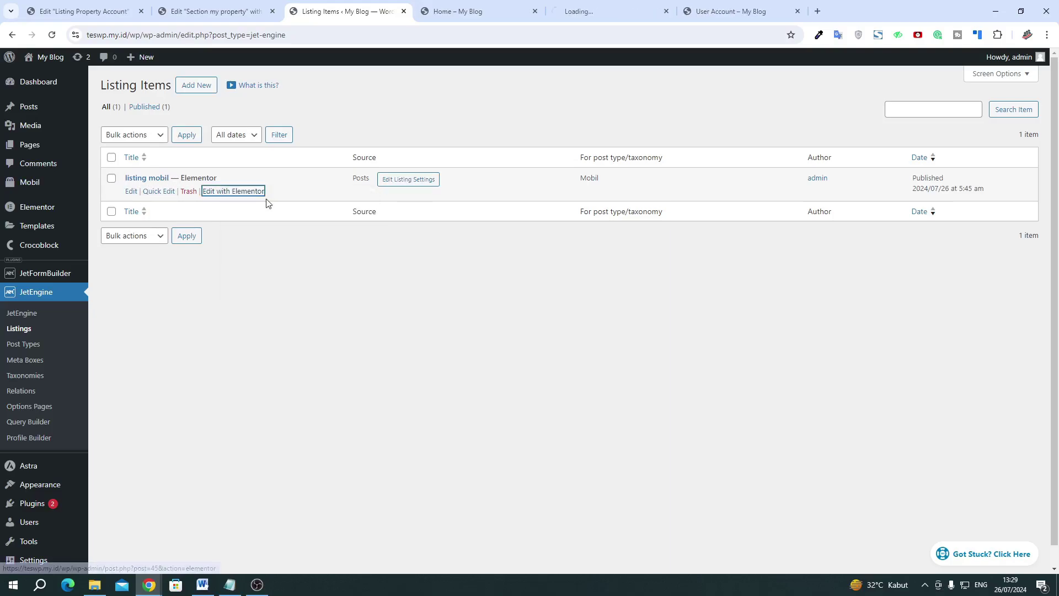
Create a listing item named "Listing Mobil_account" with Posts as source, the Mobil post type and the Elementor view
{"action": "left_click", "coordinate": [198, 86]}
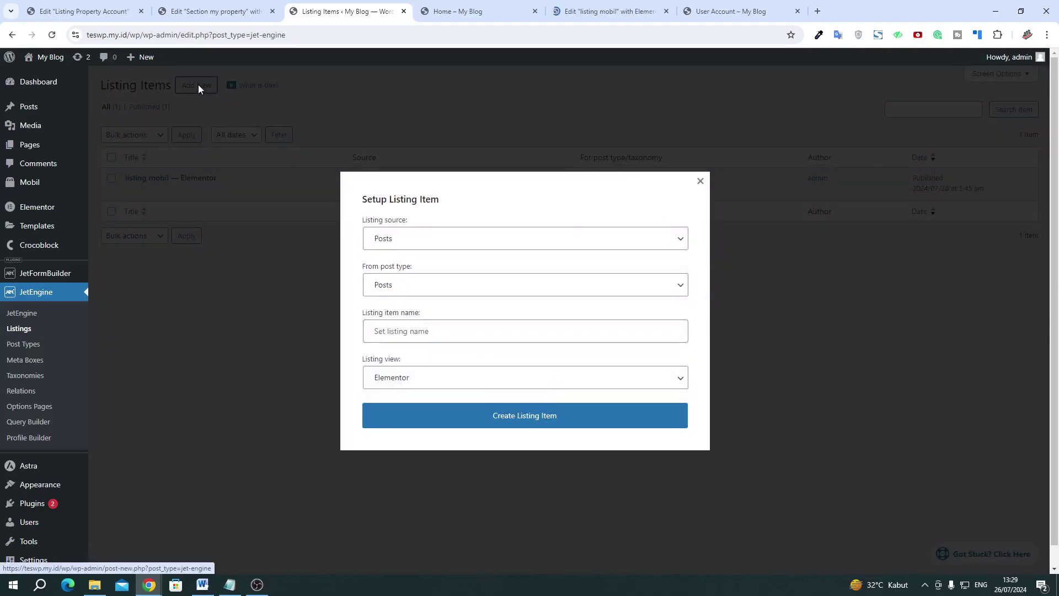
{"action": "left_click", "coordinate": [416, 286]}
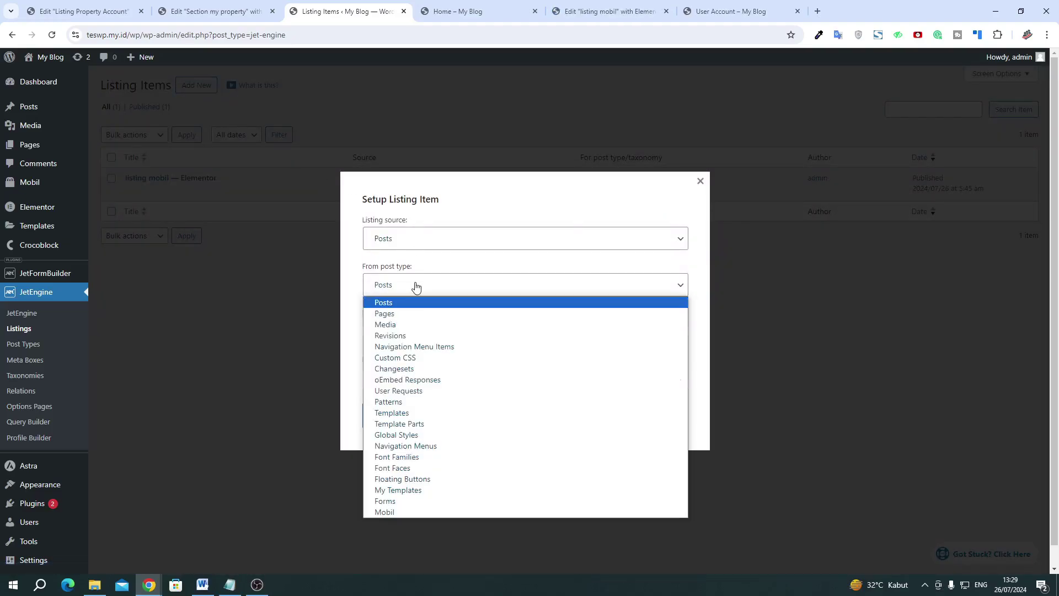
{"action": "left_click", "coordinate": [416, 512]}
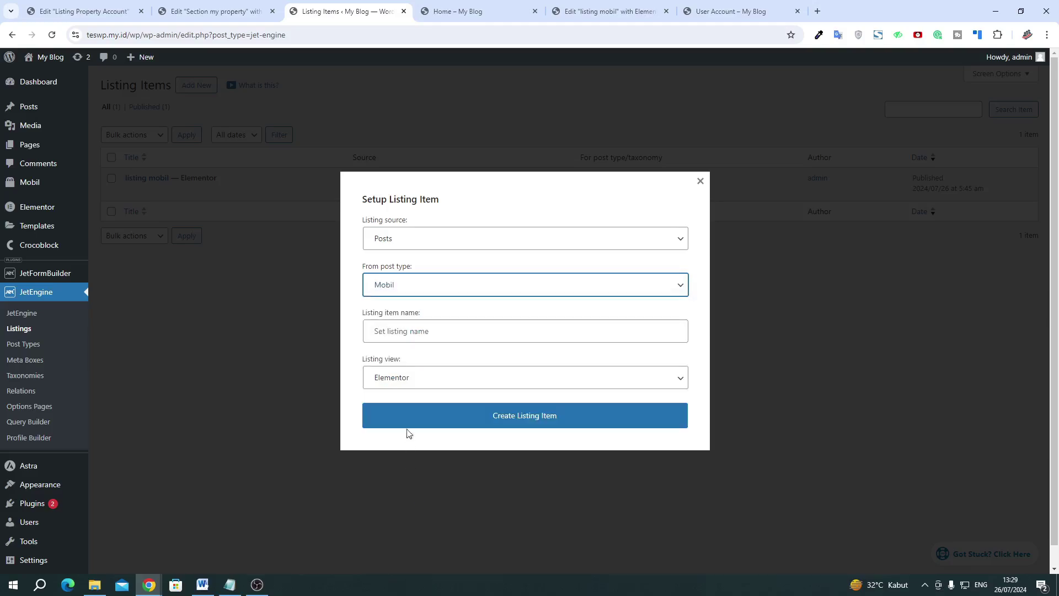
{"action": "left_click", "coordinate": [382, 332]}
{"action": "type", "text": "Li"}
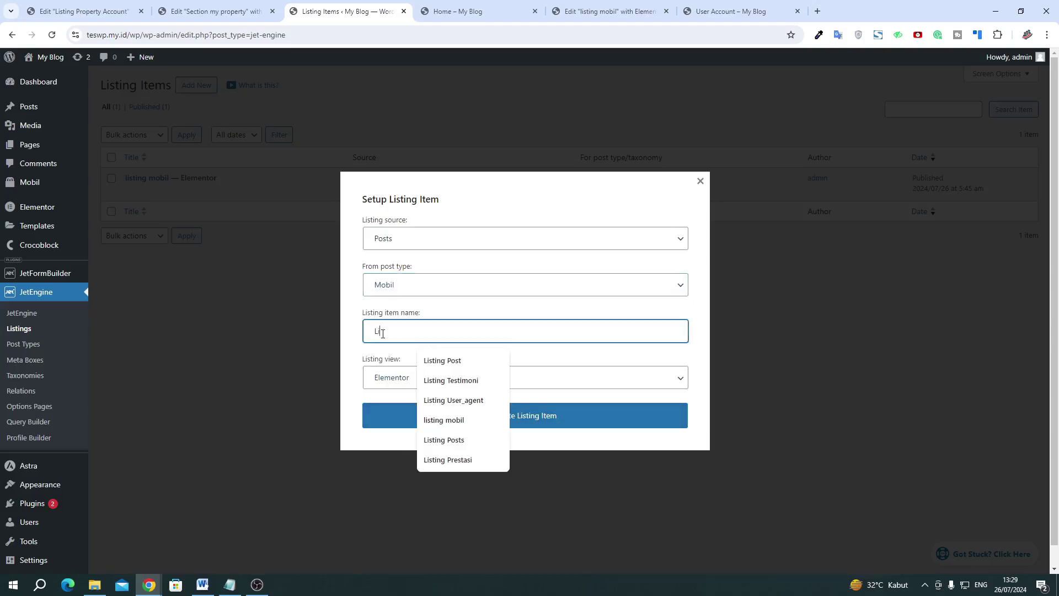
{"action": "type", "text": "sting Mob"}
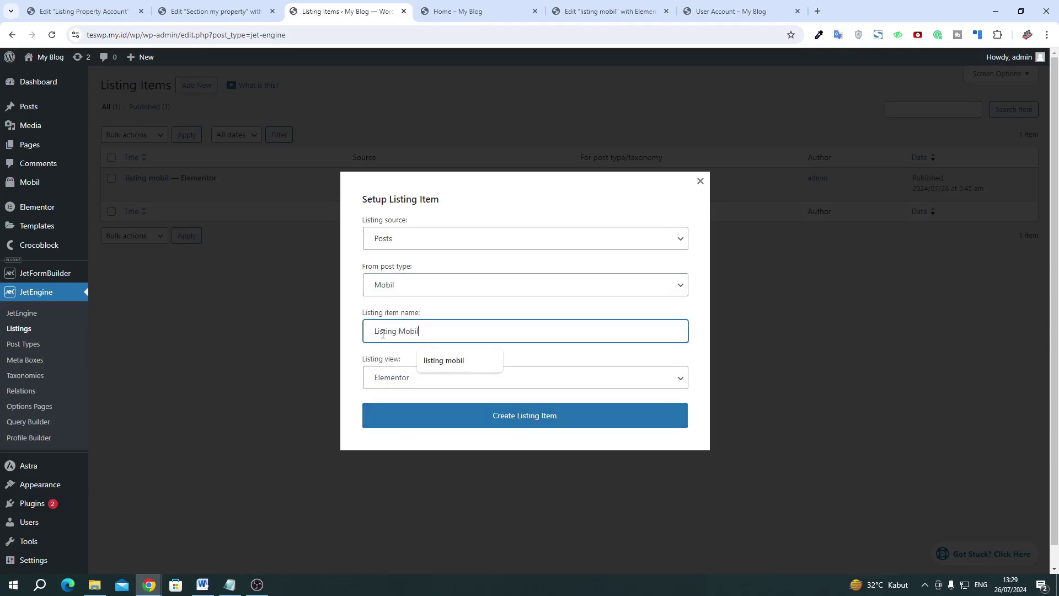
{"action": "type", "text": "il"}
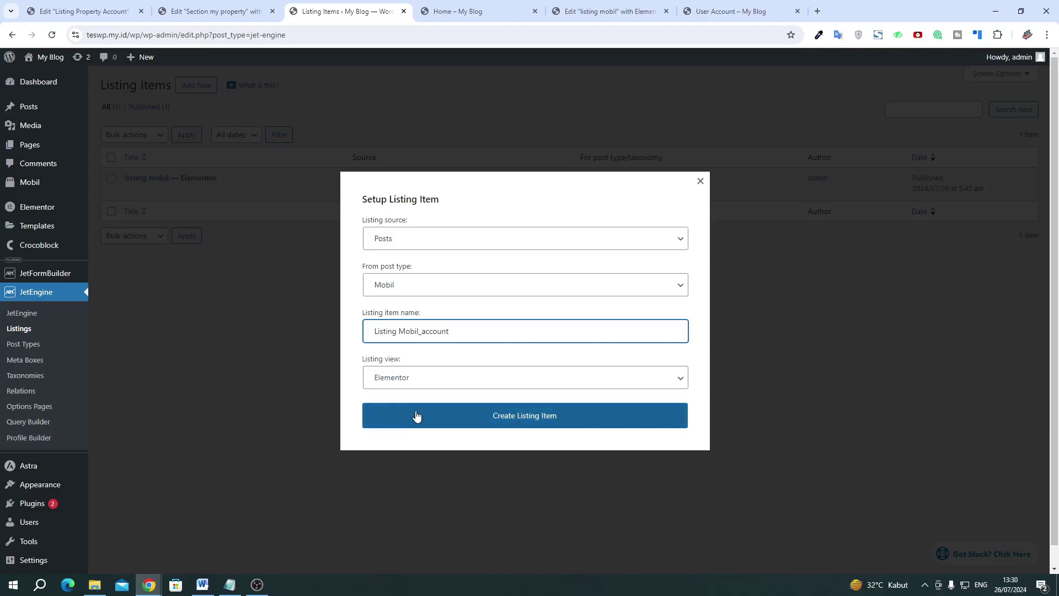
{"action": "left_click", "coordinate": [523, 422]}
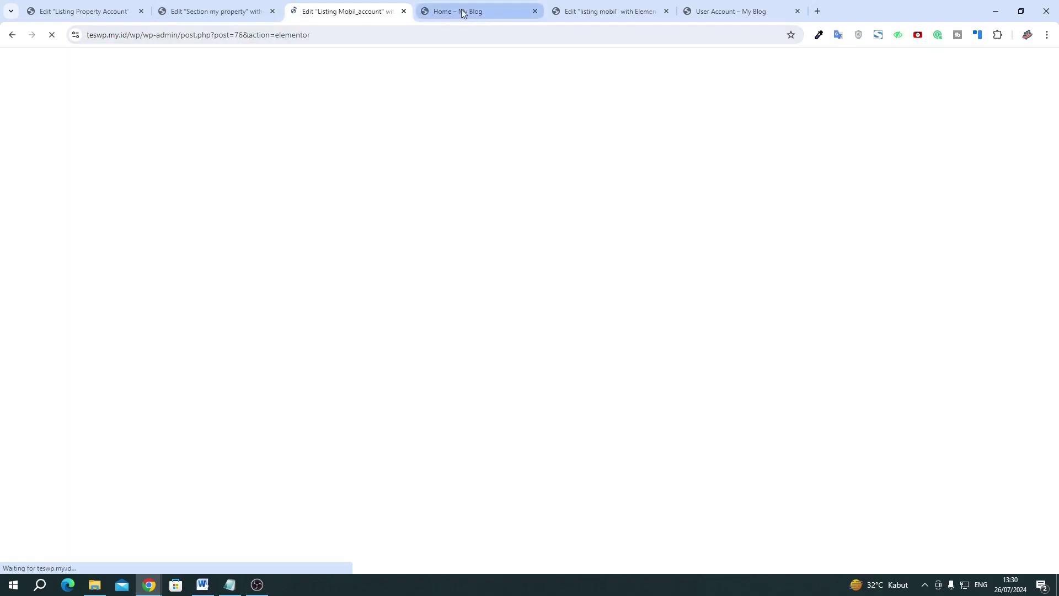
Reorder the Home and listing mobil browser tabs, then copy the car card's outer container from the listing mobil template
{"action": "left_click_drag", "start_coordinate": [463, 11], "coordinate": [622, 10]}
{"action": "left_click", "coordinate": [508, 10]}
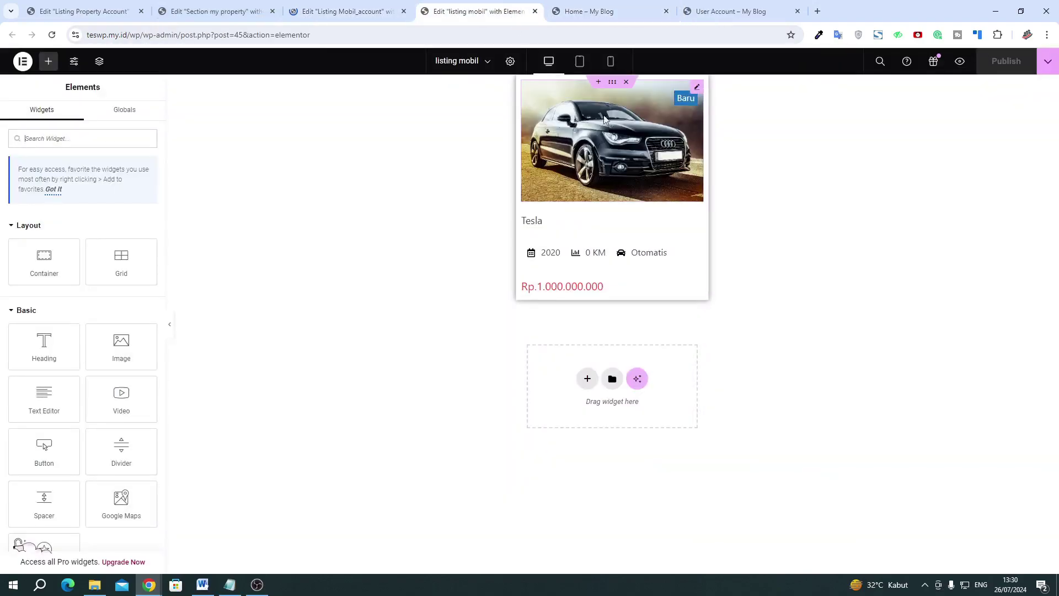
{"action": "right_click", "coordinate": [611, 84]}
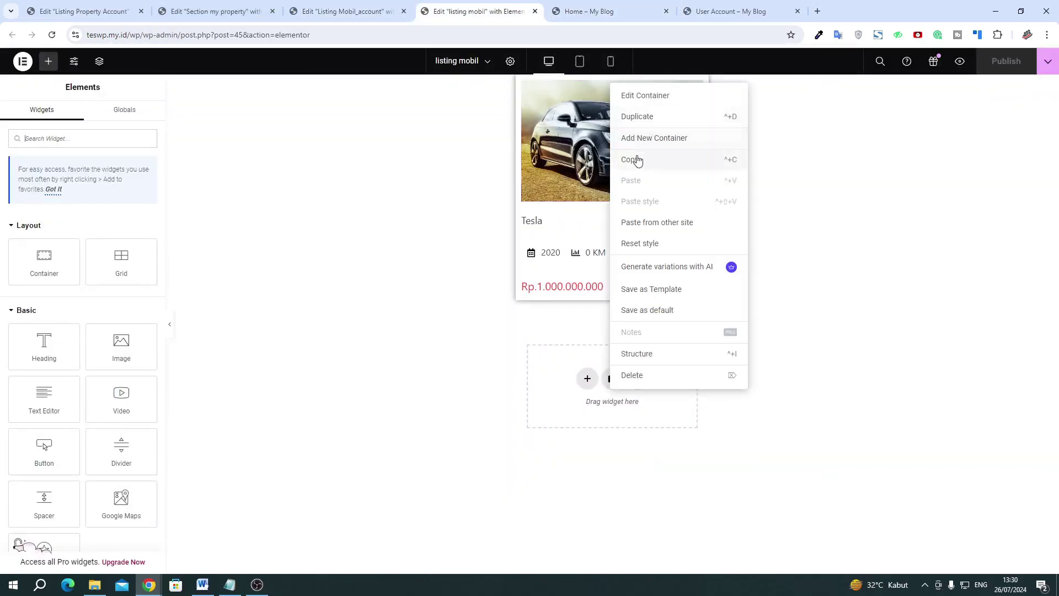
{"action": "left_click", "coordinate": [637, 160]}
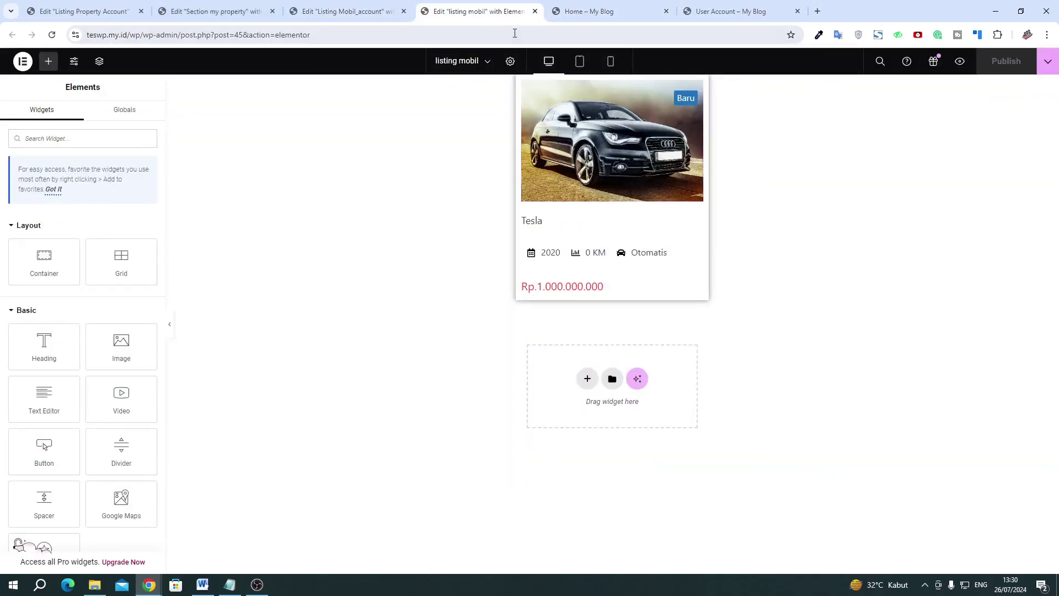
Close the listing mobil template and set the preview width of Listing Mobil_account to 350
{"action": "left_click", "coordinate": [535, 11]}
{"action": "left_click", "coordinate": [367, 12]}
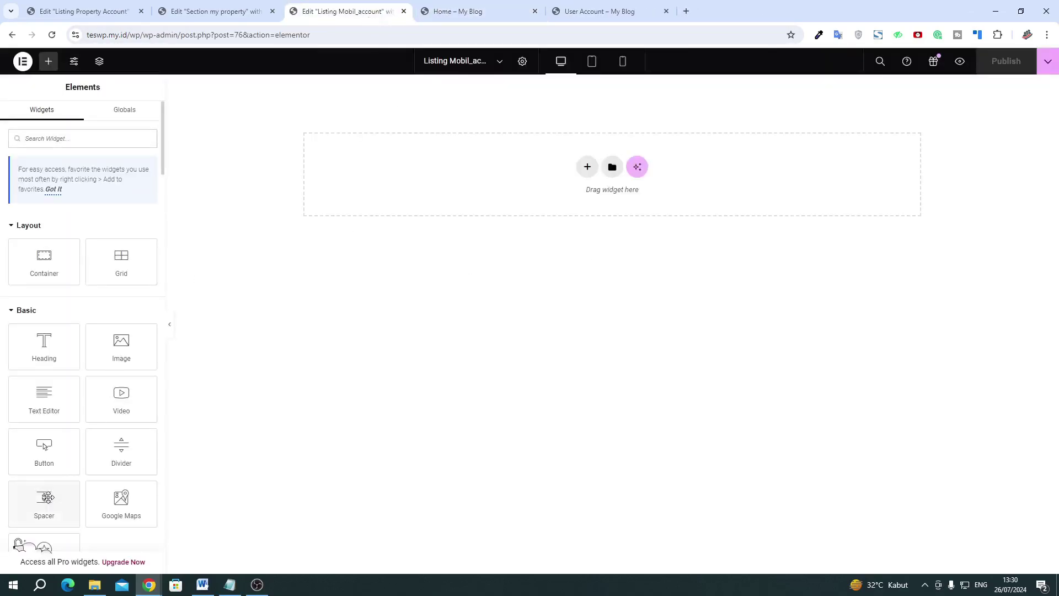
{"action": "left_click", "coordinate": [522, 61]}
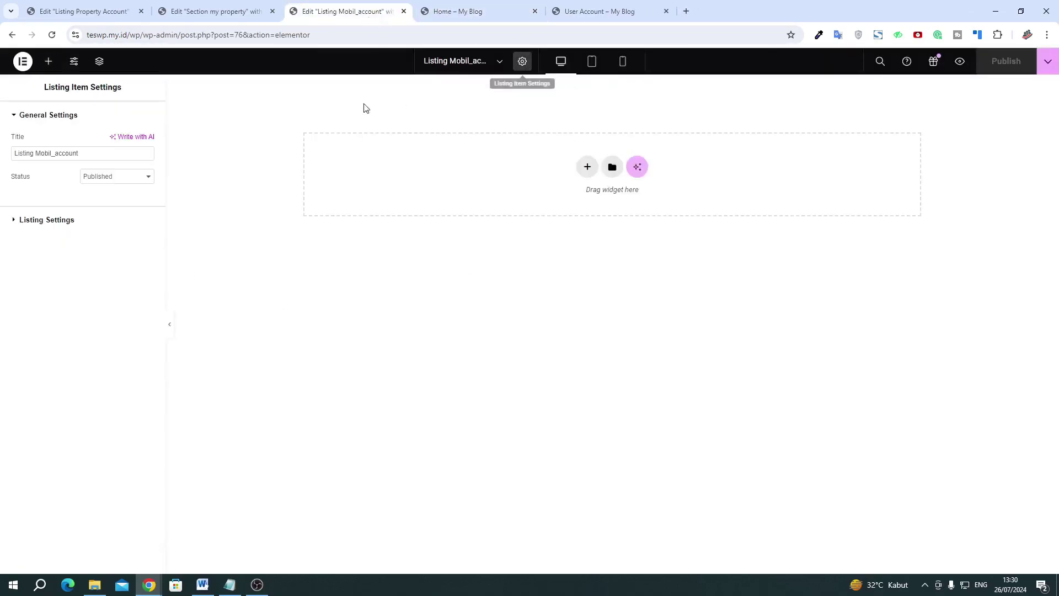
{"action": "left_click", "coordinate": [109, 225]}
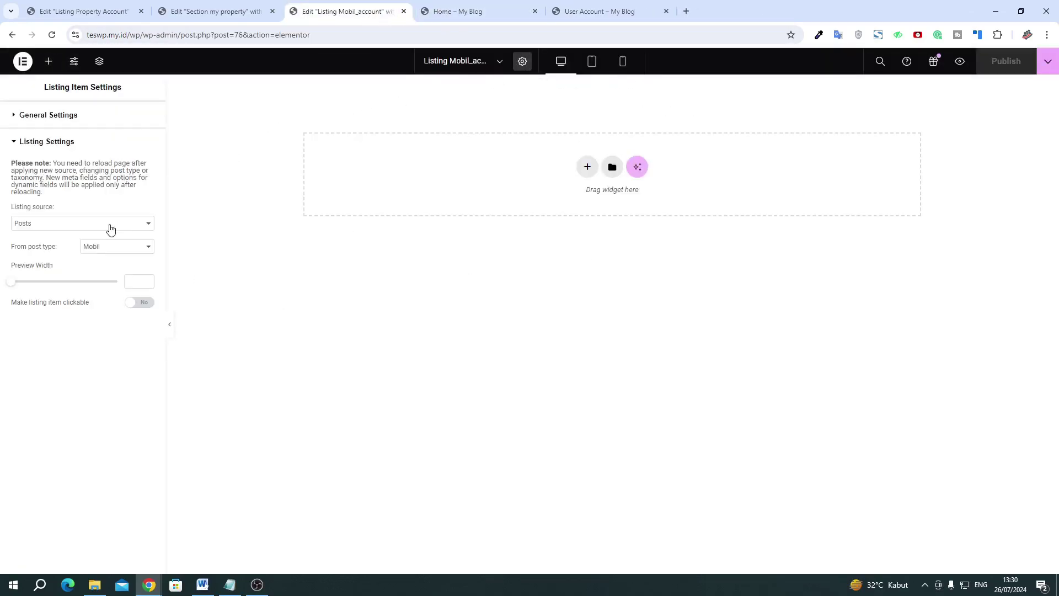
{"action": "left_click", "coordinate": [129, 278]}
{"action": "type", "text": "350"}
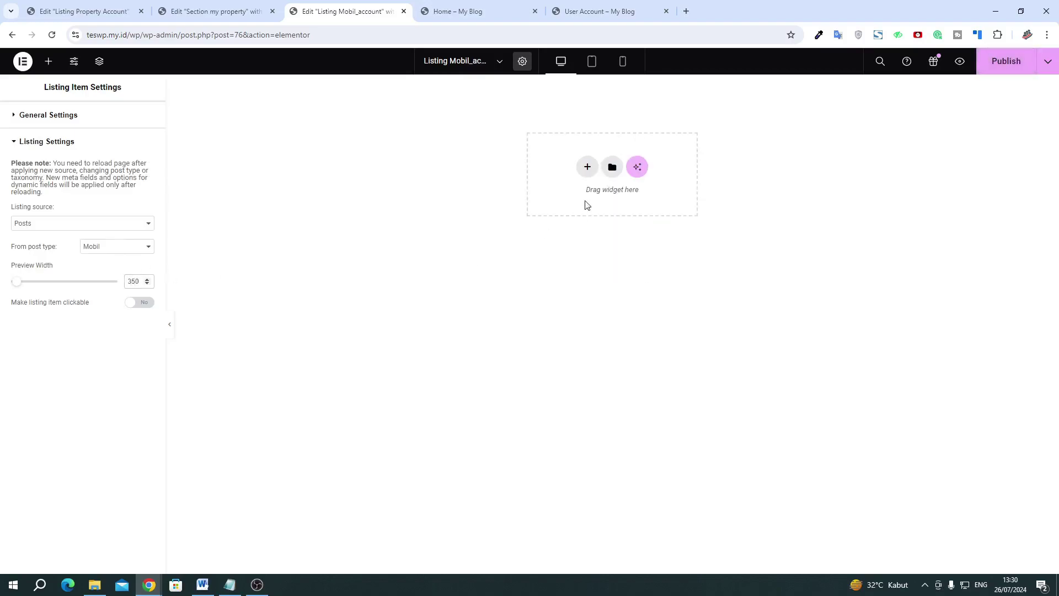
Paste the copied car card into the listing and add an empty container between its image and title
{"action": "right_click", "coordinate": [568, 150]}
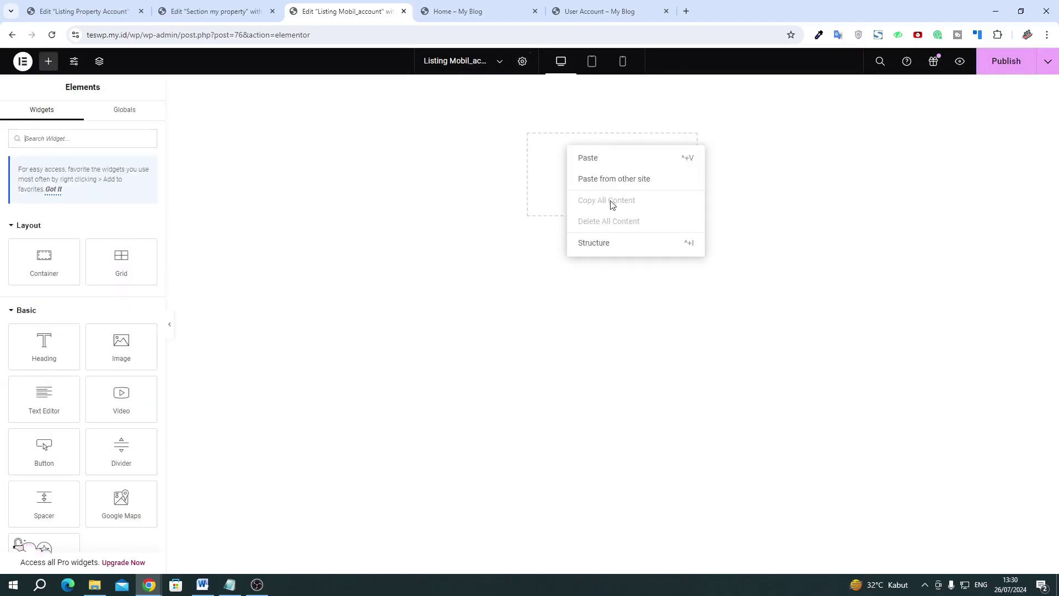
{"action": "left_click", "coordinate": [588, 159]}
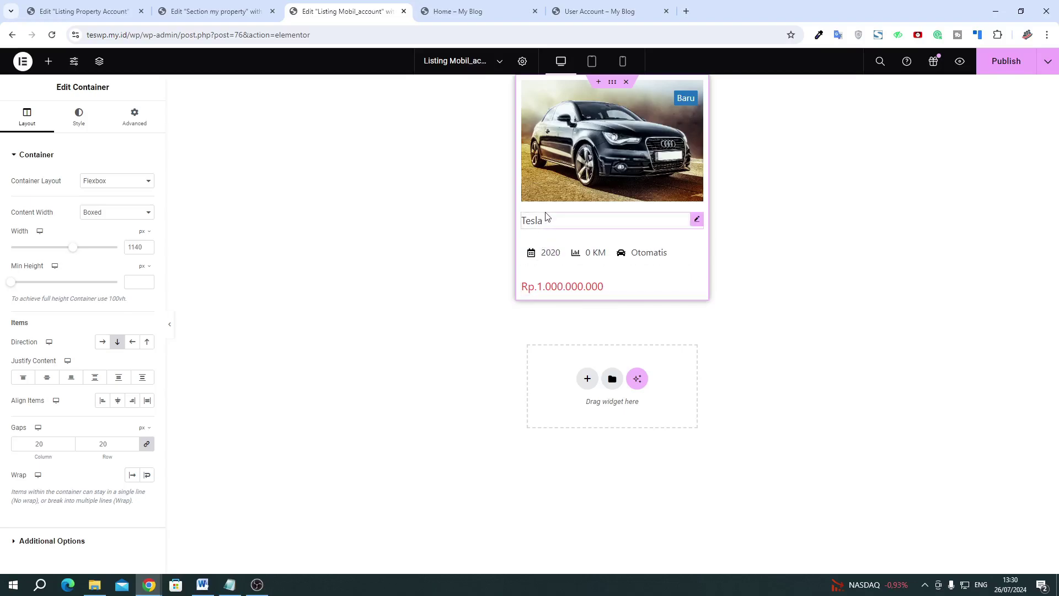
{"action": "left_click", "coordinate": [48, 61]}
{"action": "left_click_drag", "start_coordinate": [38, 240], "coordinate": [546, 218]}
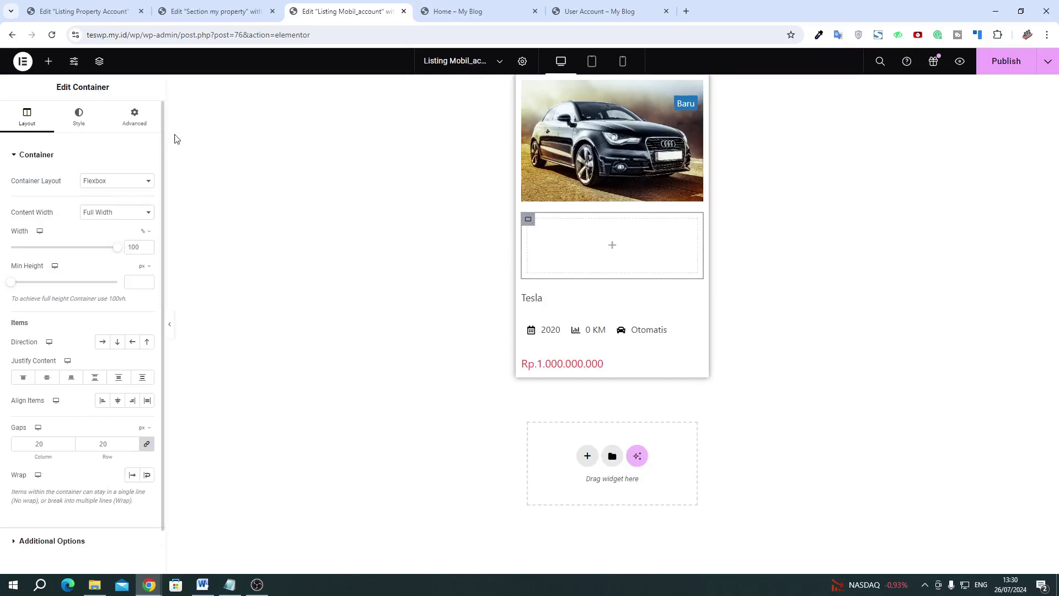
Add a Dynamic Link to the new container, with Profile Page as source and Edit Car as the profile page
{"action": "left_click", "coordinate": [49, 63]}
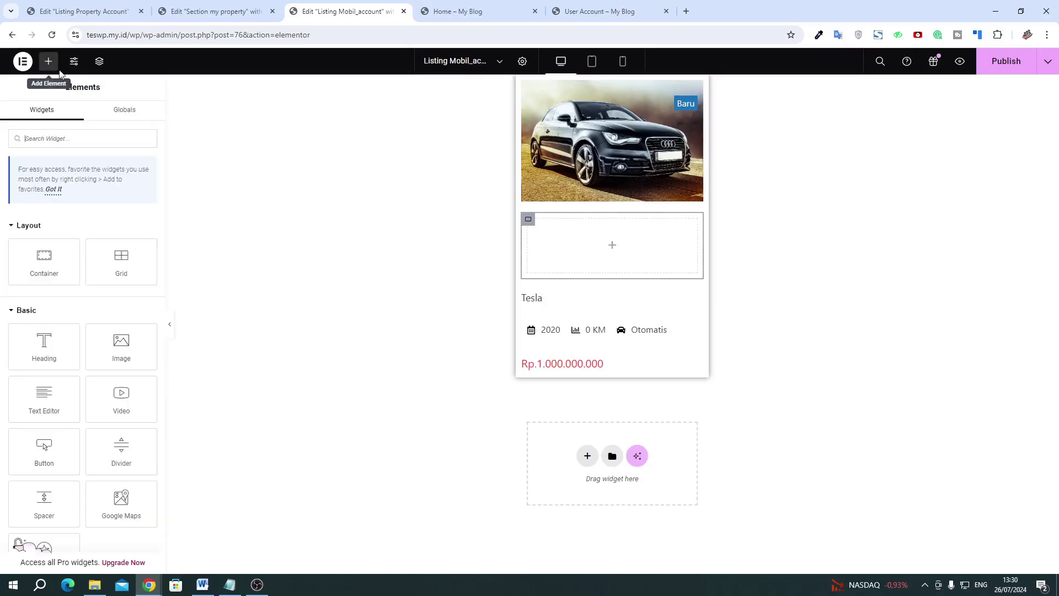
{"action": "type", "text": "dyn"}
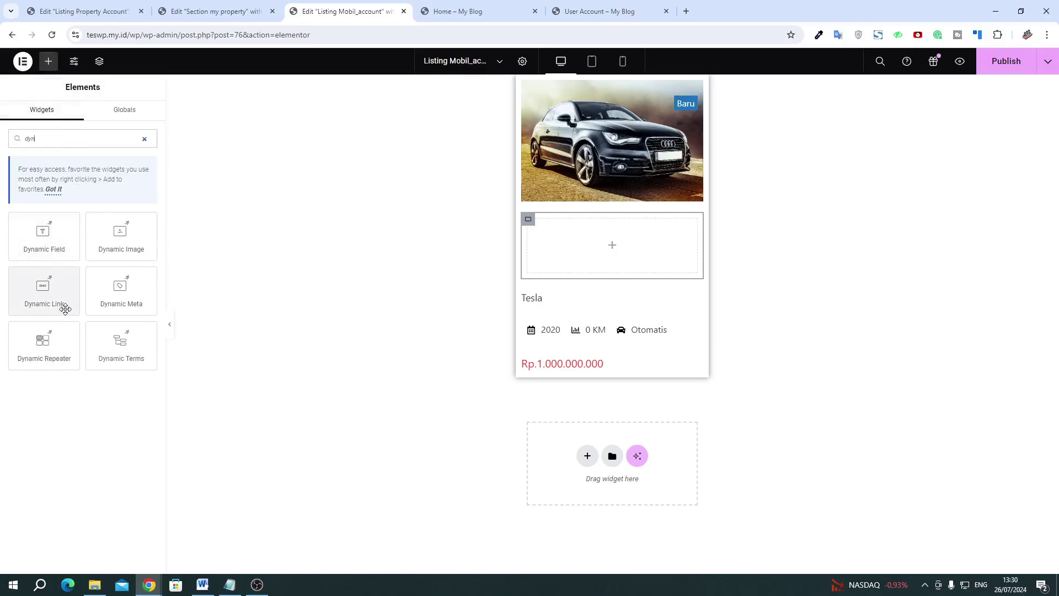
{"action": "left_click_drag", "start_coordinate": [65, 309], "coordinate": [619, 263]}
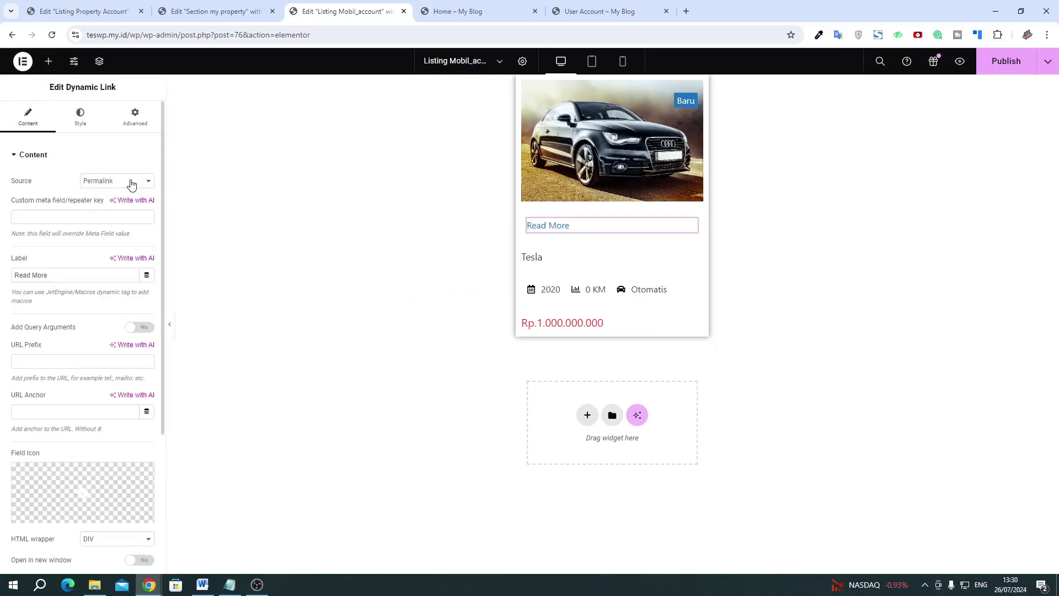
{"action": "left_click", "coordinate": [132, 182]}
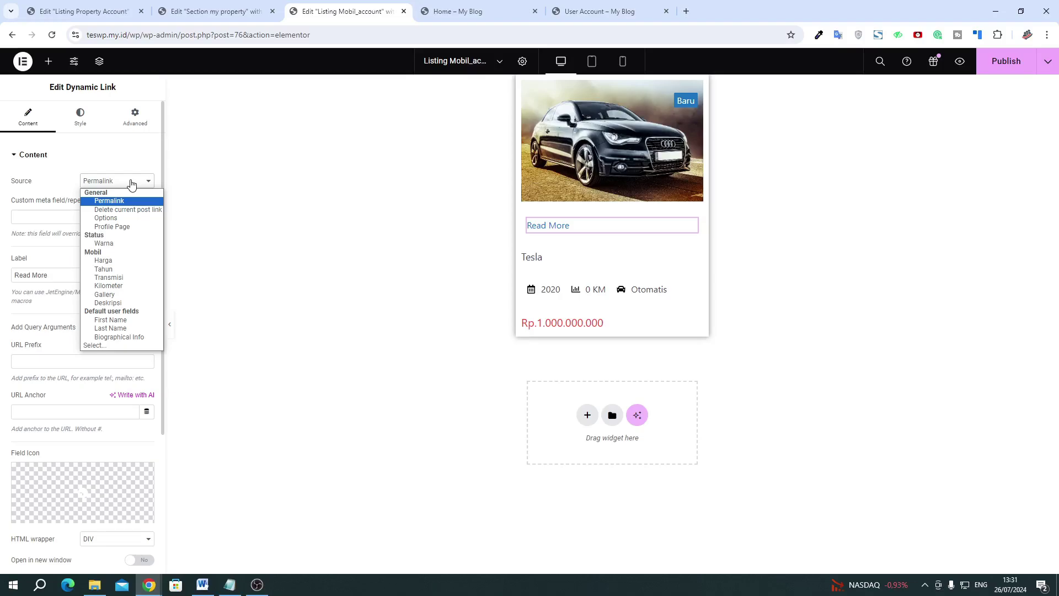
{"action": "left_click", "coordinate": [127, 227]}
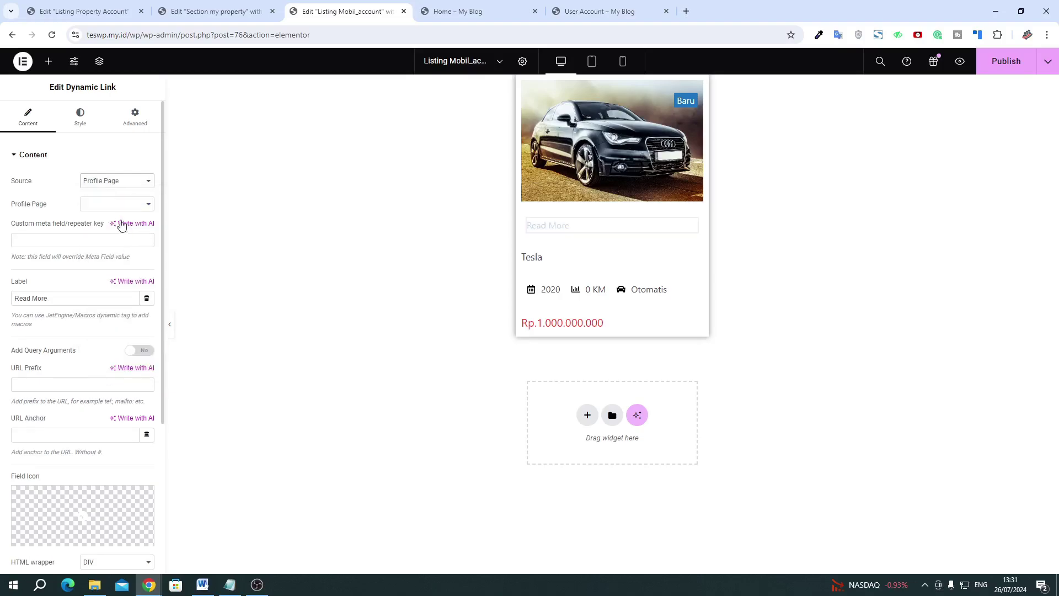
{"action": "left_click", "coordinate": [117, 207]}
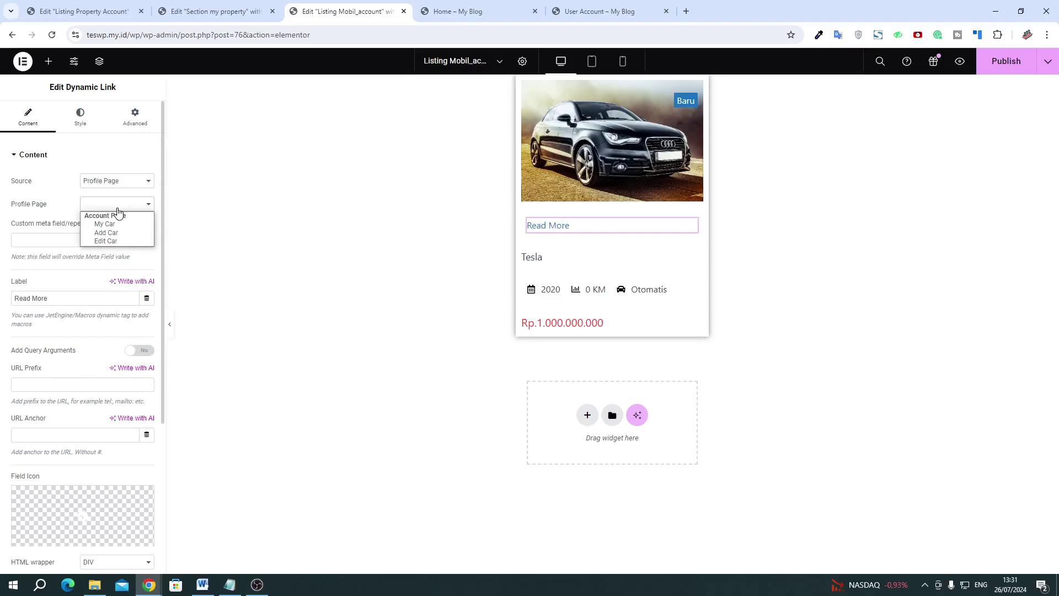
{"action": "left_click", "coordinate": [116, 240]}
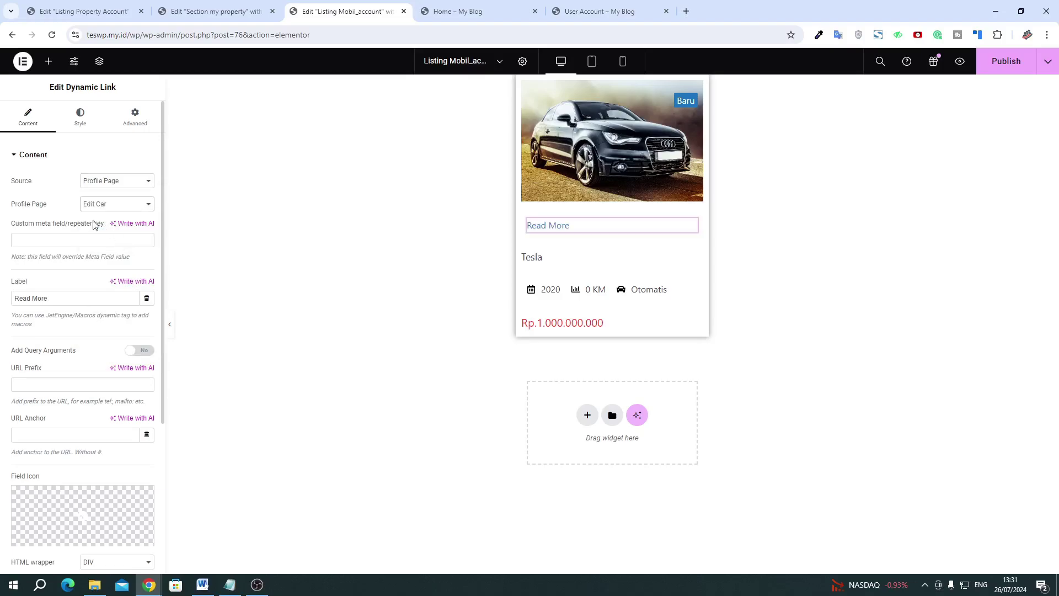
Compare the source and profile page options of the Edit link in the Listing Property Account template with those of the new link
{"action": "left_click", "coordinate": [215, 11]}
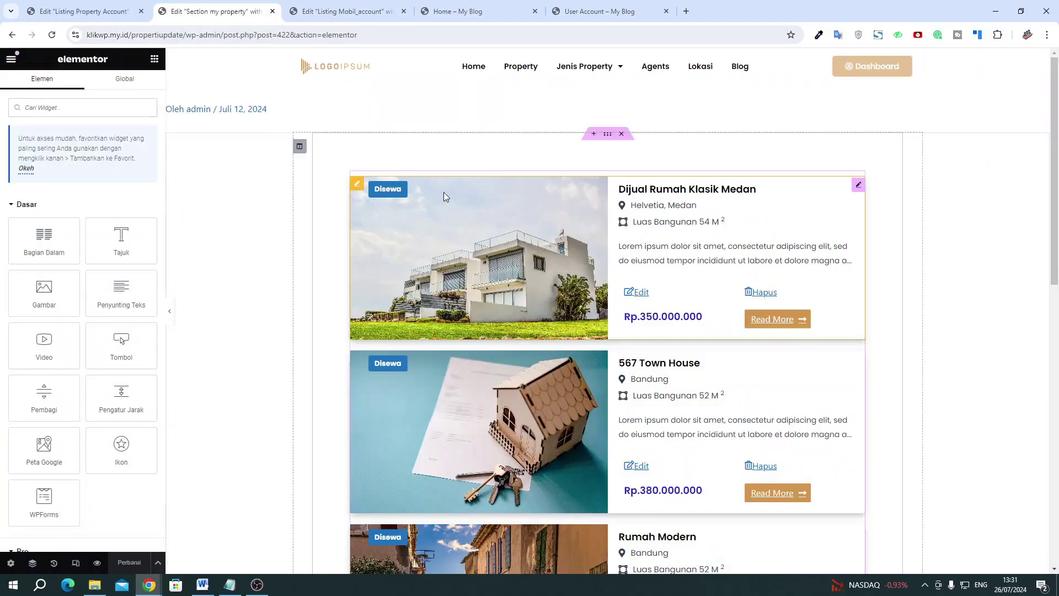
{"action": "left_click", "coordinate": [82, 11]}
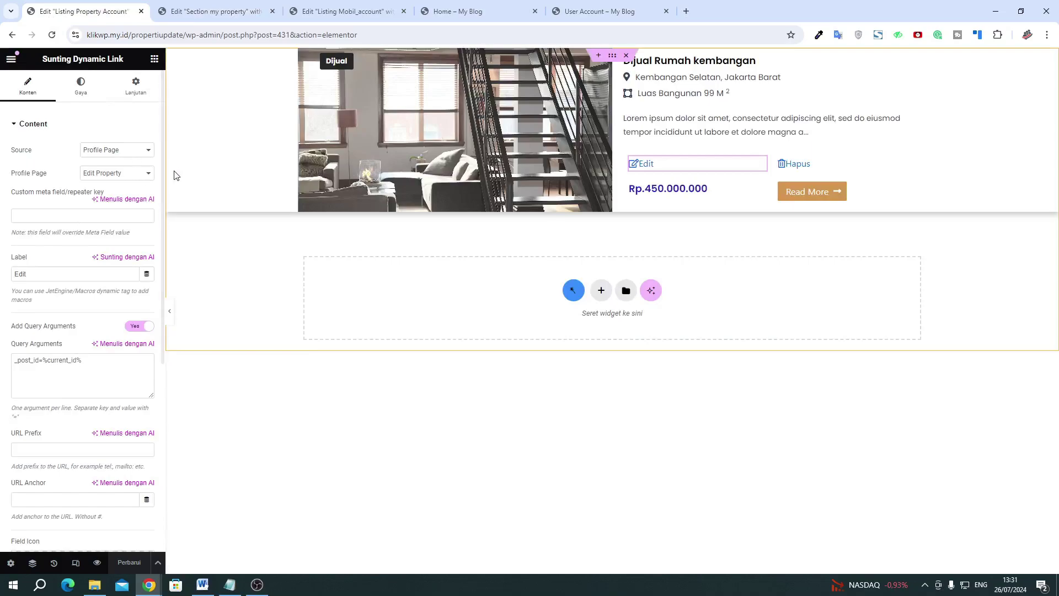
{"action": "left_click", "coordinate": [92, 153]}
{"action": "left_click", "coordinate": [94, 154]}
{"action": "left_click", "coordinate": [105, 150]}
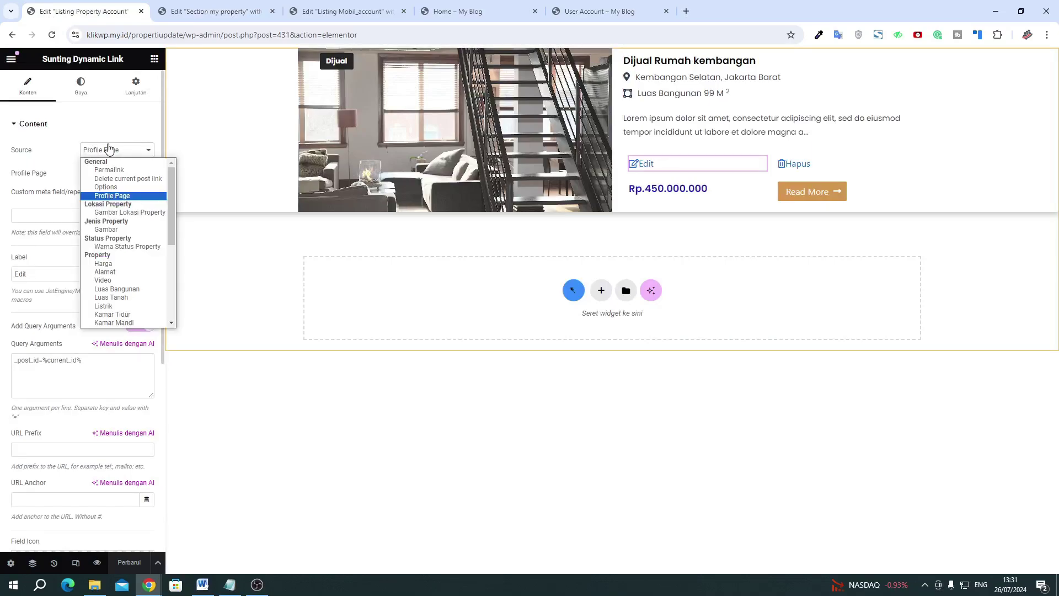
{"action": "left_click", "coordinate": [109, 149]}
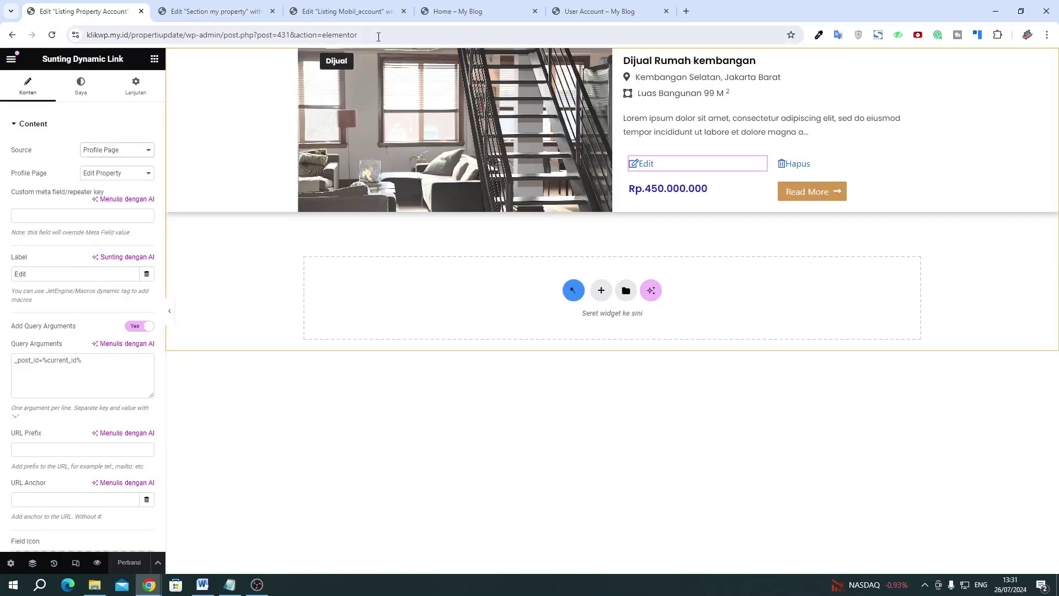
{"action": "left_click", "coordinate": [345, 11]}
{"action": "left_click", "coordinate": [101, 208]}
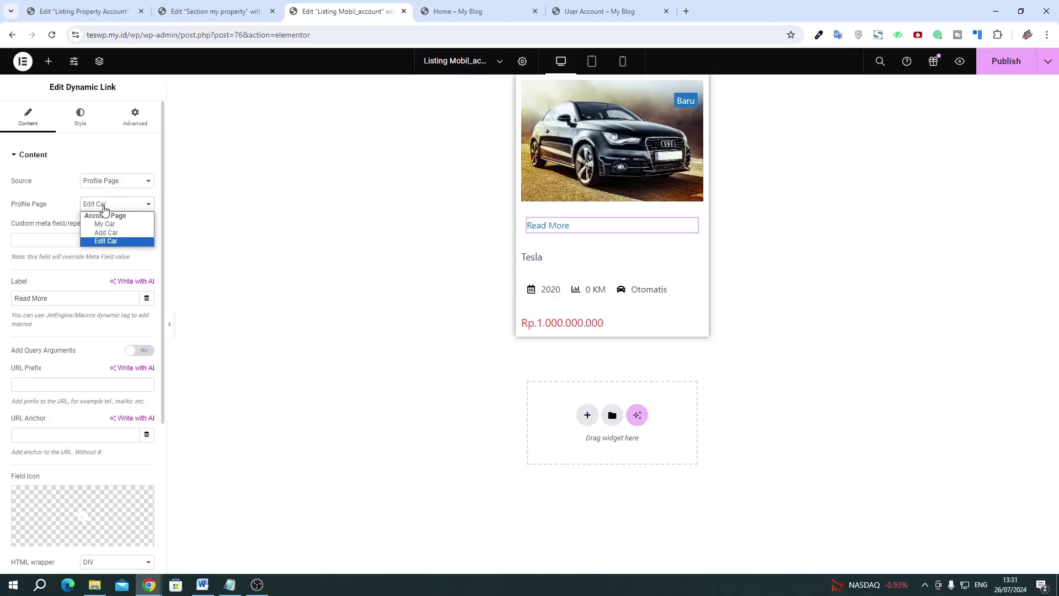
{"action": "left_click", "coordinate": [118, 242]}
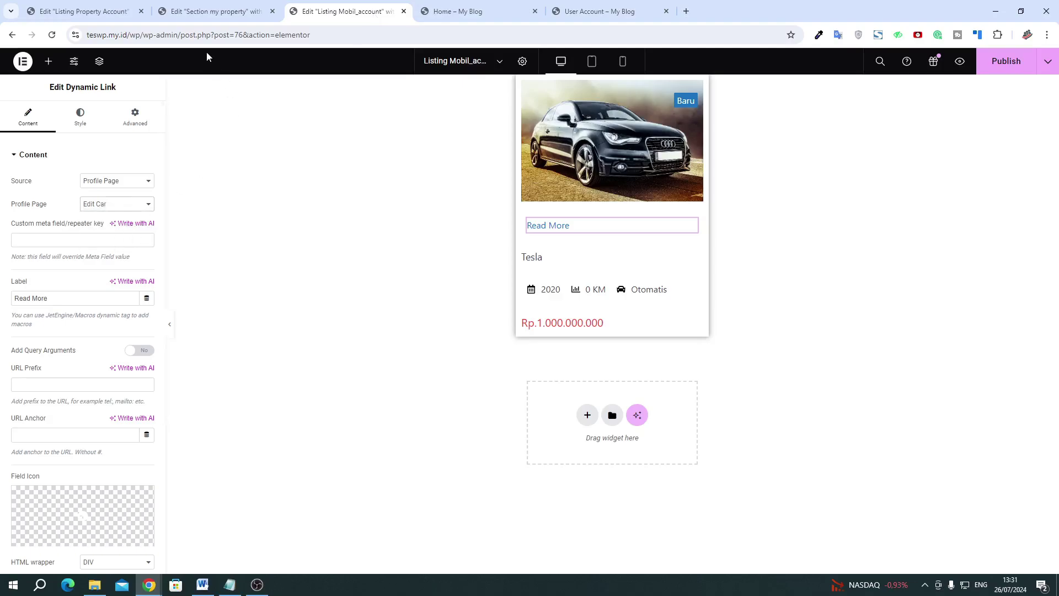
{"action": "left_click", "coordinate": [110, 11]}
{"action": "left_click", "coordinate": [111, 175]}
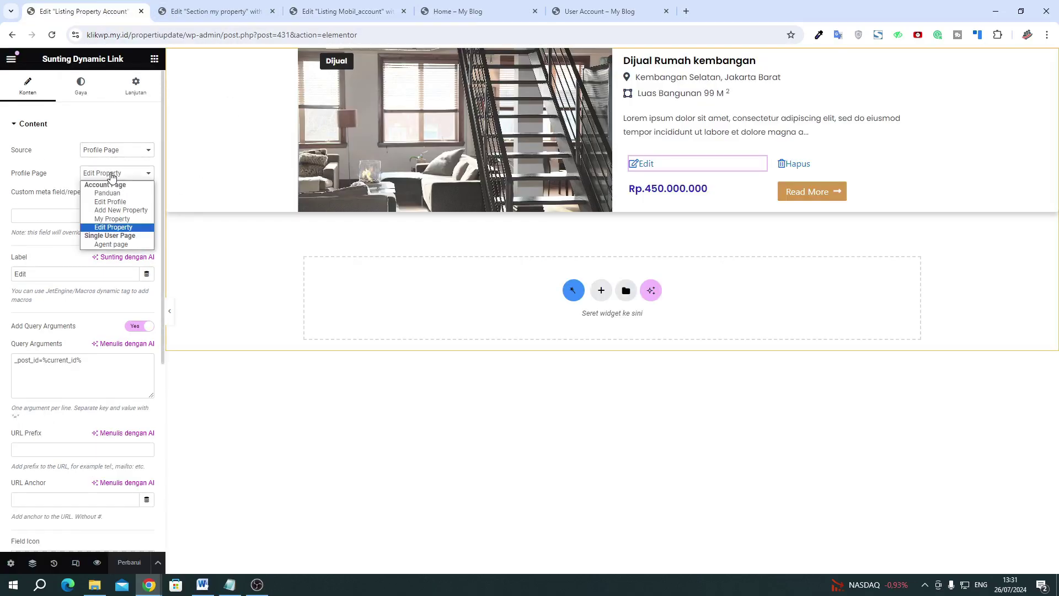
{"action": "left_click", "coordinate": [124, 175]}
{"action": "left_click", "coordinate": [362, 11]}
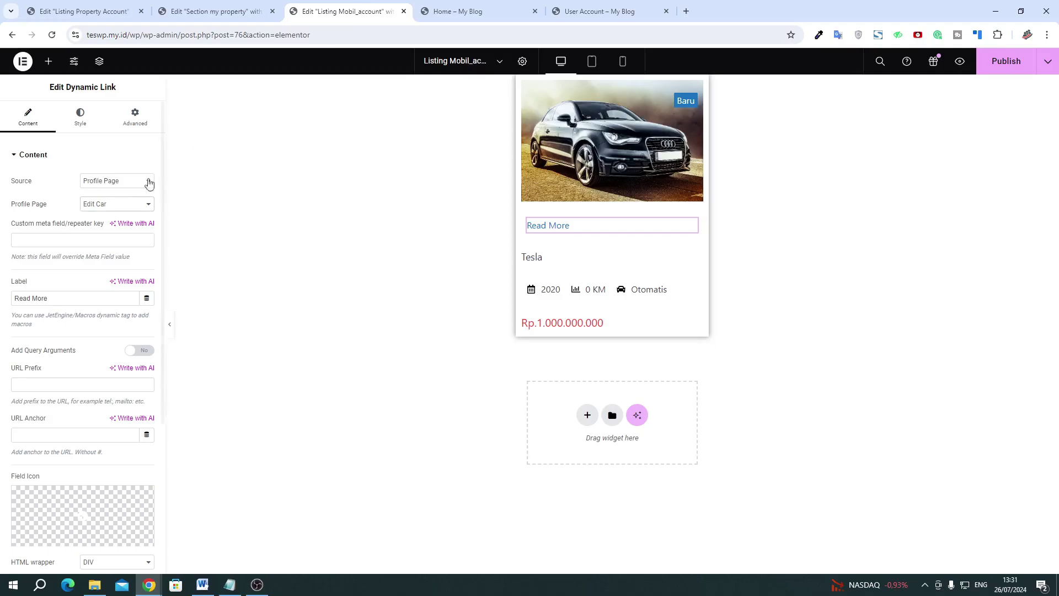
{"action": "left_click", "coordinate": [125, 206]}
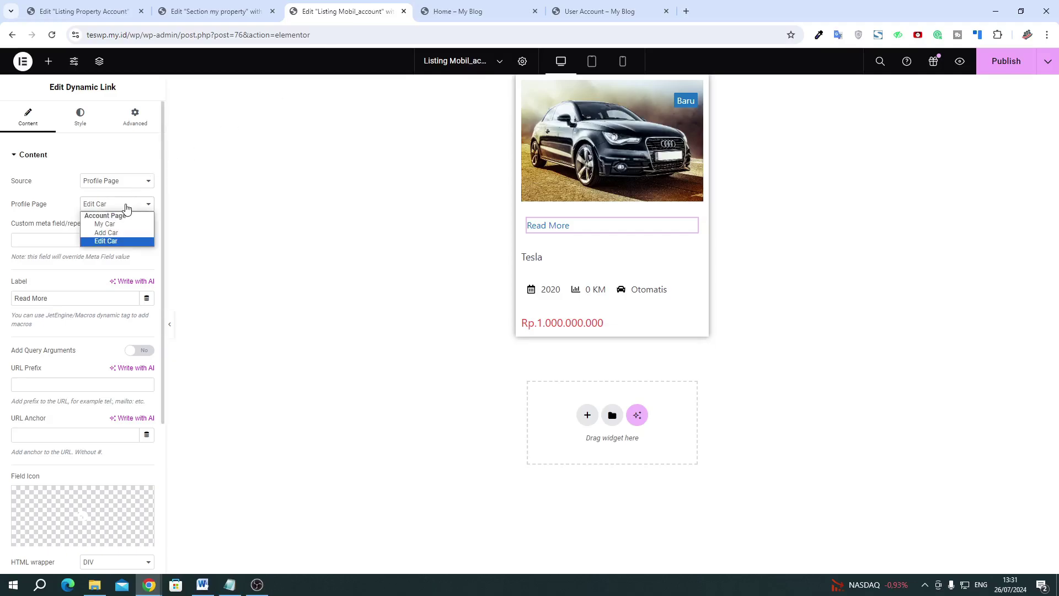
{"action": "left_click", "coordinate": [116, 242]}
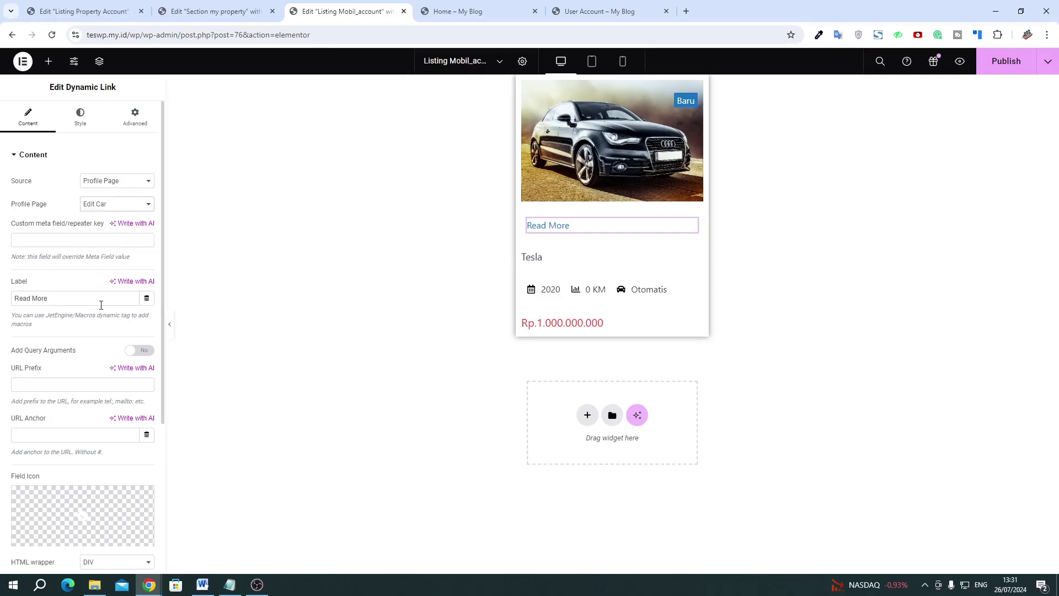
Label the dynamic link "Edit" and give it the outlined Edit icon from the icon library
{"action": "left_click_drag", "start_coordinate": [99, 301], "coordinate": [5, 306]}
{"action": "type", "text": "Edit"}
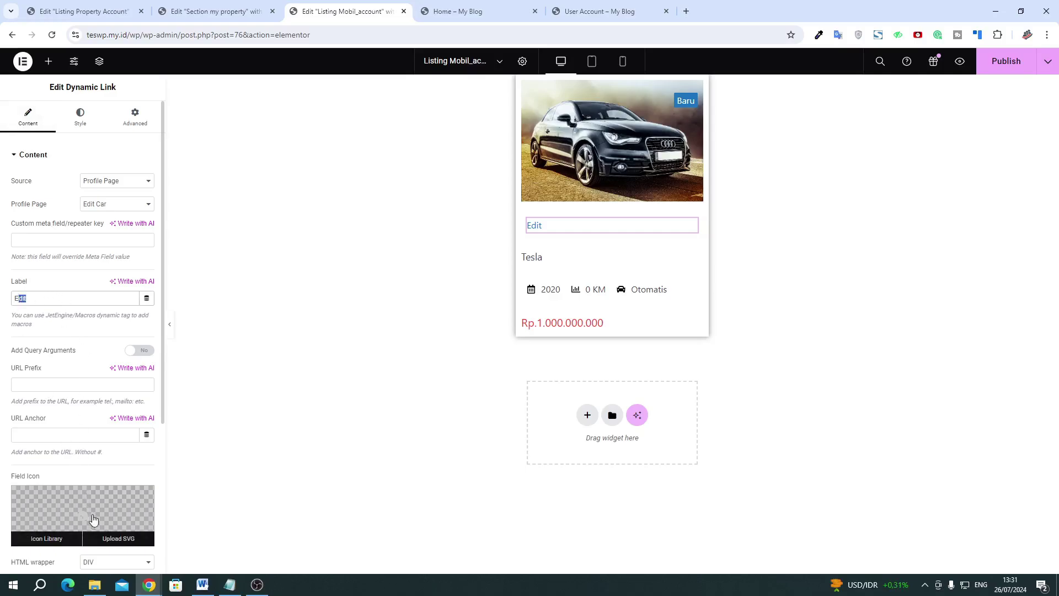
{"action": "left_click", "coordinate": [90, 515]}
{"action": "type", "text": "edit"}
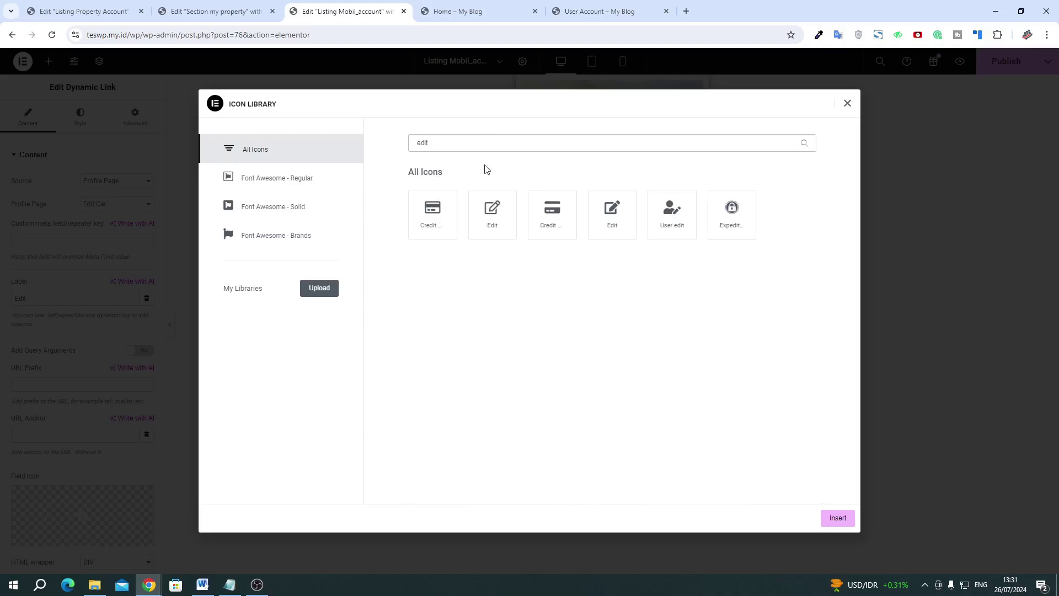
{"action": "left_click", "coordinate": [492, 215]}
{"action": "left_click", "coordinate": [836, 518]}
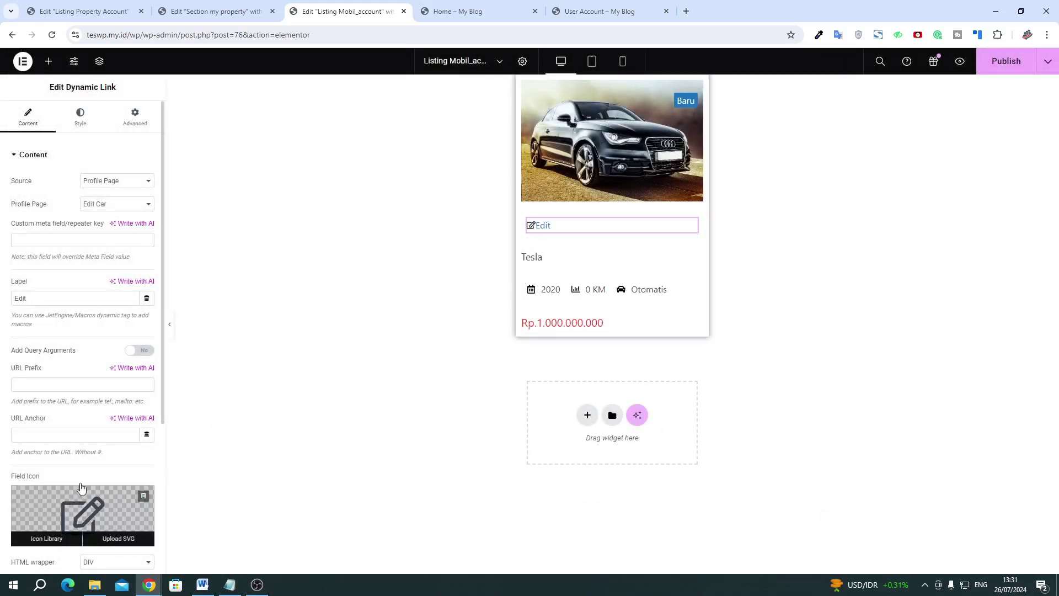
Set the icon gap of the Edit link to 11 in its style settings
{"action": "scroll", "coordinate": [80, 486], "scroll_direction": "down", "scroll_amount": 4}
{"action": "scroll", "coordinate": [80, 486], "scroll_direction": "up", "scroll_amount": 2}
{"action": "scroll", "coordinate": [80, 486], "scroll_direction": "down", "scroll_amount": 1}
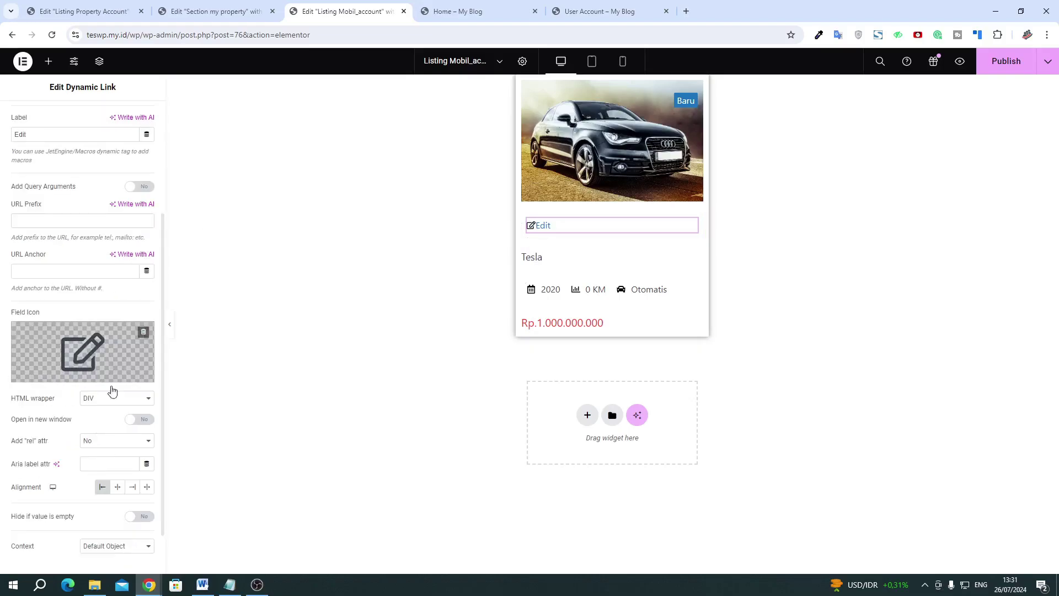
{"action": "scroll", "coordinate": [111, 390], "scroll_direction": "down", "scroll_amount": 1}
{"action": "scroll", "coordinate": [93, 375], "scroll_direction": "up", "scroll_amount": 3}
{"action": "scroll", "coordinate": [92, 375], "scroll_direction": "up", "scroll_amount": 1}
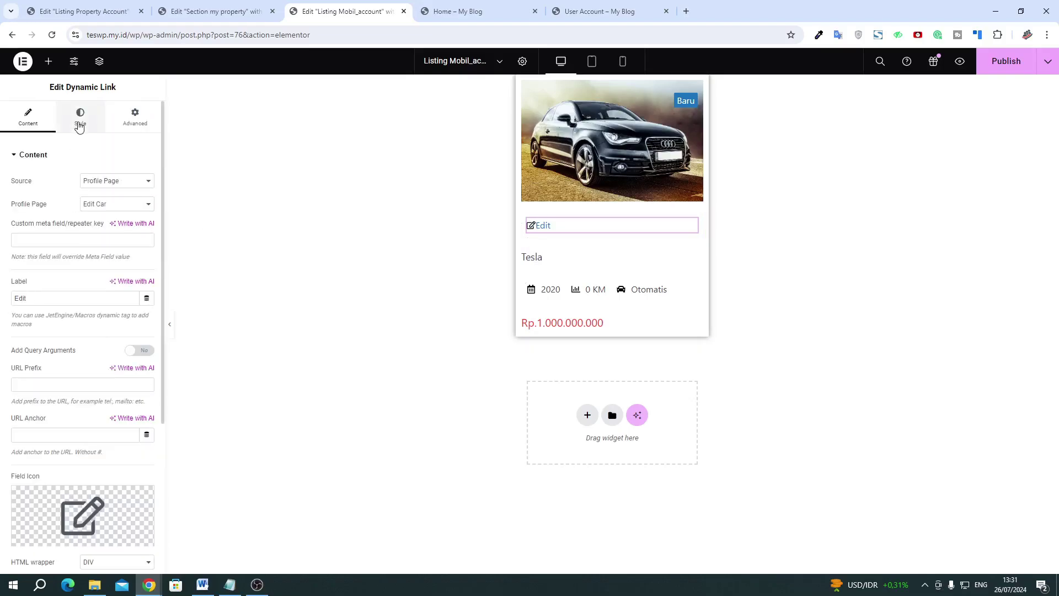
{"action": "left_click", "coordinate": [79, 127]}
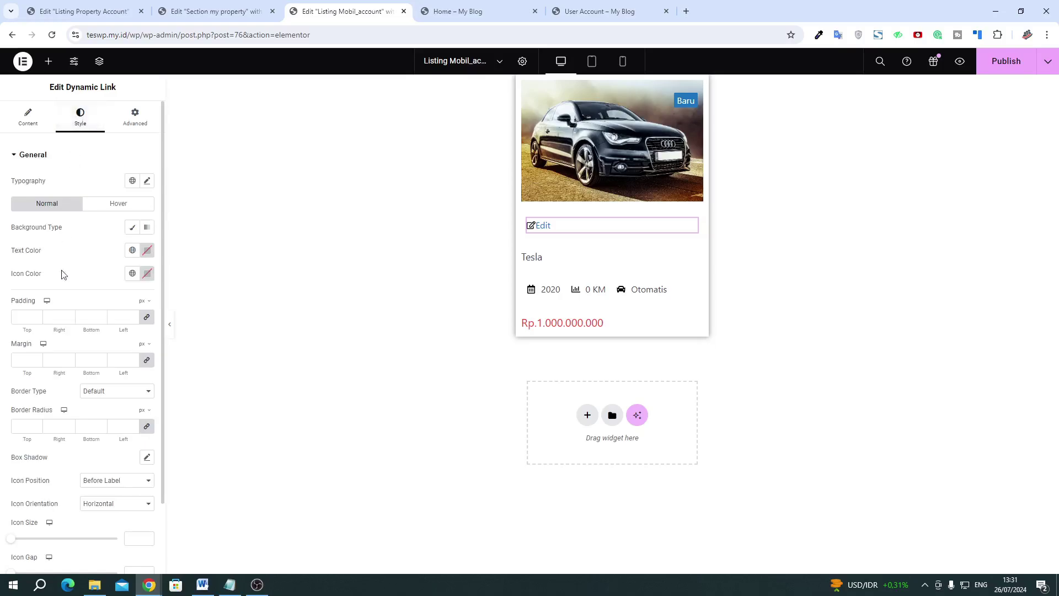
{"action": "scroll", "coordinate": [61, 392], "scroll_direction": "down", "scroll_amount": 2}
{"action": "left_click_drag", "start_coordinate": [13, 490], "coordinate": [28, 493]}
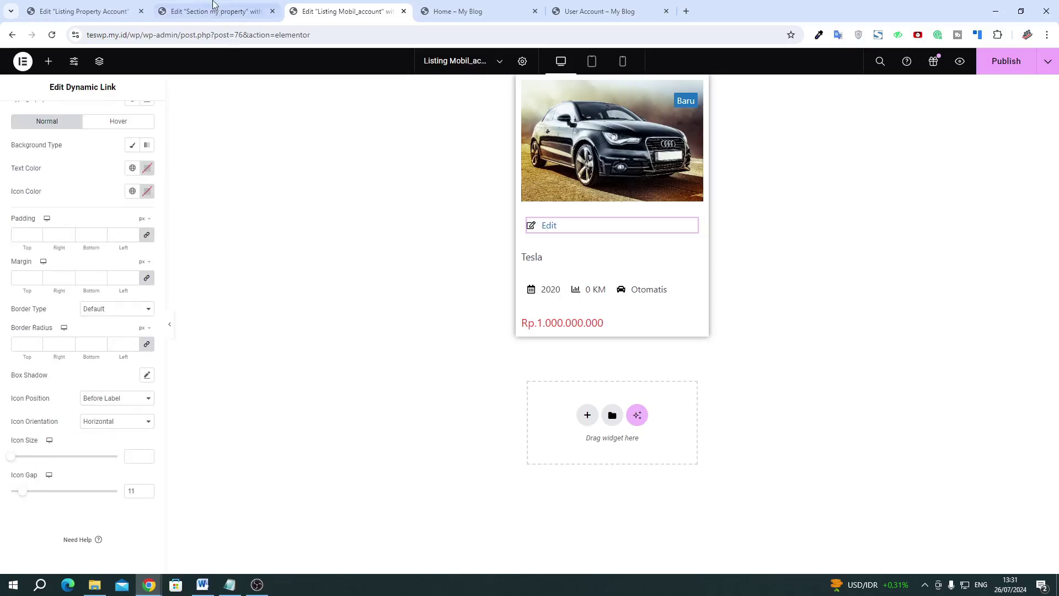
Enable query arguments on the new Edit link with _post_id=%current_id%, matching the Edit link in the Listing Property Account template
{"action": "left_click", "coordinate": [83, 12]}
{"action": "scroll", "coordinate": [92, 365], "scroll_direction": "down", "scroll_amount": 1}
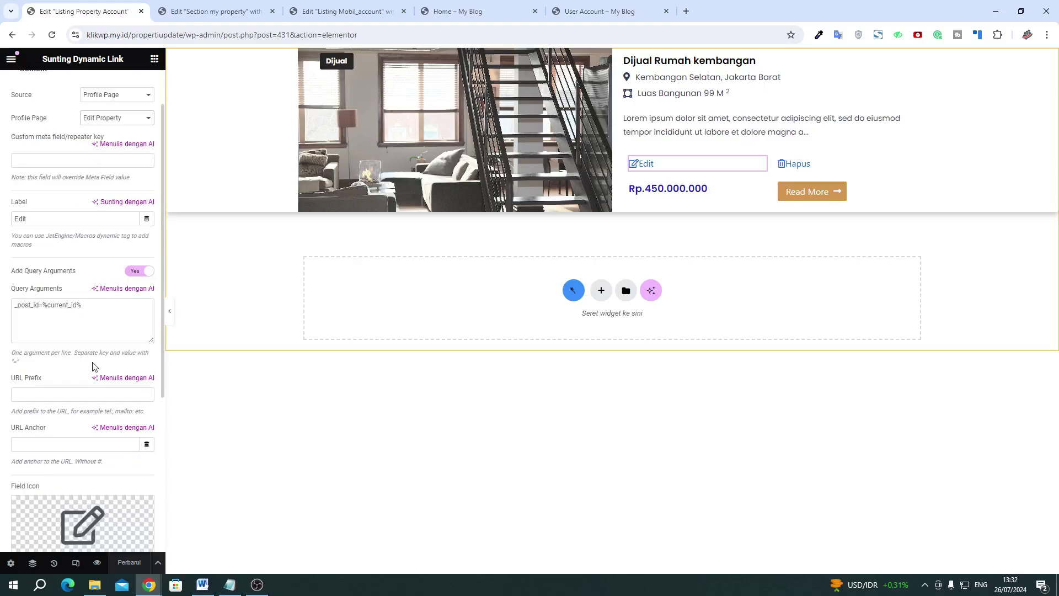
{"action": "left_click_drag", "start_coordinate": [122, 325], "coordinate": [2, 319]}
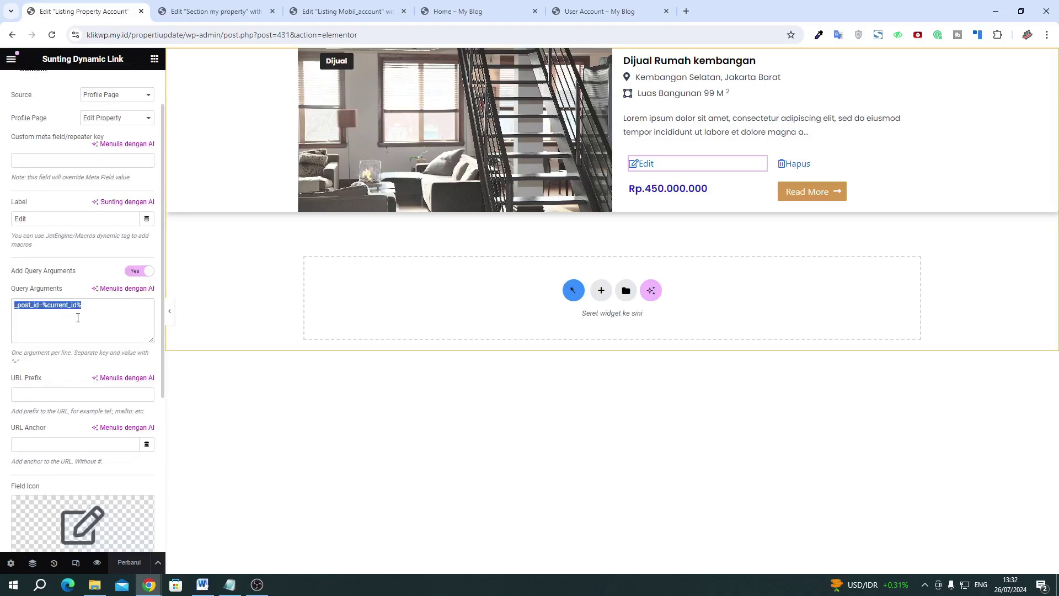
{"action": "scroll", "coordinate": [78, 320], "scroll_direction": "down", "scroll_amount": 5}
{"action": "scroll", "coordinate": [77, 320], "scroll_direction": "up", "scroll_amount": 5}
{"action": "left_click", "coordinate": [316, 16]}
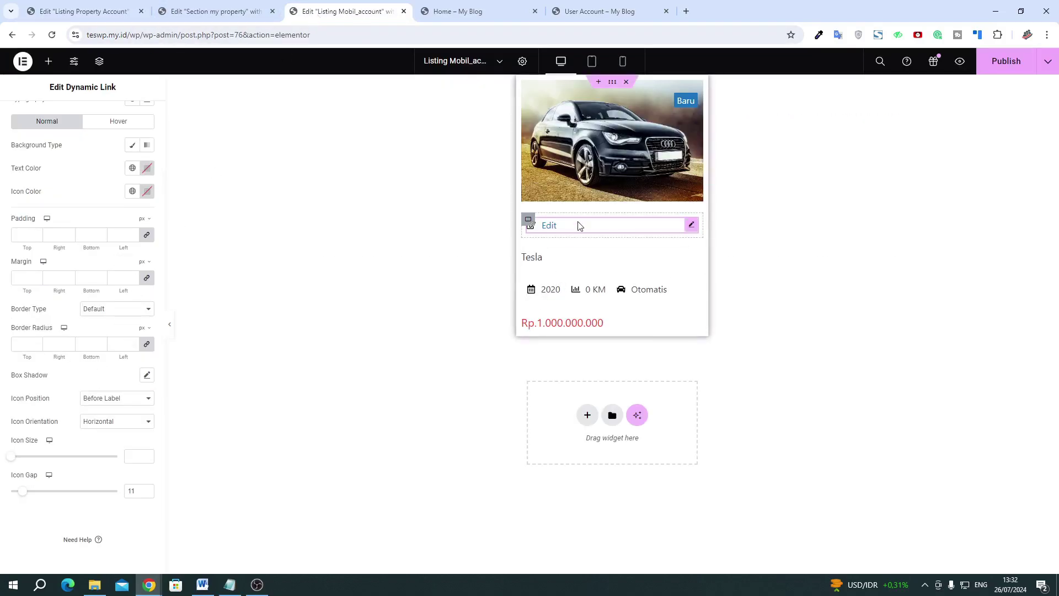
{"action": "scroll", "coordinate": [47, 207], "scroll_direction": "up", "scroll_amount": 3}
{"action": "left_click", "coordinate": [28, 118]}
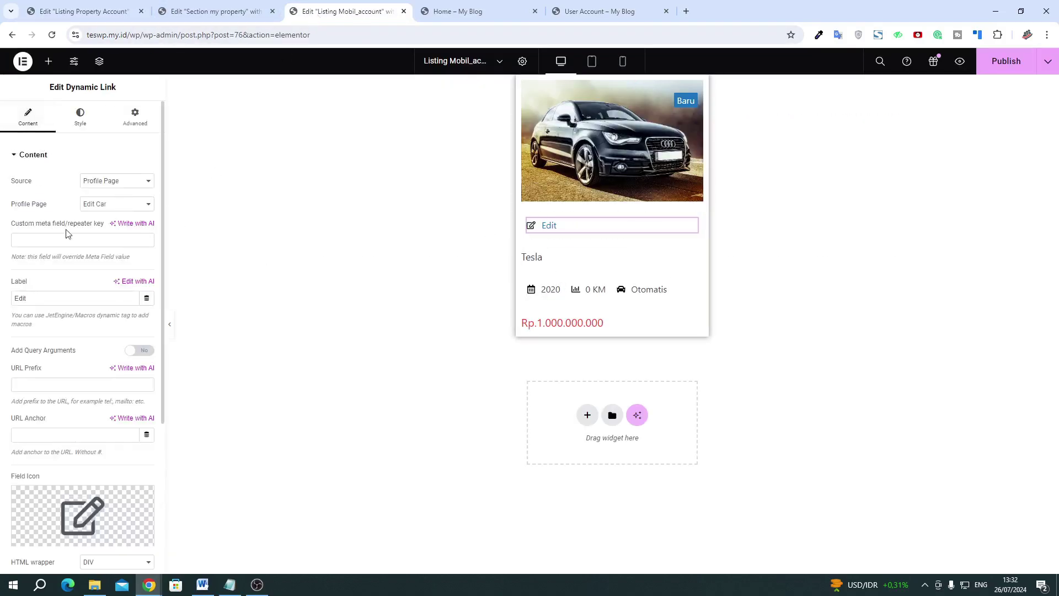
{"action": "left_click", "coordinate": [138, 350]}
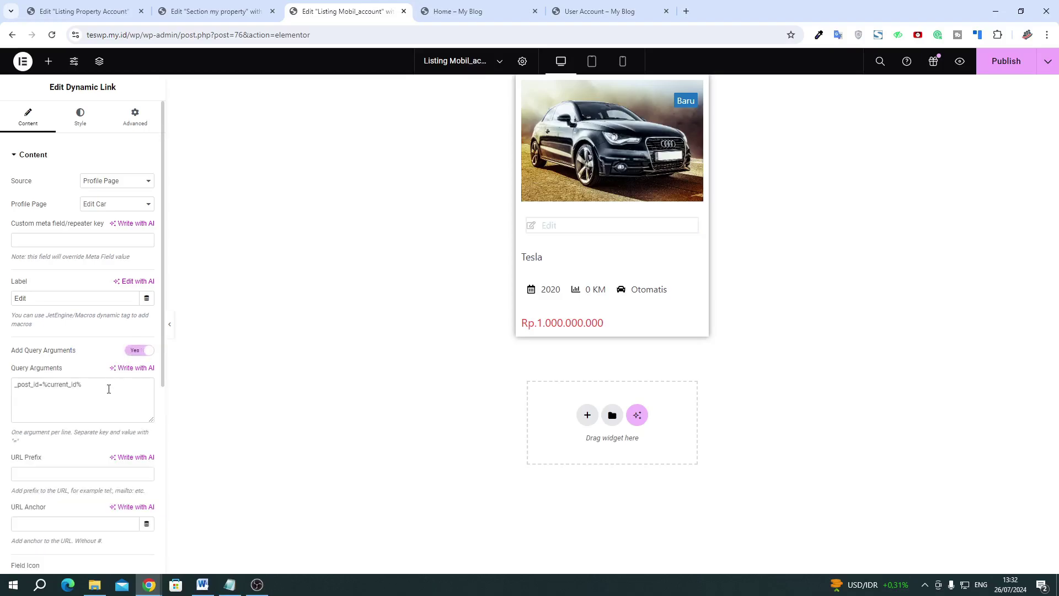
{"action": "left_click_drag", "start_coordinate": [109, 388], "coordinate": [4, 384]}
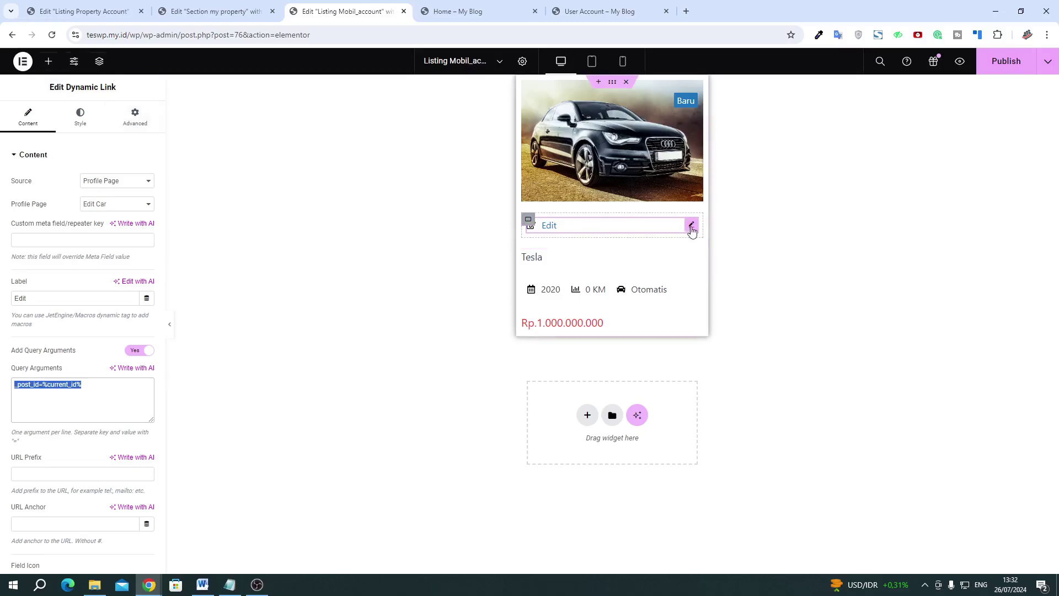
Duplicate the Edit link in the car card and set the copy's source to Delete current post link
{"action": "right_click", "coordinate": [691, 231]}
{"action": "left_click", "coordinate": [705, 259]}
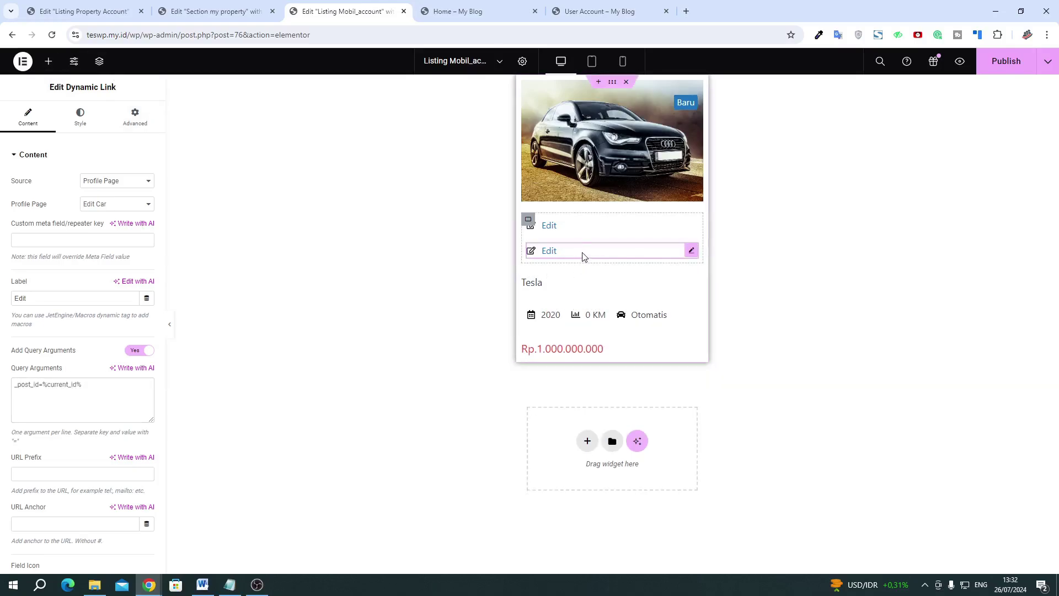
{"action": "left_click", "coordinate": [100, 184]}
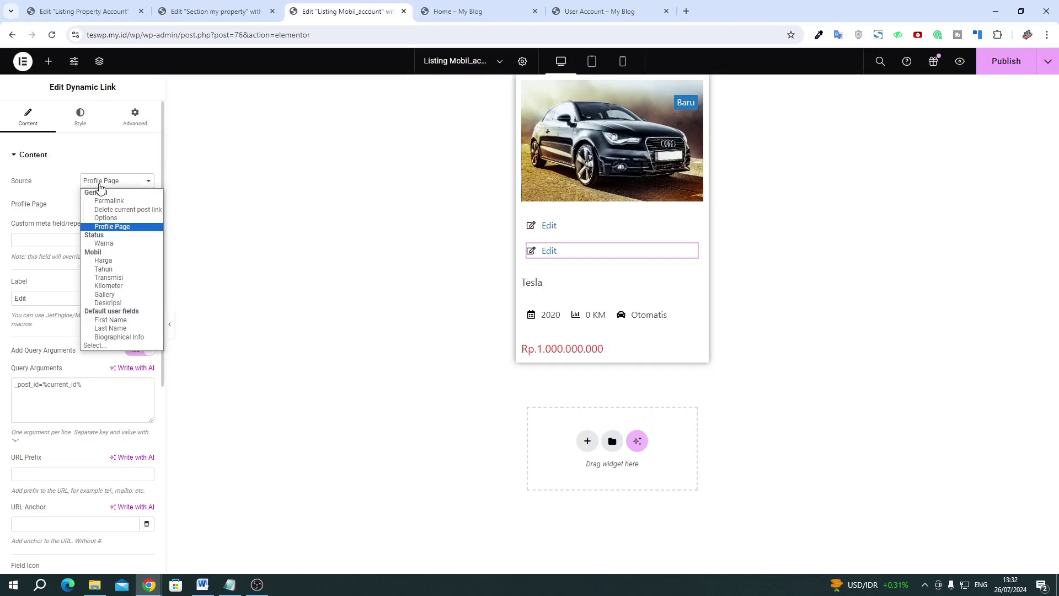
{"action": "left_click", "coordinate": [140, 210]}
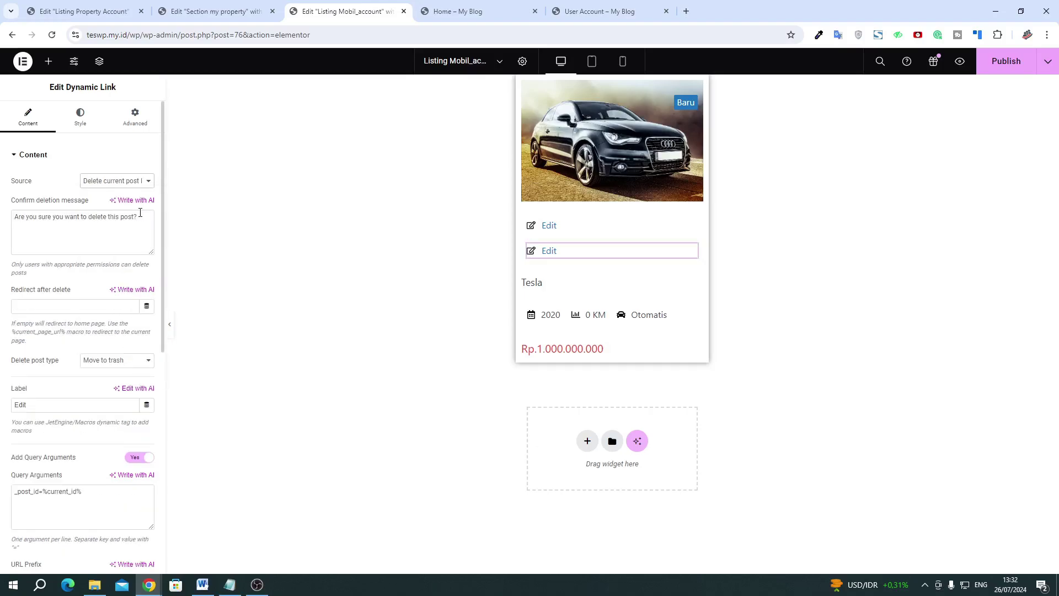
Set the duplicated link's delete post type to Delete permanently and change its label to "Hapus"
{"action": "left_click", "coordinate": [115, 365]}
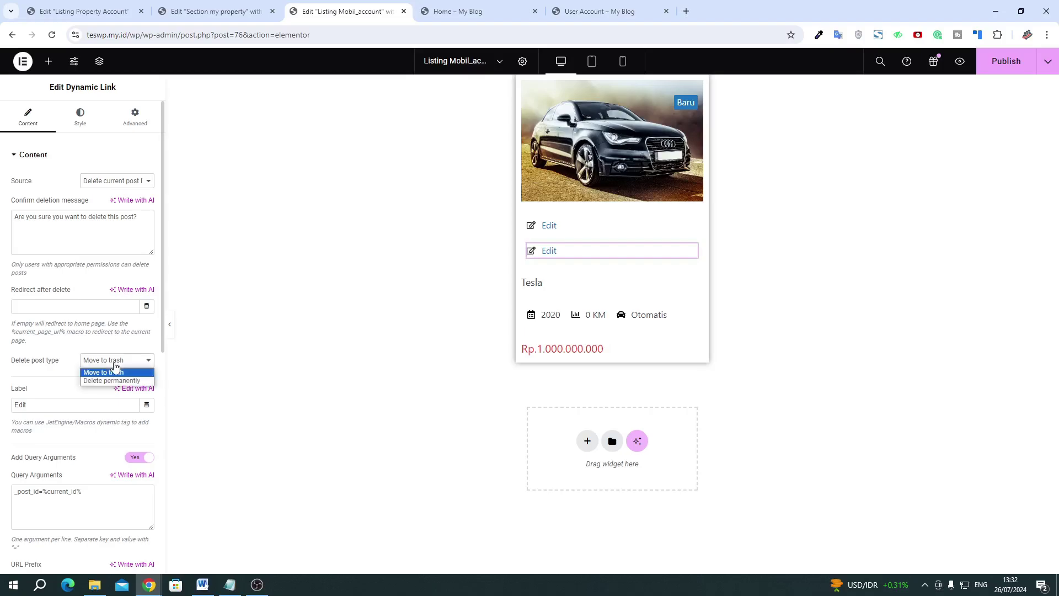
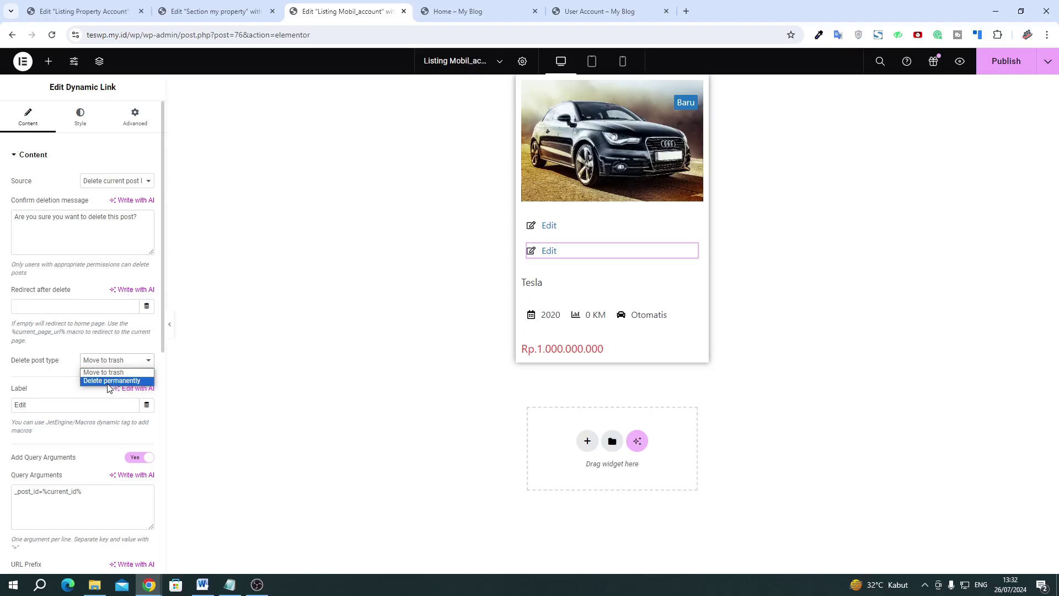
{"action": "left_click", "coordinate": [107, 381]}
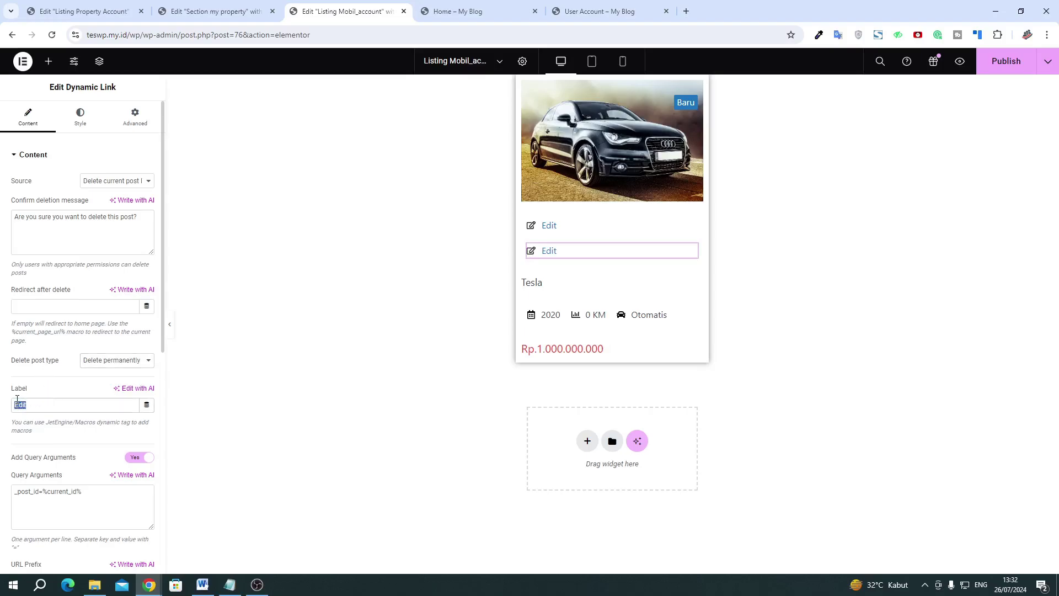
{"action": "type", "text": "Hapus"}
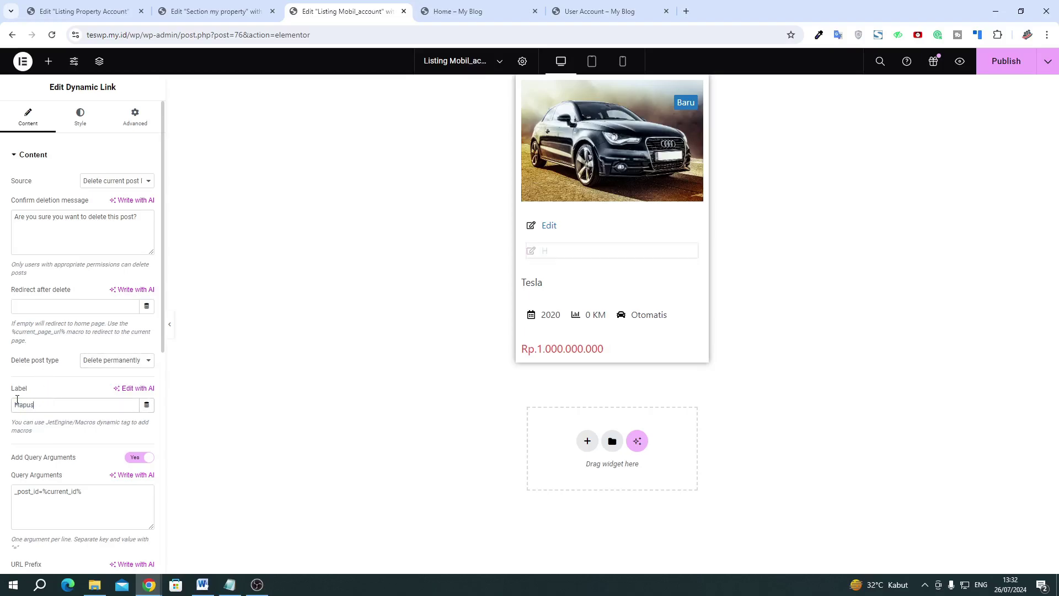
Check the Hapus link settings in the Listing Property Account template and turn off query arguments on the car card's Hapus link
{"action": "left_click", "coordinate": [206, 12]}
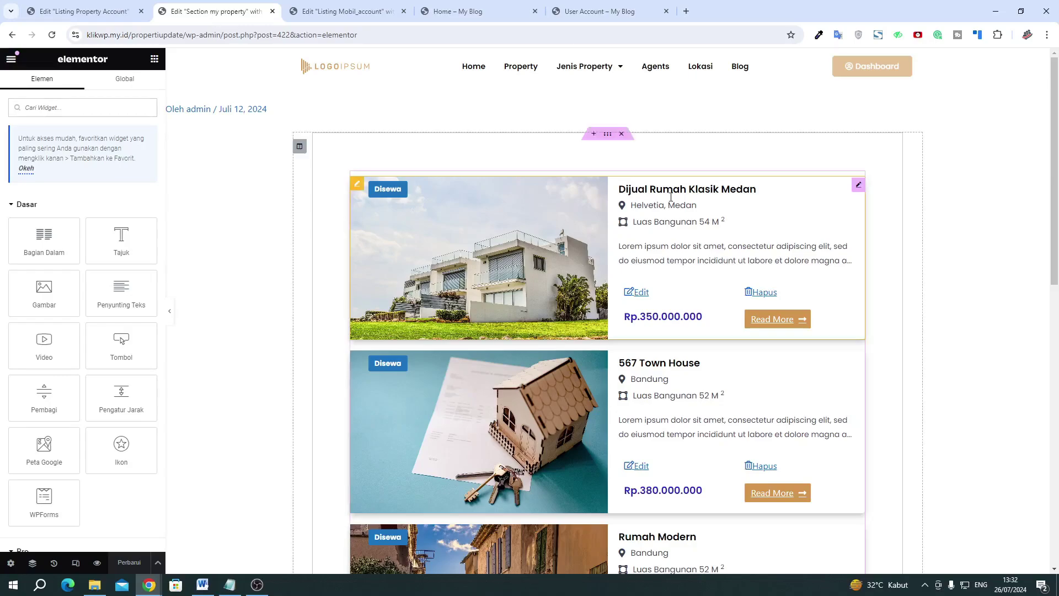
{"action": "left_click", "coordinate": [89, 11]}
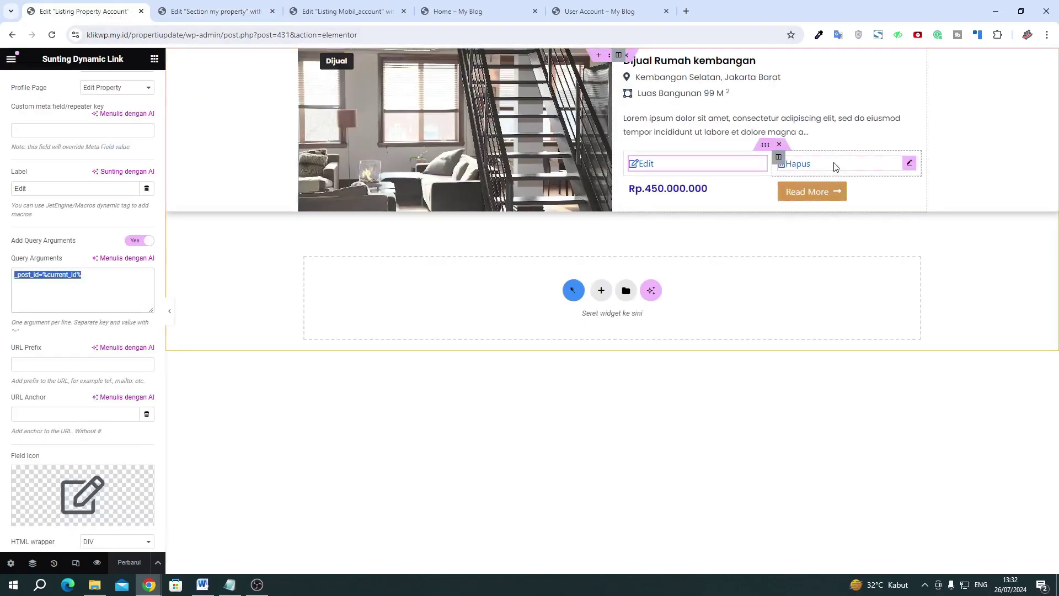
{"action": "left_click", "coordinate": [793, 164]}
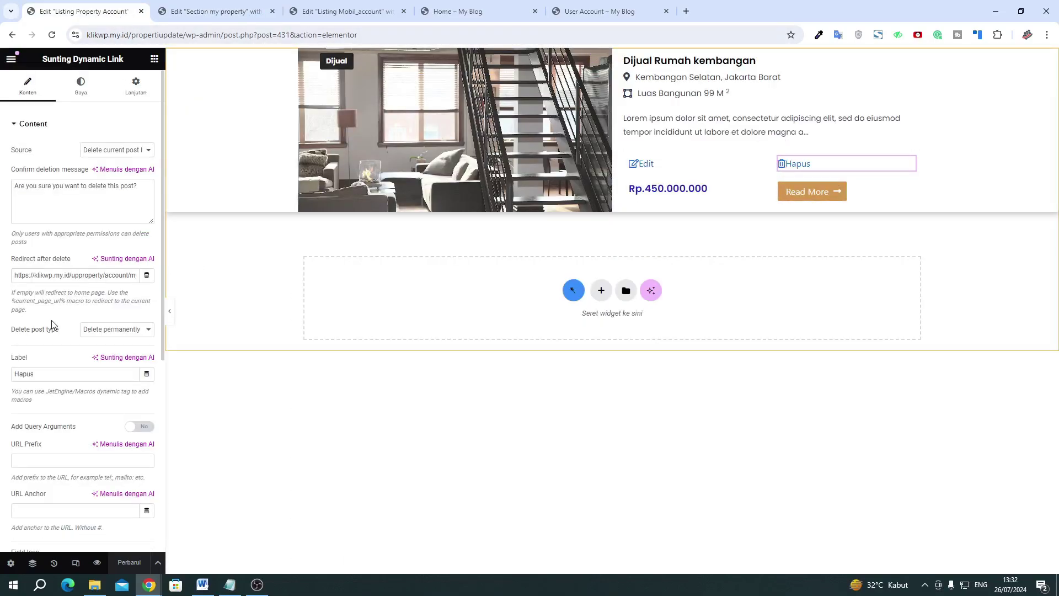
{"action": "scroll", "coordinate": [52, 324], "scroll_direction": "down", "scroll_amount": 5}
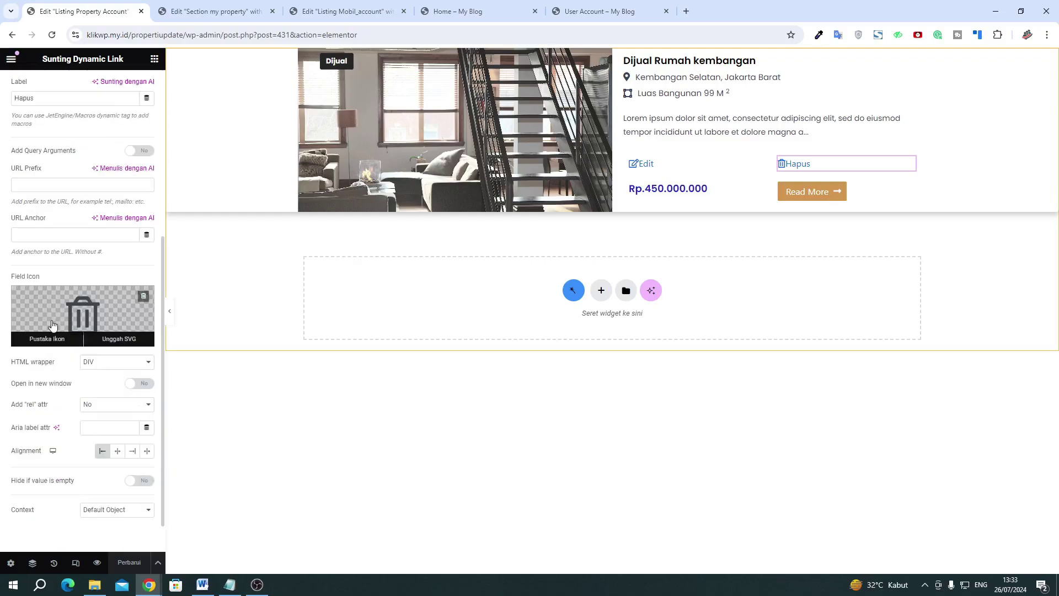
{"action": "left_click", "coordinate": [411, 15]}
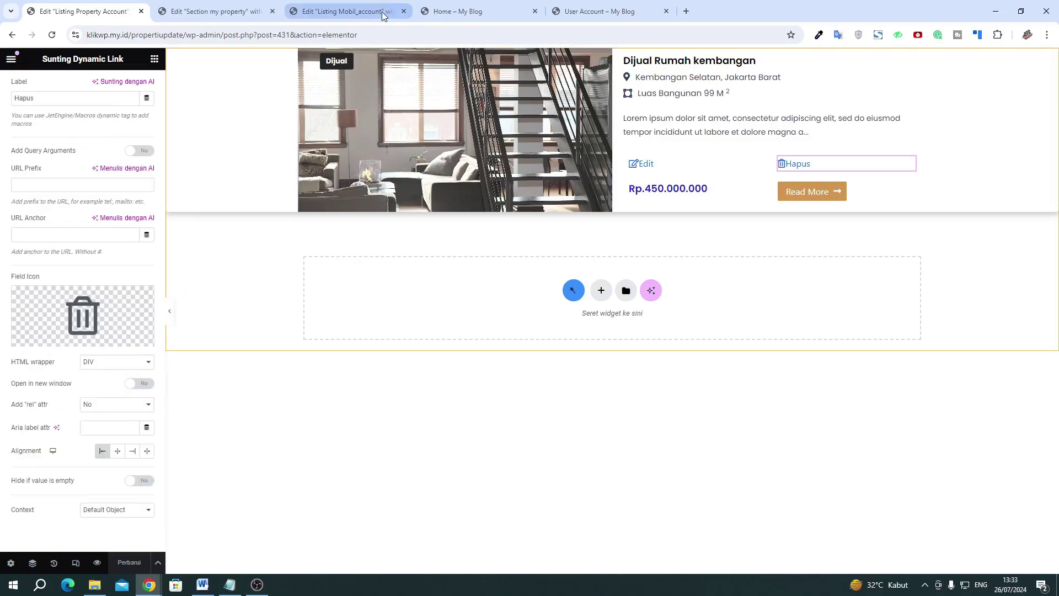
{"action": "left_click", "coordinate": [143, 460]}
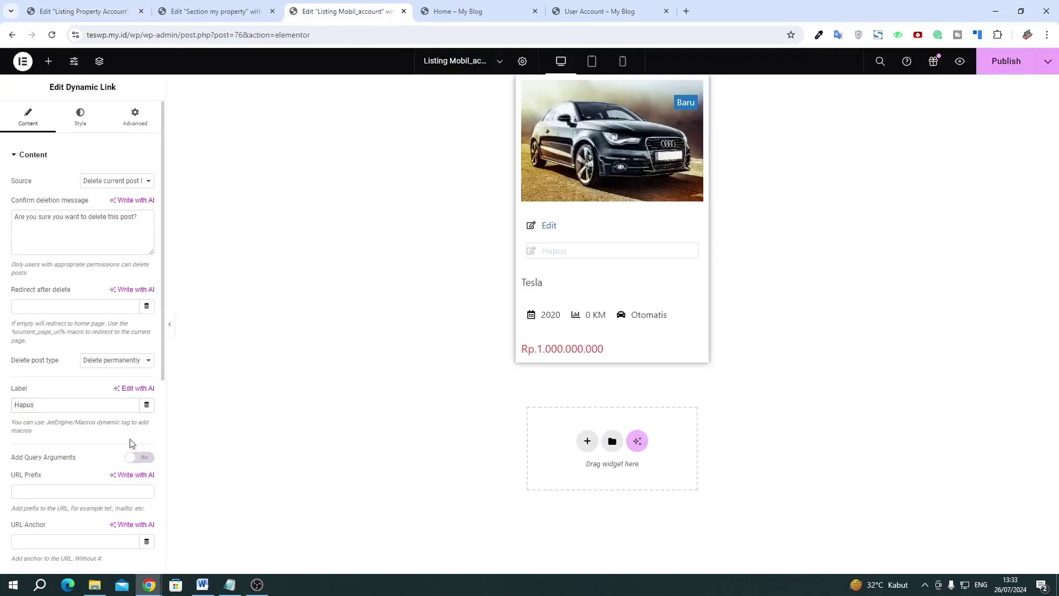
Replace the Hapus link's icon with the outlined Trash alt icon from the icon library
{"action": "scroll", "coordinate": [122, 399], "scroll_direction": "down", "scroll_amount": 2}
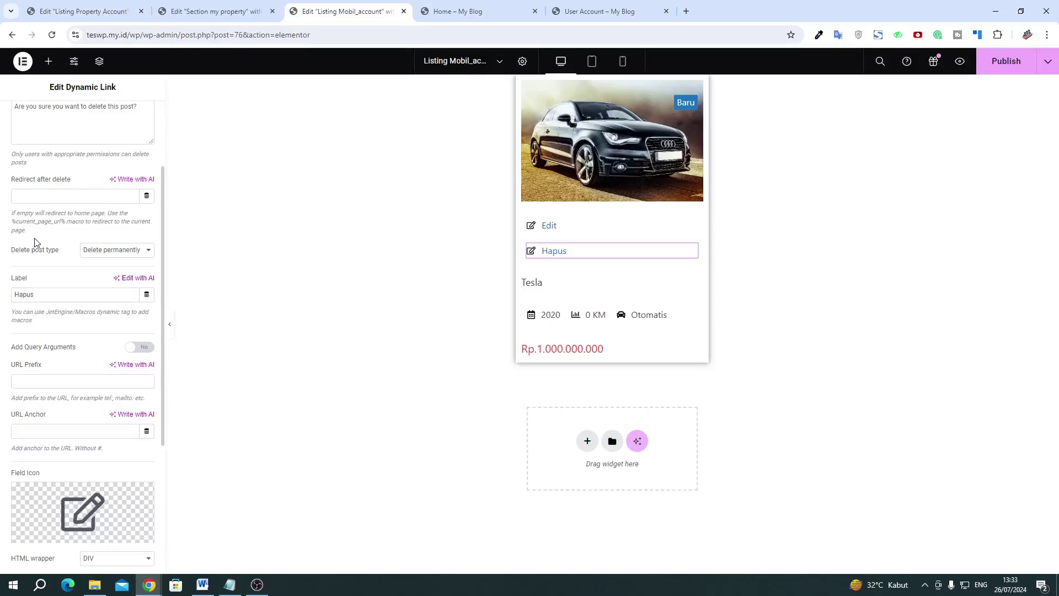
{"action": "left_click", "coordinate": [46, 533]}
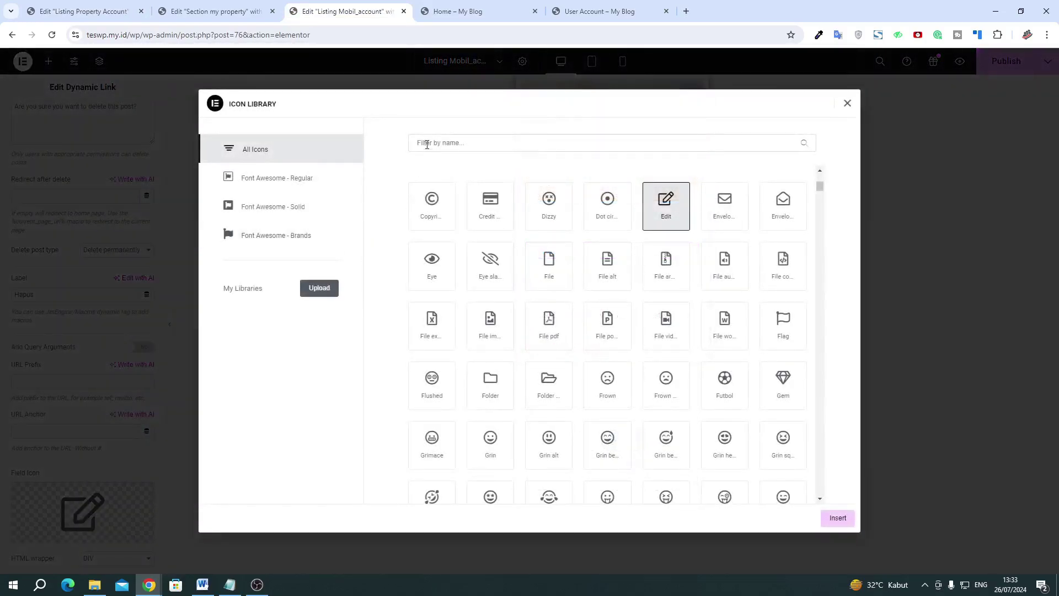
{"action": "left_click", "coordinate": [426, 145]}
{"action": "type", "text": "tras"}
{"action": "left_click", "coordinate": [444, 226]}
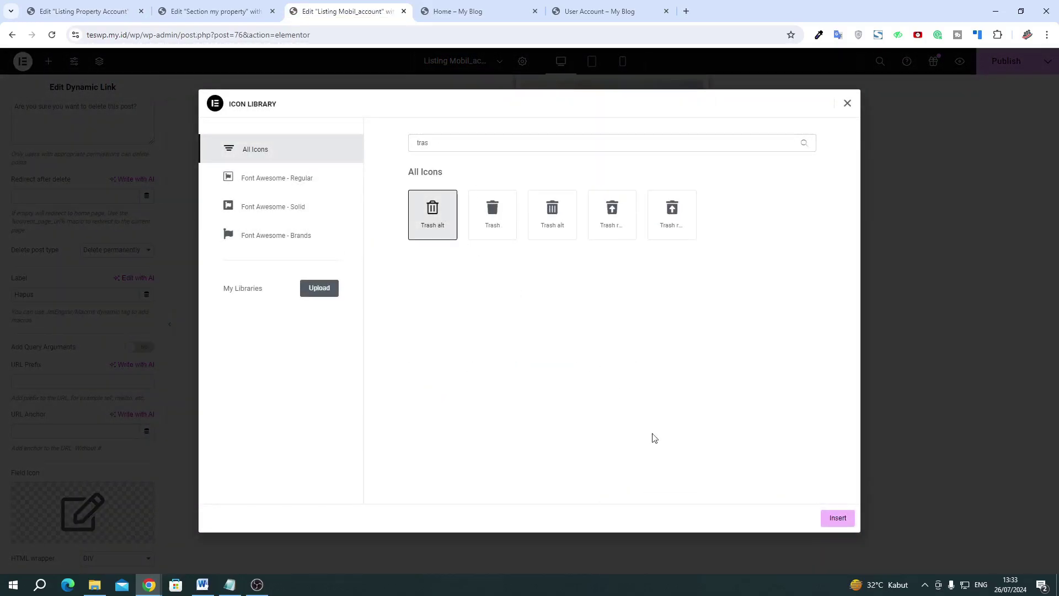
{"action": "left_click", "coordinate": [845, 520]}
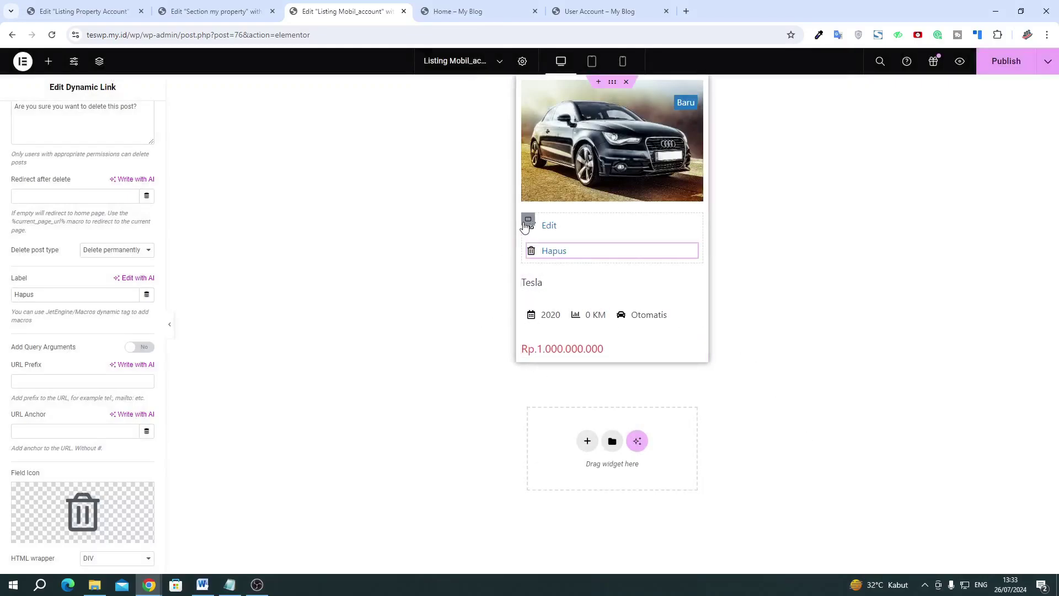
Set the direction of the container holding the Edit and Hapus links to a horizontal row
{"action": "left_click", "coordinate": [528, 221]}
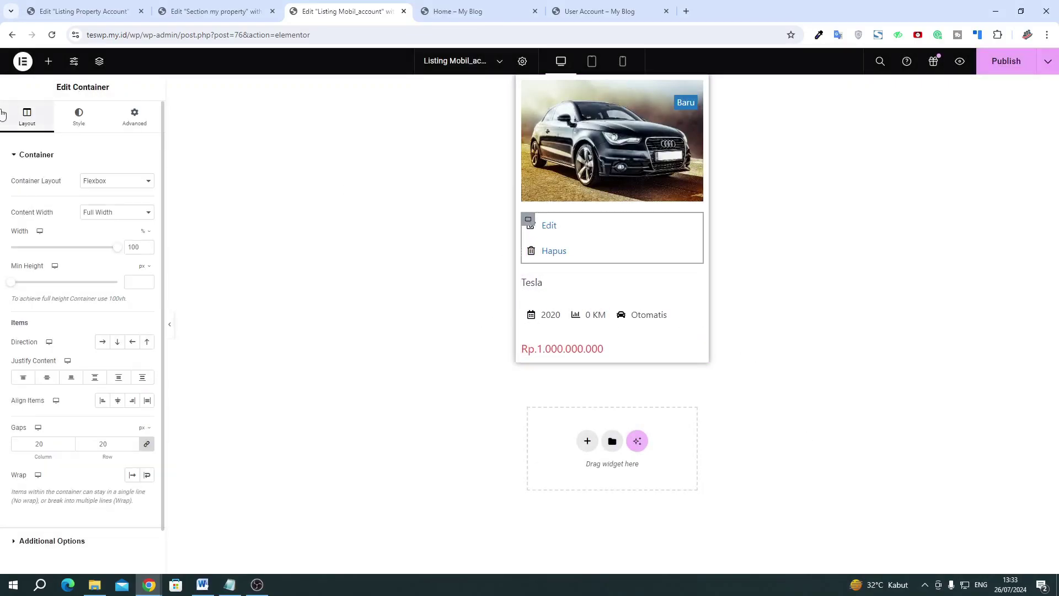
{"action": "left_click", "coordinate": [103, 342]}
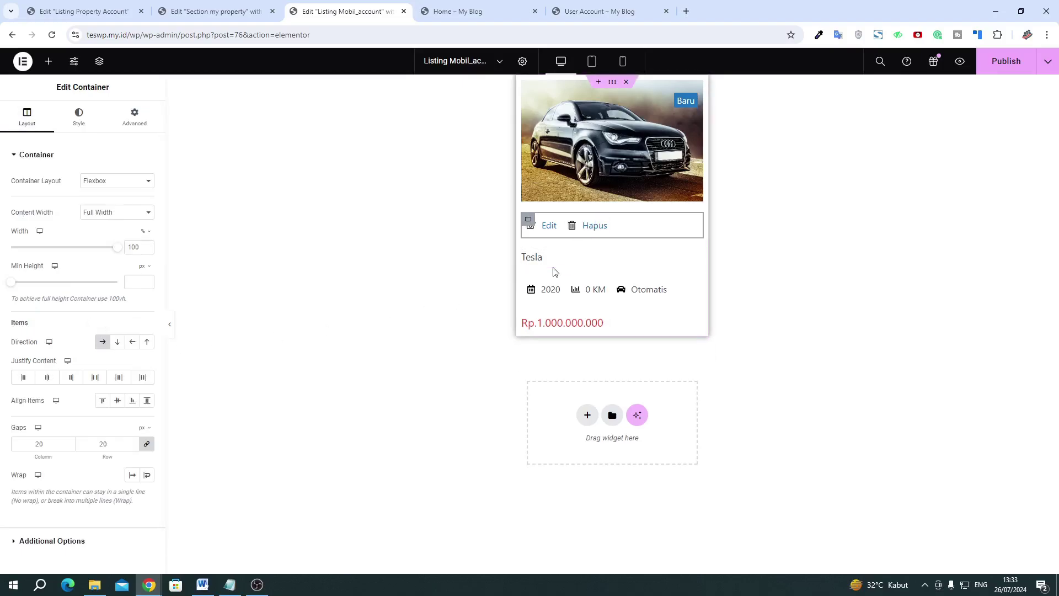
Set the car title's font size to 25 px and publish the Listing Mobil_account template
{"action": "left_click", "coordinate": [539, 262]}
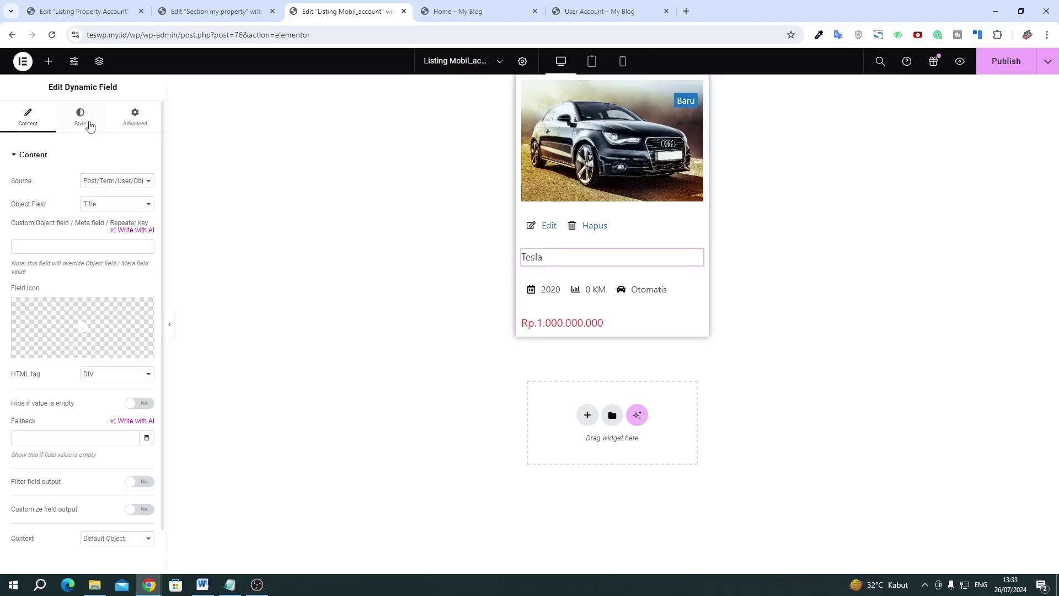
{"action": "left_click", "coordinate": [81, 120]}
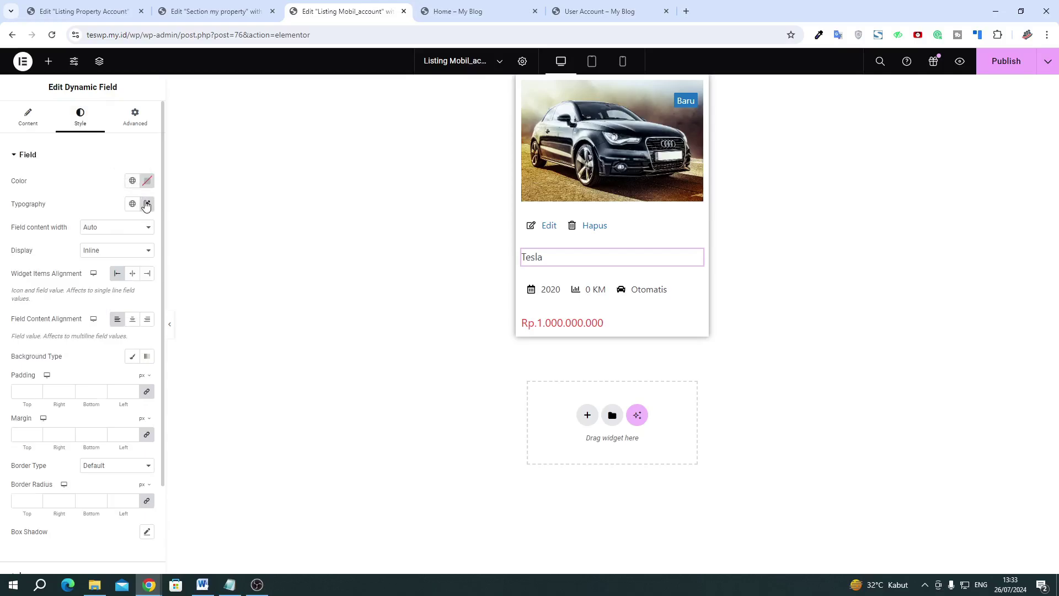
{"action": "left_click", "coordinate": [147, 204]}
{"action": "left_click_drag", "start_coordinate": [27, 295], "coordinate": [28, 297]}
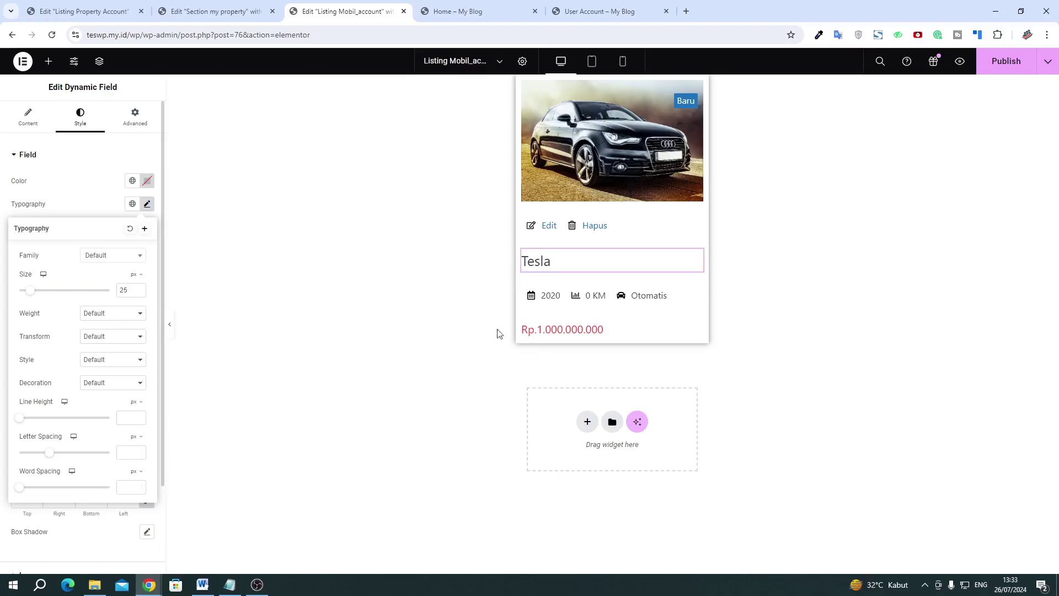
{"action": "left_click", "coordinate": [1004, 62]}
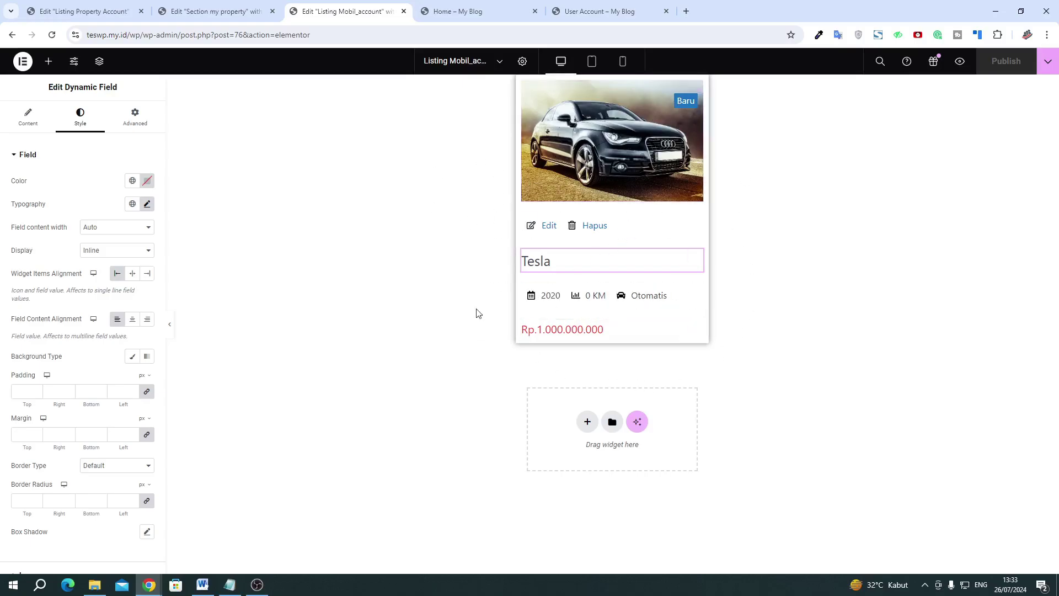
Exit the Elementor editor of Listing Mobil_account and return to the JetEngine listing items overview
{"action": "left_click", "coordinate": [571, 17]}
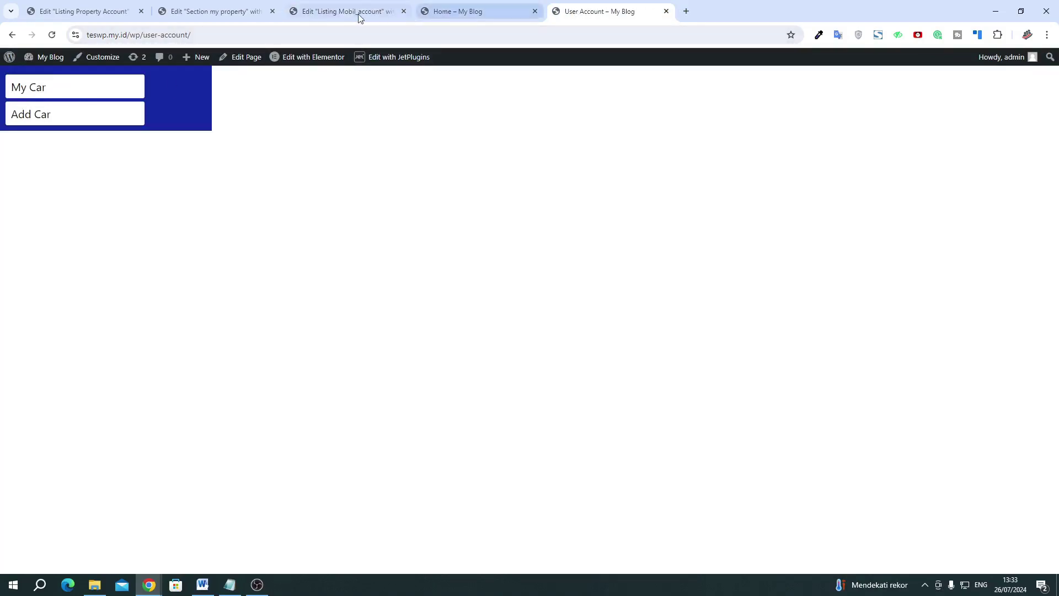
{"action": "left_click", "coordinate": [328, 16]}
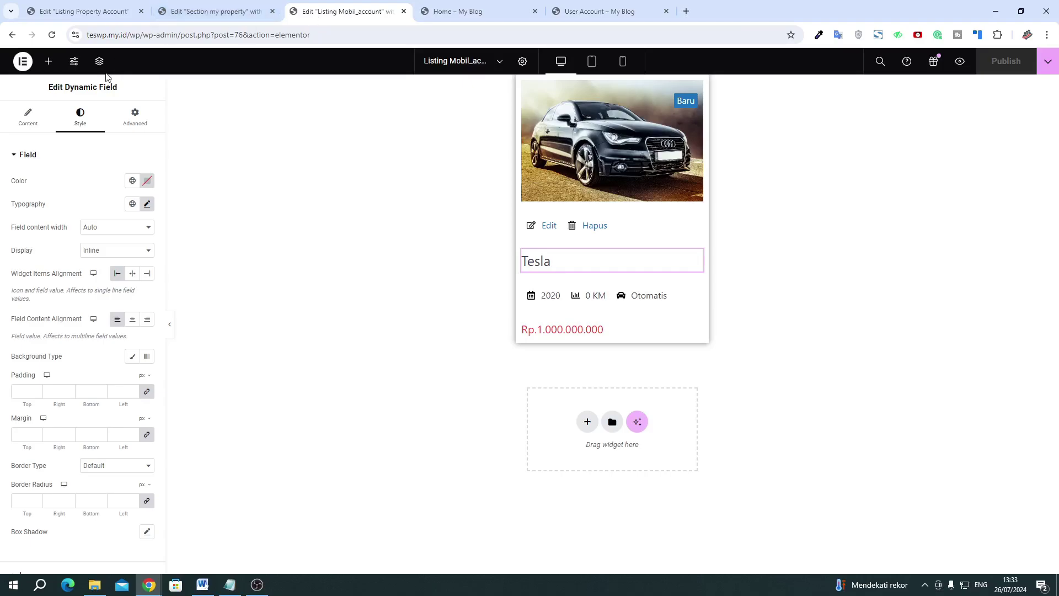
{"action": "left_click", "coordinate": [22, 62]}
{"action": "left_click", "coordinate": [37, 172]}
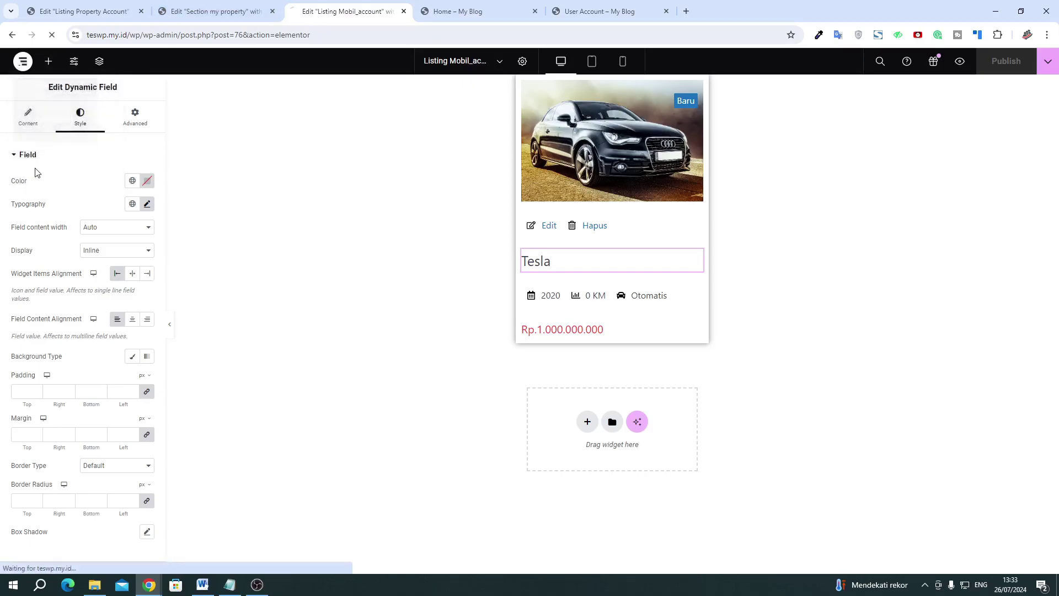
{"action": "left_click", "coordinate": [256, 585]}
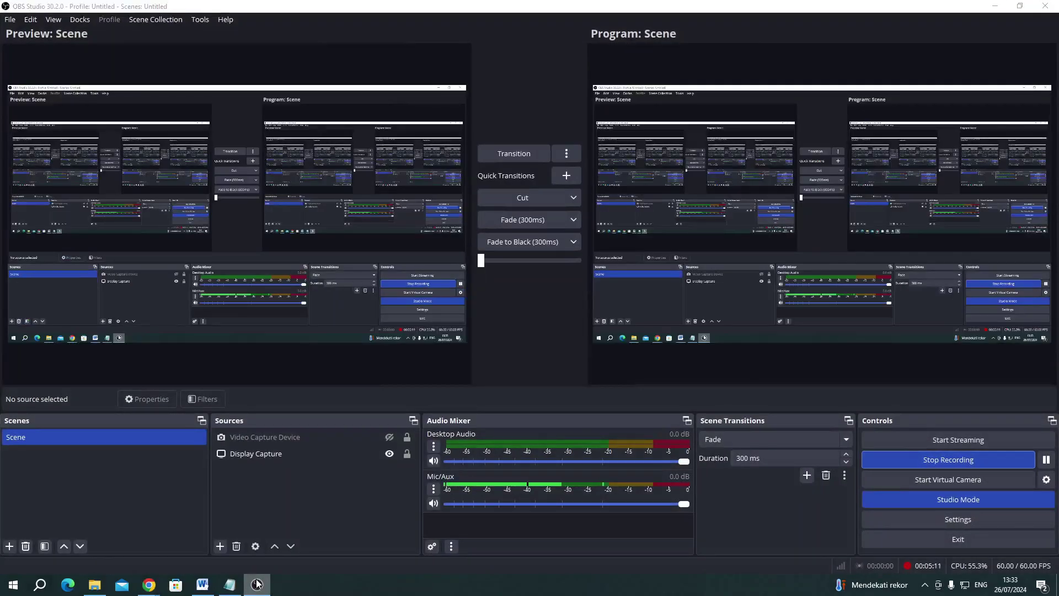
{"action": "left_click", "coordinate": [256, 583]}
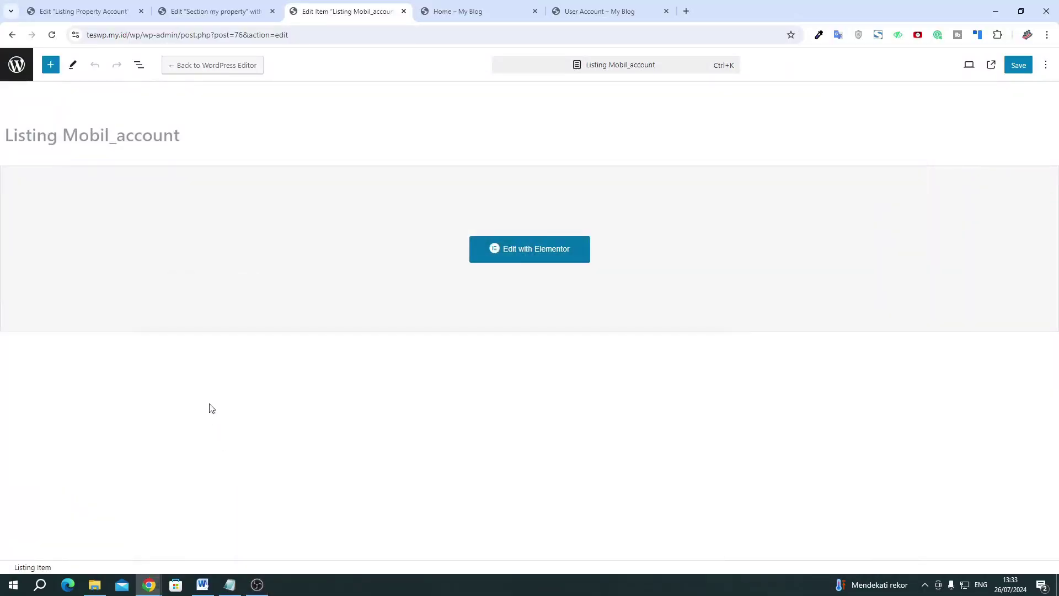
{"action": "left_click", "coordinate": [12, 74]}
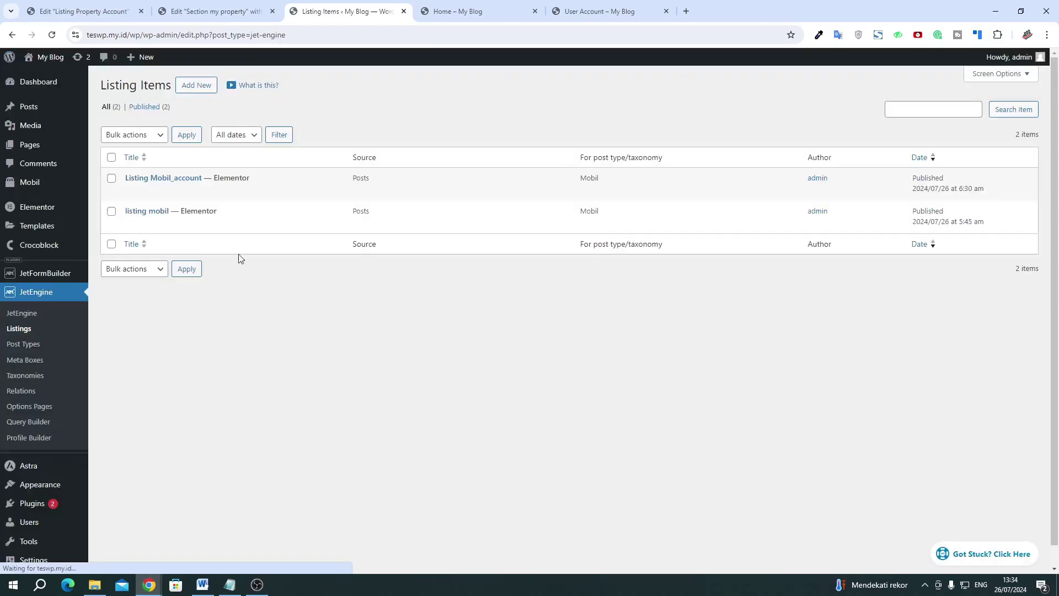
Open the Section My Car saved template in Elementor in a new browser tab placed beside the Saved Templates tab
{"action": "mouse_move", "coordinate": [40, 226]}
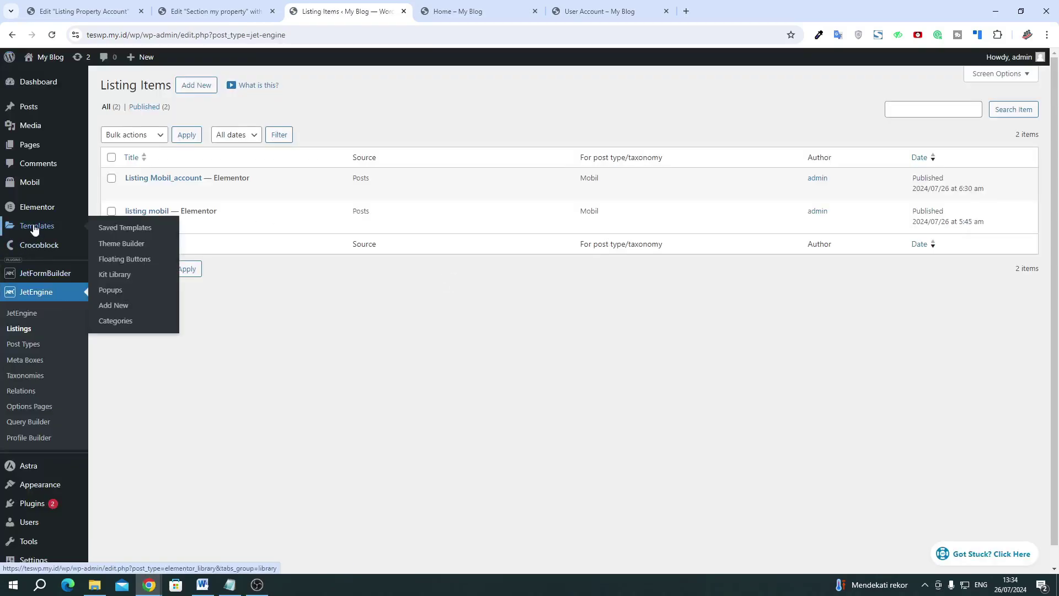
{"action": "left_click", "coordinate": [119, 236]}
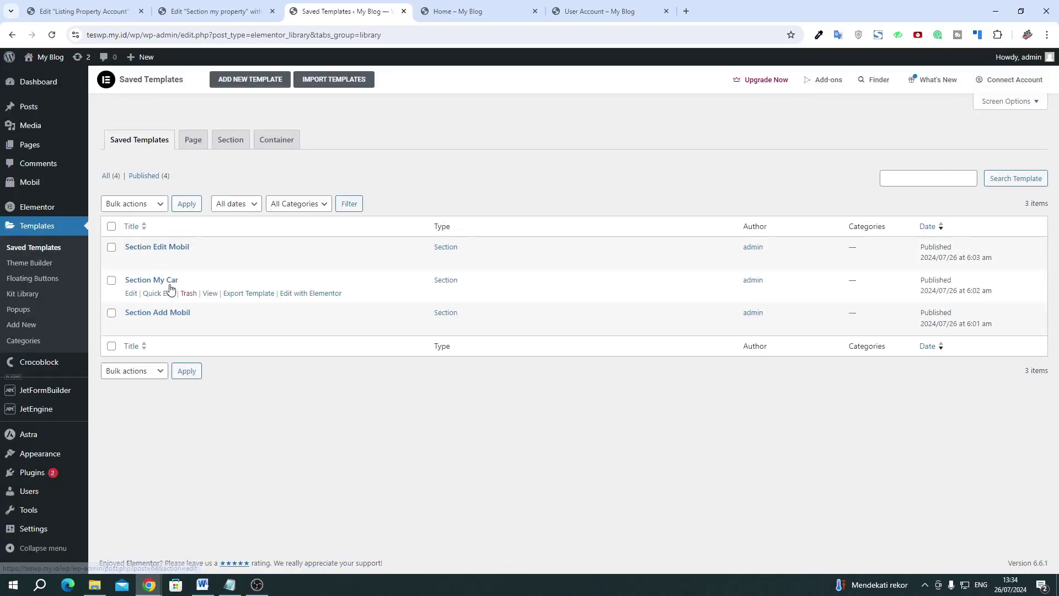
{"action": "right_click", "coordinate": [328, 297]}
{"action": "left_click", "coordinate": [358, 306]}
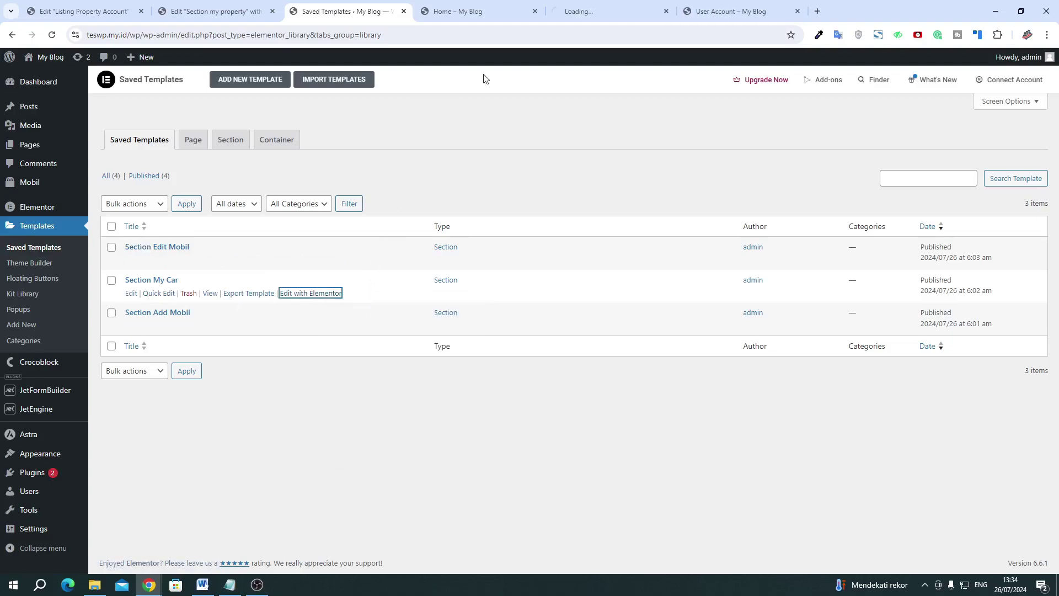
{"action": "left_click", "coordinate": [604, 10]}
{"action": "left_click_drag", "start_coordinate": [603, 10], "coordinate": [514, 6]}
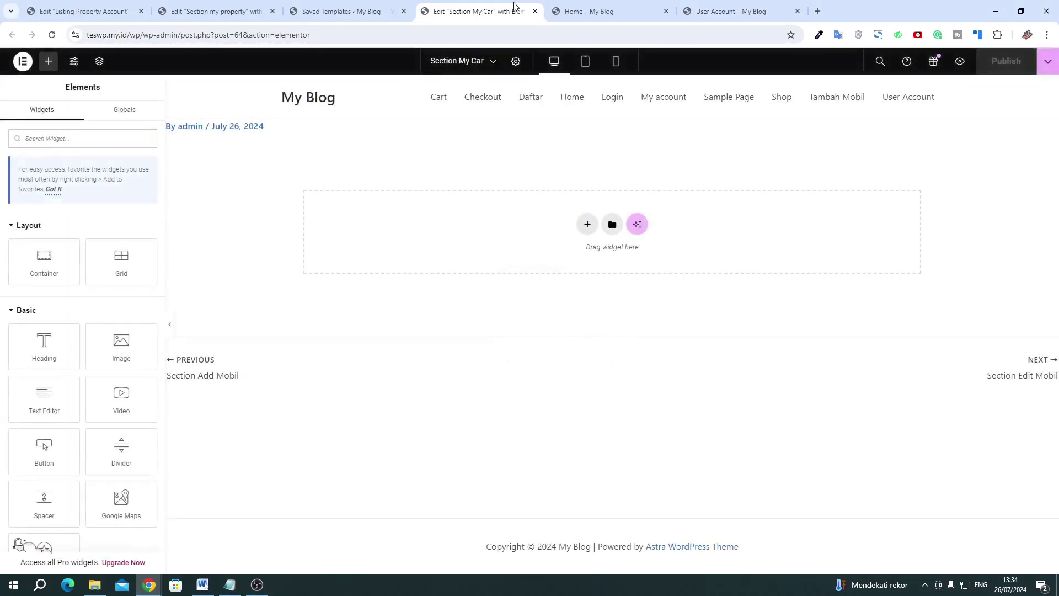
Add a Listing Grid widget to the empty Section My Car template
{"action": "left_click", "coordinate": [51, 138]}
{"action": "type", "text": "list"}
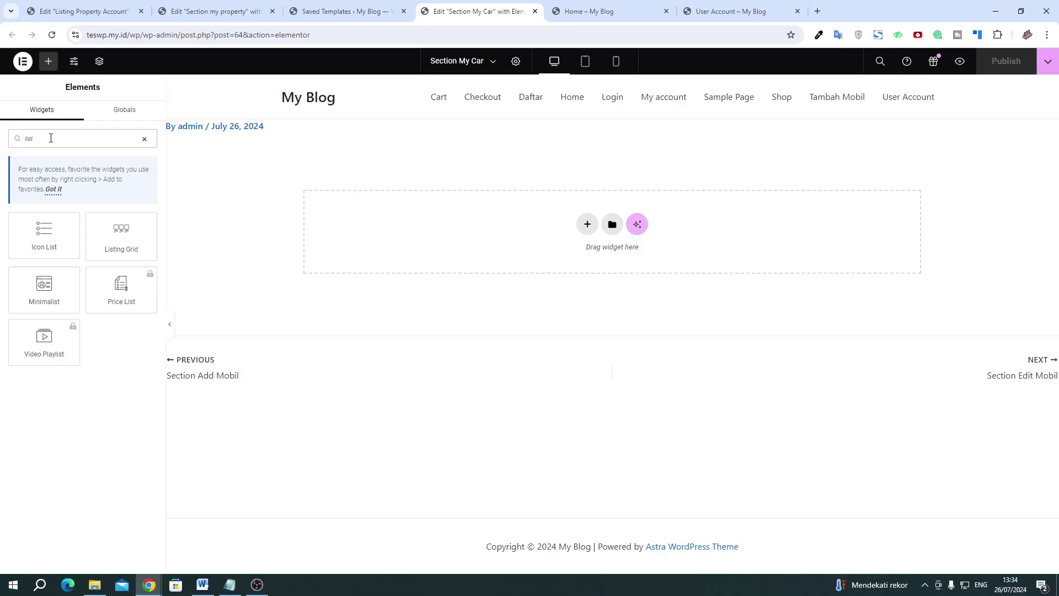
{"action": "left_click_drag", "start_coordinate": [118, 243], "coordinate": [196, 200]}
Set the grid's listing to Listing Mobil_account and publish the Section My Car template
{"action": "left_click", "coordinate": [106, 182]}
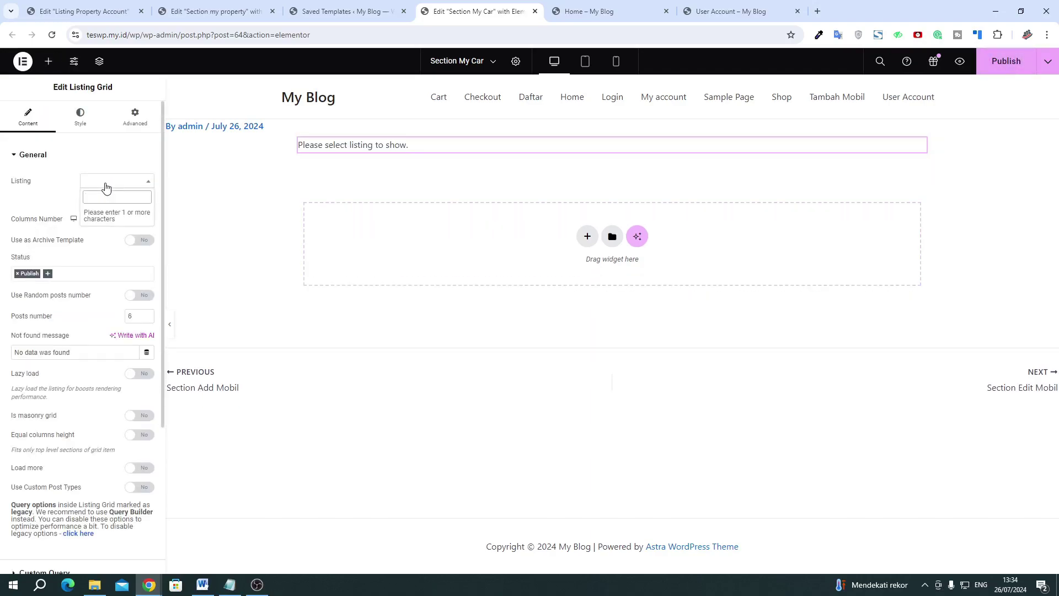
{"action": "type", "text": "list"}
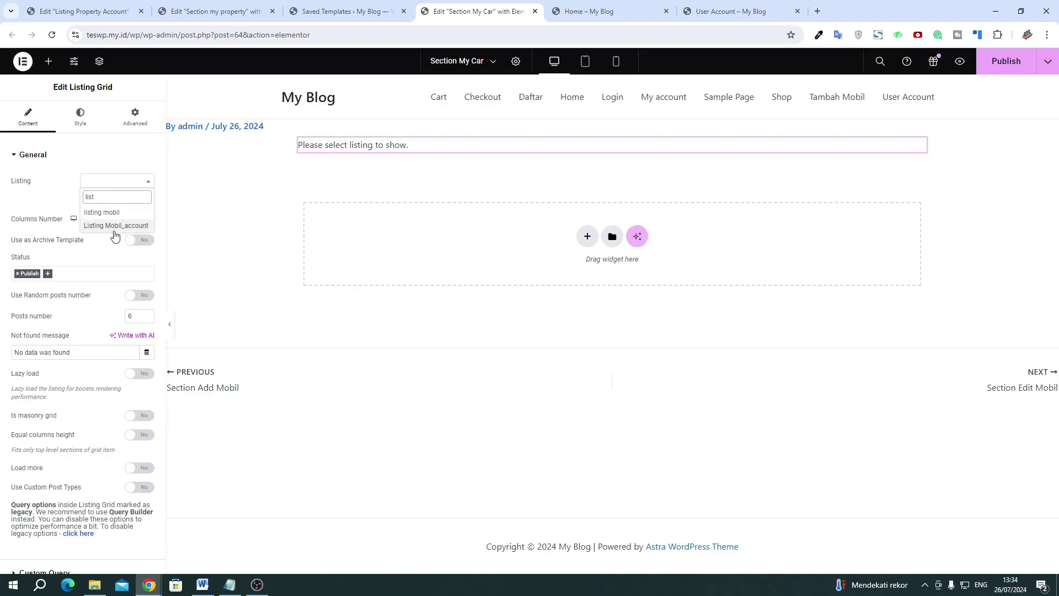
{"action": "left_click", "coordinate": [114, 227]}
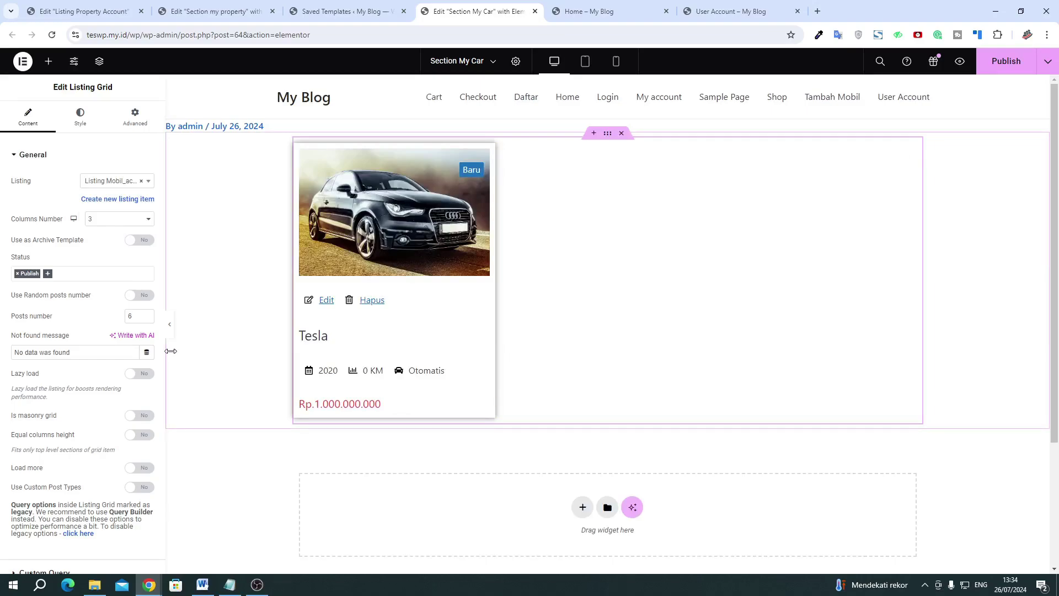
{"action": "left_click", "coordinate": [1016, 62]}
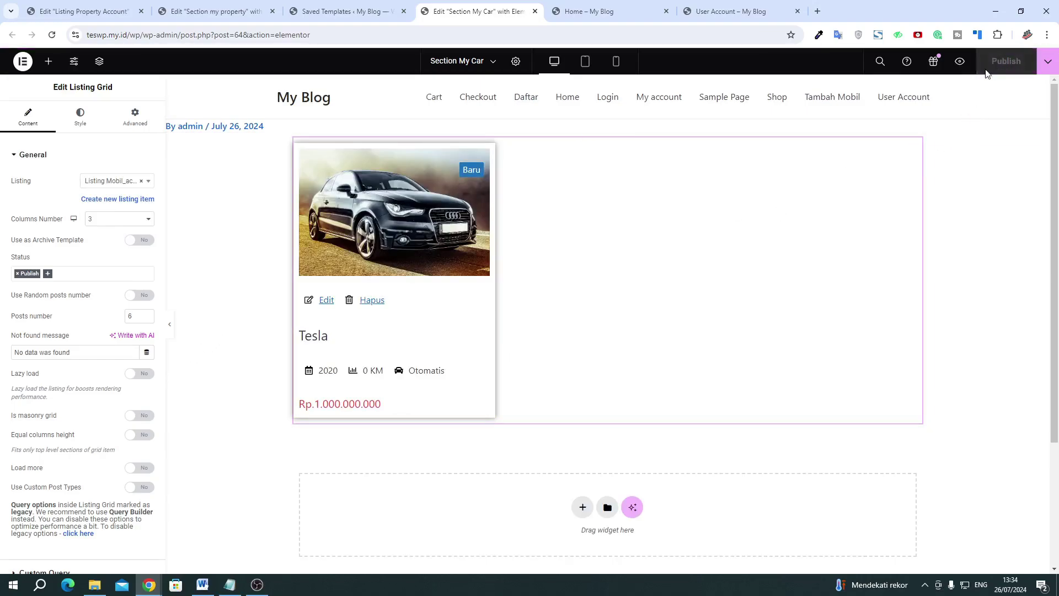
Set the type of the Listing Grid's Posts Query item to Posts & Author Parameters
{"action": "scroll", "coordinate": [148, 424], "scroll_direction": "down", "scroll_amount": 1}
{"action": "scroll", "coordinate": [148, 423], "scroll_direction": "down", "scroll_amount": 3}
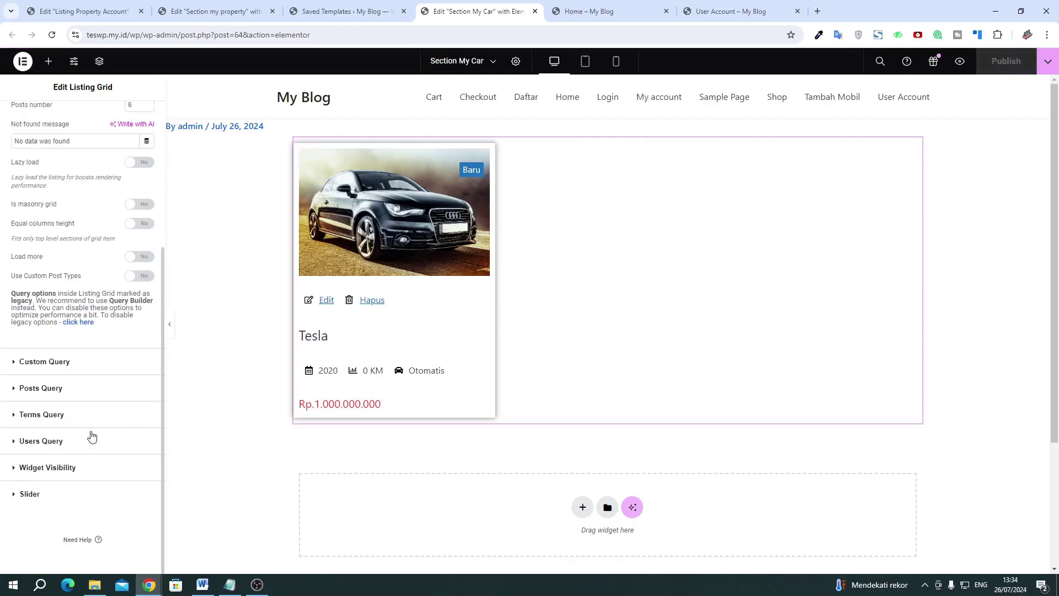
{"action": "left_click", "coordinate": [63, 396]}
{"action": "left_click", "coordinate": [84, 252]}
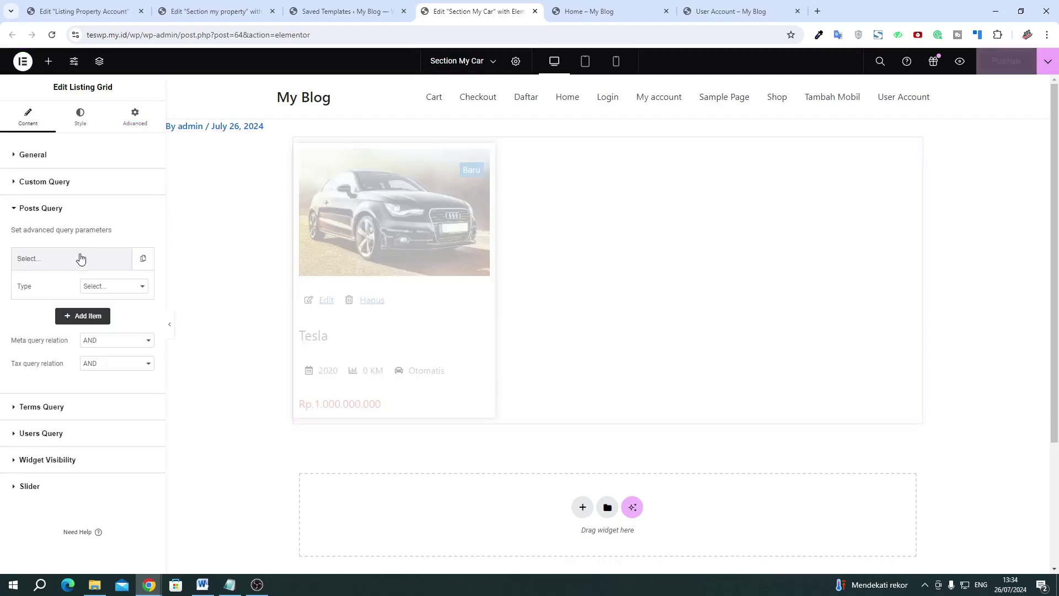
{"action": "left_click", "coordinate": [101, 286]}
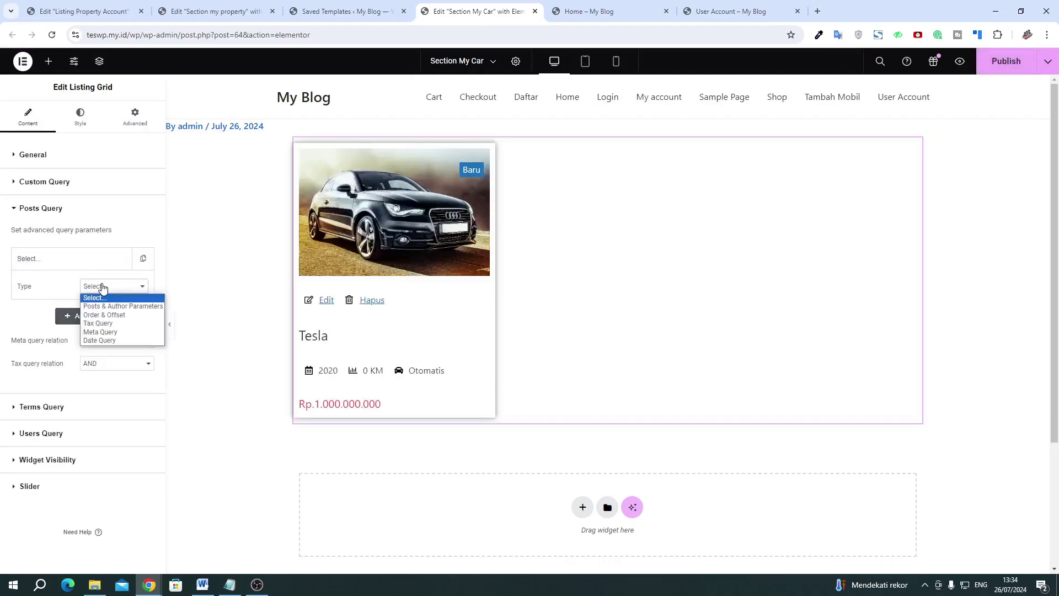
{"action": "left_click", "coordinate": [104, 306]}
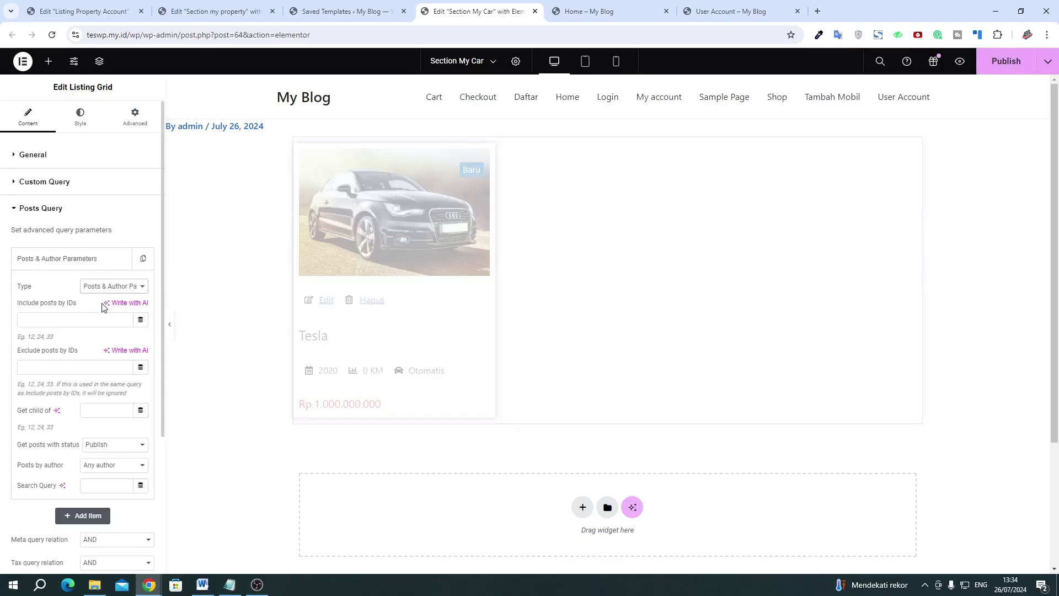
Examine the Posts Query settings of the listing grid in the Section my property template for reference
{"action": "left_click", "coordinate": [218, 11]}
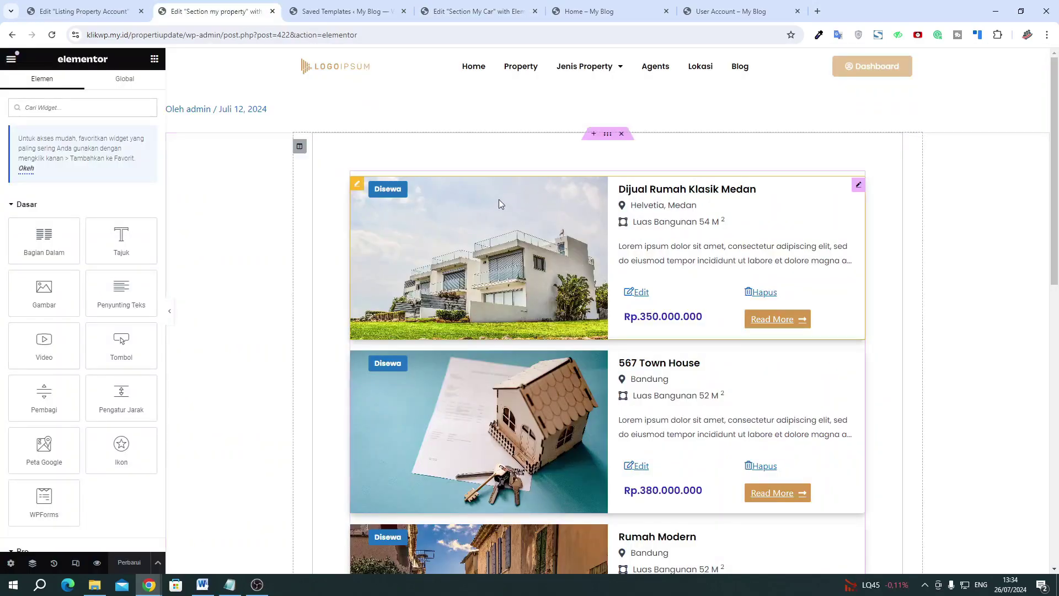
{"action": "left_click", "coordinate": [513, 223]}
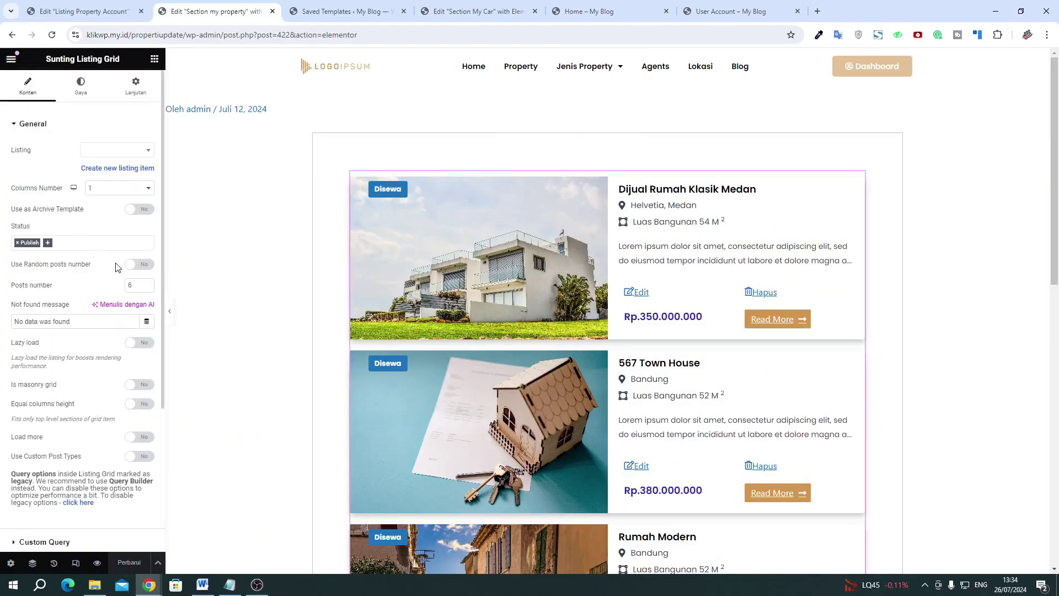
{"action": "scroll", "coordinate": [112, 361], "scroll_direction": "down", "scroll_amount": 3}
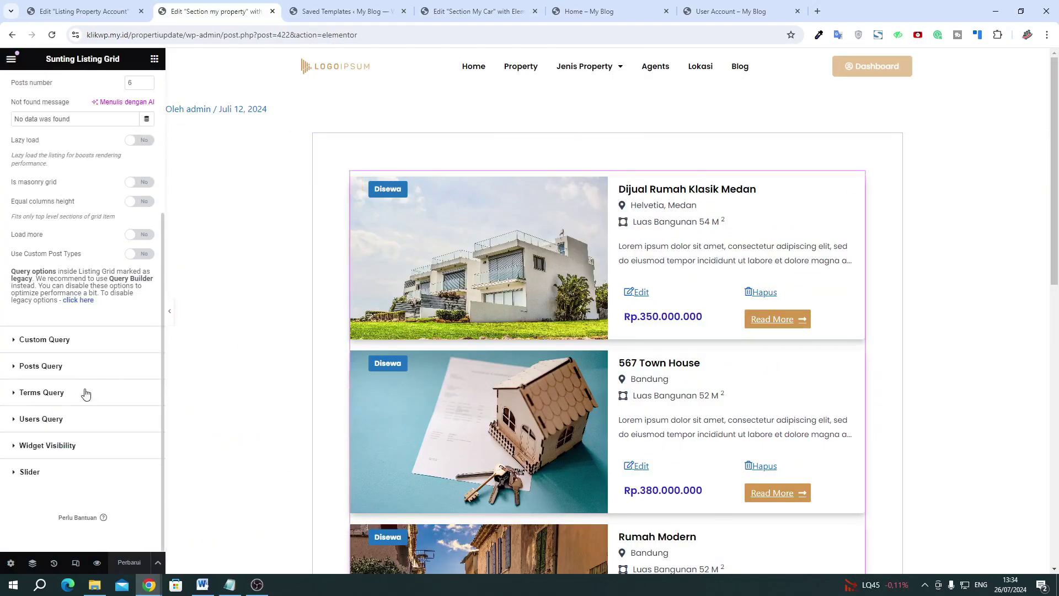
{"action": "left_click", "coordinate": [55, 373]}
{"action": "left_click", "coordinate": [60, 231]}
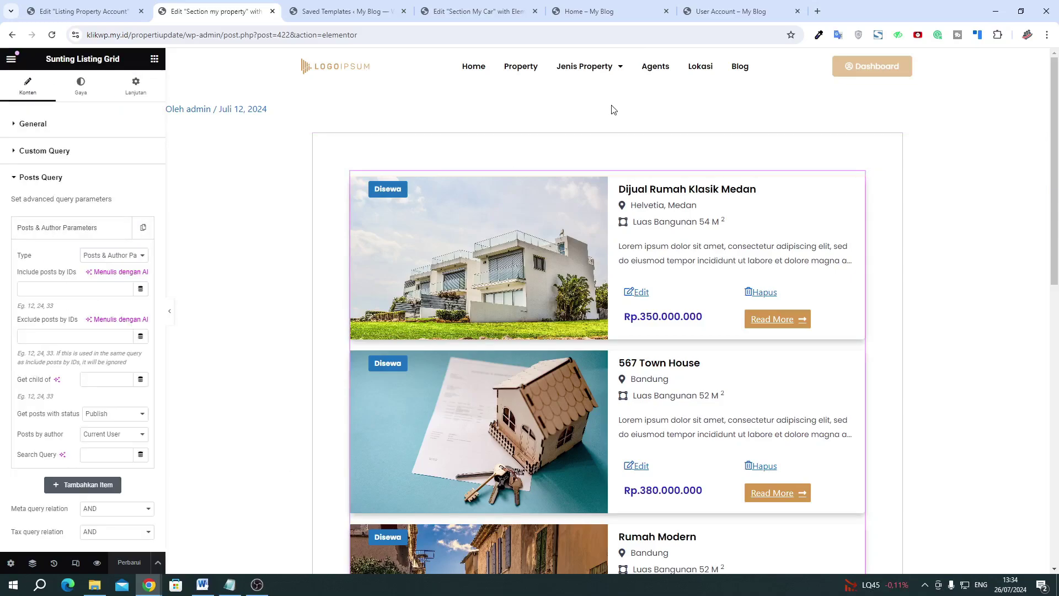
Set Posts by author to Current User in the Section My Car grid's query and publish the template
{"action": "left_click", "coordinate": [477, 11]}
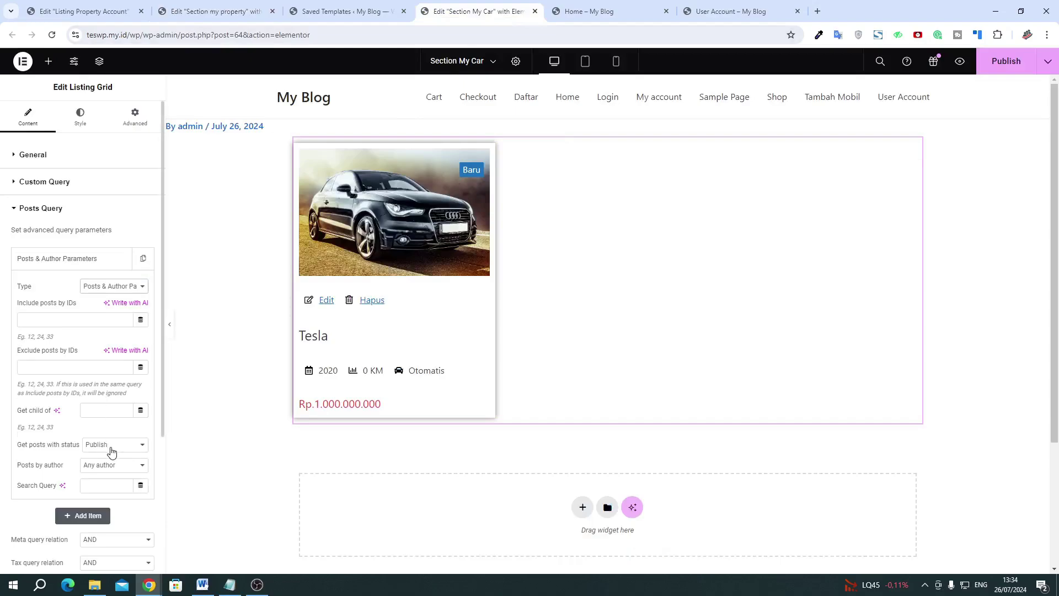
{"action": "left_click", "coordinate": [114, 466]}
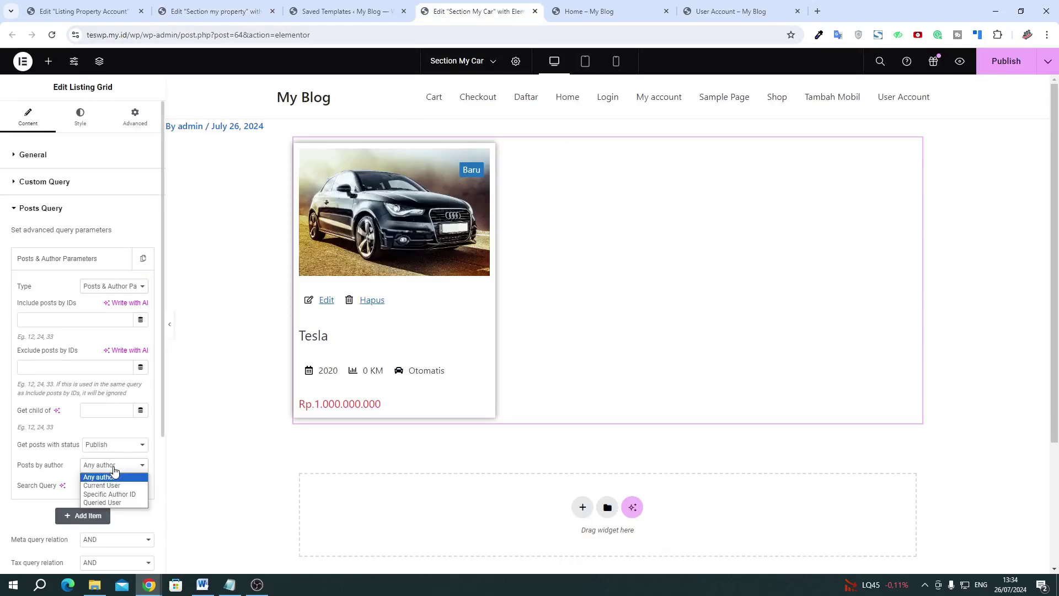
{"action": "left_click", "coordinate": [116, 485]}
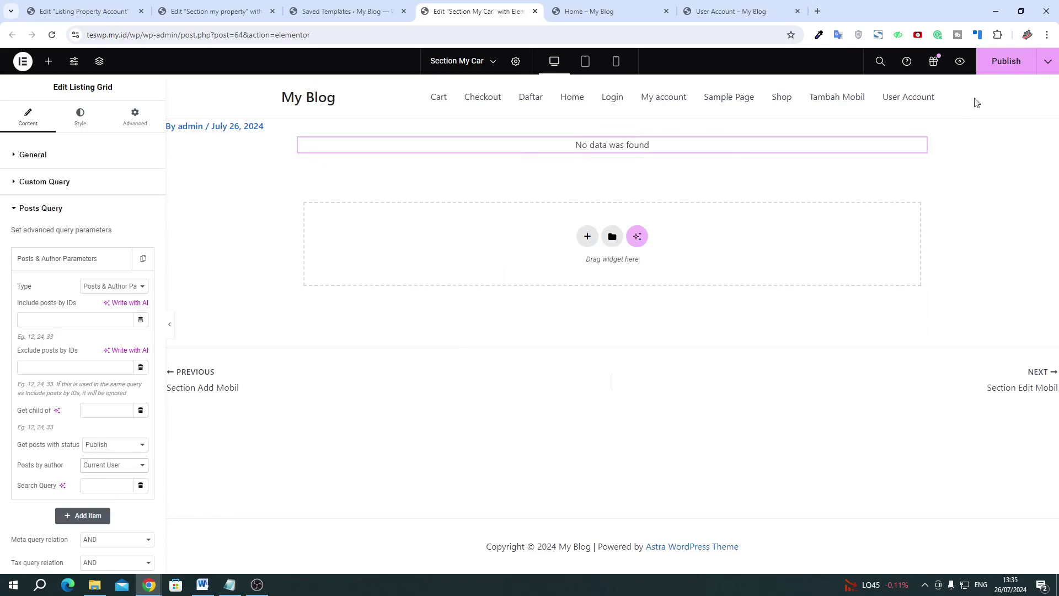
{"action": "left_click", "coordinate": [1002, 68]}
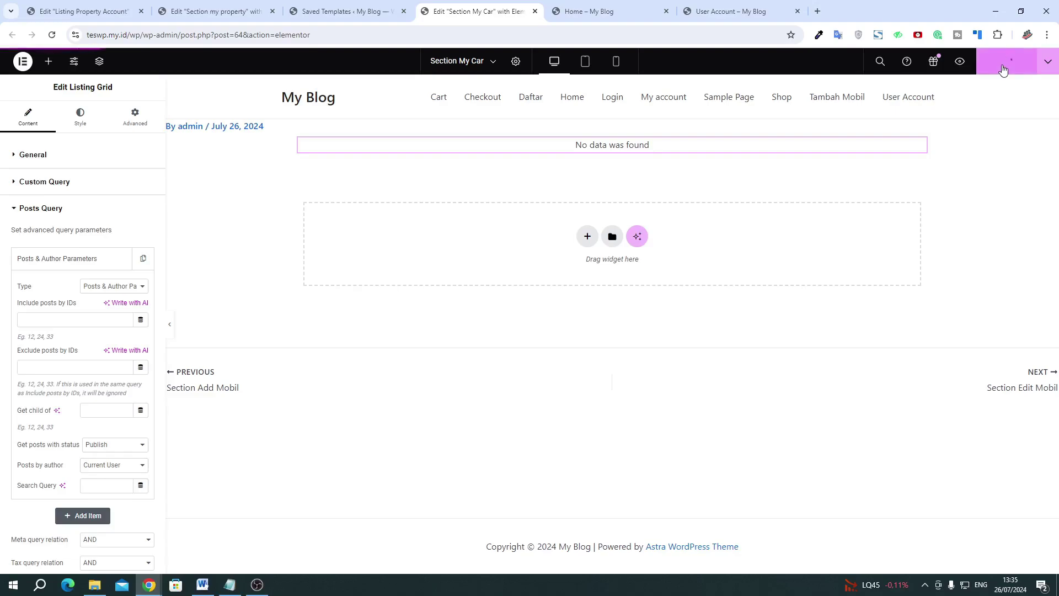
Switch to the incognito window and open the User Account page to check the member's car listing against the editor
{"action": "mouse_move", "coordinate": [156, 582]}
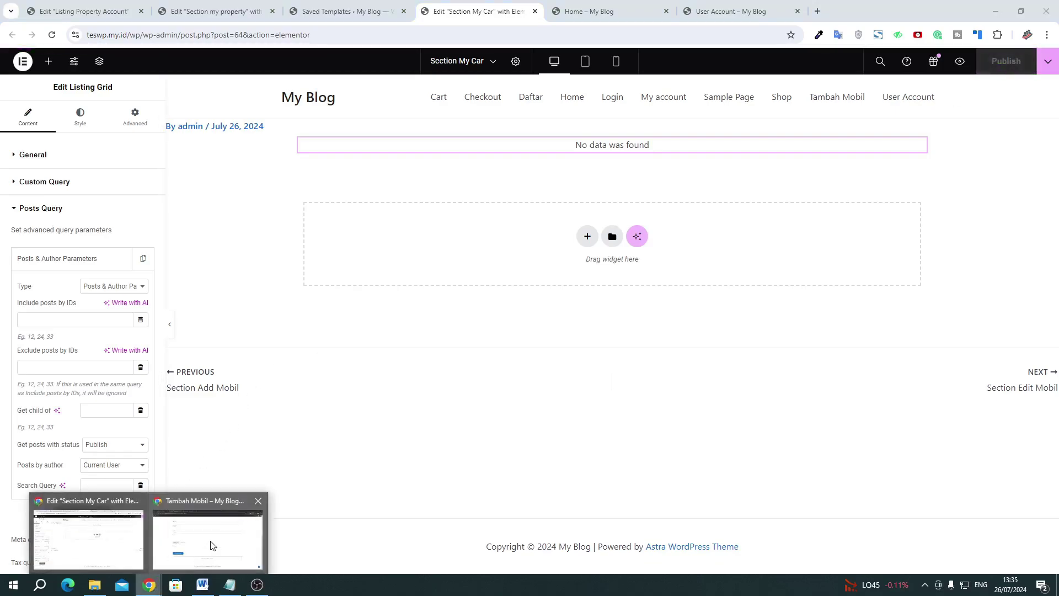
{"action": "left_click", "coordinate": [213, 546]}
{"action": "scroll", "coordinate": [363, 241], "scroll_direction": "up", "scroll_amount": 6}
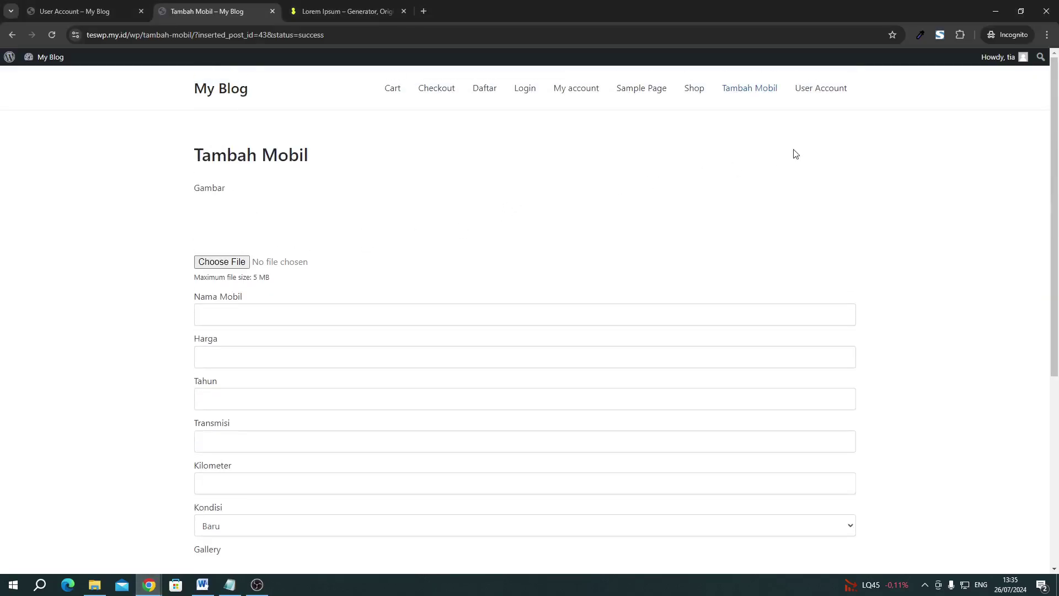
{"action": "left_click", "coordinate": [820, 88]}
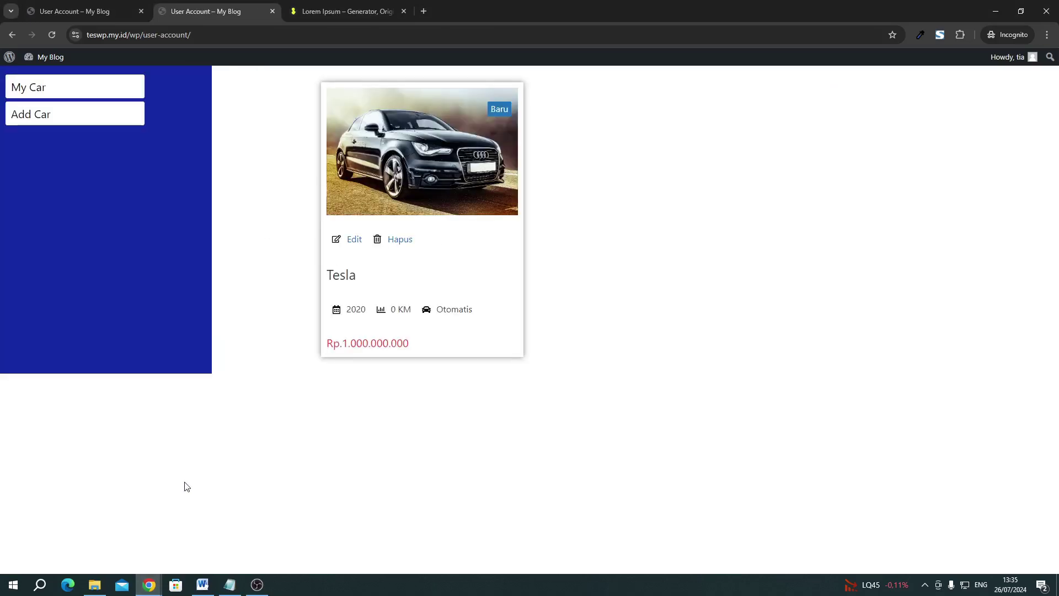
{"action": "mouse_move", "coordinate": [149, 584]}
{"action": "left_click", "coordinate": [89, 530]}
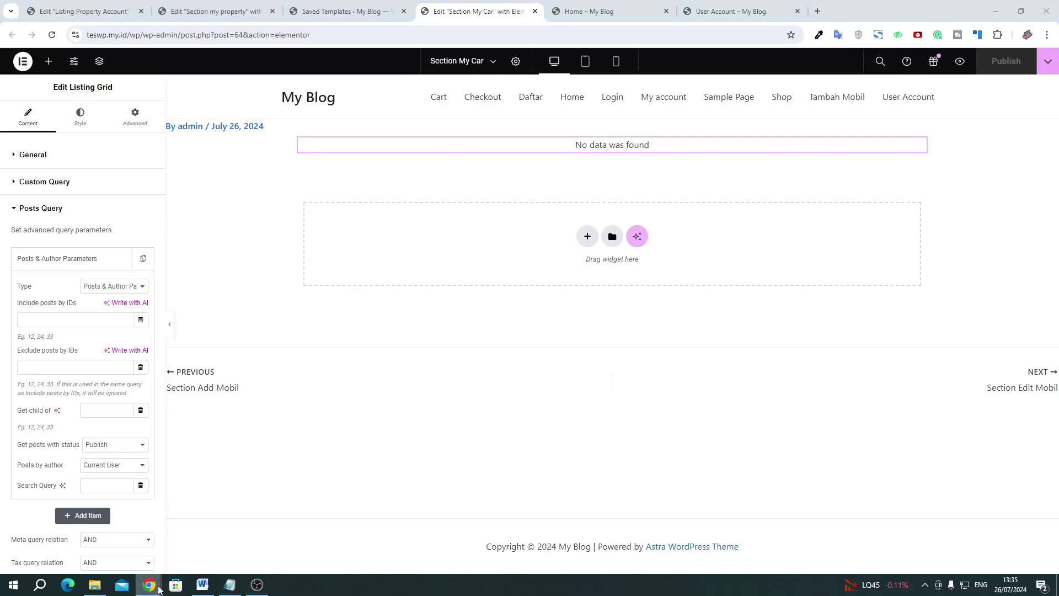
{"action": "mouse_move", "coordinate": [160, 586]}
{"action": "left_click", "coordinate": [208, 548]}
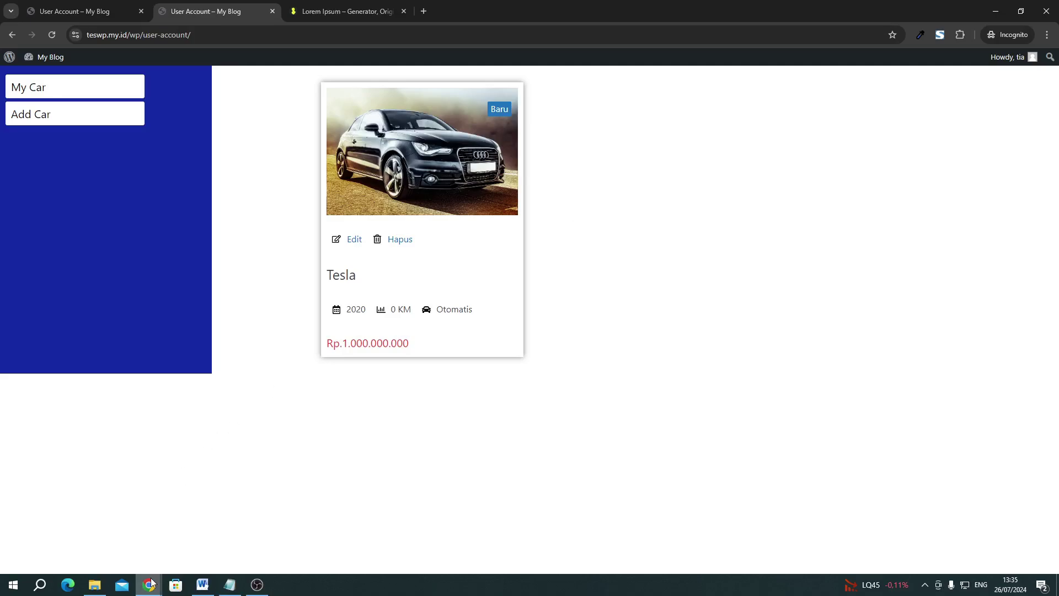
Return to the admin browser window and reload its User Account page to check the listing for the admin account
{"action": "mouse_move", "coordinate": [149, 585]}
{"action": "left_click", "coordinate": [89, 537]}
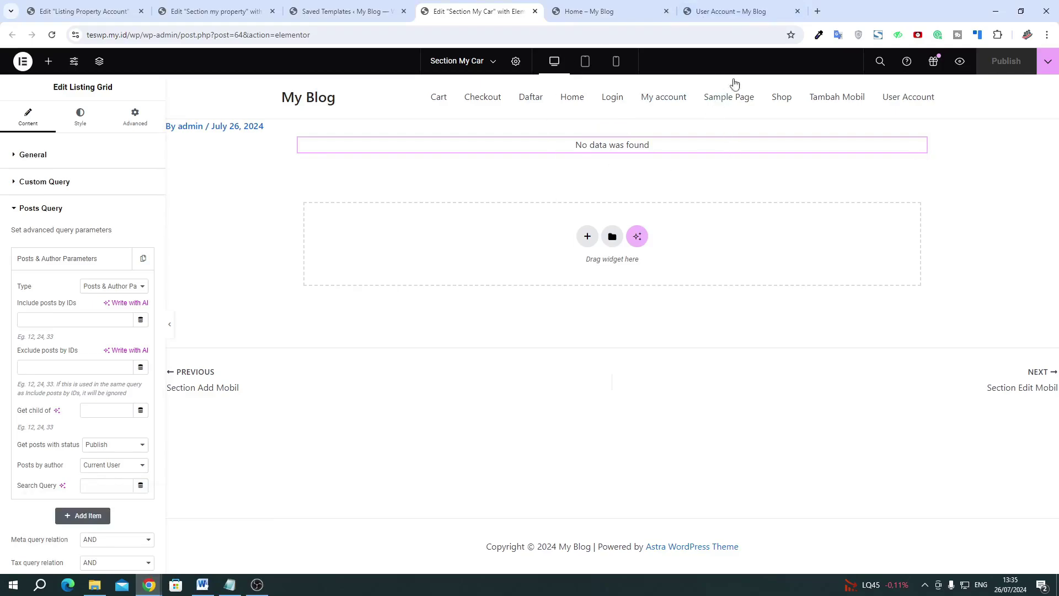
{"action": "left_click", "coordinate": [736, 12]}
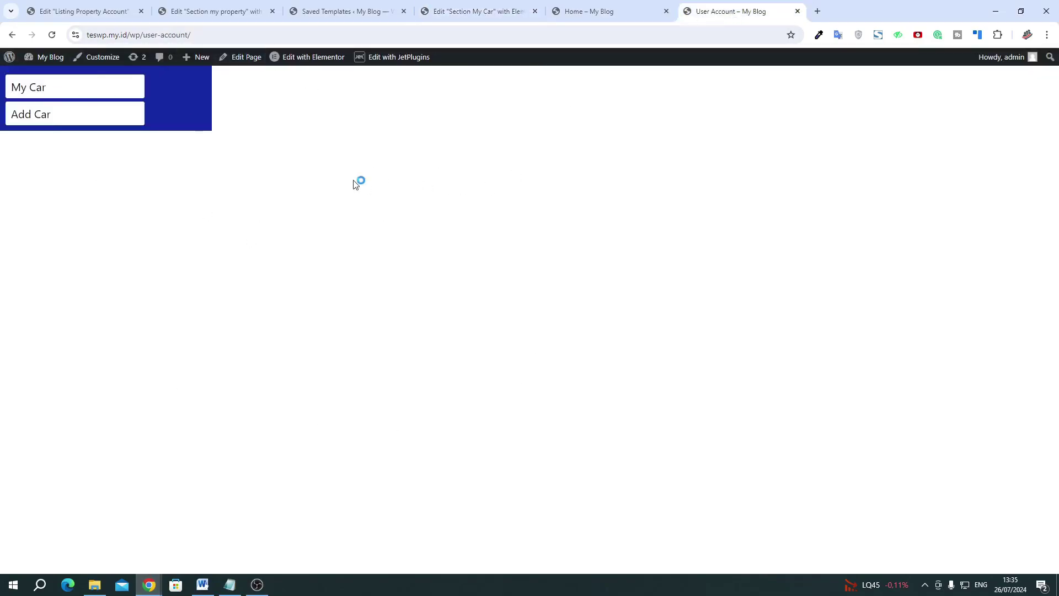
{"action": "left_click", "coordinate": [260, 34]}
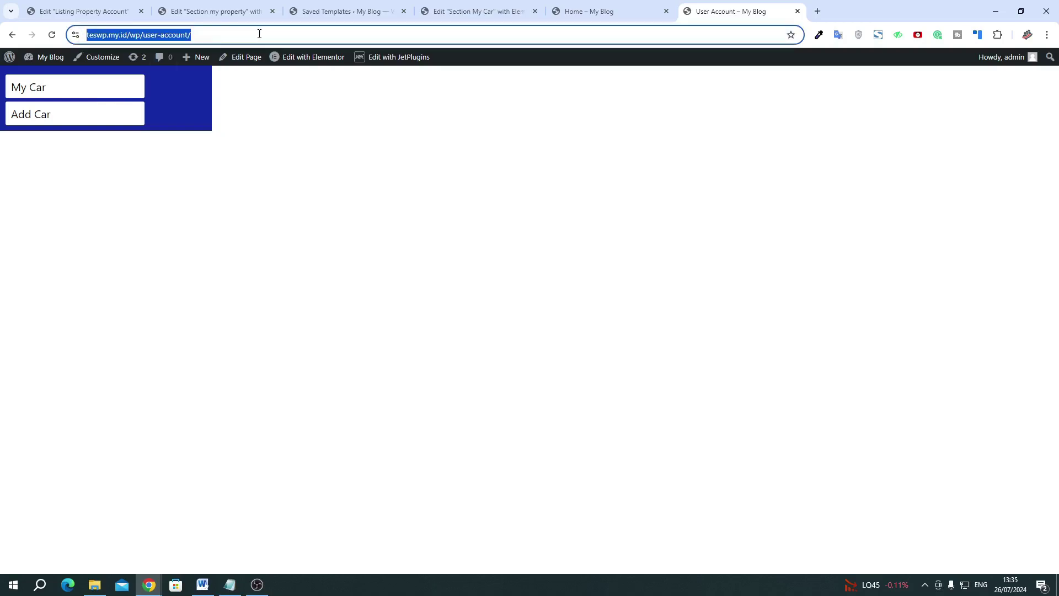
{"action": "left_click", "coordinate": [241, 37]}
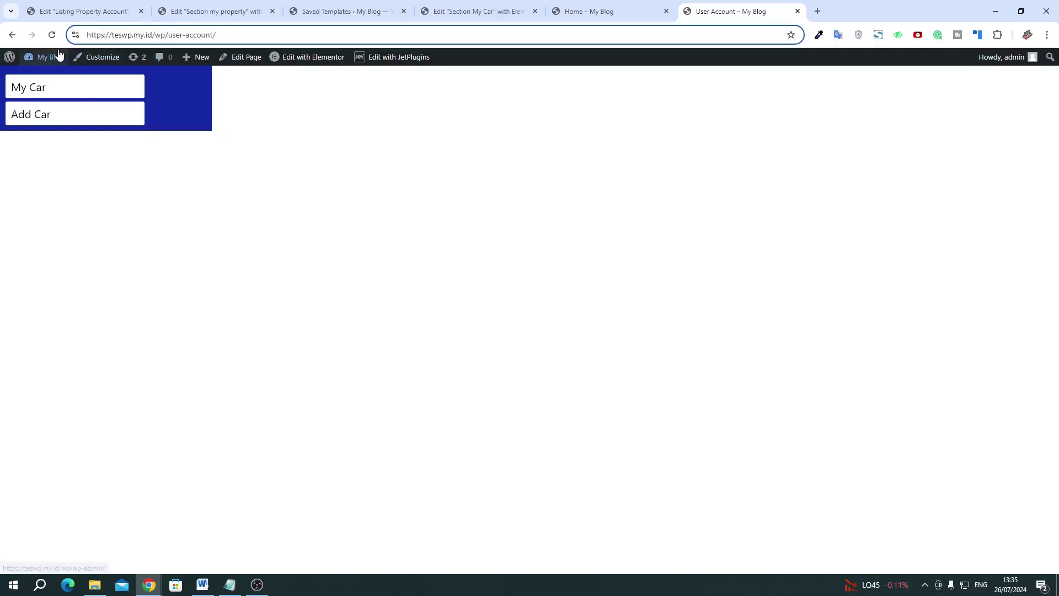
{"action": "left_click", "coordinate": [52, 35]}
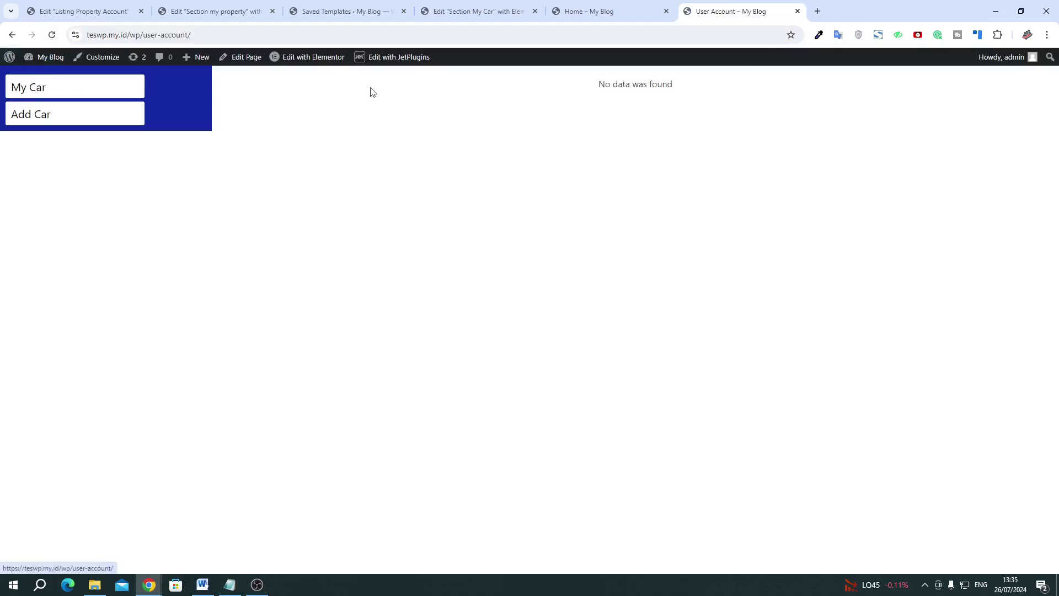
{"action": "left_click_drag", "start_coordinate": [599, 83], "coordinate": [638, 88]}
{"action": "left_click", "coordinate": [638, 88]}
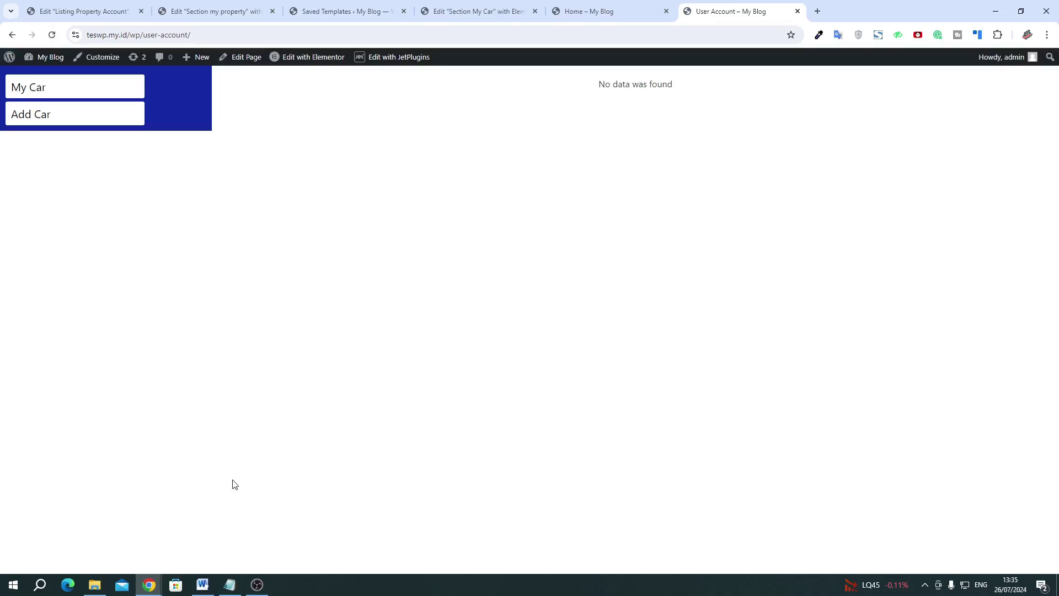
Close the Lorem Ipsum tab in the incognito window and open the Tesla car's edit form from the My Car page
{"action": "mouse_move", "coordinate": [157, 585]}
{"action": "left_click", "coordinate": [188, 556]}
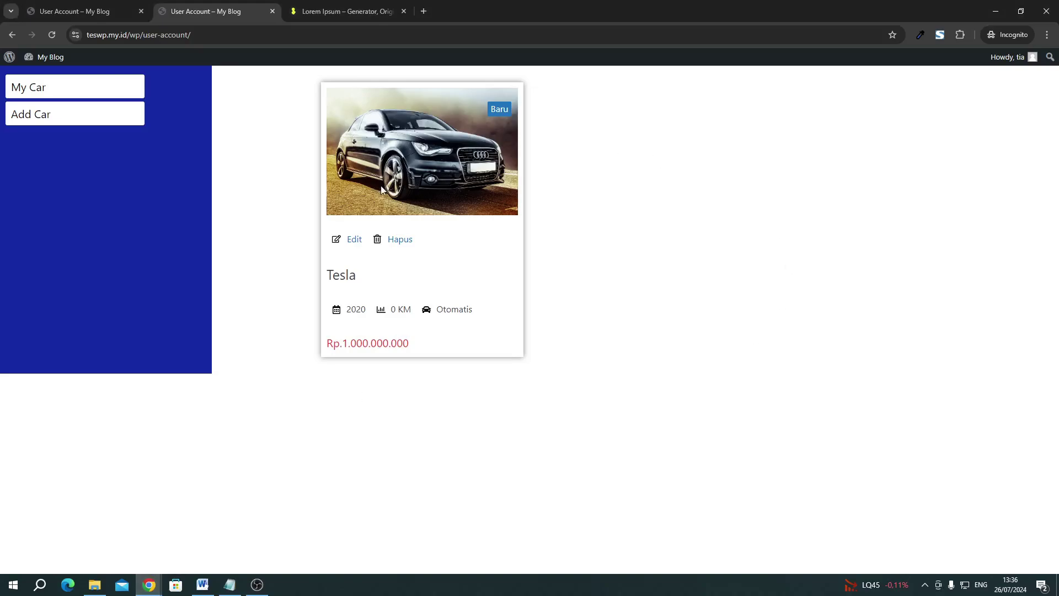
{"action": "left_click", "coordinate": [403, 11]}
{"action": "left_click", "coordinate": [40, 87]}
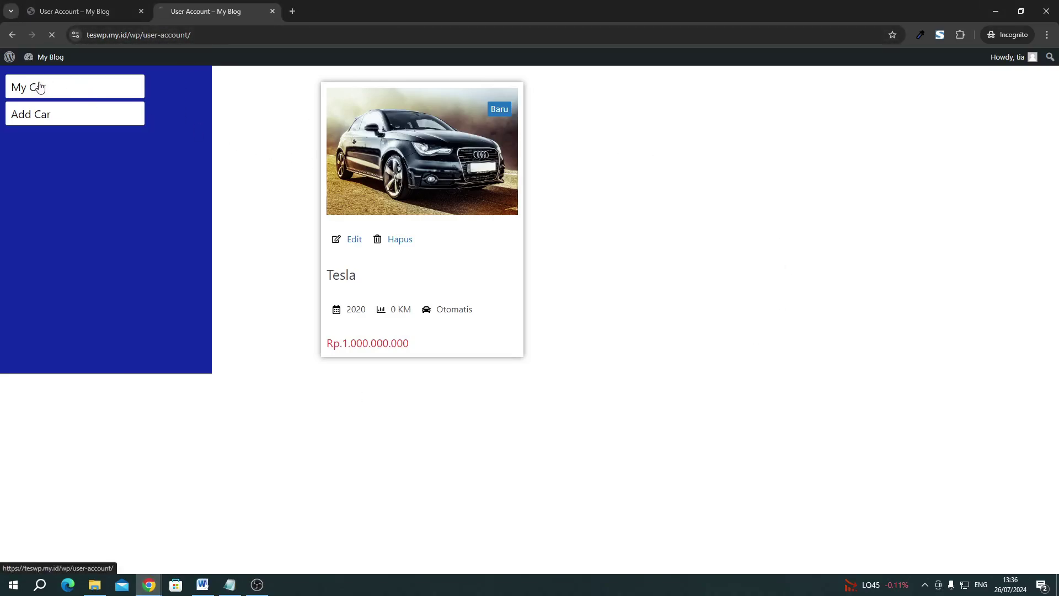
{"action": "left_click", "coordinate": [341, 242]}
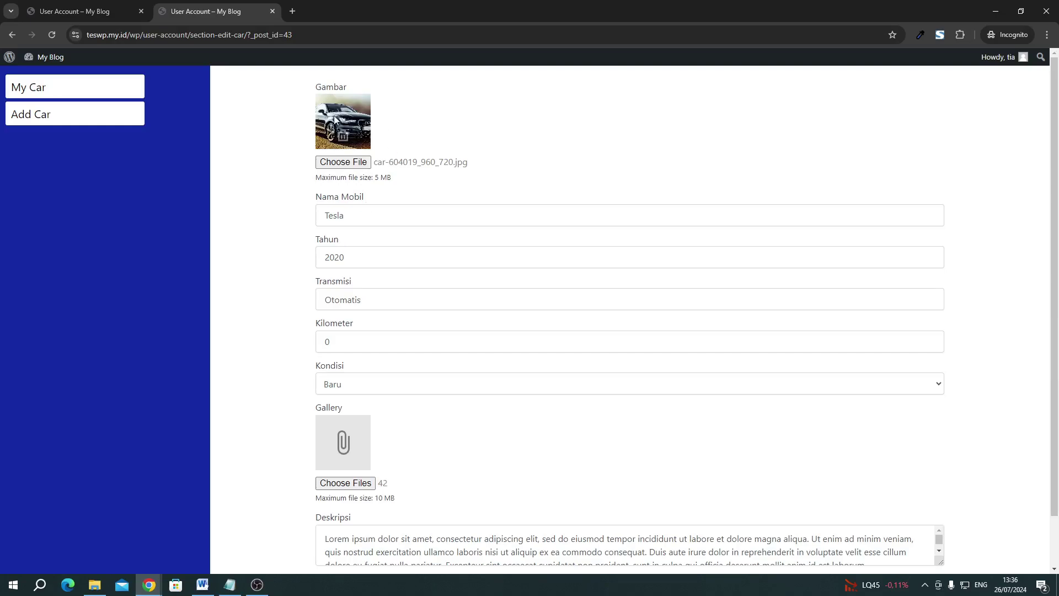
Review the Tesla car's edit form down to the Ubah Property button, checking the Gallery field's preview
{"action": "scroll", "coordinate": [340, 334], "scroll_direction": "down", "scroll_amount": 1}
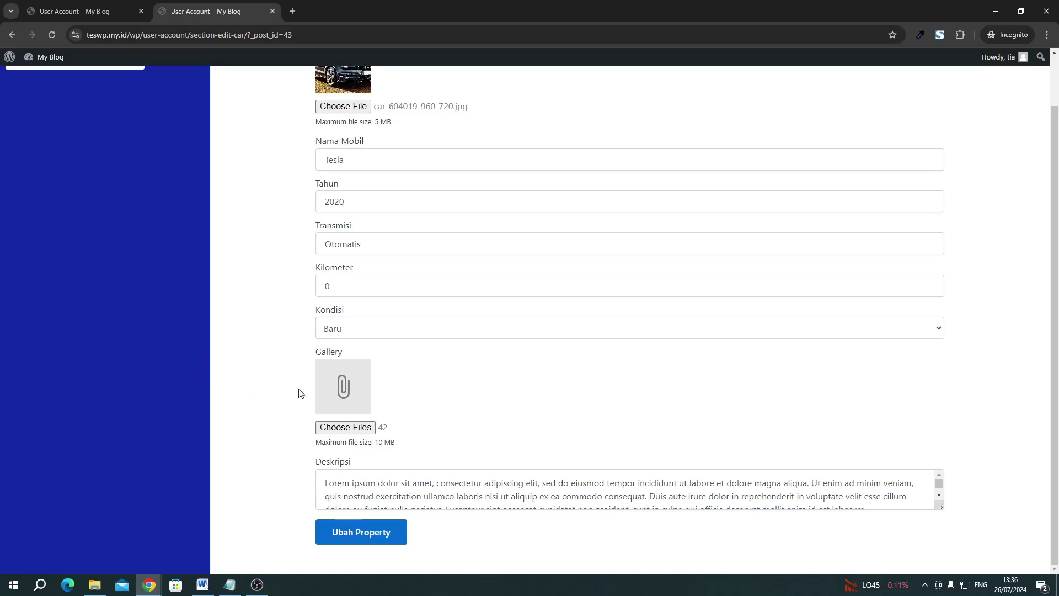
{"action": "mouse_move", "coordinate": [325, 373]}
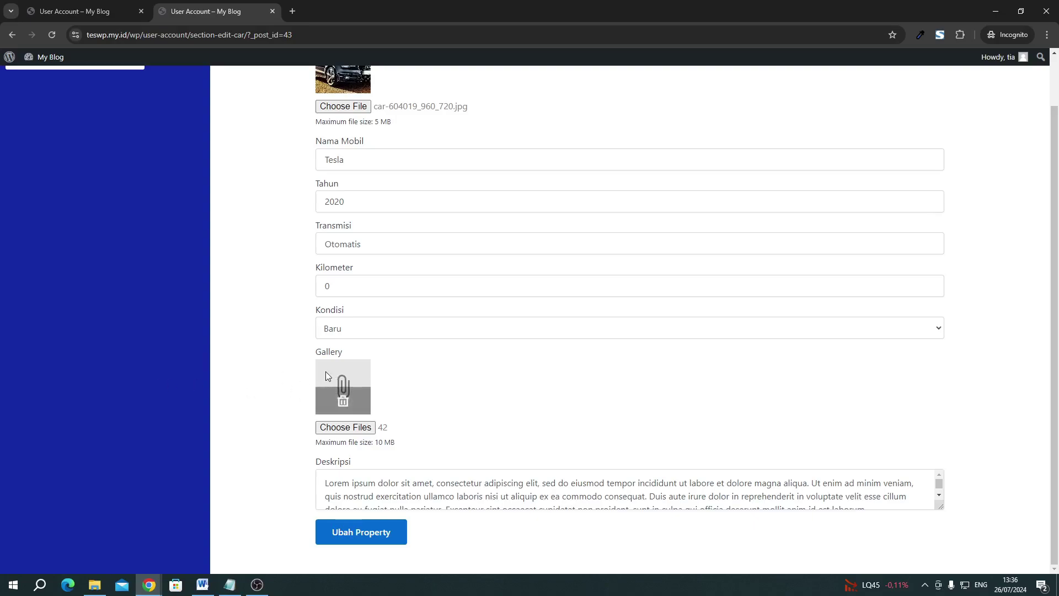
{"action": "scroll", "coordinate": [326, 373], "scroll_direction": "up", "scroll_amount": 1}
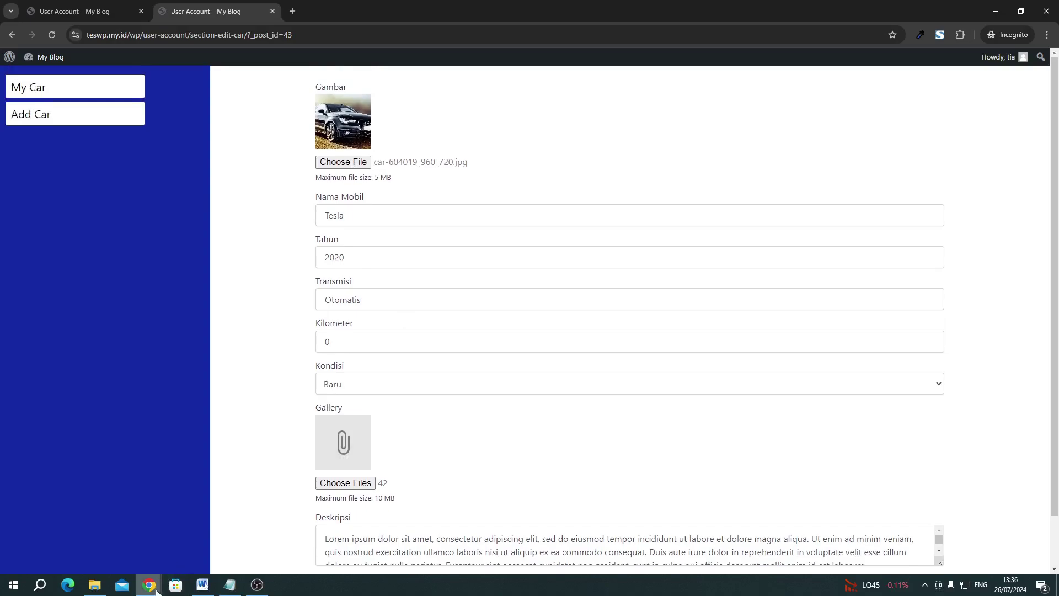
Return to the admin browser window and close the Section My Car editor, Home and User Account tabs
{"action": "mouse_move", "coordinate": [149, 585]}
{"action": "left_click", "coordinate": [118, 555]}
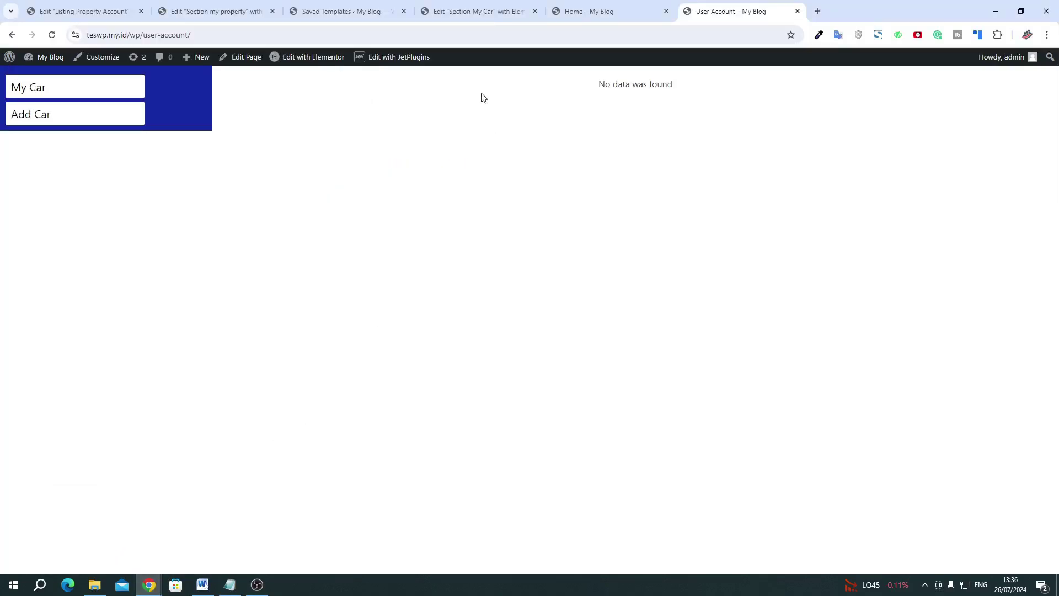
{"action": "left_click", "coordinate": [486, 9]}
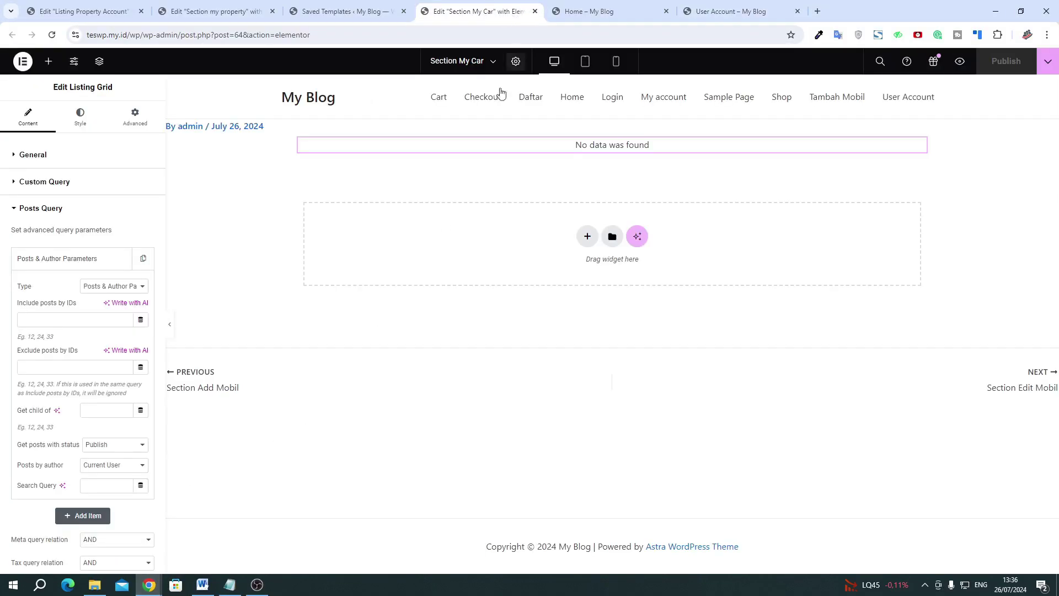
{"action": "left_click", "coordinate": [534, 12]}
{"action": "left_click", "coordinate": [534, 12]}
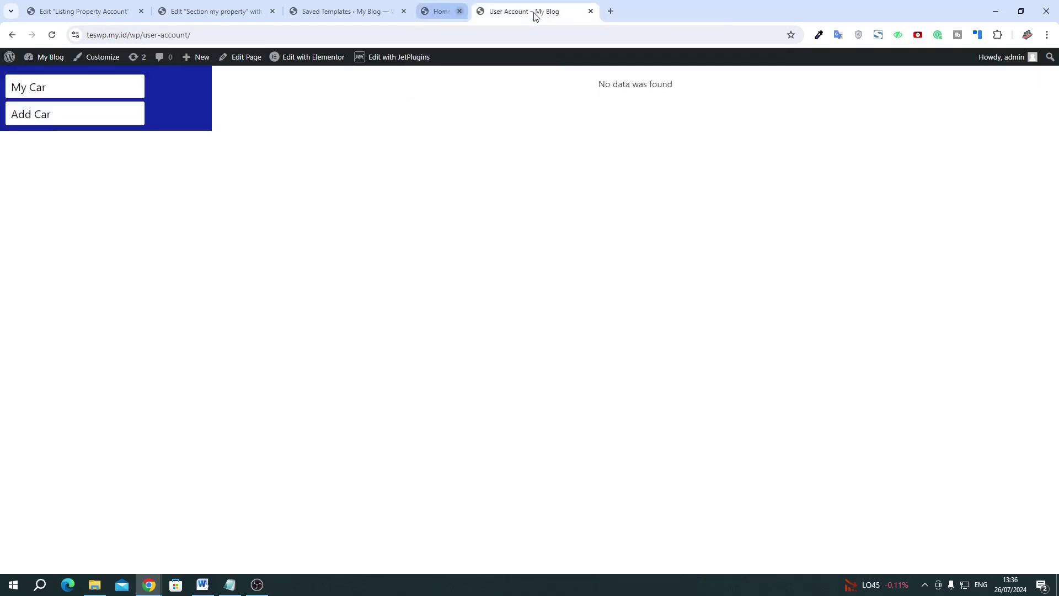
{"action": "left_click", "coordinate": [534, 12]}
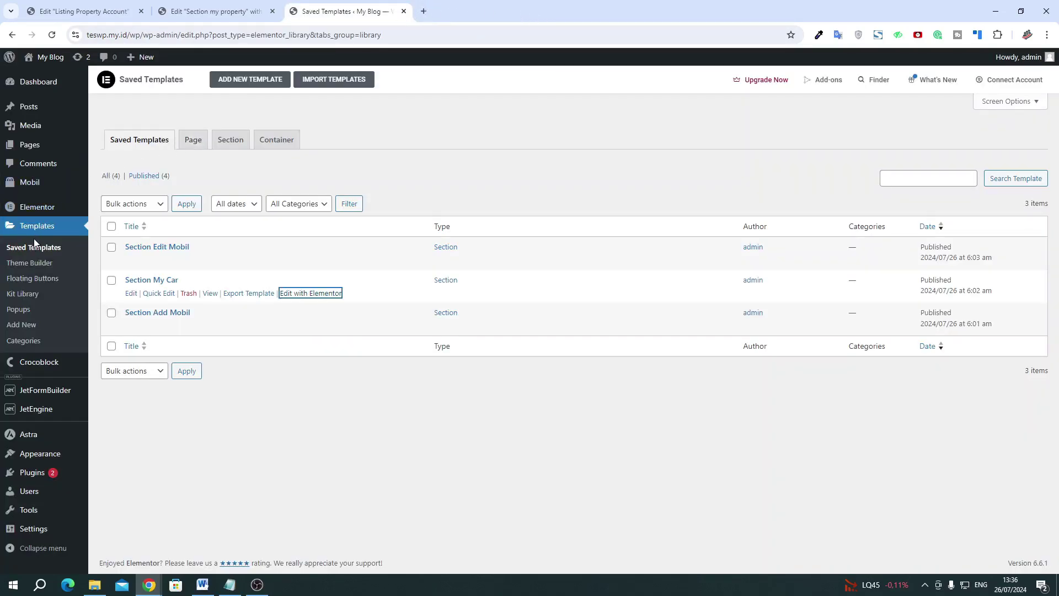
Open Form Add Mobil from the JetFormBuilder forms and inspect its Gallery media field's name, attachment and upload settings
{"action": "mouse_move", "coordinate": [52, 390]}
{"action": "left_click", "coordinate": [118, 398]}
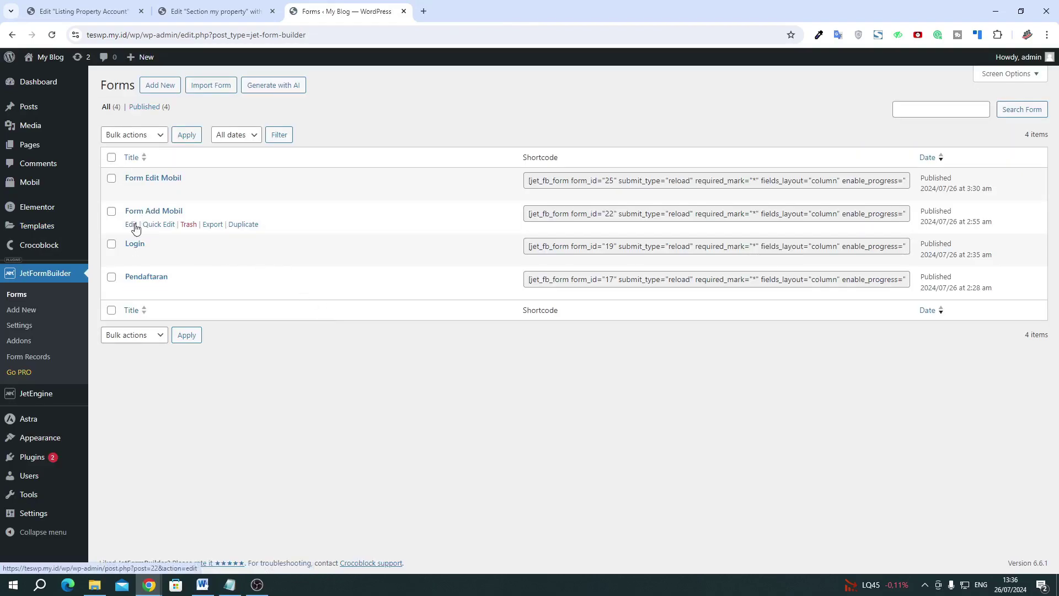
{"action": "left_click", "coordinate": [131, 225]}
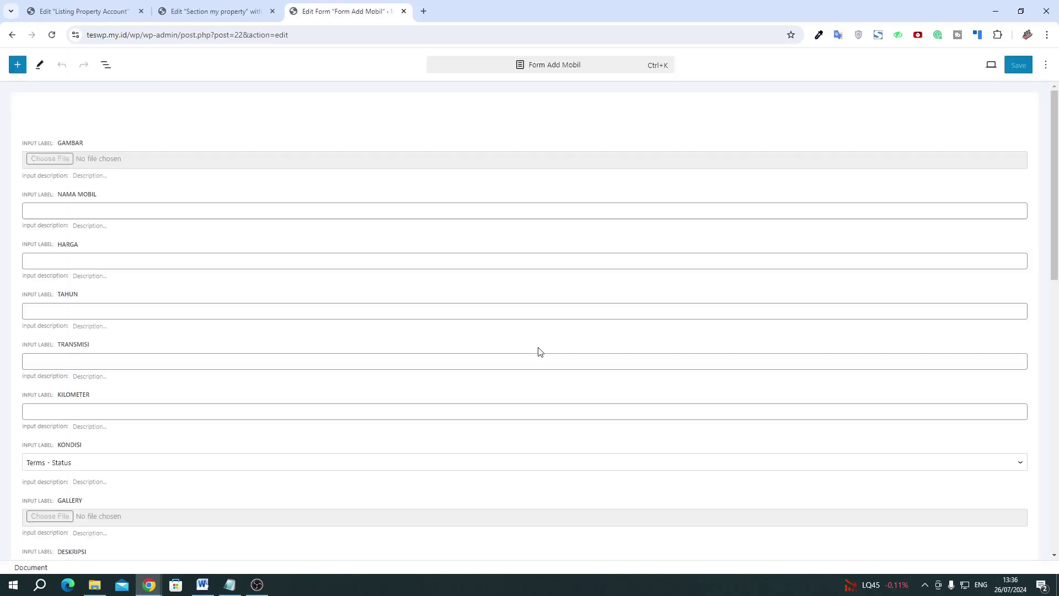
{"action": "scroll", "coordinate": [321, 397], "scroll_direction": "down", "scroll_amount": 2}
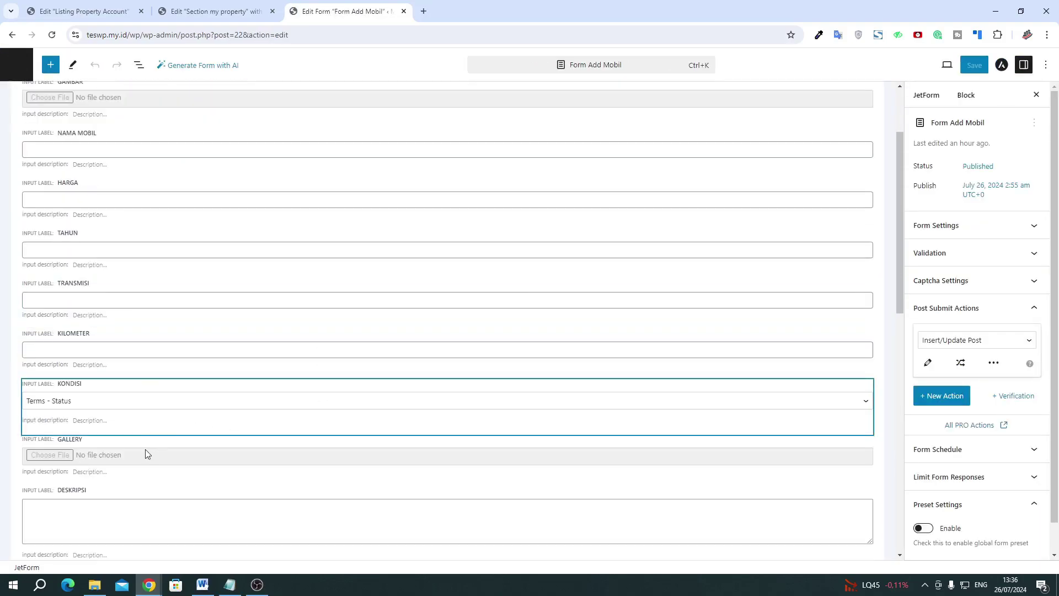
{"action": "left_click", "coordinate": [145, 449]}
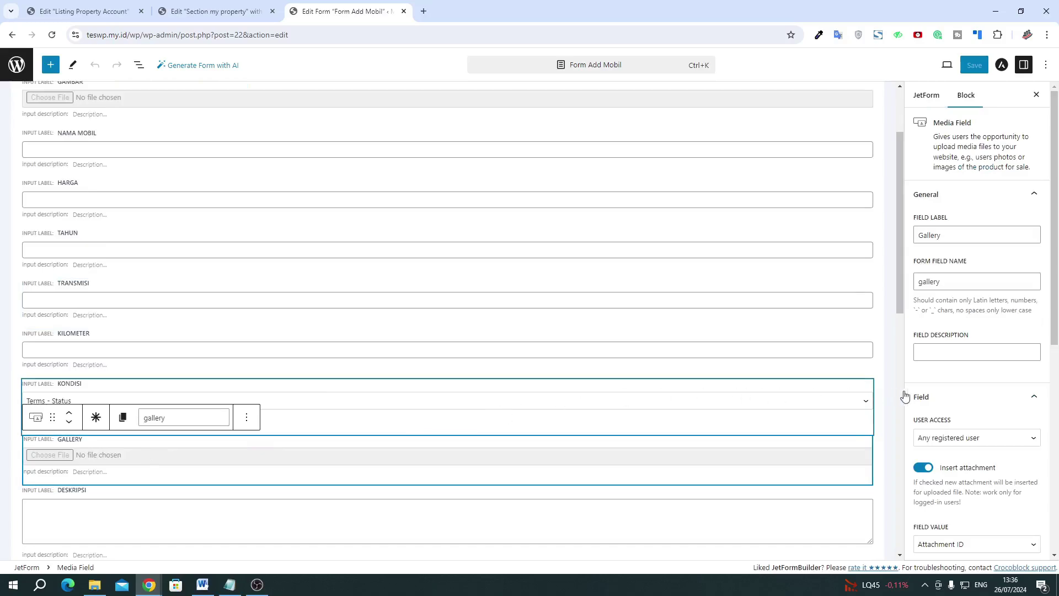
{"action": "scroll", "coordinate": [915, 401], "scroll_direction": "down", "scroll_amount": 6}
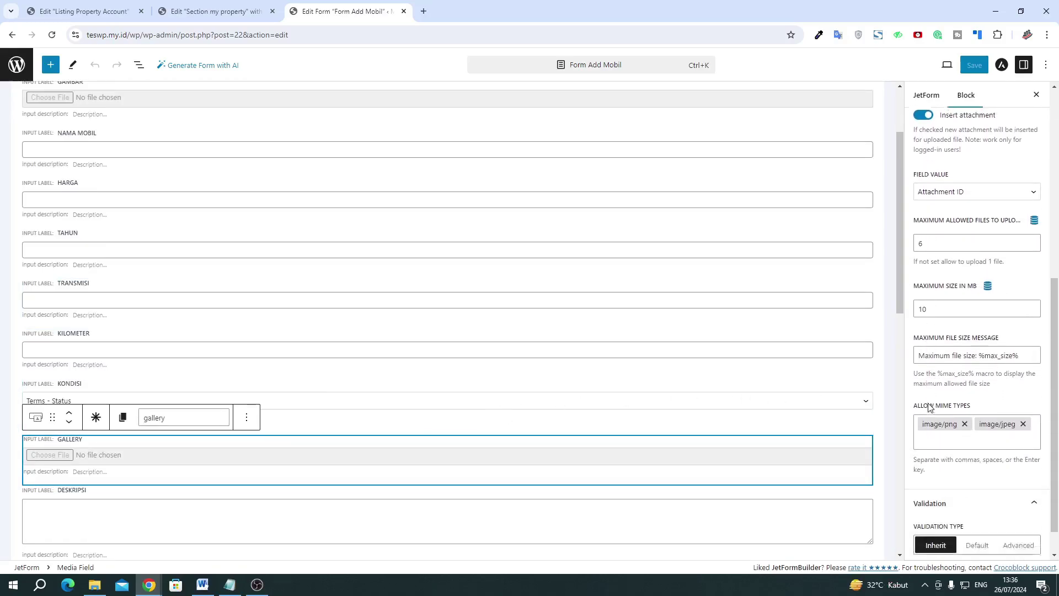
{"action": "scroll", "coordinate": [932, 407], "scroll_direction": "up", "scroll_amount": 7}
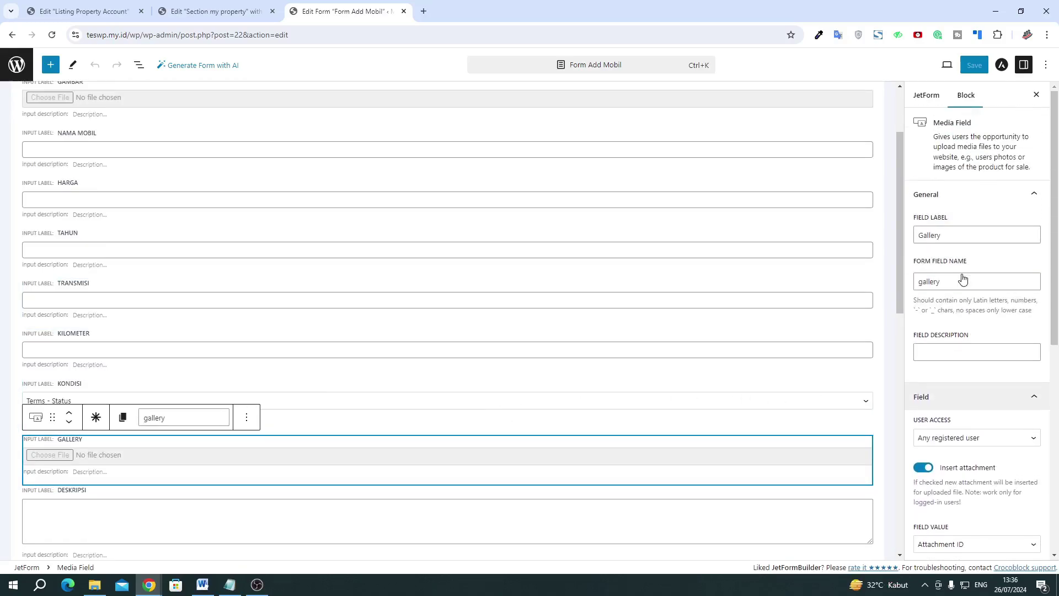
{"action": "left_click", "coordinate": [948, 279]}
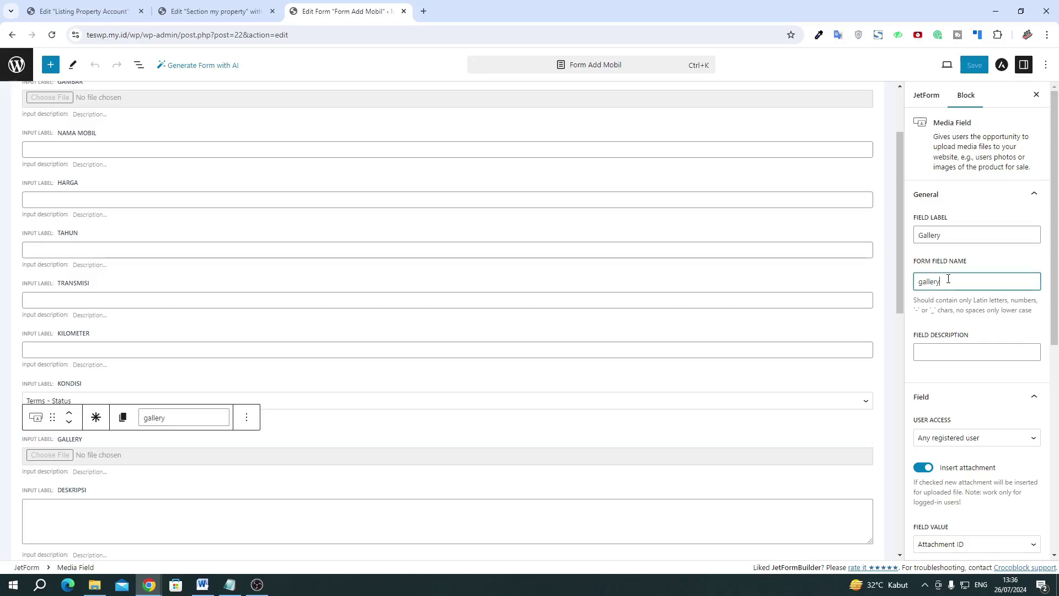
{"action": "double_click", "coordinate": [941, 283]}
Check how Gallery is mapped in Form Add Mobil's Insert/Update Post action, then close the action without changes
{"action": "left_click", "coordinate": [932, 94]}
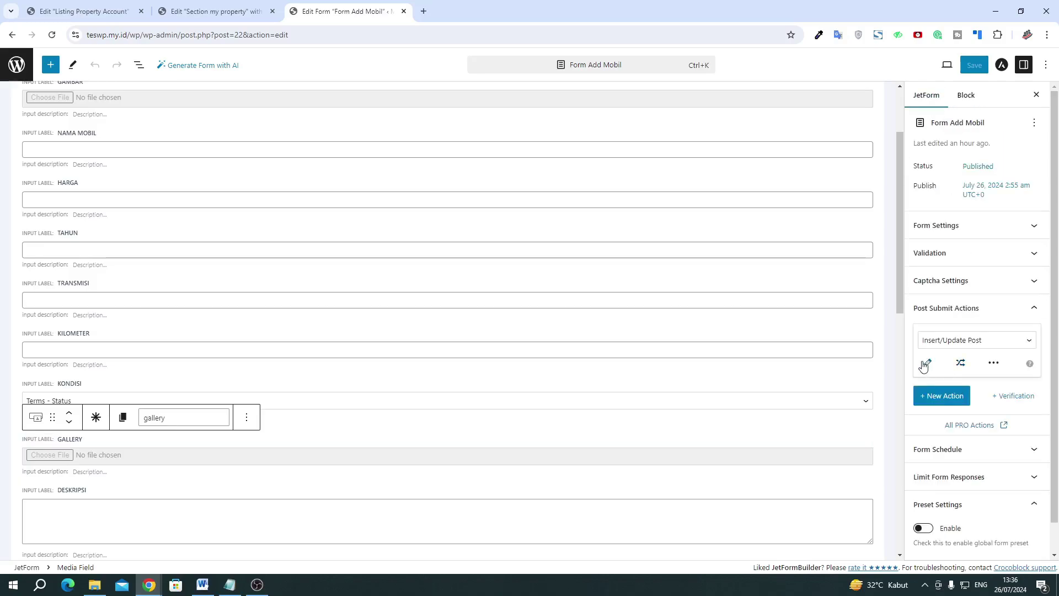
{"action": "left_click", "coordinate": [928, 362]}
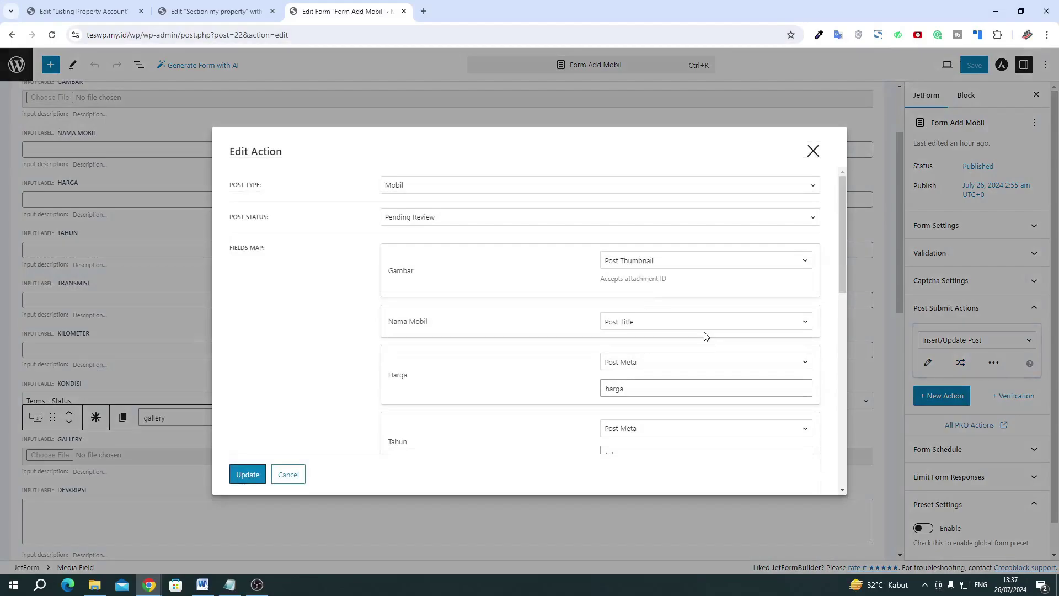
{"action": "scroll", "coordinate": [695, 336], "scroll_direction": "down", "scroll_amount": 5}
{"action": "scroll", "coordinate": [508, 372], "scroll_direction": "down", "scroll_amount": 2}
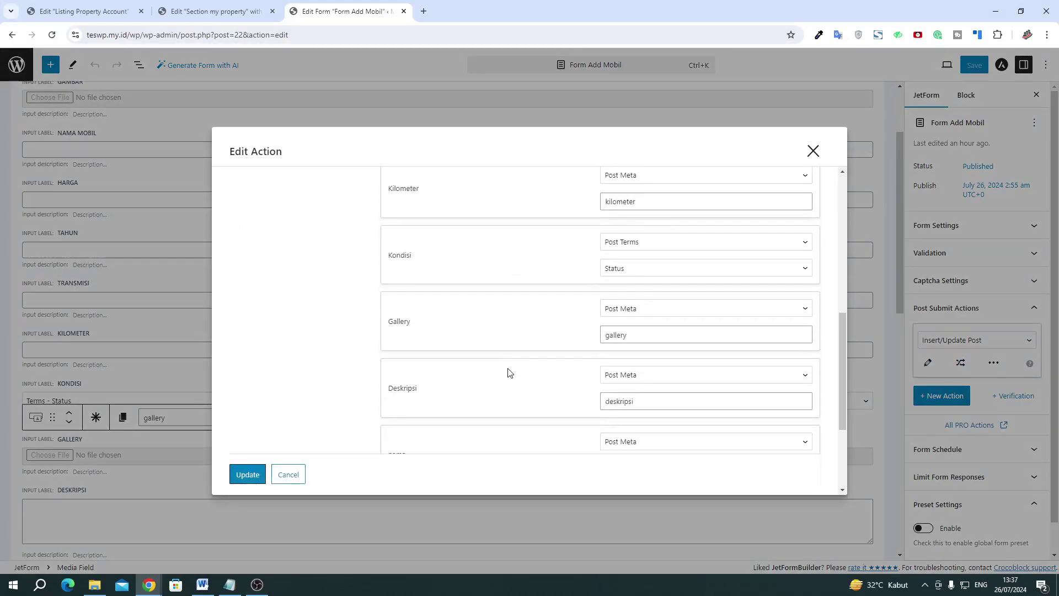
{"action": "left_click", "coordinate": [634, 338]}
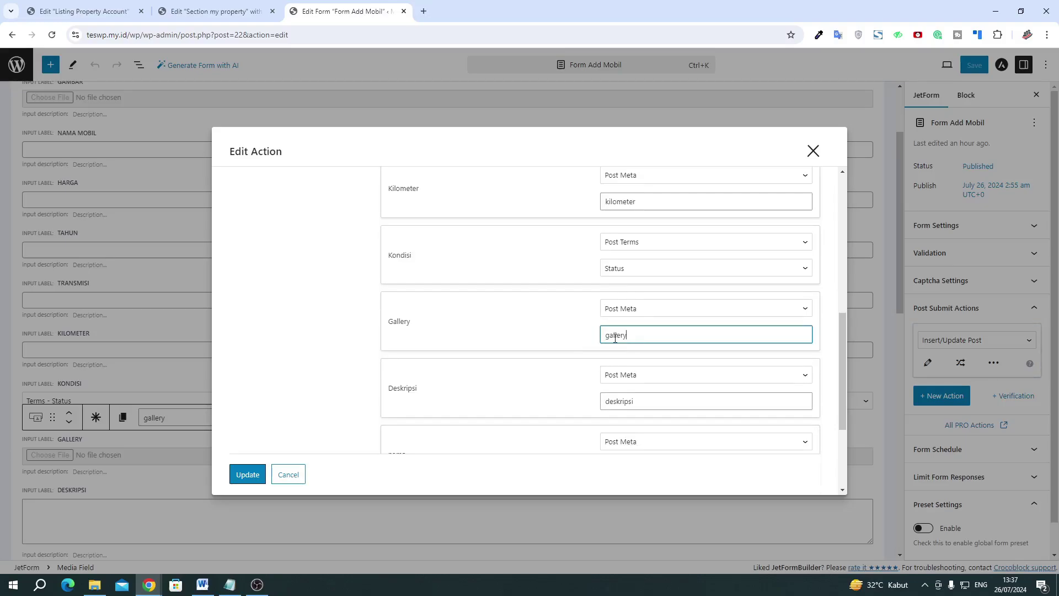
{"action": "left_click", "coordinate": [812, 150]}
Return to the forms list, open Form Edit Mobil for editing and select its Gallery media field
{"action": "left_click", "coordinate": [16, 65]}
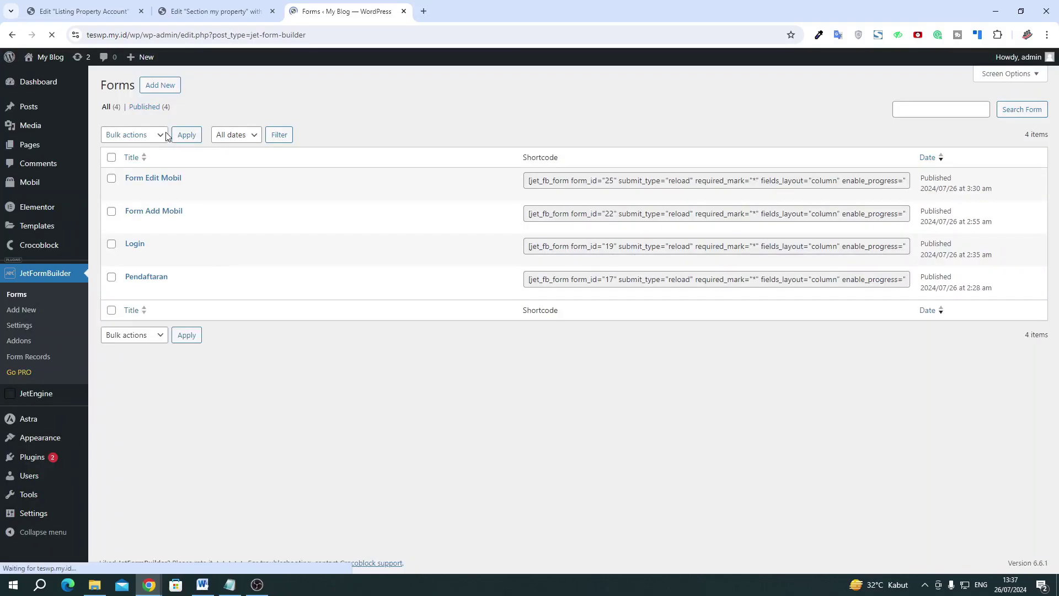
{"action": "left_click", "coordinate": [132, 191]}
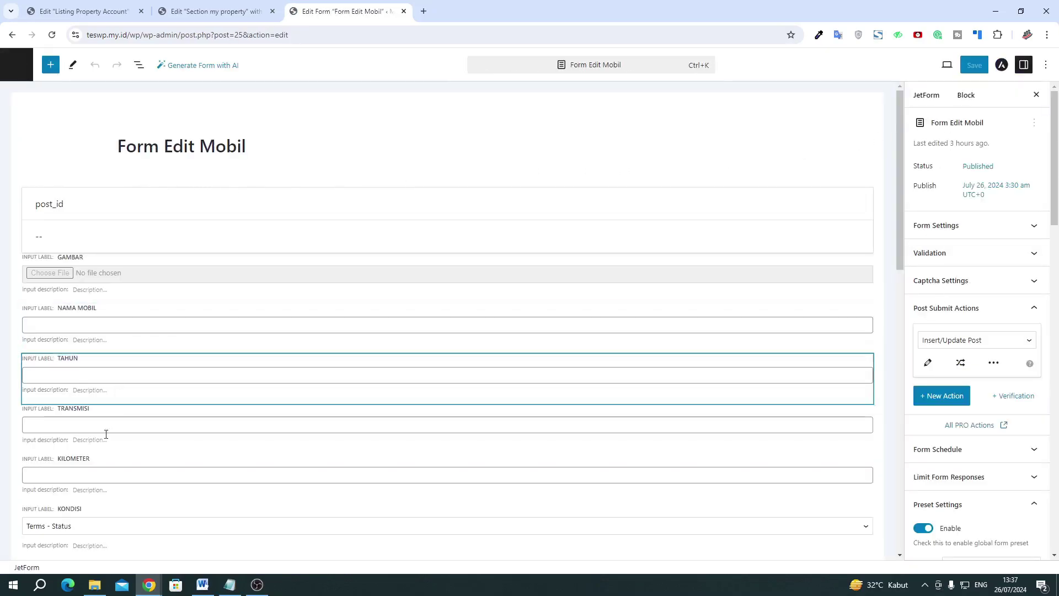
{"action": "scroll", "coordinate": [107, 453], "scroll_direction": "down", "scroll_amount": 1}
{"action": "scroll", "coordinate": [107, 453], "scroll_direction": "down", "scroll_amount": 3}
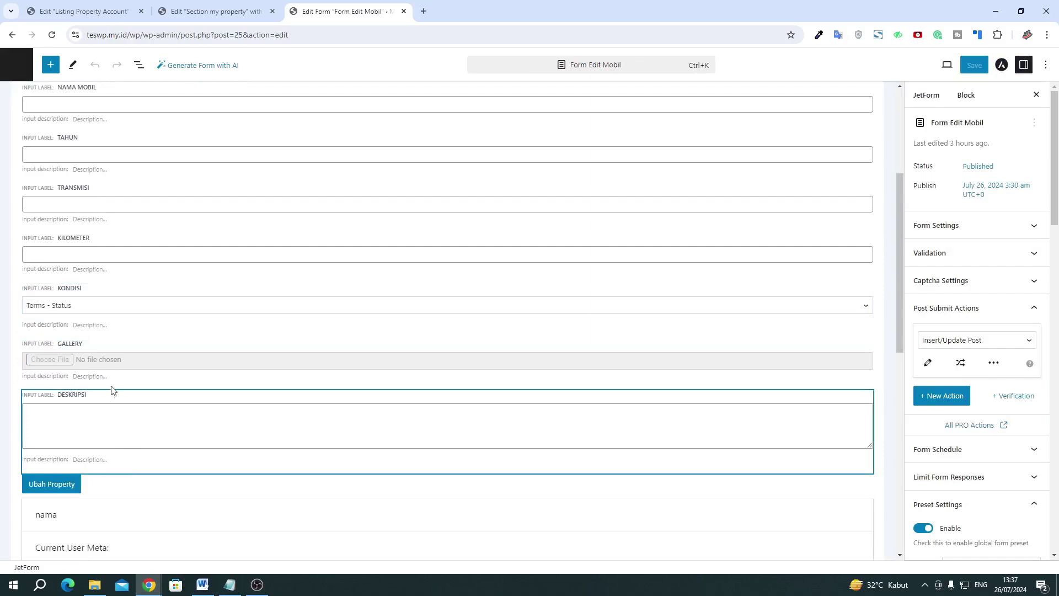
{"action": "left_click", "coordinate": [110, 367]}
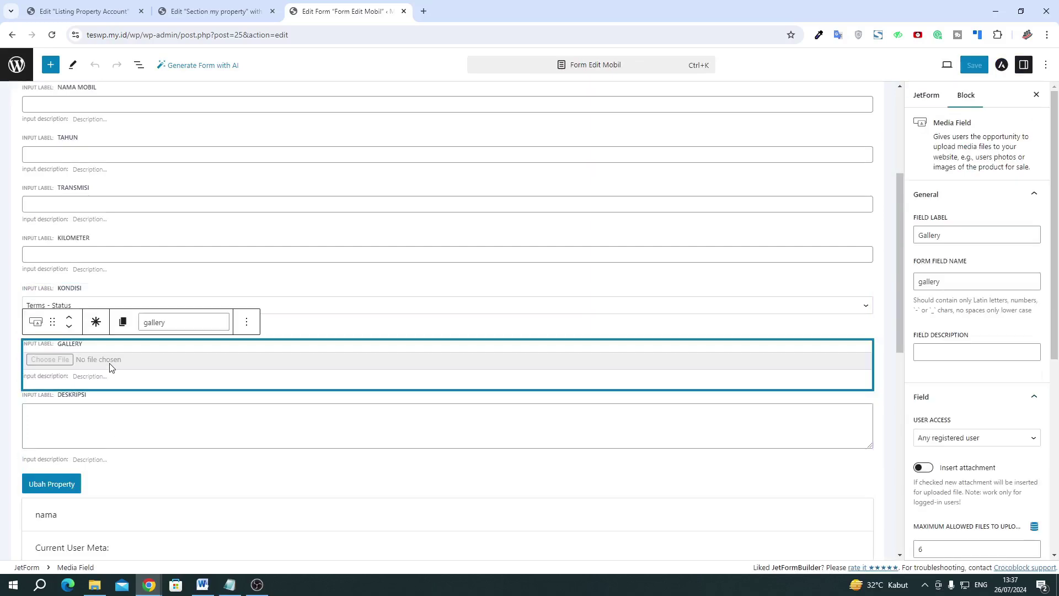
Enable Insert attachment on the Gallery field and set its field value to Attachment ID
{"action": "scroll", "coordinate": [950, 353], "scroll_direction": "down", "scroll_amount": 3}
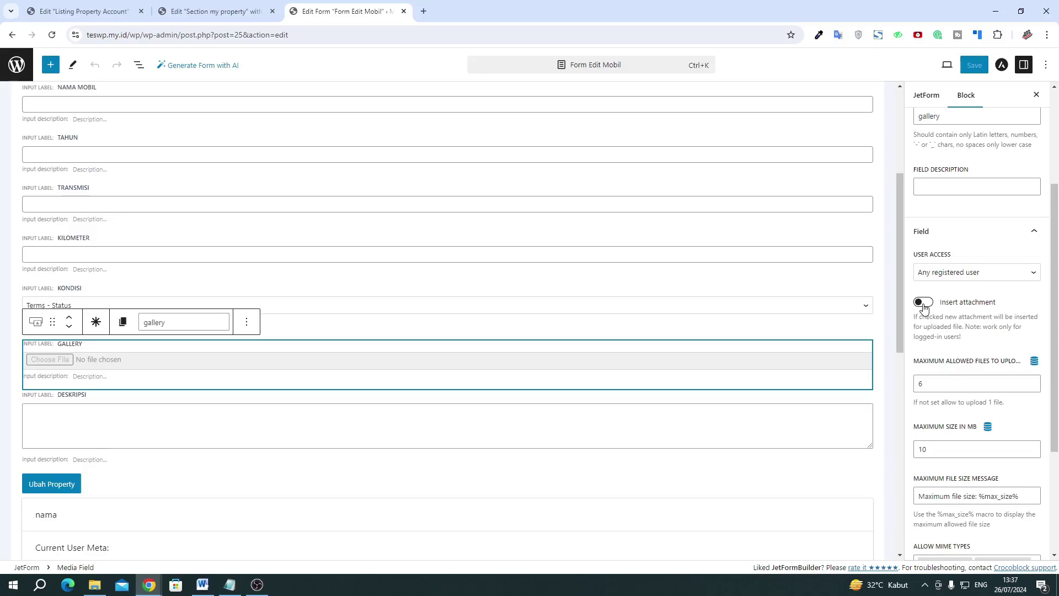
{"action": "left_click", "coordinate": [923, 302]}
{"action": "left_click", "coordinate": [942, 379]}
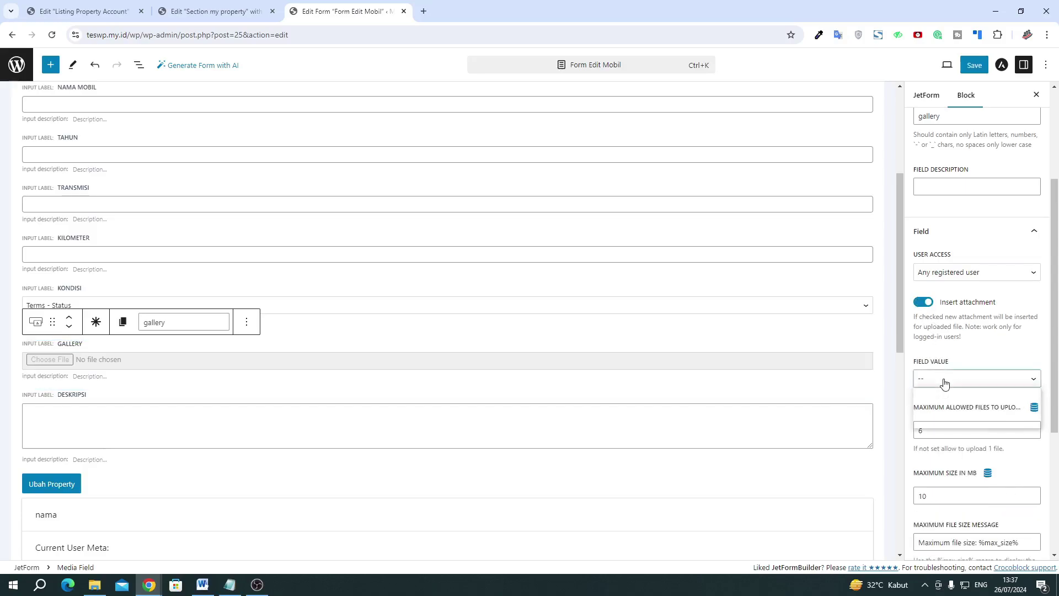
{"action": "left_click", "coordinate": [946, 404]}
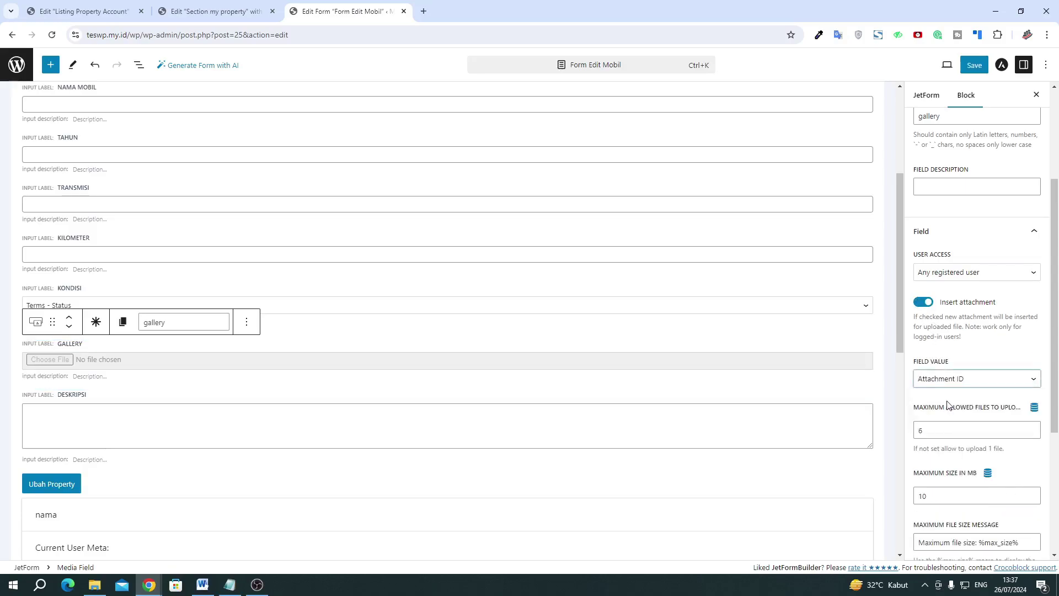
{"action": "scroll", "coordinate": [947, 405], "scroll_direction": "down", "scroll_amount": 4}
{"action": "scroll", "coordinate": [949, 400], "scroll_direction": "up", "scroll_amount": 4}
{"action": "scroll", "coordinate": [948, 394], "scroll_direction": "up", "scroll_amount": 5}
Review the Gallery mapping in the Insert/Update Post action, update the action and save Form Edit Mobil
{"action": "left_click", "coordinate": [933, 102]}
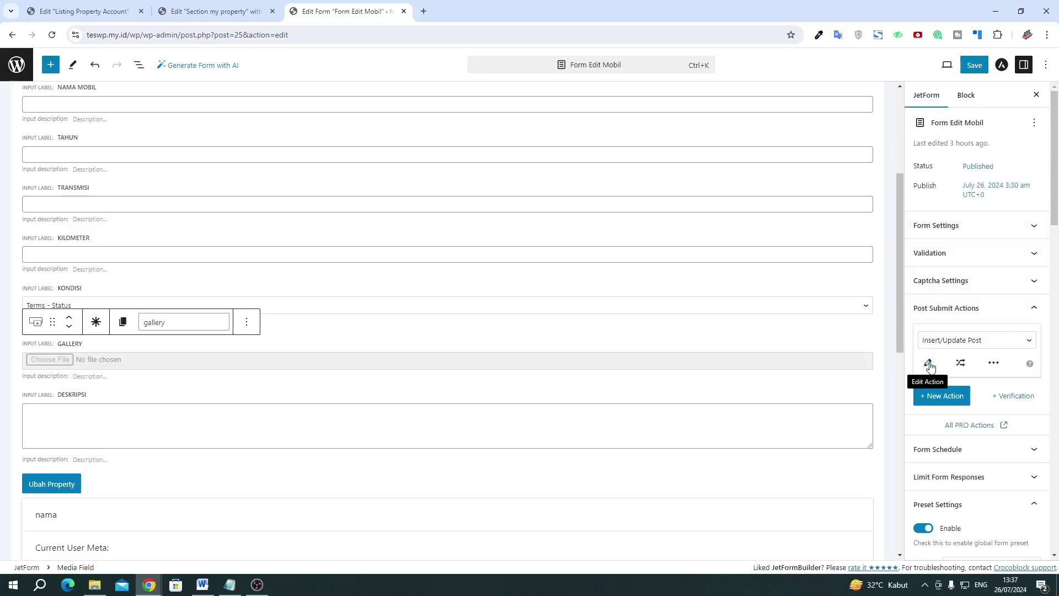
{"action": "left_click", "coordinate": [929, 363]}
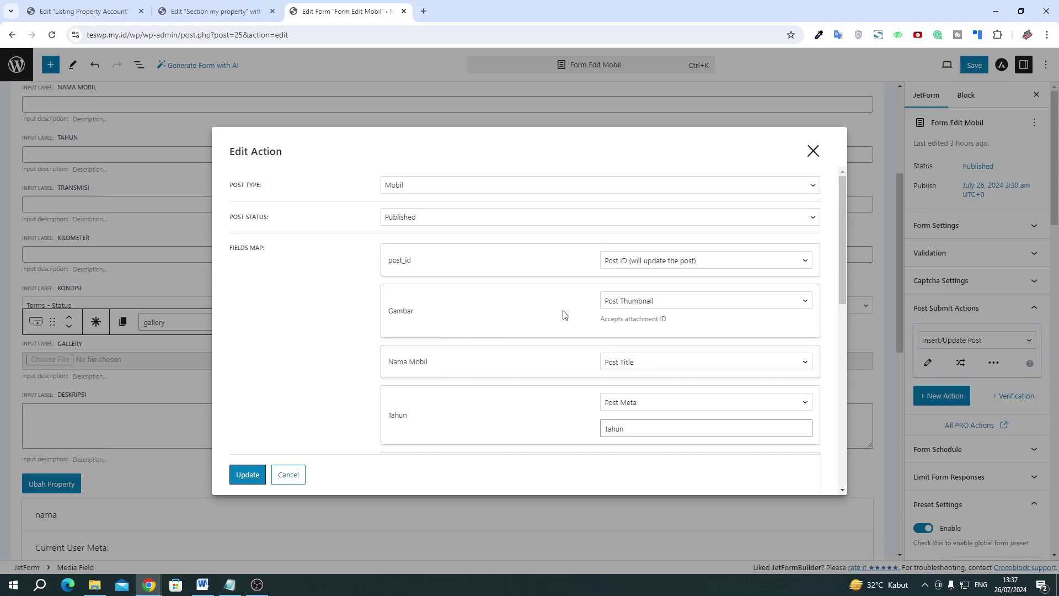
{"action": "scroll", "coordinate": [482, 329], "scroll_direction": "down", "scroll_amount": 6}
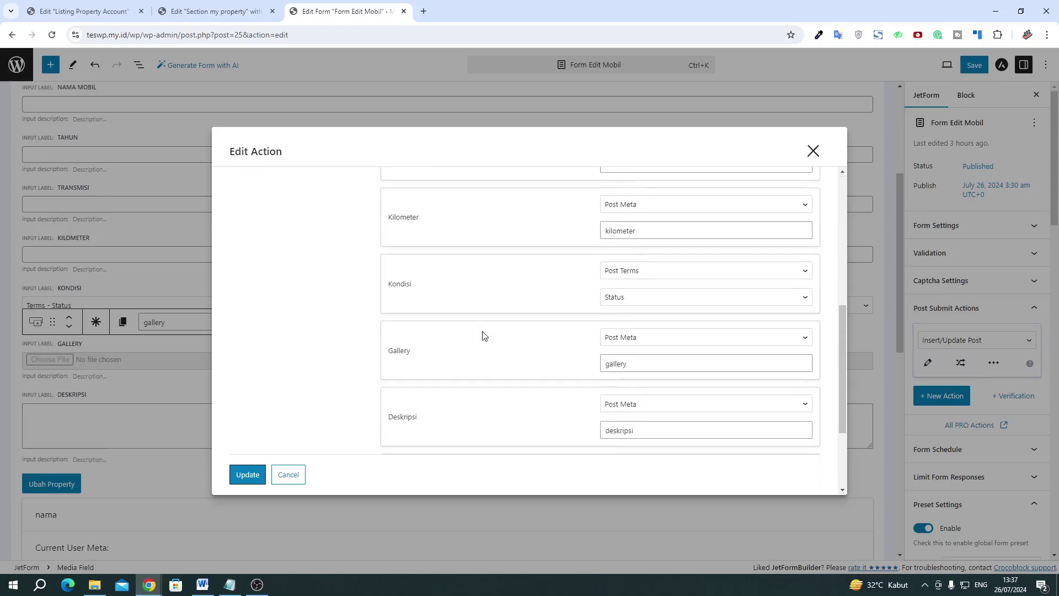
{"action": "left_click", "coordinate": [249, 473]}
{"action": "left_click", "coordinate": [974, 66]}
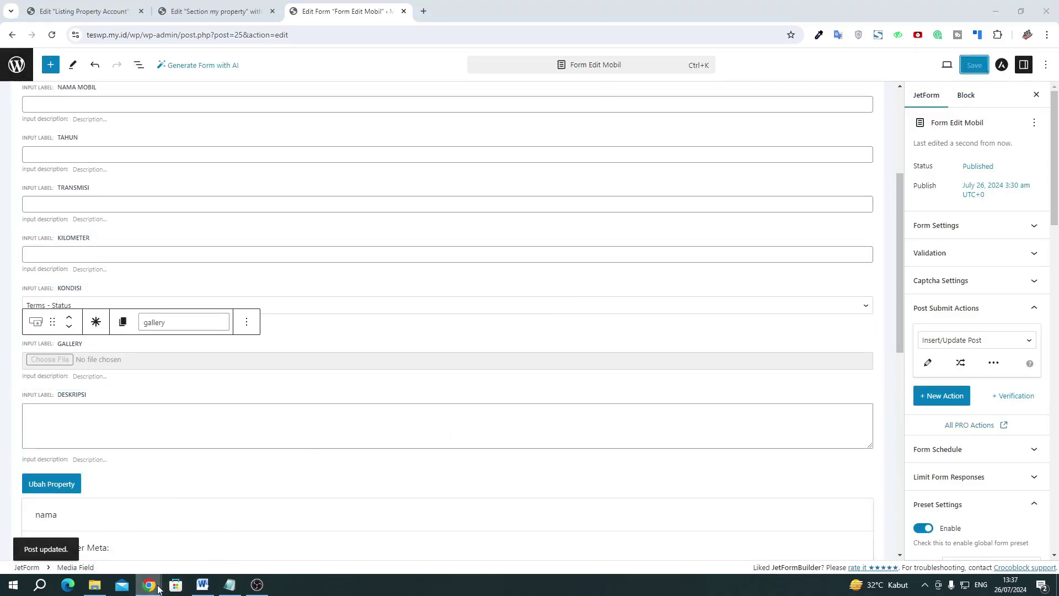
Switch to the incognito window and reload the Tesla edit form to check the Gallery field's image preview
{"action": "mouse_move", "coordinate": [149, 584]}
{"action": "left_click", "coordinate": [184, 554]}
{"action": "left_click", "coordinate": [53, 36]}
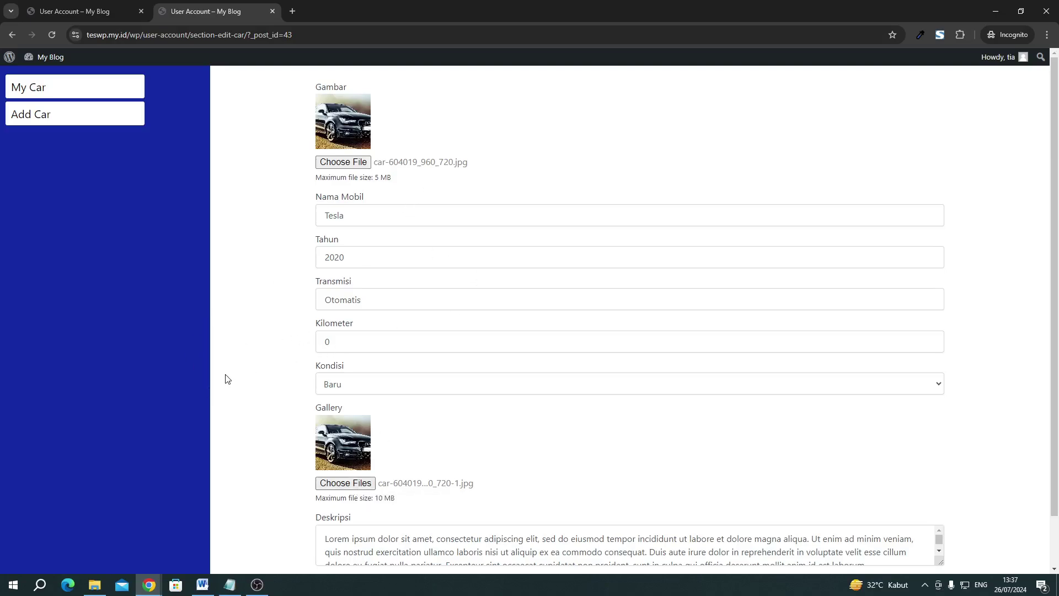
{"action": "scroll", "coordinate": [225, 378], "scroll_direction": "down", "scroll_amount": 1}
{"action": "scroll", "coordinate": [225, 378], "scroll_direction": "up", "scroll_amount": 1}
Delete the Tesla car from the My Car page, confirm the deletion and reopen the User Account page to check the listing
{"action": "left_click", "coordinate": [39, 92]}
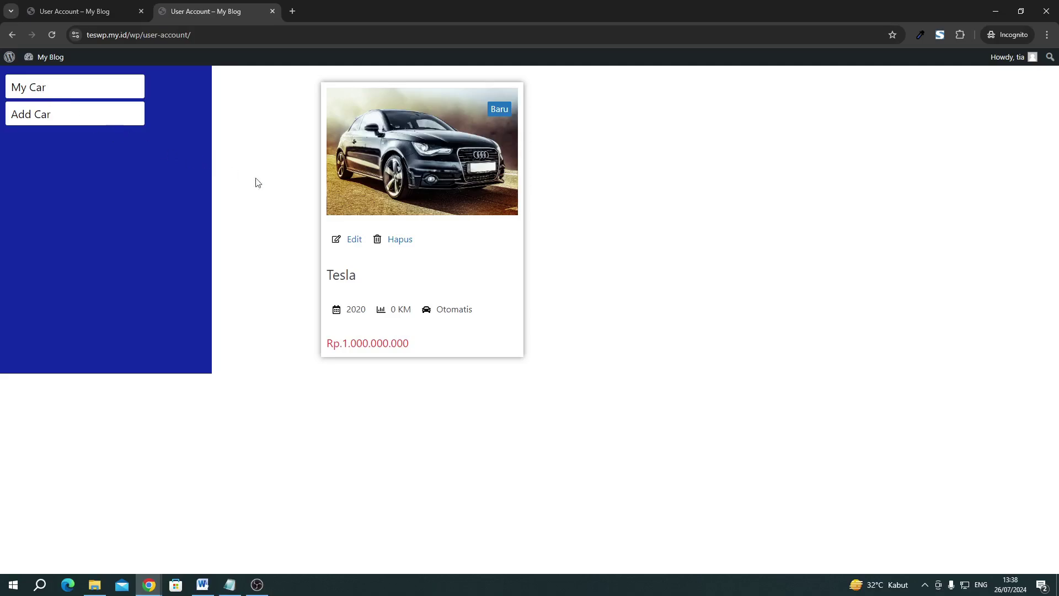
{"action": "left_click", "coordinate": [396, 240]}
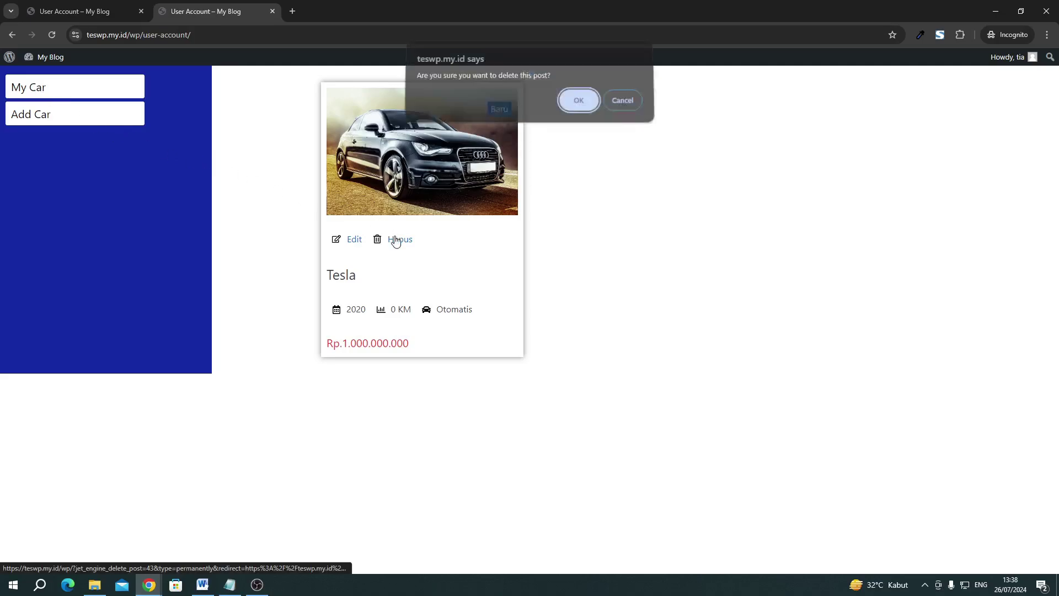
{"action": "left_click", "coordinate": [582, 109]}
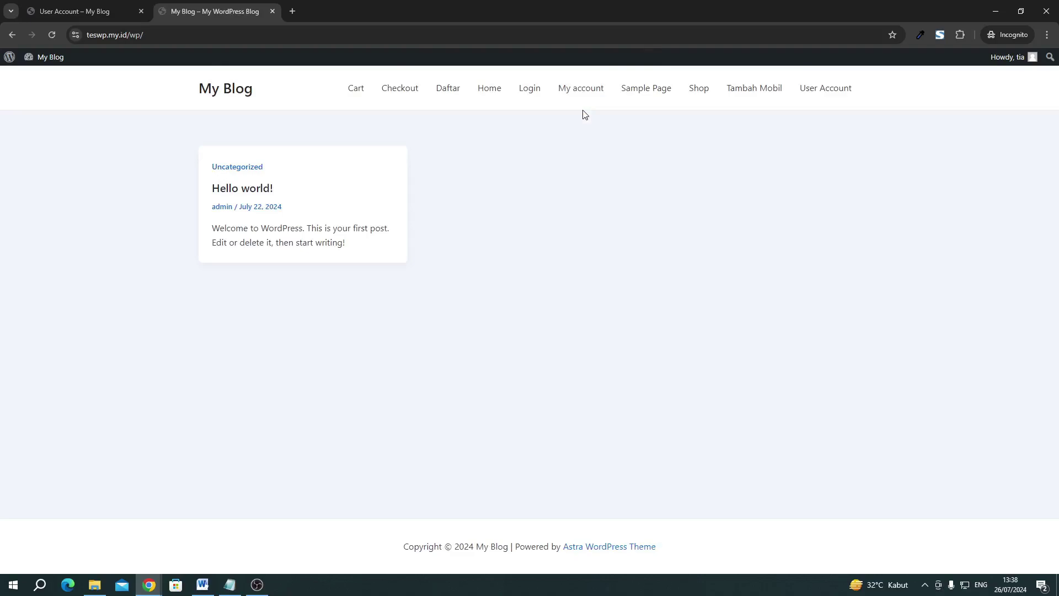
{"action": "left_click", "coordinate": [838, 94]}
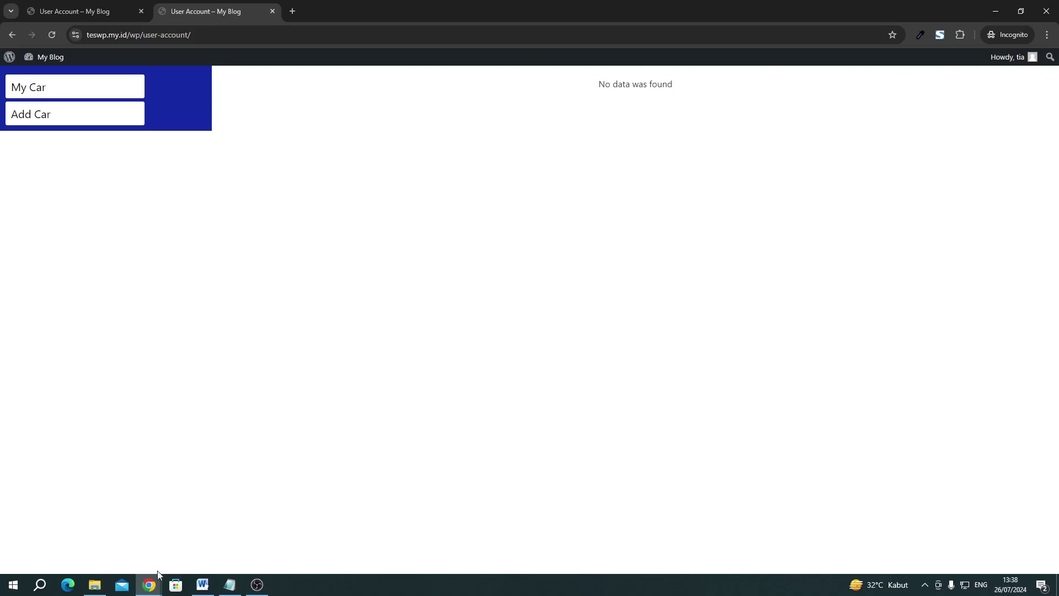
Switch to the admin window, leave the form editor for the Forms list and open the site's User Account page in a new tab
{"action": "mouse_move", "coordinate": [154, 579]}
{"action": "left_click", "coordinate": [85, 537]}
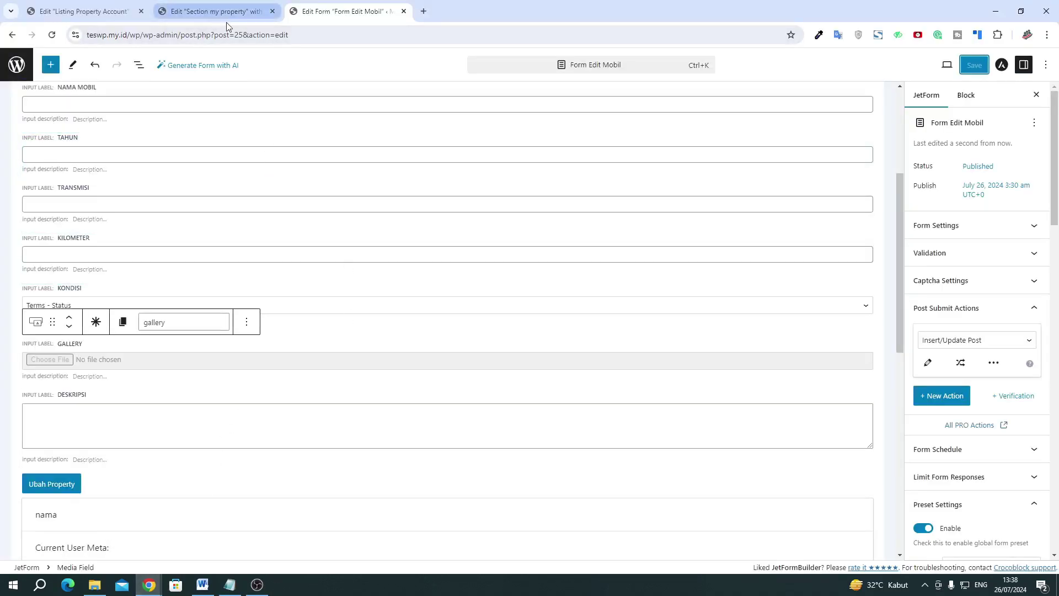
{"action": "left_click", "coordinate": [16, 65]}
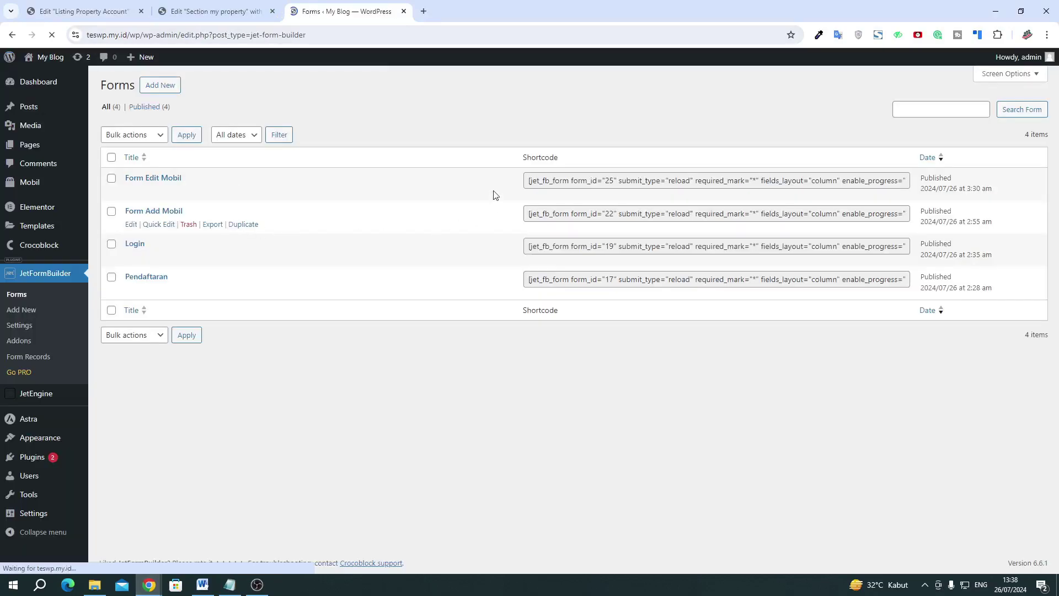
{"action": "right_click", "coordinate": [61, 82]}
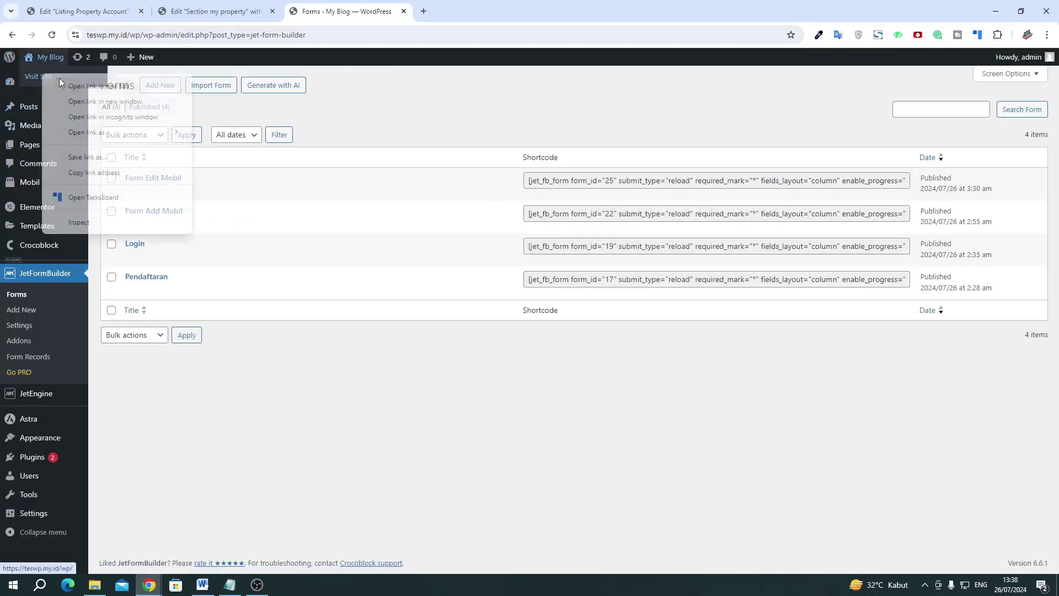
{"action": "left_click", "coordinate": [94, 86]}
{"action": "left_click", "coordinate": [478, 11]}
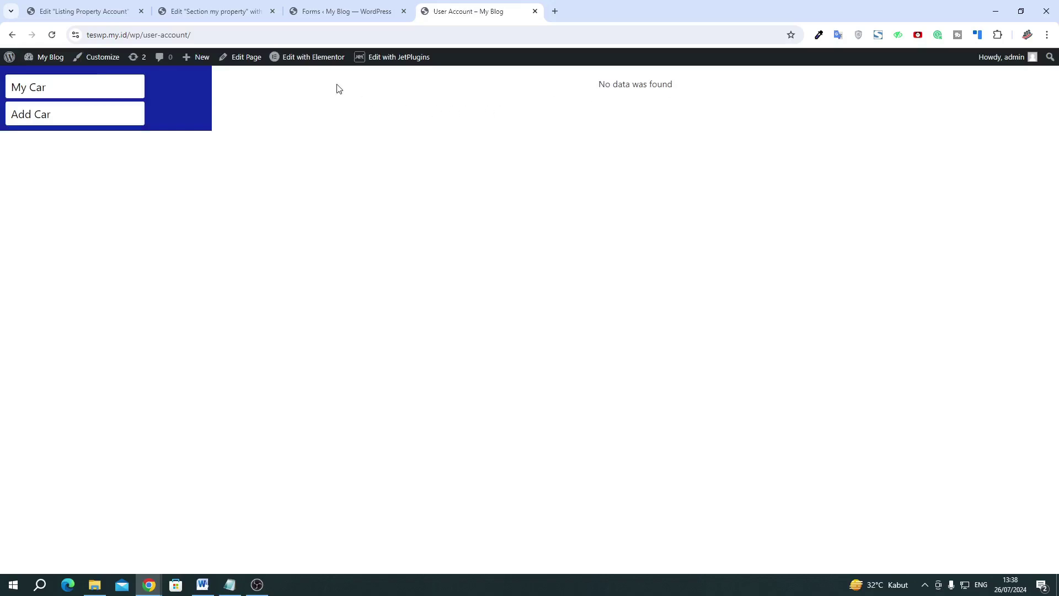
Open the User Account page in the Elementor editor in a new tab and place that tab before the live page's tab
{"action": "right_click", "coordinate": [307, 58]}
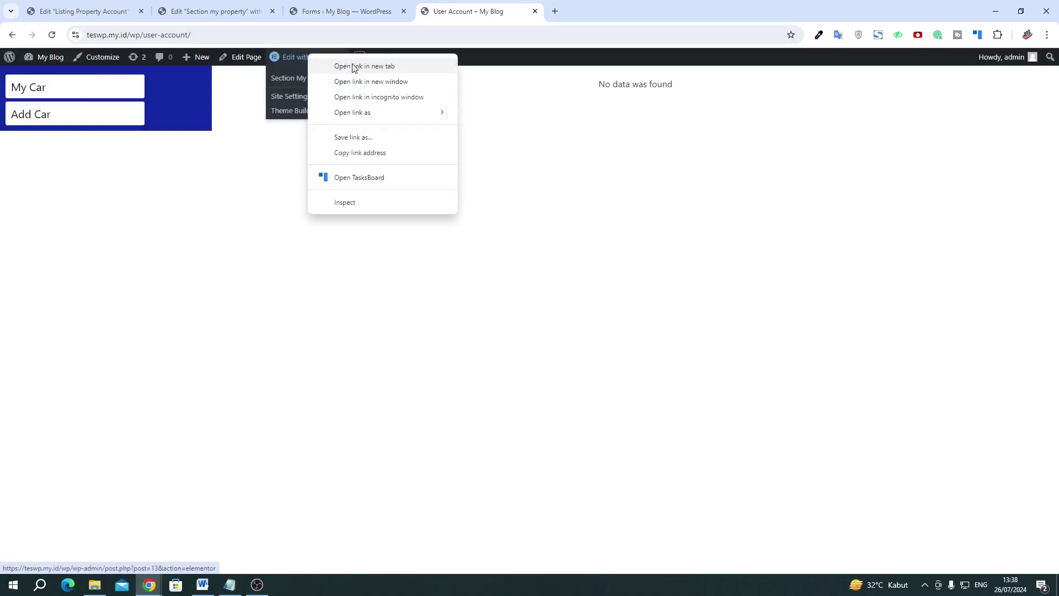
{"action": "left_click", "coordinate": [353, 66]}
{"action": "left_click", "coordinate": [581, 14]}
{"action": "left_click_drag", "start_coordinate": [581, 14], "coordinate": [475, 10]}
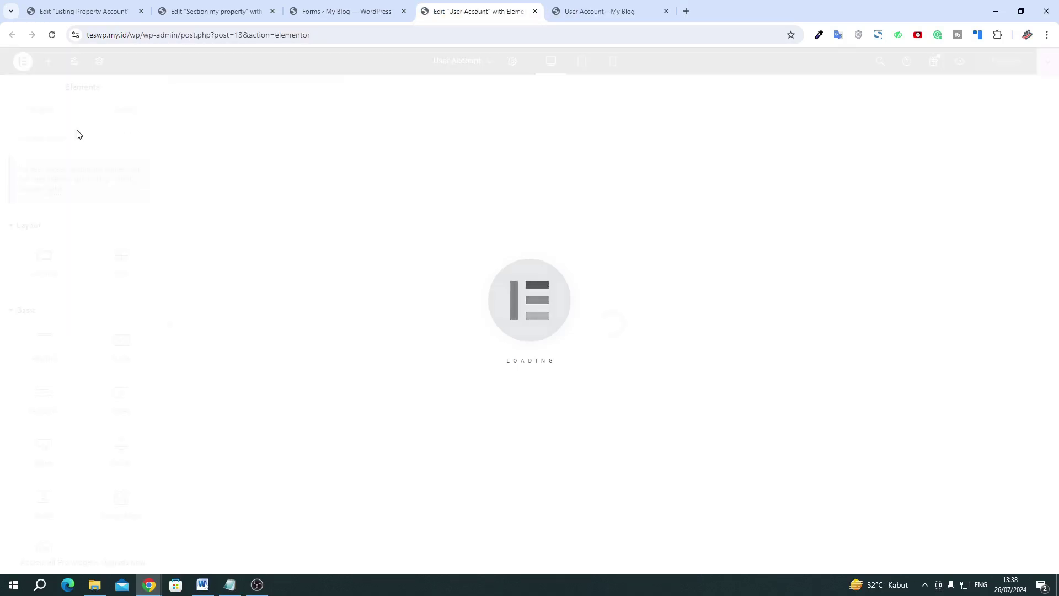
Search the Elementor widgets for "log", "dy" and "link", and clear the search
{"action": "left_click", "coordinate": [70, 138]}
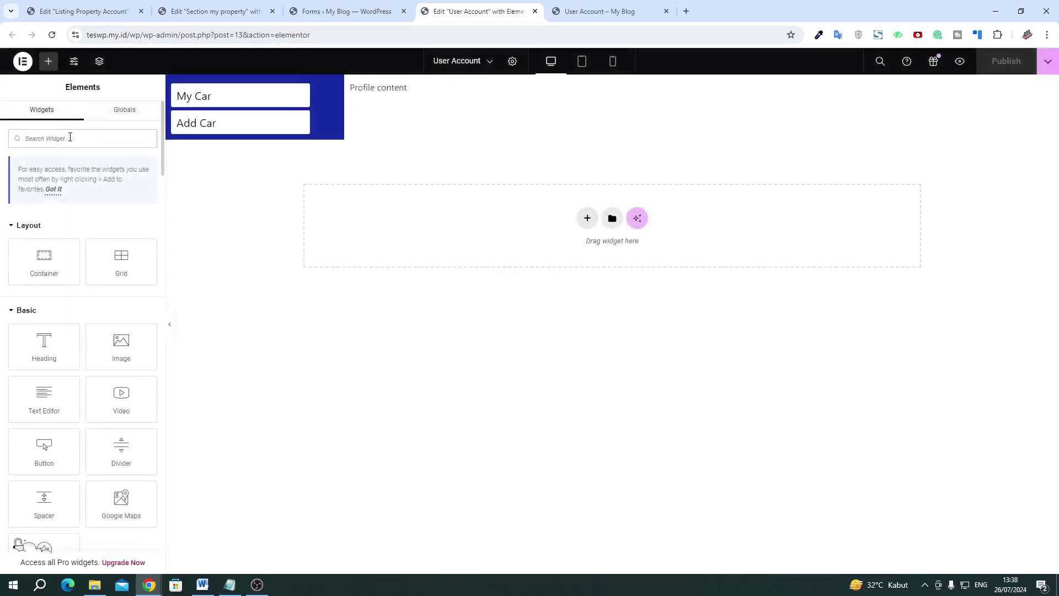
{"action": "type", "text": "log"}
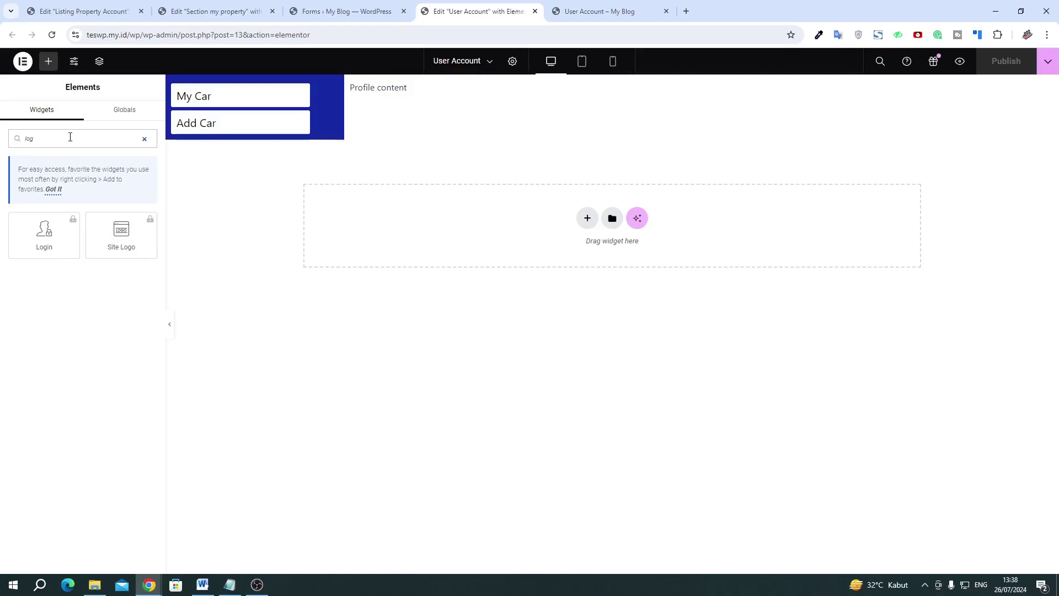
{"action": "key", "text": "BackSpace"}
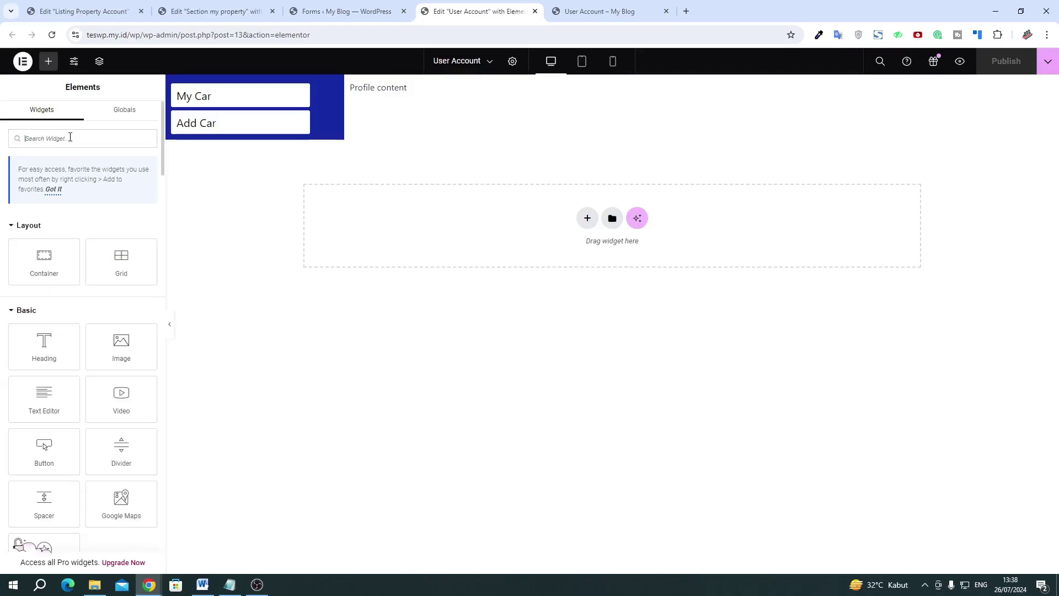
{"action": "type", "text": "dy"}
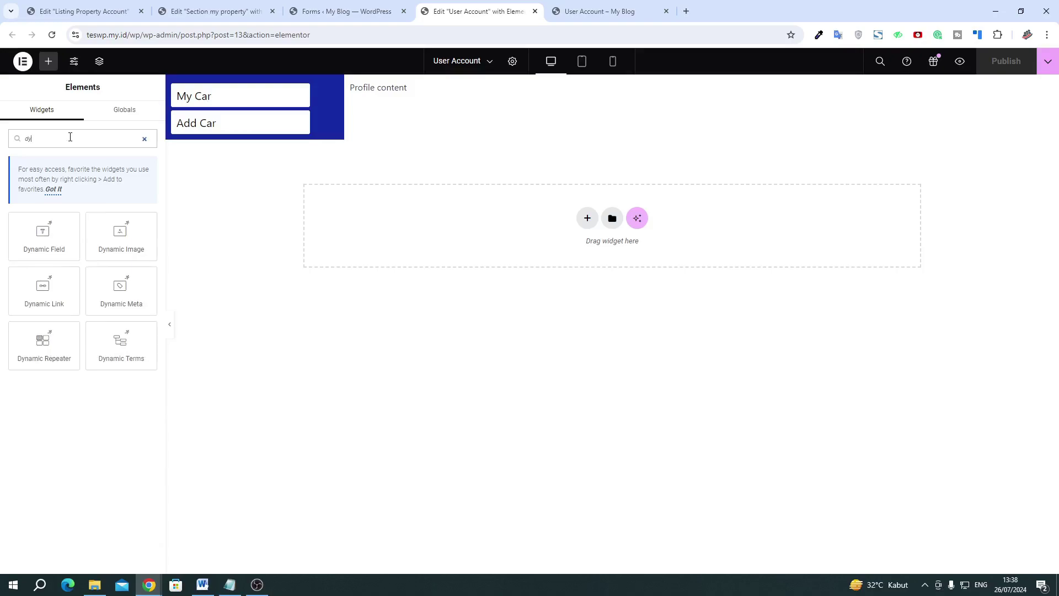
{"action": "key", "text": "BackSpace"}
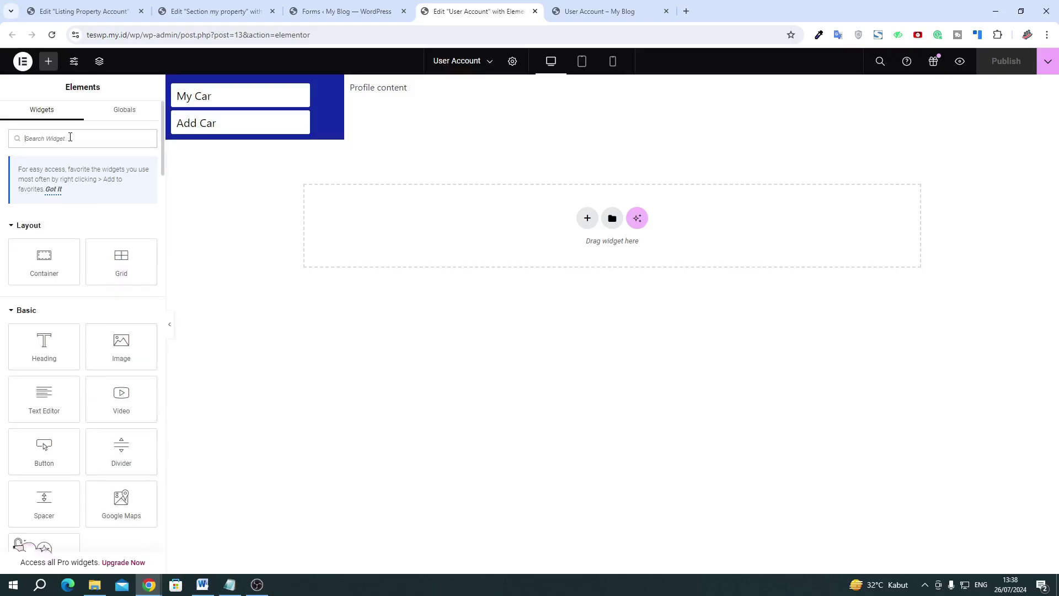
{"action": "type", "text": "link"}
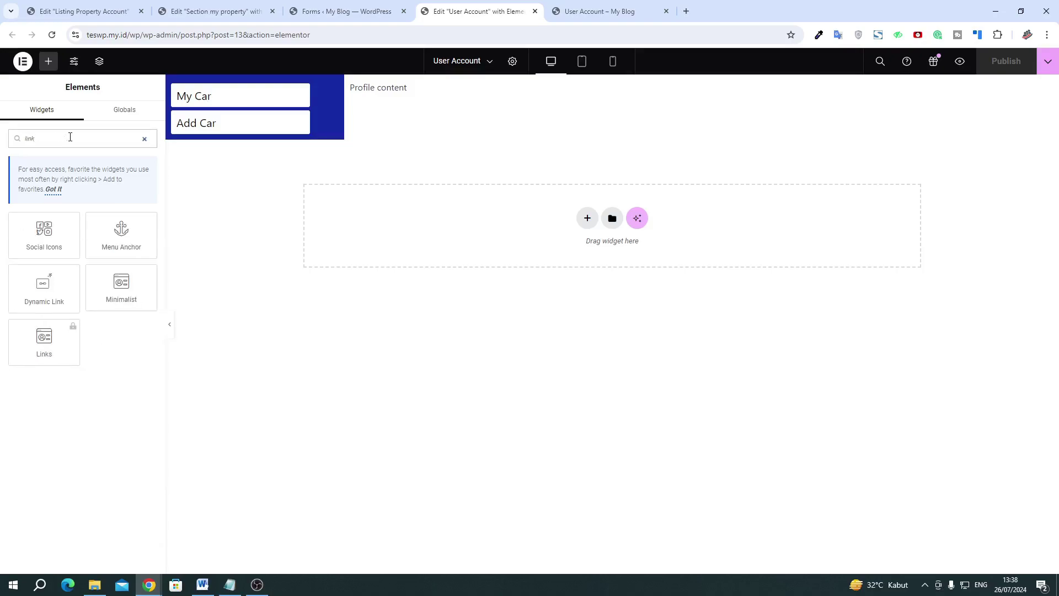
{"action": "key", "text": "BackSpace"}
{"action": "key", "text": "BackSpace"}
{"action": "key", "text": "BackSpace"}
{"action": "key", "text": "BackSpace"}
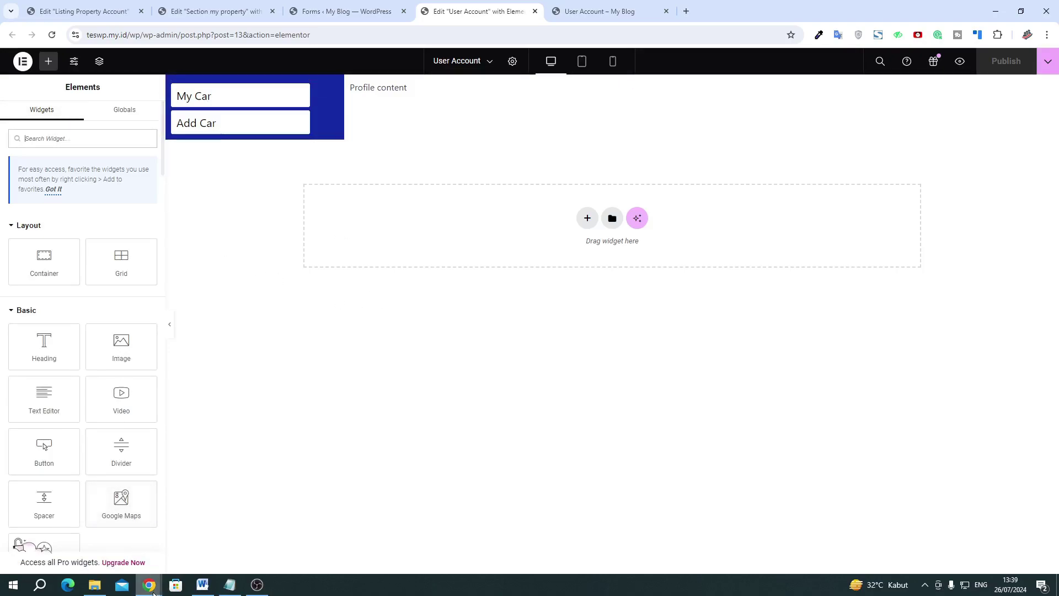
Close the Yahoo search results tab and the Auth Links Widget for Elementor tab
{"action": "left_click", "coordinate": [194, 551]}
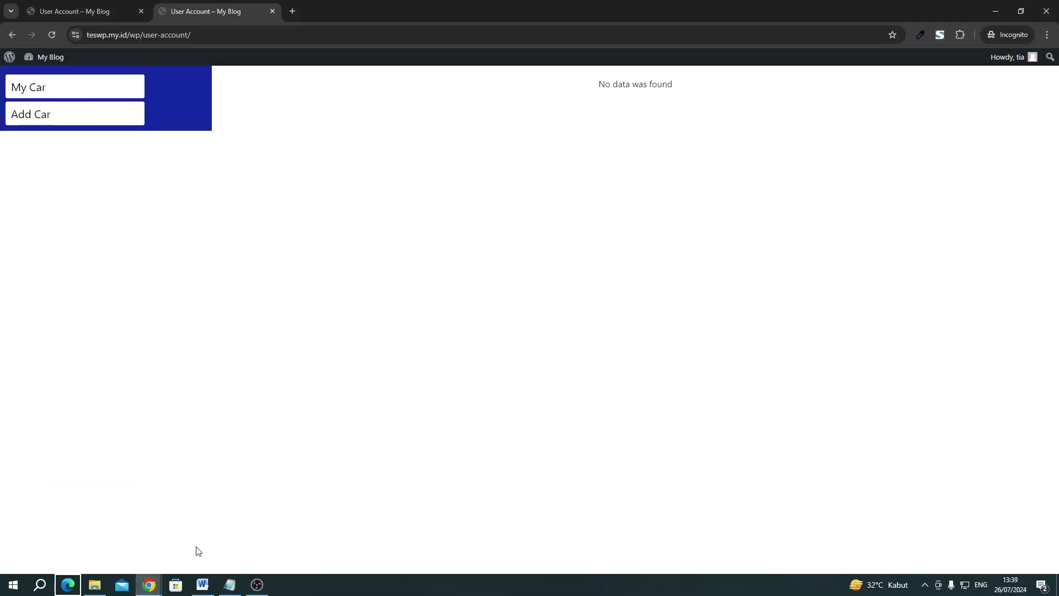
{"action": "left_click", "coordinate": [81, 172]}
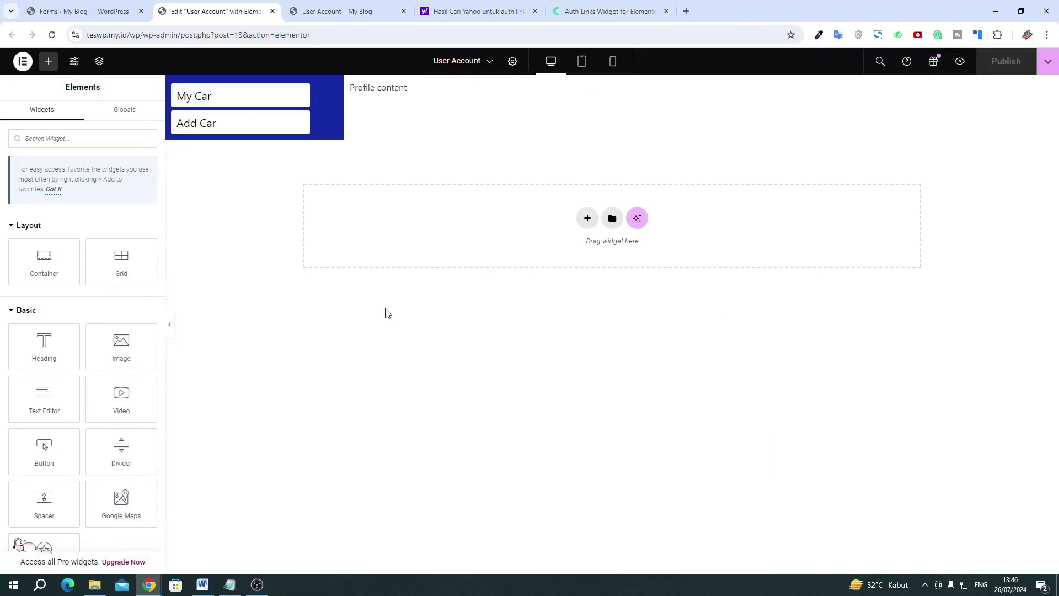
{"action": "left_click", "coordinate": [534, 13]}
{"action": "left_click", "coordinate": [549, 11]}
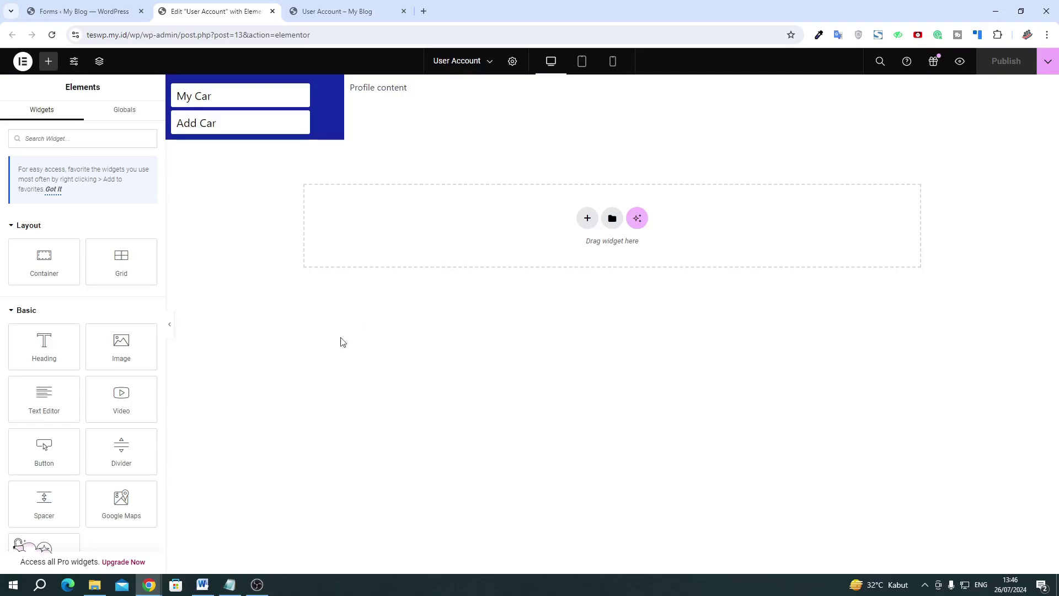
Switch to the incognito window, open the Add Car form, close the duplicate User Account tab and look over the form's fields
{"action": "mouse_move", "coordinate": [152, 586]}
{"action": "left_click", "coordinate": [197, 561]}
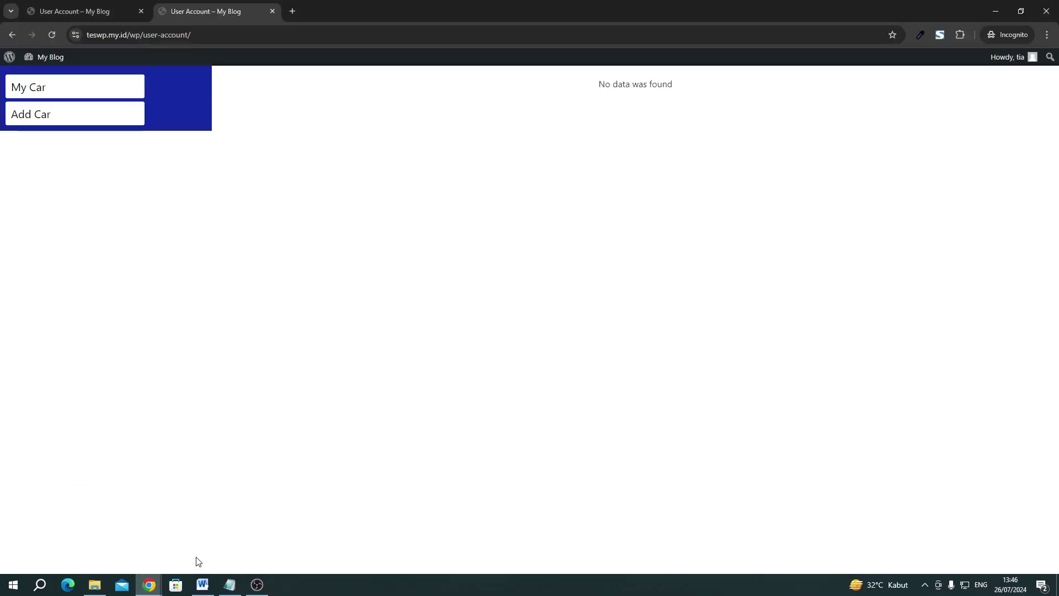
{"action": "left_click", "coordinate": [1006, 34]}
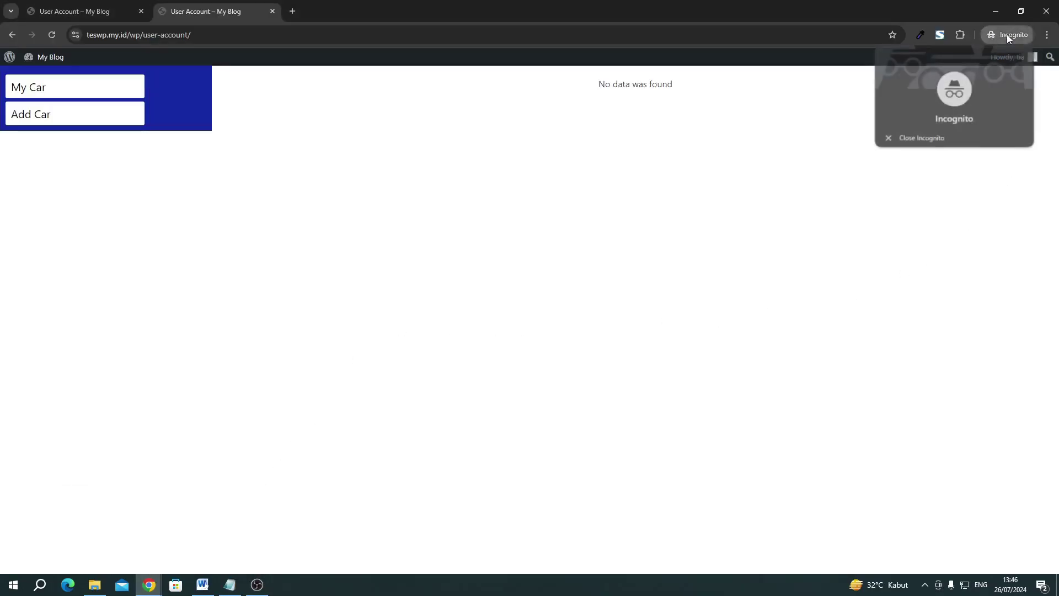
{"action": "left_click", "coordinate": [638, 259]}
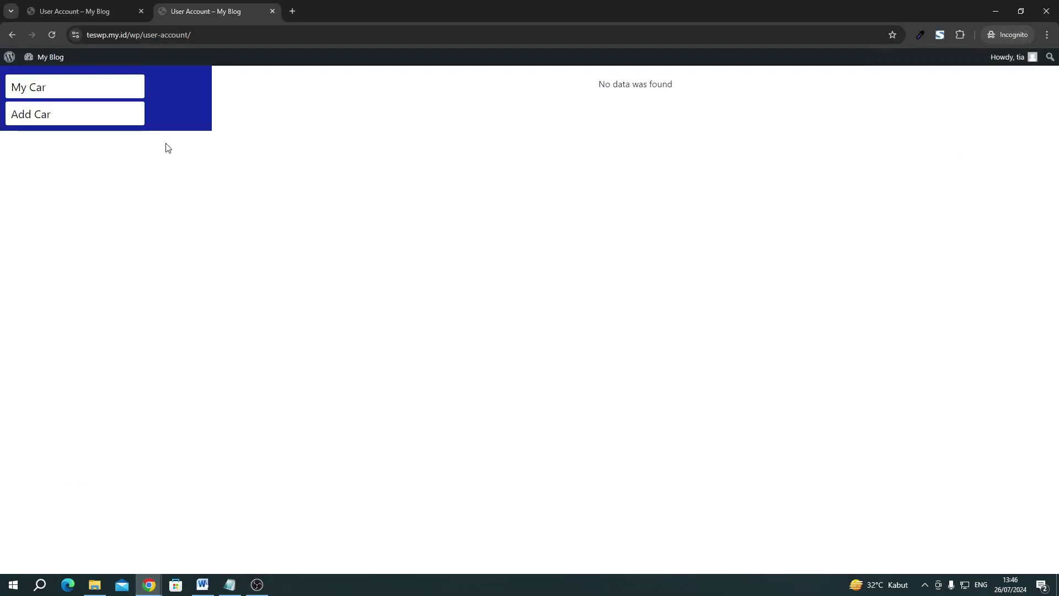
{"action": "left_click", "coordinate": [35, 115]}
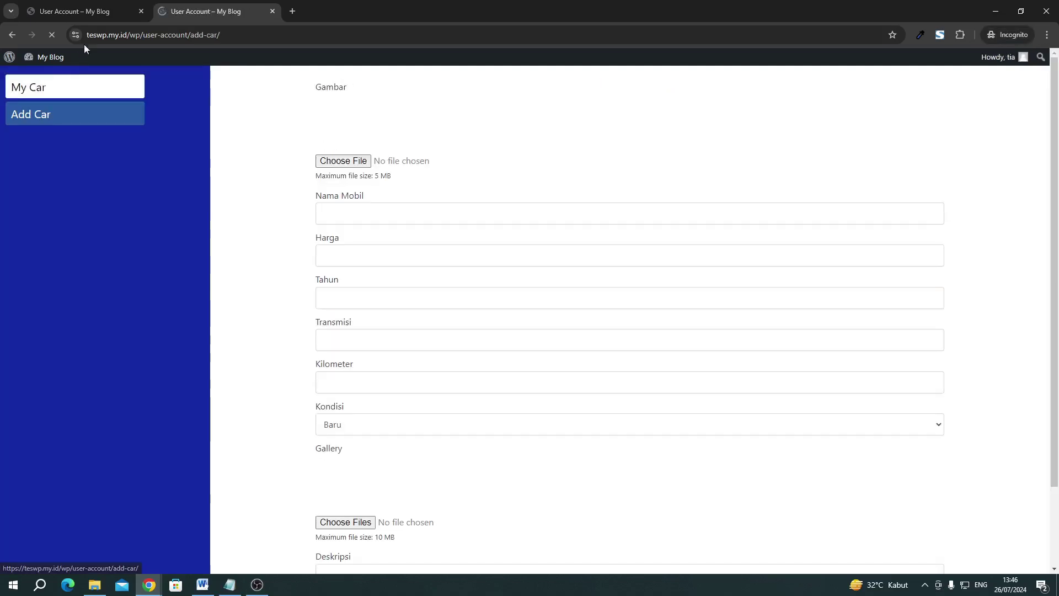
{"action": "left_click", "coordinate": [141, 11]}
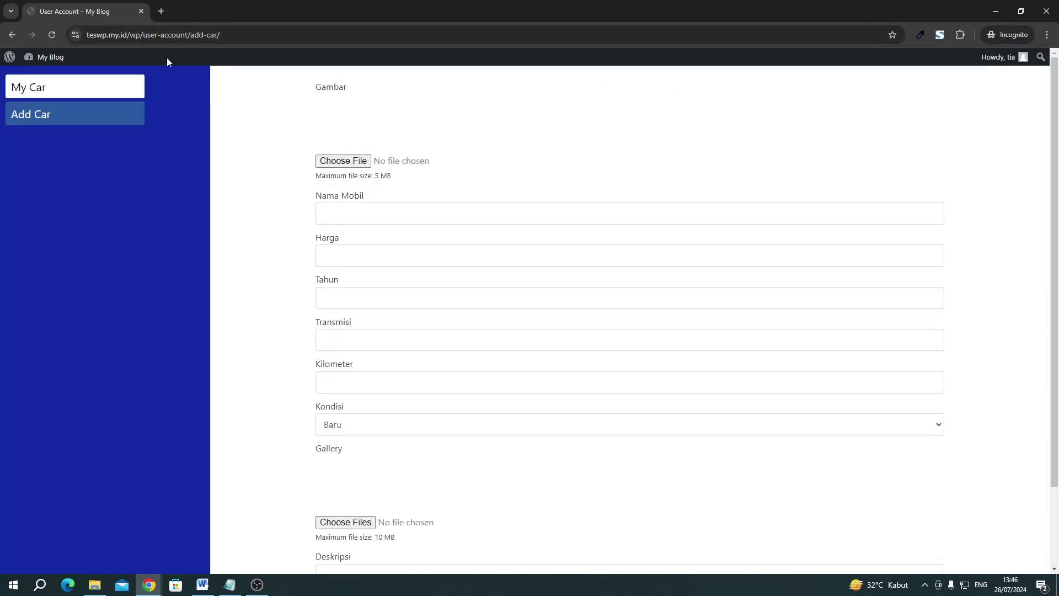
{"action": "scroll", "coordinate": [293, 217], "scroll_direction": "down", "scroll_amount": 2}
{"action": "scroll", "coordinate": [293, 217], "scroll_direction": "up", "scroll_amount": 2}
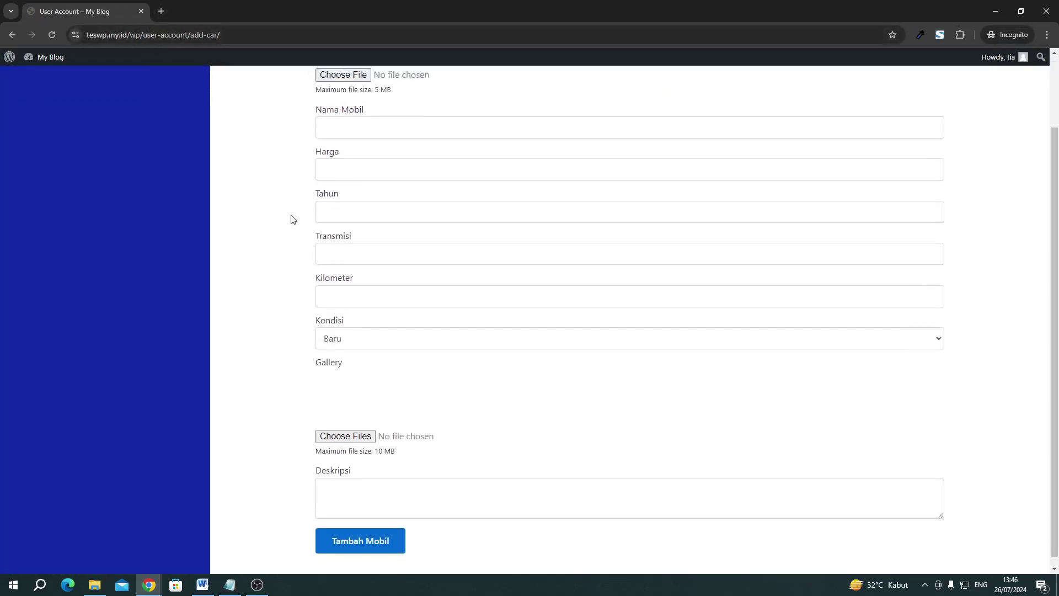
Open pixabay.com in a new tab and search its images for "cars"
{"action": "left_click", "coordinate": [165, 13]}
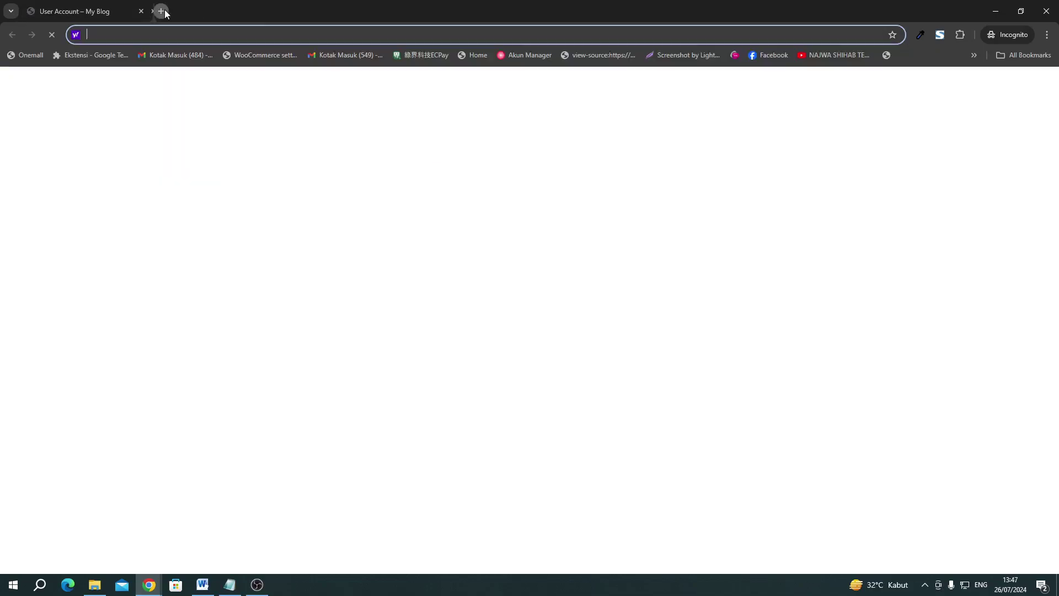
{"action": "type", "text": "pix"}
{"action": "key", "text": "Return"}
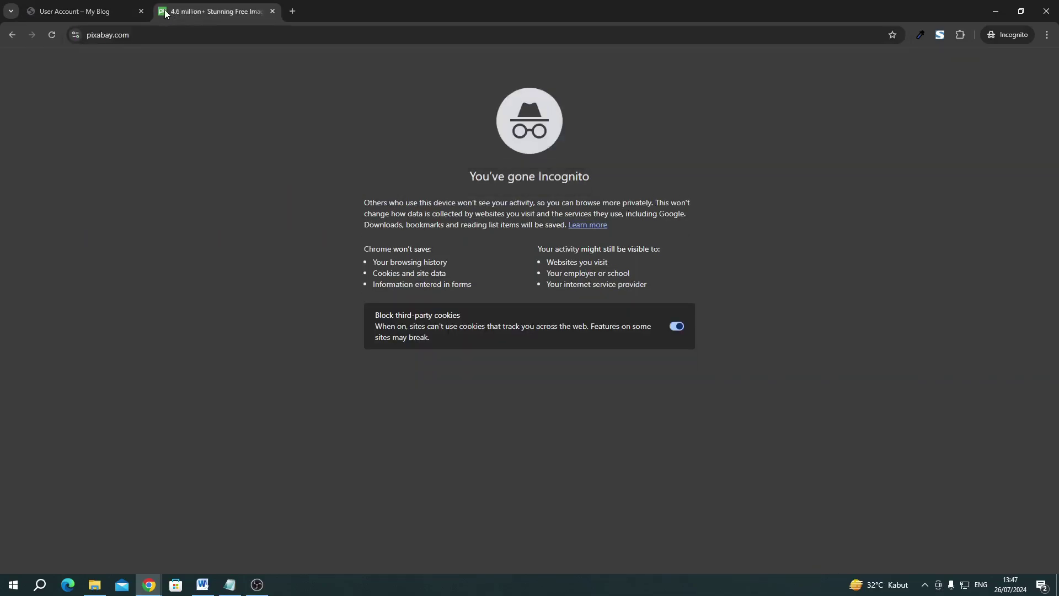
{"action": "left_click", "coordinate": [403, 196]}
{"action": "type", "text": "car"}
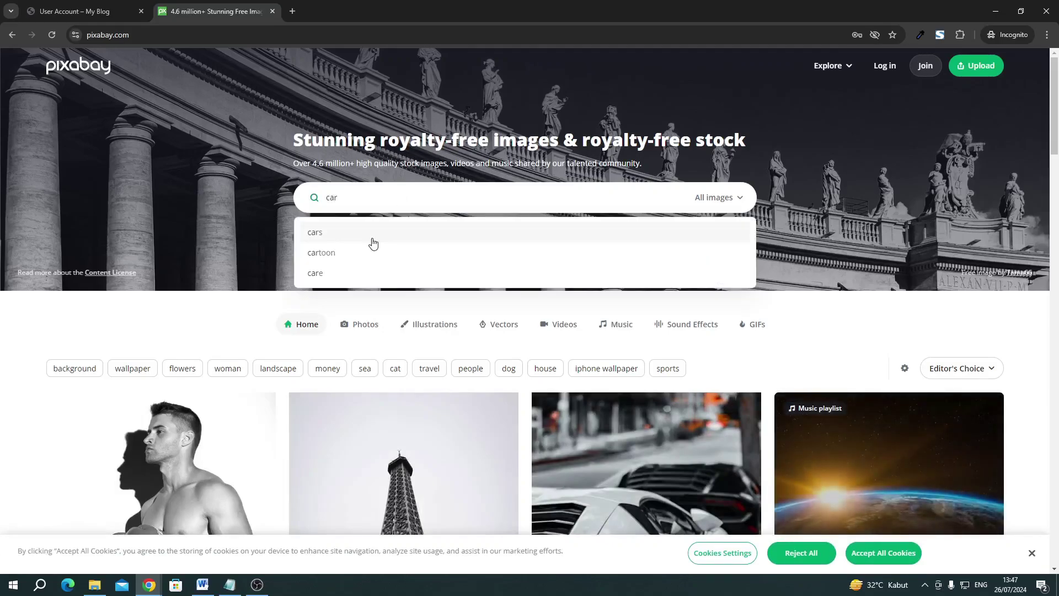
{"action": "left_click", "coordinate": [372, 232]}
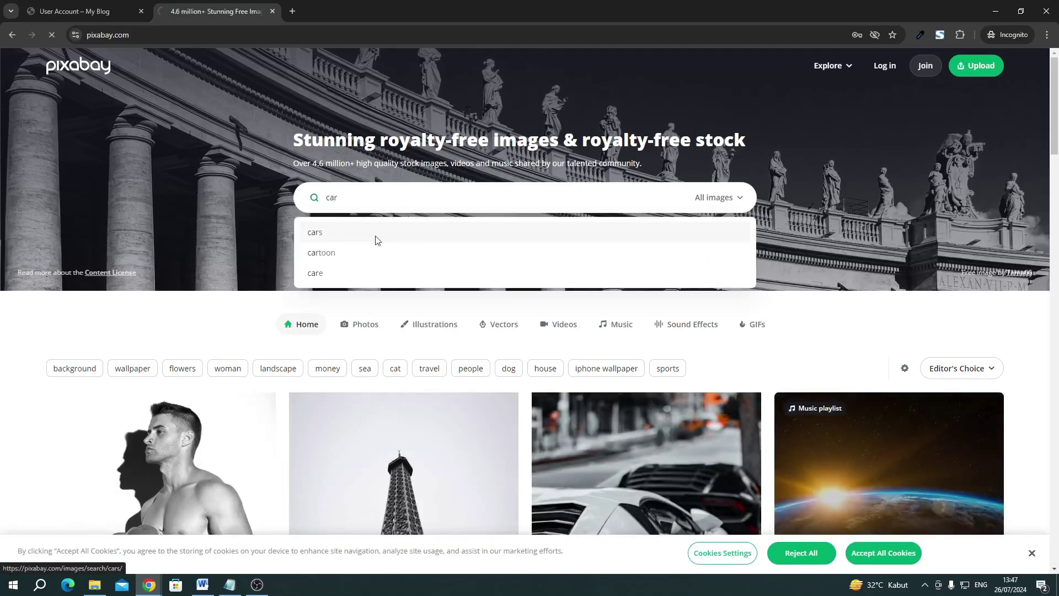
Download the silver Porsche sports car image as a 1920×1311 PNG, save it to the Desktop and return to the Add Car form
{"action": "scroll", "coordinate": [376, 241], "scroll_direction": "down", "scroll_amount": 5}
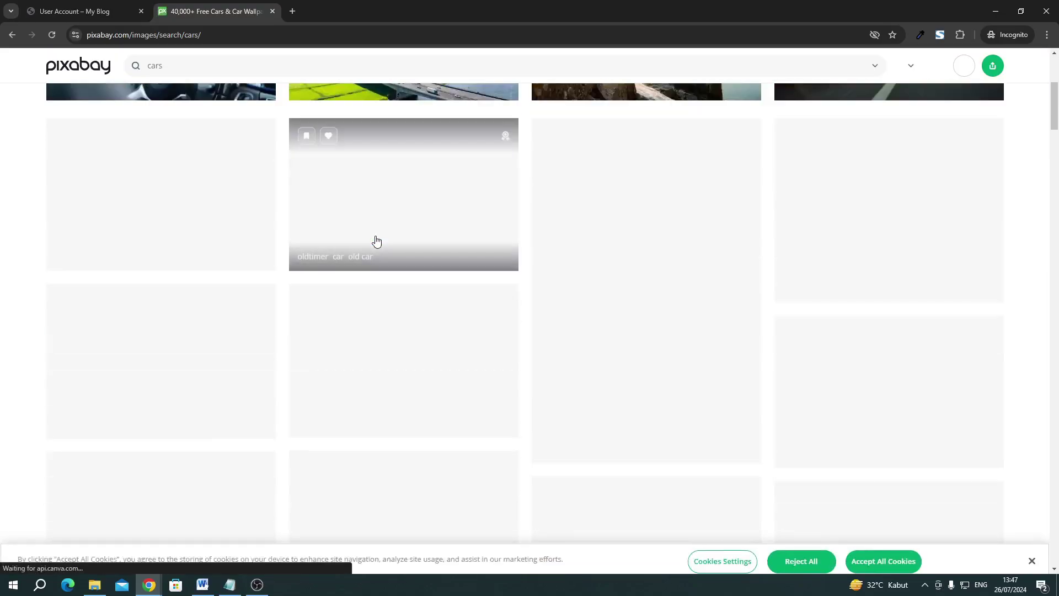
{"action": "scroll", "coordinate": [375, 236], "scroll_direction": "down", "scroll_amount": 8}
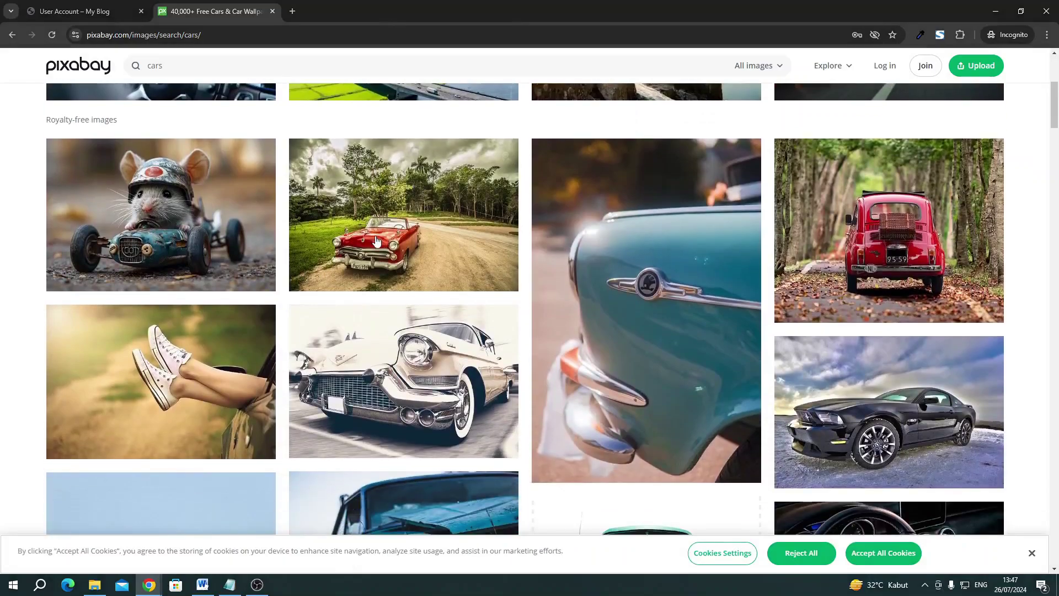
{"action": "scroll", "coordinate": [415, 302], "scroll_direction": "down", "scroll_amount": 4}
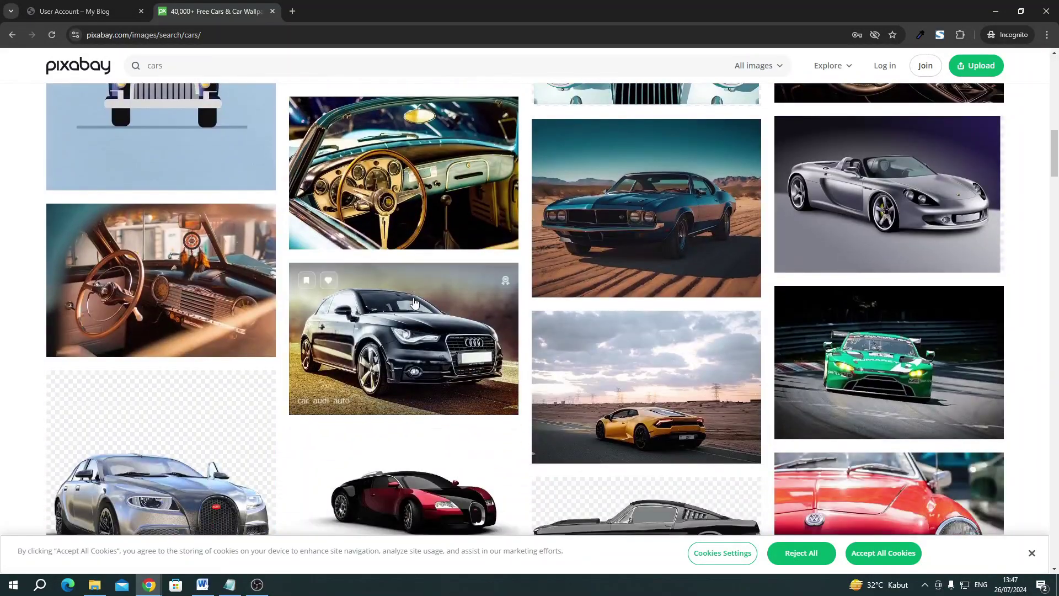
{"action": "scroll", "coordinate": [326, 304], "scroll_direction": "up", "scroll_amount": 2}
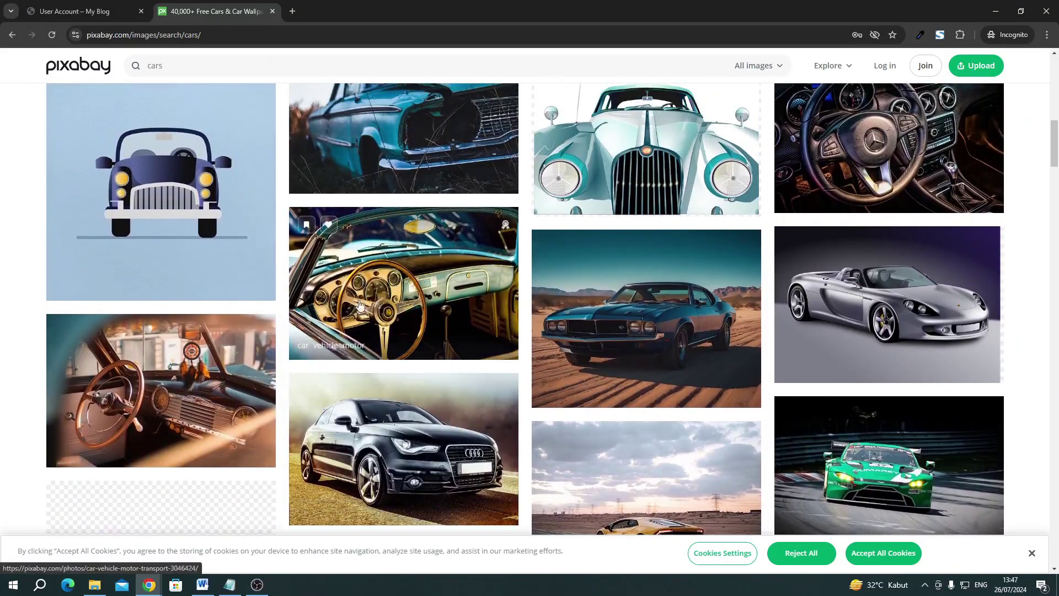
{"action": "scroll", "coordinate": [741, 357], "scroll_direction": "down", "scroll_amount": 2}
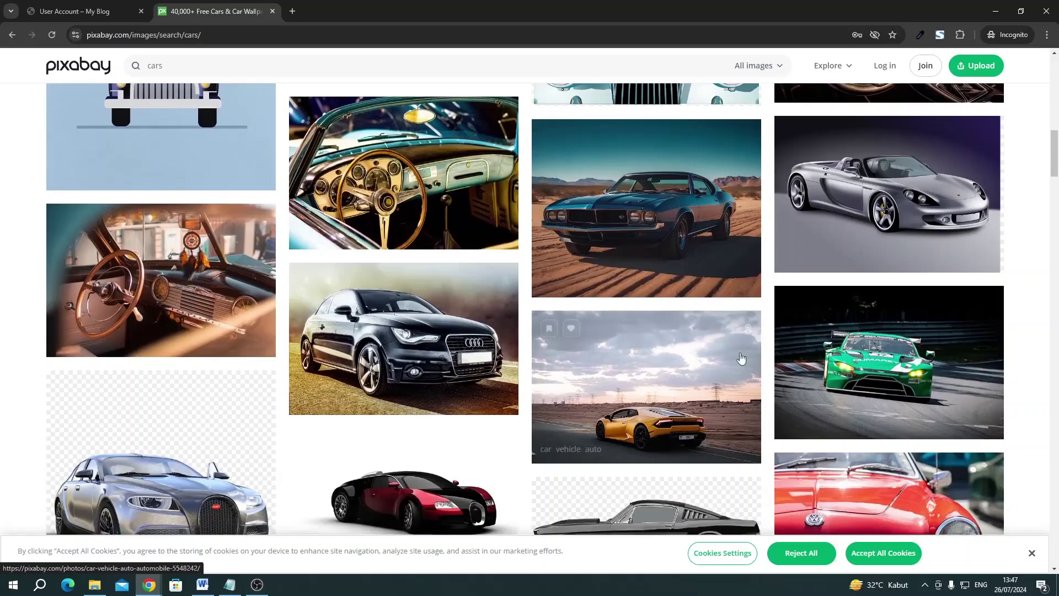
{"action": "left_click", "coordinate": [856, 211]}
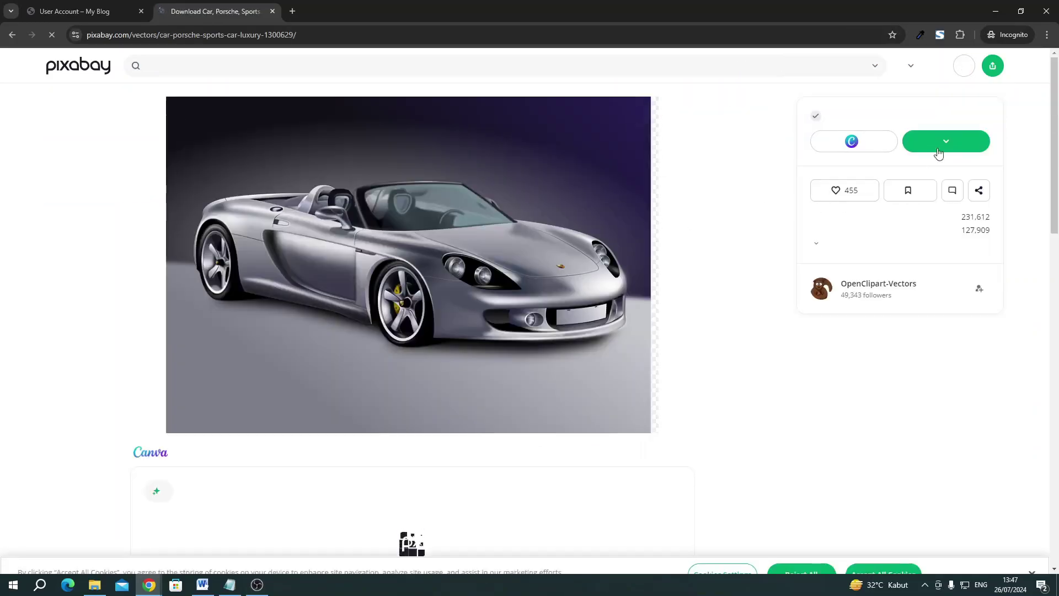
{"action": "left_click", "coordinate": [948, 145]}
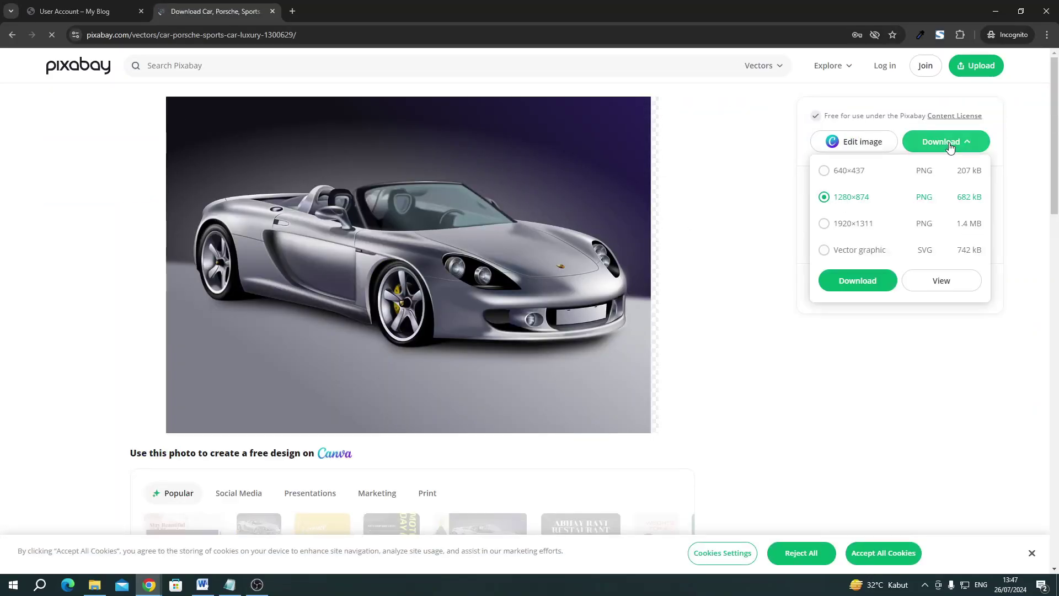
{"action": "left_click", "coordinate": [893, 224]}
{"action": "left_click", "coordinate": [858, 281]}
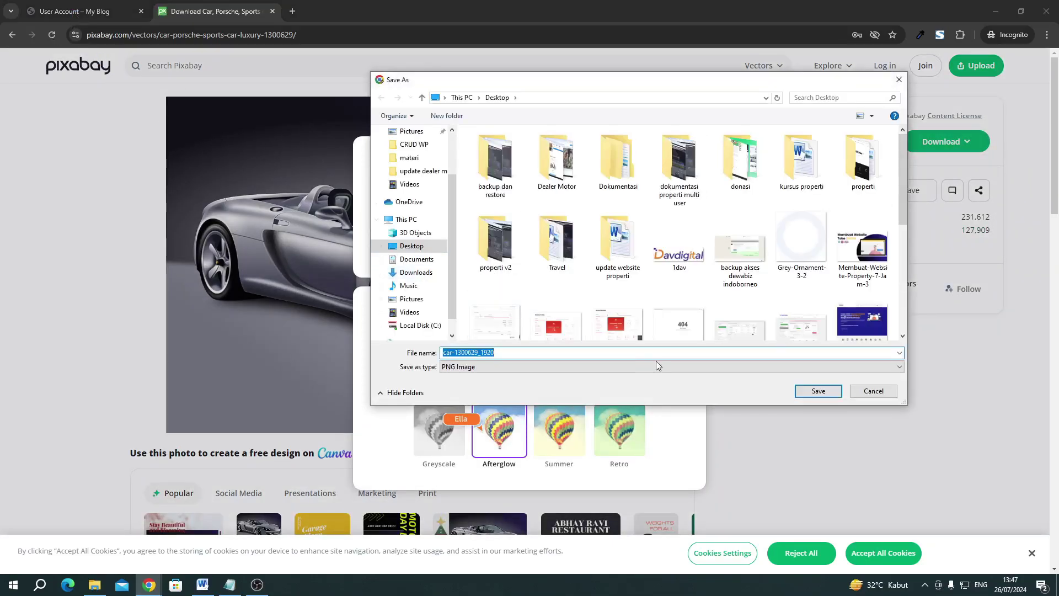
{"action": "left_click", "coordinate": [829, 393]}
{"action": "left_click", "coordinate": [64, 7]}
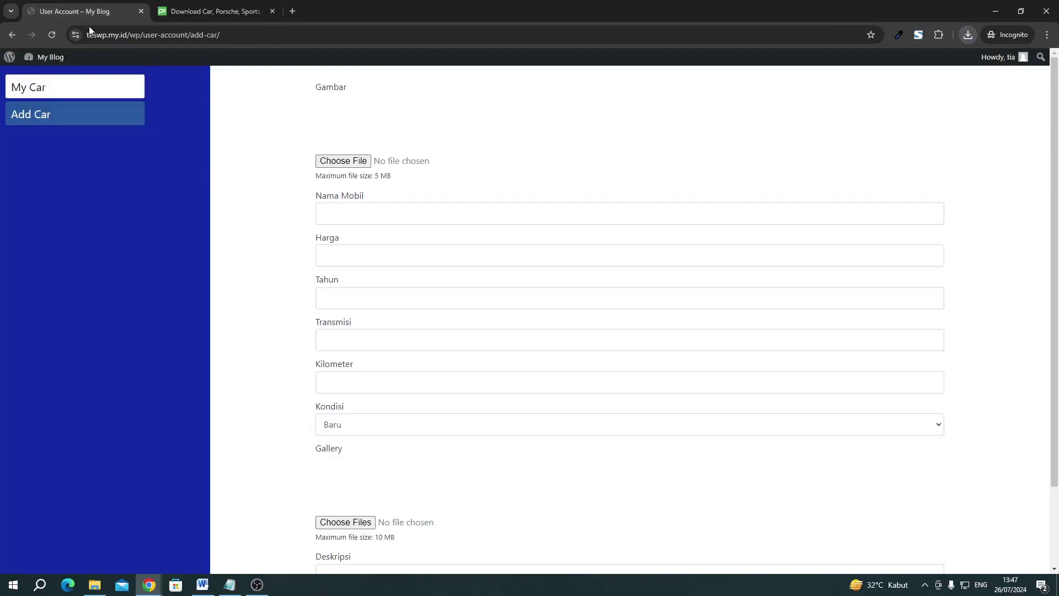
Add the downloaded car-1300629_1920.png as the Gambar image and set Nama Mobil to Tesla New, Harga to 542343333 and Tahun to 2021
{"action": "left_click", "coordinate": [968, 35]}
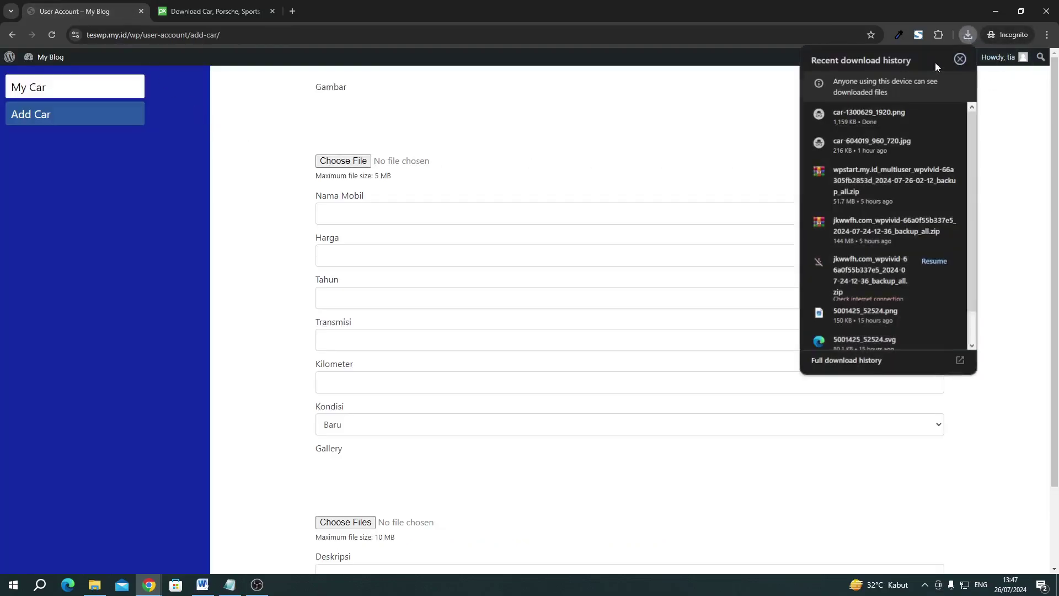
{"action": "left_click_drag", "start_coordinate": [867, 120], "coordinate": [354, 171]}
{"action": "left_click", "coordinate": [338, 218]}
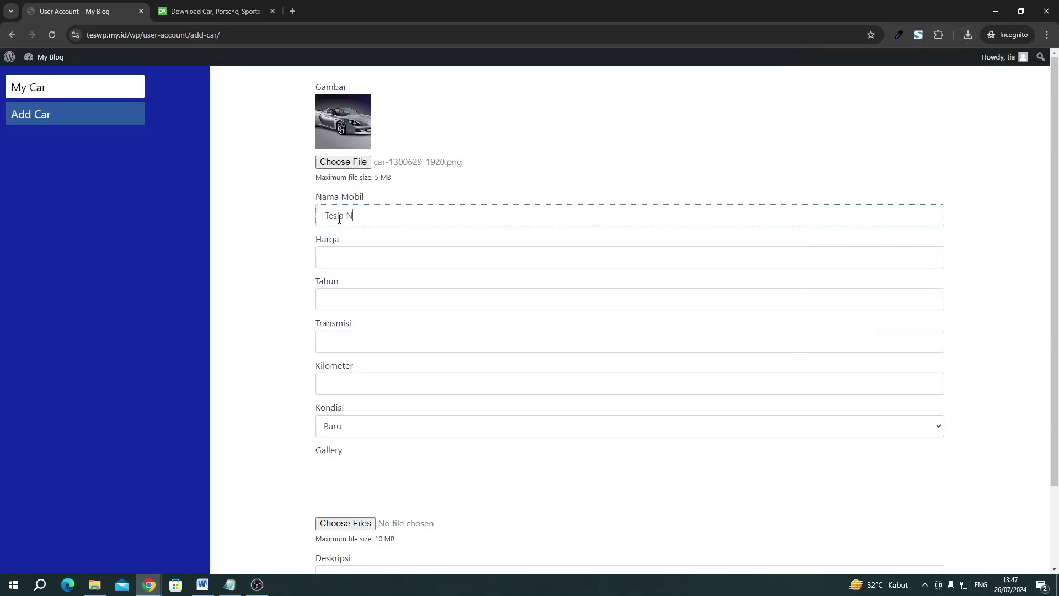
{"action": "left_click", "coordinate": [339, 264]}
{"action": "type", "text": "542343333"}
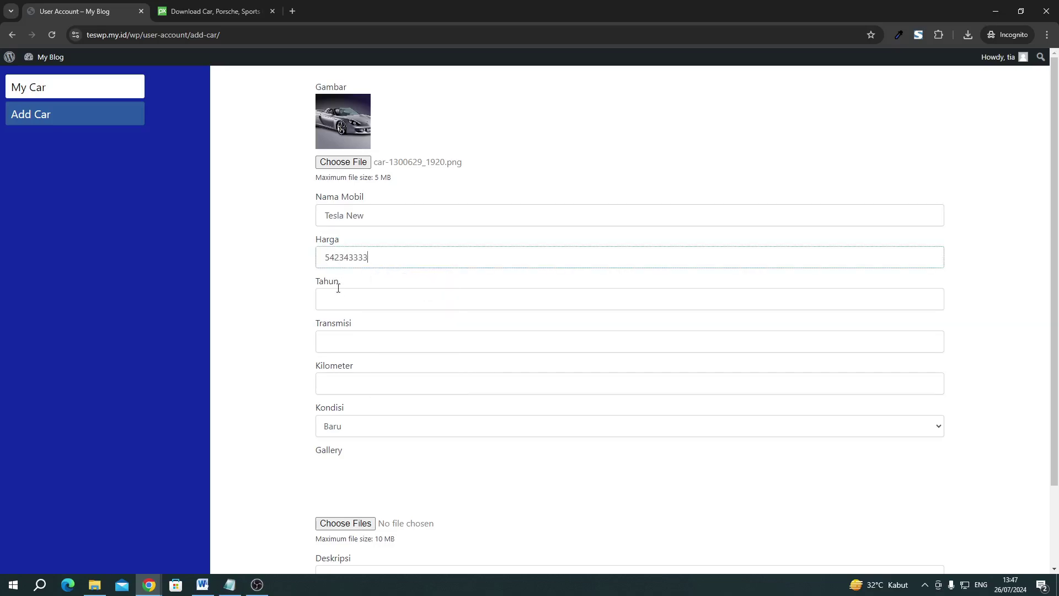
{"action": "left_click", "coordinate": [338, 296]}
{"action": "type", "text": "2021"}
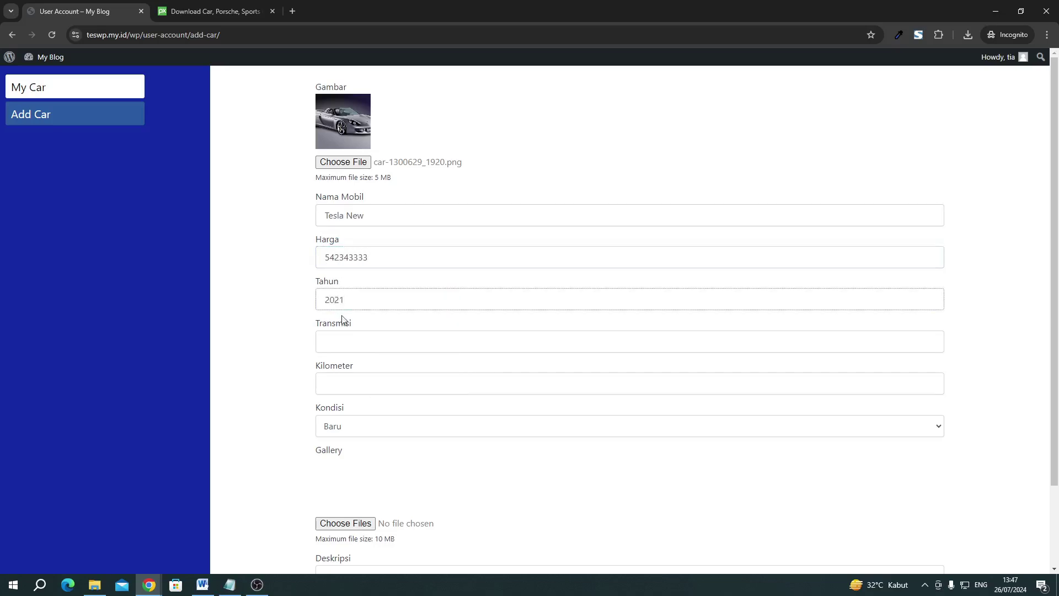
Set the new car's Transmisi to Manual, Kilometer to 1000 and Kondisi to Bekas
{"action": "left_click", "coordinate": [352, 343]}
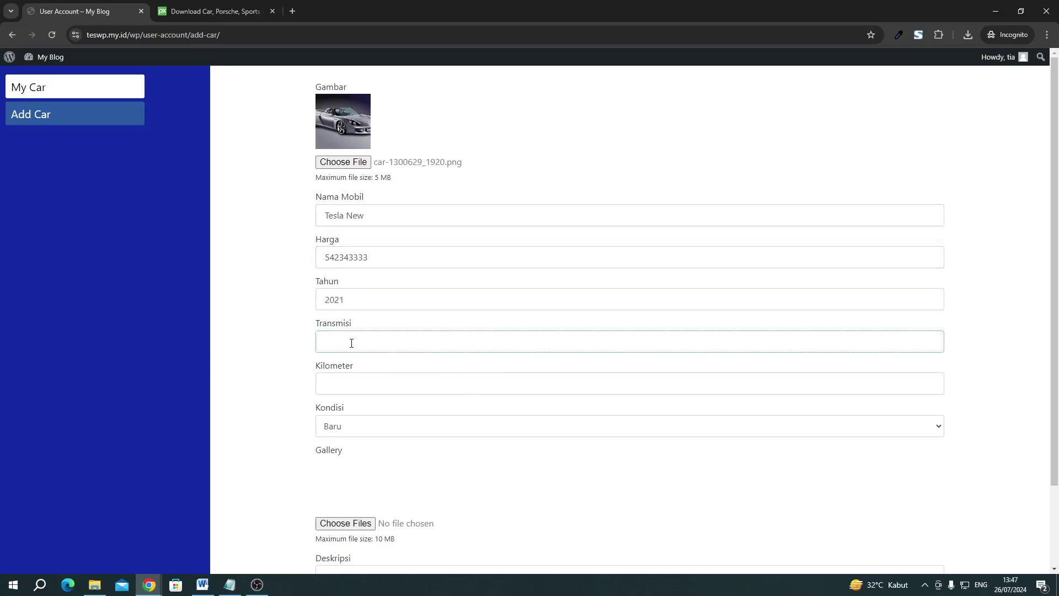
{"action": "scroll", "coordinate": [351, 343], "scroll_direction": "down", "scroll_amount": 2}
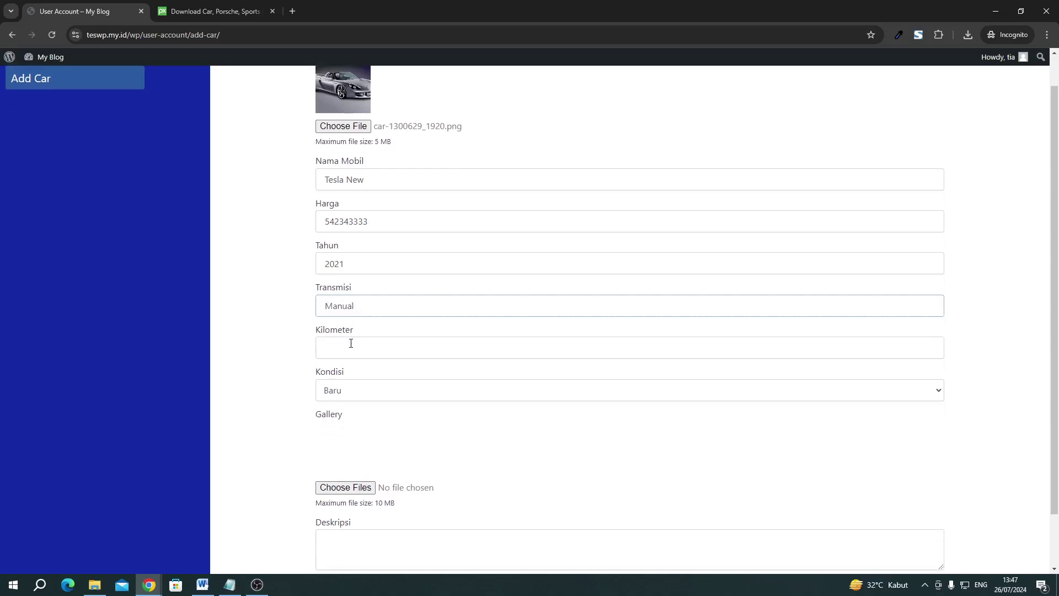
{"action": "left_click", "coordinate": [351, 284]}
{"action": "type", "text": "10"}
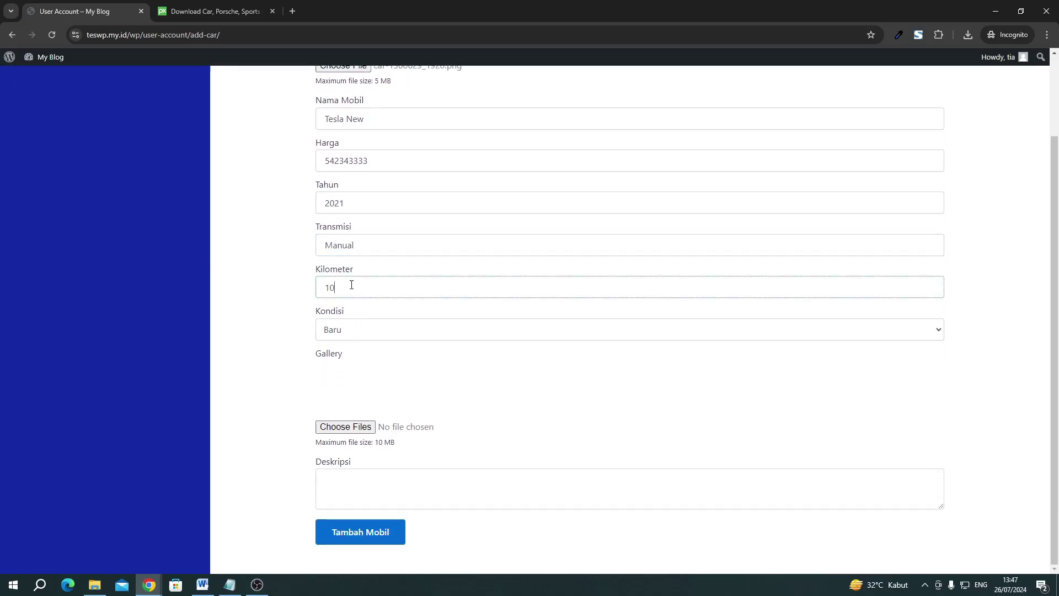
{"action": "type", "text": "00"}
{"action": "left_click", "coordinate": [353, 329]}
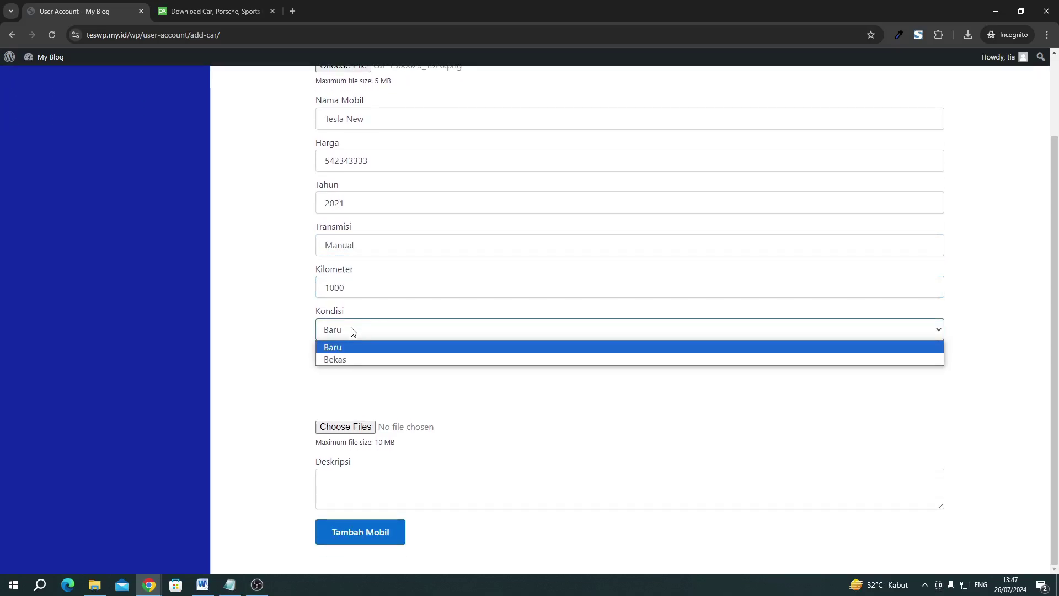
{"action": "left_click", "coordinate": [351, 360]}
Add the downloaded car-1300629_1920.png to the new car's Gallery field
{"action": "left_click", "coordinate": [968, 35]}
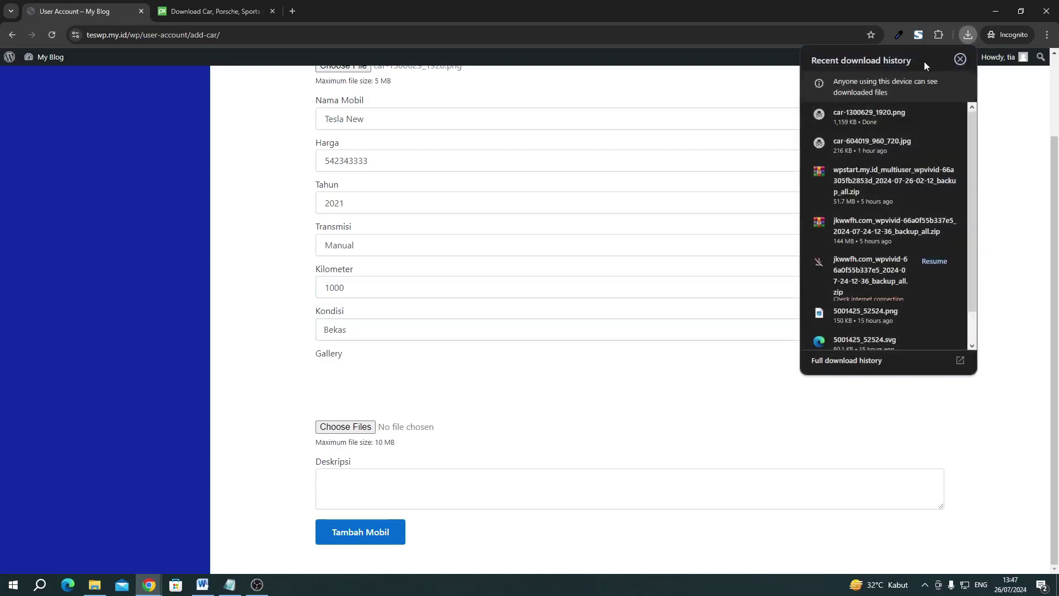
{"action": "left_click_drag", "start_coordinate": [865, 112], "coordinate": [360, 432]}
{"action": "left_click", "coordinate": [262, 441]}
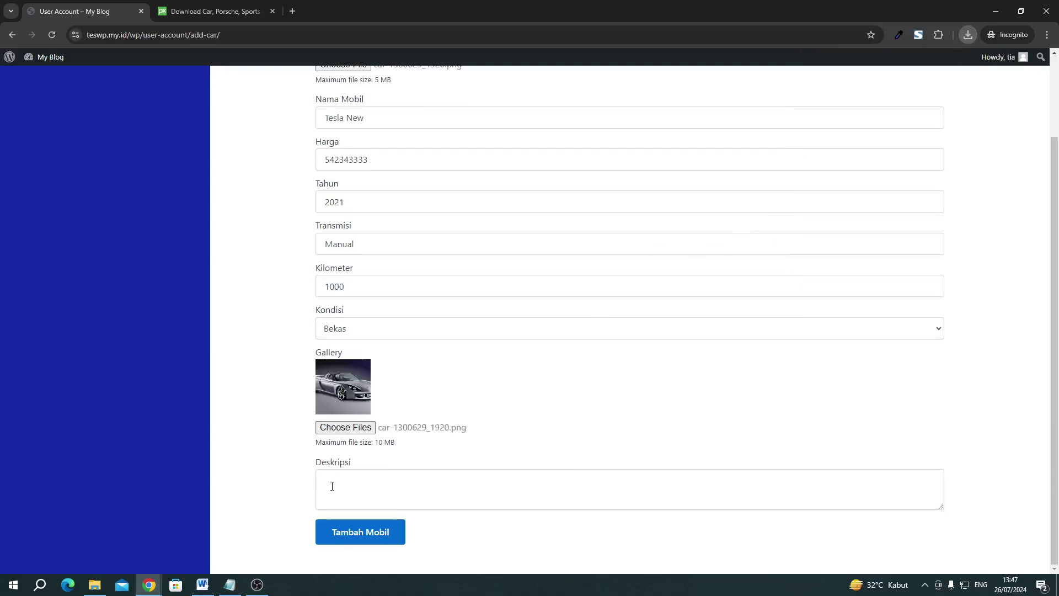
Fill Deskripsi with the lorem ipsum paragraph from loremipsum.io and submit the new car
{"action": "left_click", "coordinate": [366, 477]}
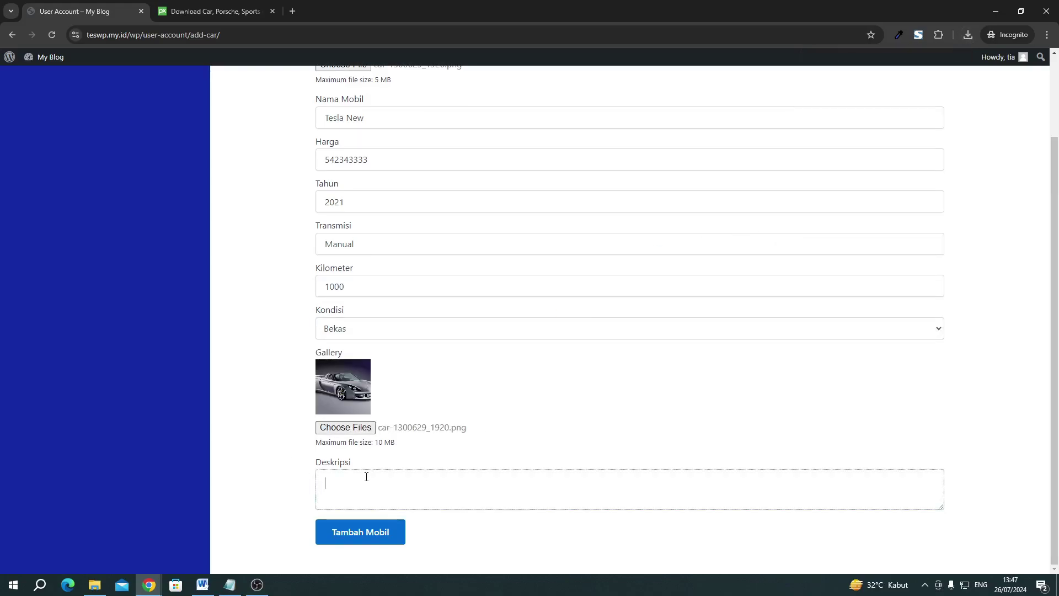
{"action": "left_click", "coordinate": [214, 14]}
{"action": "left_click", "coordinate": [235, 38]}
{"action": "type", "text": "lorem"}
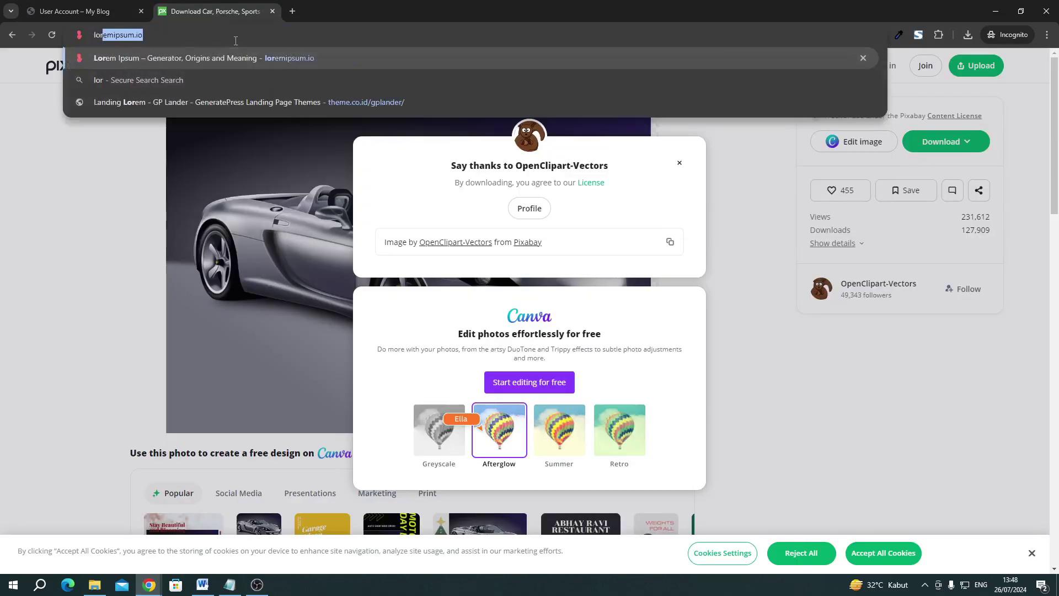
{"action": "key", "text": "Return"}
{"action": "scroll", "coordinate": [242, 200], "scroll_direction": "down", "scroll_amount": 1}
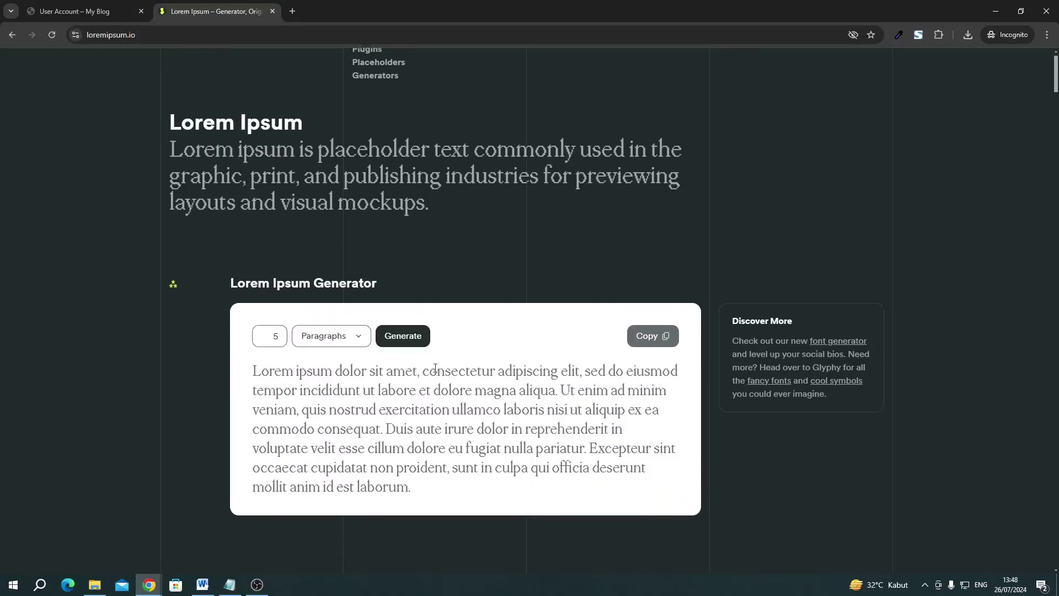
{"action": "left_click", "coordinate": [77, 11]}
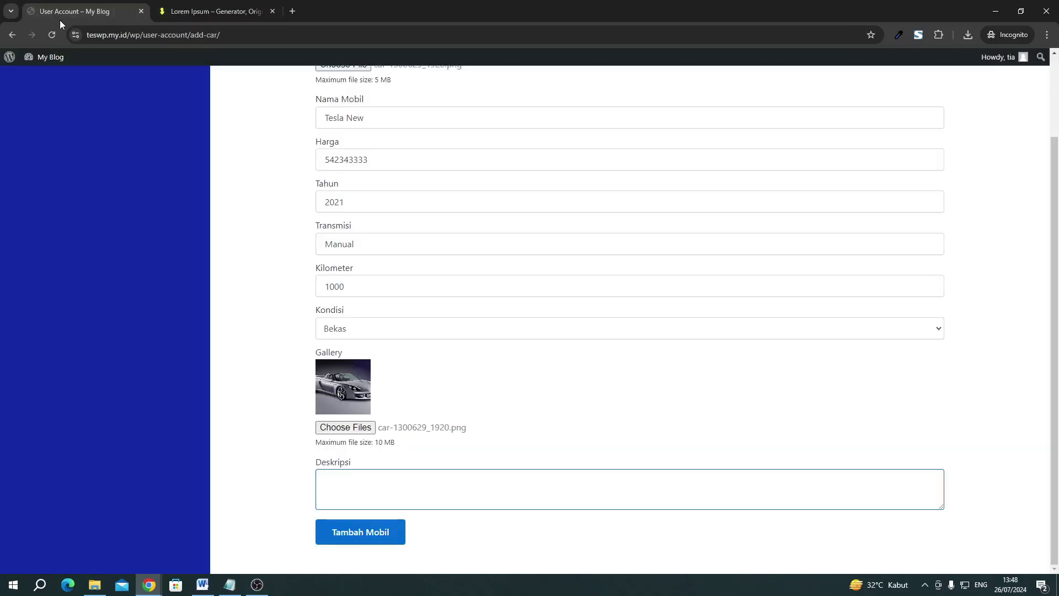
{"action": "type", "text": "Lorem ipsum dolor sit amet, consectetur adipiscing elit, sed do eiusmod tempor incididunt ut labore et dolore magna aliqua. Ut enim ad minim veniam, quis nostrud exercitation ullamco laboris nisi ut aliquip ex ea commodo consequat. Duis aute irure dolor in reprehenderit in voluptate velit esse cillum dolore eu fugiat nulla pariatur. Excepteur sint occaecat cupidatat non proident, sunt in culpa qui officia deserunt mollit anim id est laborum."}
{"action": "scroll", "coordinate": [372, 492], "scroll_direction": "down", "scroll_amount": 1}
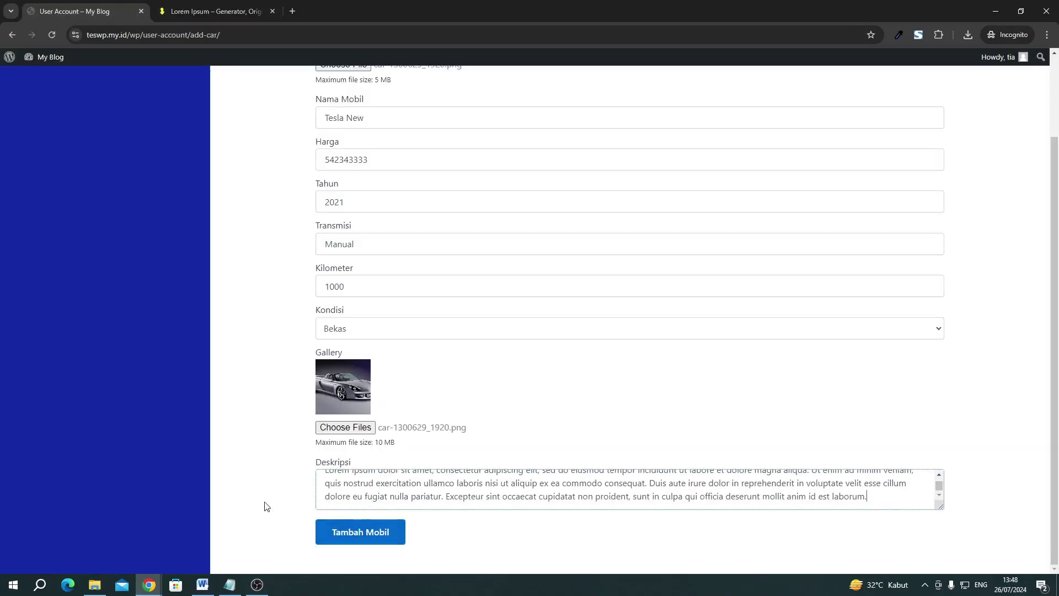
{"action": "left_click", "coordinate": [357, 537]}
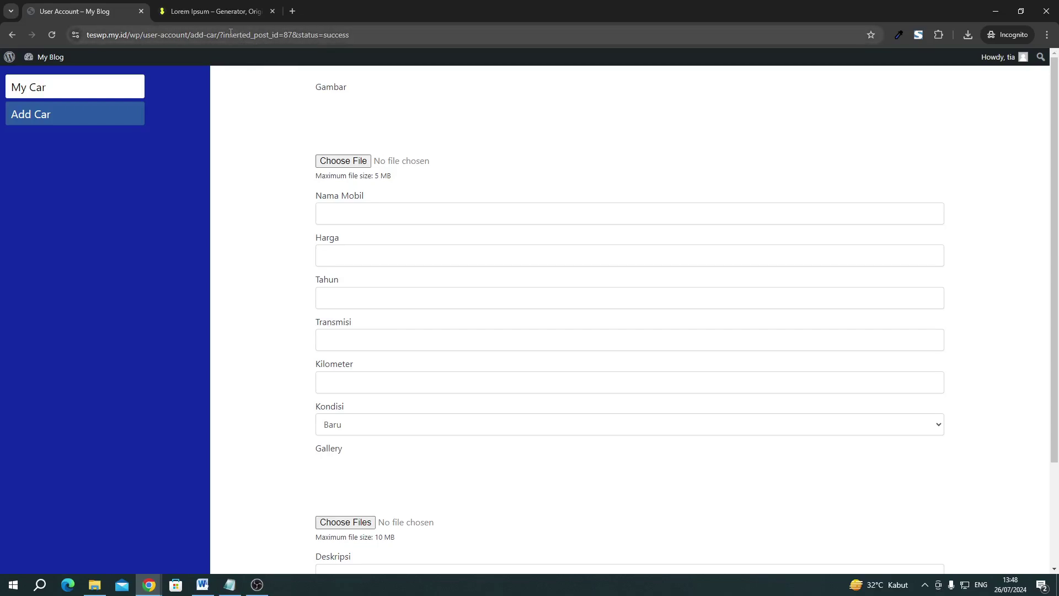
Examine the page address parameters and the message below the form after the submission
{"action": "left_click_drag", "start_coordinate": [230, 35], "coordinate": [392, 36]}
{"action": "left_click", "coordinate": [323, 34]}
{"action": "left_click", "coordinate": [401, 36]}
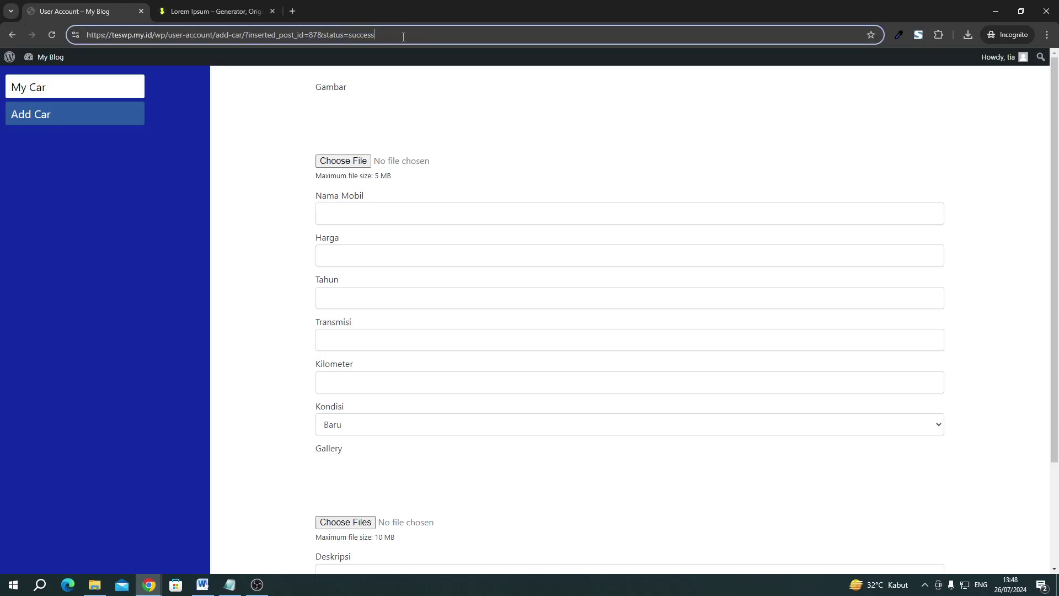
{"action": "scroll", "coordinate": [398, 206], "scroll_direction": "down", "scroll_amount": 2}
{"action": "scroll", "coordinate": [606, 434], "scroll_direction": "up", "scroll_amount": 1}
{"action": "scroll", "coordinate": [606, 434], "scroll_direction": "down", "scroll_amount": 1}
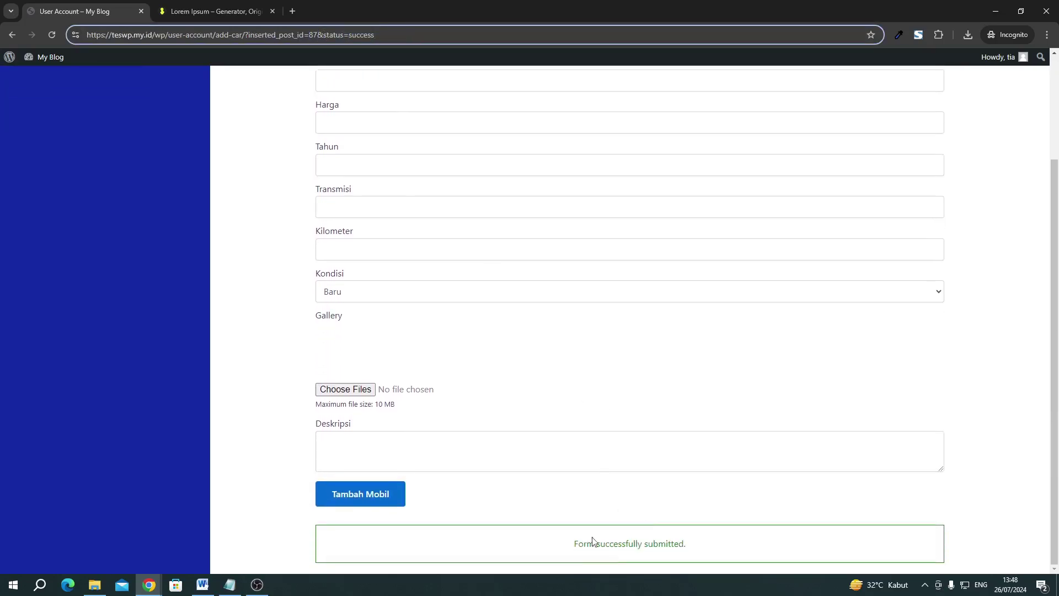
{"action": "left_click", "coordinate": [199, 423]}
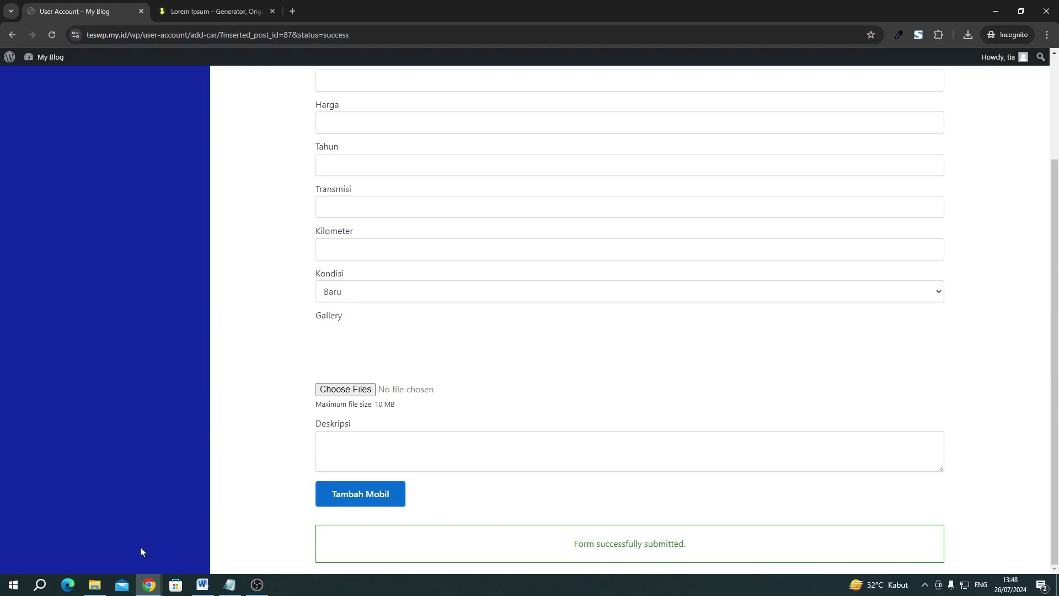
Switch to the admin browser window, open the WordPress dashboard in a new tab and show the Mobil post list
{"action": "left_click", "coordinate": [147, 584]}
{"action": "left_click", "coordinate": [130, 558]}
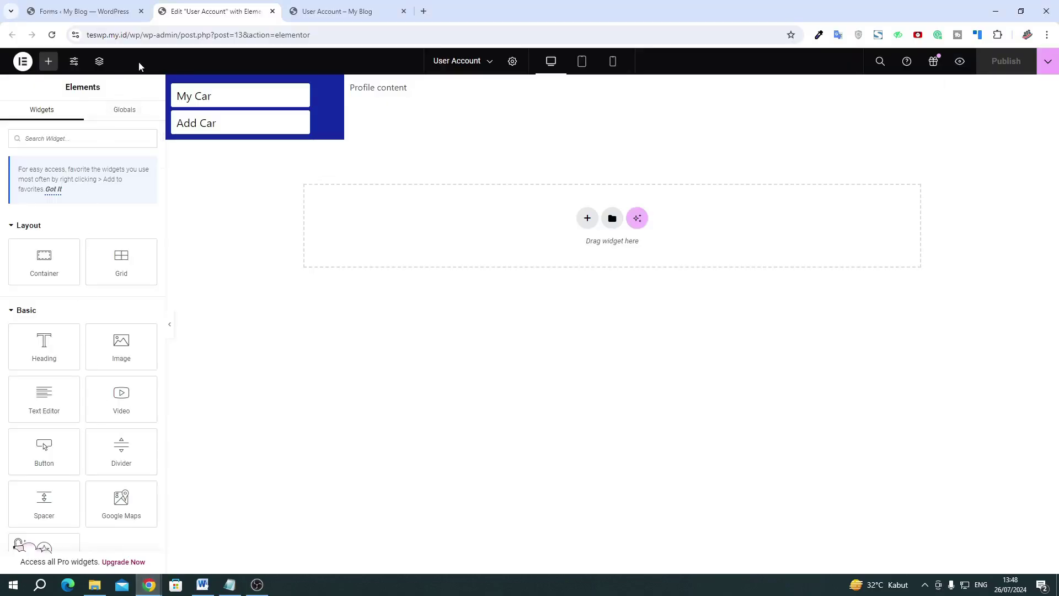
{"action": "left_click", "coordinate": [348, 11]}
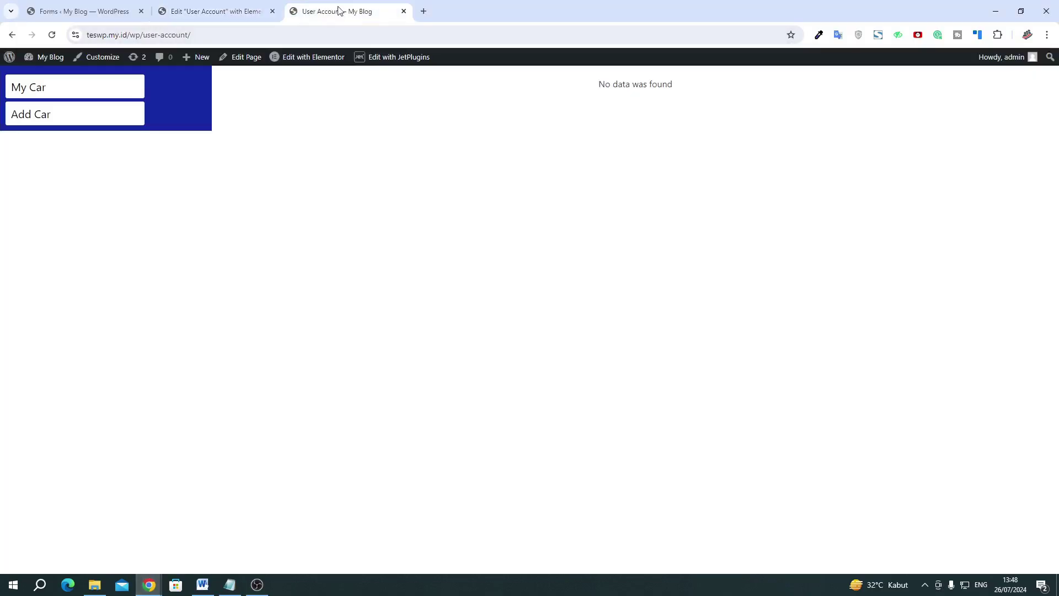
{"action": "mouse_move", "coordinate": [47, 56]}
{"action": "right_click", "coordinate": [43, 77]}
{"action": "left_click", "coordinate": [94, 87]}
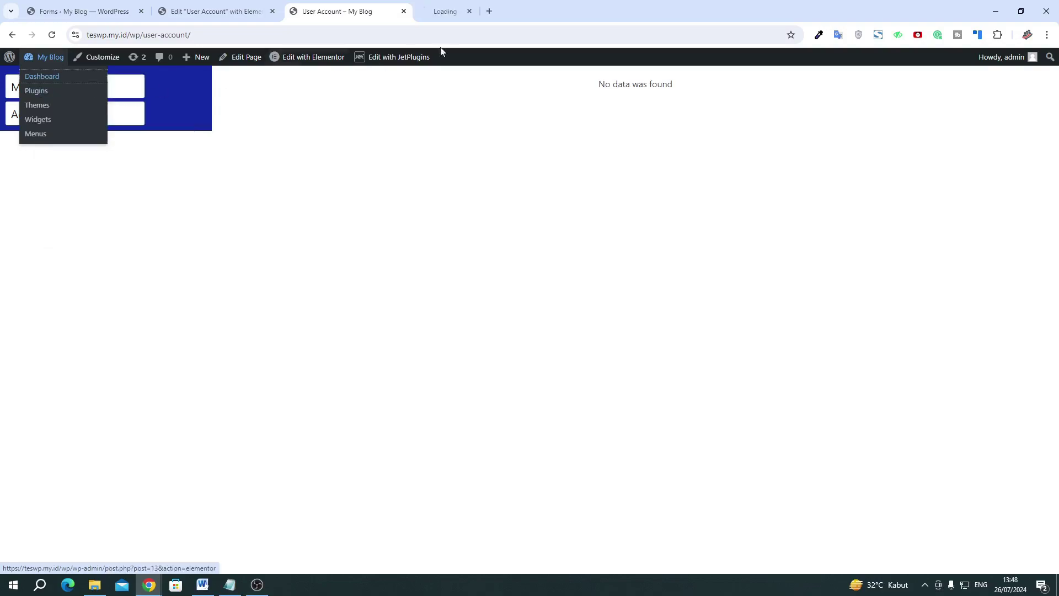
{"action": "left_click", "coordinate": [462, 12]}
{"action": "mouse_move", "coordinate": [50, 226]}
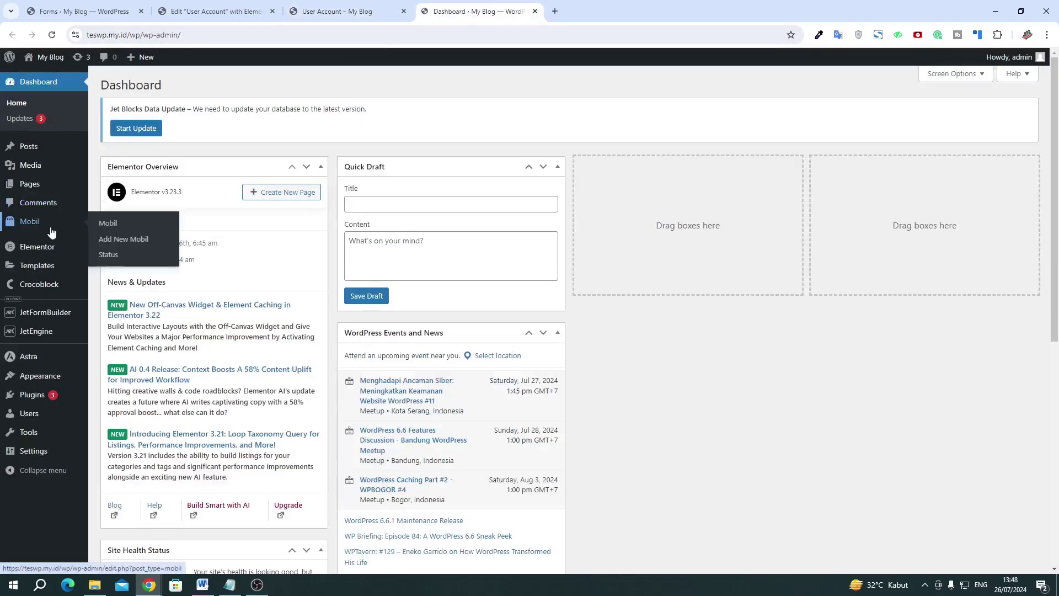
{"action": "left_click", "coordinate": [114, 226]}
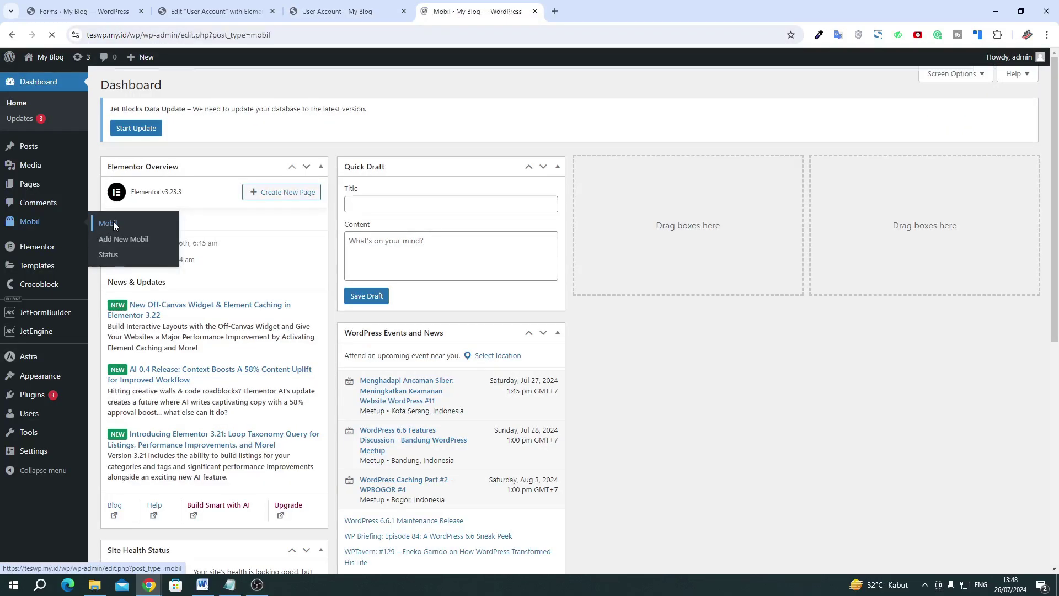
Change the Tesla New post's status to Published with Quick Edit and update it
{"action": "mouse_move", "coordinate": [144, 245]}
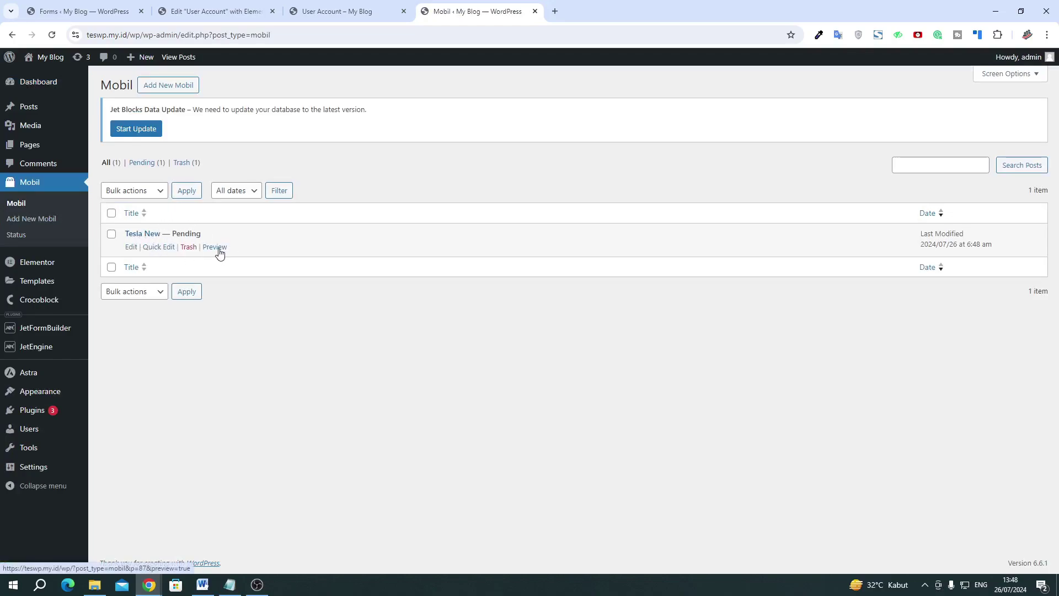
{"action": "left_click", "coordinate": [156, 247]}
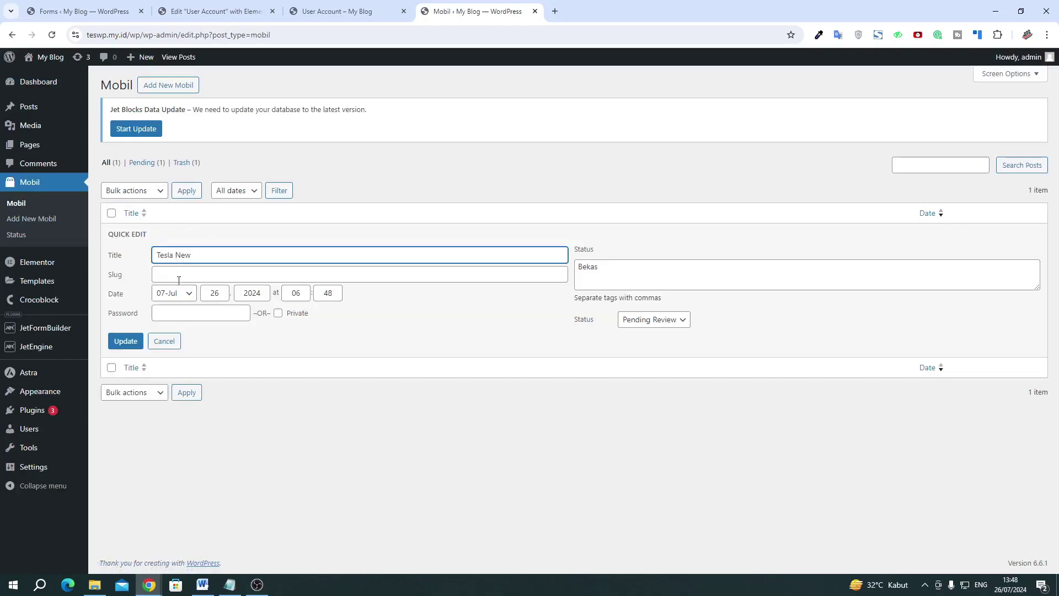
{"action": "left_click", "coordinate": [659, 319]}
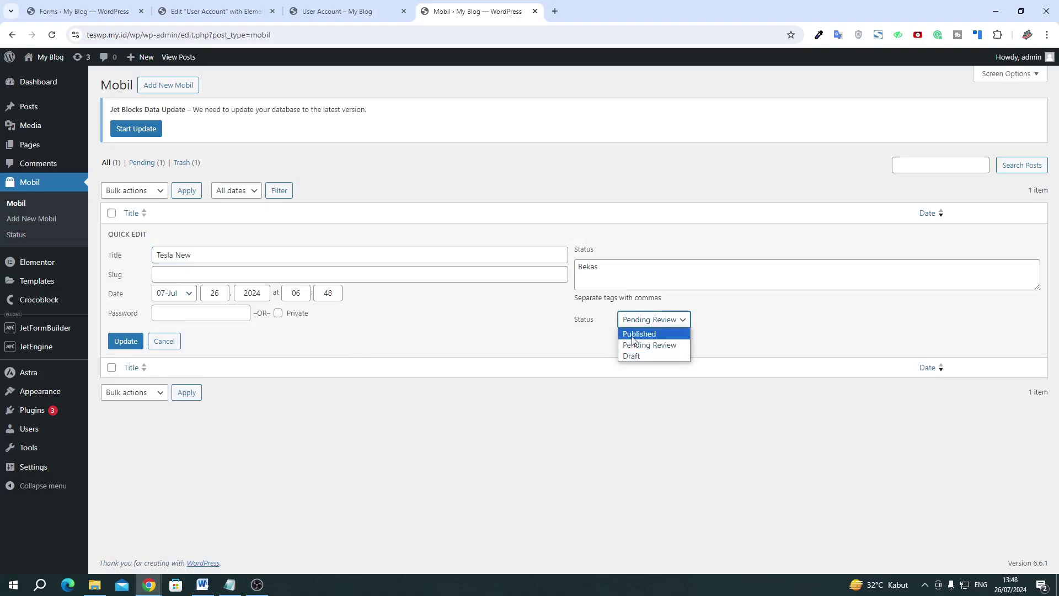
{"action": "left_click", "coordinate": [633, 335]}
{"action": "left_click", "coordinate": [124, 343]}
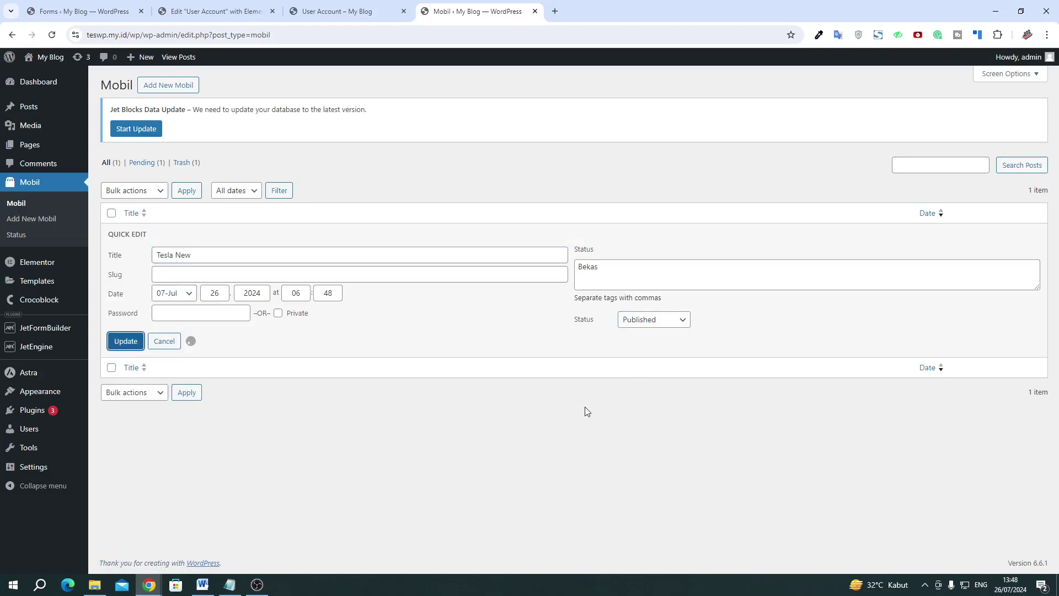
Switch back to the incognito window and open the My Car page to check the member's car listing
{"action": "left_click", "coordinate": [152, 578]}
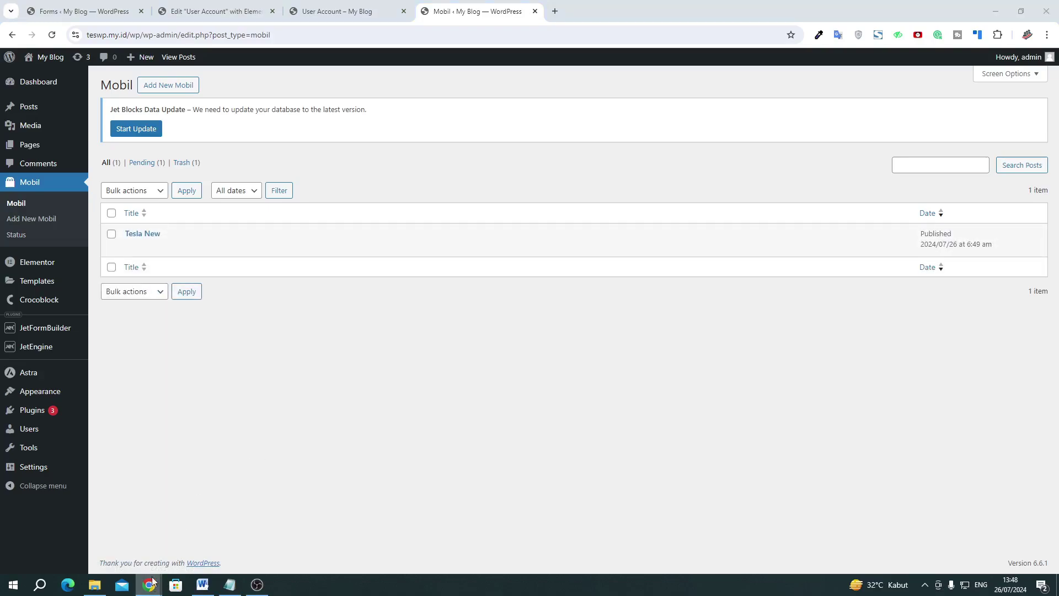
{"action": "left_click", "coordinate": [145, 587]}
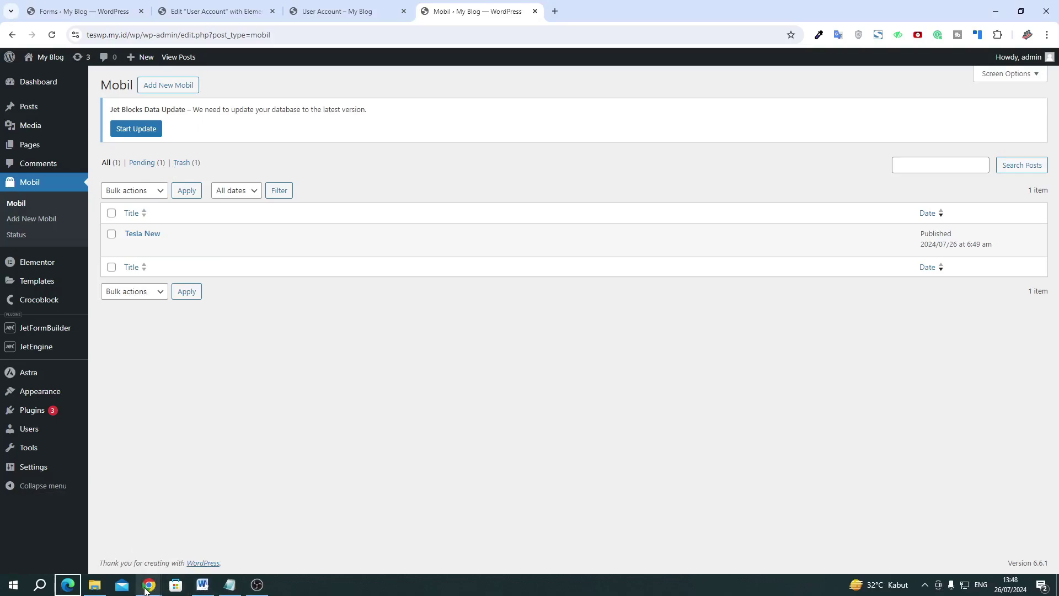
{"action": "mouse_move", "coordinate": [145, 589]}
{"action": "left_click", "coordinate": [207, 529]}
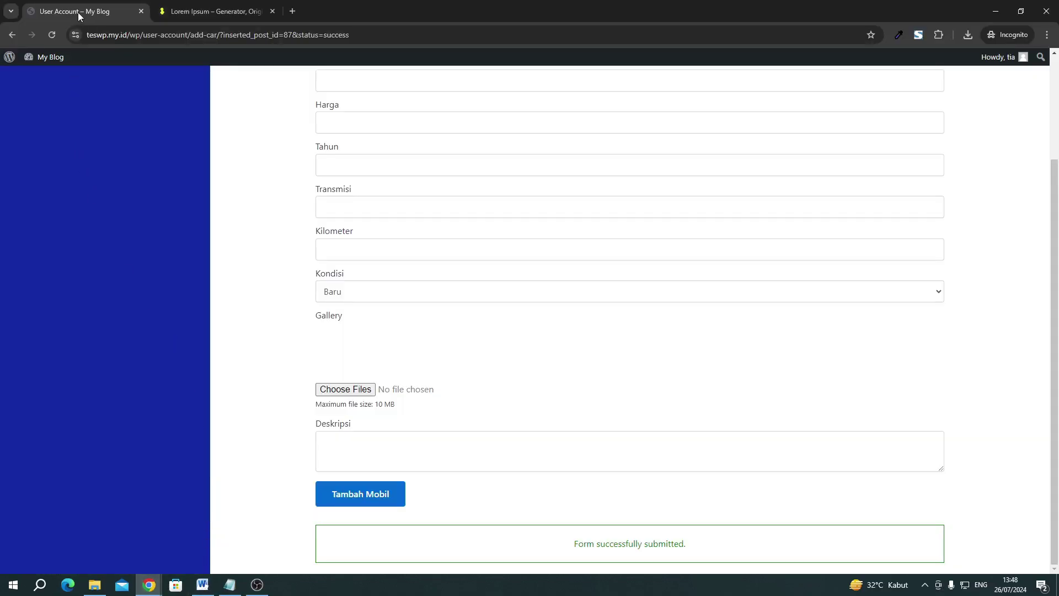
{"action": "scroll", "coordinate": [117, 173], "scroll_direction": "up", "scroll_amount": 3}
{"action": "left_click", "coordinate": [43, 87]}
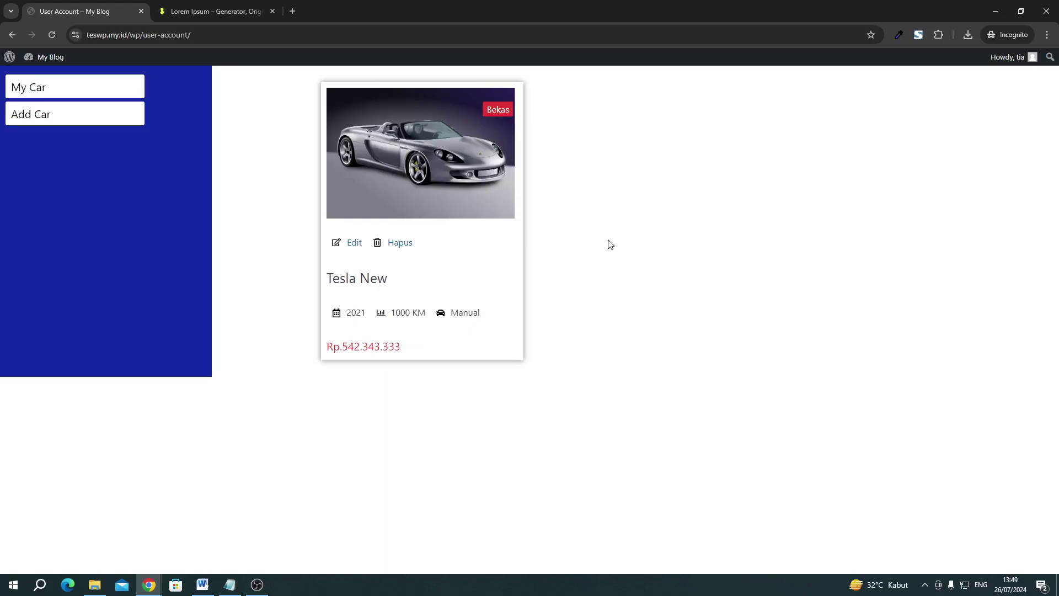
Open the Tesla New car for editing and look over its prefilled form fields
{"action": "left_click", "coordinate": [349, 248]}
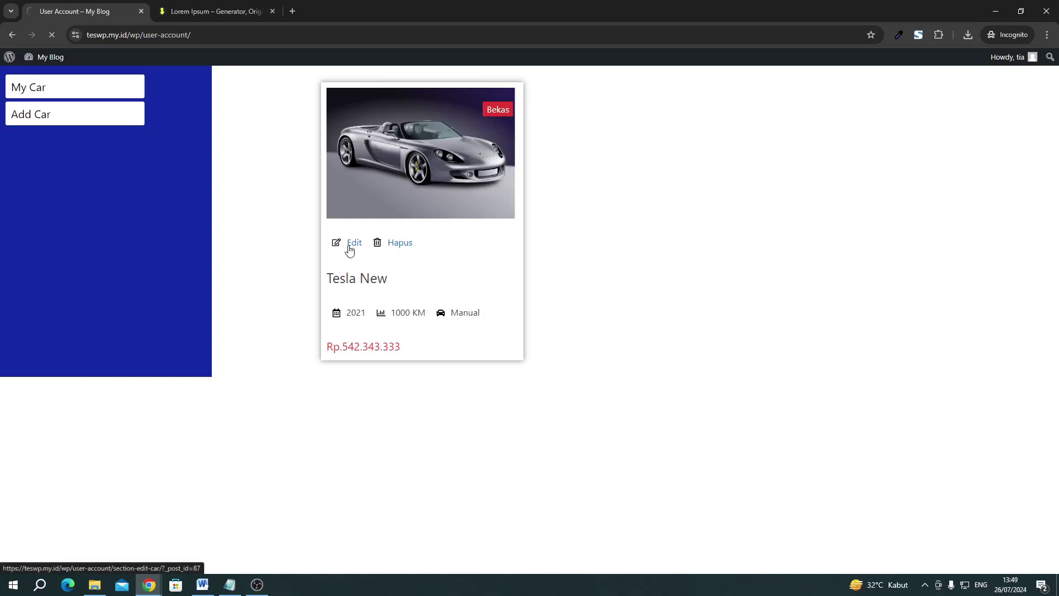
{"action": "scroll", "coordinate": [353, 338], "scroll_direction": "down", "scroll_amount": 1}
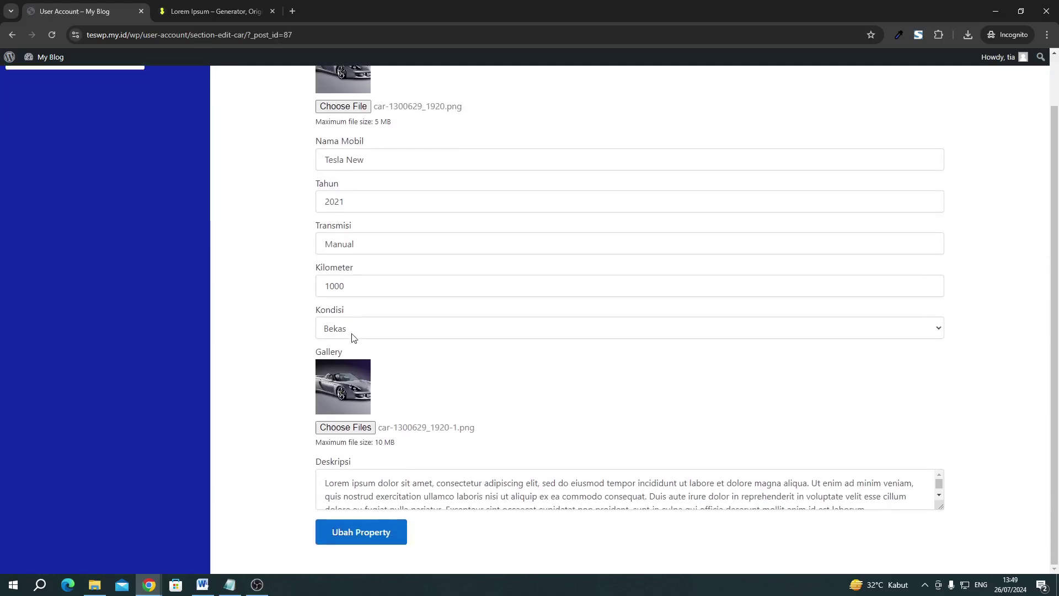
{"action": "scroll", "coordinate": [353, 338], "scroll_direction": "up", "scroll_amount": 1}
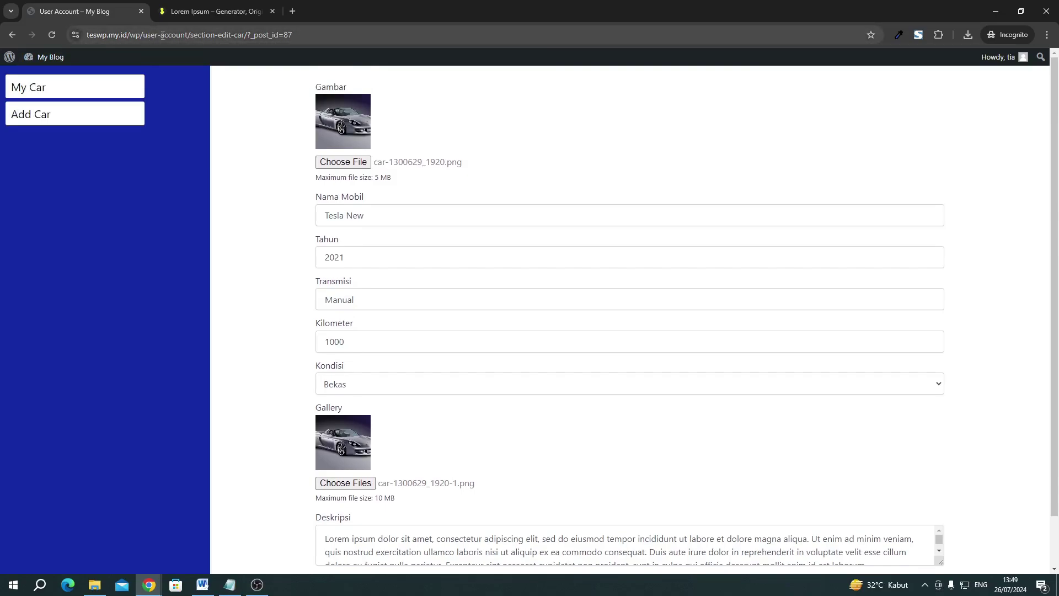
Load the site root teswp.my.id/wp in the Lorem Ipsum tab and open its Home page to check the Tesla New card's details
{"action": "left_click_drag", "start_coordinate": [146, 34], "coordinate": [66, 37]}
{"action": "key", "text": "ctrl+c"}
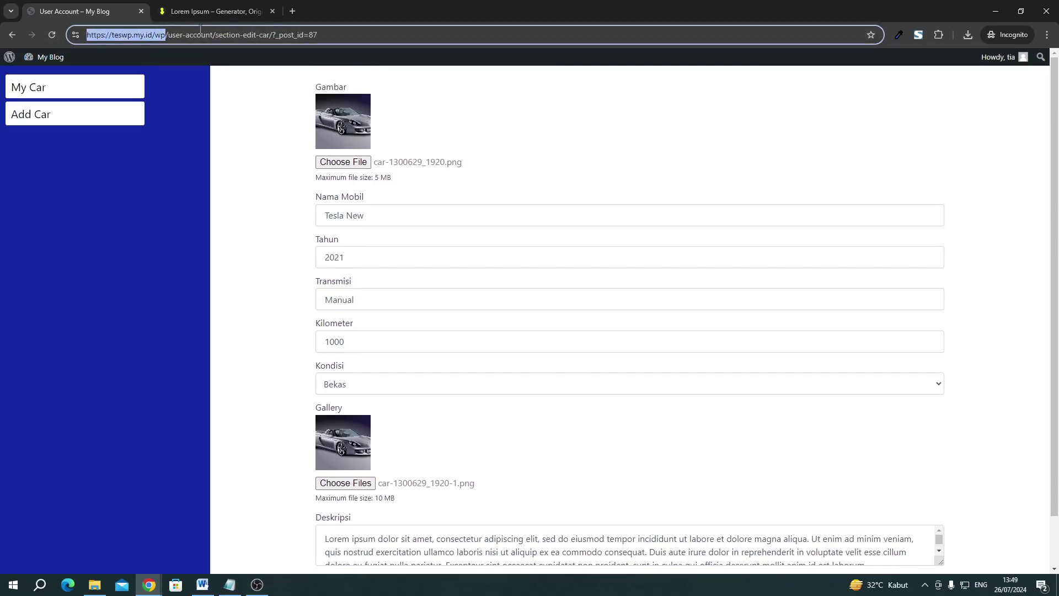
{"action": "left_click", "coordinate": [226, 17]}
{"action": "left_click", "coordinate": [235, 35]}
{"action": "key", "text": "ctrl+v"}
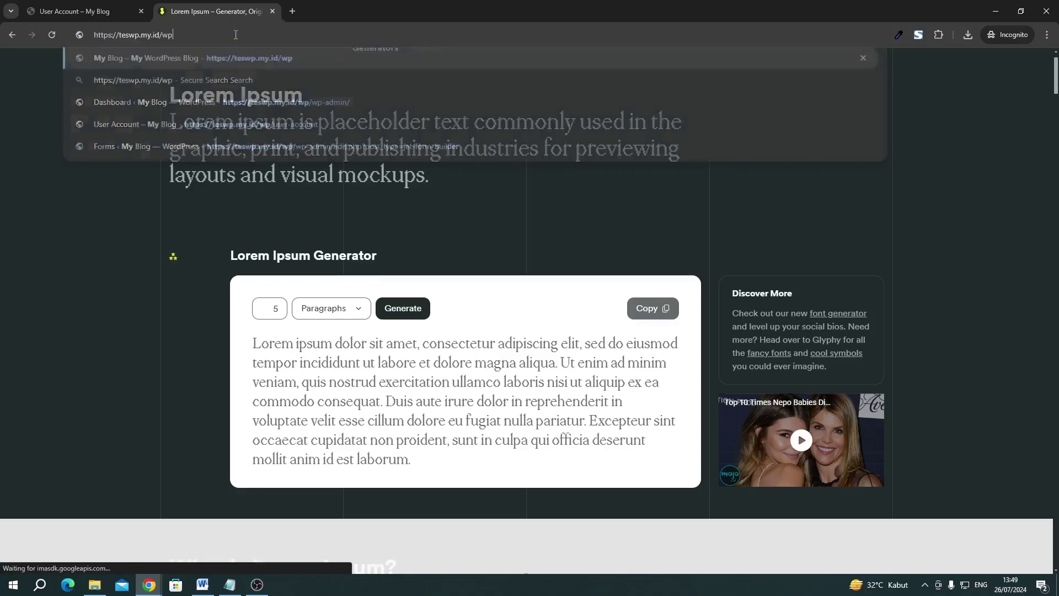
{"action": "key", "text": "Return"}
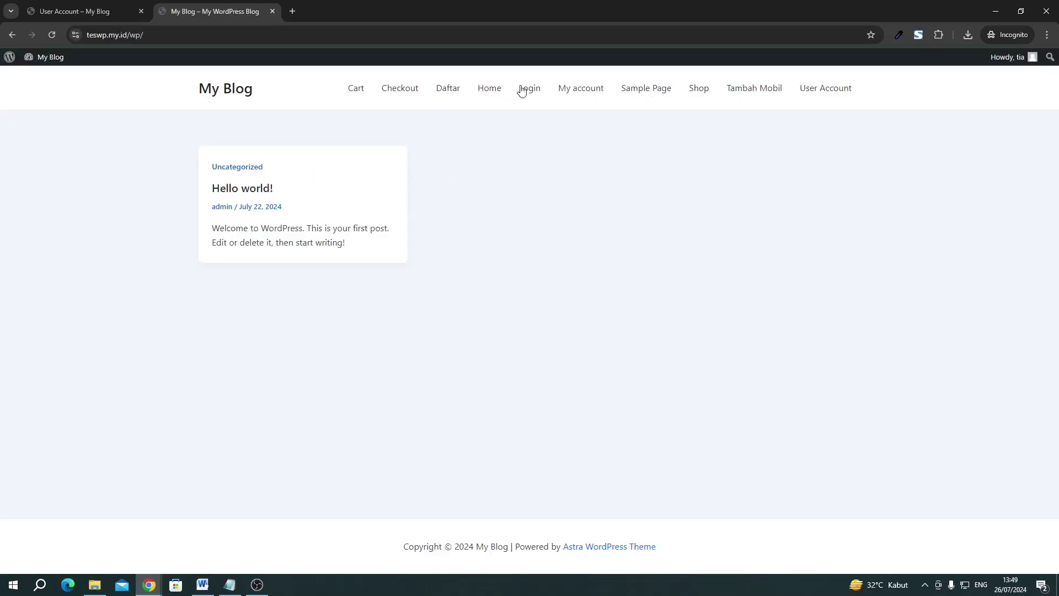
{"action": "left_click", "coordinate": [489, 89]}
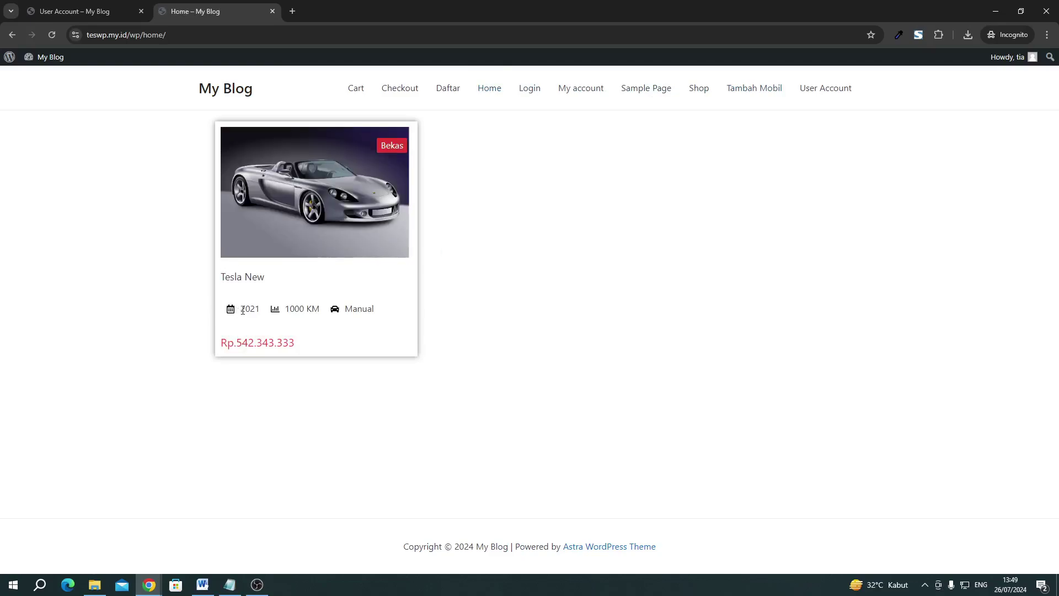
{"action": "left_click_drag", "start_coordinate": [243, 310], "coordinate": [255, 310]}
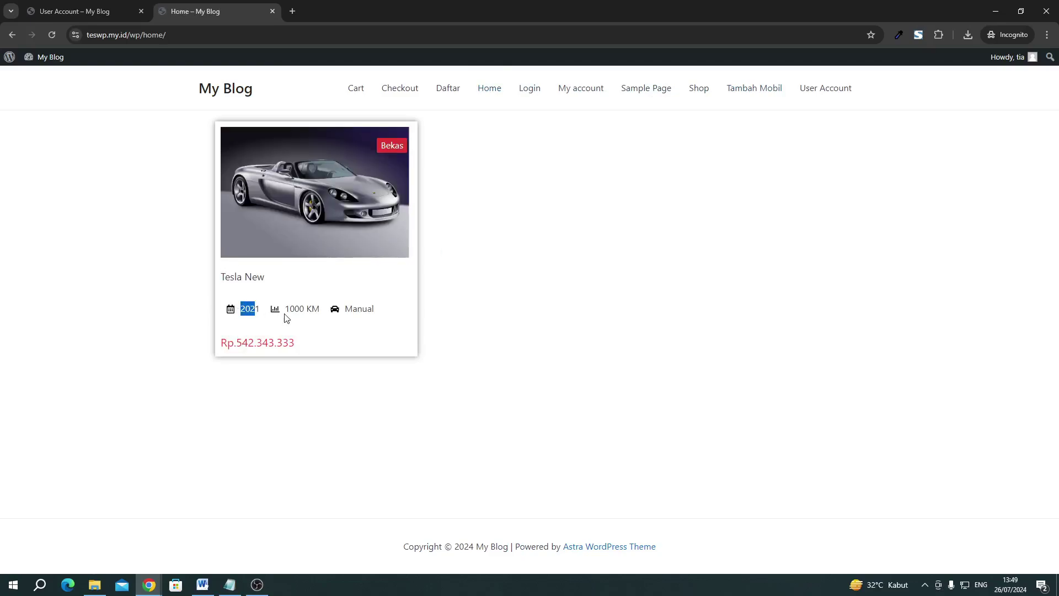
Return to the Tesla New edit form, set Tahun to 2024 and Kilometer to 100, and submit the changes
{"action": "left_click", "coordinate": [88, 12]}
{"action": "left_click_drag", "start_coordinate": [364, 257], "coordinate": [292, 265]}
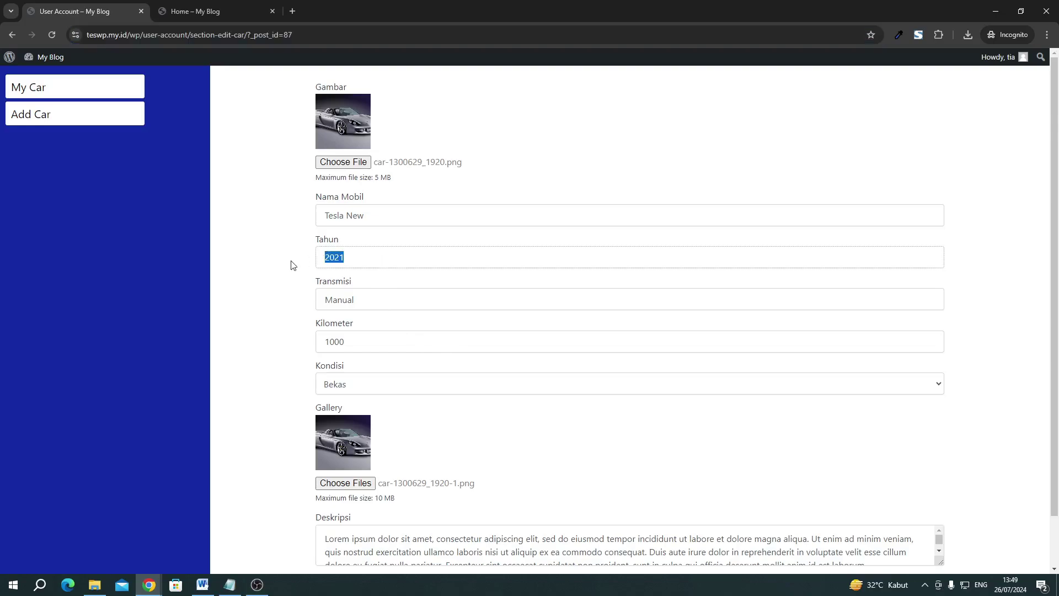
{"action": "type", "text": "2"}
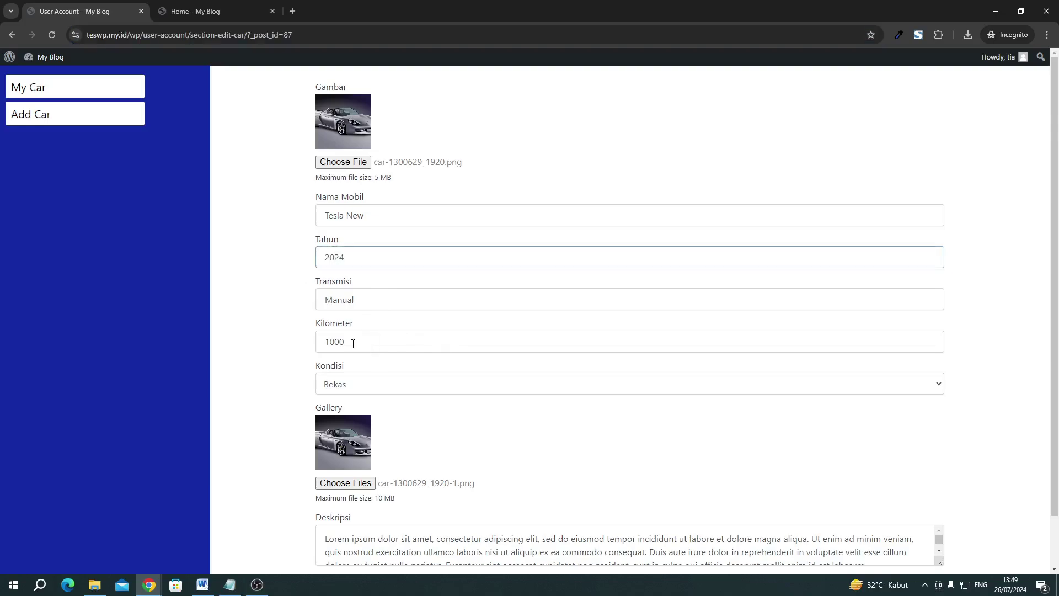
{"action": "left_click_drag", "start_coordinate": [353, 343], "coordinate": [284, 342]}
{"action": "type", "text": "1"}
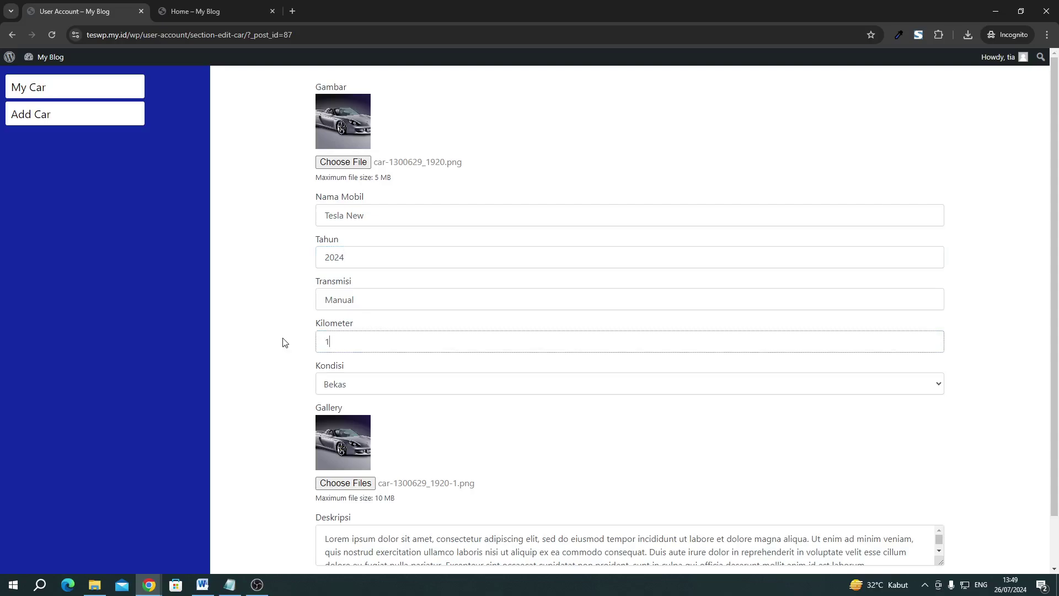
{"action": "type", "text": "00"}
{"action": "left_click", "coordinate": [257, 354]}
{"action": "scroll", "coordinate": [335, 419], "scroll_direction": "down", "scroll_amount": 1}
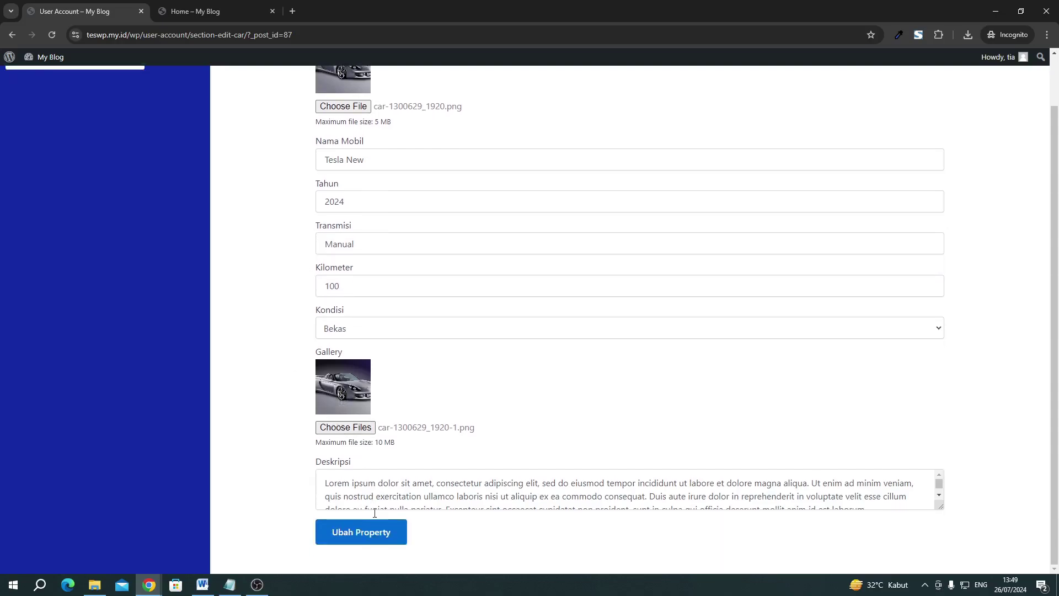
{"action": "left_click", "coordinate": [373, 534]}
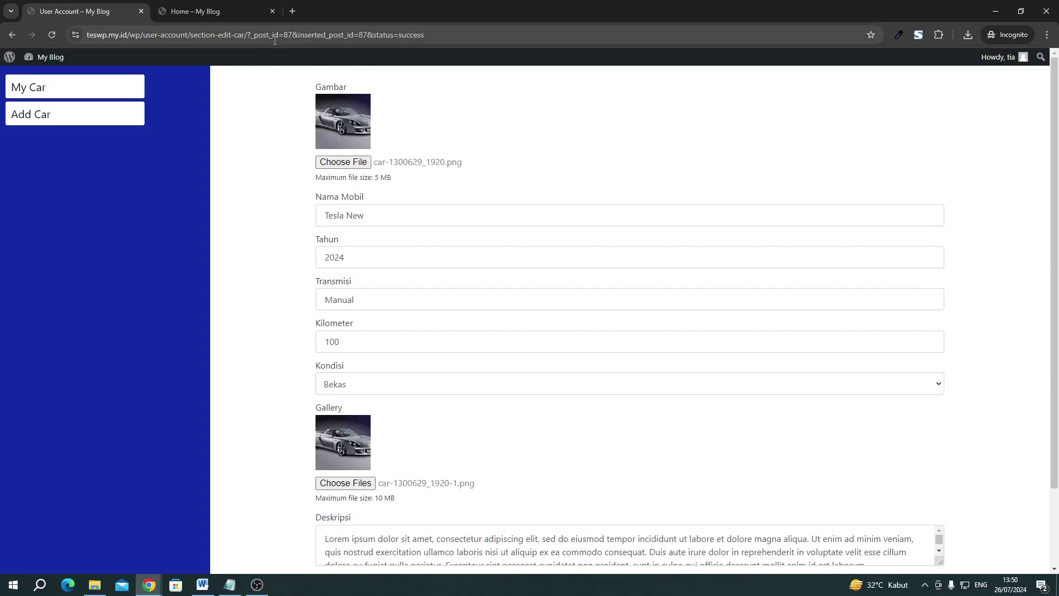
Check the submitted form's URL parameters and the edited Tesla New card in My Car and on the reloaded Home page
{"action": "left_click_drag", "start_coordinate": [285, 37], "coordinate": [456, 43]}
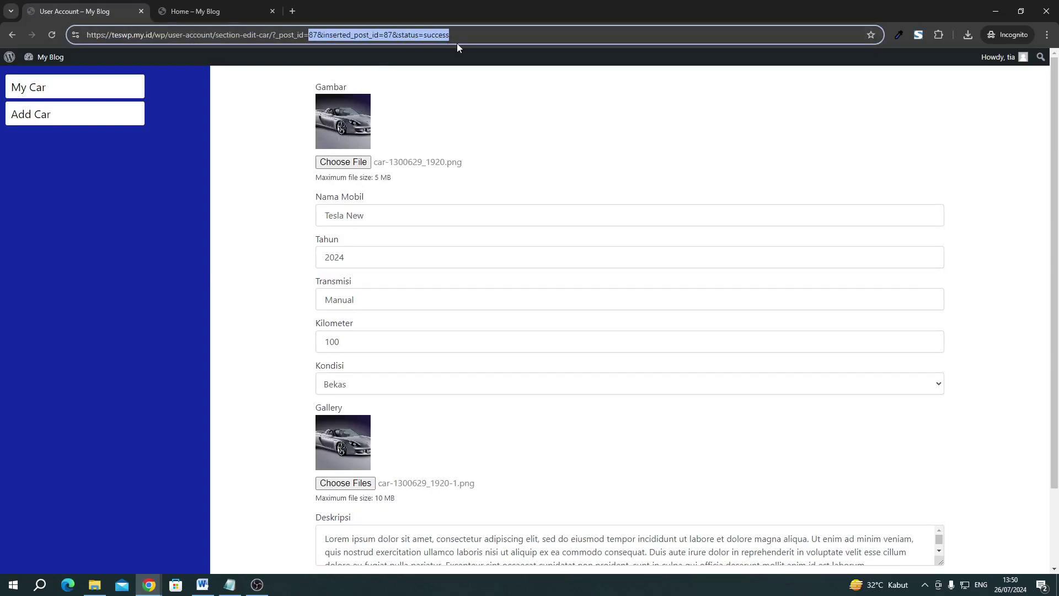
{"action": "left_click", "coordinate": [487, 93]}
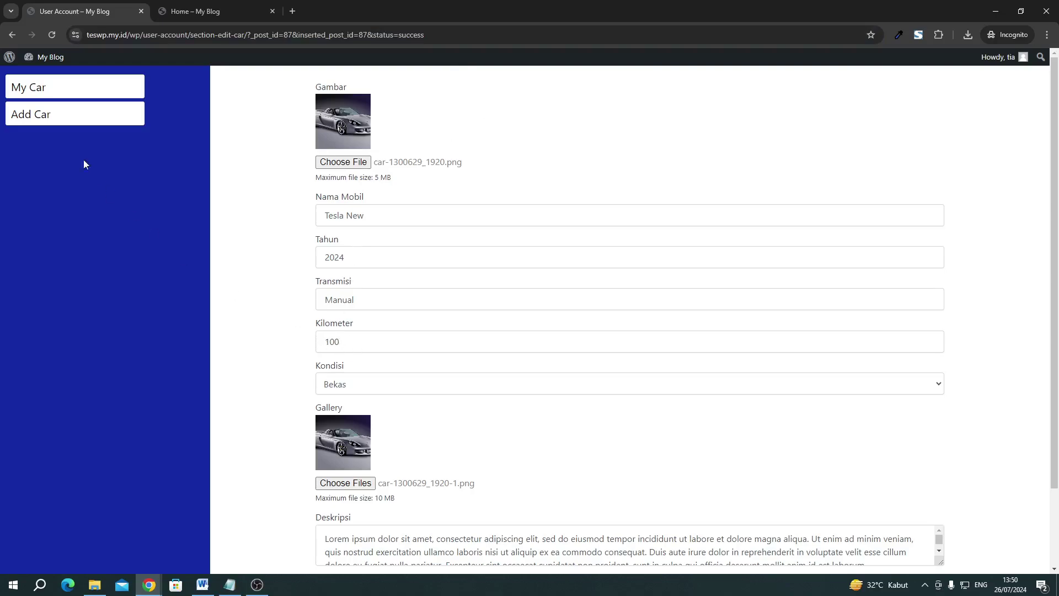
{"action": "left_click", "coordinate": [52, 86]}
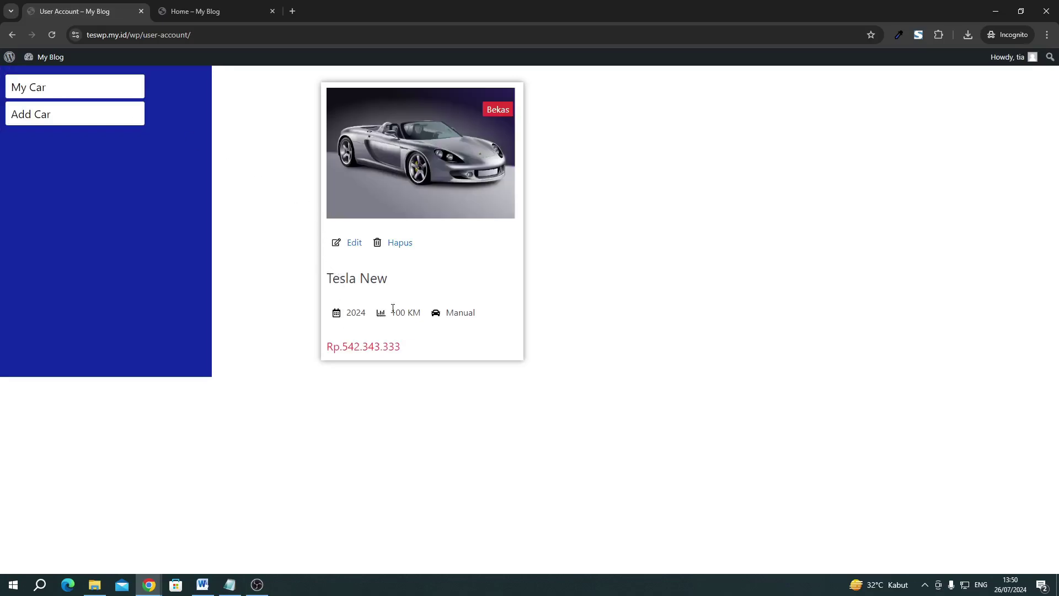
{"action": "left_click", "coordinate": [223, 10]}
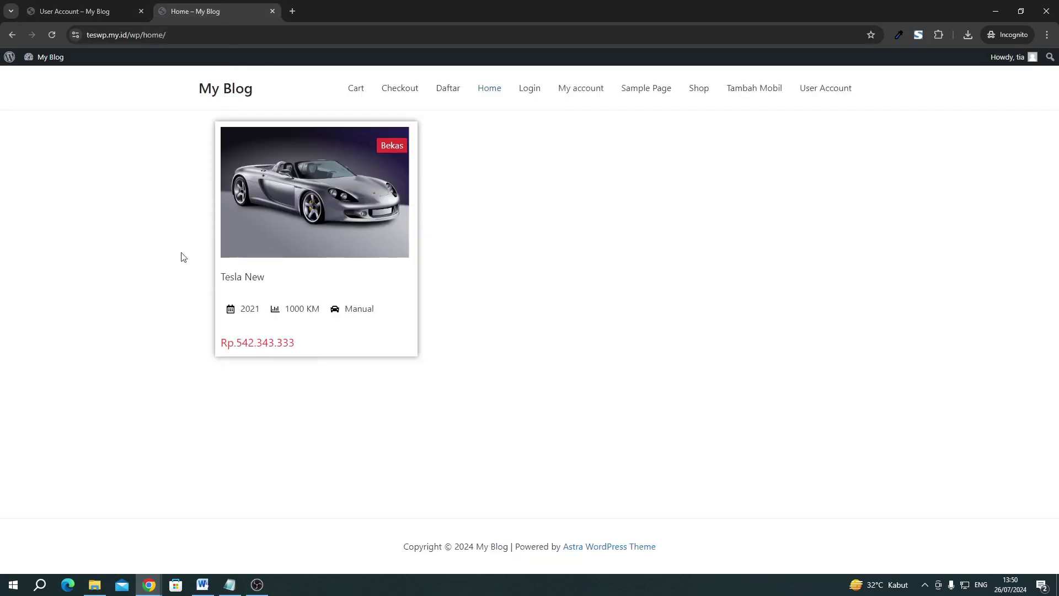
{"action": "left_click", "coordinate": [52, 35]}
{"action": "left_click_drag", "start_coordinate": [250, 305], "coordinate": [310, 304]}
{"action": "left_click", "coordinate": [312, 303]}
Switch to the admin browser window and add an Auth Links widget below Add Car in the User Account Elementor page
{"action": "left_click", "coordinate": [149, 583]}
{"action": "left_click", "coordinate": [125, 559]}
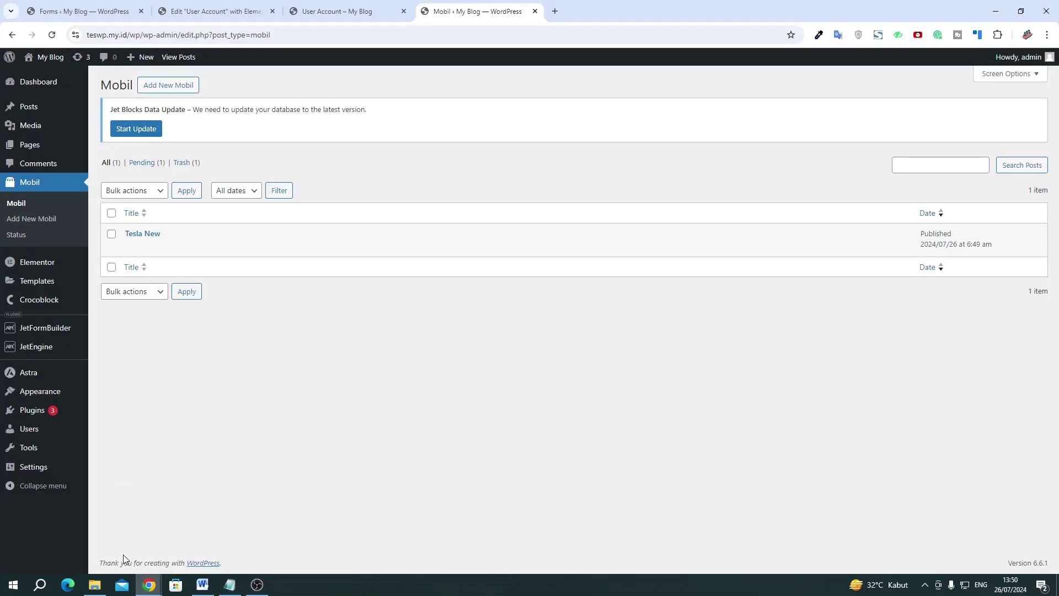
{"action": "left_click", "coordinate": [251, 11]}
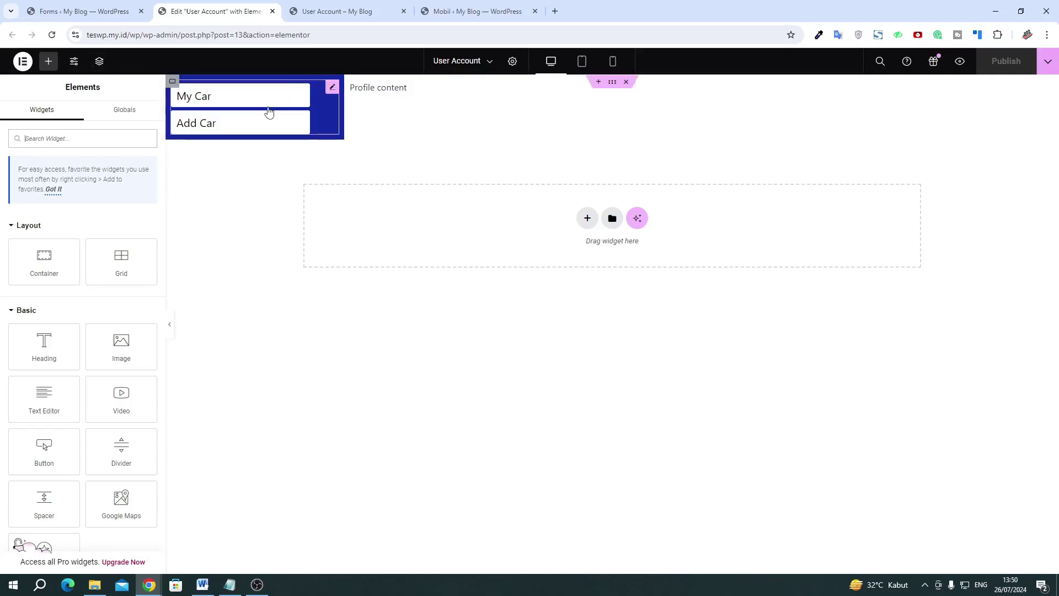
{"action": "type", "text": "aut"}
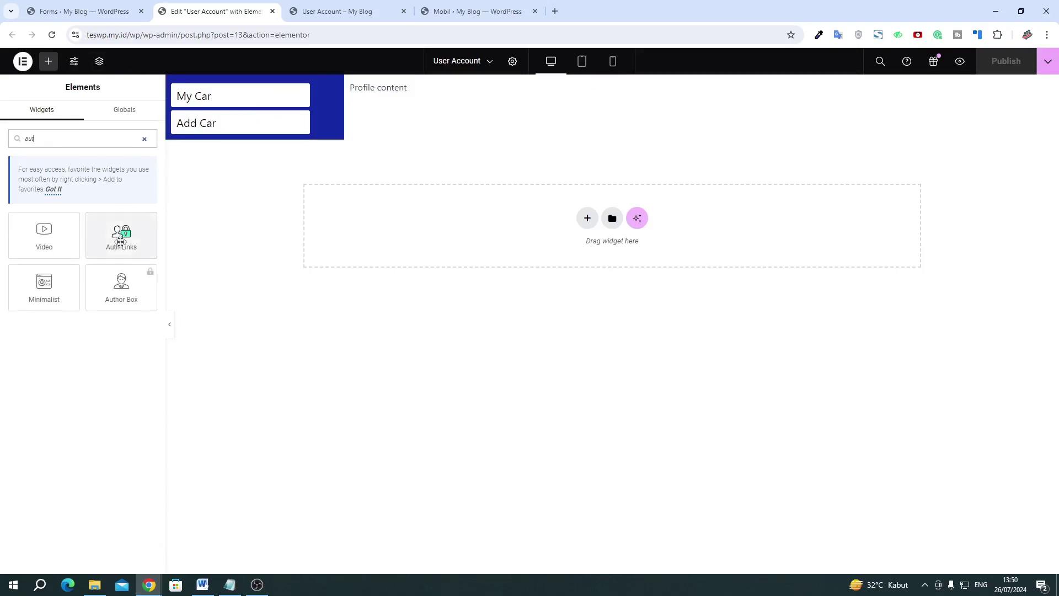
{"action": "left_click_drag", "start_coordinate": [121, 232], "coordinate": [185, 145]}
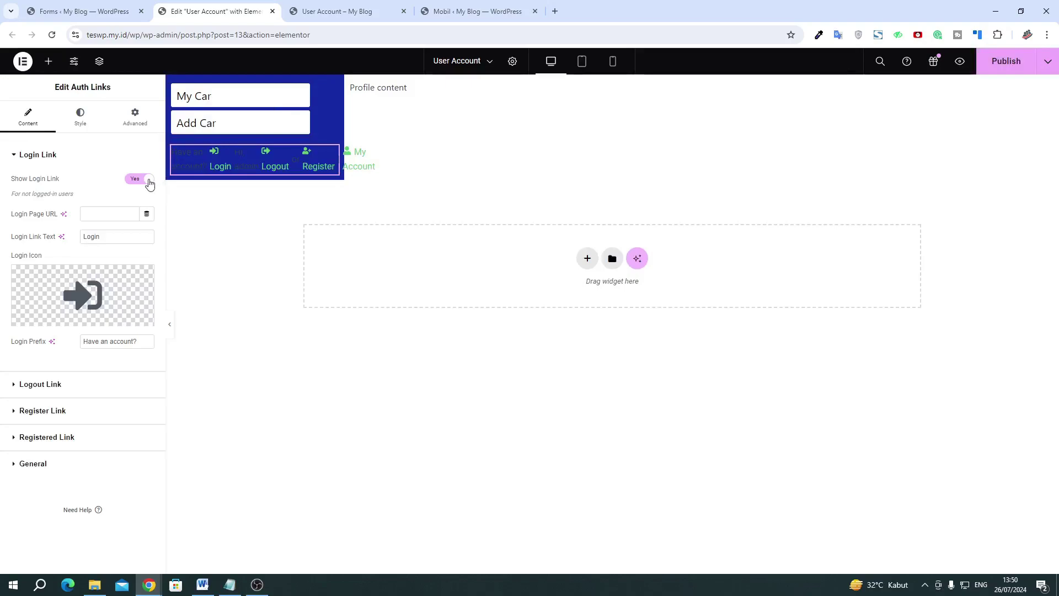
Turn off the login, register and registered links in the Auth Links widget
{"action": "left_click", "coordinate": [147, 178]}
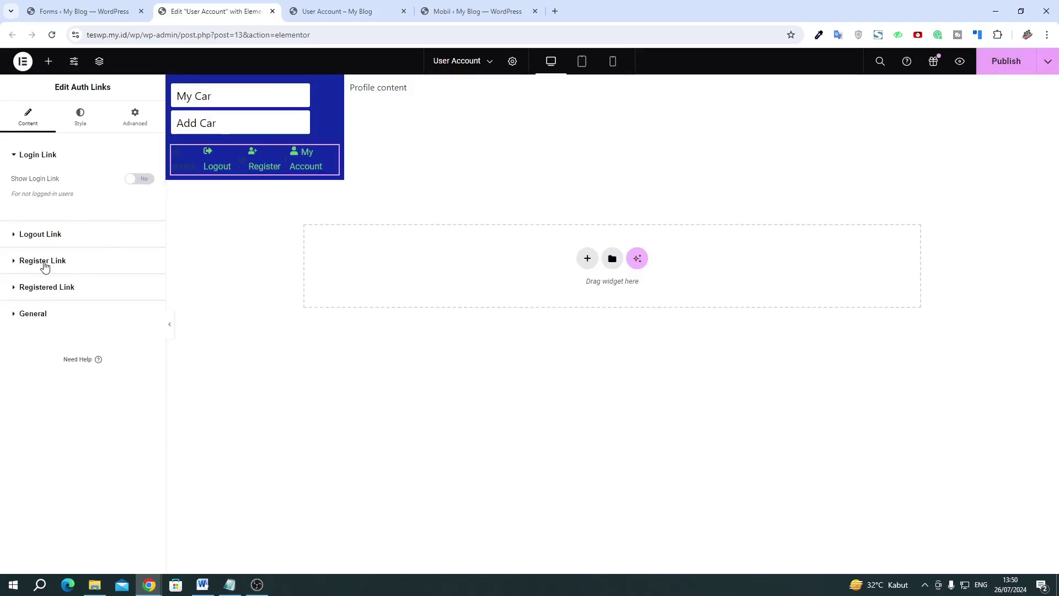
{"action": "left_click", "coordinate": [43, 262]}
{"action": "left_click", "coordinate": [133, 236]}
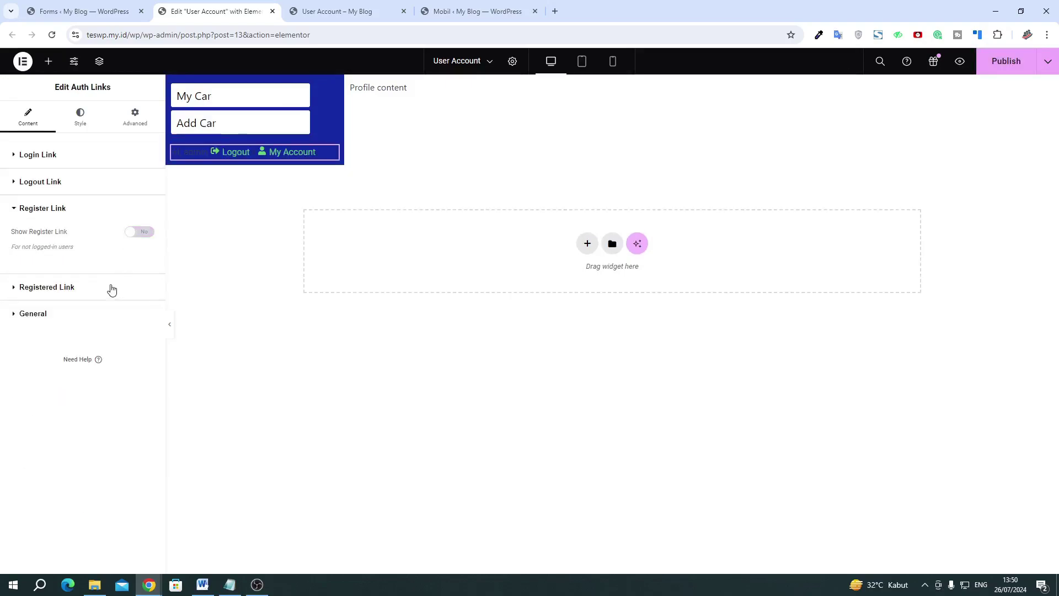
{"action": "left_click", "coordinate": [112, 287]}
{"action": "left_click", "coordinate": [138, 259]}
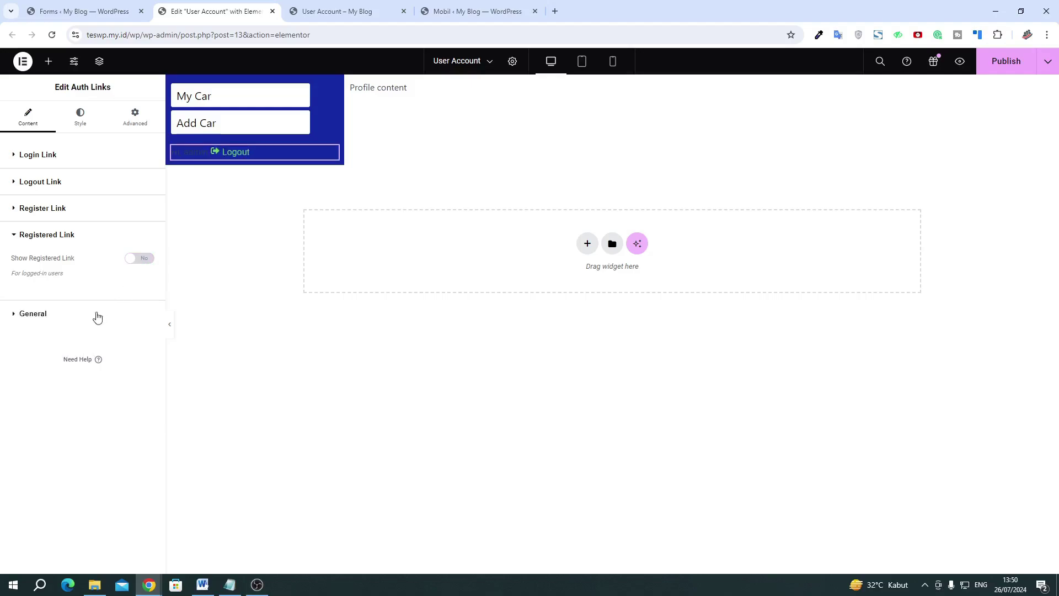
Clear the Logout Prefix text in the Auth Links widget's Logout Link settings
{"action": "left_click", "coordinate": [97, 314]}
{"action": "left_click", "coordinate": [41, 187]}
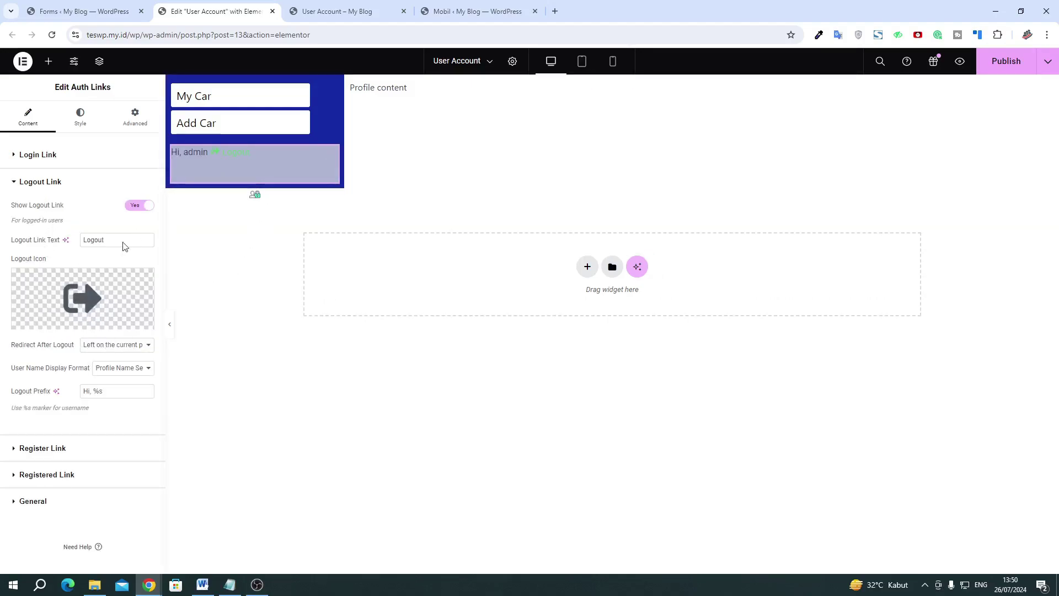
{"action": "triple_click", "coordinate": [119, 391]}
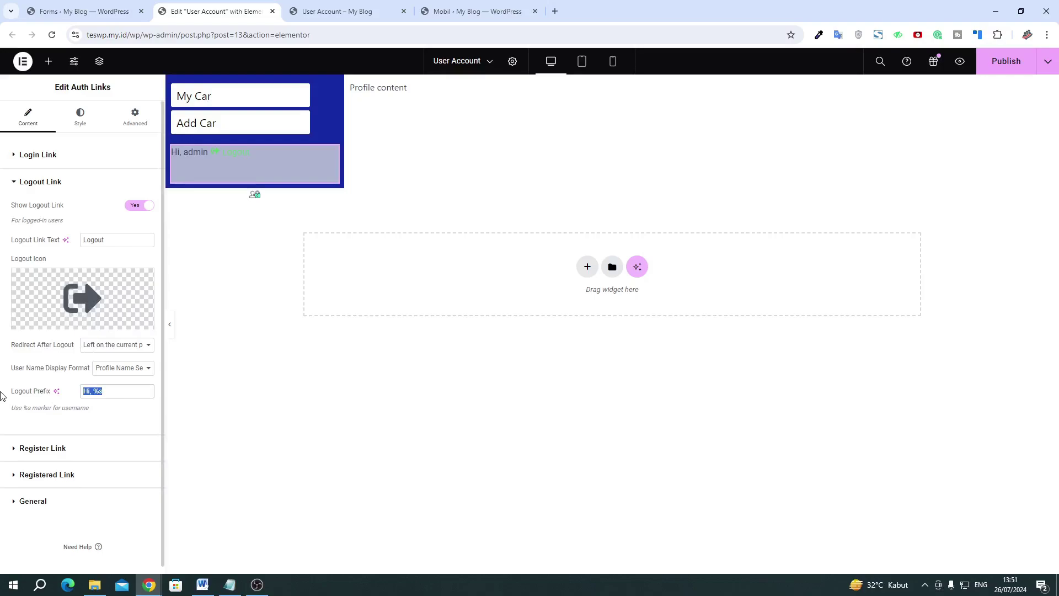
{"action": "key", "text": "BackSpace"}
Set Redirect After Logout to Home page, keep the Profile Name Settings display format, and publish the User Account page
{"action": "left_click", "coordinate": [111, 346]}
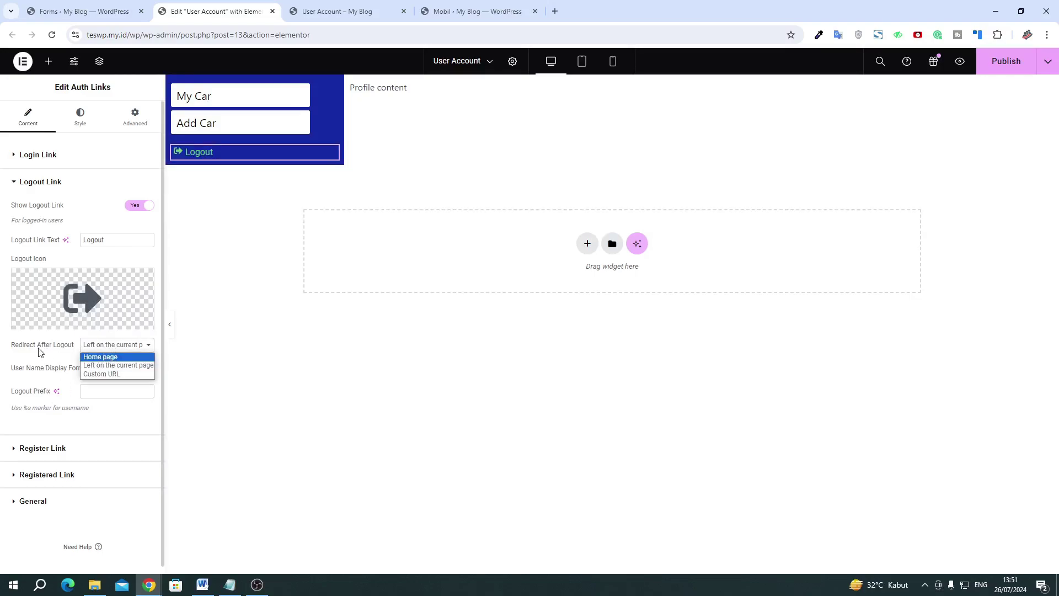
{"action": "left_click_drag", "start_coordinate": [37, 346], "coordinate": [57, 346]}
{"action": "left_click", "coordinate": [110, 346]}
{"action": "left_click", "coordinate": [107, 359]}
{"action": "left_click", "coordinate": [108, 370]}
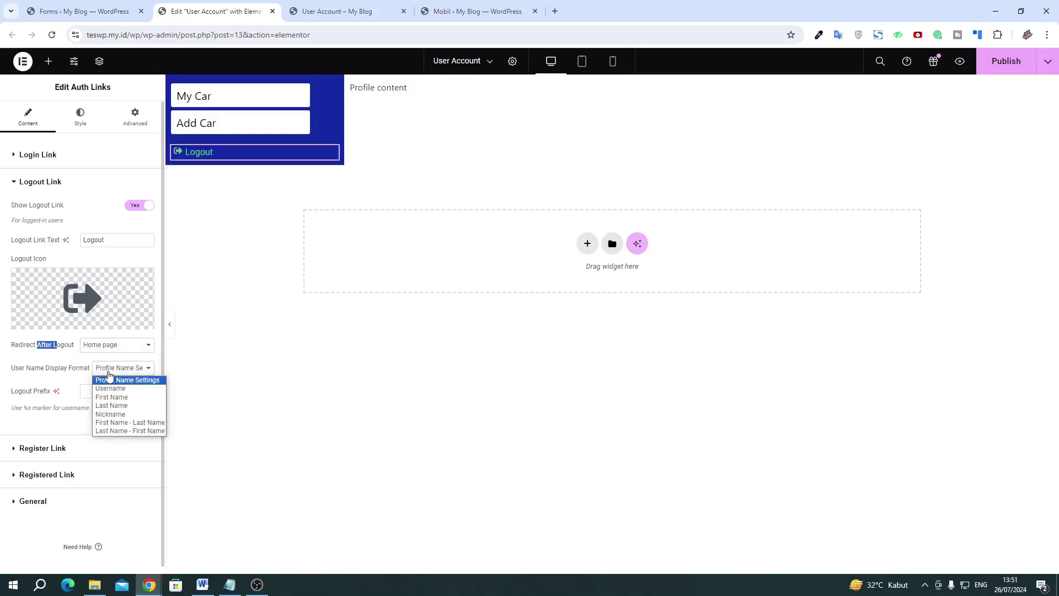
{"action": "left_click", "coordinate": [108, 374]}
{"action": "left_click", "coordinate": [108, 375]}
{"action": "left_click", "coordinate": [109, 376]}
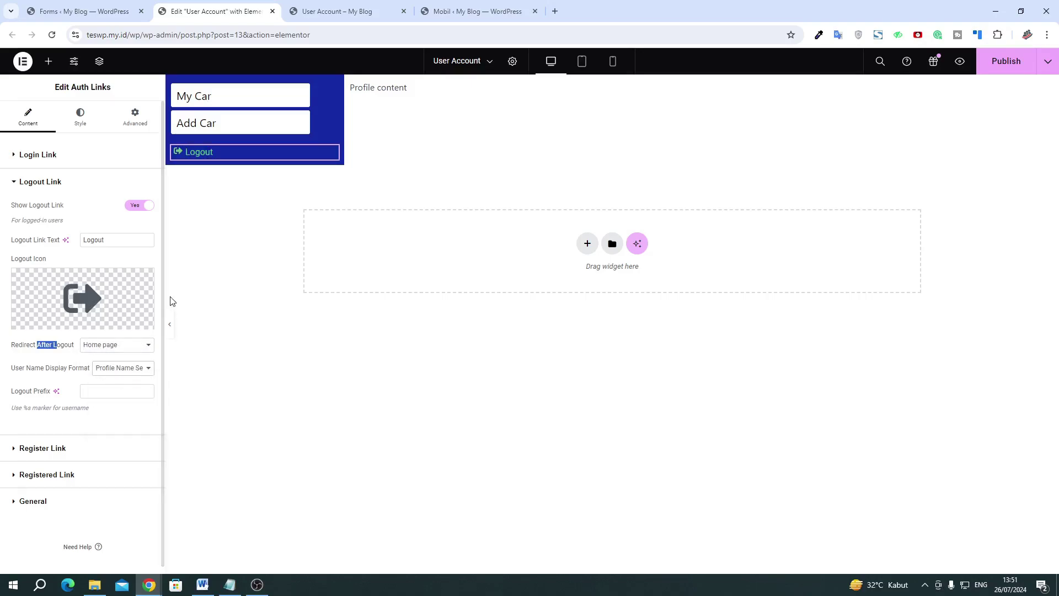
{"action": "left_click", "coordinate": [1005, 63]}
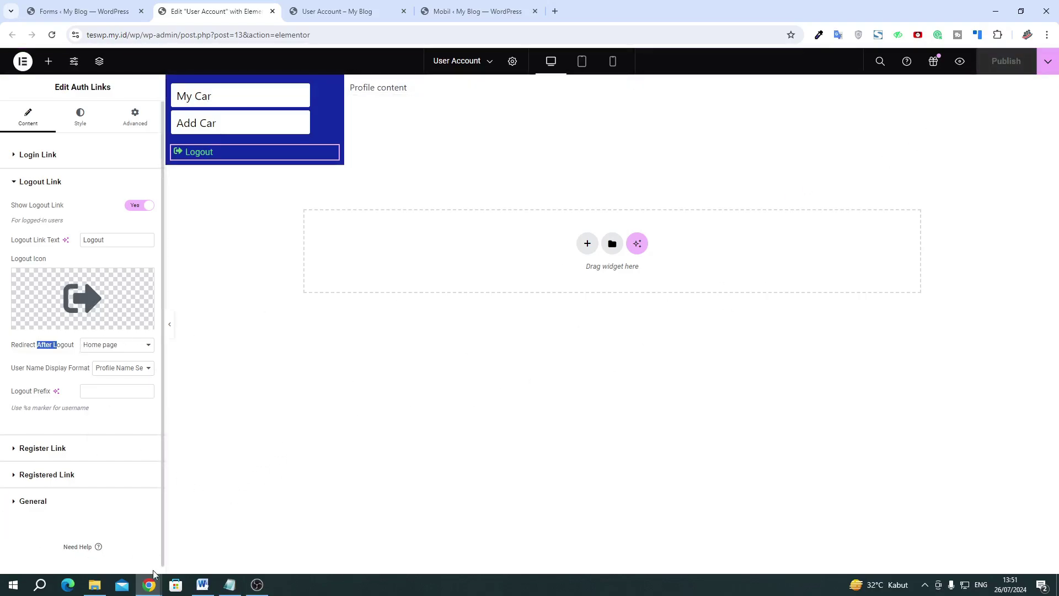
Switch to the incognito window, reload the User Account page and log the member out with the new Logout link
{"action": "mouse_move", "coordinate": [156, 580]}
{"action": "left_click", "coordinate": [205, 558]}
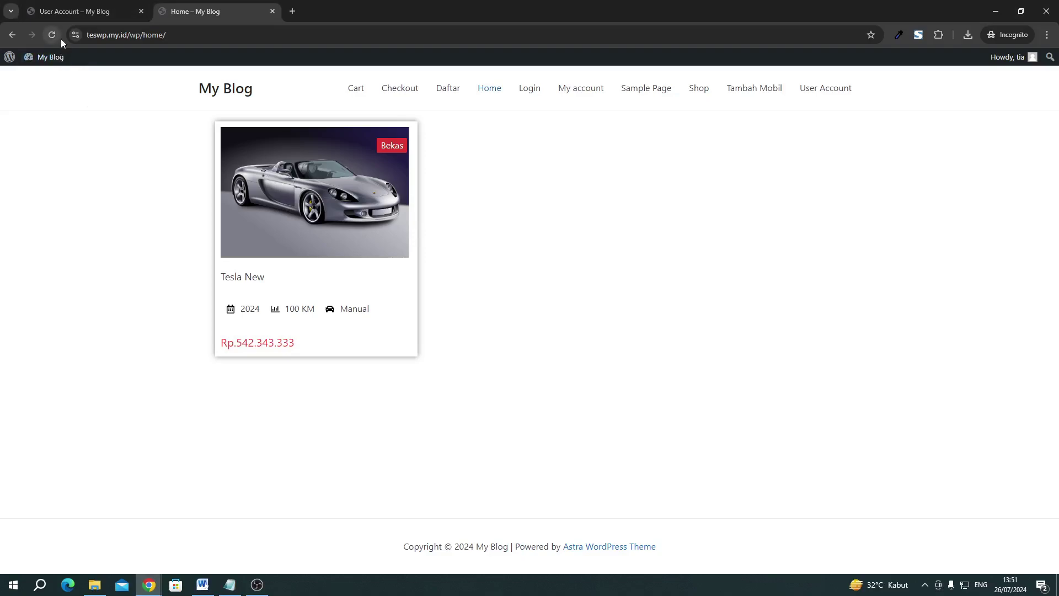
{"action": "left_click", "coordinate": [53, 20]}
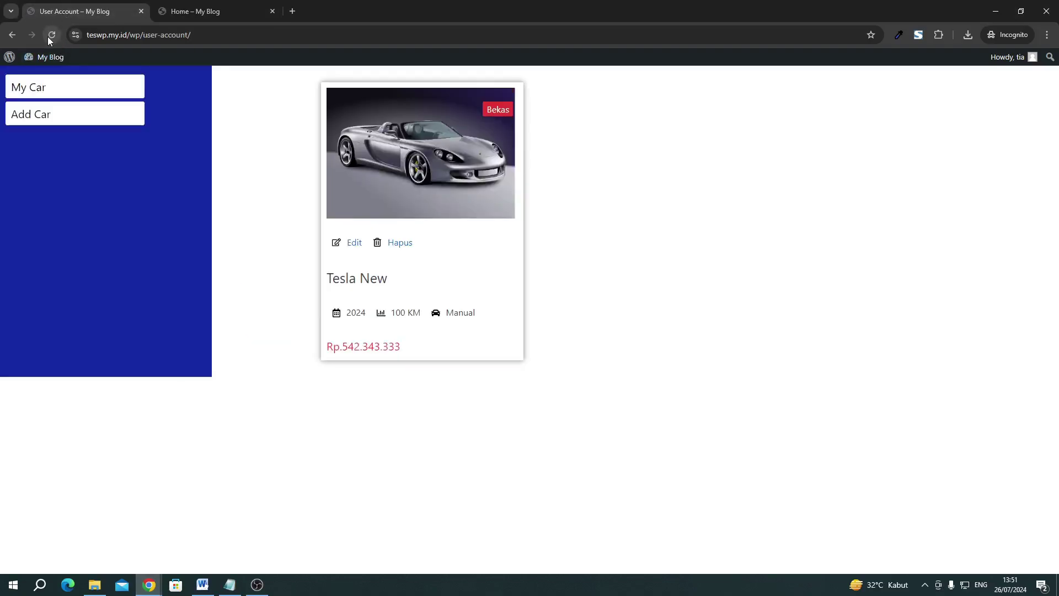
{"action": "left_click", "coordinate": [49, 37]}
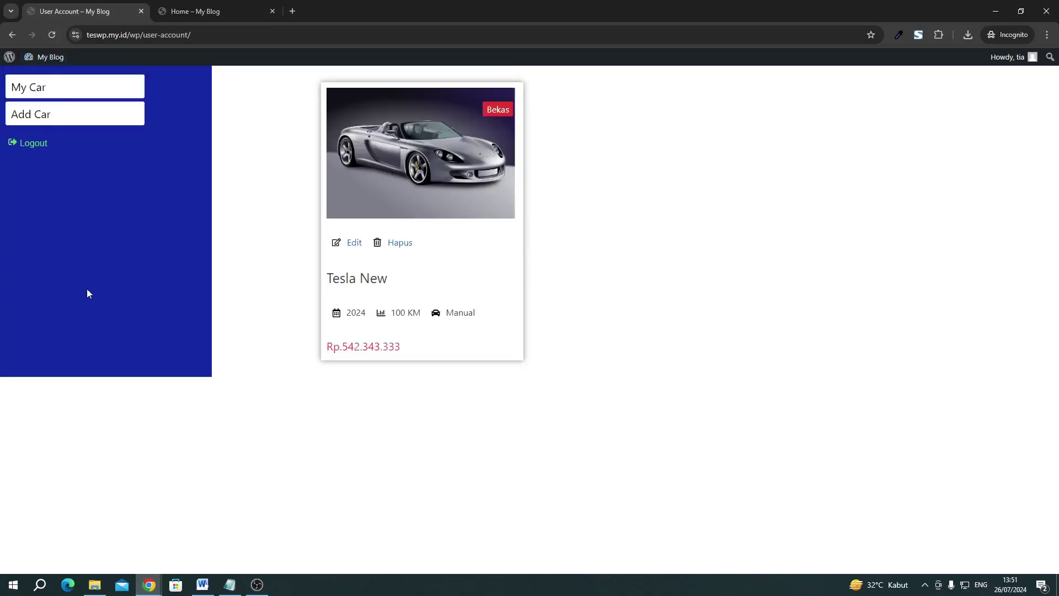
{"action": "left_click", "coordinate": [41, 149]}
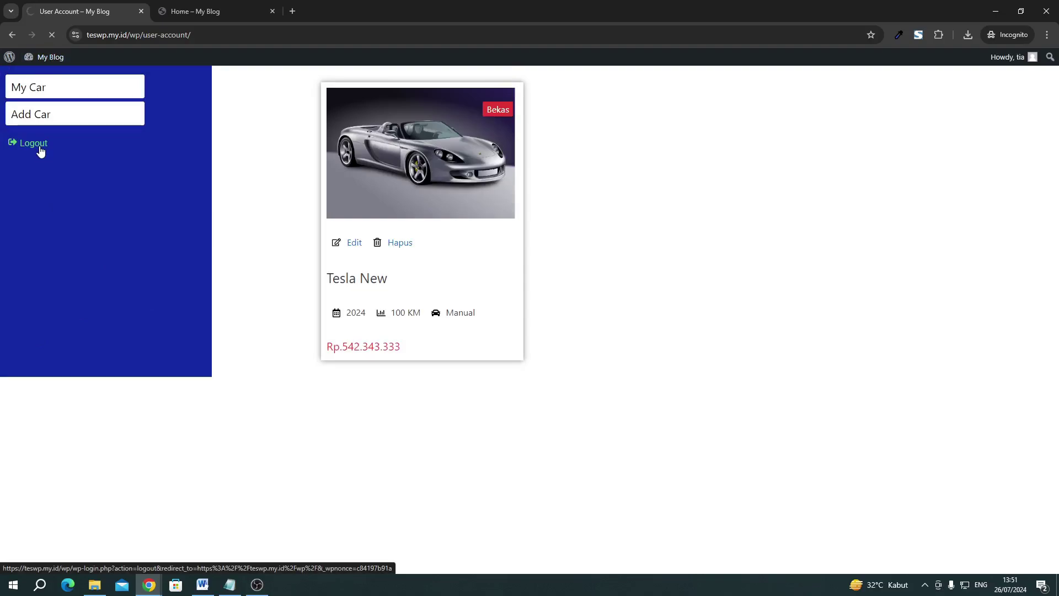